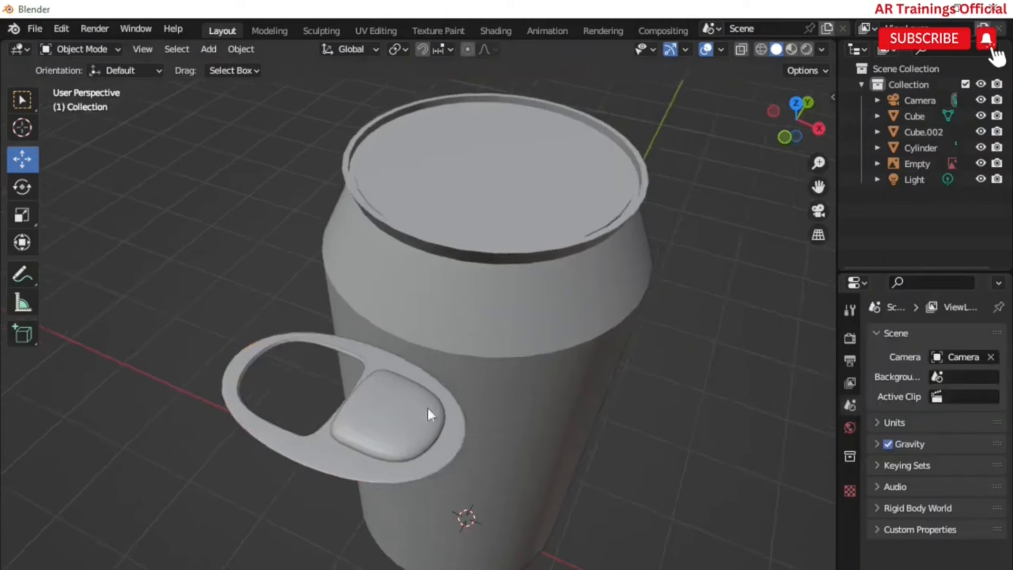
# Step: Add a Boolean modifier to the pull tab and apply it
pyautogui.click(915, 335)
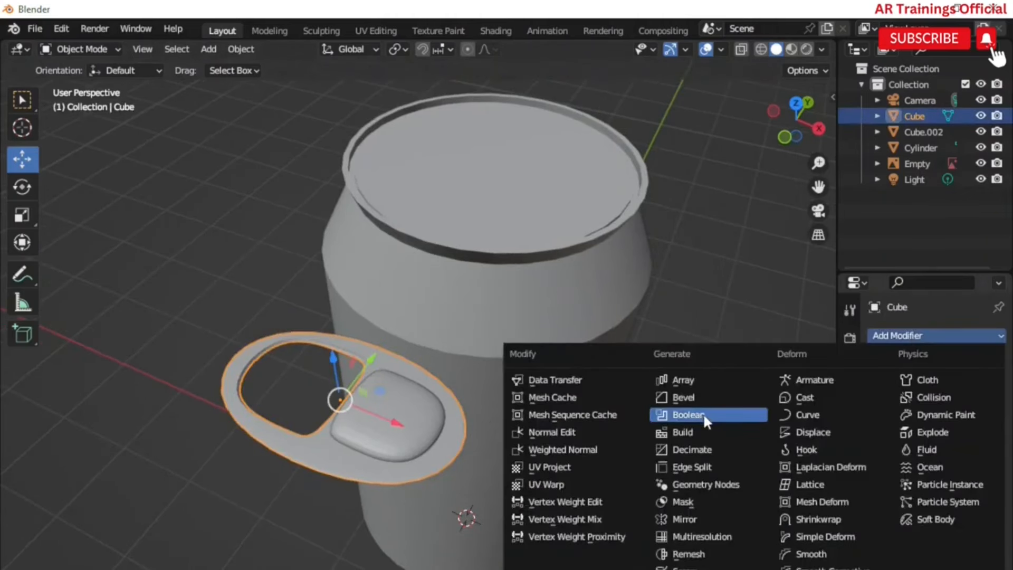
pyautogui.click(683, 415)
pyautogui.click(992, 425)
pyautogui.click(414, 411)
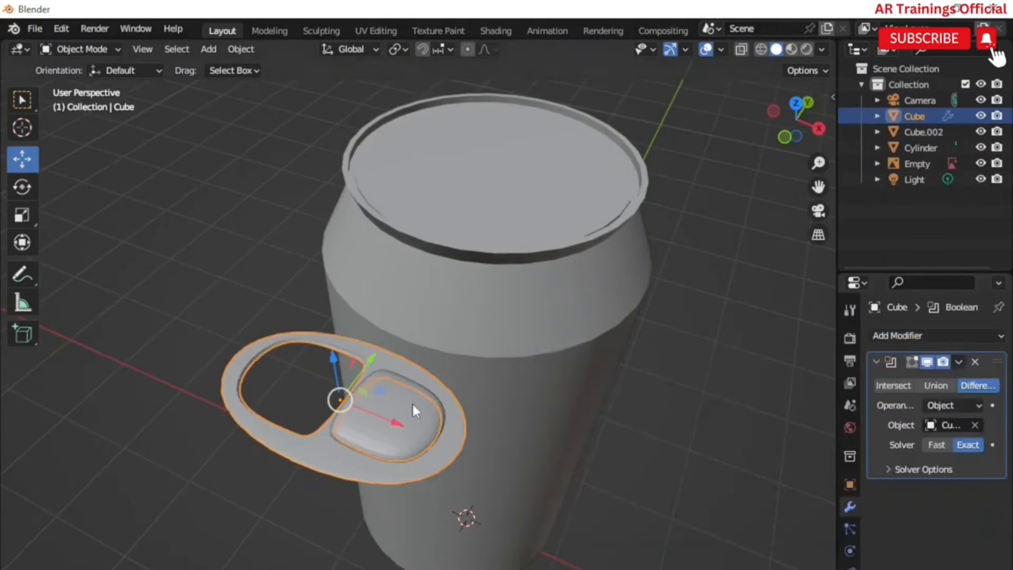
pyautogui.click(957, 365)
pyautogui.click(945, 378)
# Step: Delete the rounded cutter object from the pull tab
pyautogui.click(372, 417)
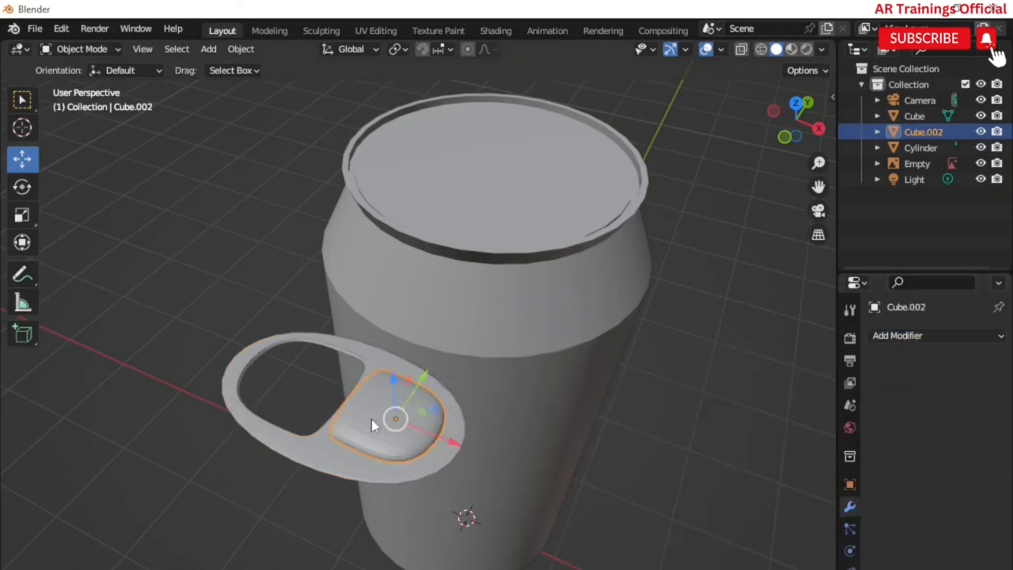
pyautogui.press('Delete')
pyautogui.scroll(-4, 464, 524)
pyautogui.scroll(4, 486, 472)
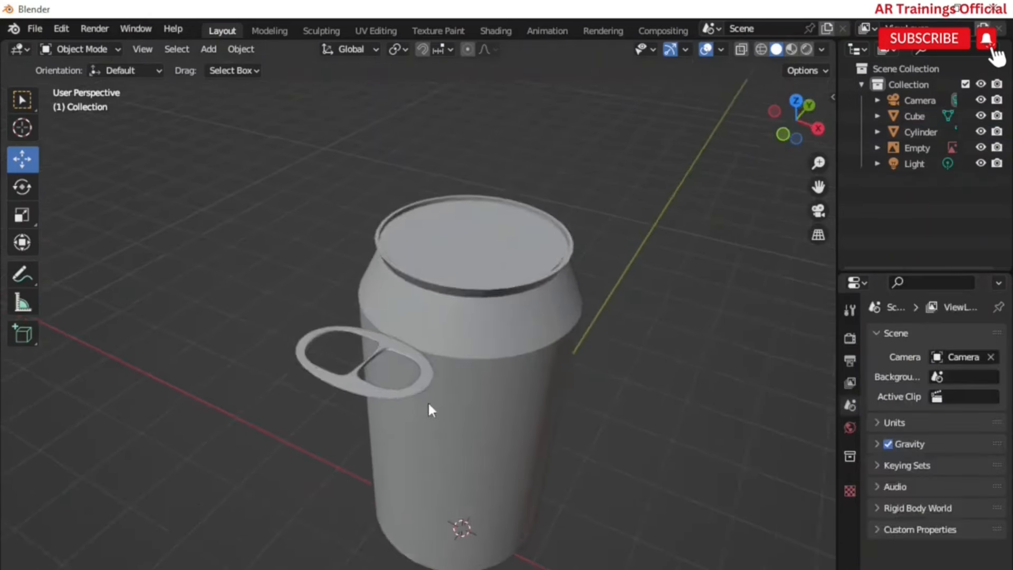
# Step: Create a new material named clack cap on the cylinder's selected rim and switch to material preview shading
pyautogui.click(397, 350)
pyautogui.moveTo(398, 353); pyautogui.dragTo(343, 376, button='middle')
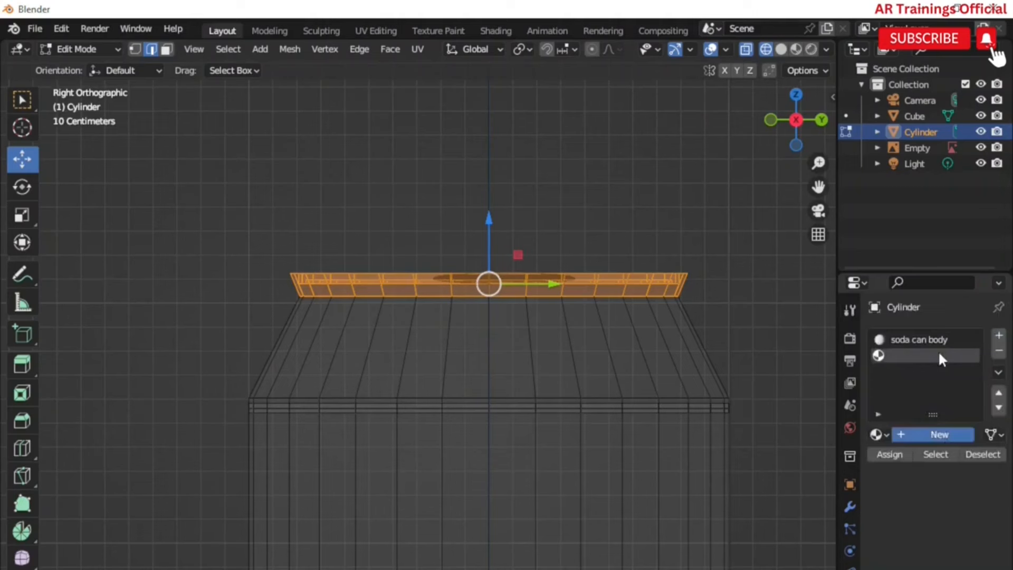
pyautogui.click(937, 432)
pyautogui.write('clac')
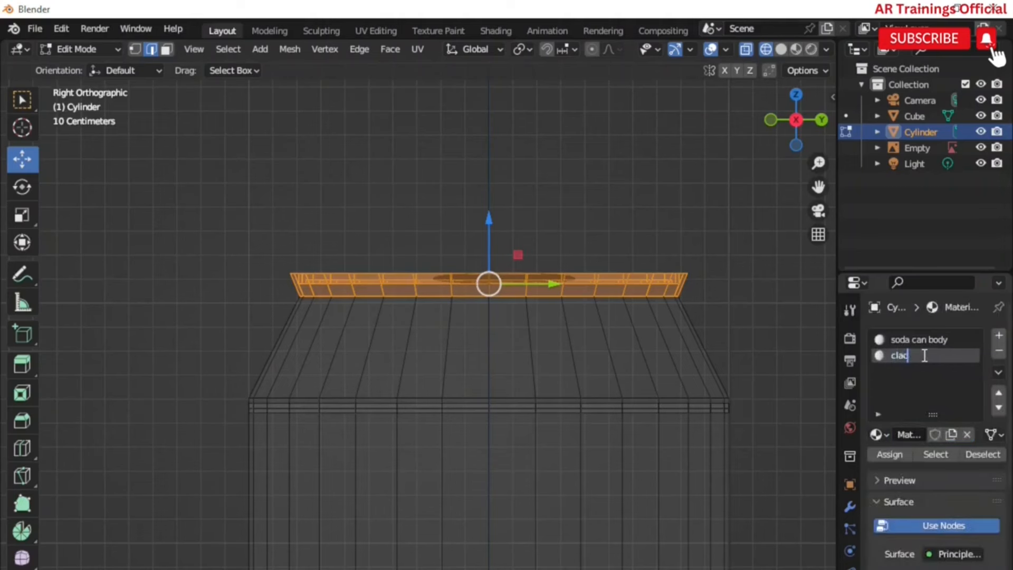
pyautogui.write('k cap')
pyautogui.press('Return')
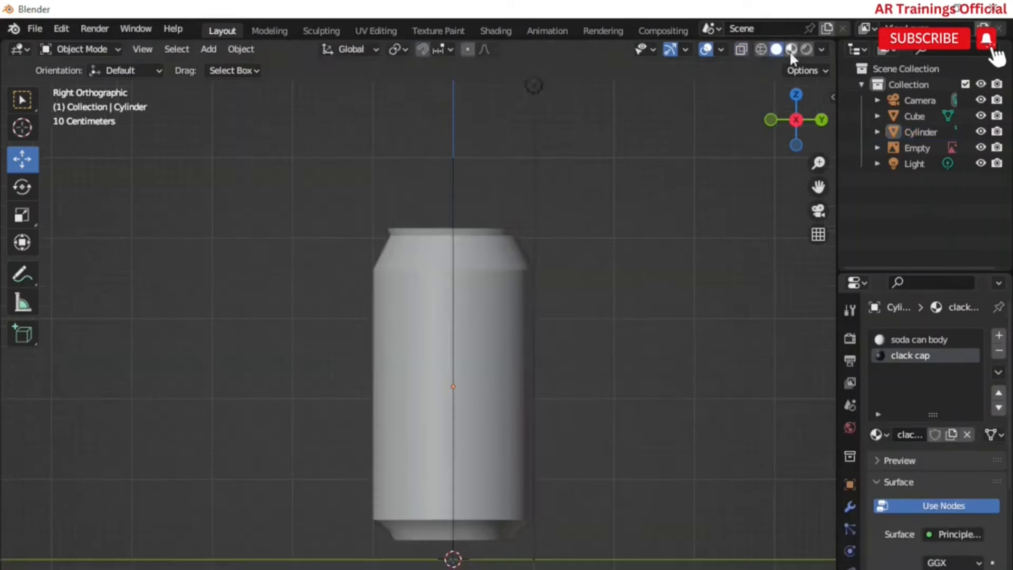
pyautogui.click(791, 49)
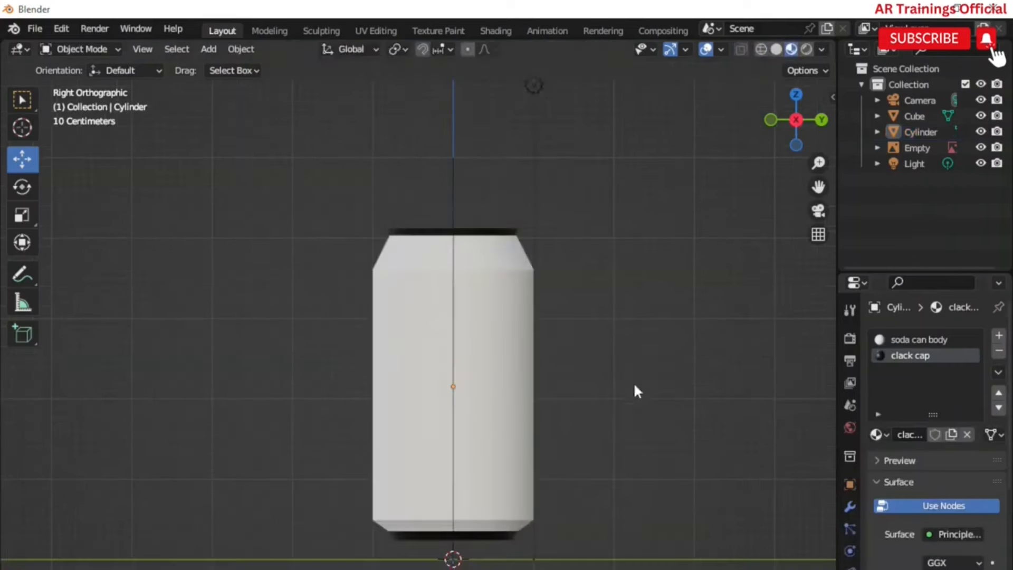
# Step: Enter Edit Mode on the can body and open the UV Editing workspace
pyautogui.moveTo(602, 348); pyautogui.dragTo(451, 262, button='middle')
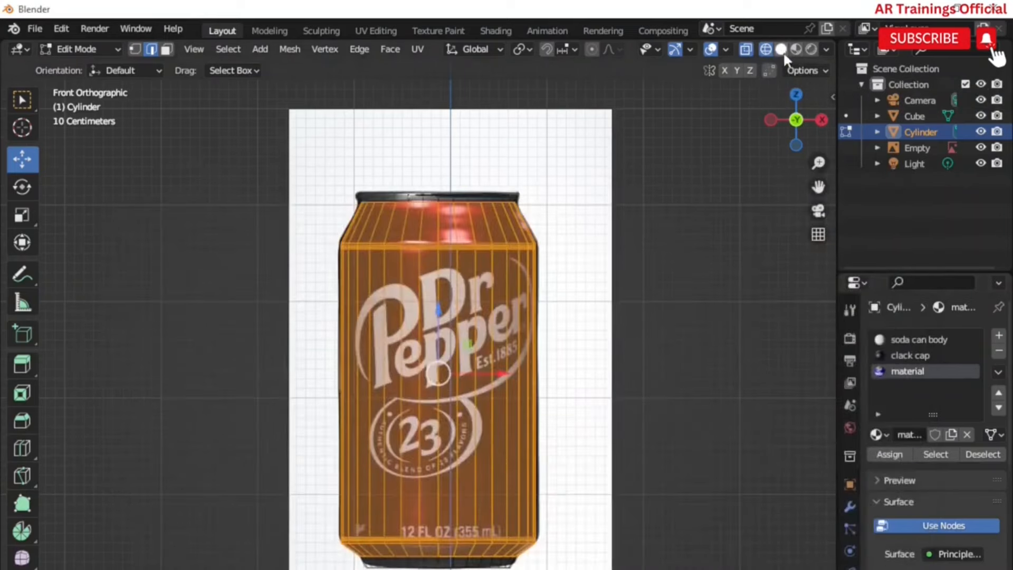
pyautogui.click(795, 49)
pyautogui.moveTo(591, 483); pyautogui.dragTo(509, 480, button='middle')
pyautogui.click(87, 51)
pyautogui.click(87, 67)
pyautogui.scroll(-2, 401, 338)
pyautogui.moveTo(449, 393); pyautogui.dragTo(192, 429, button='middle')
pyautogui.click(365, 31)
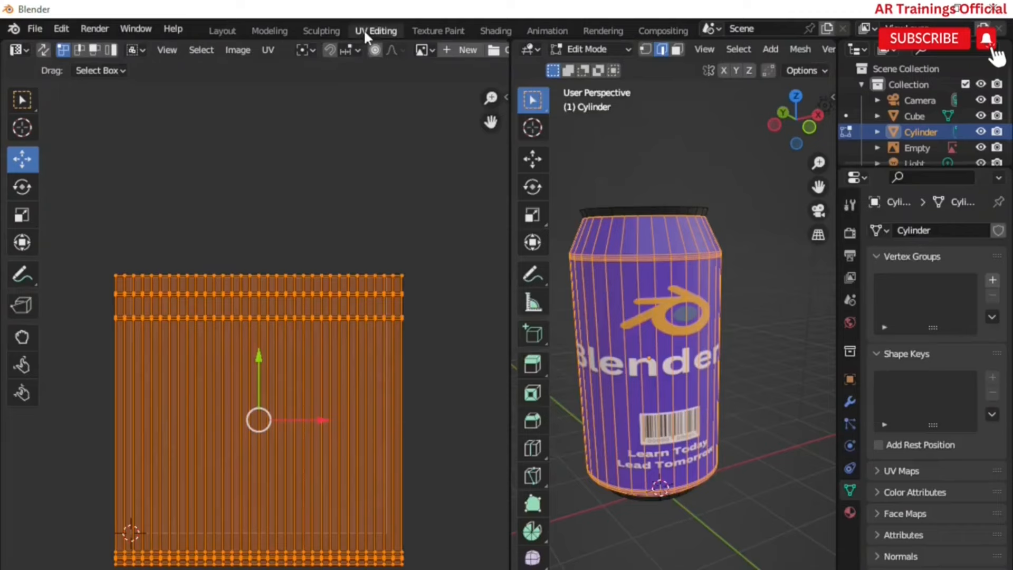
# Step: Select the can body's UV island and scale it along X to fit the label image
pyautogui.moveTo(448, 350); pyautogui.dragTo(180, 256)
pyautogui.click(458, 419)
pyautogui.scroll(-1, 458, 419)
pyautogui.moveTo(417, 552); pyautogui.dragTo(120, 256)
pyautogui.press('s')
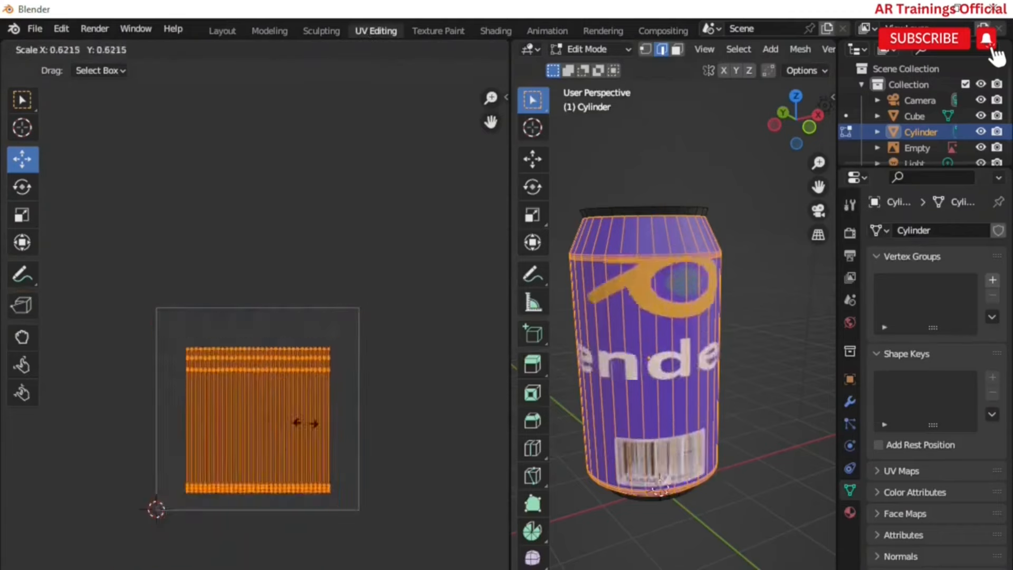
pyautogui.press('Escape')
pyautogui.press('s')
pyautogui.press('x')
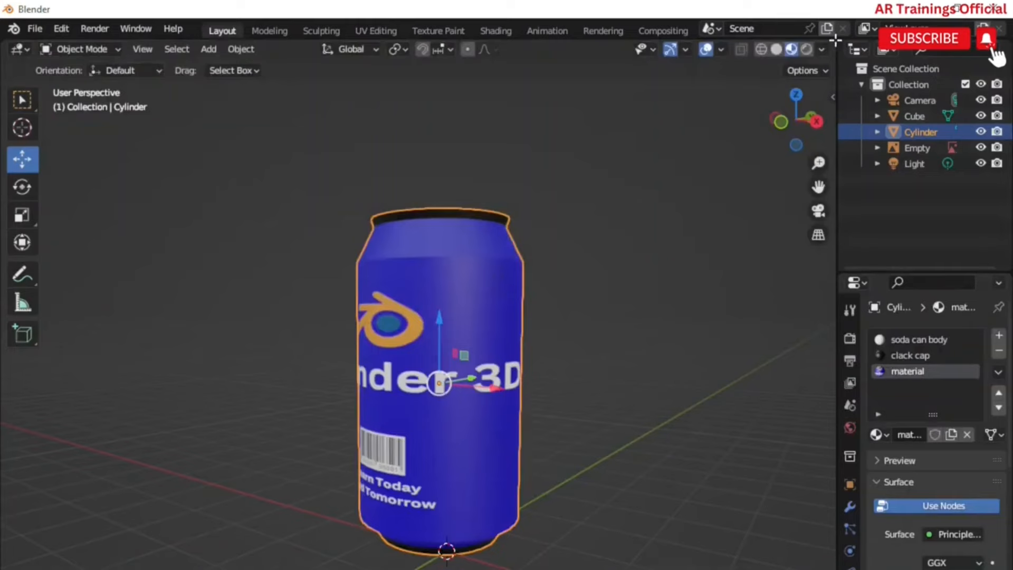
pyautogui.moveTo(836, 40); pyautogui.dragTo(371, 47)
# Step: Inspect the can material's node setup in the shader editor
pyautogui.click(394, 49)
pyautogui.click(491, 198)
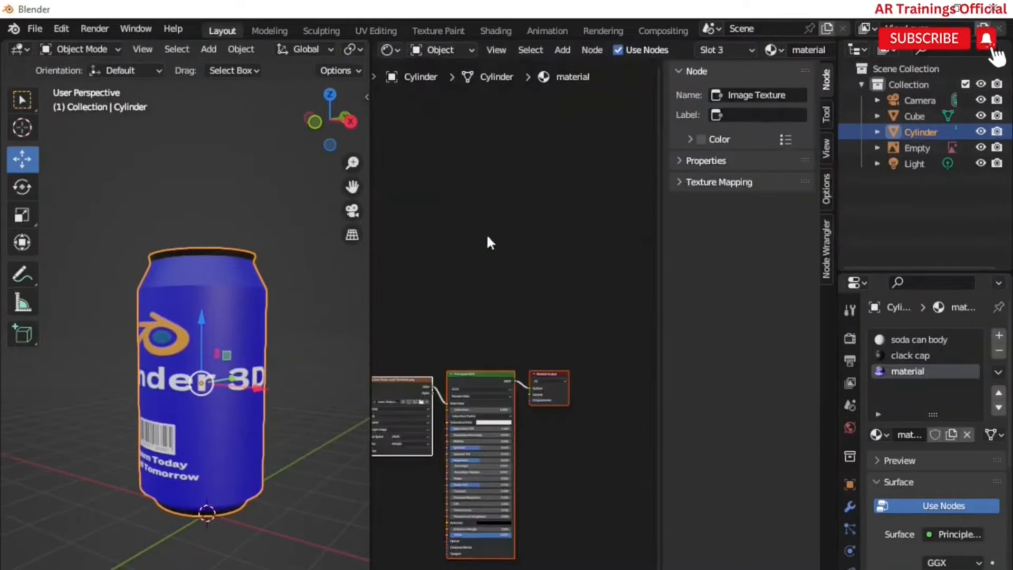
pyautogui.moveTo(450, 460); pyautogui.dragTo(506, 388, button='middle')
pyautogui.scroll(11, 501, 380)
pyautogui.moveTo(568, 360); pyautogui.dragTo(487, 335, button='middle')
pyautogui.scroll(2, 418, 353)
pyautogui.moveTo(419, 349); pyautogui.dragTo(619, 349)
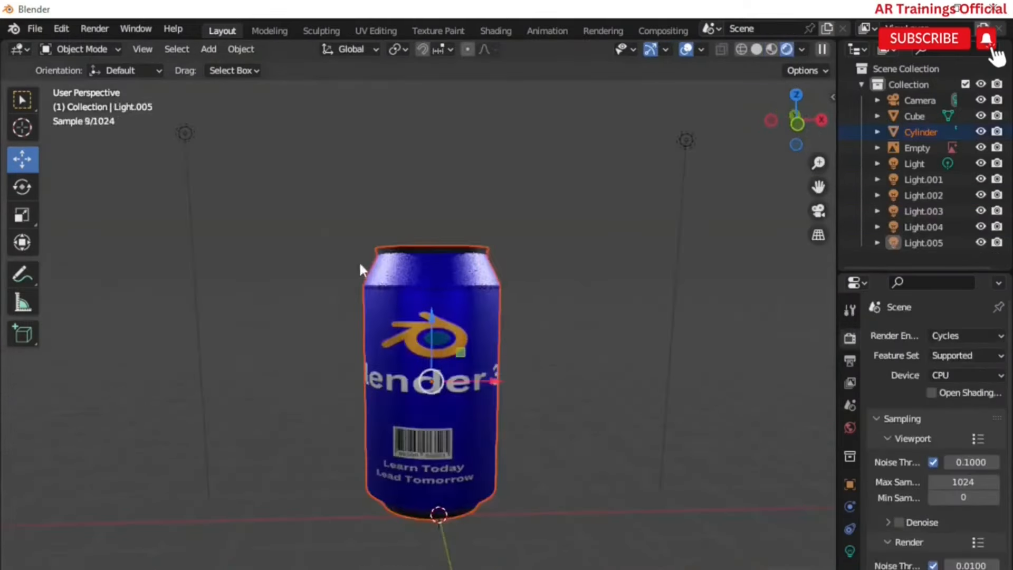
# Step: Duplicate the can and move the copy along the X axis beside the original
pyautogui.moveTo(360, 265); pyautogui.dragTo(473, 387, button='middle')
pyautogui.hotkey('shift', 'd')
pyautogui.press('x')
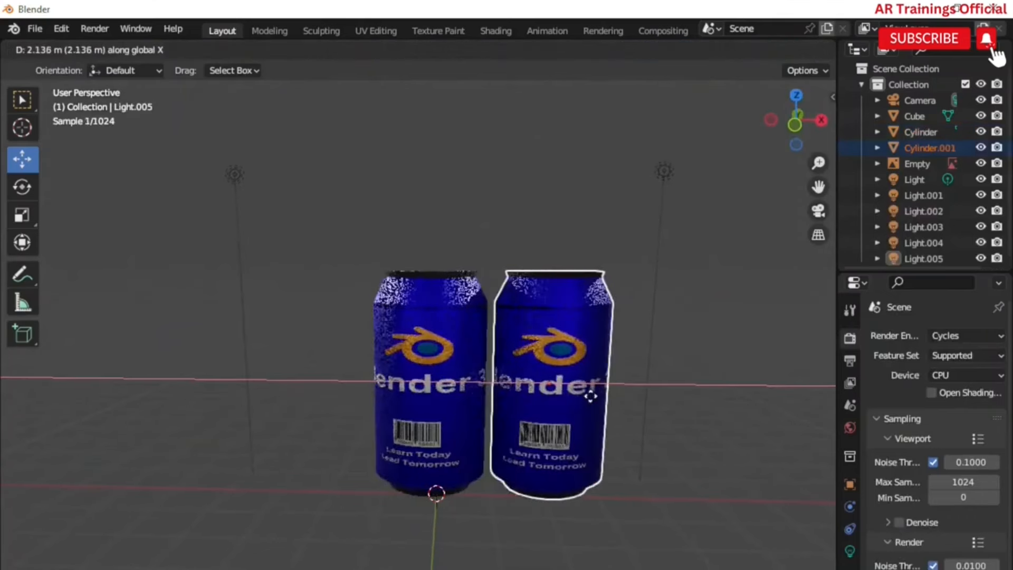
pyautogui.click(593, 393)
# Step: Scale the duplicated can down slightly
pyautogui.press('s')
pyautogui.click(597, 524)
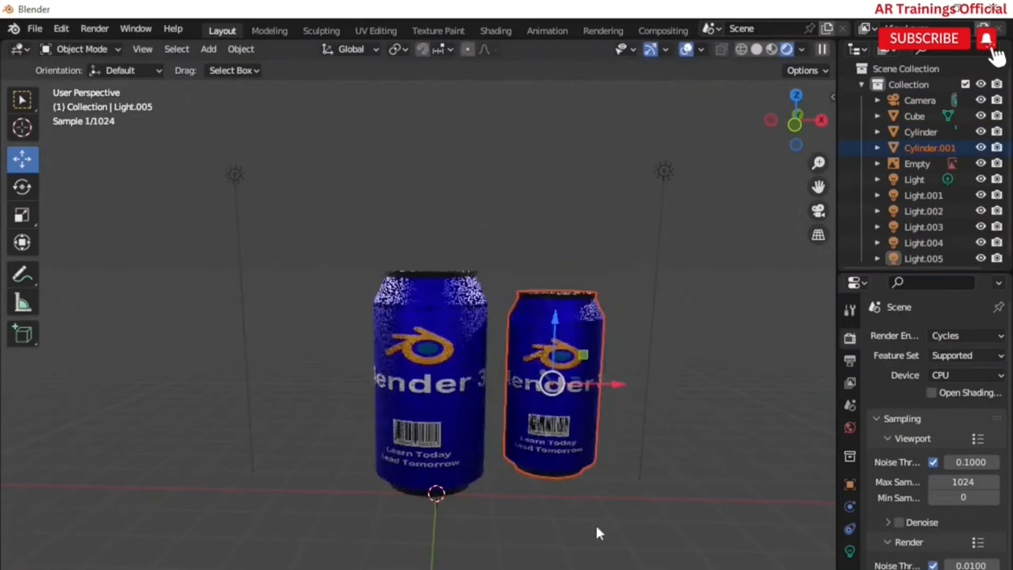
pyautogui.scroll(2, 571, 426)
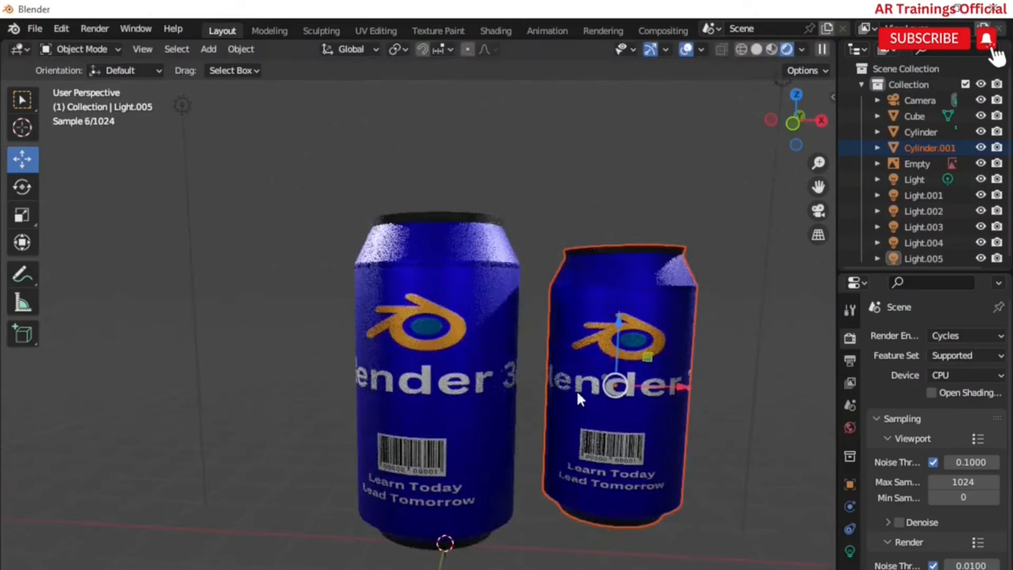
# Step: Select the camera and move it along the Z axis
pyautogui.click(771, 49)
pyautogui.moveTo(575, 461)
pyautogui.mouseDown(button='middle')
pyautogui.moveTo(591, 454)
pyautogui.moveTo(506, 498)
pyautogui.mouseUp(button='middle')
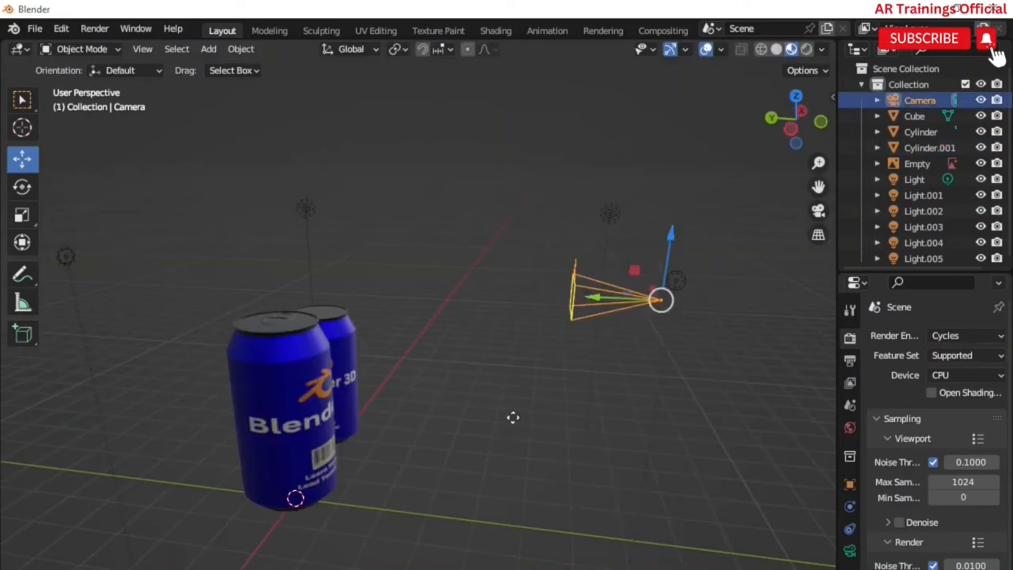
pyautogui.press('g')
pyautogui.press('z')
pyautogui.click(584, 476)
pyautogui.moveTo(584, 476); pyautogui.dragTo(458, 397, button='middle')
# Step: Move the camera along the X axis toward the cans
pyautogui.press('g')
pyautogui.press('x')
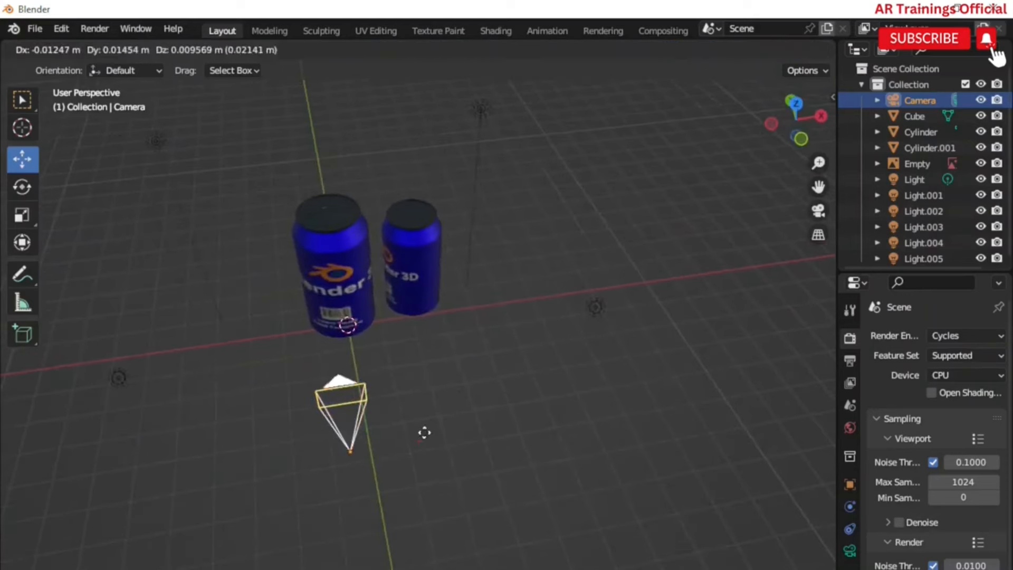
pyautogui.click(482, 429)
pyautogui.moveTo(483, 429); pyautogui.dragTo(137, 102, button='middle')
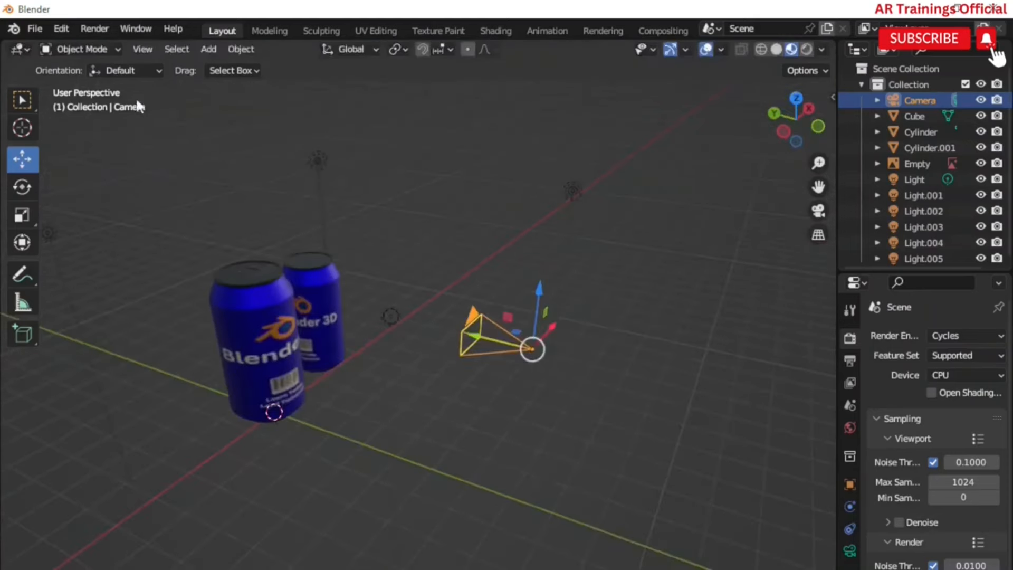
# Step: Set the selected camera as the active camera and view through it
pyautogui.click(150, 50)
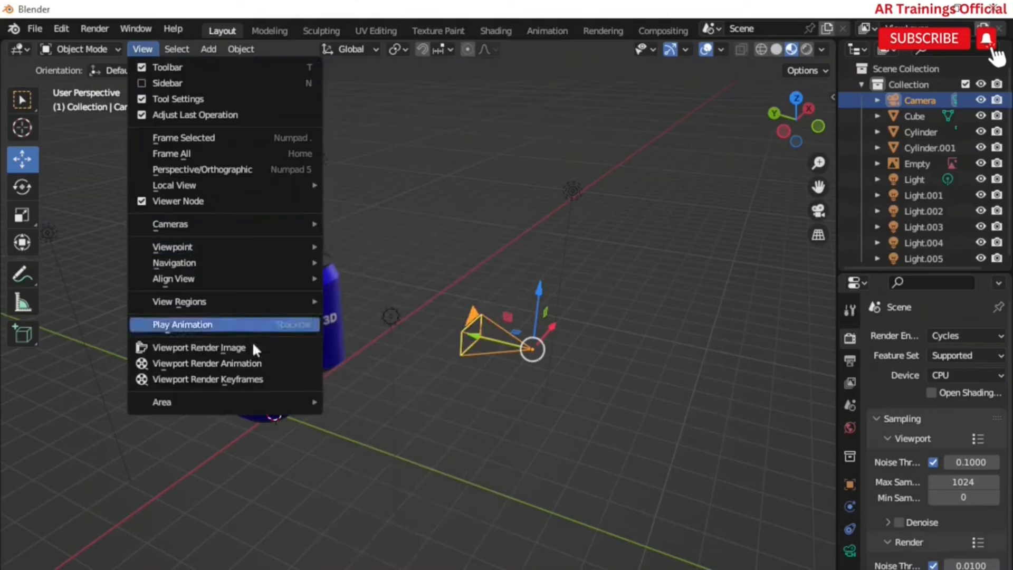
pyautogui.moveTo(240, 221)
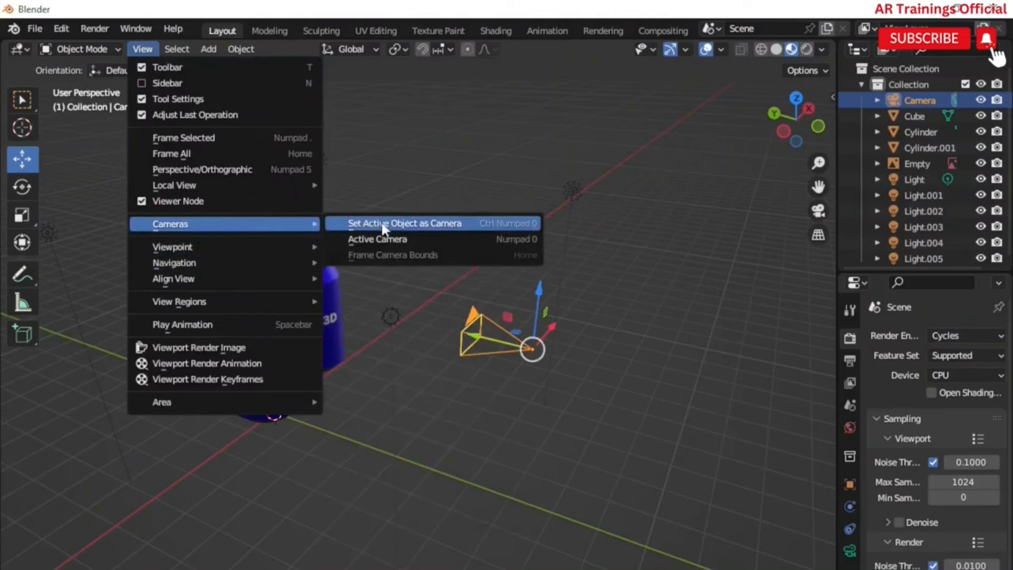
pyautogui.click(370, 224)
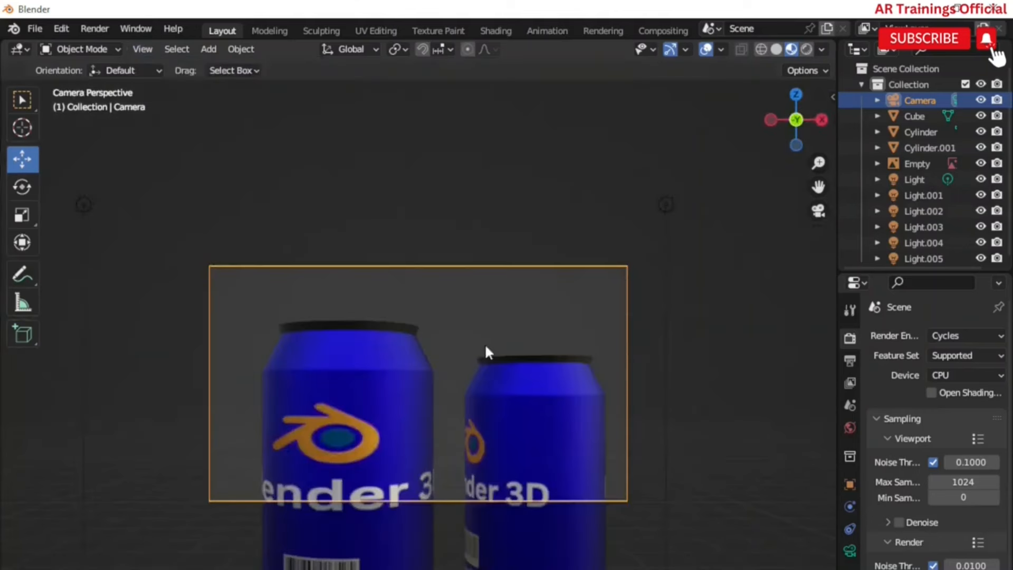
# Step: Move the camera along the Z axis to frame both cans
pyautogui.press('g')
pyautogui.press('x')
pyautogui.rightClick(582, 451)
pyautogui.press('g')
pyautogui.press('z')
pyautogui.click(584, 494)
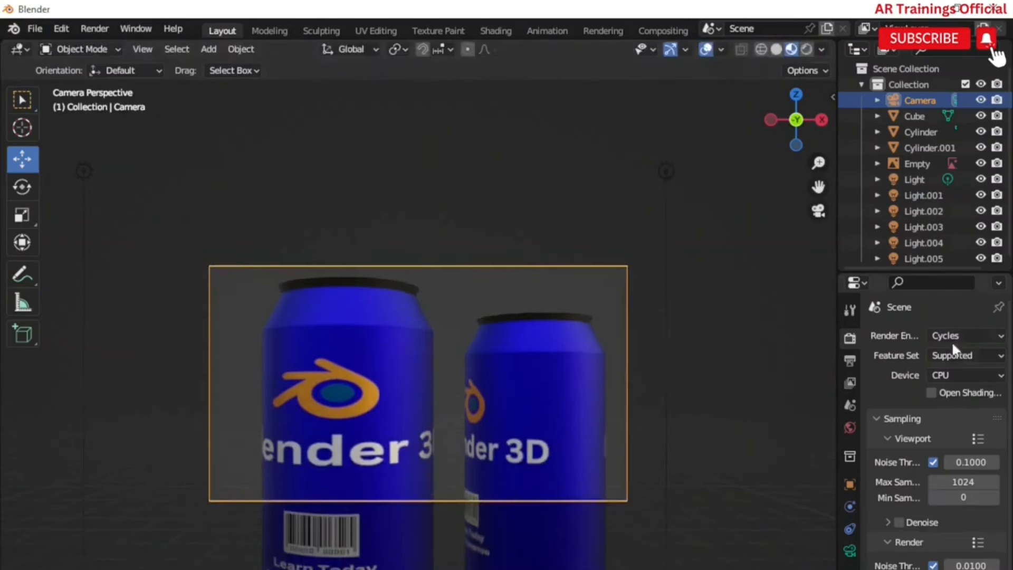
# Step: Set the camera's focal length to 31 mm and adjust its height along Z
pyautogui.click(849, 551)
pyautogui.moveTo(927, 411); pyautogui.dragTo(944, 411)
pyautogui.press('g')
pyautogui.press('z')
pyautogui.click(920, 455)
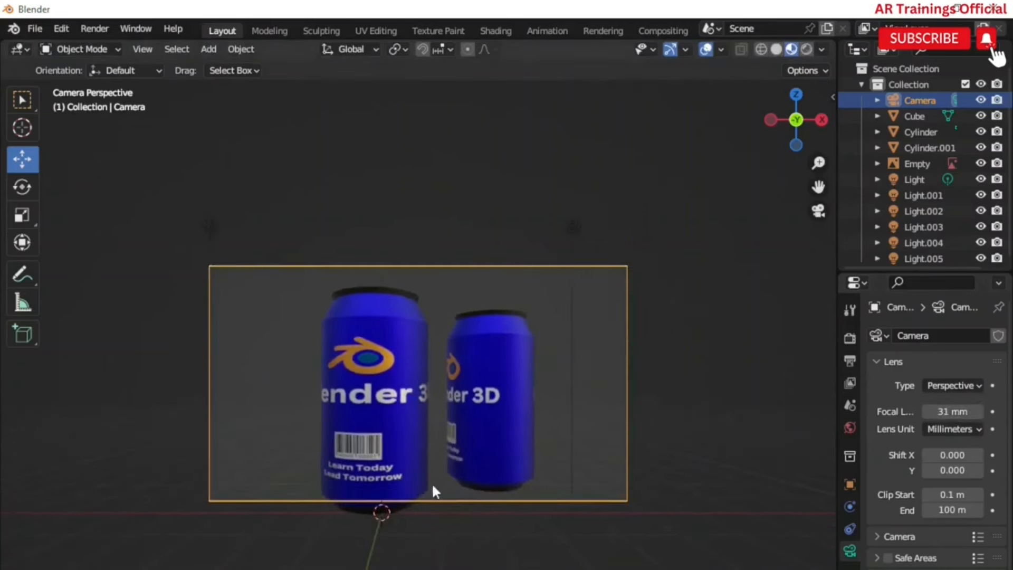
# Step: Move the camera along Z again to recentre the cans in the frame
pyautogui.press('g')
pyautogui.press('z')
pyautogui.click(432, 501)
pyautogui.scroll(4, 449, 441)
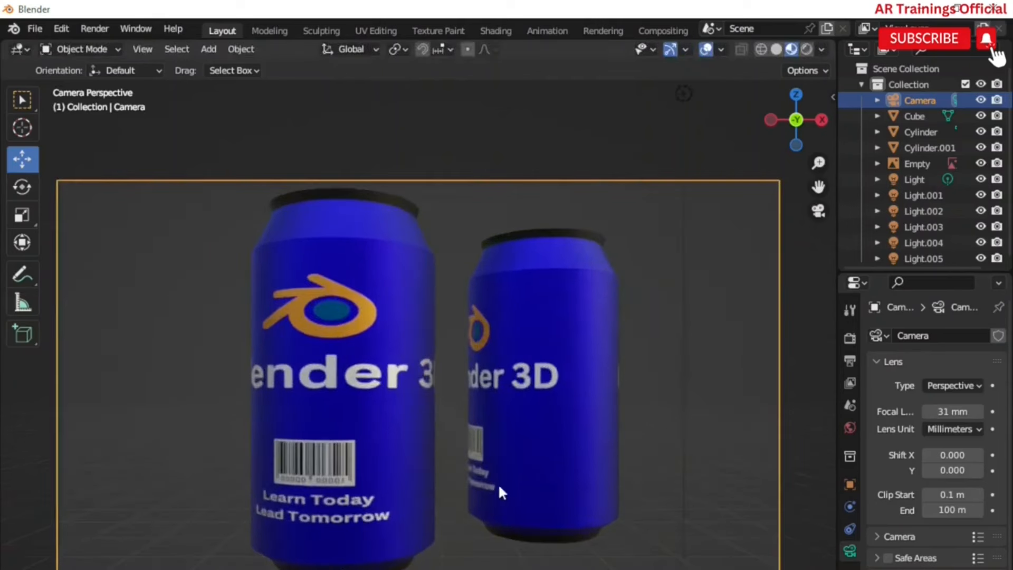
# Step: Review the render output format settings
pyautogui.click(848, 338)
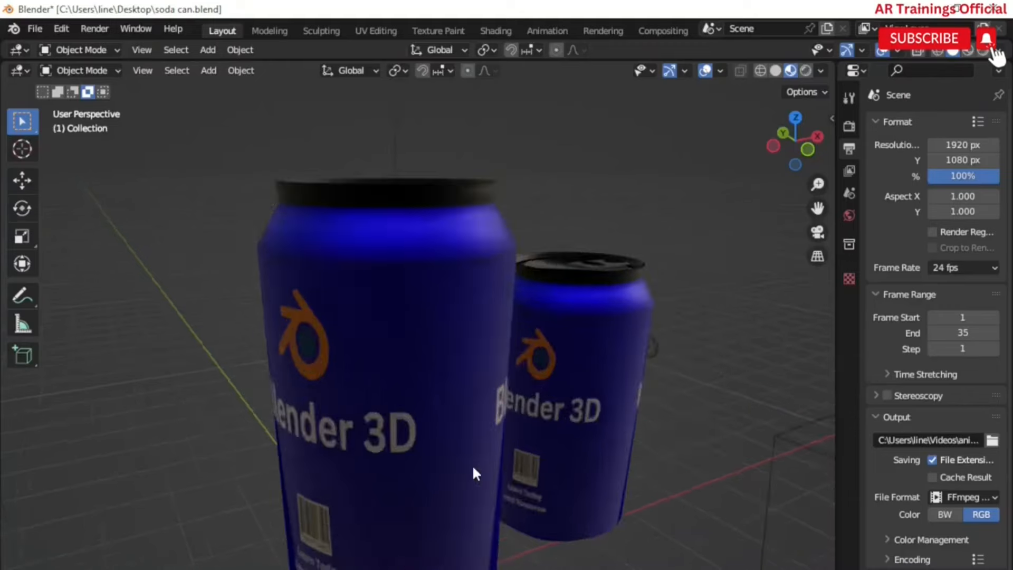
pyautogui.scroll(-5, 473, 465)
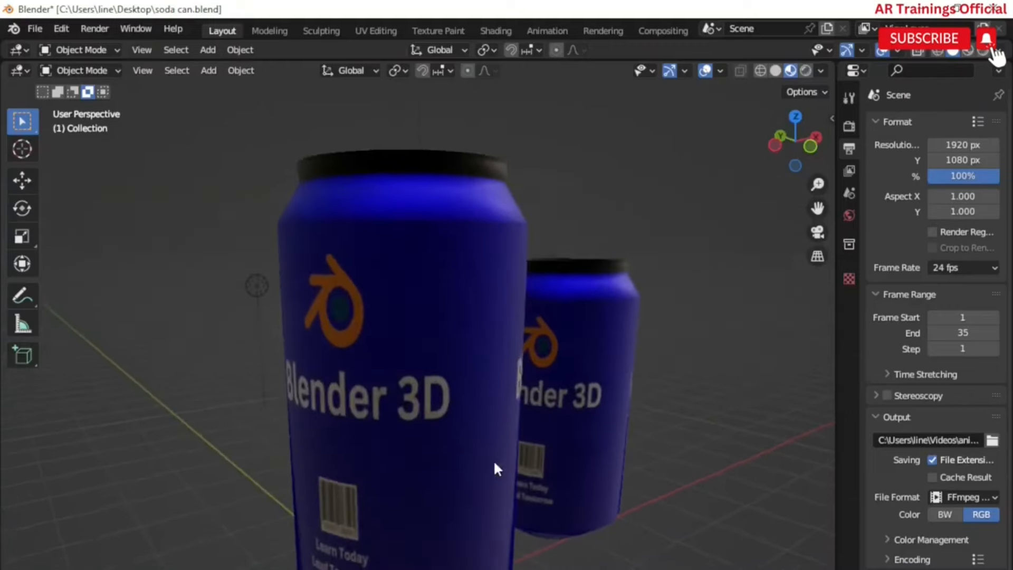
# Step: Switch the viewport to rendered shading and orbit around the cans
pyautogui.moveTo(489, 467)
pyautogui.mouseDown(button='middle')
pyautogui.moveTo(456, 480)
pyautogui.moveTo(413, 462)
pyautogui.moveTo(448, 457)
pyautogui.moveTo(483, 479)
pyautogui.moveTo(458, 463)
pyautogui.moveTo(533, 460)
pyautogui.mouseUp(button='middle')
pyautogui.press('z')
pyautogui.press('z')
pyautogui.scroll(-3, 533, 460)
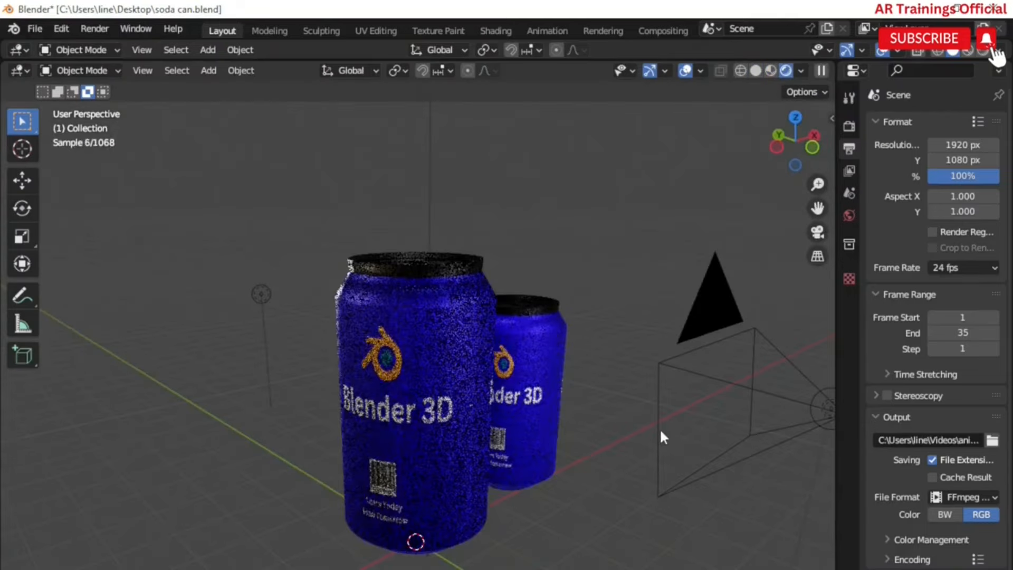
pyautogui.moveTo(633, 511); pyautogui.dragTo(590, 502, button='middle')
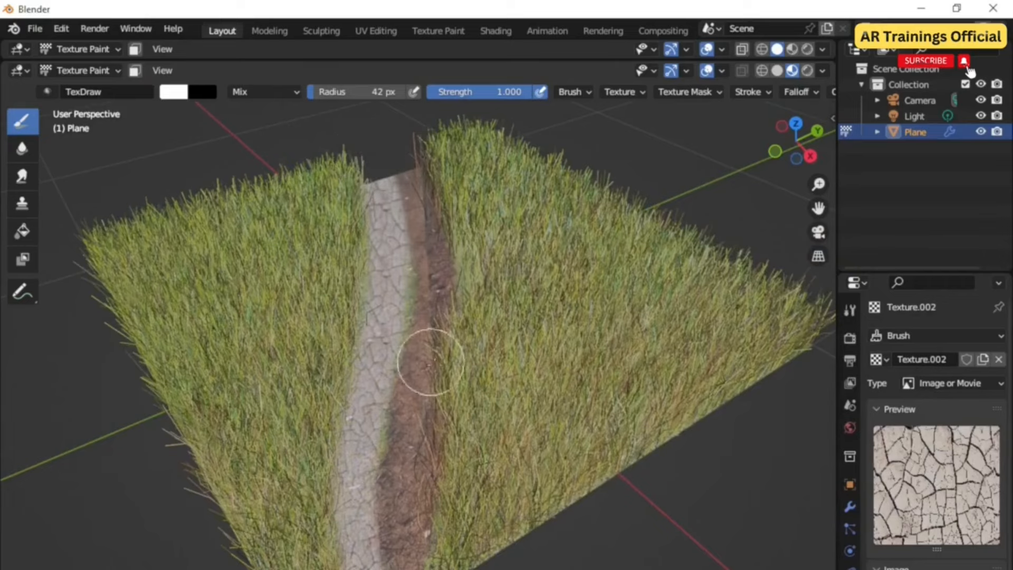
pyautogui.moveTo(430, 358)
pyautogui.mouseDown(button='middle')
pyautogui.moveTo(480, 352)
pyautogui.moveTo(401, 326)
pyautogui.mouseUp(button='middle')
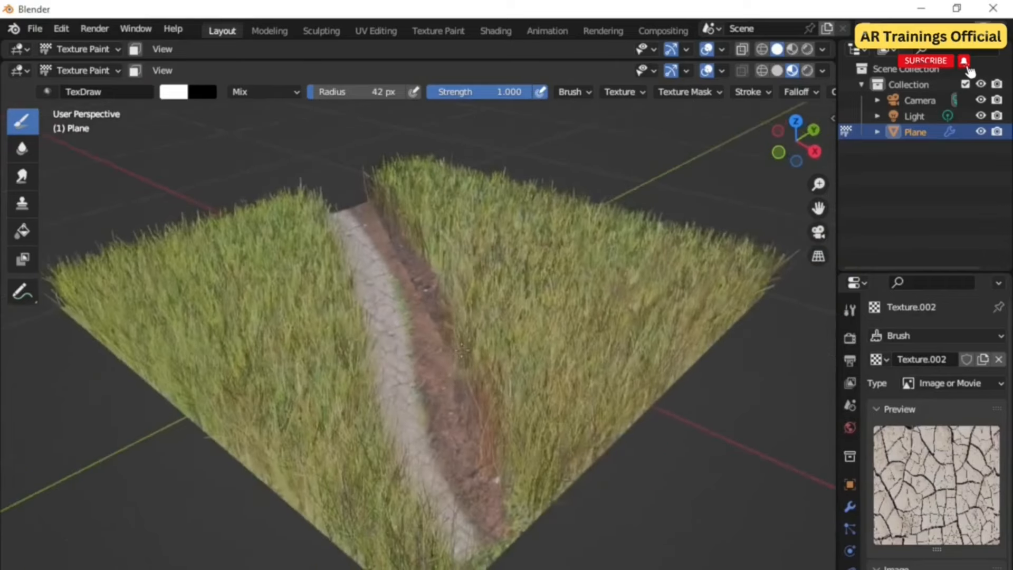
pyautogui.scroll(3, 412, 360)
pyautogui.scroll(-2, 412, 360)
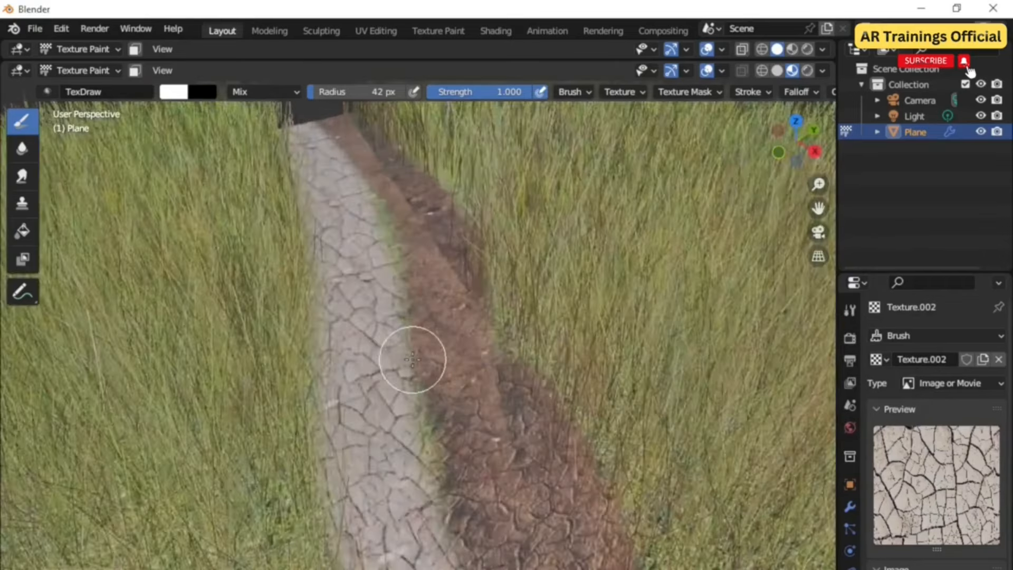
pyautogui.scroll(3, 412, 360)
pyautogui.scroll(-5, 412, 359)
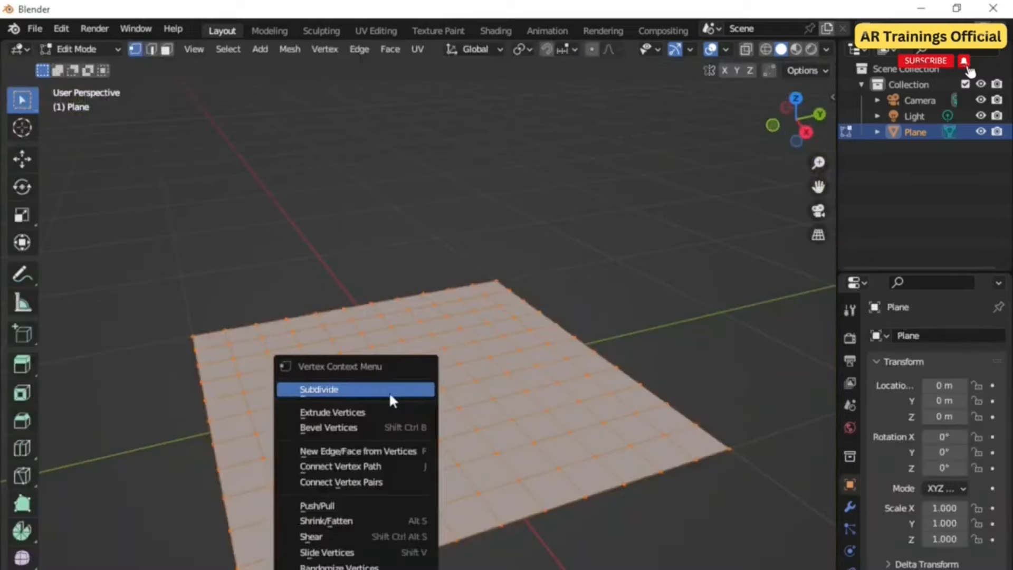
# Step: Subdivide the plane's mesh
pyautogui.click(393, 391)
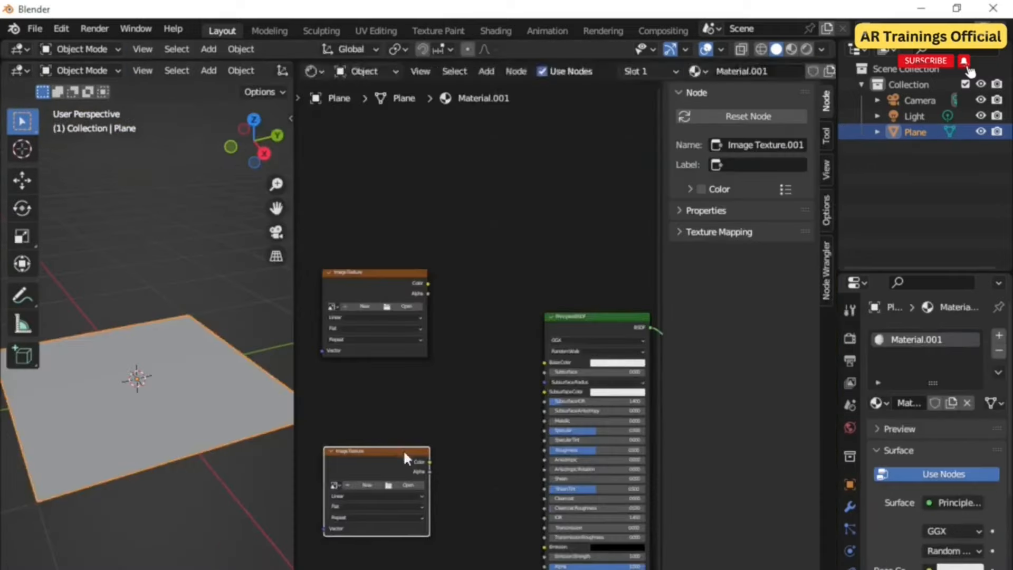
pyautogui.moveTo(410, 457); pyautogui.dragTo(391, 457)
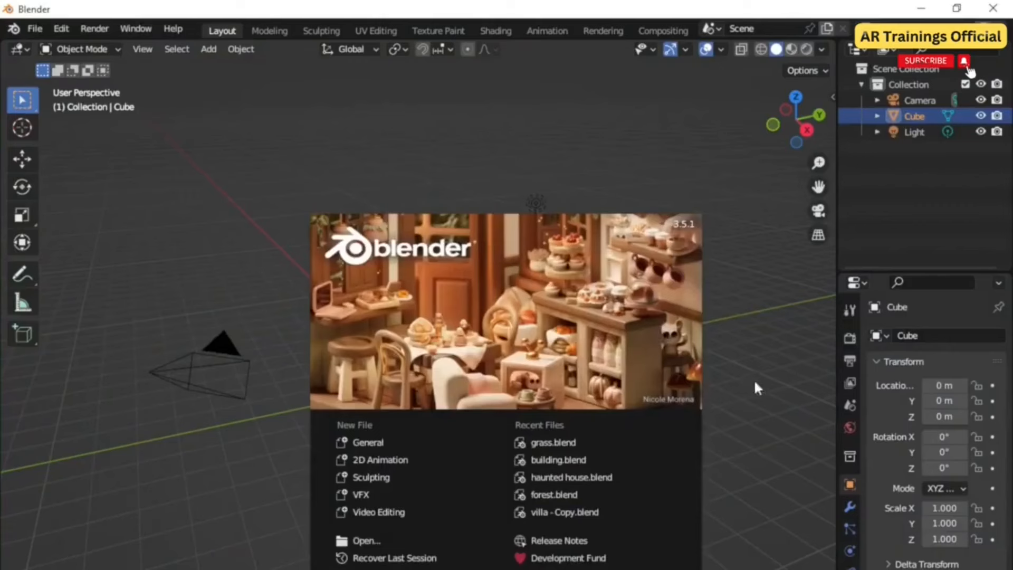
# Step: Delete the plane object
pyautogui.click(375, 395)
pyautogui.press('Delete')
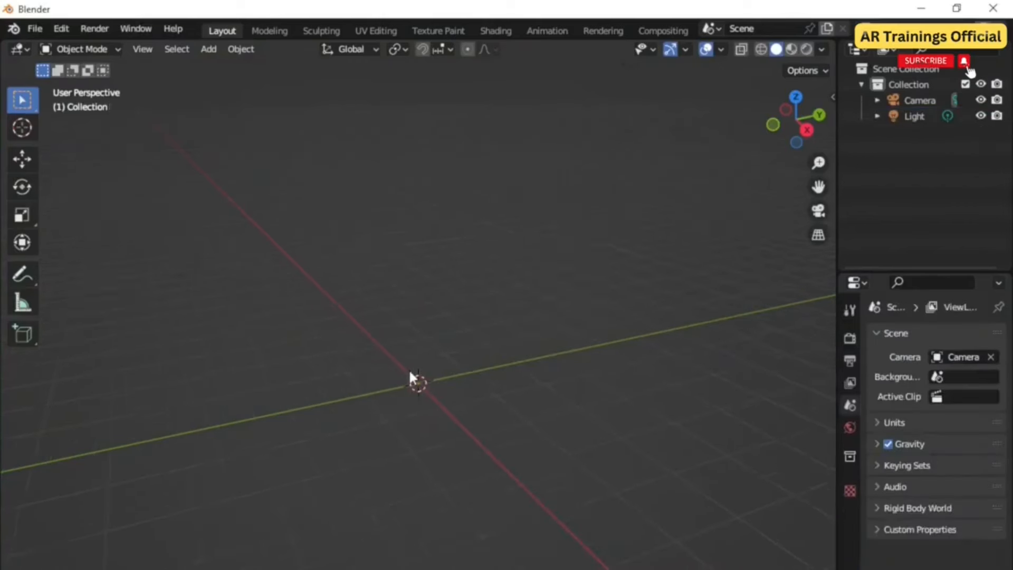
# Step: Add a plane mesh to the empty scene
pyautogui.hotkey('shift', 'a')
pyautogui.click(469, 372)
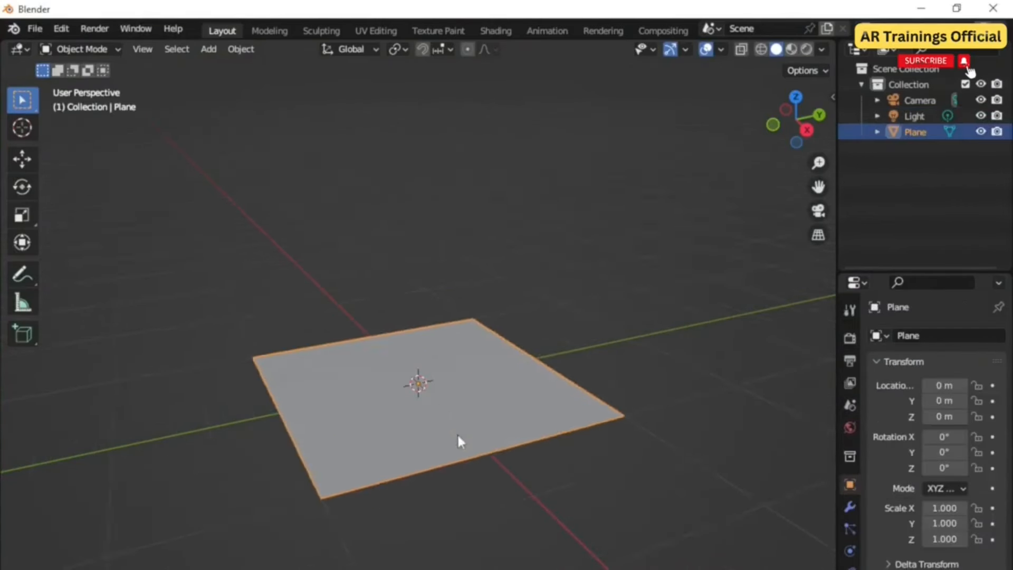
pyautogui.scroll(2, 422, 436)
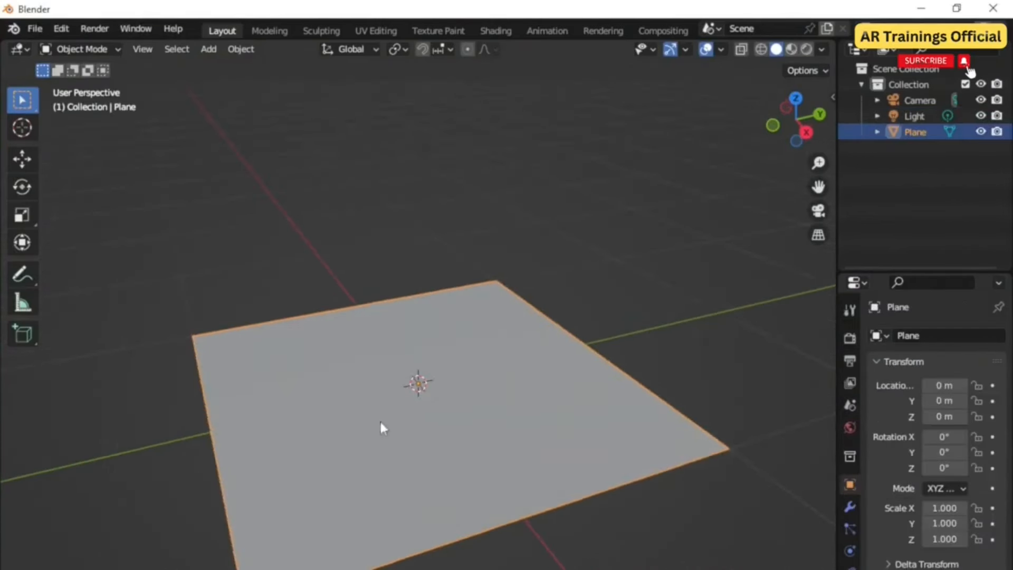
# Step: Enter Edit Mode and subdivide the plane's mesh
pyautogui.click(84, 49)
pyautogui.click(86, 85)
pyautogui.rightClick(410, 374)
pyautogui.click(392, 376)
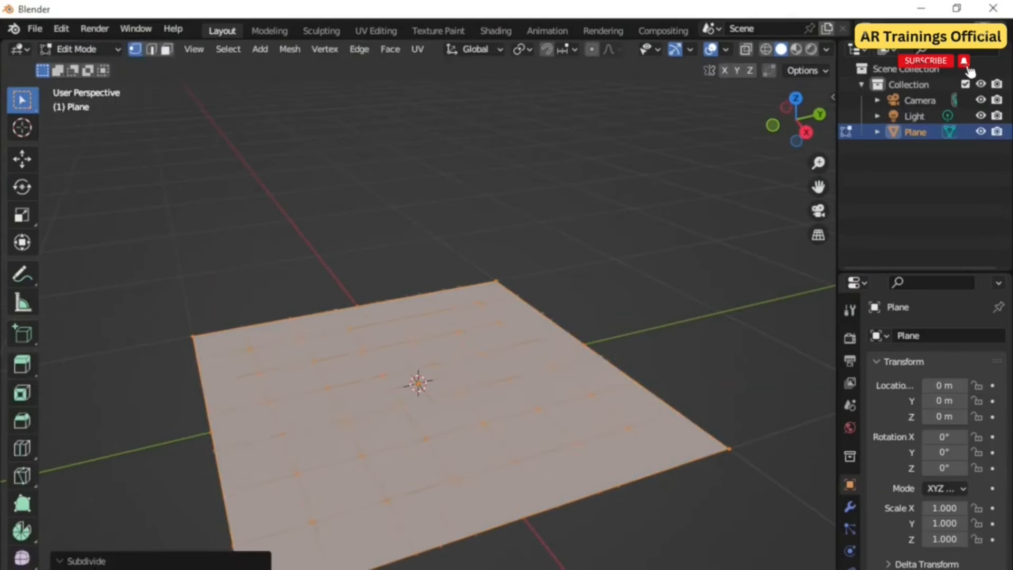
# Step: Subdivide the plane's mesh a second time for a denser grid
pyautogui.click(79, 49)
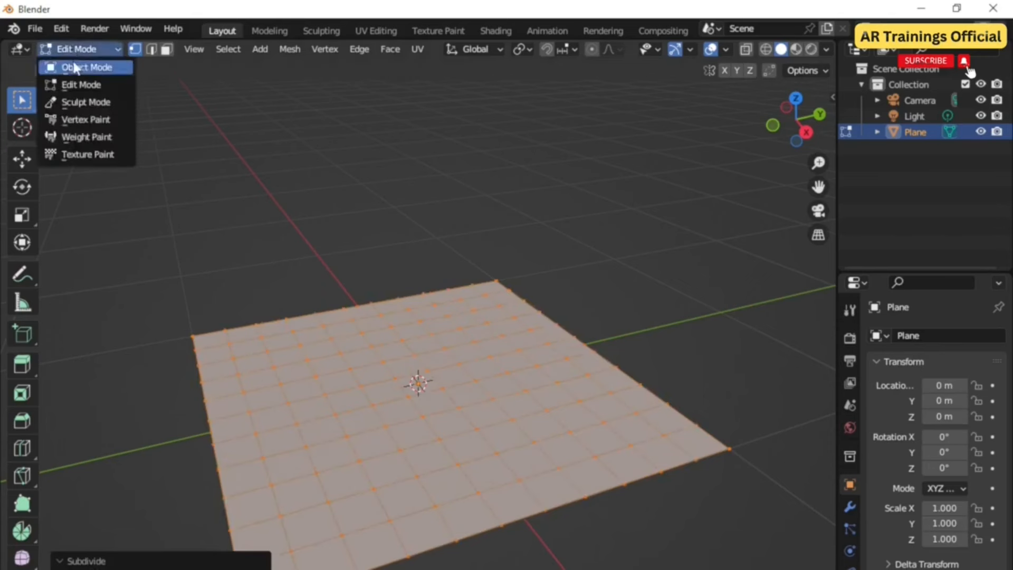
pyautogui.click(85, 67)
pyautogui.click(80, 49)
pyautogui.click(81, 84)
pyautogui.rightClick(391, 400)
pyautogui.click(387, 394)
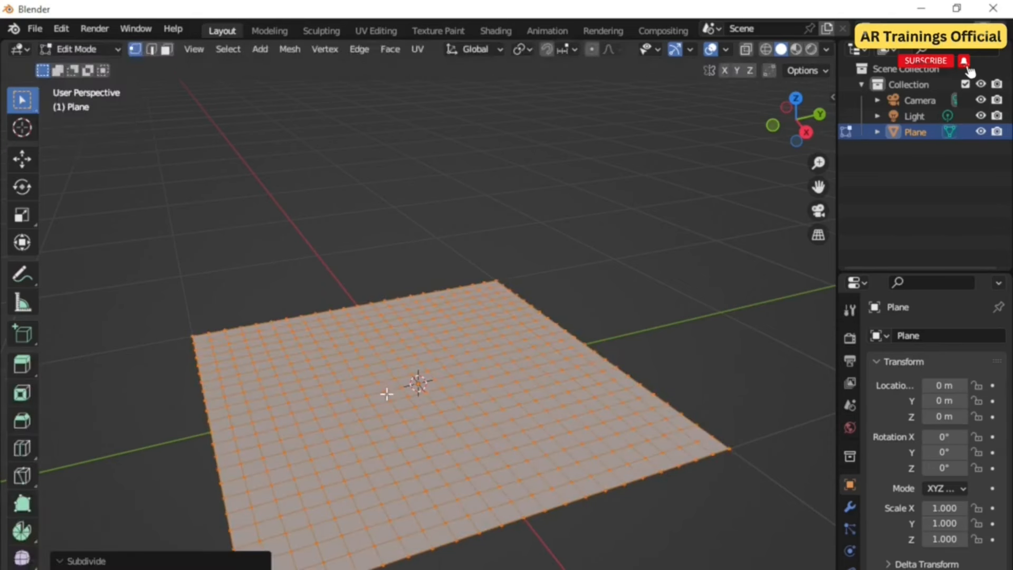
pyautogui.press('Return')
# Step: Switch the plane back to Object Mode
pyautogui.click(79, 49)
pyautogui.click(85, 67)
pyautogui.moveTo(465, 446); pyautogui.dragTo(523, 451, button='middle')
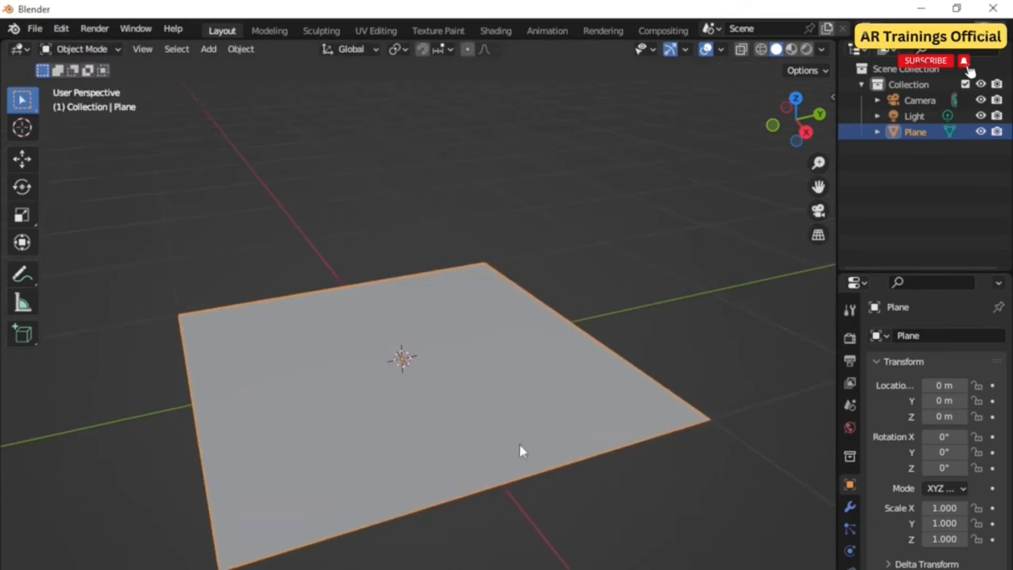
# Step: Split the 3D viewport into two side-by-side areas
pyautogui.moveTo(834, 40); pyautogui.dragTo(741, 59)
pyautogui.press('Tab')
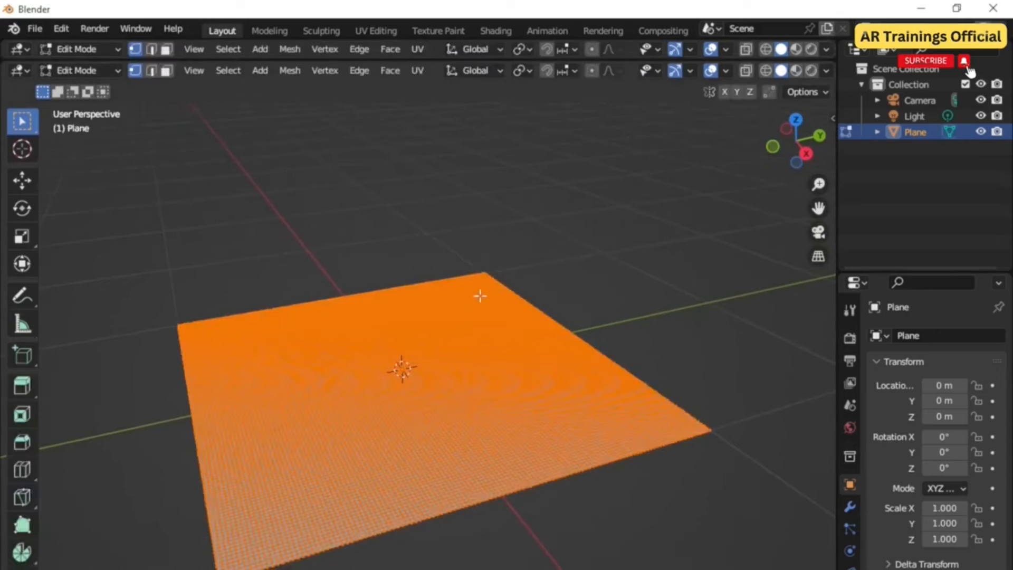
pyautogui.click(79, 70)
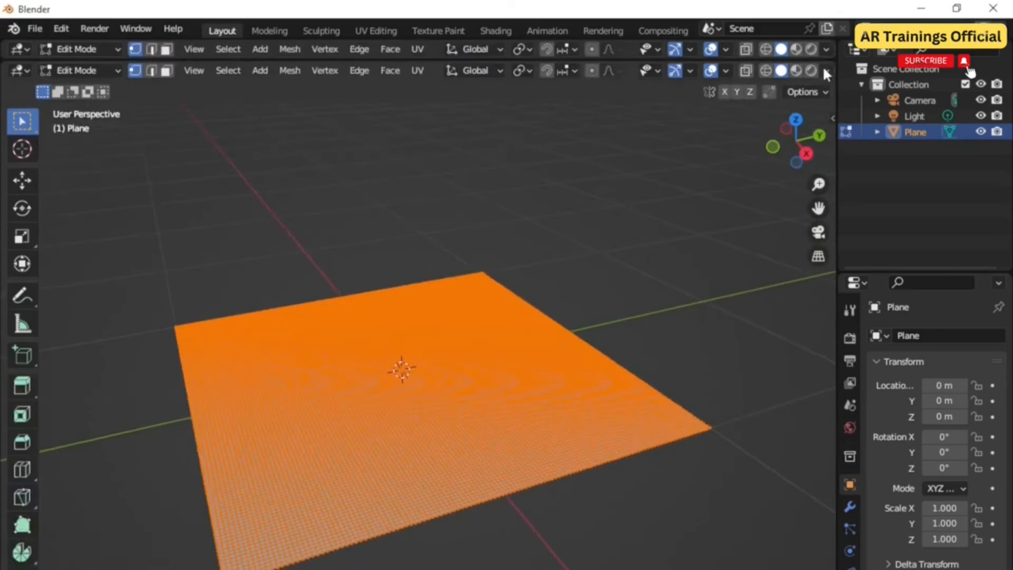
pyautogui.moveTo(828, 71); pyautogui.dragTo(438, 153)
pyautogui.scroll(-1, 375, 326)
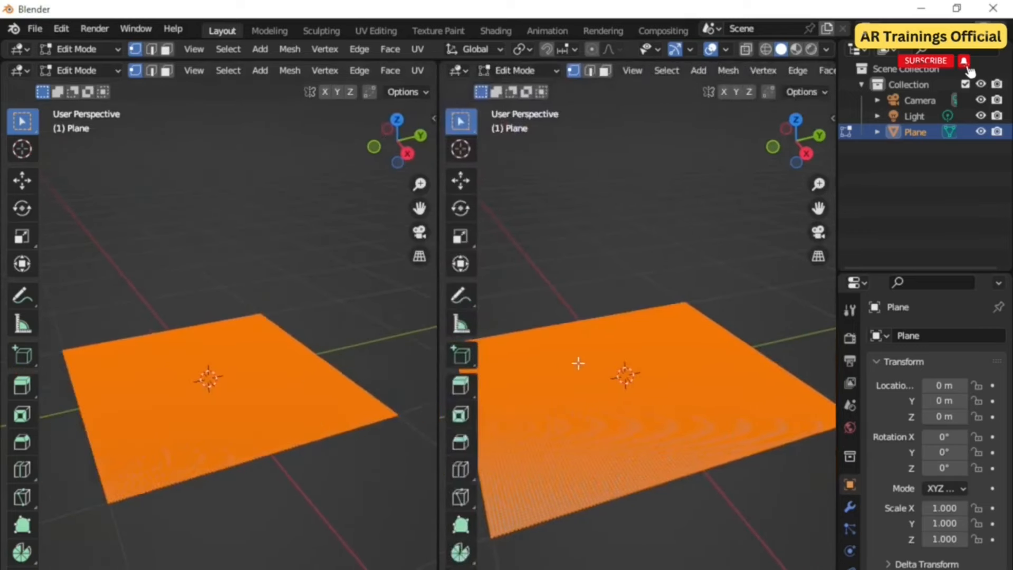
# Step: Turn the right area into the Shader Editor and create a new material for the plane
pyautogui.click(457, 71)
pyautogui.click(490, 218)
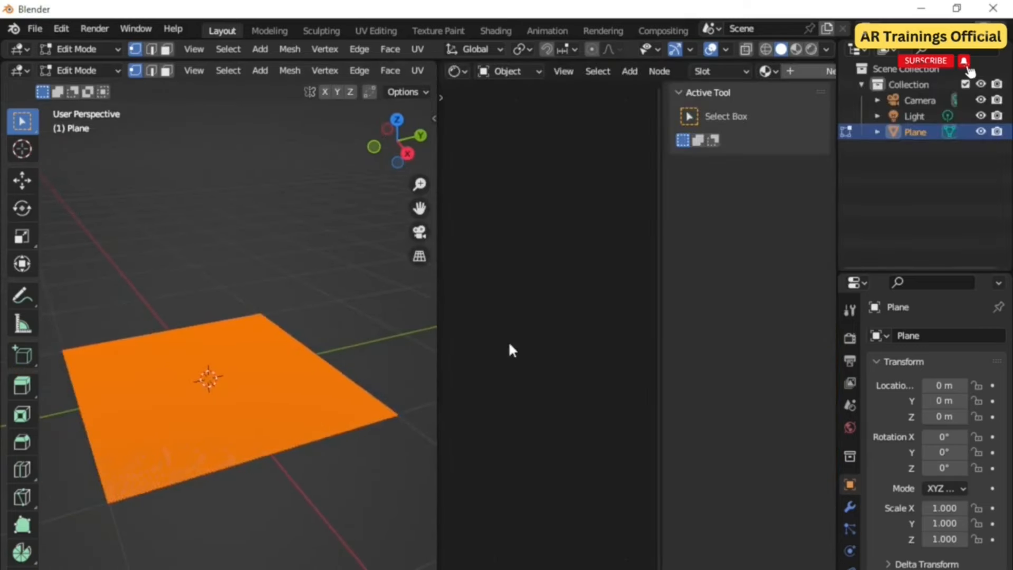
pyautogui.click(850, 569)
pyautogui.click(999, 335)
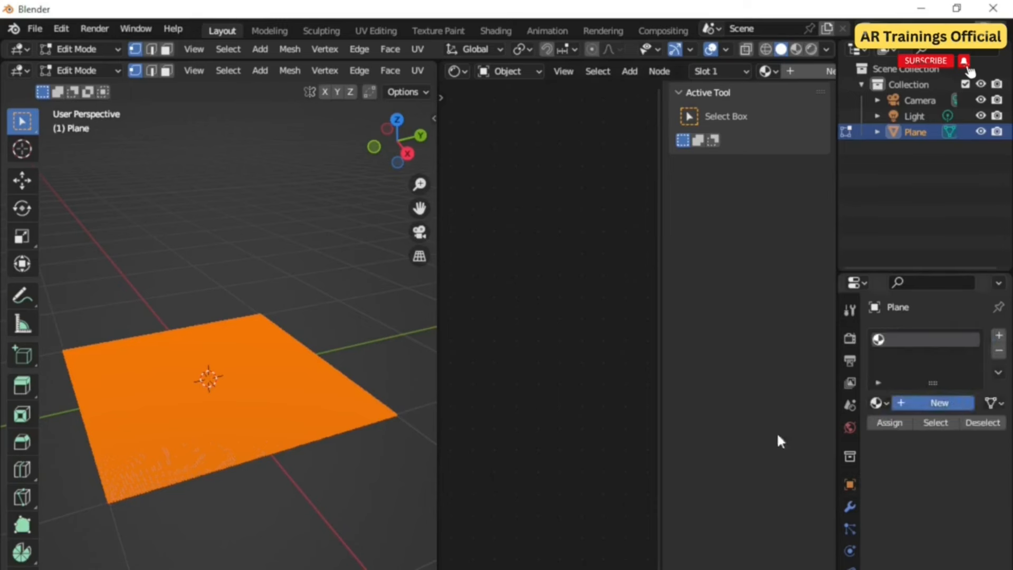
pyautogui.click(940, 403)
# Step: Return the plane to Object Mode and frame the material's nodes in the Shader Editor
pyautogui.click(76, 70)
pyautogui.click(79, 86)
pyautogui.scroll(1, 560, 477)
pyautogui.moveTo(437, 383); pyautogui.dragTo(301, 457)
pyautogui.scroll(4, 468, 422)
pyautogui.moveTo(466, 441); pyautogui.dragTo(443, 419, button='middle')
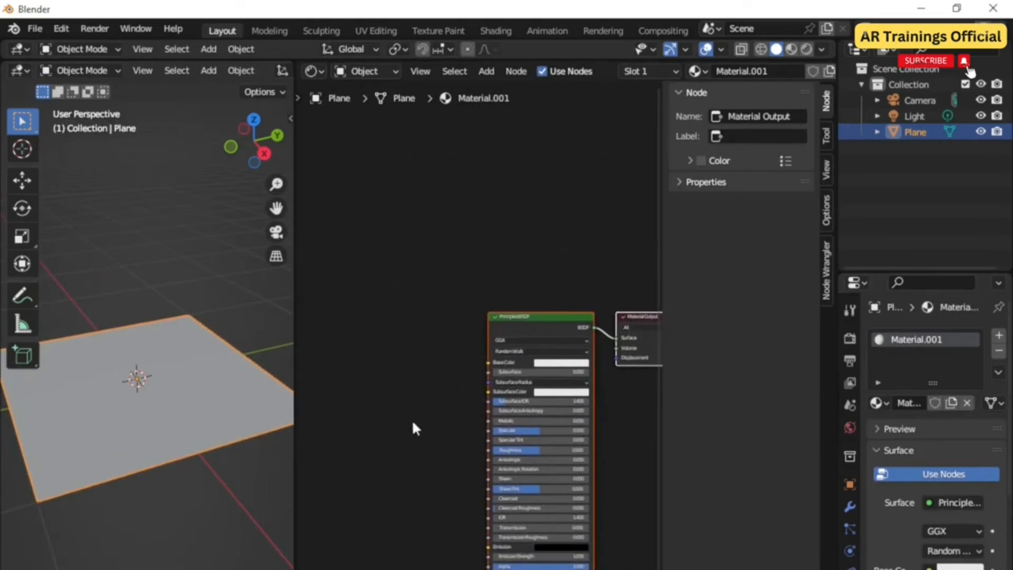
# Step: Add two Image Texture nodes to the plane's material
pyautogui.hotkey('shift', 'a')
pyautogui.moveTo(407, 495)
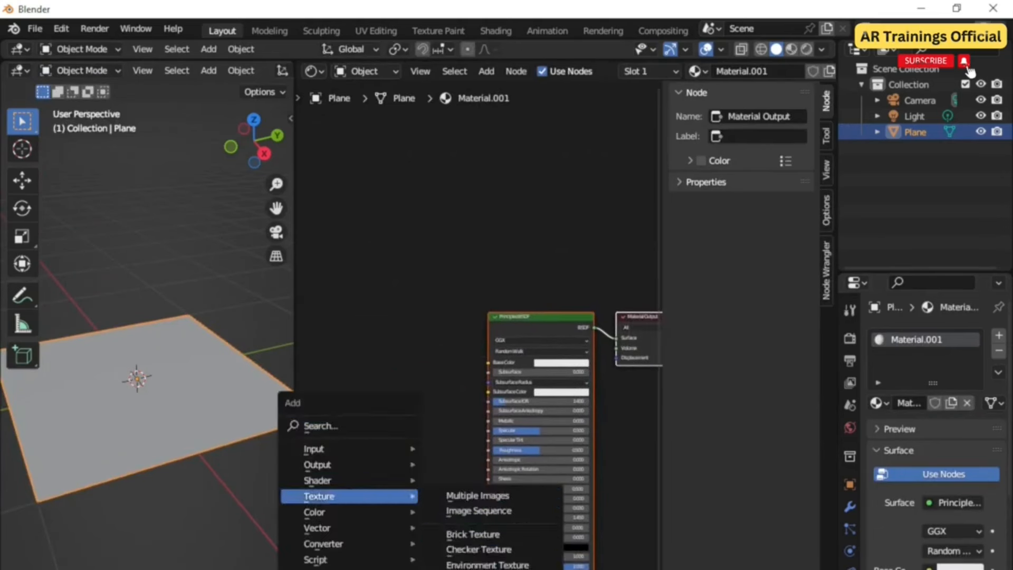
pyautogui.click(480, 569)
pyautogui.click(341, 283)
pyautogui.moveTo(390, 285); pyautogui.dragTo(372, 273)
pyautogui.hotkey('shift', 'a')
pyautogui.click(465, 529)
pyautogui.click(315, 450)
# Step: Add a Mix color node between the image textures and the Principled BSDF
pyautogui.hotkey('shift', 'a')
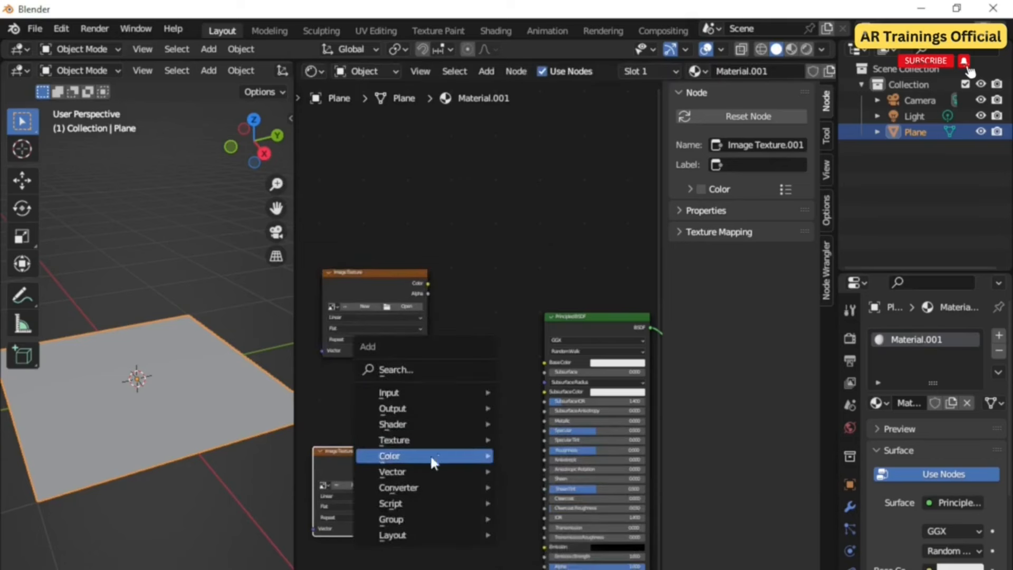
pyautogui.moveTo(432, 457)
pyautogui.click(546, 534)
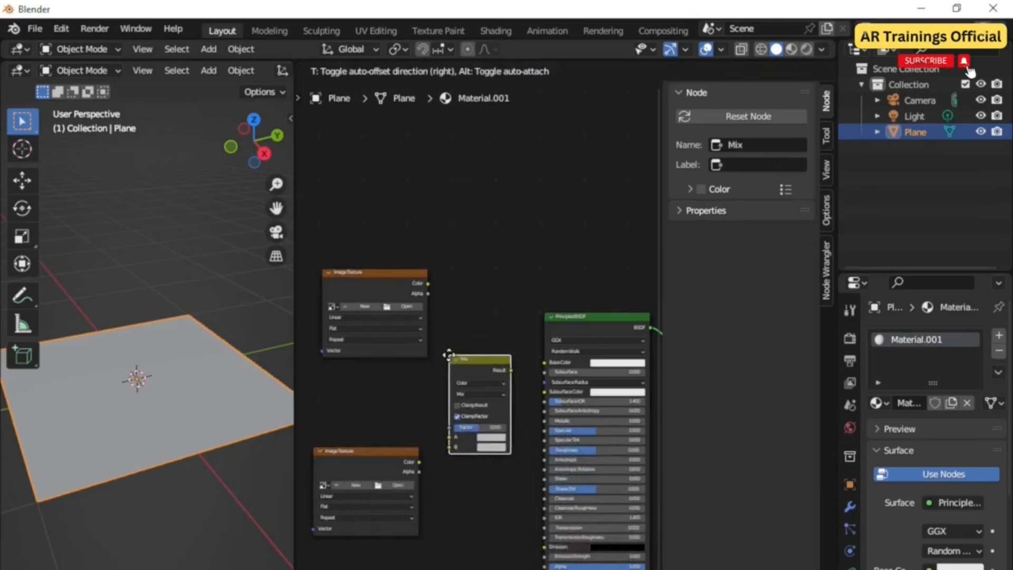
pyautogui.click(449, 355)
# Step: Connect both image texture colors into the Mix node's A and B inputs, and the Mix result into Base Color
pyautogui.scroll(1, 440, 350)
pyautogui.moveTo(420, 265); pyautogui.dragTo(444, 444)
pyautogui.moveTo(409, 473); pyautogui.dragTo(445, 456)
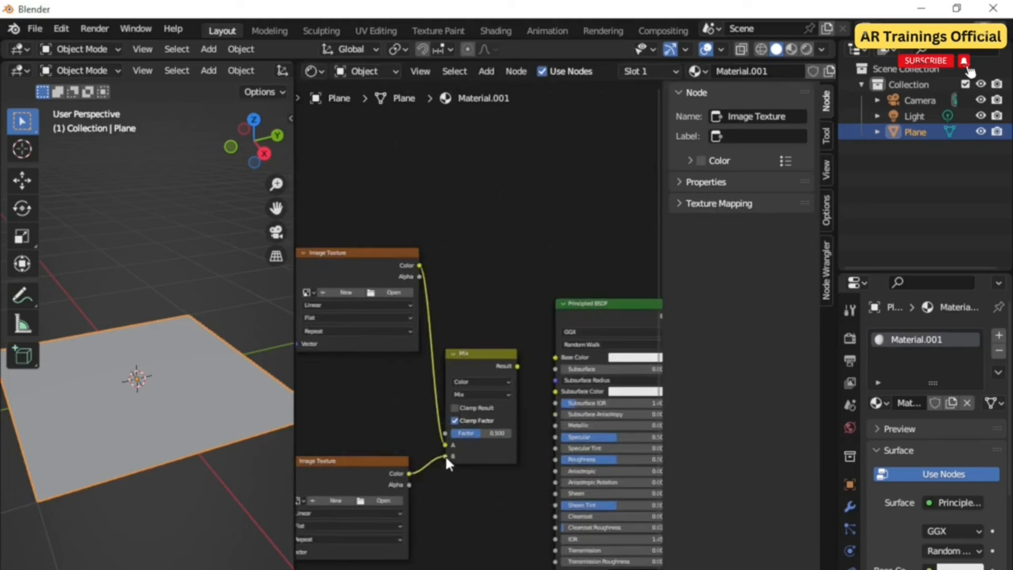
pyautogui.moveTo(464, 416); pyautogui.dragTo(439, 428, button='middle')
pyautogui.moveTo(492, 377); pyautogui.dragTo(524, 373)
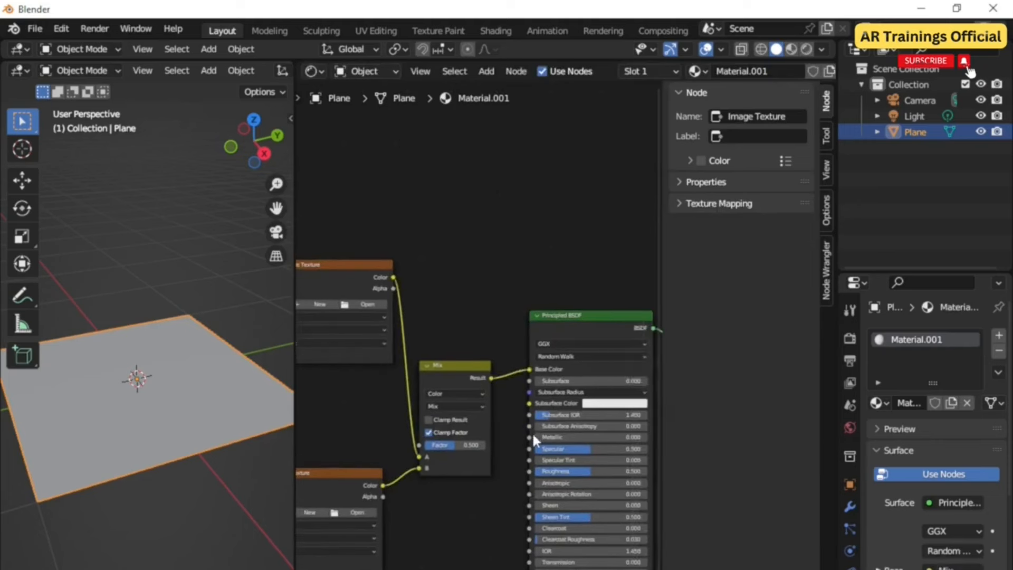
pyautogui.scroll(-1, 498, 428)
pyautogui.moveTo(556, 406); pyautogui.dragTo(565, 403, button='middle')
pyautogui.moveTo(419, 344); pyautogui.dragTo(437, 340, button='middle')
pyautogui.scroll(-1, 433, 342)
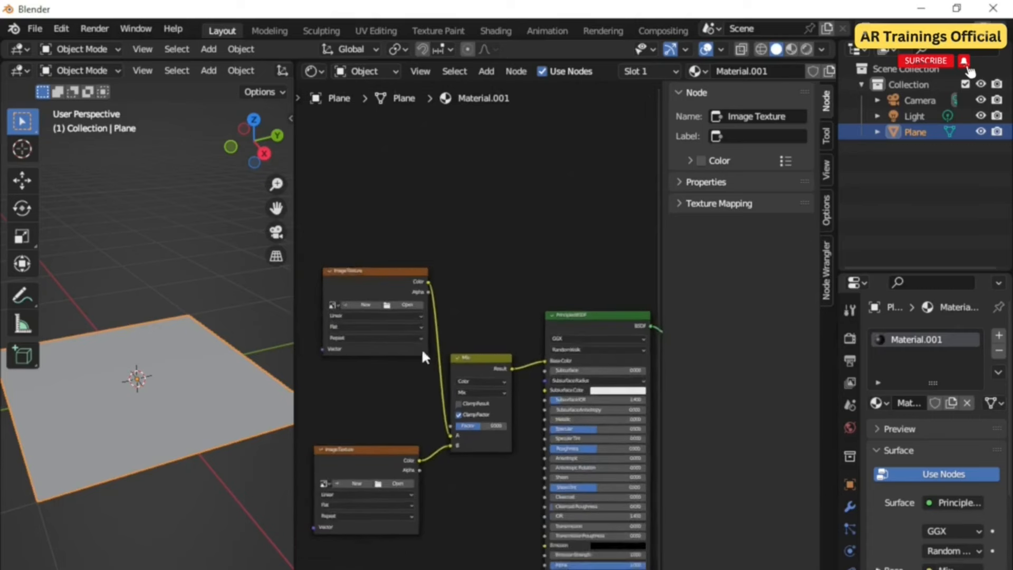
# Step: Load image files from the Downloads folder into the two Image Texture nodes
pyautogui.click(409, 304)
pyautogui.press('Escape')
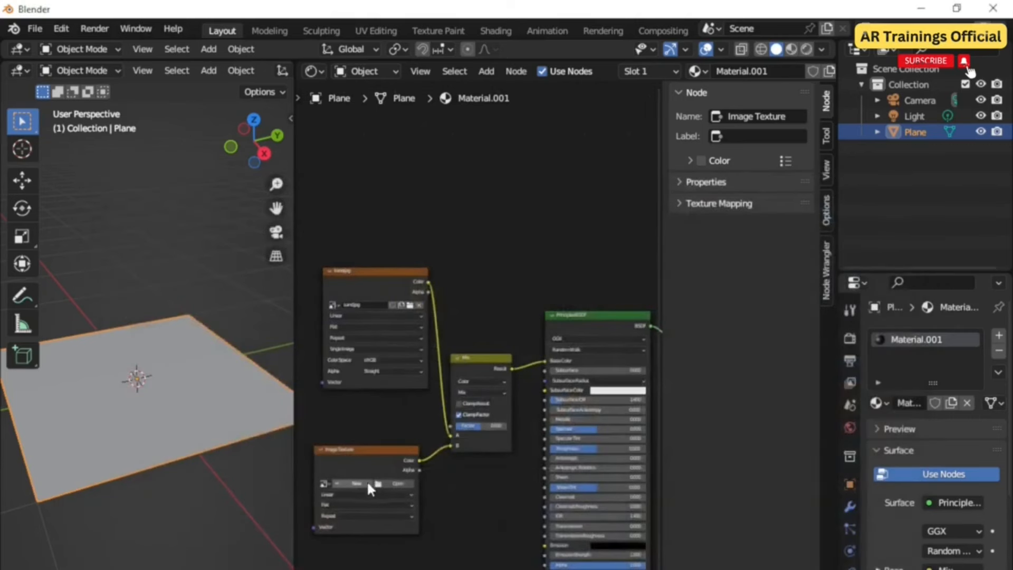
pyautogui.click(394, 484)
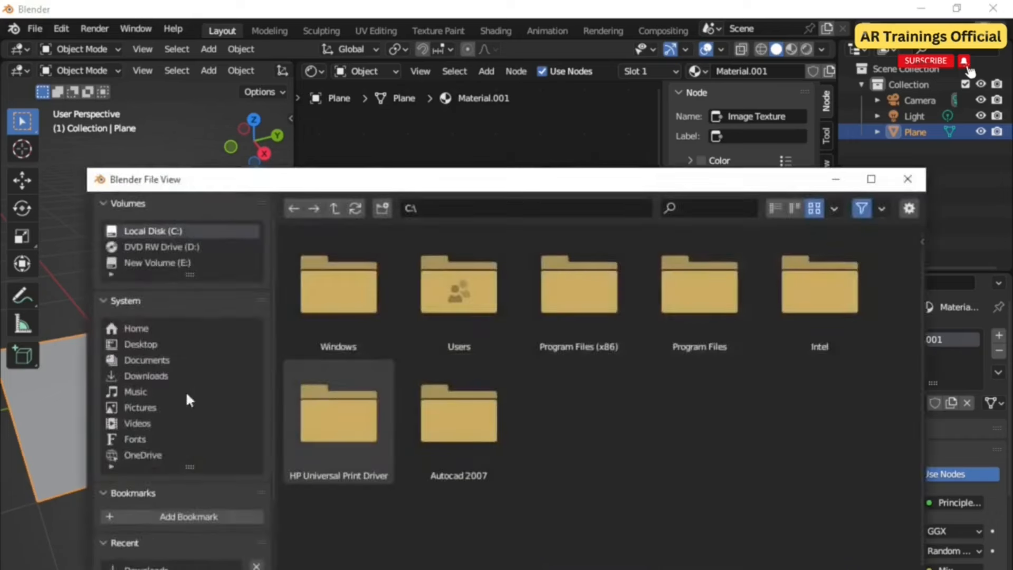
pyautogui.click(155, 375)
pyautogui.scroll(-10, 570, 369)
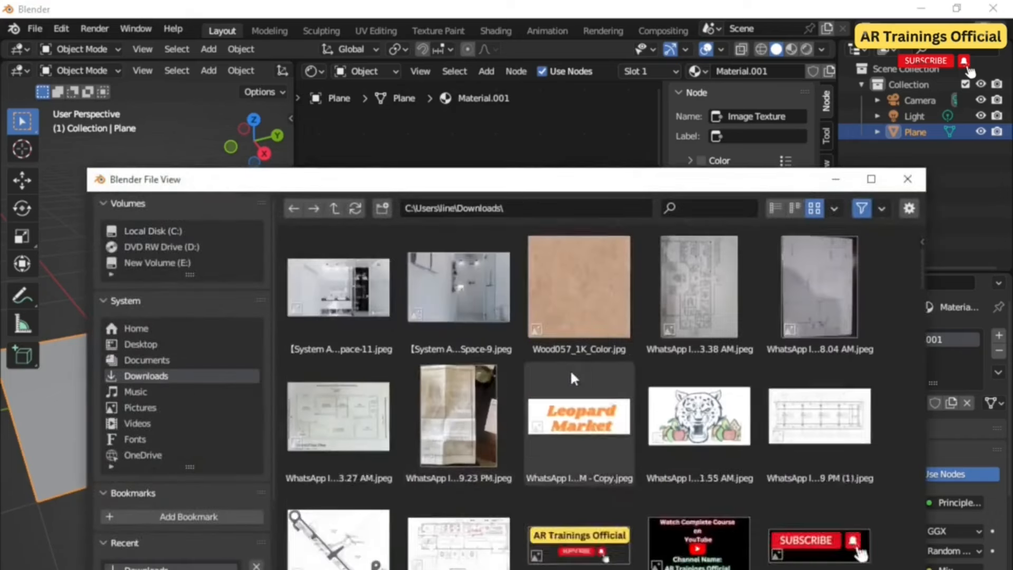
pyautogui.scroll(-10, 654, 430)
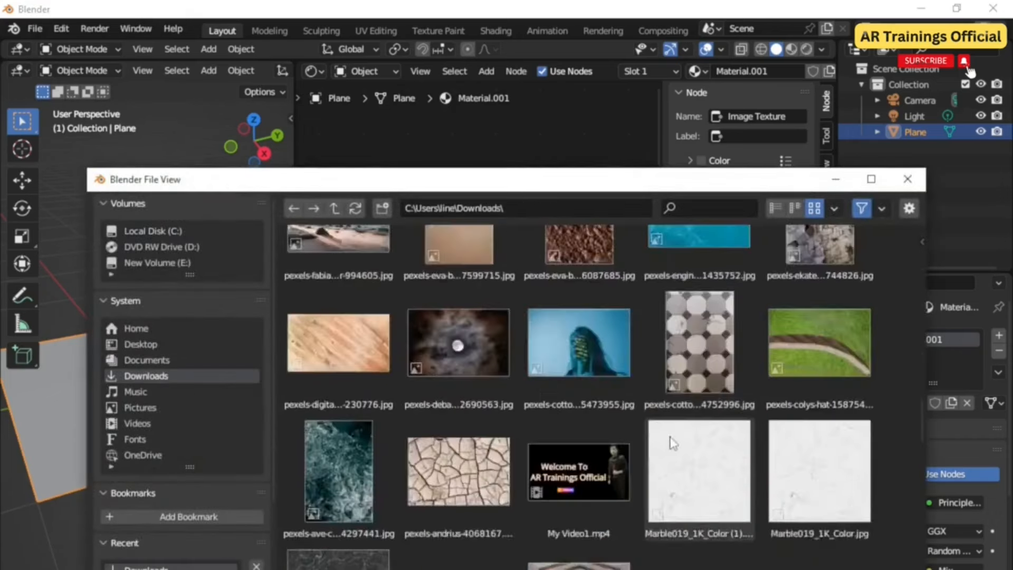
pyautogui.doubleClick(670, 438)
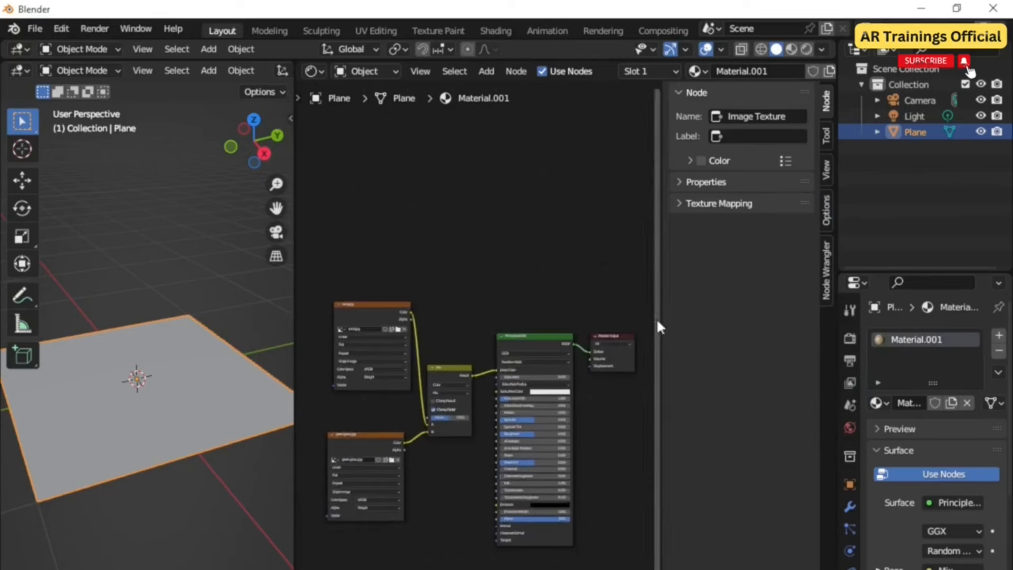
# Step: Join the Shader Editor area back into a single 3D viewport
pyautogui.rightClick(293, 303)
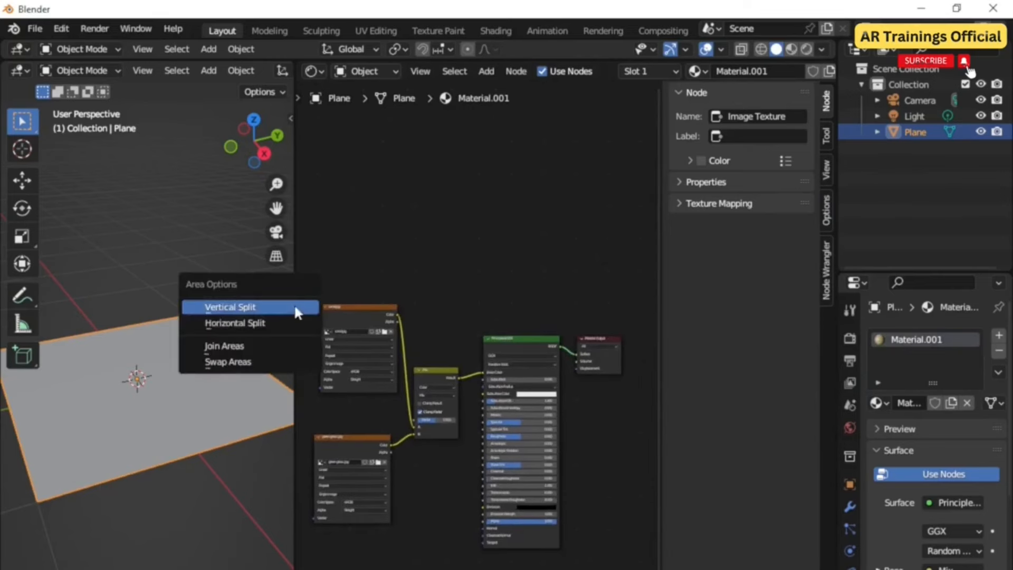
pyautogui.click(278, 335)
pyautogui.click(500, 334)
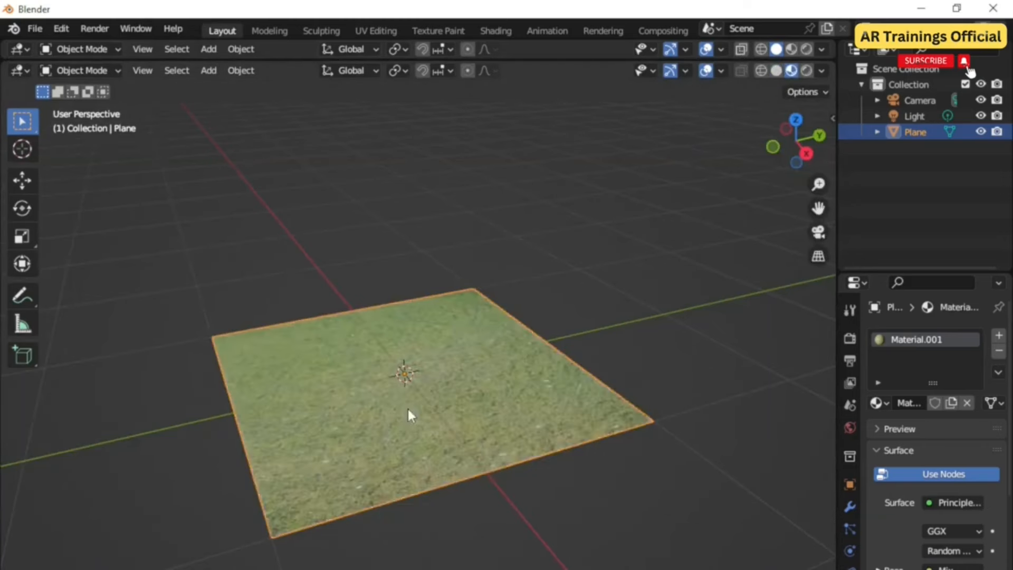
pyautogui.scroll(6, 408, 408)
pyautogui.scroll(-7, 408, 409)
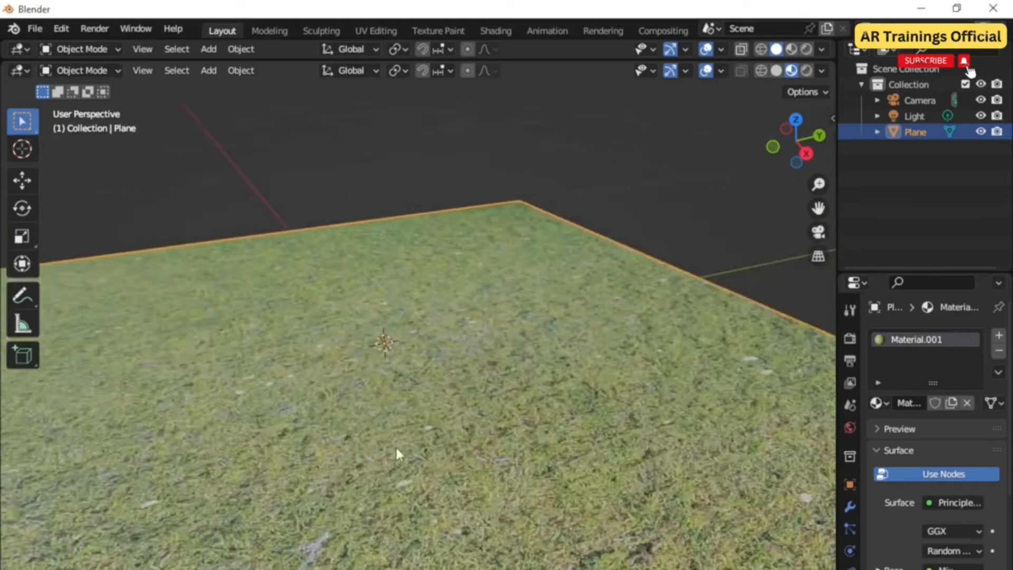
pyautogui.moveTo(394, 452); pyautogui.dragTo(416, 455, button='middle')
pyautogui.scroll(4, 408, 452)
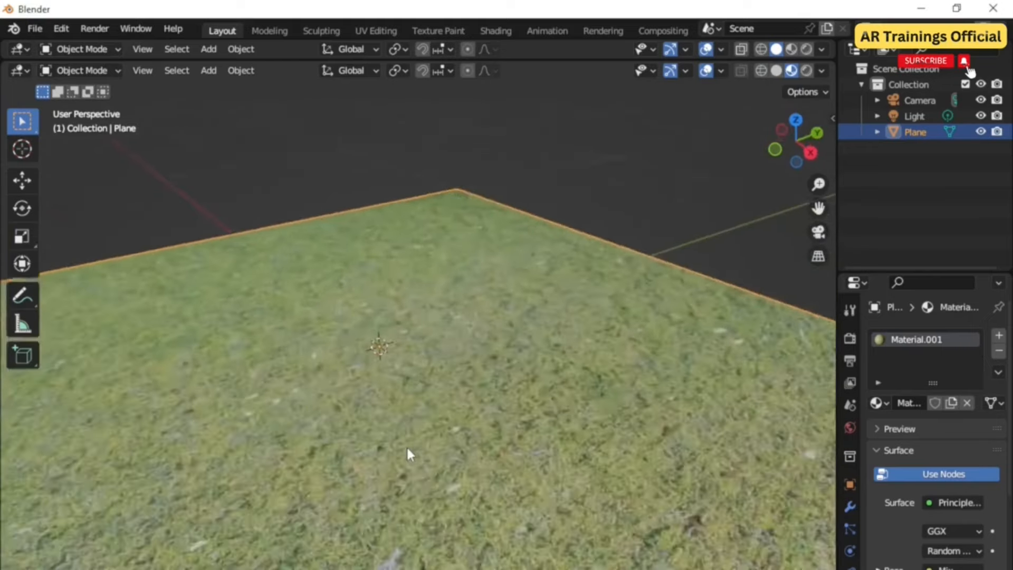
pyautogui.scroll(-3, 407, 453)
pyautogui.scroll(-5, 408, 452)
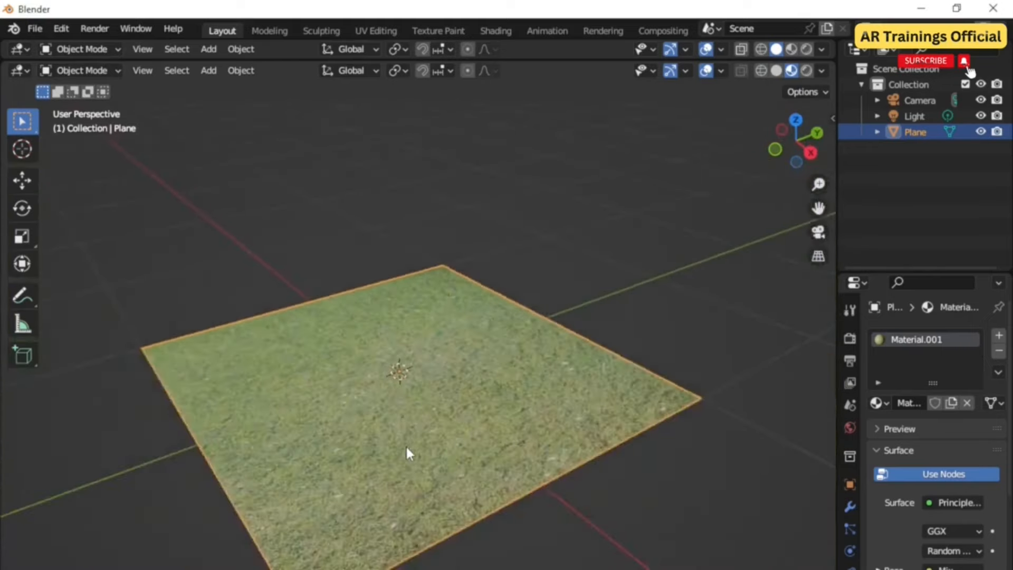
pyautogui.moveTo(556, 460); pyautogui.dragTo(631, 498, button='middle')
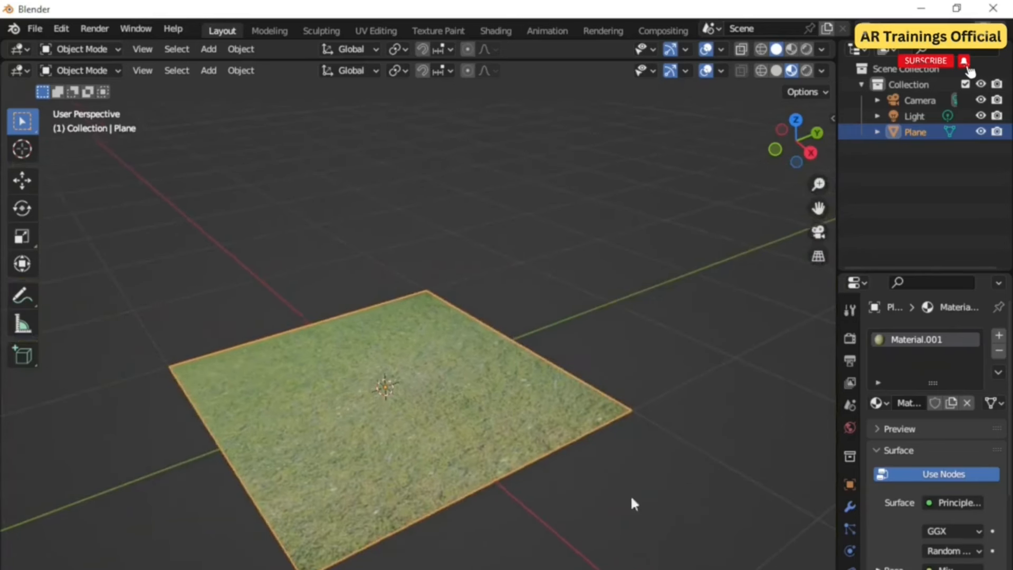
# Step: Add a vertex group to the plane named grass
pyautogui.click(850, 569)
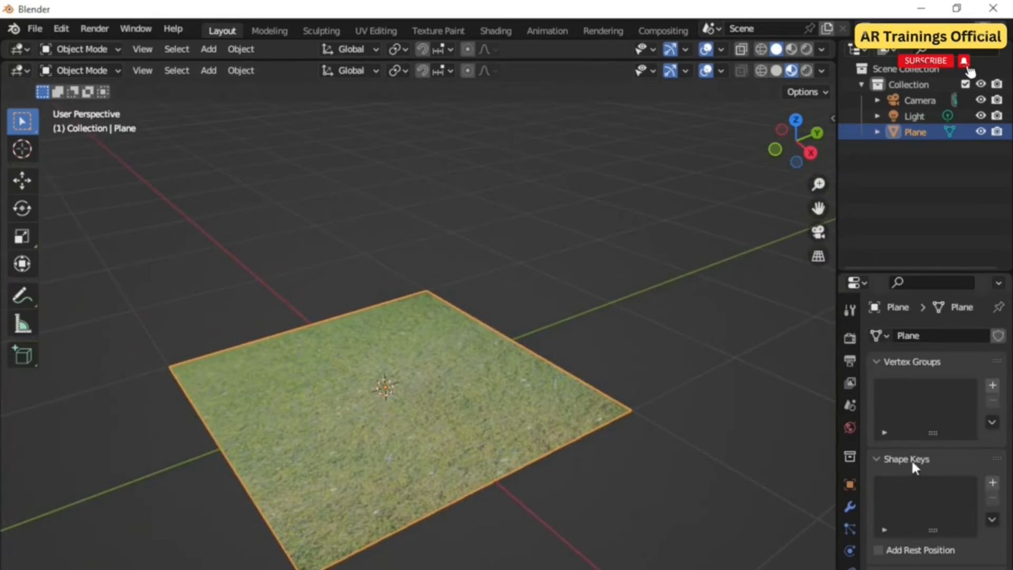
pyautogui.click(988, 389)
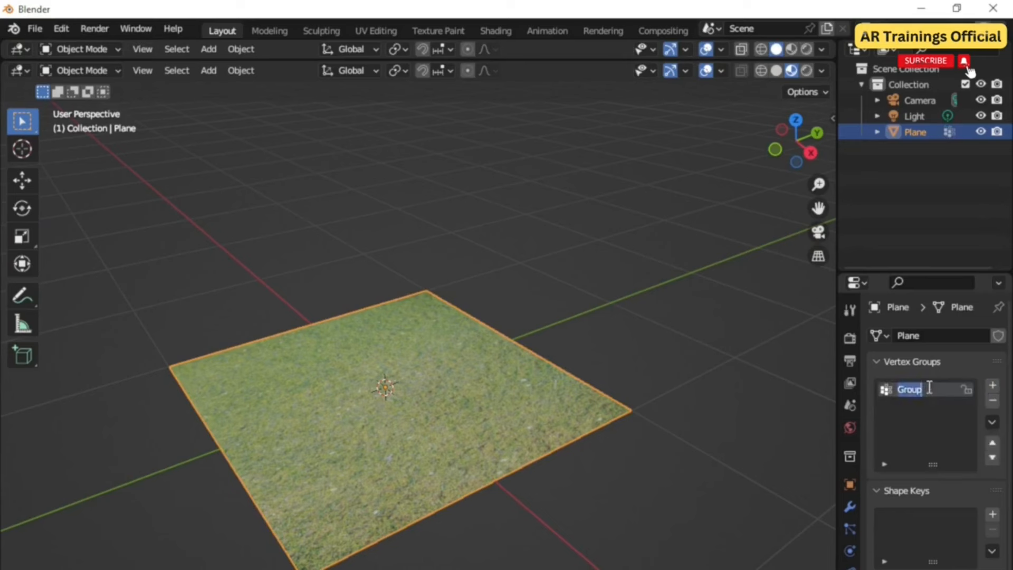
pyautogui.write('grass')
pyautogui.press('Return')
# Step: In Weight Paint mode, paint weight onto areas of the plane for the grass vertex group
pyautogui.click(714, 426)
pyautogui.click(441, 406)
pyautogui.click(850, 508)
pyautogui.click(850, 525)
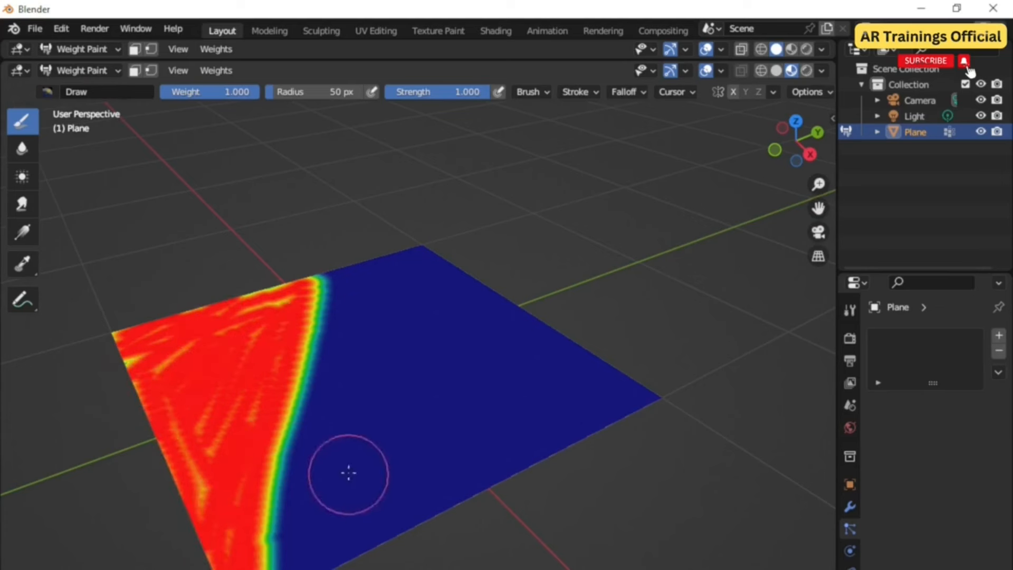
pyautogui.moveTo(305, 568)
pyautogui.mouseDown()
pyautogui.moveTo(349, 481)
pyautogui.moveTo(464, 323)
pyautogui.moveTo(403, 249)
pyautogui.moveTo(395, 416)
pyautogui.mouseUp()
pyautogui.hotkey('ctrl', 'z')
pyautogui.moveTo(275, 96); pyautogui.dragTo(279, 97)
pyautogui.moveTo(369, 562)
pyautogui.mouseDown()
pyautogui.moveTo(375, 497)
pyautogui.moveTo(430, 319)
pyautogui.moveTo(420, 253)
pyautogui.mouseUp()
pyautogui.moveTo(439, 509)
pyautogui.mouseDown()
pyautogui.moveTo(607, 401)
pyautogui.moveTo(506, 254)
pyautogui.moveTo(528, 259)
pyautogui.moveTo(448, 424)
pyautogui.moveTo(575, 449)
pyautogui.moveTo(640, 403)
pyautogui.moveTo(464, 401)
pyautogui.moveTo(600, 433)
pyautogui.moveTo(569, 322)
pyautogui.mouseUp()
pyautogui.moveTo(232, 327)
pyautogui.mouseDown()
pyautogui.moveTo(163, 420)
pyautogui.moveTo(203, 543)
pyautogui.mouseUp()
pyautogui.scroll(-2, 423, 396)
# Step: Return to Object Mode and add a hair particle system to the plane
pyautogui.click(85, 71)
pyautogui.click(95, 86)
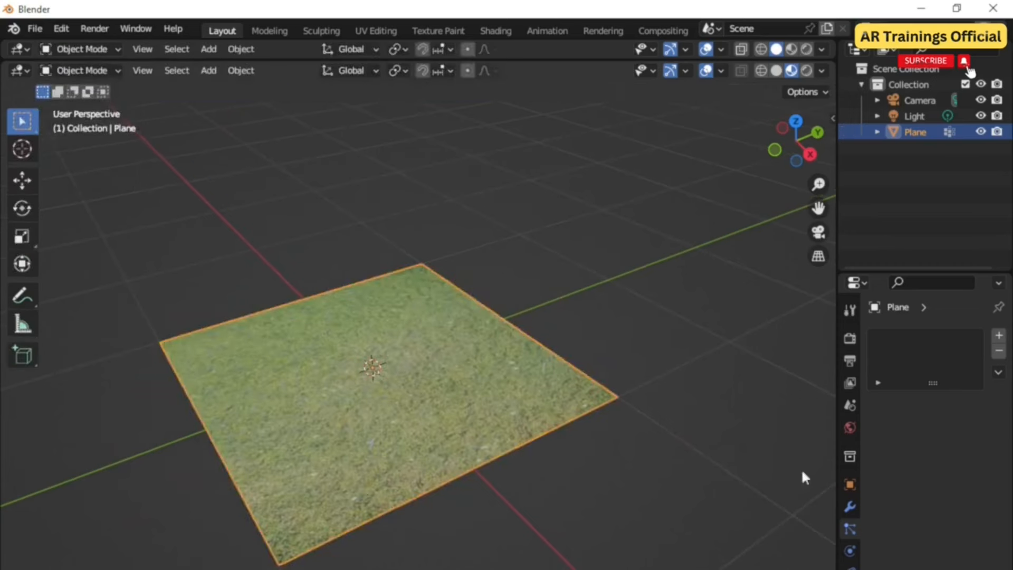
pyautogui.click(998, 337)
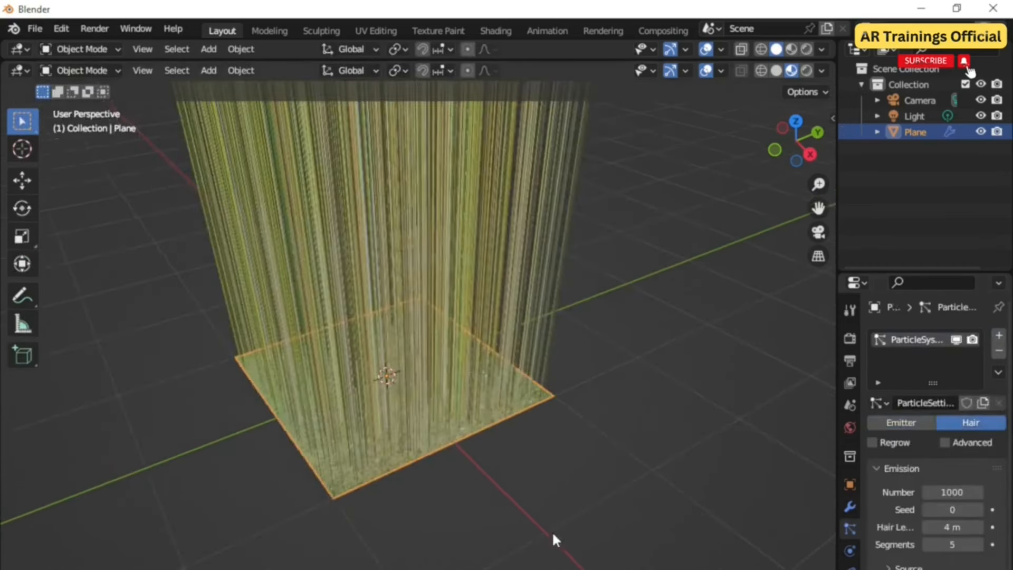
# Step: Set the particle hair length to 0.16 m
pyautogui.moveTo(952, 527); pyautogui.dragTo(866, 527)
pyautogui.click(958, 529)
pyautogui.write('0.16')
pyautogui.press('Return')
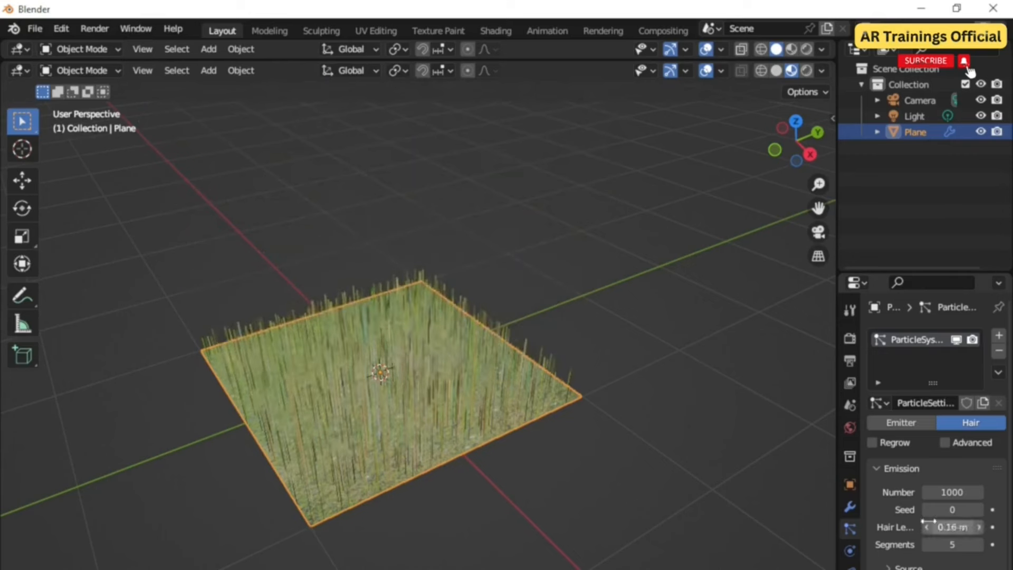
# Step: Set the hair particle emission number to 30000
pyautogui.scroll(2, 449, 425)
pyautogui.click(954, 492)
pyautogui.write('30')
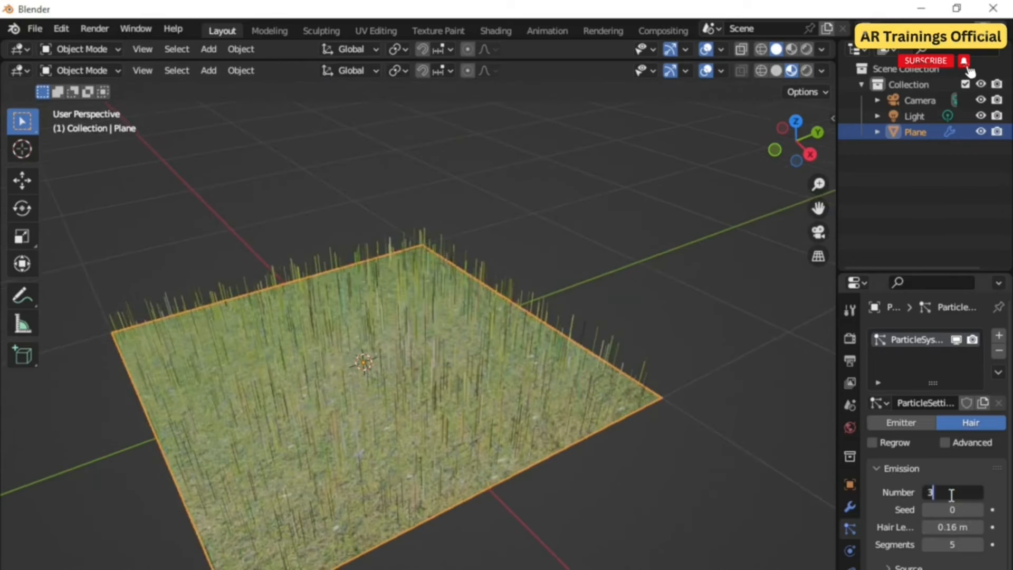
pyautogui.write('000')
pyautogui.press('Return')
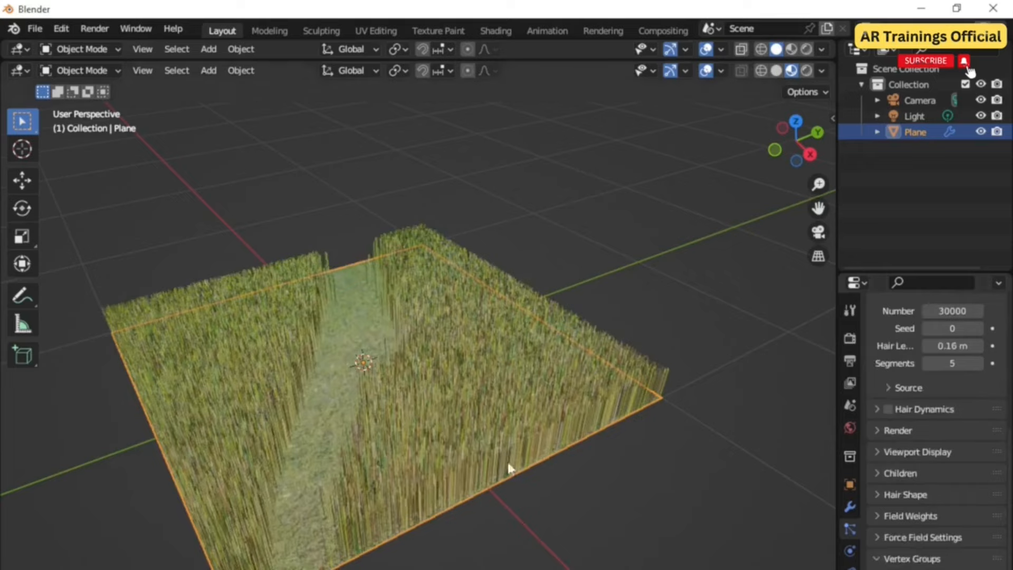
# Step: Restrict the hair density to the grass vertex group so the unpainted path stays bare
pyautogui.moveTo(574, 489); pyautogui.dragTo(981, 558, button='middle')
pyautogui.scroll(10, 982, 559)
pyautogui.click(913, 467)
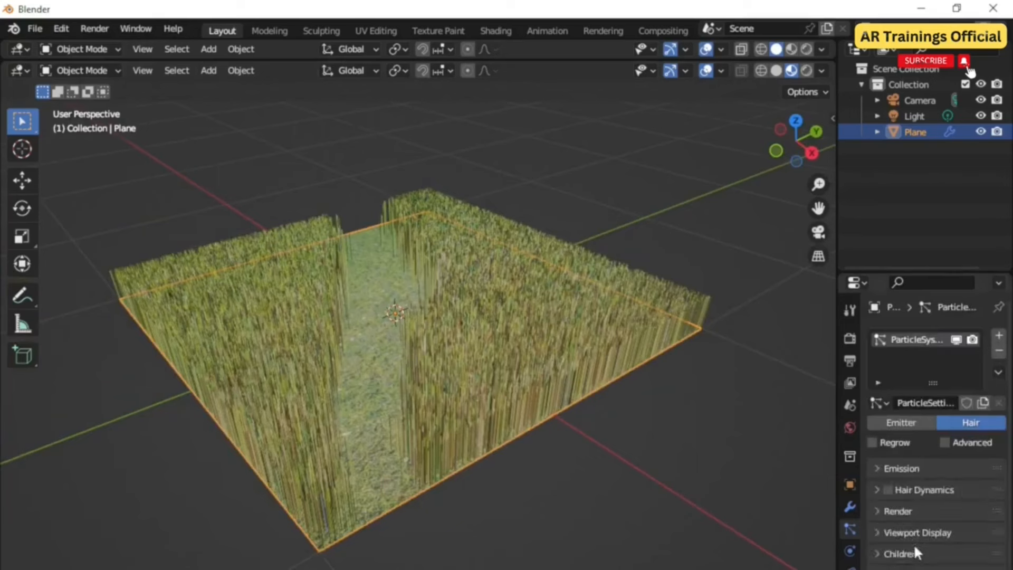
# Step: Review the Children and Hair Shape settings, then set the Brownian force to 0.030 to make strands wavy
pyautogui.click(914, 551)
pyautogui.scroll(-5, 914, 551)
pyautogui.click(910, 493)
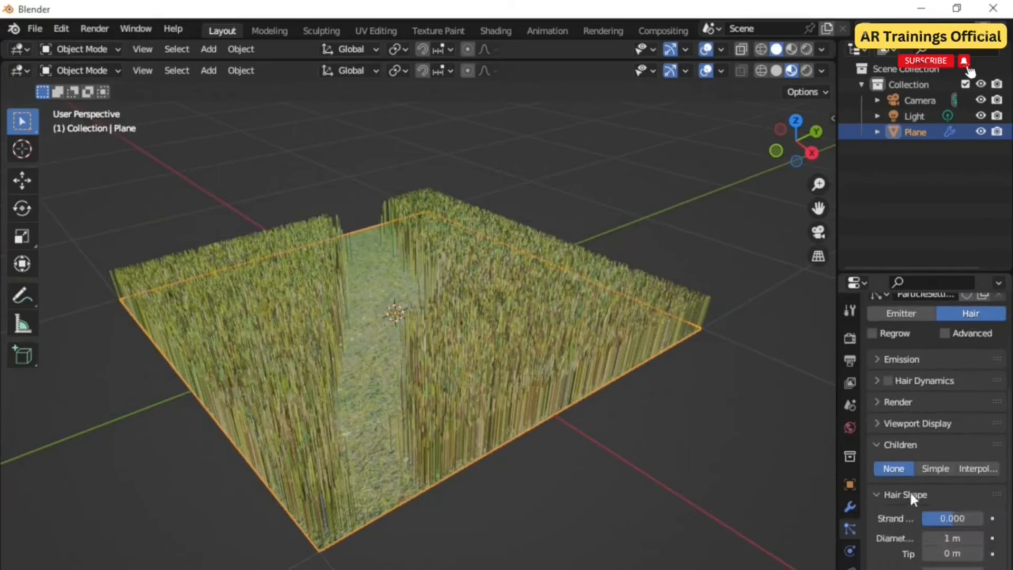
pyautogui.scroll(-1, 911, 495)
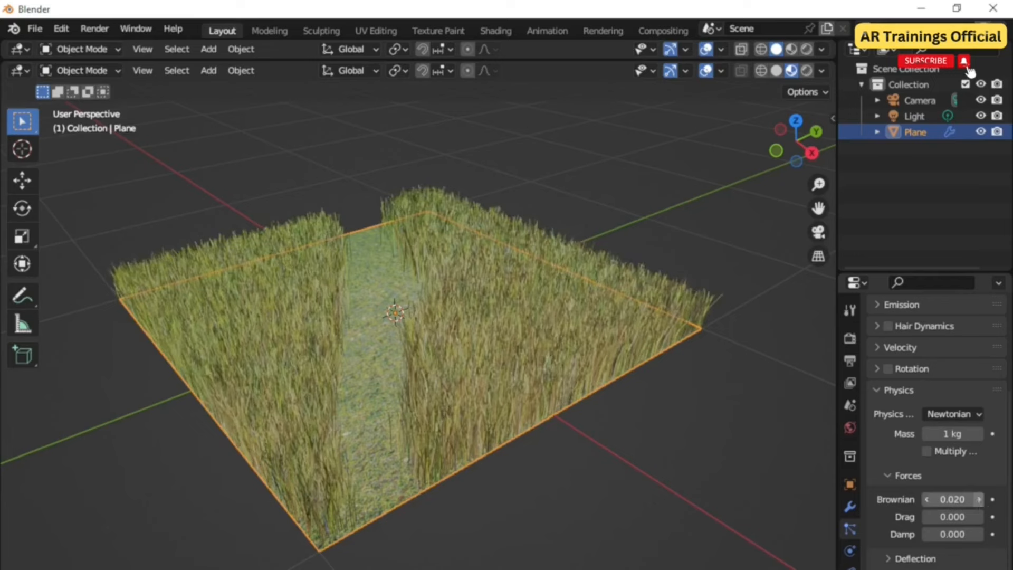
pyautogui.click(979, 500)
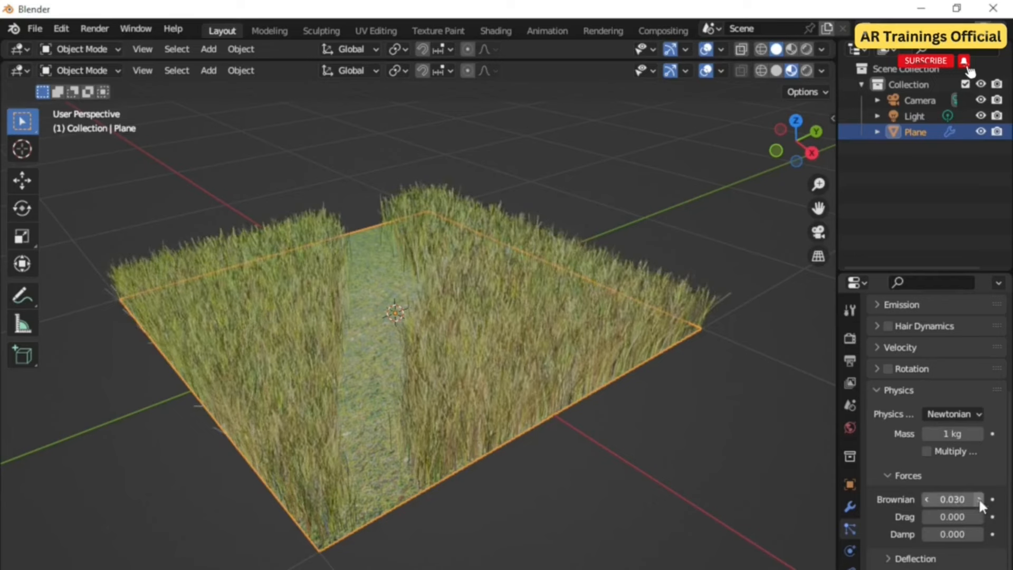
# Step: Switch the plane into Texture Paint mode
pyautogui.moveTo(588, 502)
pyautogui.mouseDown(button='middle')
pyautogui.moveTo(596, 484)
pyautogui.moveTo(603, 501)
pyautogui.mouseUp(button='middle')
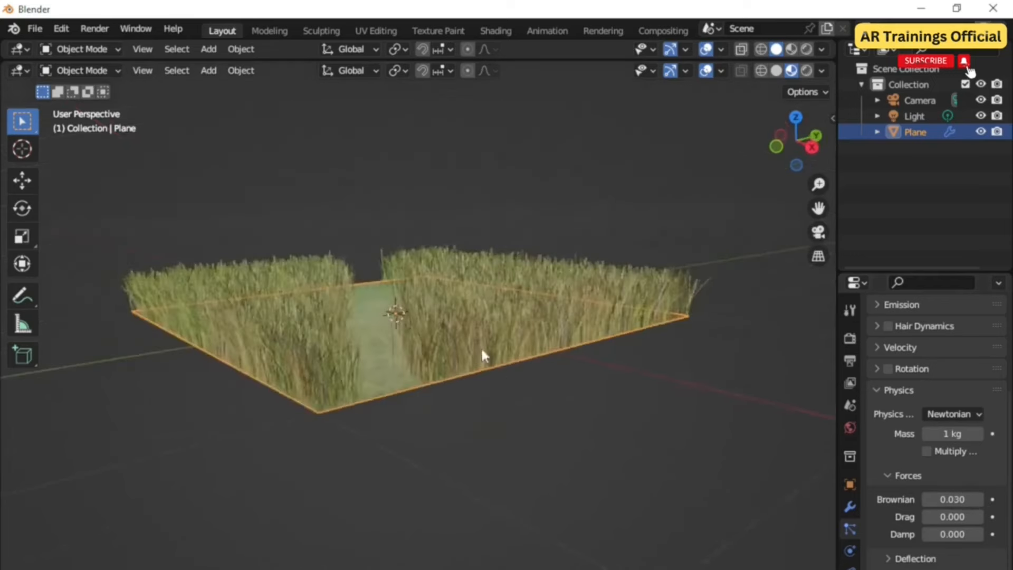
pyautogui.scroll(5, 481, 349)
pyautogui.moveTo(481, 350); pyautogui.dragTo(508, 437, button='middle')
pyautogui.scroll(-3, 508, 437)
pyautogui.click(850, 310)
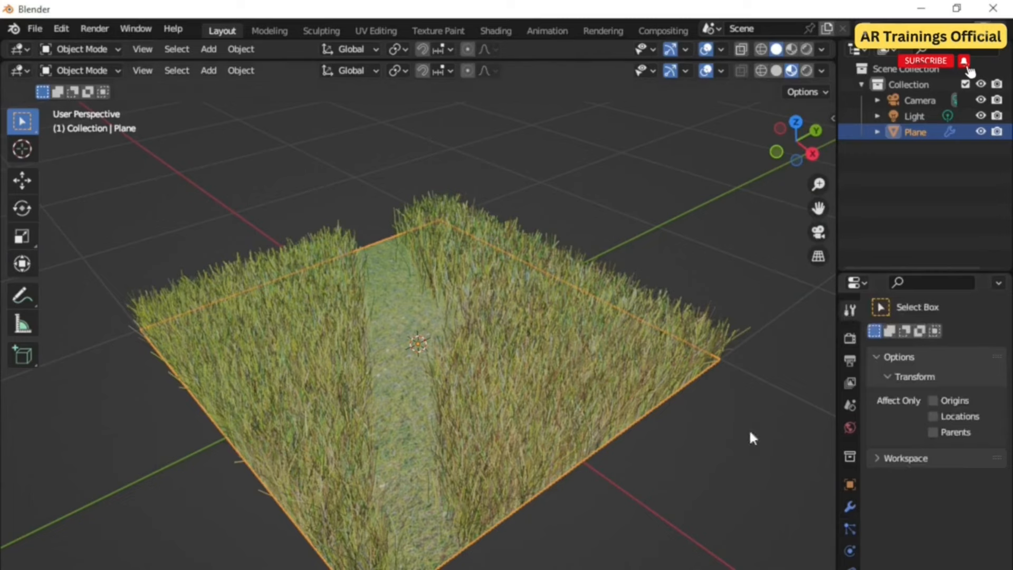
pyautogui.scroll(-2, 496, 396)
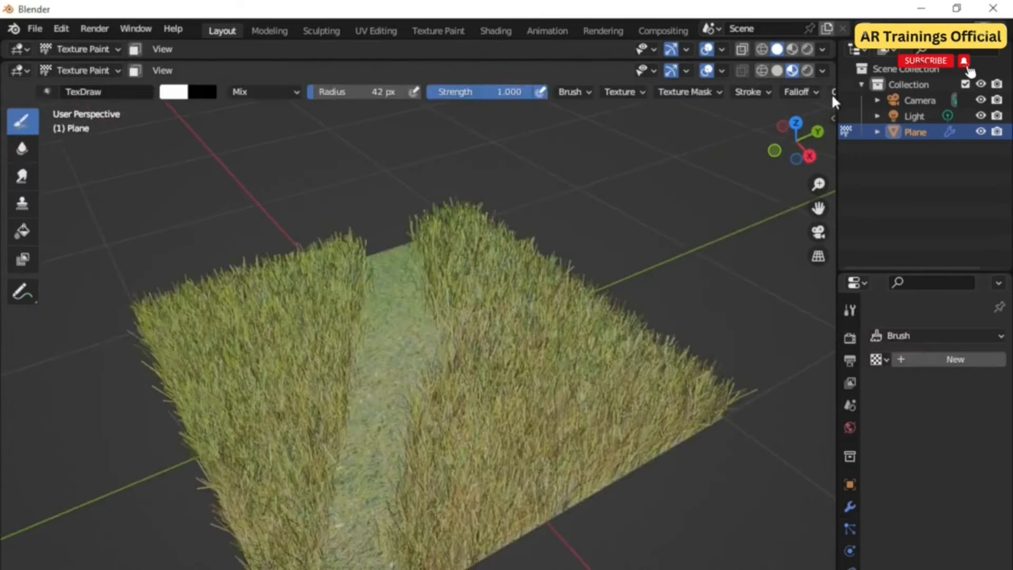
# Step: Split off a Shader Editor, make the plane's first image texture node active, then join the areas back
pyautogui.moveTo(833, 63); pyautogui.dragTo(422, 103)
pyautogui.click(404, 71)
pyautogui.click(441, 205)
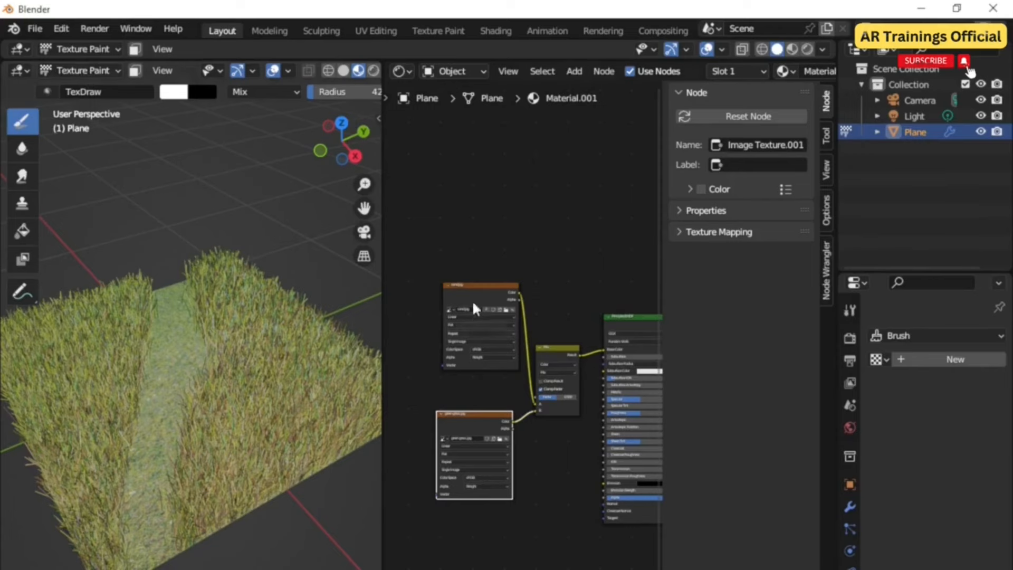
pyautogui.rightClick(382, 276)
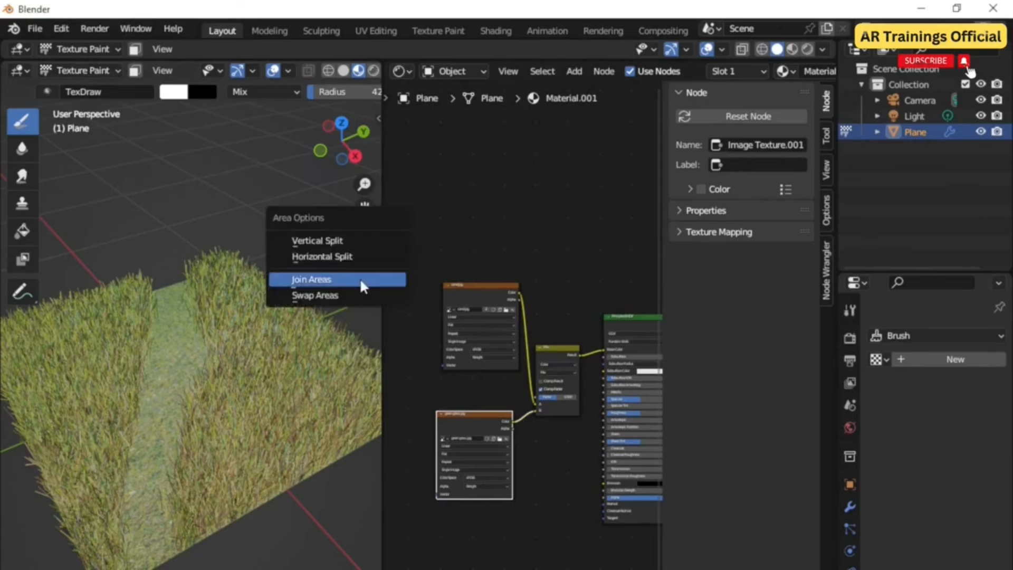
pyautogui.click(360, 278)
pyautogui.click(491, 280)
pyautogui.scroll(2, 418, 443)
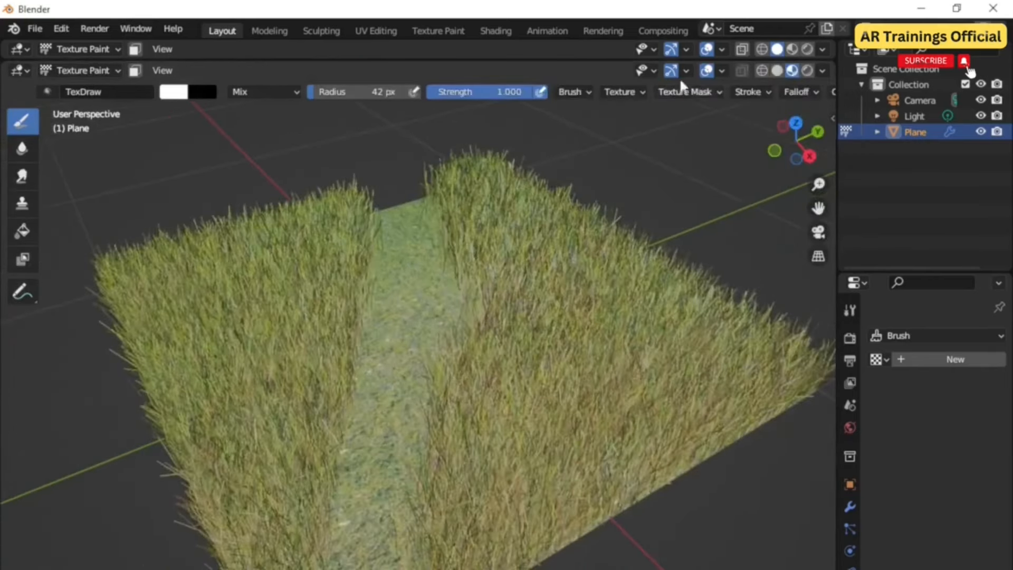
# Step: Create a new brush texture and open its image settings
pyautogui.click(632, 90)
pyautogui.click(622, 127)
pyautogui.click(971, 569)
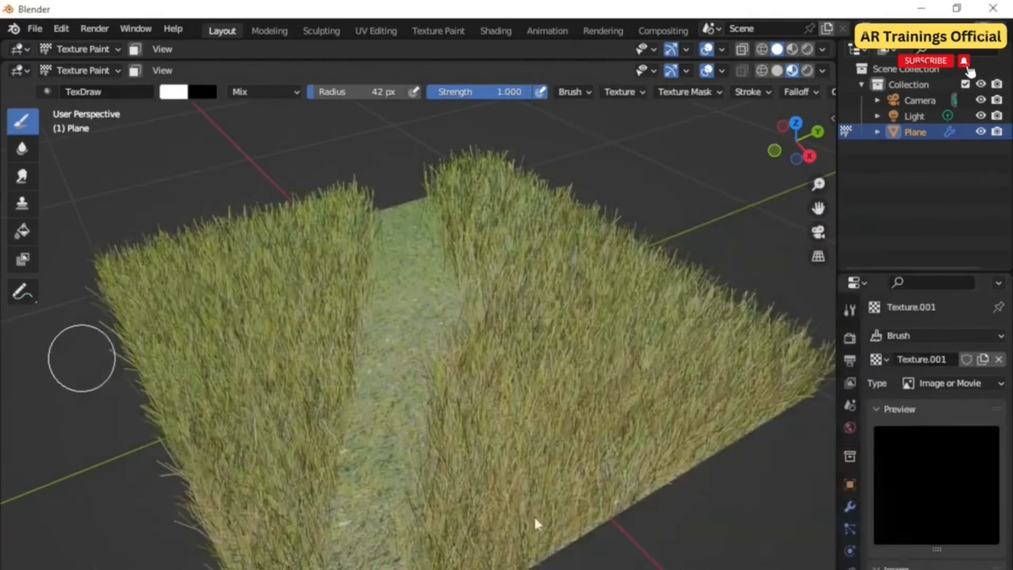
# Step: Paint the dirt brush texture along the bare path through the grass
pyautogui.moveTo(448, 369); pyautogui.dragTo(470, 369, button='middle')
pyautogui.scroll(-2, 449, 369)
pyautogui.moveTo(350, 244); pyautogui.dragTo(501, 546)
pyautogui.keyDown('shift'); pyautogui.moveTo(477, 470); pyautogui.dragTo(450, 421, button='middle'); pyautogui.keyUp('shift')
pyautogui.scroll(1, 452, 423)
pyautogui.scroll(1, 483, 473)
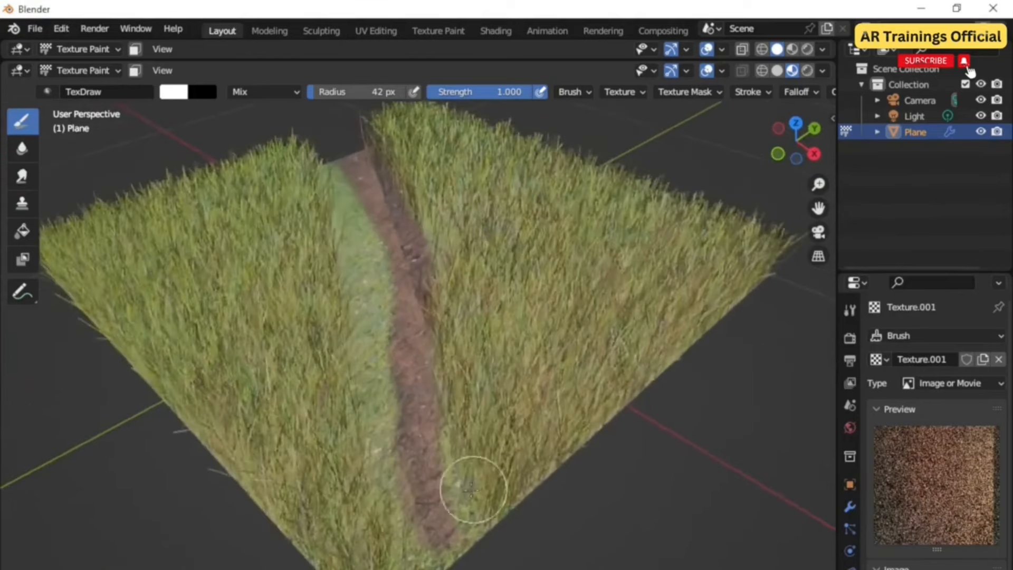
pyautogui.scroll(1, 473, 489)
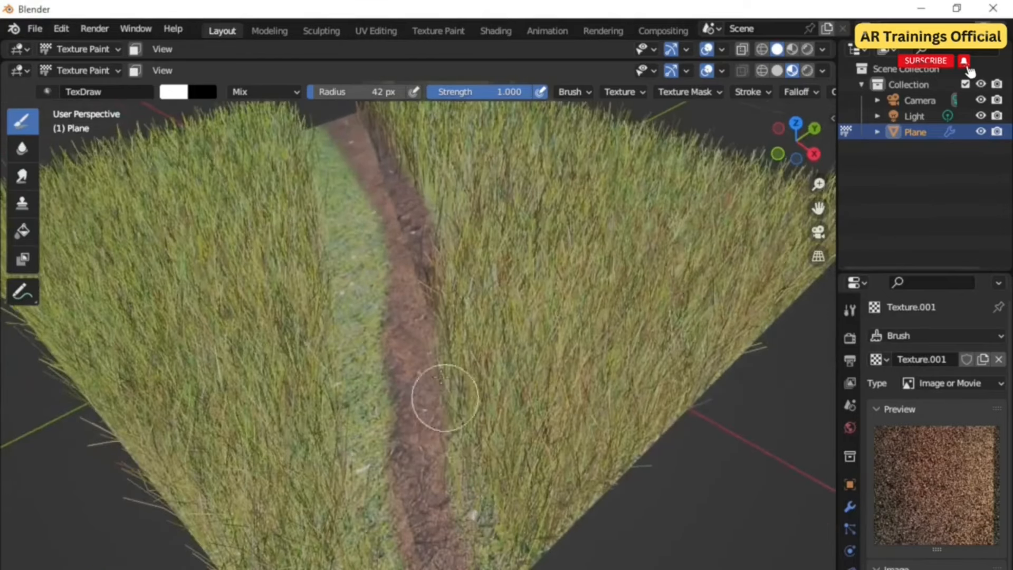
pyautogui.scroll(-2, 493, 519)
pyautogui.moveTo(485, 520)
pyautogui.mouseDown(button='middle')
pyautogui.moveTo(504, 499)
pyautogui.moveTo(486, 496)
pyautogui.moveTo(496, 437)
pyautogui.moveTo(534, 437)
pyautogui.moveTo(565, 317)
pyautogui.mouseUp(button='middle')
# Step: Add a new cracked-earth brush texture and paint it along one side of the path
pyautogui.click(622, 92)
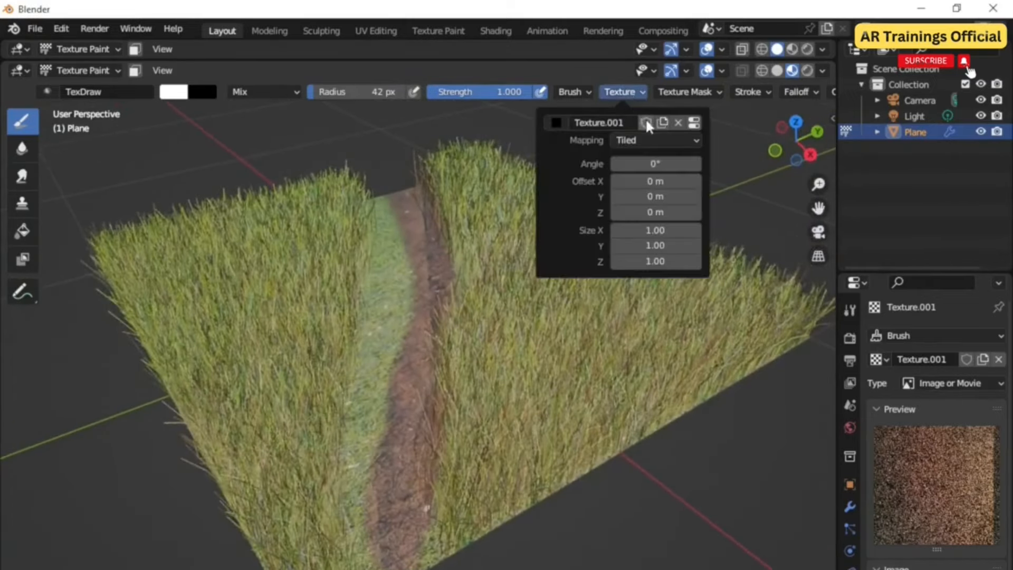
pyautogui.click(663, 125)
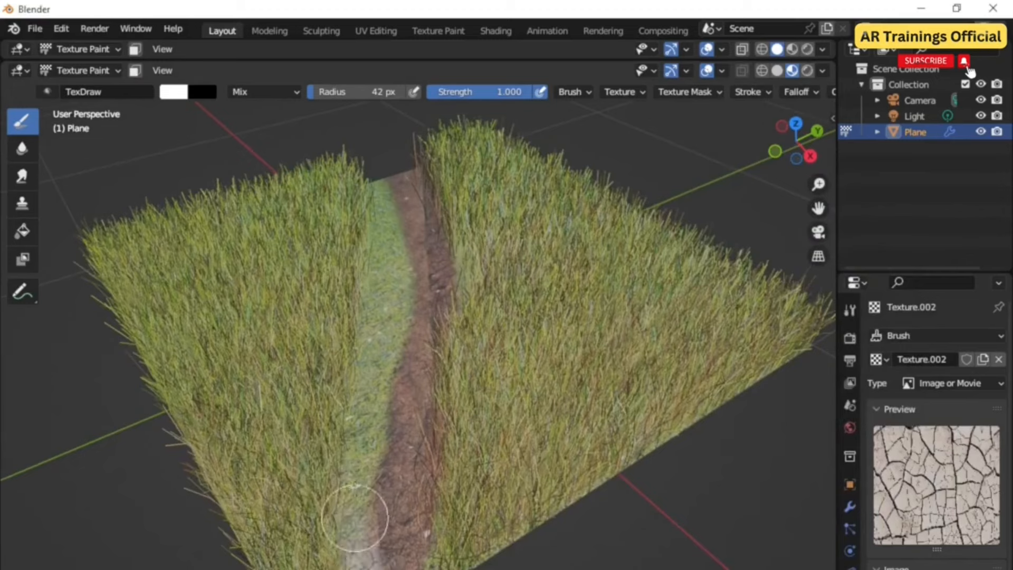
pyautogui.moveTo(355, 518)
pyautogui.mouseDown()
pyautogui.moveTo(391, 256)
pyautogui.moveTo(380, 172)
pyautogui.mouseUp()
pyautogui.moveTo(415, 333)
pyautogui.mouseDown(button='middle')
pyautogui.moveTo(413, 278)
pyautogui.moveTo(401, 327)
pyautogui.mouseUp(button='middle')
pyautogui.scroll(6, 414, 355)
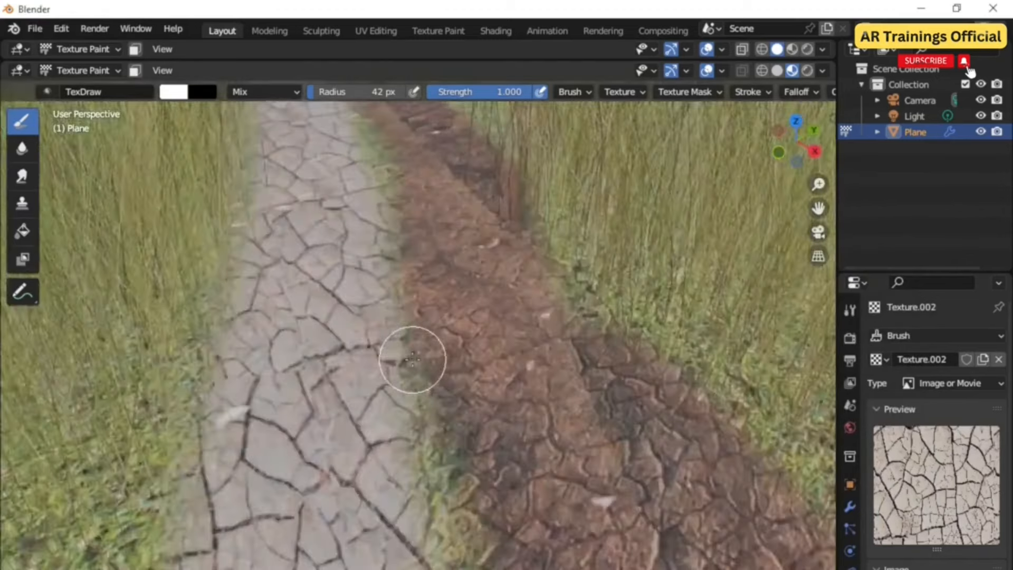
pyautogui.scroll(-6, 413, 359)
pyautogui.scroll(2, 409, 355)
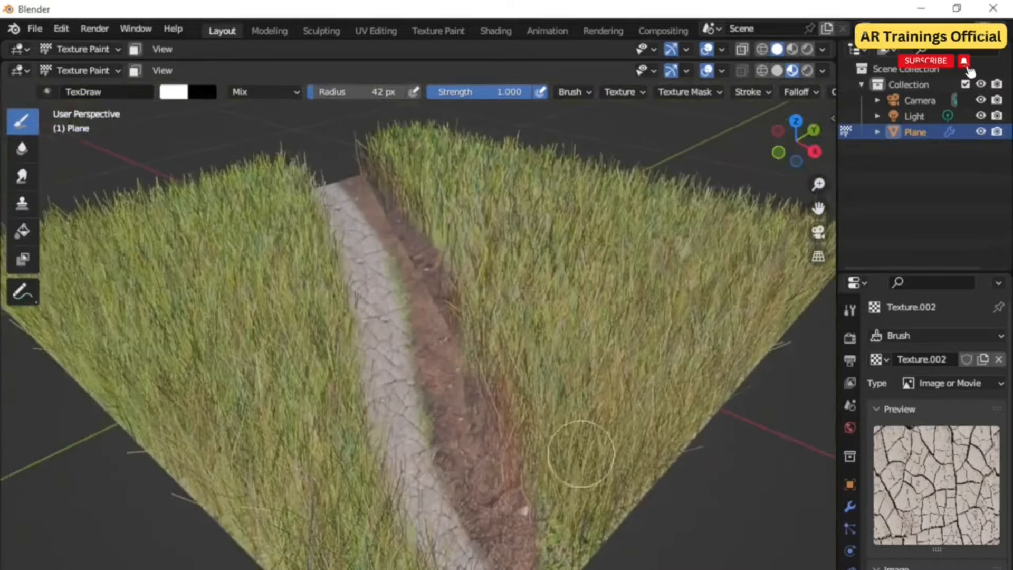
pyautogui.scroll(-2, 409, 456)
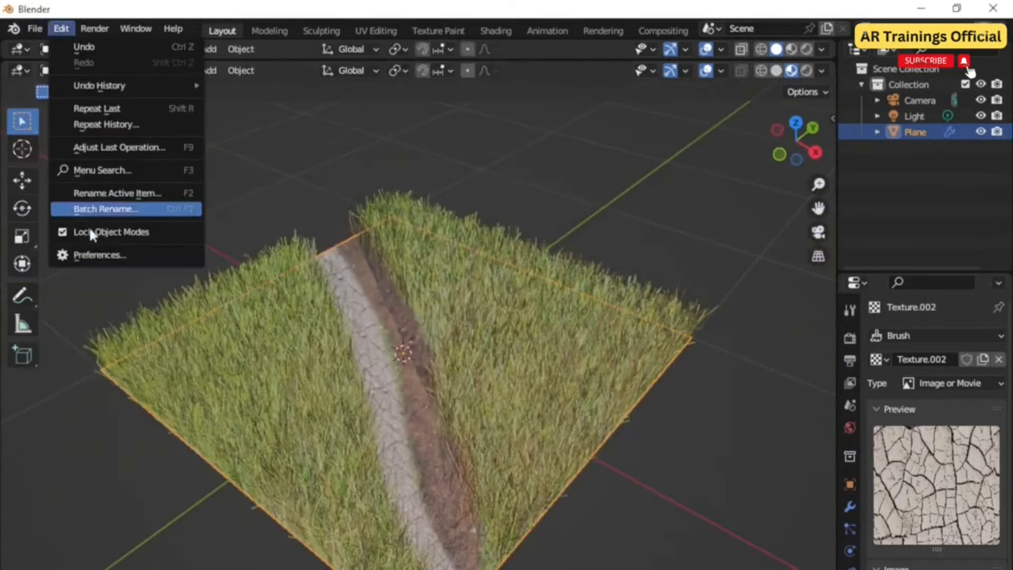
# Step: Search the add-on preferences for extra to check the Extra Objects add-on
pyautogui.click(106, 254)
pyautogui.click(404, 84)
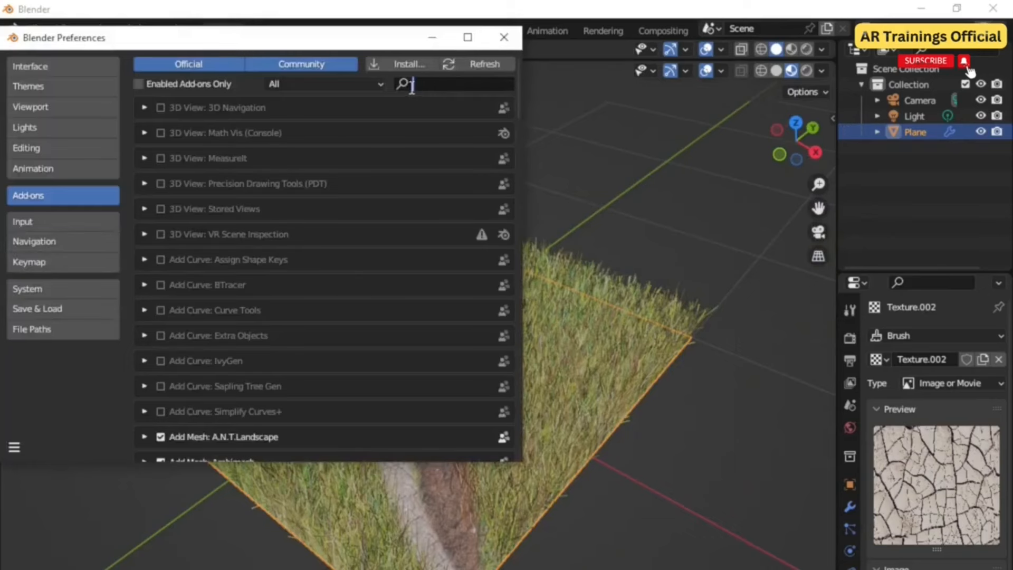
pyautogui.write('extra')
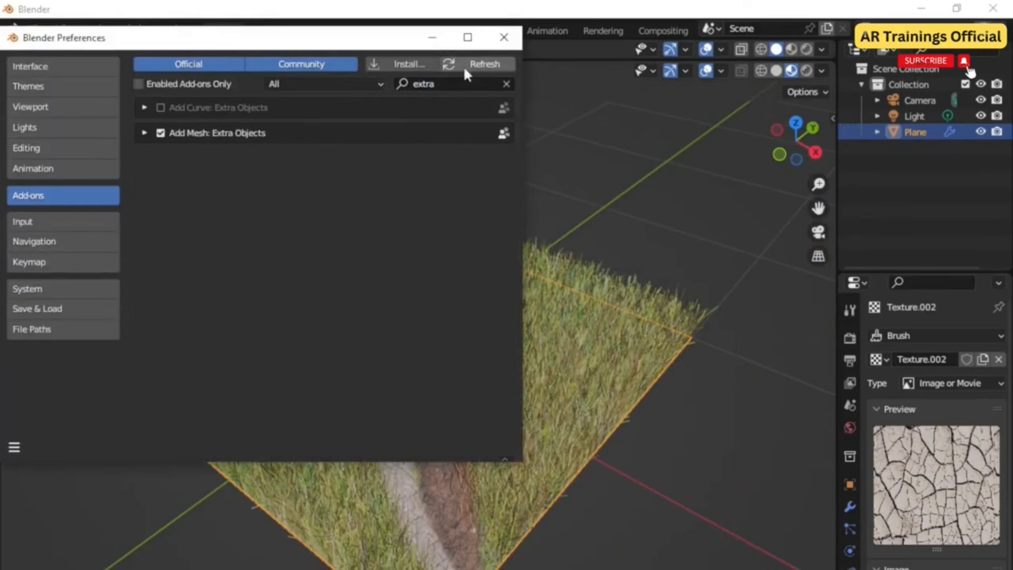
pyautogui.click(504, 37)
# Step: Add a rock with the Rock Generator and adjust its generation settings
pyautogui.hotkey('shift', 'a')
pyautogui.moveTo(460, 416)
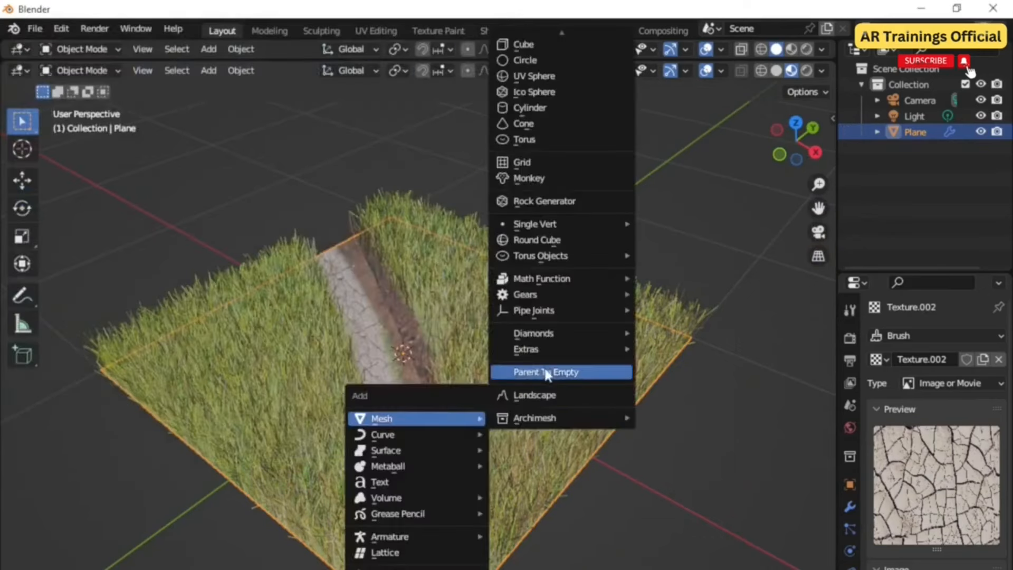
pyautogui.click(552, 200)
pyautogui.moveTo(98, 504); pyautogui.dragTo(180, 505)
pyautogui.moveTo(118, 506); pyautogui.dragTo(211, 499)
pyautogui.moveTo(172, 526); pyautogui.dragTo(175, 527)
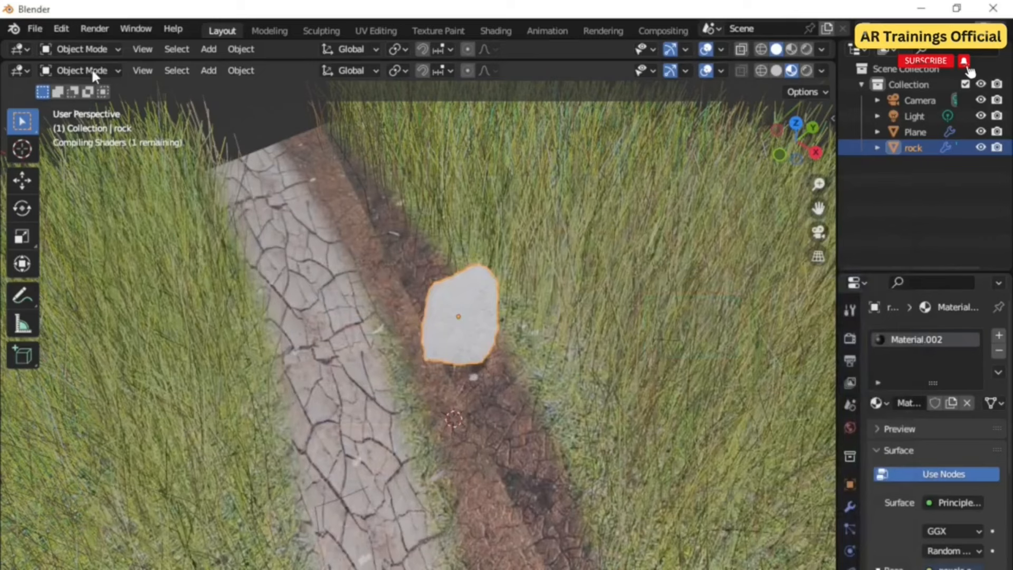
# Step: UV unwrap the rock in Edit Mode and return to Object Mode
pyautogui.click(93, 72)
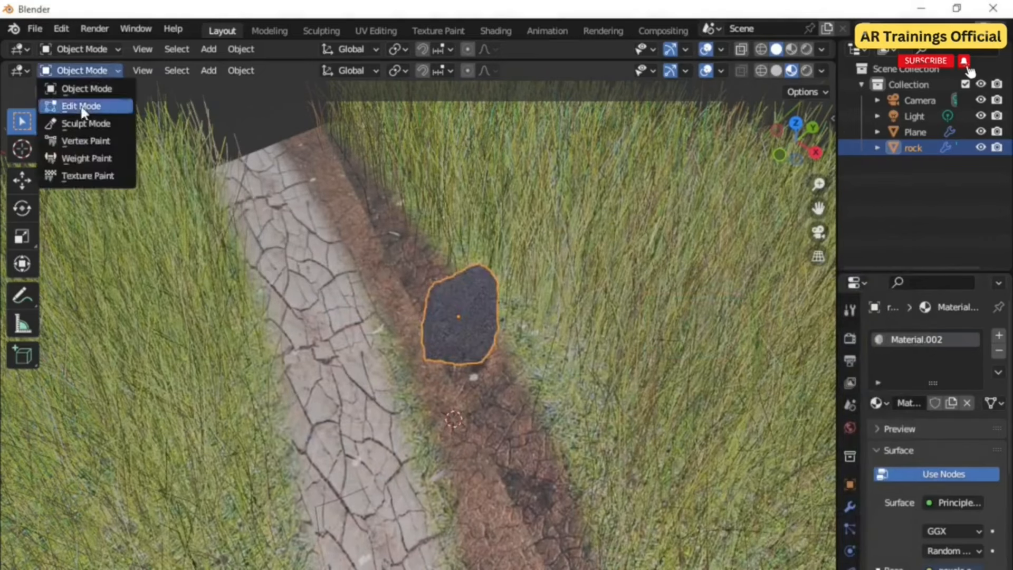
pyautogui.click(79, 104)
pyautogui.click(426, 72)
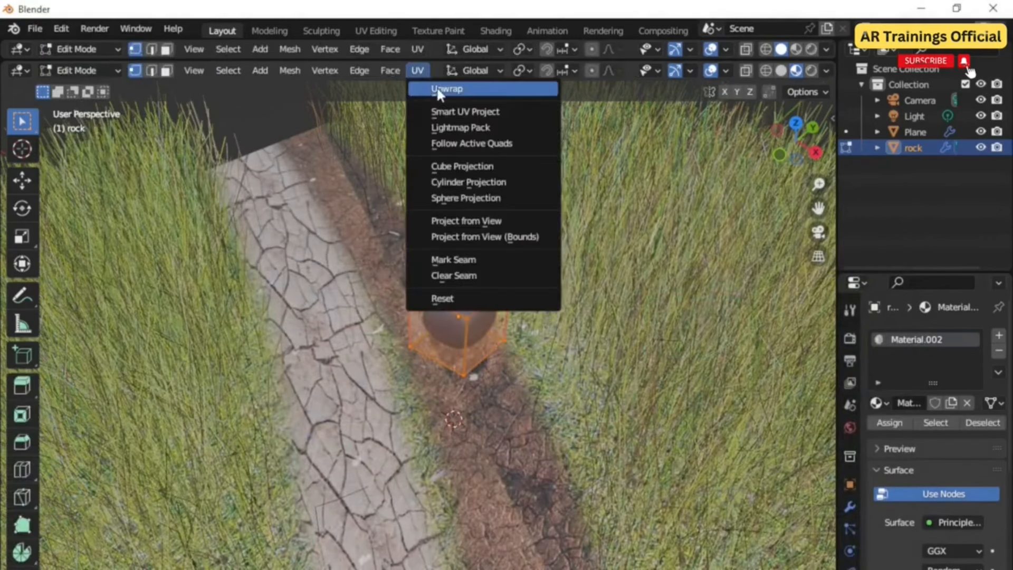
pyautogui.click(441, 91)
pyautogui.click(92, 71)
pyautogui.click(88, 87)
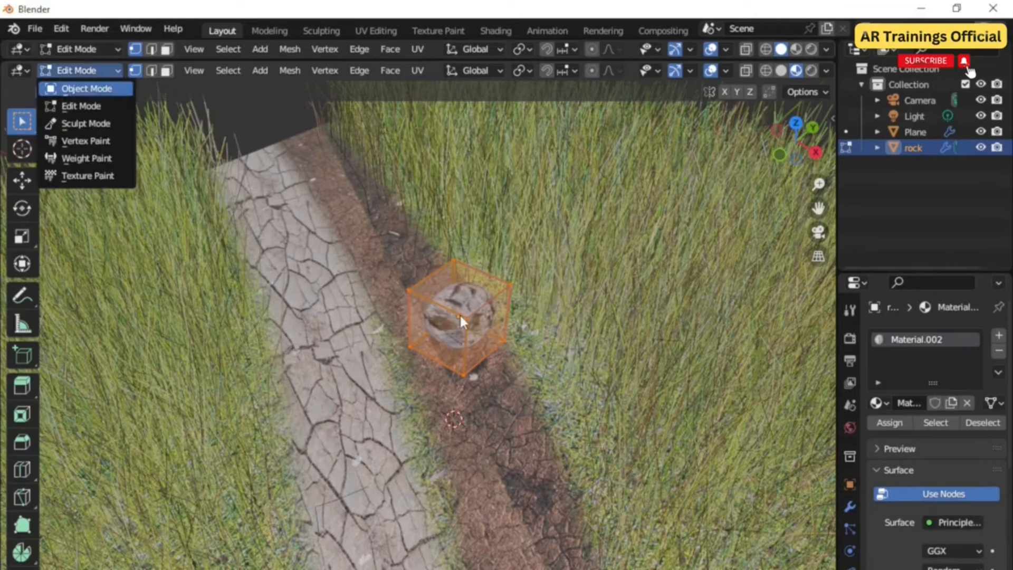
# Step: Move the rock onto the terrain and scatter three duplicate rocks across the grass
pyautogui.scroll(3, 461, 325)
pyautogui.moveTo(476, 313); pyautogui.dragTo(449, 363, button='middle')
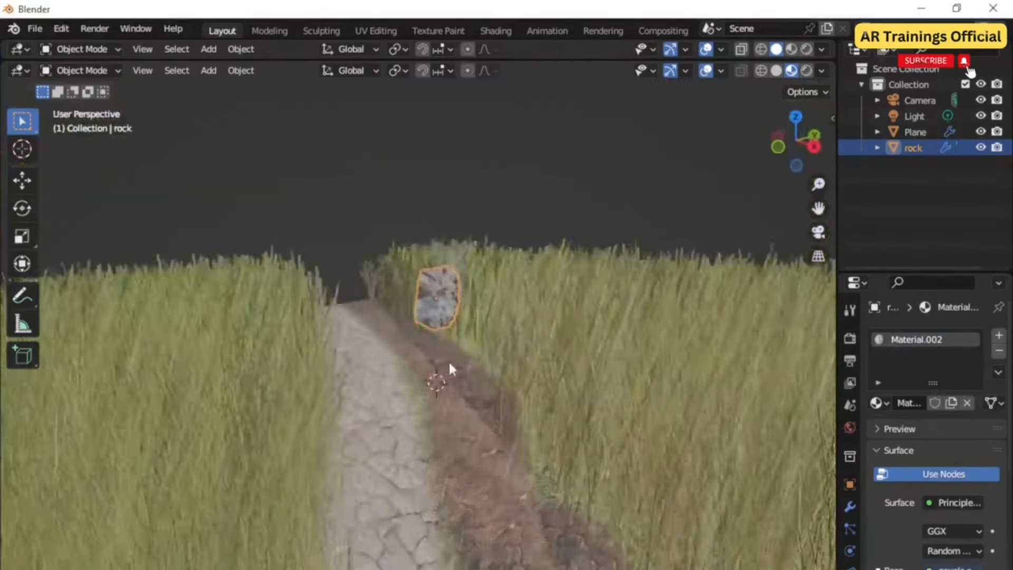
pyautogui.scroll(4, 440, 329)
pyautogui.click(21, 182)
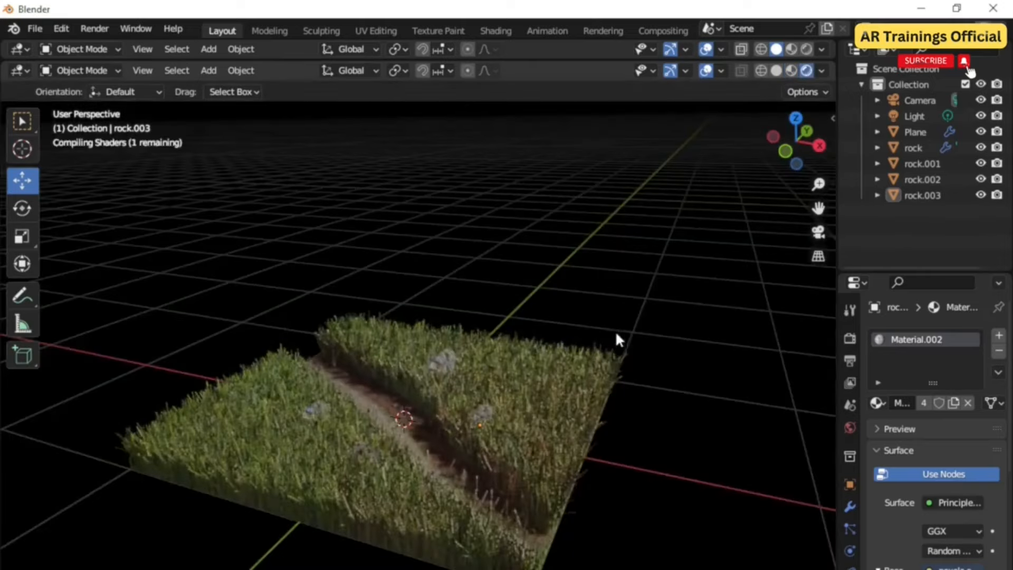
pyautogui.scroll(2, 615, 330)
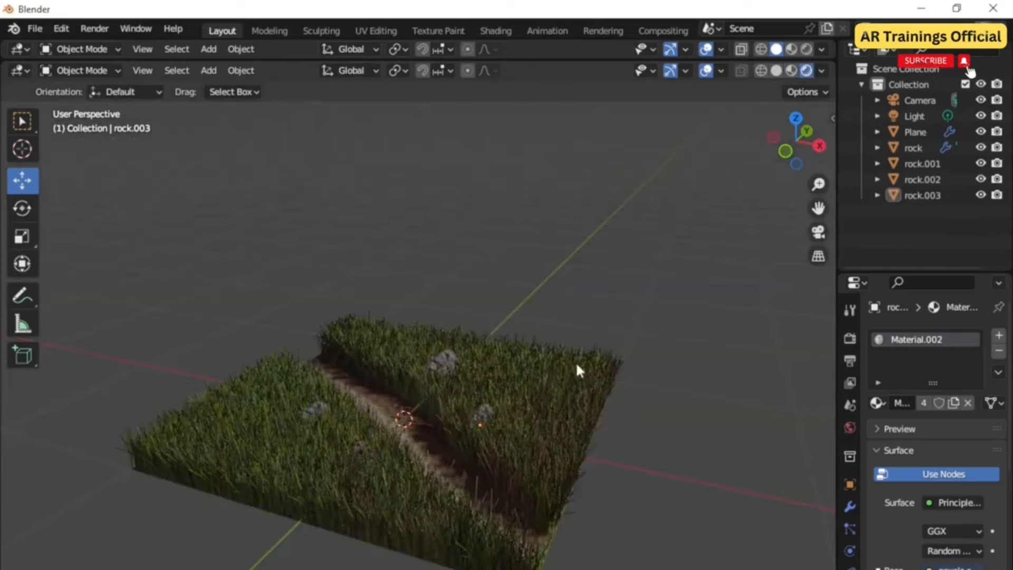
pyautogui.scroll(4, 417, 383)
pyautogui.scroll(-4, 438, 387)
pyautogui.moveTo(460, 390); pyautogui.dragTo(422, 384, button='middle')
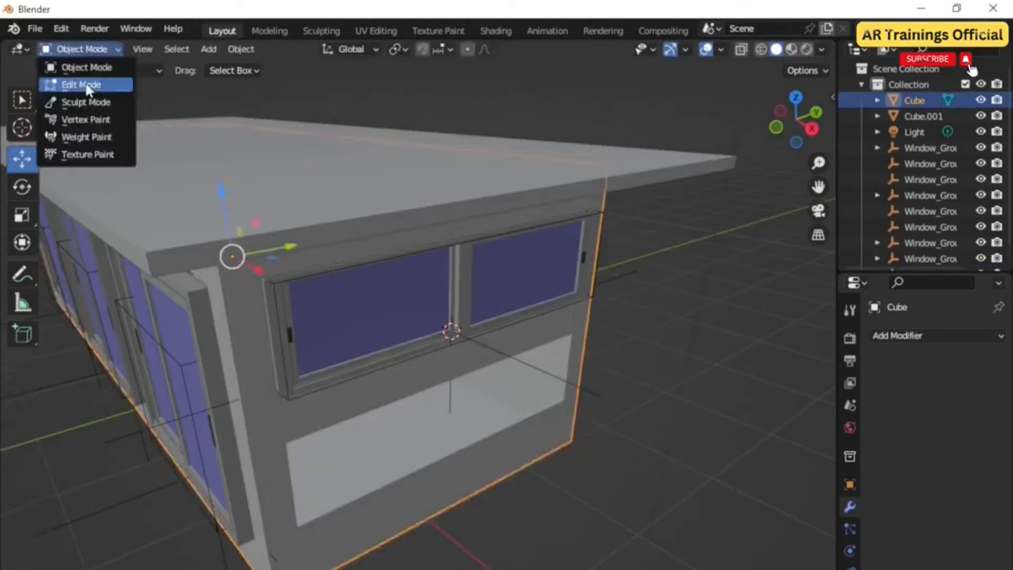
# Step: Snap the 3D cursor to the selected wall-opening geometry of the building cube
pyautogui.click(86, 81)
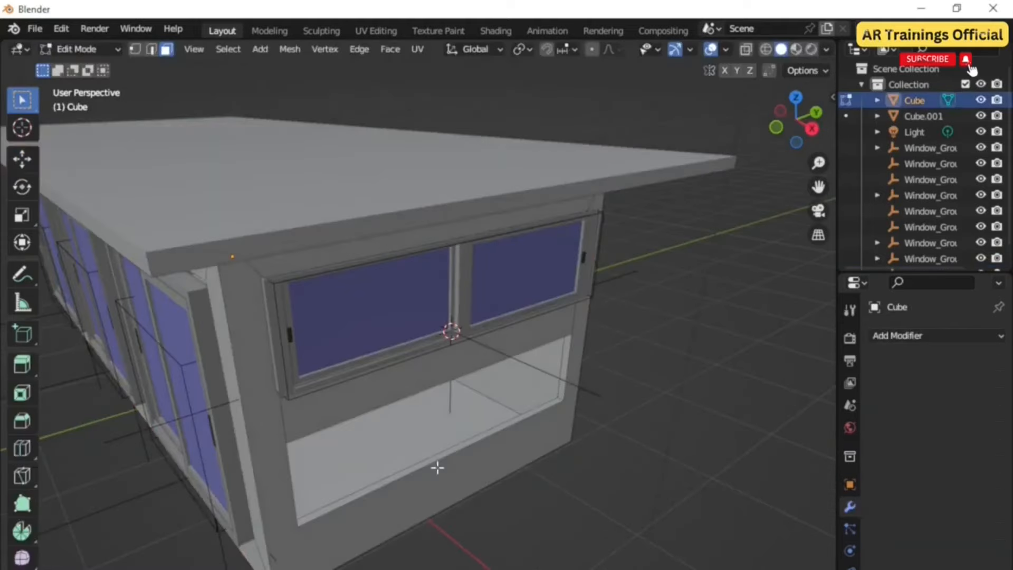
pyautogui.hotkey('shift', 's')
pyautogui.click(443, 542)
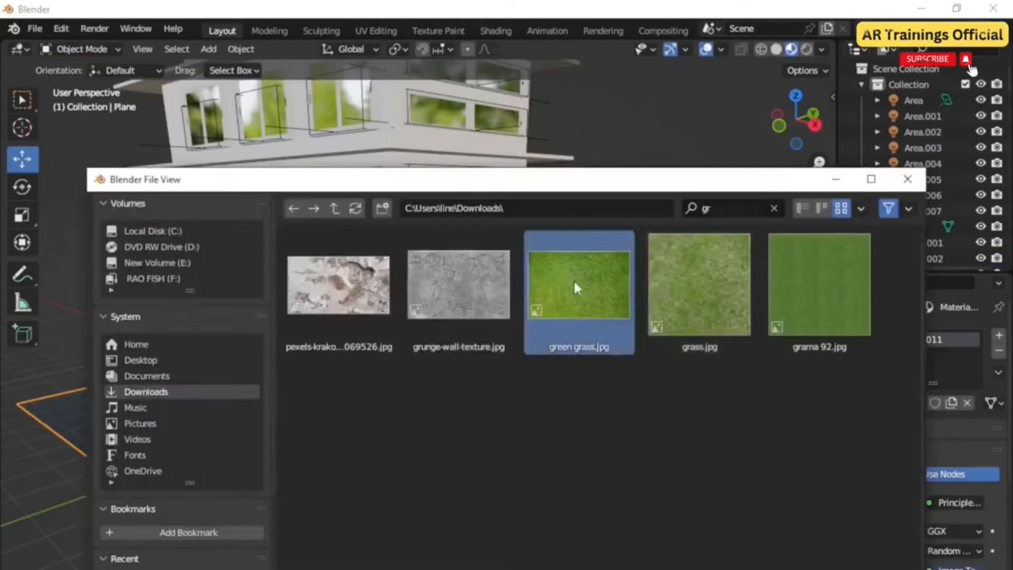
pyautogui.doubleClick(576, 288)
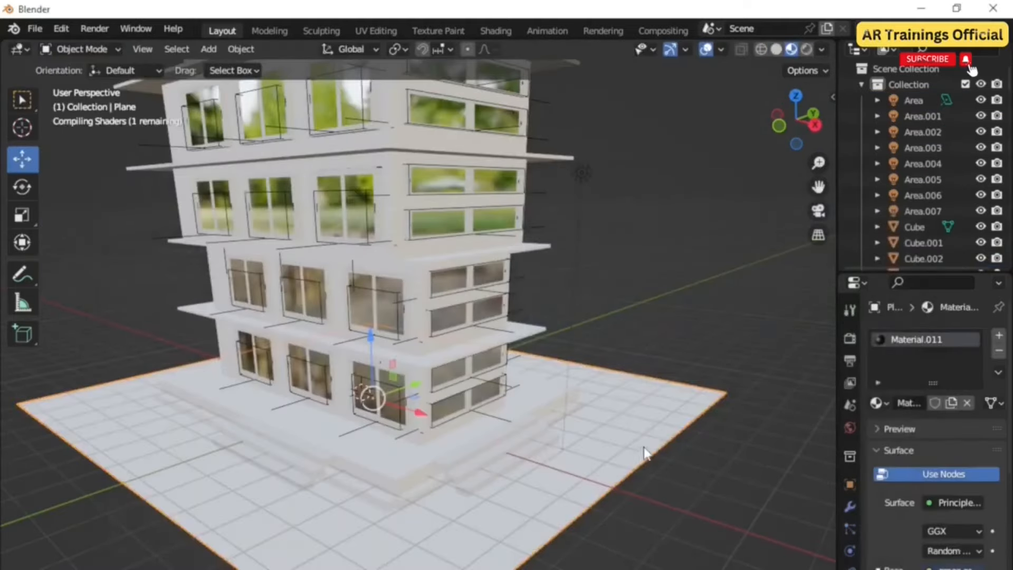
# Step: Switch to the UV Editing workspace and scale up the plane's UVs in the UV editor
pyautogui.click(376, 31)
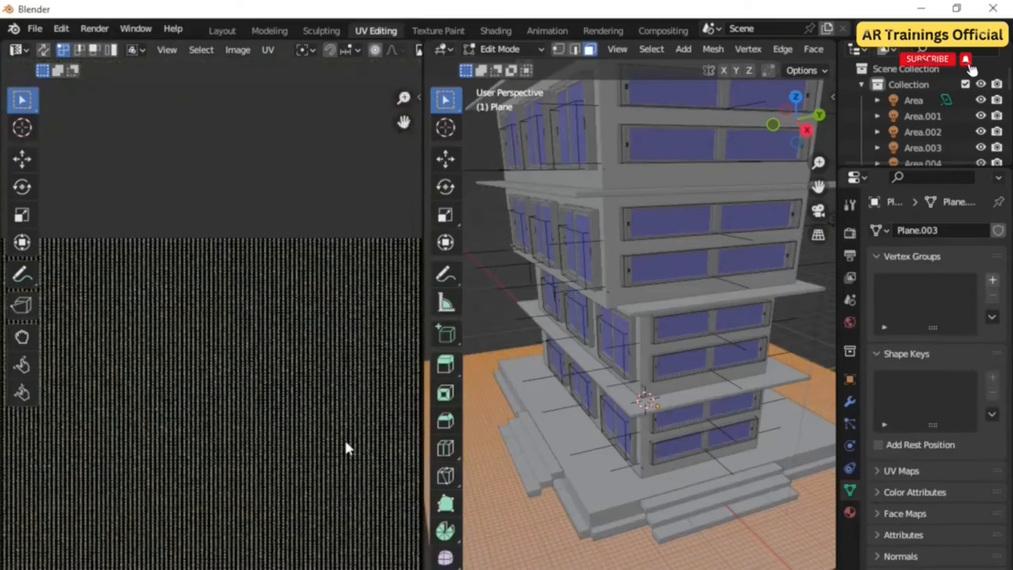
pyautogui.moveTo(396, 561); pyautogui.dragTo(101, 306)
pyautogui.scroll(-1, 137, 369)
pyautogui.press('s')
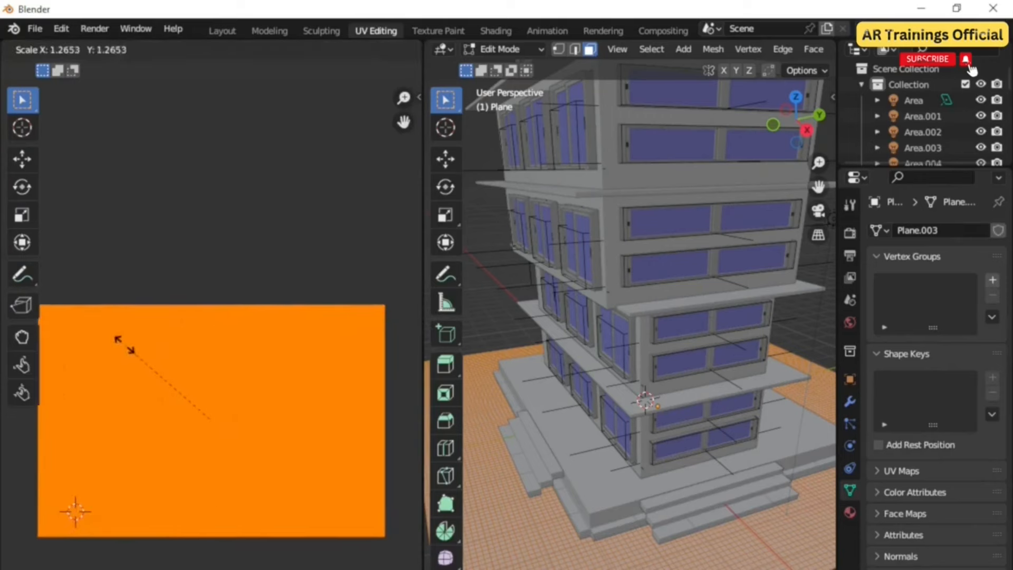
pyautogui.click(117, 339)
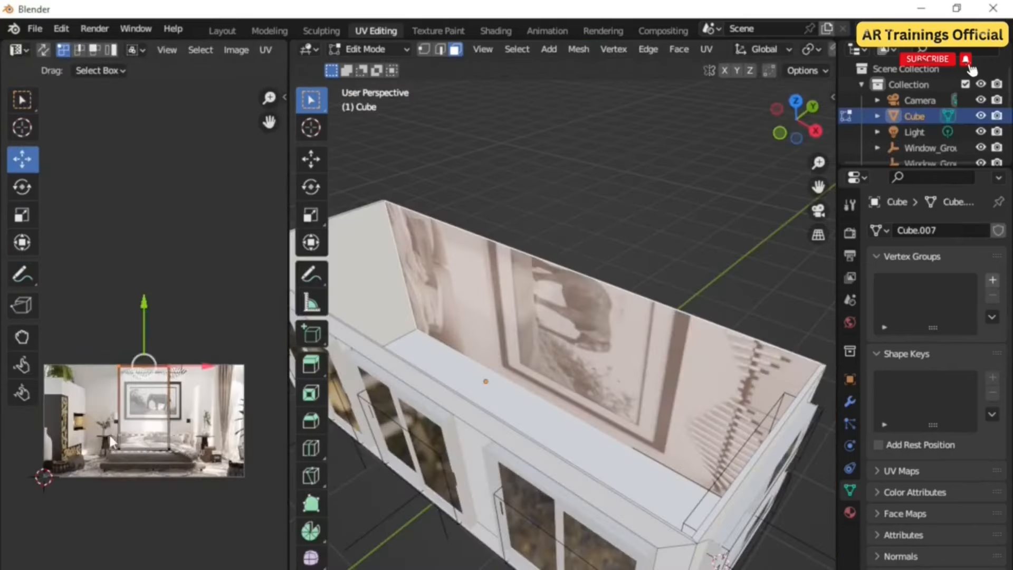
# Step: Move the wall face's UVs across the bedroom image in the UV editor
pyautogui.click(167, 448)
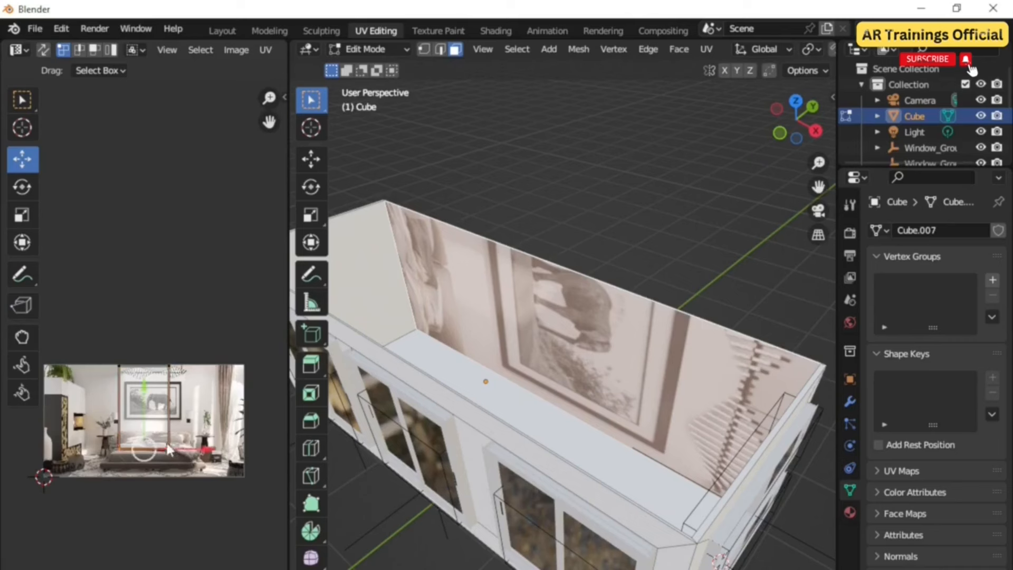
pyautogui.moveTo(146, 425); pyautogui.dragTo(145, 448)
pyautogui.click(194, 426)
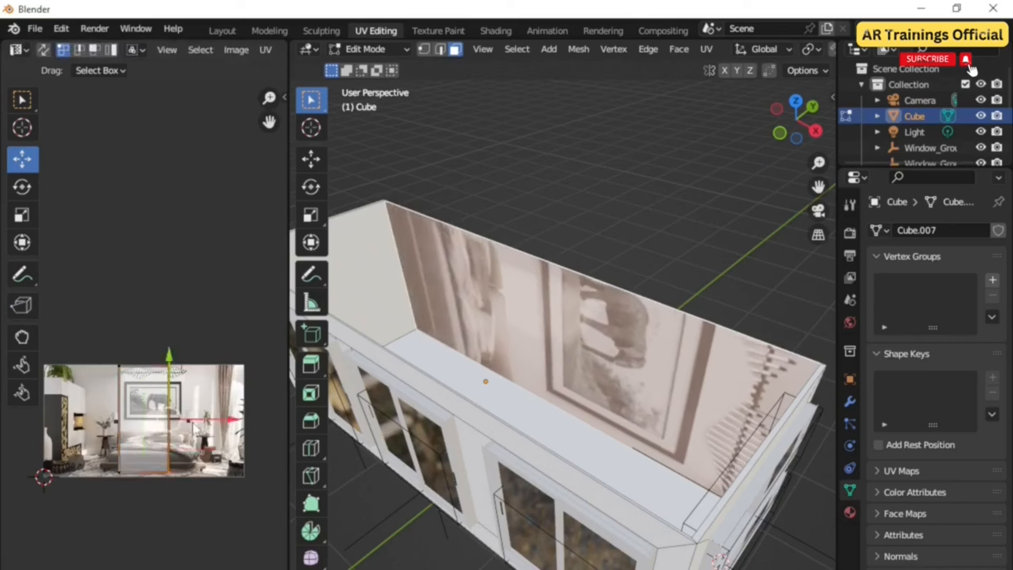
pyautogui.moveTo(211, 422); pyautogui.dragTo(272, 423)
pyautogui.moveTo(271, 423); pyautogui.dragTo(280, 423)
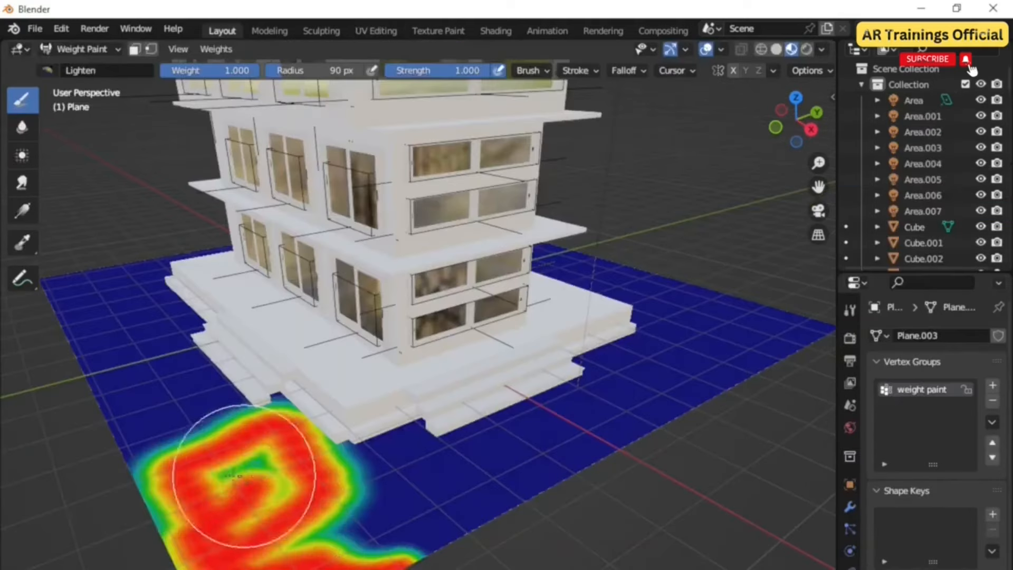
pyautogui.moveTo(225, 464)
pyautogui.mouseDown()
pyautogui.moveTo(255, 498)
pyautogui.moveTo(364, 525)
pyautogui.moveTo(362, 464)
pyautogui.moveTo(407, 453)
pyautogui.moveTo(373, 554)
pyautogui.moveTo(318, 541)
pyautogui.moveTo(211, 467)
pyautogui.moveTo(185, 525)
pyautogui.mouseUp()
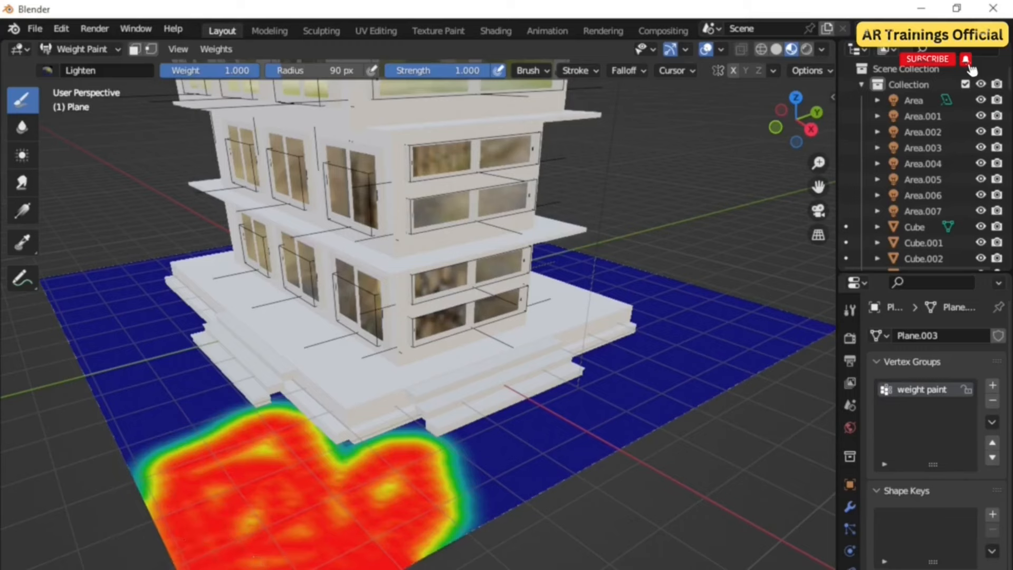
# Step: Weight-paint additional areas of the ground plane in front of the building
pyautogui.moveTo(277, 466)
pyautogui.mouseDown()
pyautogui.moveTo(222, 477)
pyautogui.moveTo(280, 517)
pyautogui.mouseUp()
pyautogui.moveTo(279, 517)
pyautogui.mouseDown(button='middle')
pyautogui.moveTo(330, 550)
pyautogui.moveTo(423, 540)
pyautogui.mouseUp(button='middle')
pyautogui.moveTo(422, 540)
pyautogui.mouseDown()
pyautogui.moveTo(411, 469)
pyautogui.moveTo(364, 454)
pyautogui.moveTo(174, 533)
pyautogui.moveTo(132, 544)
pyautogui.moveTo(100, 522)
pyautogui.moveTo(158, 517)
pyautogui.moveTo(132, 548)
pyautogui.mouseUp()
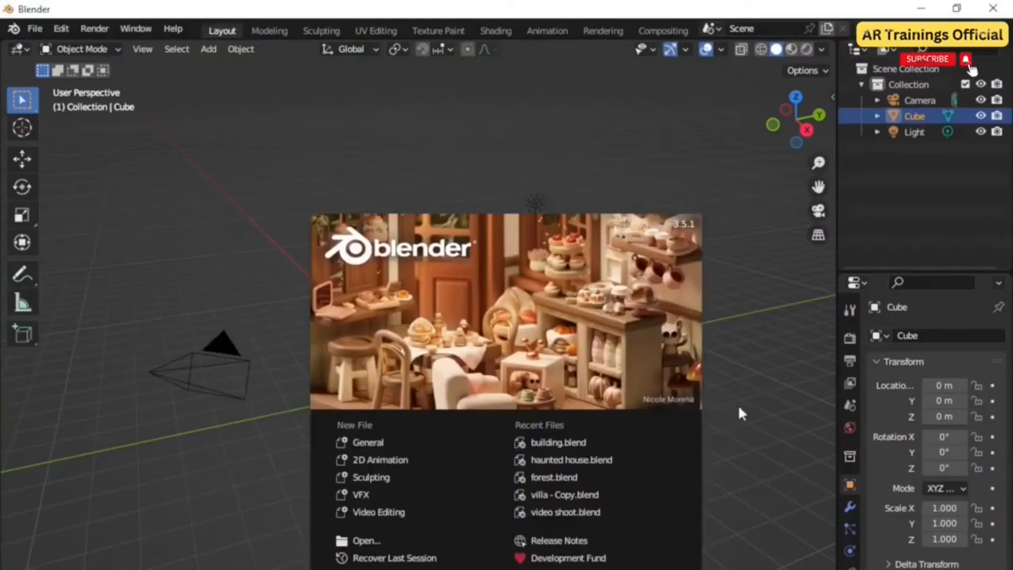
# Step: Scale the default cube to about 3.16 along X and 1.22 along Y
pyautogui.click(739, 404)
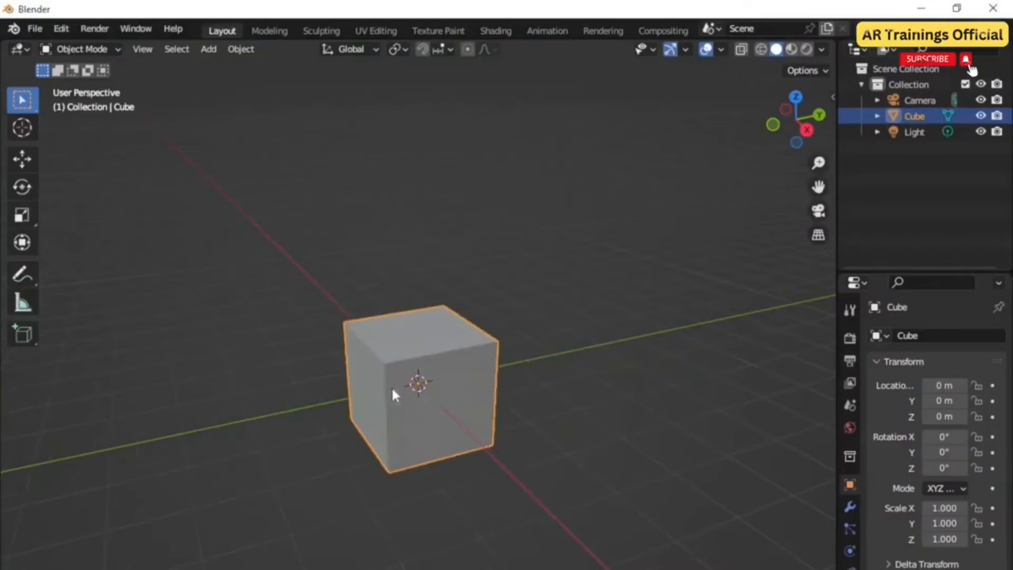
pyautogui.press('s')
pyautogui.press('x')
pyautogui.click(552, 458)
pyautogui.press('s')
pyautogui.press('y')
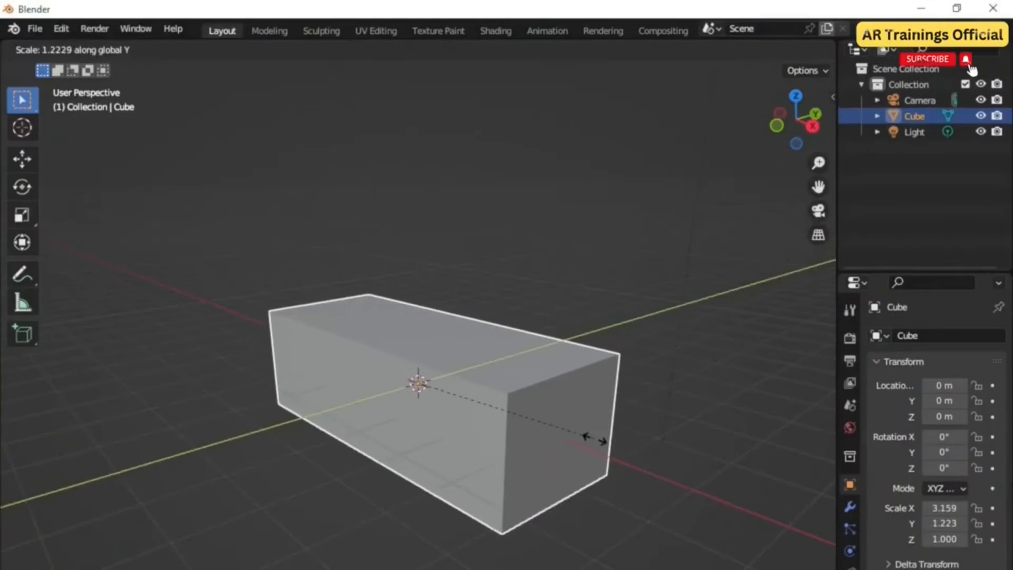
pyautogui.click(531, 467)
# Step: Raise the cube to about 1.27 m along Z
pyautogui.press('g')
pyautogui.press('z')
pyautogui.click(516, 409)
# Step: In Edit Mode with face selection, delete the cube's top face
pyautogui.moveTo(502, 498); pyautogui.dragTo(172, 212, button='middle')
pyautogui.click(82, 49)
pyautogui.click(87, 85)
pyautogui.moveTo(422, 264); pyautogui.dragTo(453, 292, button='middle')
pyautogui.click(167, 49)
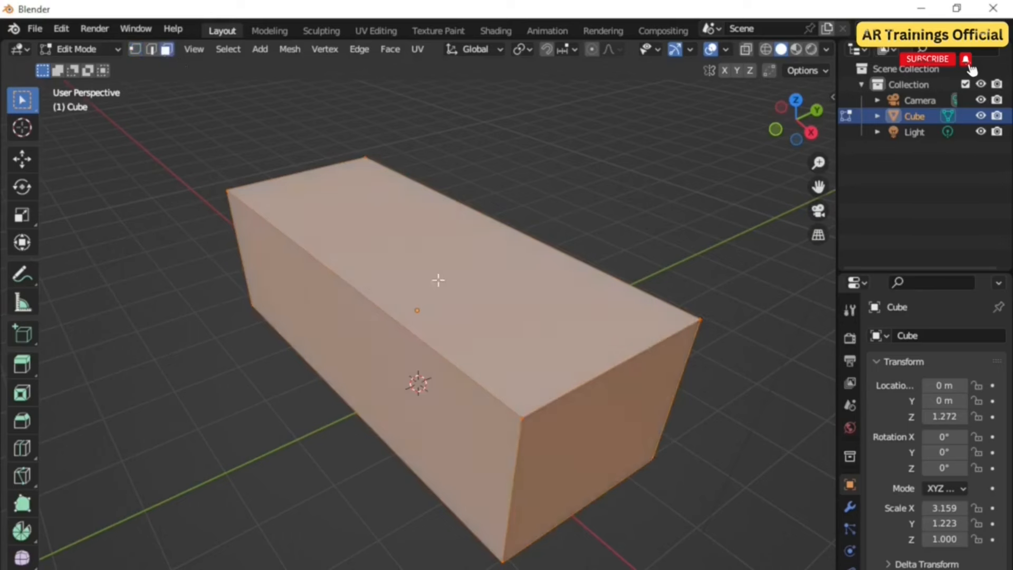
pyautogui.click(455, 290)
pyautogui.press('x')
pyautogui.click(393, 316)
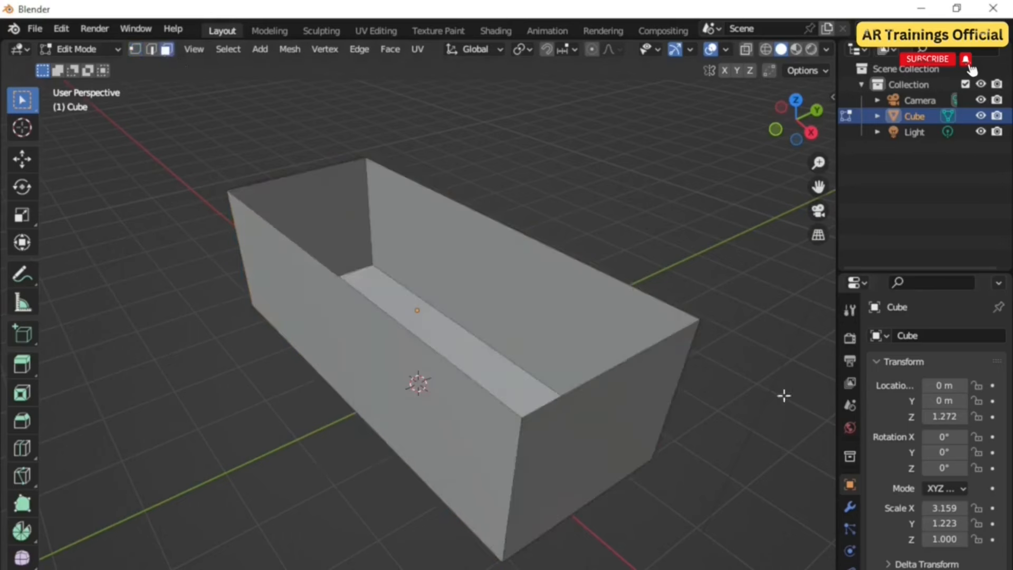
# Step: In Object Mode, add a Solidify modifier with thickness -0.03 m to the open box and apply it
pyautogui.click(87, 48)
pyautogui.click(86, 73)
pyautogui.click(849, 506)
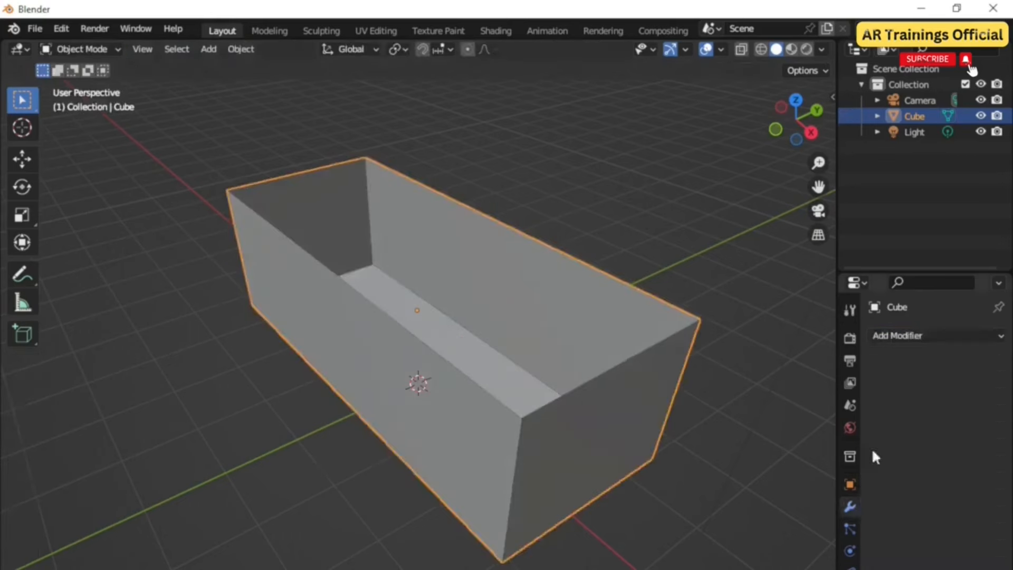
pyautogui.click(897, 336)
pyautogui.click(723, 569)
pyautogui.moveTo(945, 405); pyautogui.dragTo(947, 405)
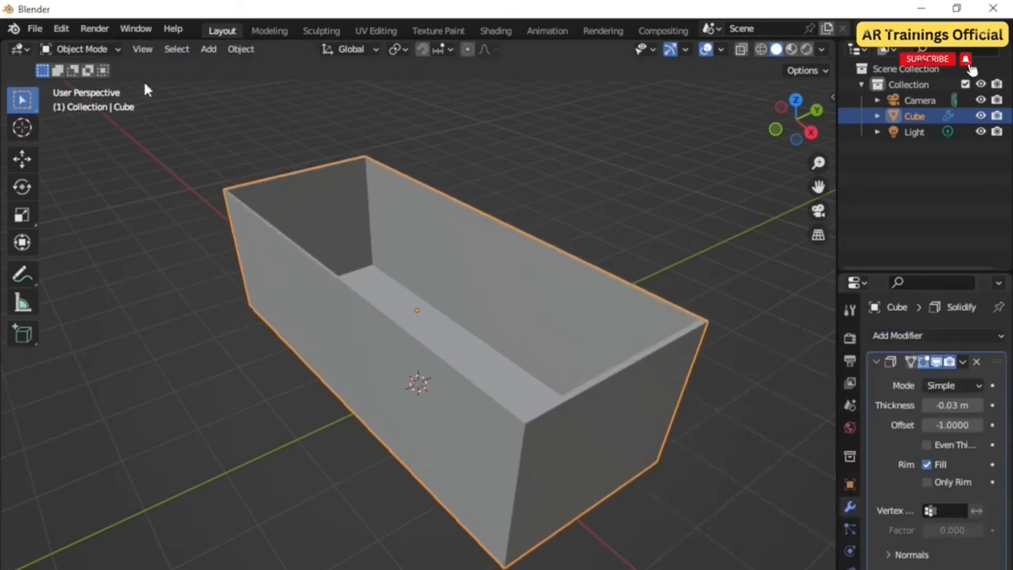
pyautogui.click(964, 362)
pyautogui.click(924, 378)
# Step: Delete the camera from the scene
pyautogui.scroll(-3, 506, 396)
pyautogui.moveTo(351, 417); pyautogui.dragTo(433, 423, button='middle')
pyautogui.scroll(1, 474, 455)
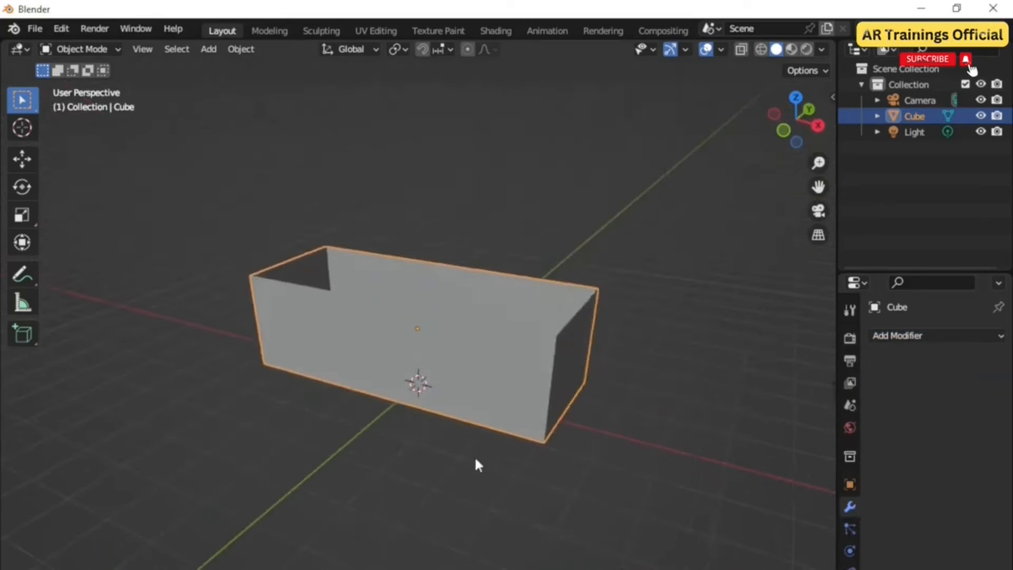
pyautogui.scroll(-3, 532, 451)
pyautogui.click(582, 367)
pyautogui.press('Delete')
pyautogui.scroll(2, 446, 411)
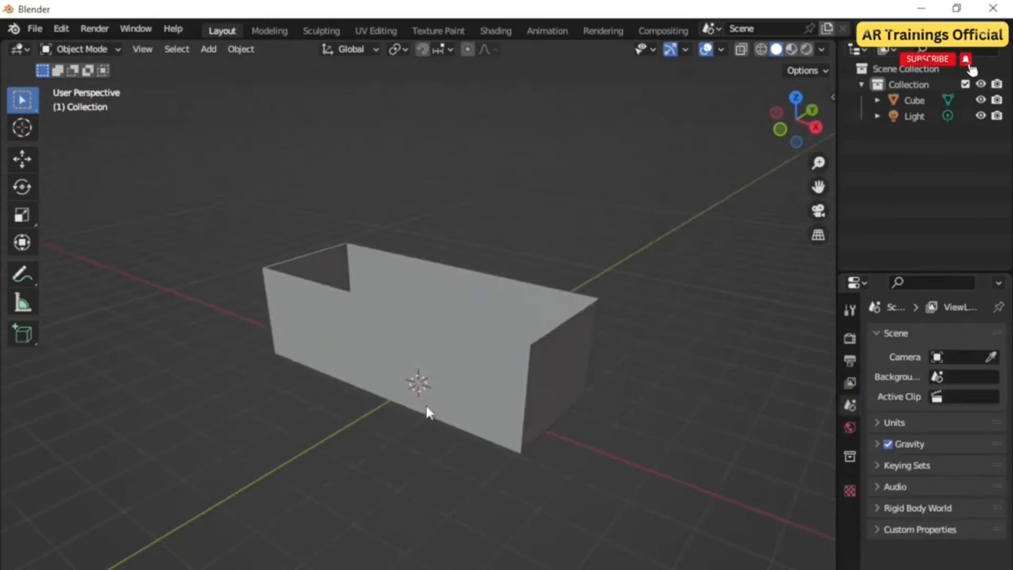
# Step: Add a new cube mesh at the 3D cursor
pyautogui.hotkey('shift', 'a')
pyautogui.moveTo(371, 407)
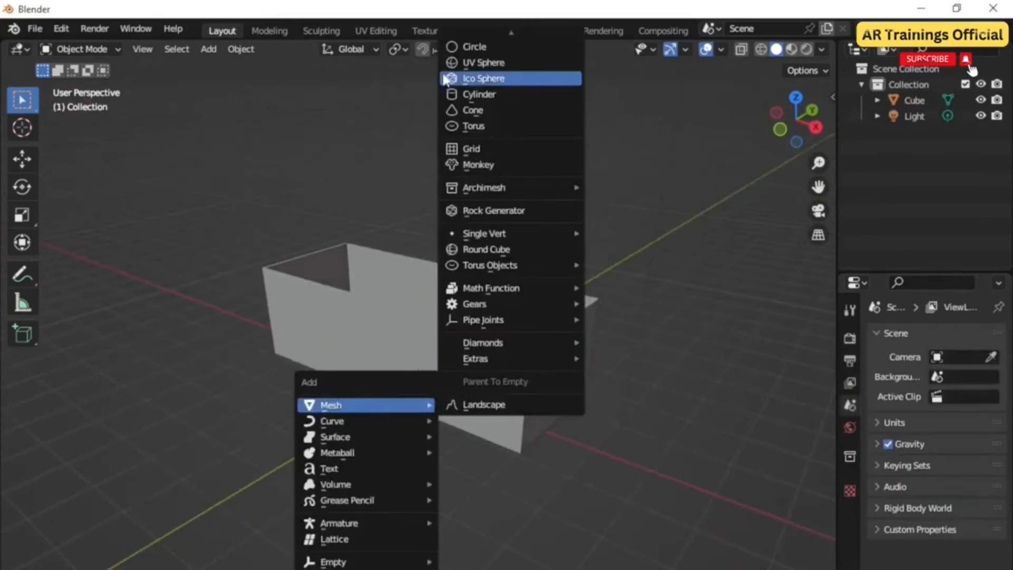
pyautogui.click(495, 56)
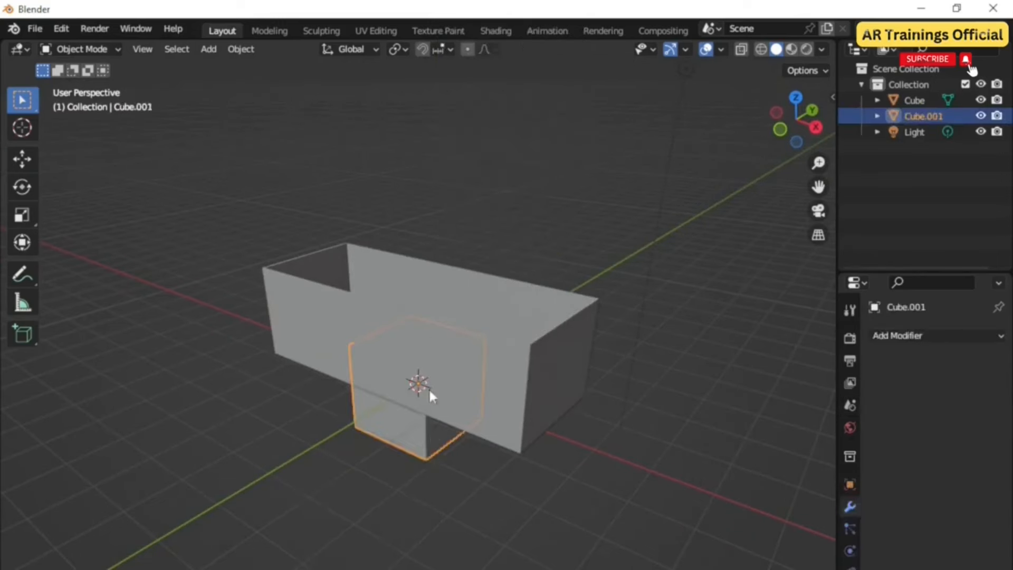
pyautogui.moveTo(414, 455); pyautogui.dragTo(416, 454, button='middle')
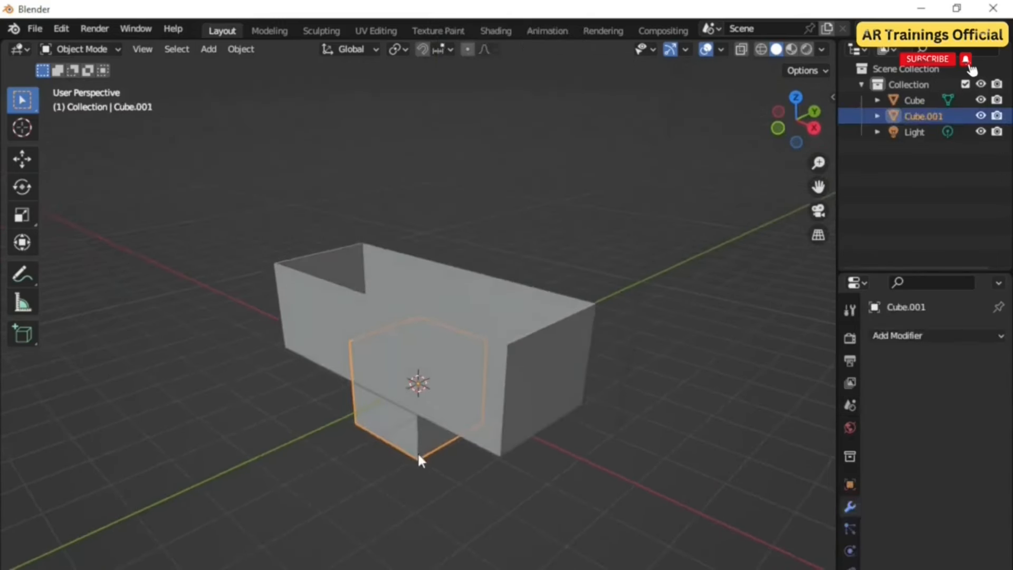
# Step: Move the new cube along X and scale it into a flat cutter block against the box's side wall
pyautogui.press('g')
pyautogui.press('x')
pyautogui.click(396, 473)
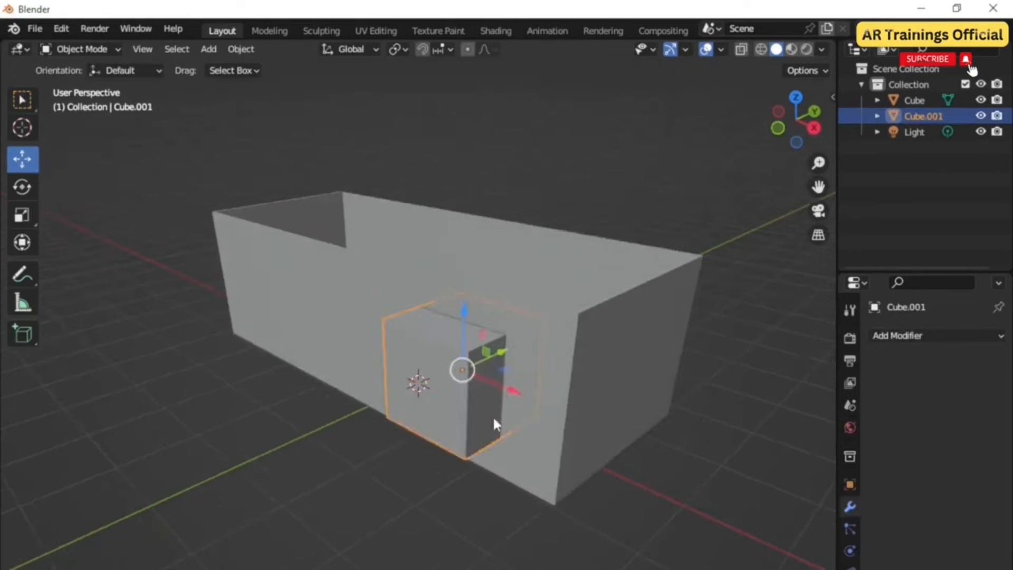
pyautogui.moveTo(494, 418); pyautogui.dragTo(517, 477, button='middle')
pyautogui.press('s')
pyautogui.press('x')
pyautogui.click(502, 419)
pyautogui.press('s')
pyautogui.click(557, 479)
# Step: Reposition the cutter block and duplicate it twice along the X axis
pyautogui.press('g')
pyautogui.click(534, 411)
pyautogui.moveTo(534, 410); pyautogui.dragTo(584, 416, button='middle')
pyautogui.hotkey('shift', 'd')
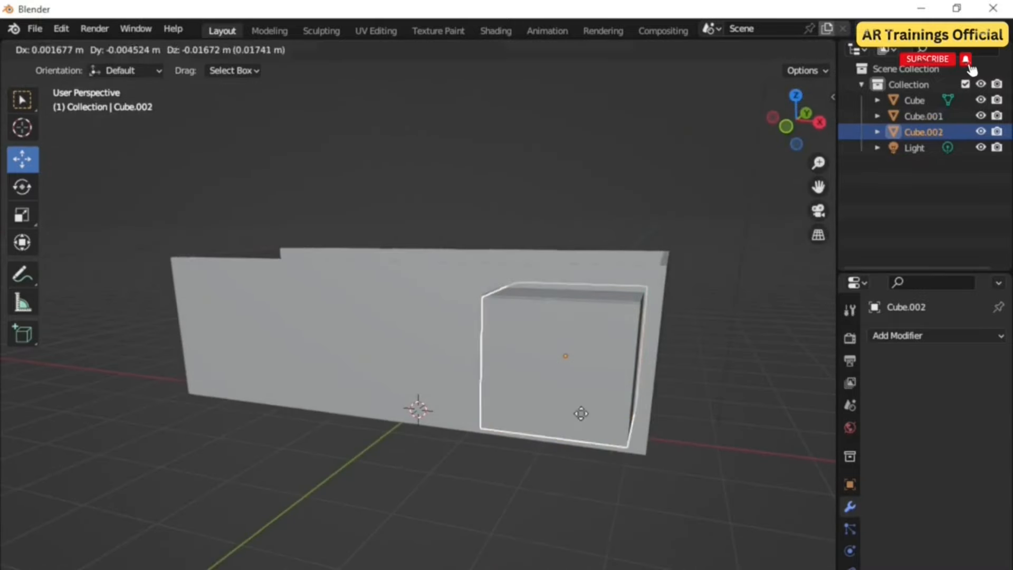
pyautogui.press('x')
pyautogui.click(417, 407)
pyautogui.hotkey('shift', 'd')
pyautogui.press('x')
pyautogui.click(276, 407)
# Step: Duplicate a cutter block along Y and move it onto the box's end wall
pyautogui.moveTo(362, 438); pyautogui.dragTo(514, 496, button='middle')
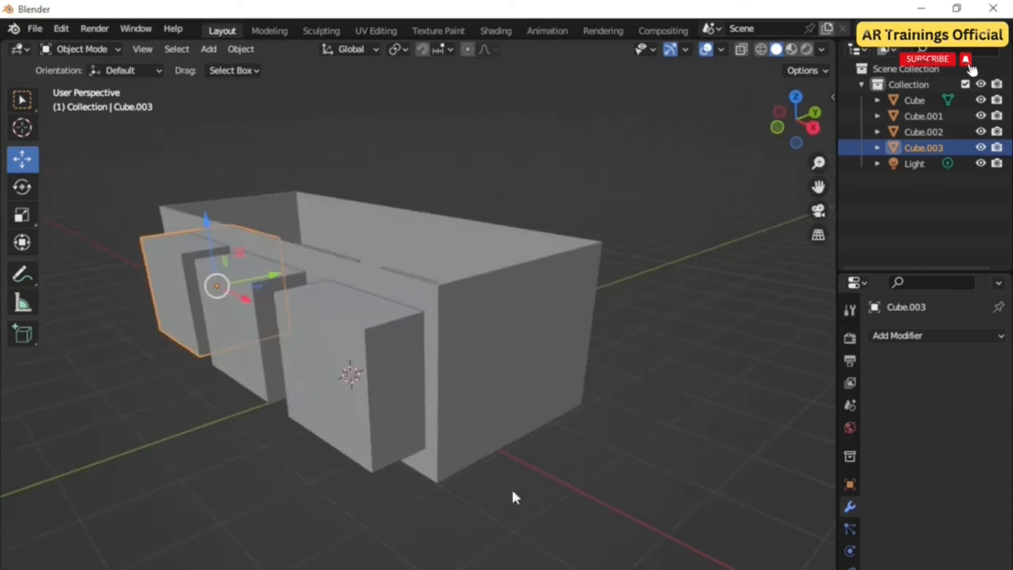
pyautogui.click(396, 376)
pyautogui.hotkey('shift', 'd')
pyautogui.press('y')
pyautogui.click(508, 373)
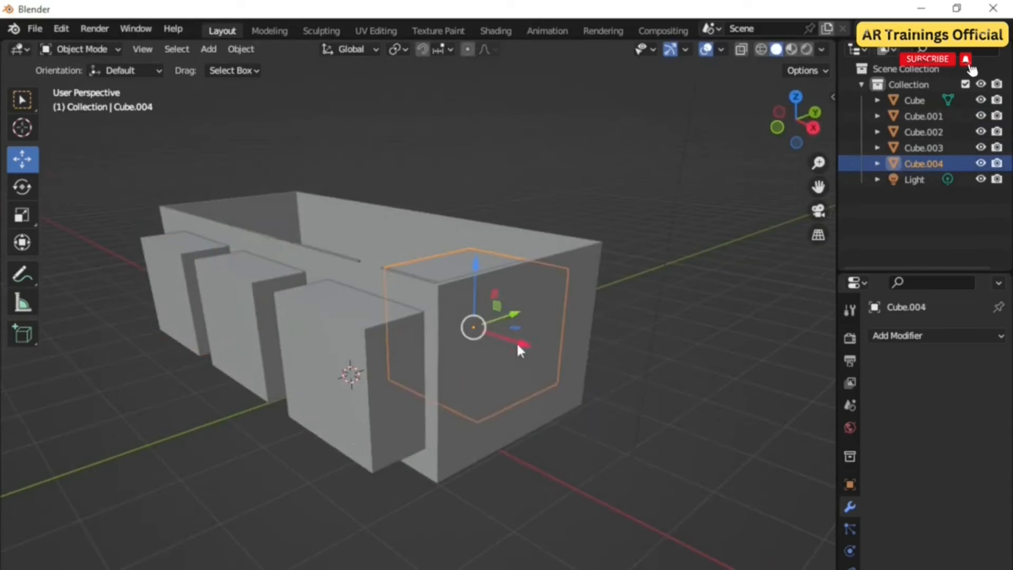
pyautogui.press('g')
pyautogui.press('y')
pyautogui.click(567, 385)
pyautogui.moveTo(568, 385); pyautogui.dragTo(500, 496, button='middle')
# Step: Scale the end-wall cutter thinner along X
pyautogui.press('s')
pyautogui.press('y')
# Step: Stretch the end-wall cutter along Y to about 1.54 times its width
pyautogui.press('y')
pyautogui.press('y')
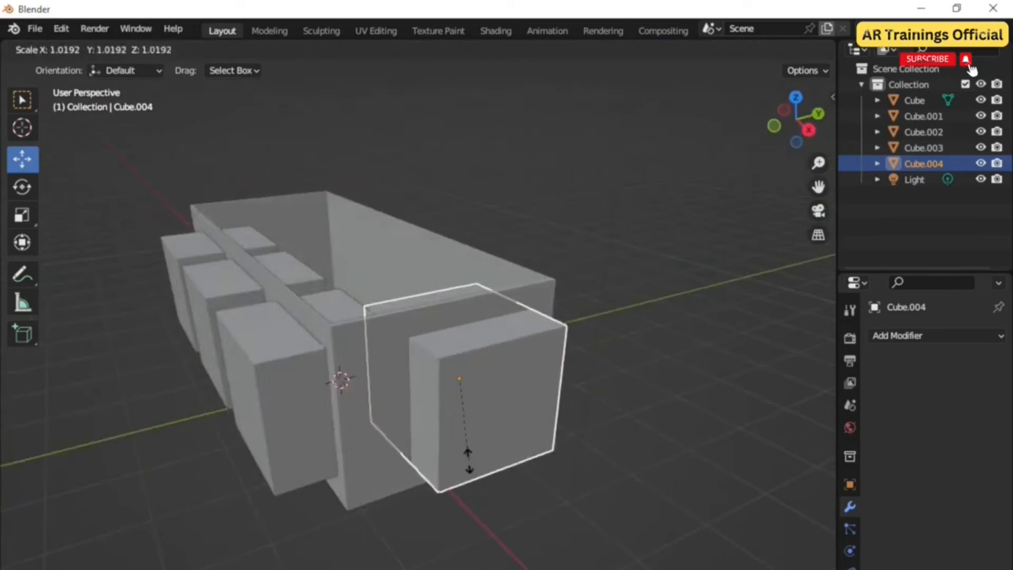
pyautogui.press('x')
pyautogui.click(482, 483)
pyautogui.moveTo(482, 484)
pyautogui.mouseDown(button='middle')
pyautogui.moveTo(533, 436)
pyautogui.moveTo(457, 468)
pyautogui.moveTo(484, 470)
pyautogui.mouseUp(button='middle')
# Step: Move the end-wall cutter and scale it along X and Z into a wide window slot
pyautogui.press('g')
pyautogui.click(564, 464)
pyautogui.press('s')
pyautogui.press('x')
pyautogui.click(481, 420)
pyautogui.press('s')
pyautogui.press('z')
pyautogui.click(509, 371)
pyautogui.moveTo(518, 456); pyautogui.dragTo(538, 449, button='middle')
pyautogui.moveTo(554, 276); pyautogui.dragTo(545, 209)
pyautogui.moveTo(539, 227); pyautogui.dragTo(504, 385, button='middle')
pyautogui.press('s')
pyautogui.press('y')
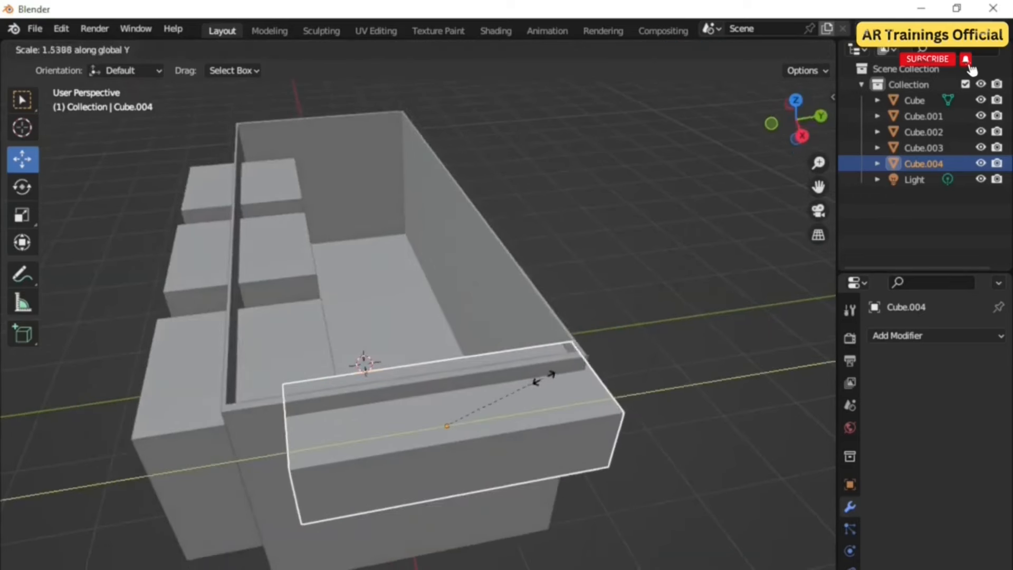
pyautogui.click(511, 412)
pyautogui.moveTo(511, 413); pyautogui.dragTo(478, 419)
pyautogui.moveTo(460, 485); pyautogui.dragTo(546, 211, button='middle')
pyautogui.moveTo(549, 203); pyautogui.dragTo(548, 202)
pyautogui.moveTo(548, 201); pyautogui.dragTo(533, 325, button='middle')
# Step: Duplicate the end-wall cutter downward along Z
pyautogui.hotkey('shift', 'd')
pyautogui.press('z')
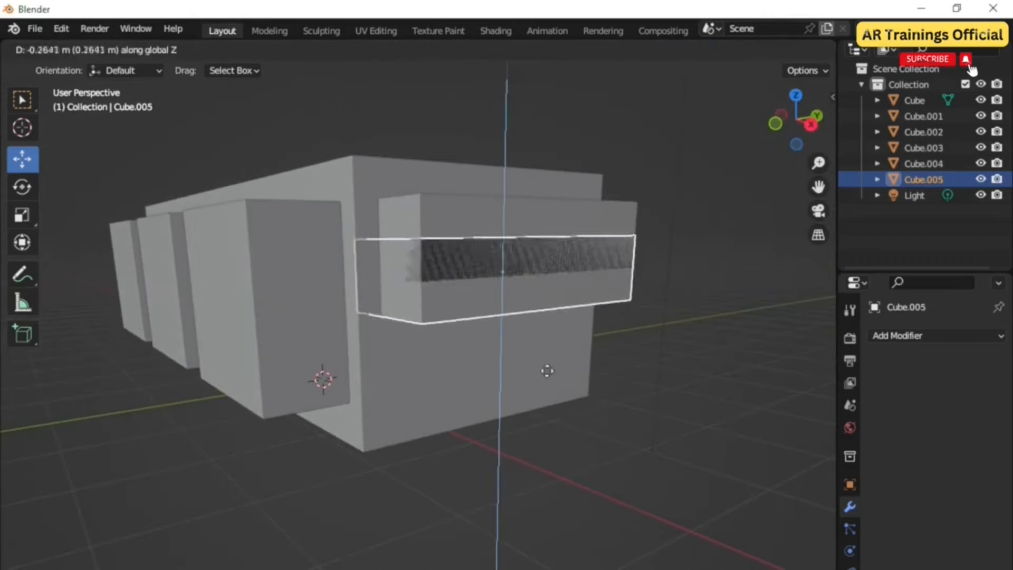
pyautogui.click(566, 433)
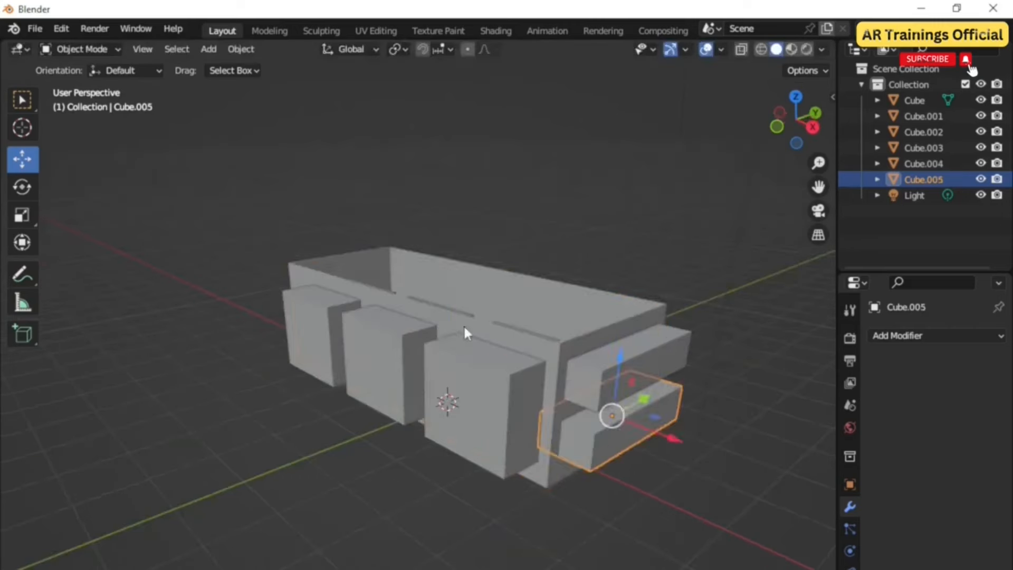
# Step: Add a Boolean Difference modifier to the wall box and apply it
pyautogui.click(464, 326)
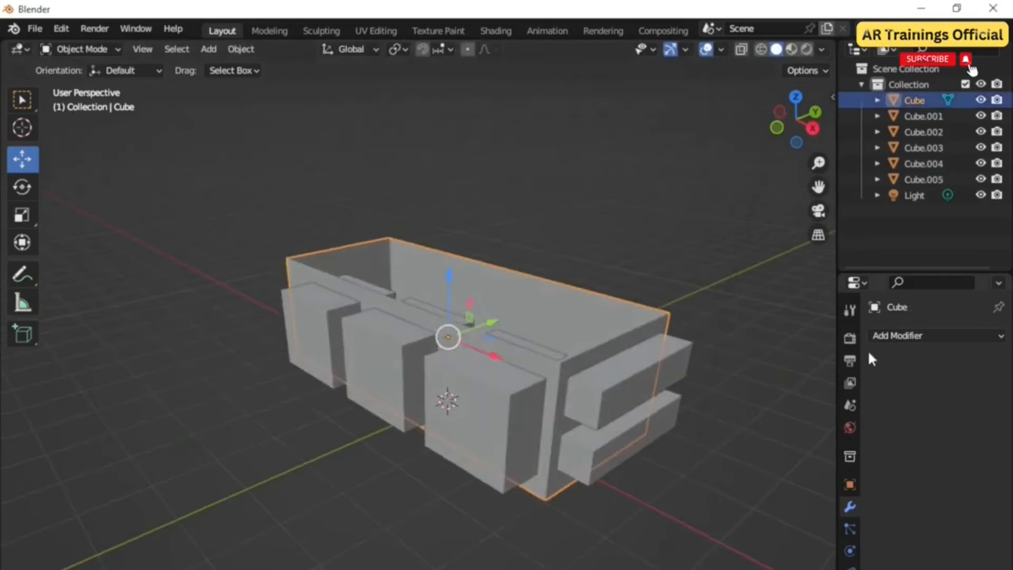
pyautogui.click(891, 336)
pyautogui.click(689, 414)
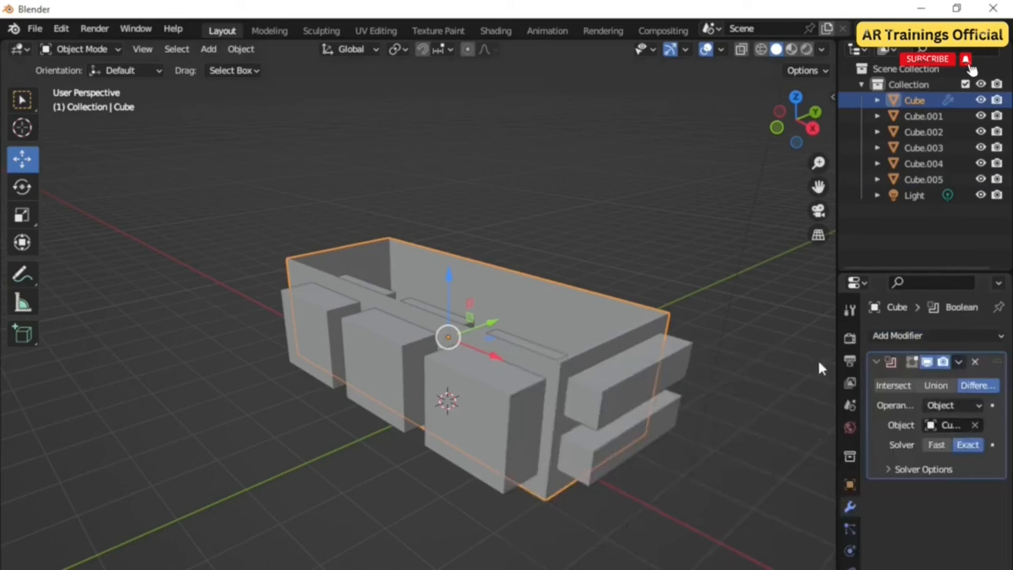
pyautogui.click(959, 361)
pyautogui.click(938, 374)
# Step: Delete the used cutter block in front of the side wall
pyautogui.click(505, 378)
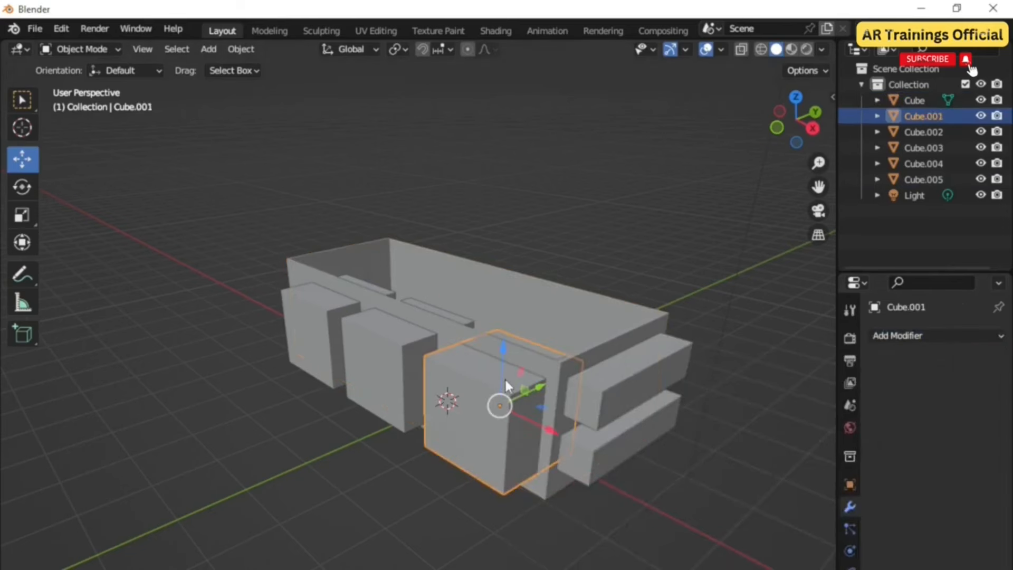
pyautogui.press('Delete')
pyautogui.moveTo(510, 432); pyautogui.dragTo(503, 428, button='middle')
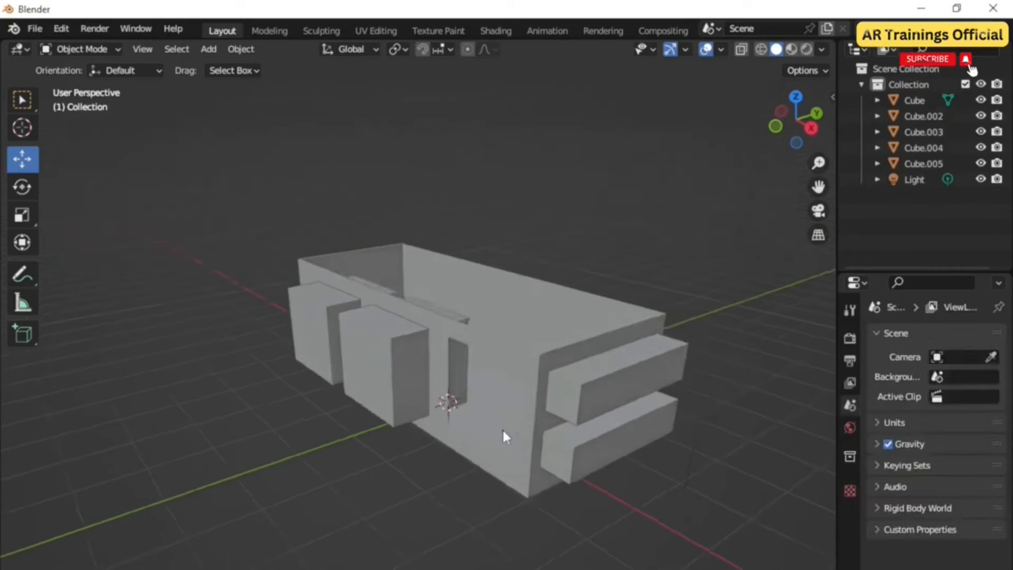
# Step: Add another Boolean Difference modifier to the wall box and apply it
pyautogui.click(448, 346)
pyautogui.click(901, 335)
pyautogui.click(683, 415)
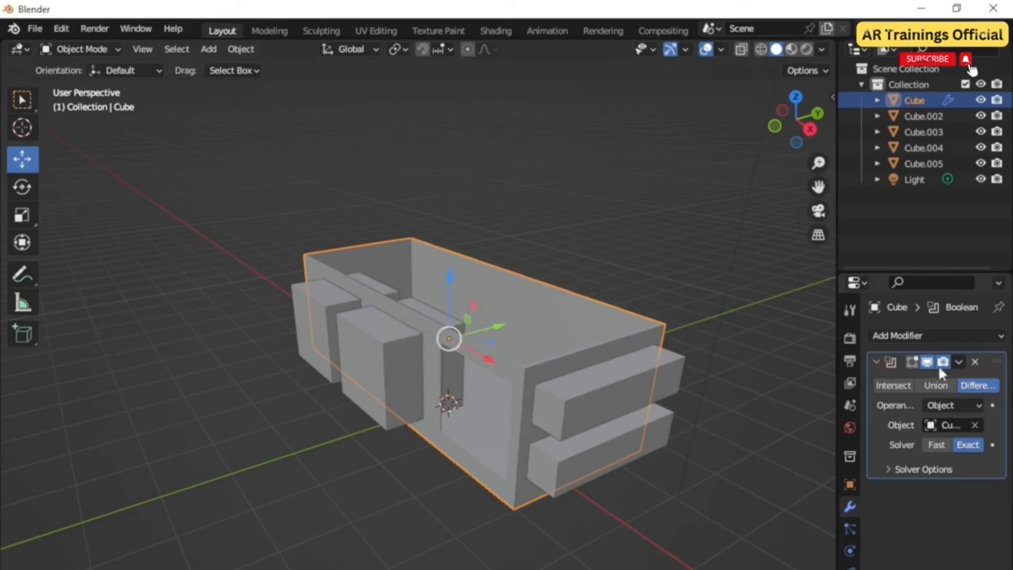
pyautogui.click(959, 362)
pyautogui.click(881, 380)
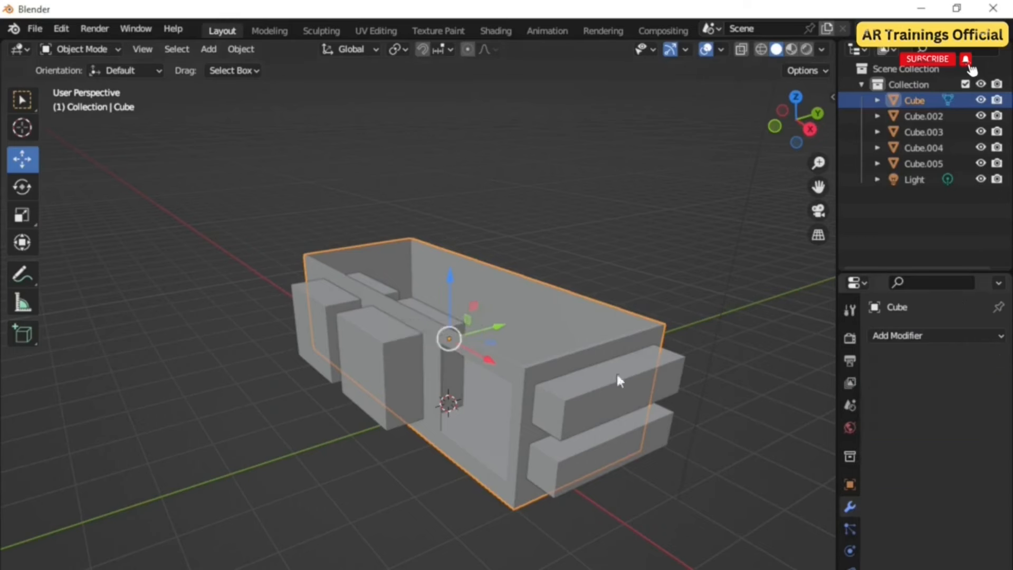
# Step: Delete the remaining cutter blocks around the box
pyautogui.click(380, 348)
pyautogui.press('Delete')
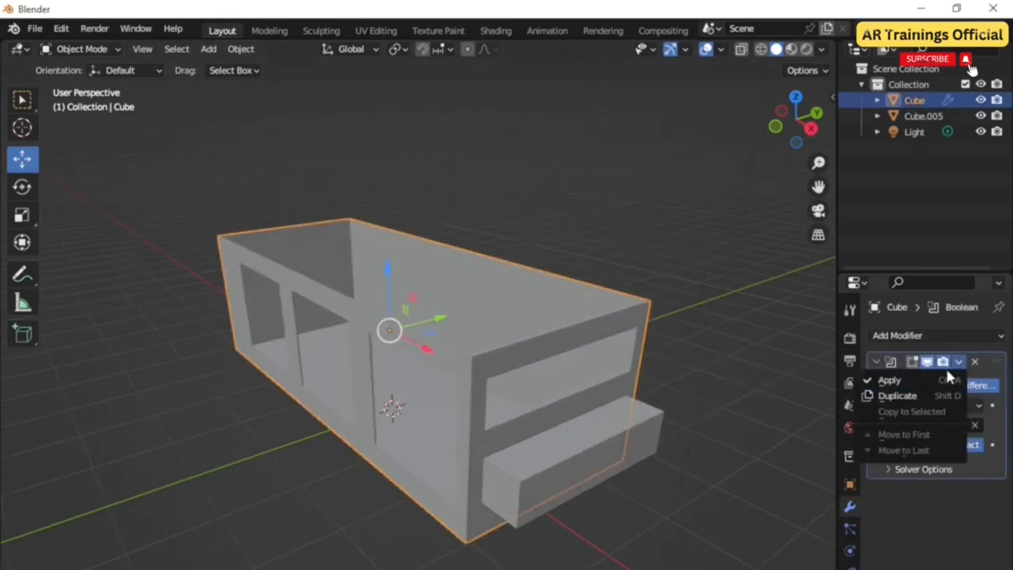
pyautogui.click(889, 377)
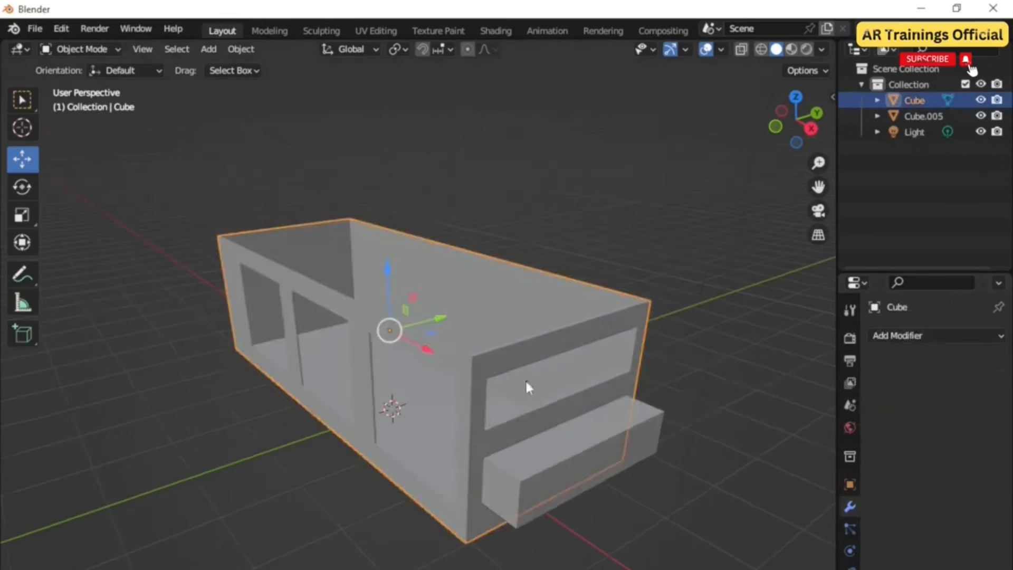
pyautogui.click(562, 438)
pyautogui.press('Delete')
pyautogui.moveTo(564, 439); pyautogui.dragTo(514, 471, button='middle')
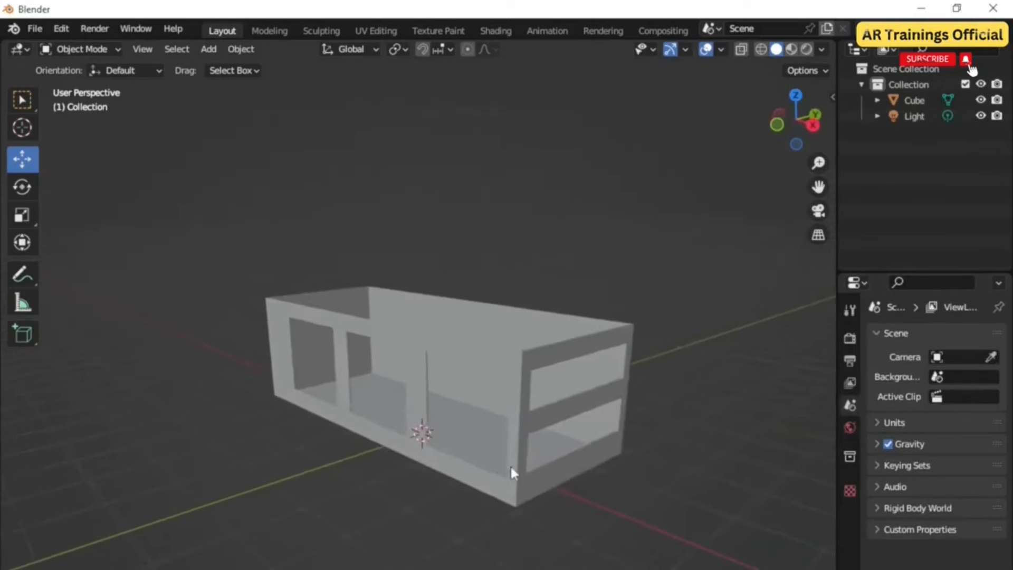
# Step: Add a cube and scale it along Z, X and Y into a thin, wide slab
pyautogui.scroll(3, 529, 486)
pyautogui.scroll(-2, 530, 490)
pyautogui.hotkey('shift', 's')
pyautogui.hotkey('shift', 'a')
pyautogui.moveTo(434, 457)
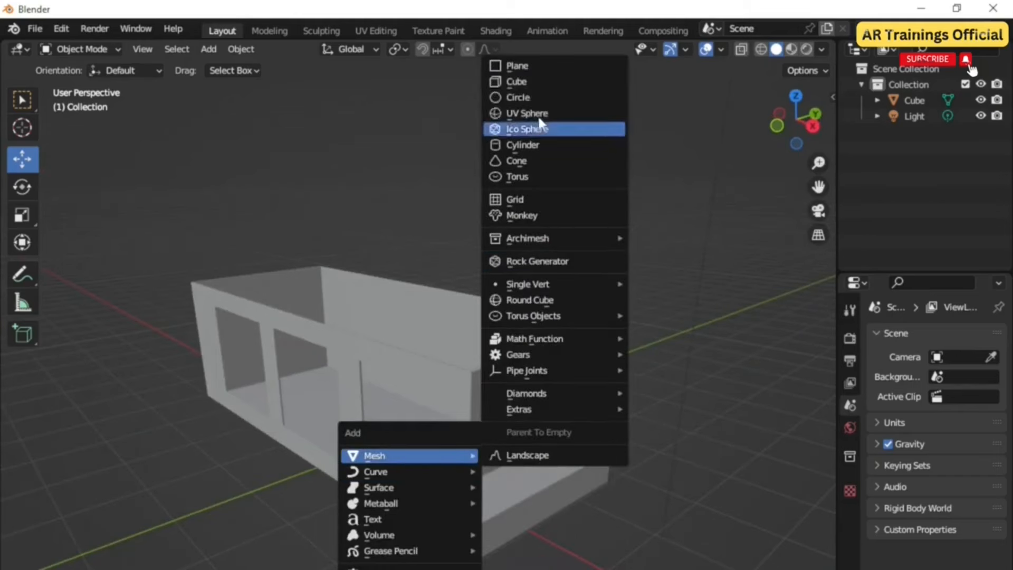
pyautogui.click(537, 81)
pyautogui.press('s')
pyautogui.press('z')
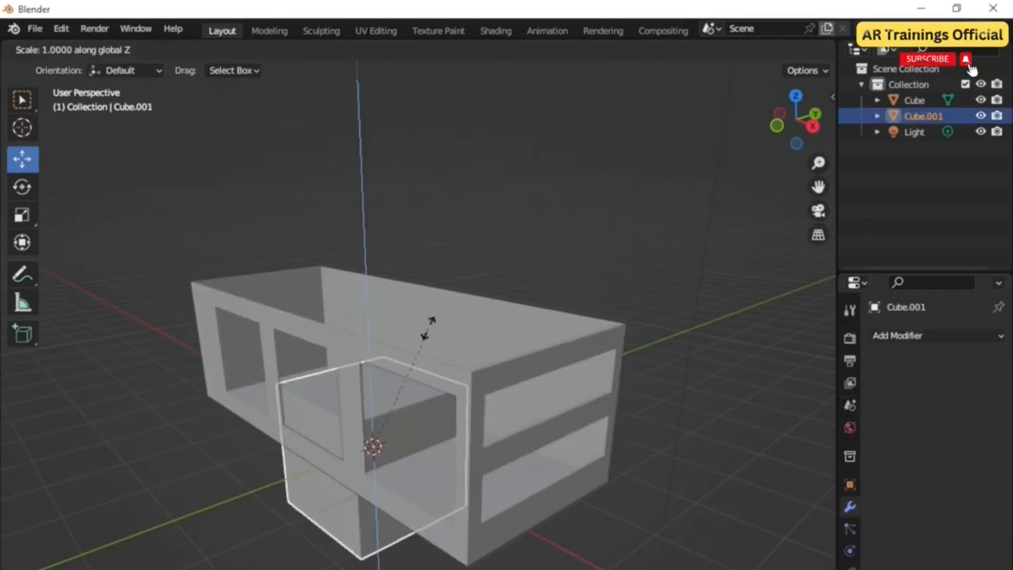
pyautogui.click(372, 429)
pyautogui.press('s')
pyautogui.press('x')
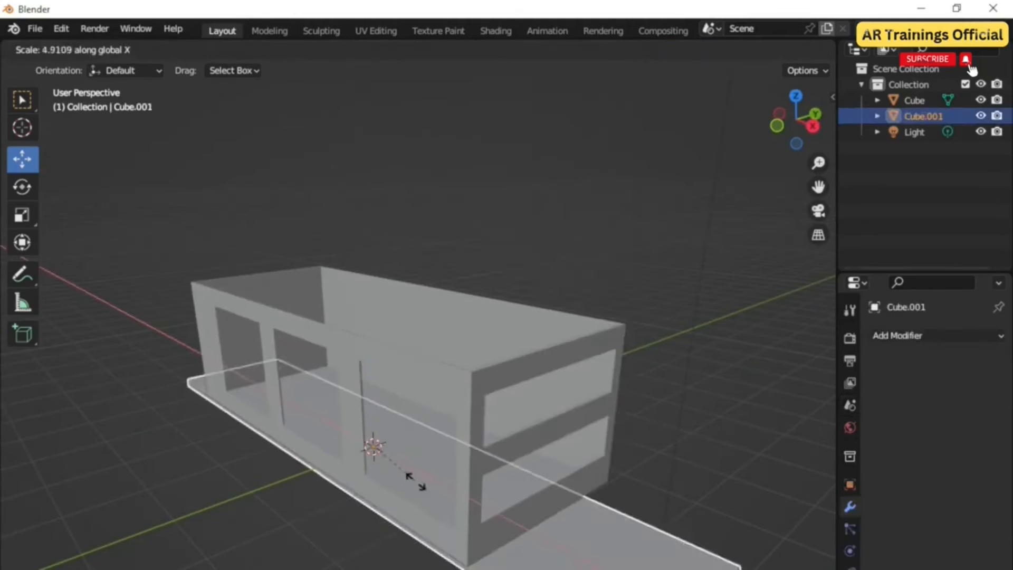
pyautogui.click(395, 482)
pyautogui.press('s')
pyautogui.press('y')
pyautogui.click(496, 514)
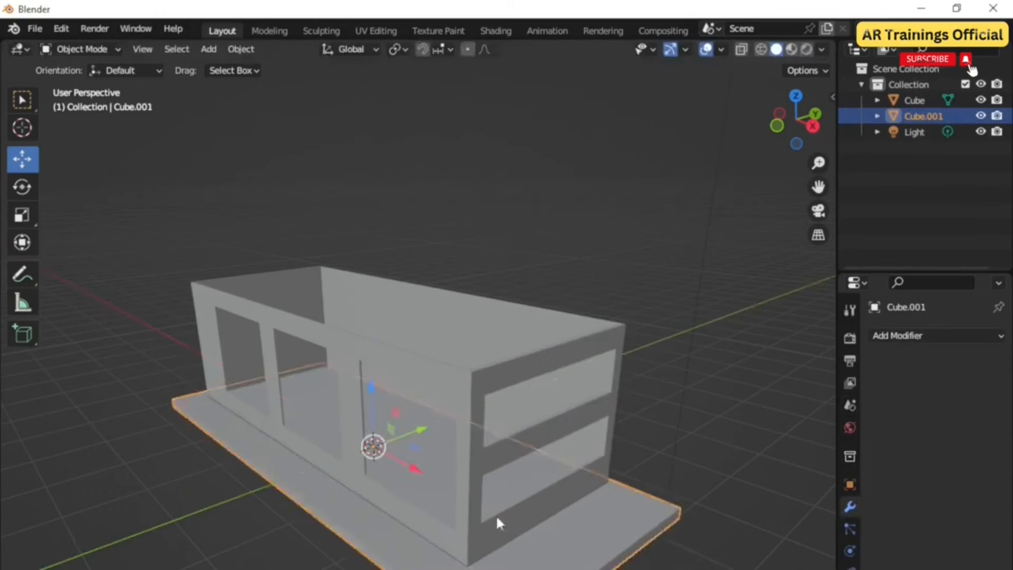
# Step: Move the slab up onto the top of the walls as a roof
pyautogui.moveTo(496, 514); pyautogui.dragTo(416, 426, button='middle')
pyautogui.moveTo(417, 427); pyautogui.dragTo(441, 428)
pyautogui.scroll(-4, 403, 409)
pyautogui.moveTo(403, 409); pyautogui.dragTo(401, 501, button='middle')
# Step: Snap the 3D cursor to the bottom edge of the front wall's window opening in the wall box
pyautogui.click(404, 486)
pyautogui.click(94, 50)
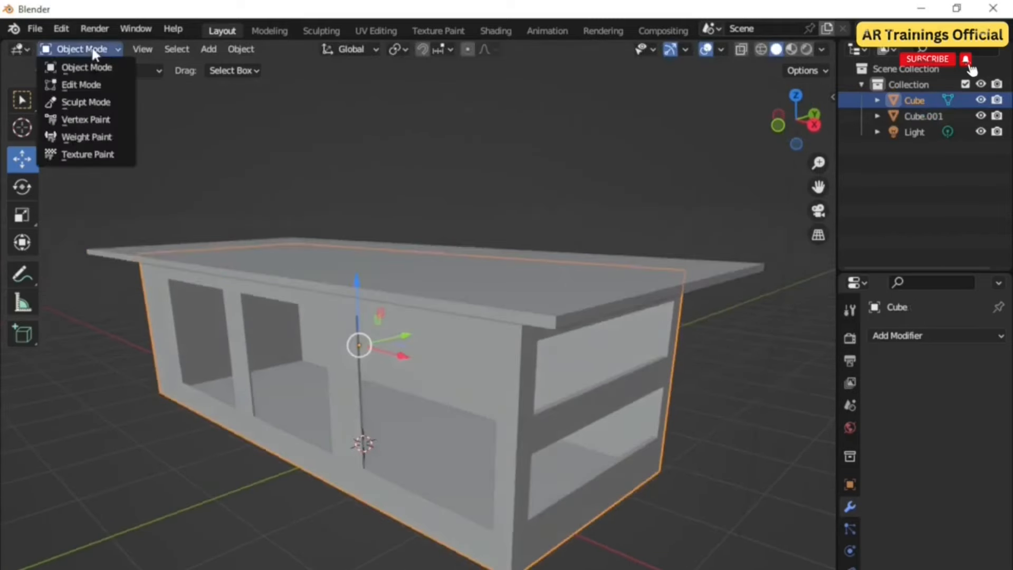
pyautogui.click(80, 84)
pyautogui.scroll(5, 388, 467)
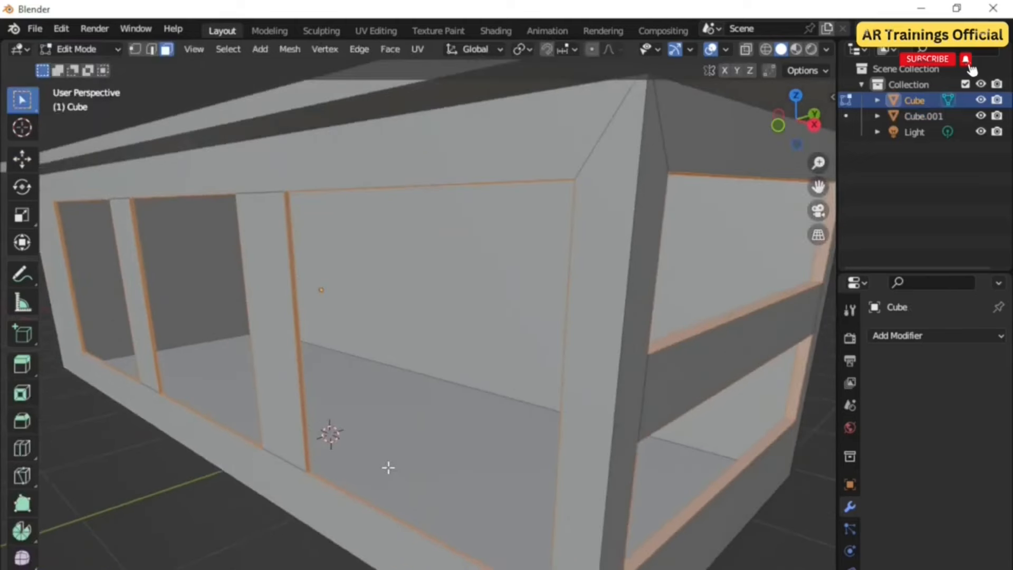
pyautogui.click(369, 504)
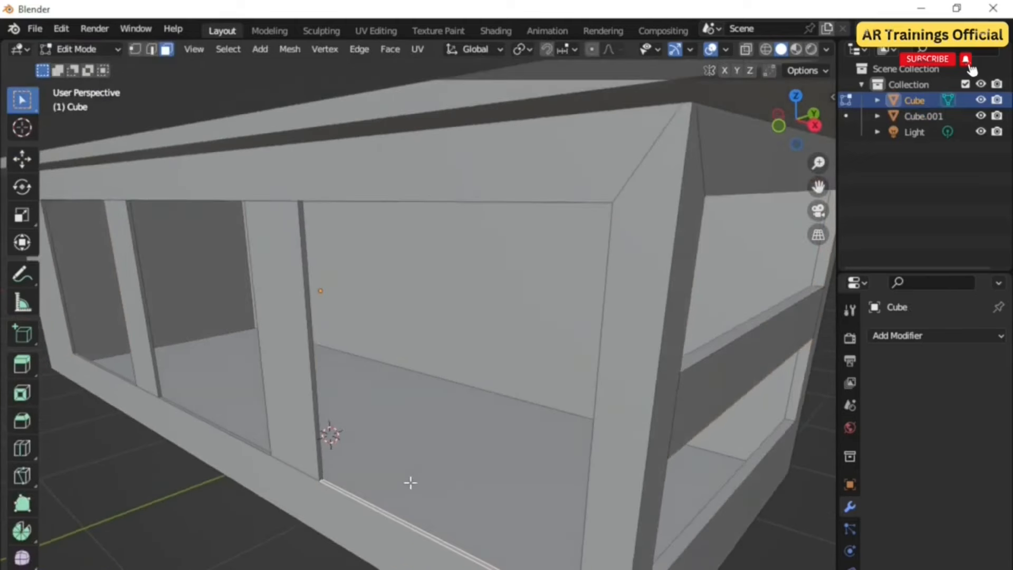
pyautogui.moveTo(396, 481); pyautogui.dragTo(410, 481, button='middle')
pyautogui.hotkey('shift', 's')
pyautogui.click(413, 566)
pyautogui.scroll(-2, 422, 542)
pyautogui.click(86, 49)
pyautogui.click(92, 67)
# Step: Check in Preferences that the Archimesh add-on is enabled
pyautogui.scroll(-2, 436, 491)
pyautogui.moveTo(436, 490); pyautogui.dragTo(431, 501, button='middle')
pyautogui.hotkey('shift', 's')
pyautogui.hotkey('shift', 'a')
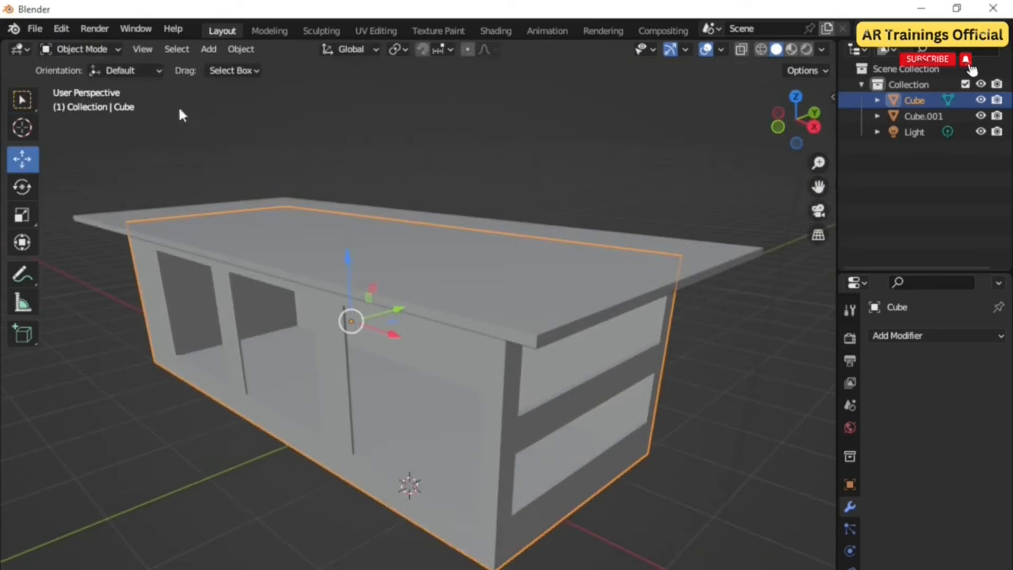
pyautogui.click(63, 28)
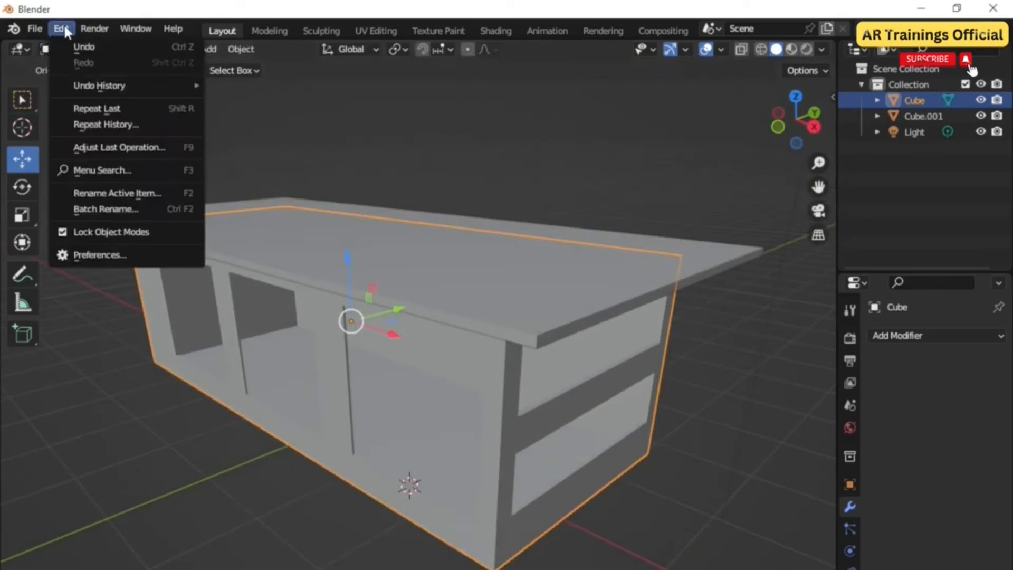
pyautogui.click(105, 254)
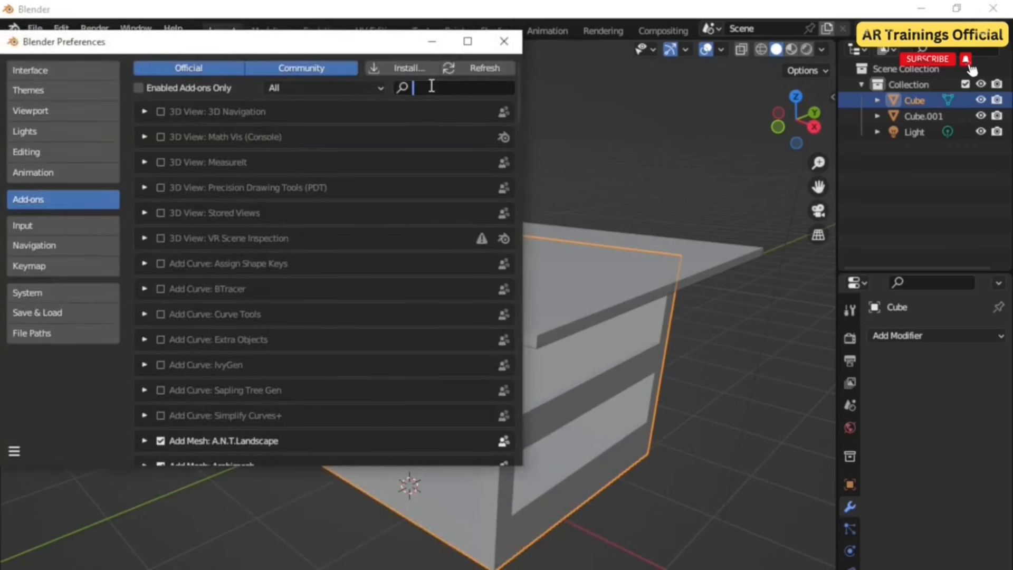
pyautogui.write('arch')
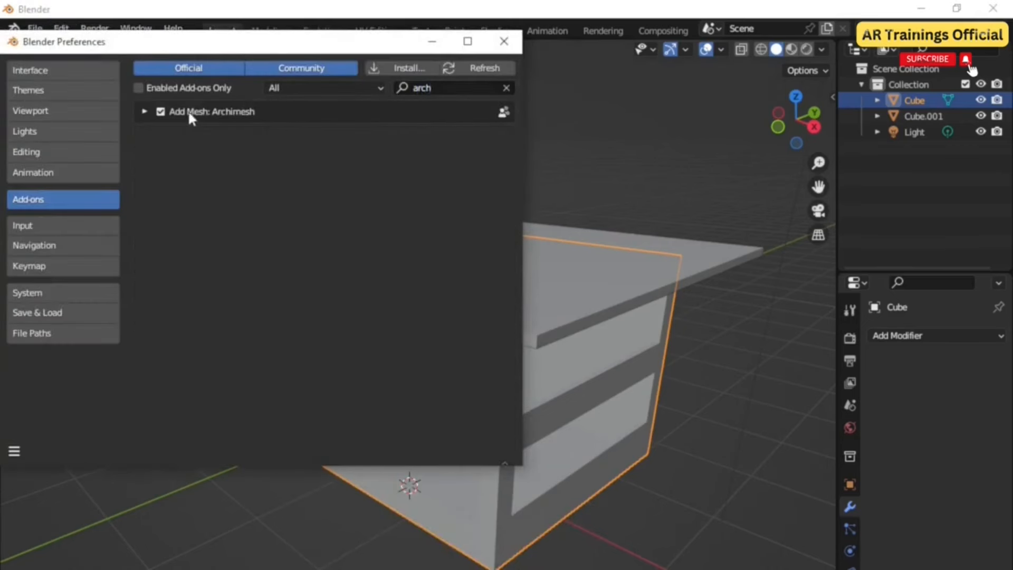
pyautogui.click(504, 41)
# Step: Add an Archimesh window at the cursor and scale it along Z and X to fit the opening
pyautogui.hotkey('shift', 'a')
pyautogui.moveTo(331, 416)
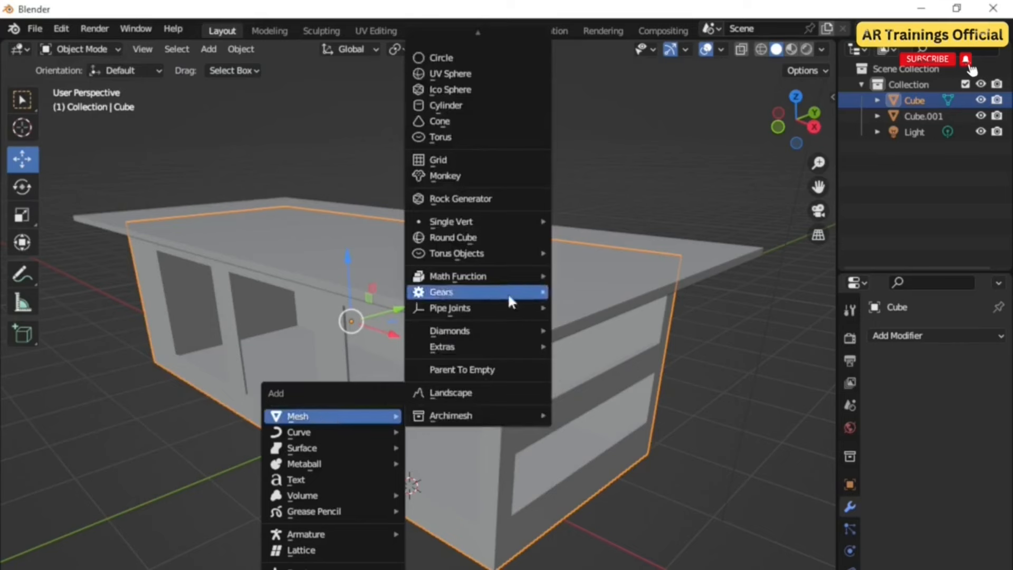
pyautogui.moveTo(475, 415)
pyautogui.click(625, 446)
pyautogui.moveTo(496, 461); pyautogui.dragTo(481, 506, button='middle')
pyautogui.scroll(5, 469, 514)
pyautogui.press('s')
pyautogui.press('z')
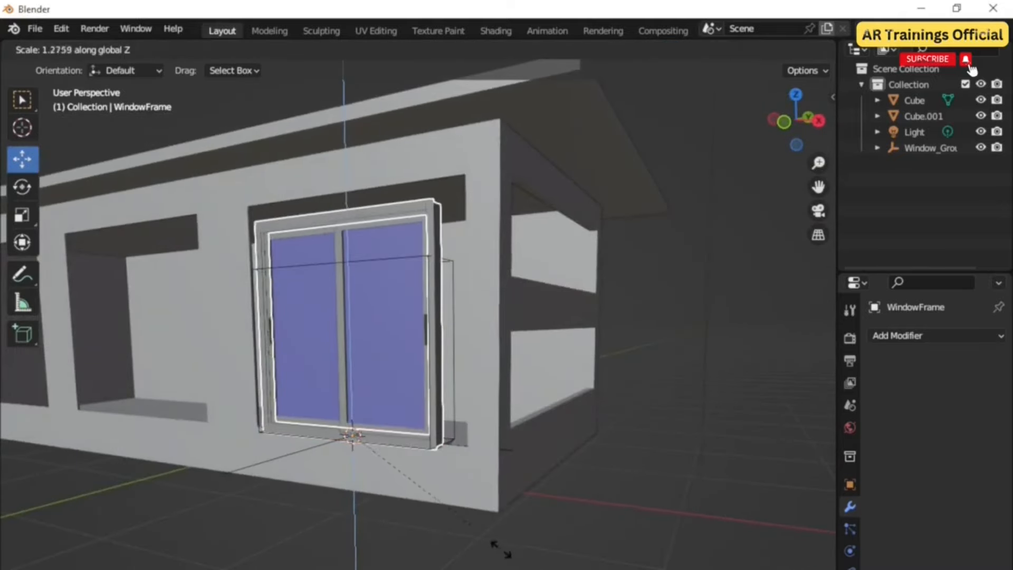
pyautogui.click(502, 562)
pyautogui.moveTo(458, 530); pyautogui.dragTo(499, 554, button='middle')
pyautogui.press('s')
pyautogui.press('x')
pyautogui.click(486, 554)
pyautogui.scroll(-3, 438, 359)
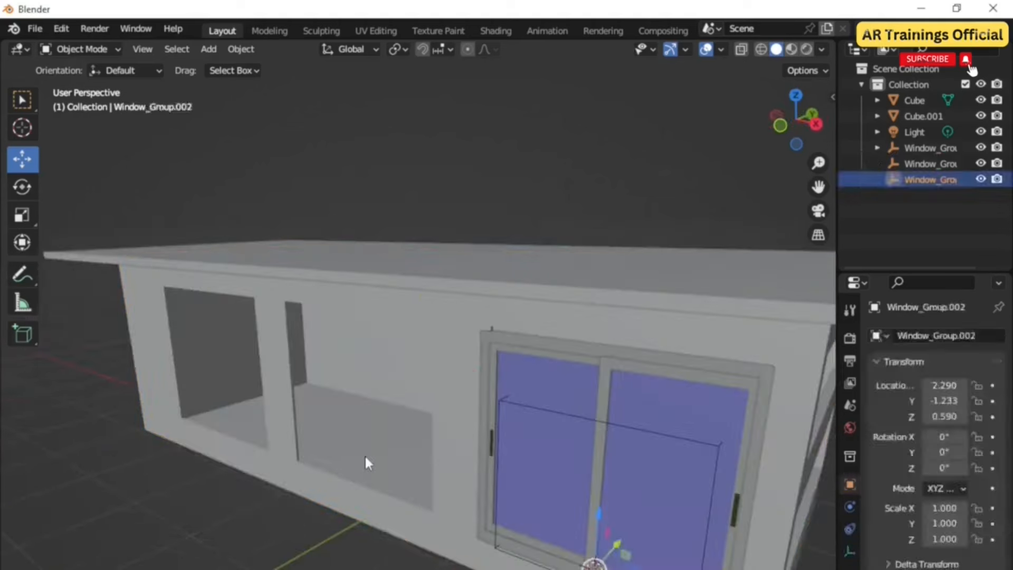
# Step: Snap the 3D cursor to the bottom edge of the next front-wall opening
pyautogui.click(365, 454)
pyautogui.click(71, 49)
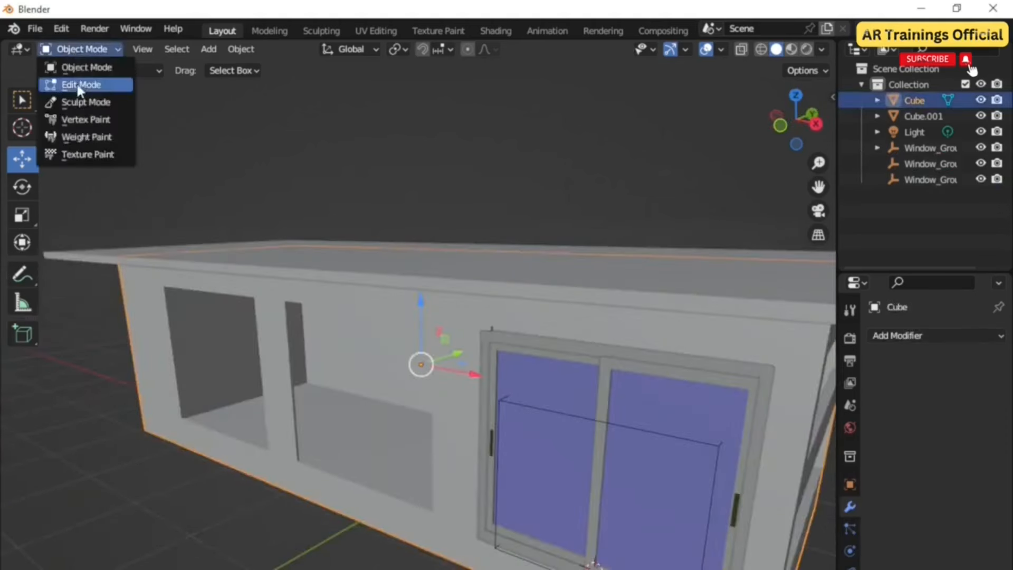
pyautogui.click(77, 82)
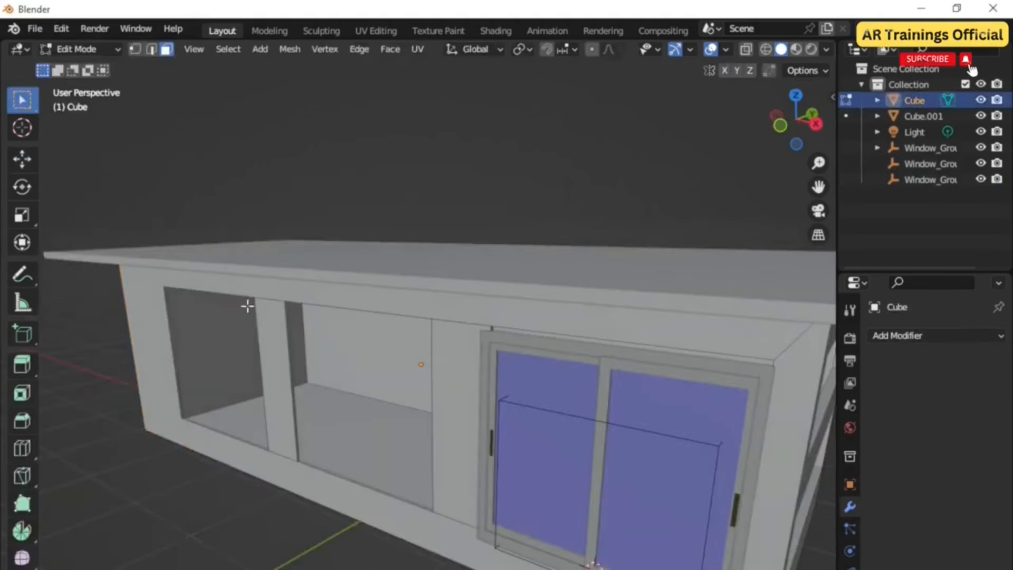
pyautogui.scroll(2, 312, 471)
pyautogui.click(300, 494)
pyautogui.hotkey('shift', 's')
pyautogui.click(294, 561)
pyautogui.click(82, 49)
pyautogui.click(79, 65)
# Step: Add another Archimesh window there and scale it along Z and X to fit the opening
pyautogui.hotkey('shift', 'a')
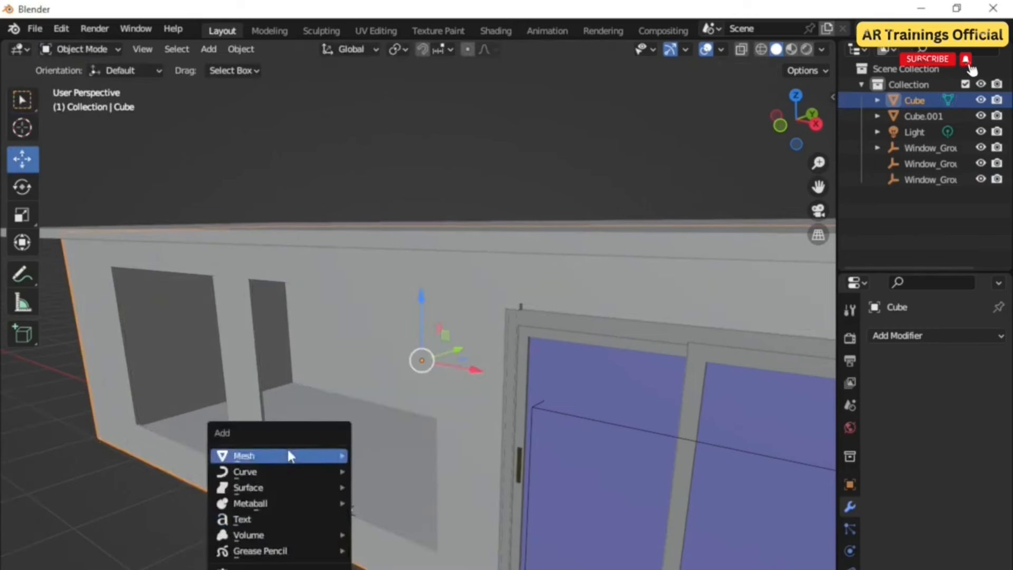
pyautogui.moveTo(316, 455)
pyautogui.moveTo(394, 455)
pyautogui.click(522, 488)
pyautogui.moveTo(408, 496); pyautogui.dragTo(430, 486, button='middle')
pyautogui.press('s')
pyautogui.press('z')
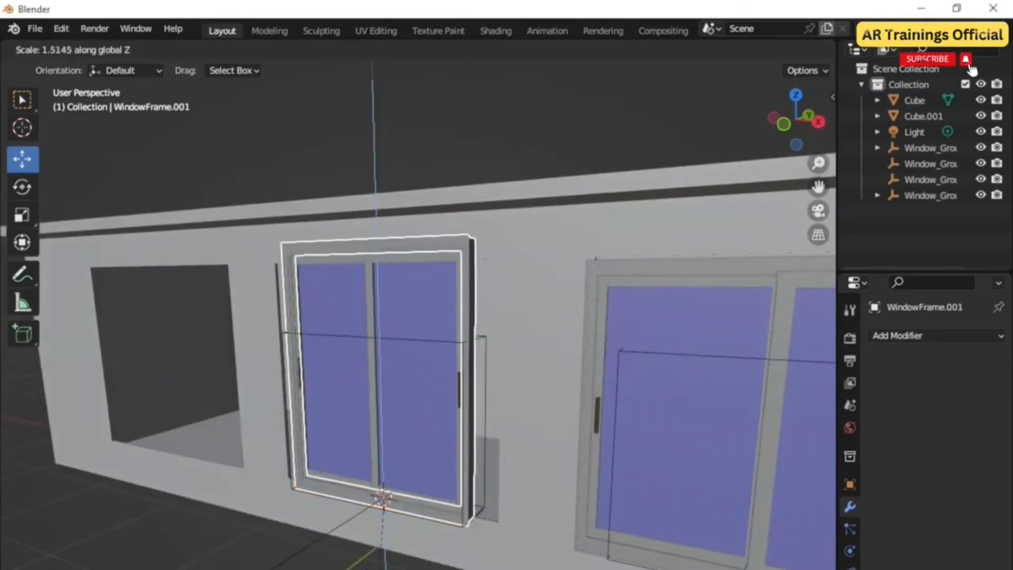
pyautogui.click(380, 563)
pyautogui.press('s')
pyautogui.moveTo(387, 548)
pyautogui.mouseDown(button='middle')
pyautogui.moveTo(402, 544)
pyautogui.moveTo(324, 553)
pyautogui.moveTo(390, 554)
pyautogui.mouseUp(button='middle')
pyautogui.press('x')
pyautogui.click(405, 556)
pyautogui.scroll(-2, 405, 556)
pyautogui.scroll(-2, 390, 554)
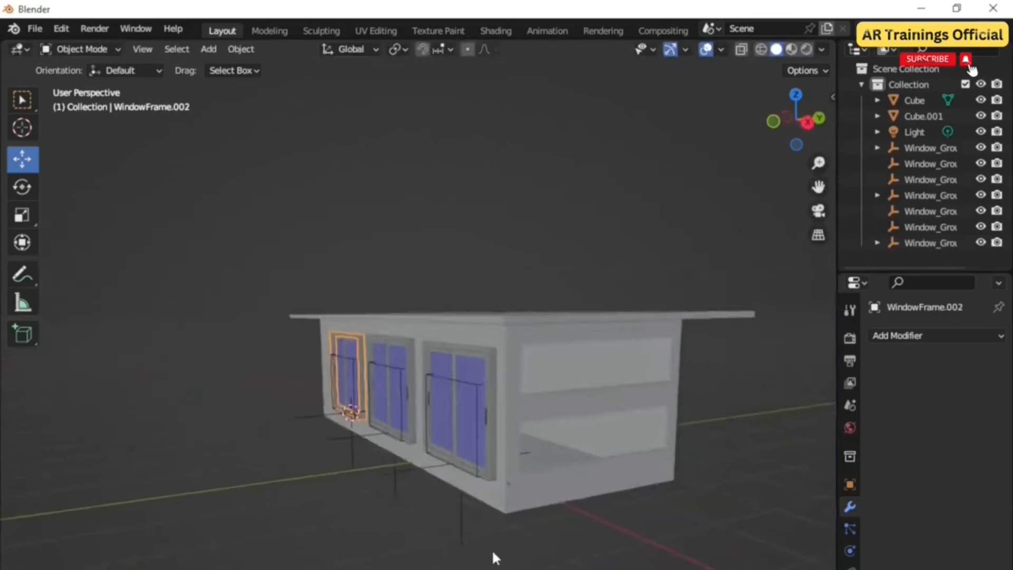
# Step: Place a third window in the remaining front-wall opening
pyautogui.moveTo(493, 557)
pyautogui.mouseDown(button='middle')
pyautogui.moveTo(502, 542)
pyautogui.moveTo(512, 554)
pyautogui.mouseUp(button='middle')
pyautogui.scroll(3, 527, 492)
pyautogui.keyDown('shift'); pyautogui.moveTo(528, 490); pyautogui.dragTo(496, 441, button='middle'); pyautogui.keyUp('shift')
pyautogui.scroll(2, 470, 412)
pyautogui.scroll(-2, 457, 402)
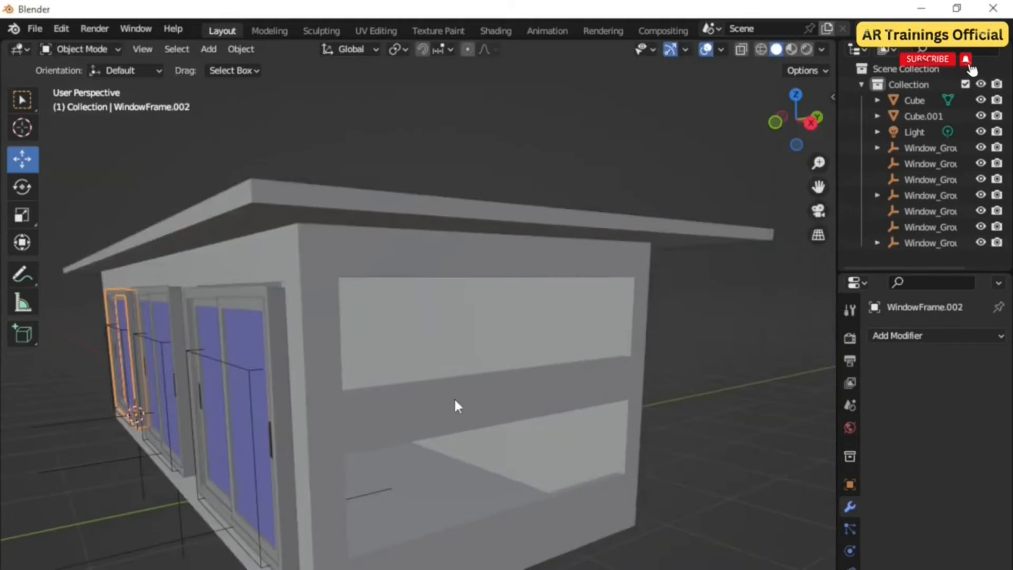
# Step: Snap the 3D cursor to the bottom edge of the upper side-wall opening
pyautogui.click(460, 407)
pyautogui.click(108, 52)
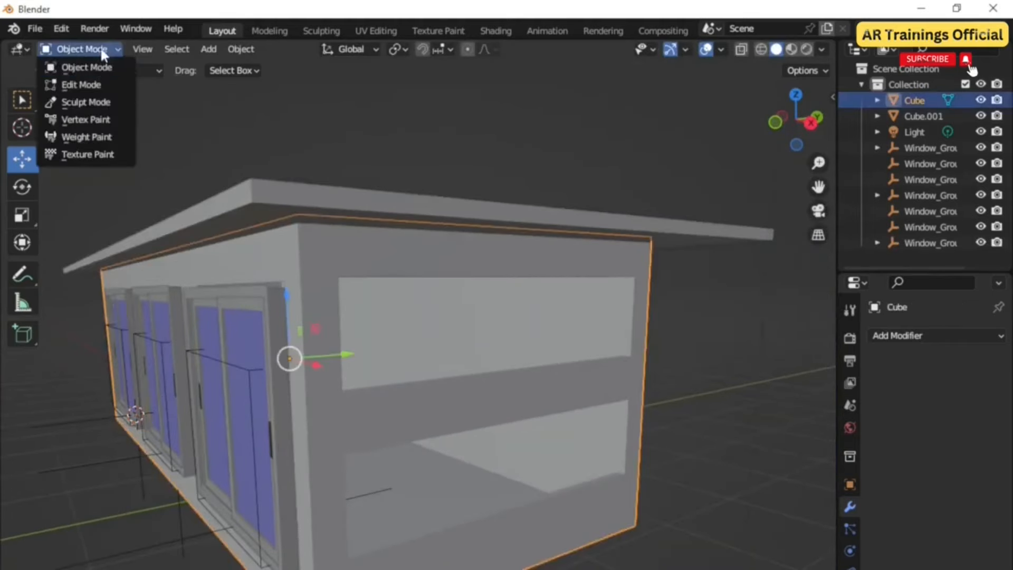
pyautogui.click(91, 84)
pyautogui.moveTo(394, 349); pyautogui.dragTo(404, 367, button='middle')
pyautogui.click(460, 417)
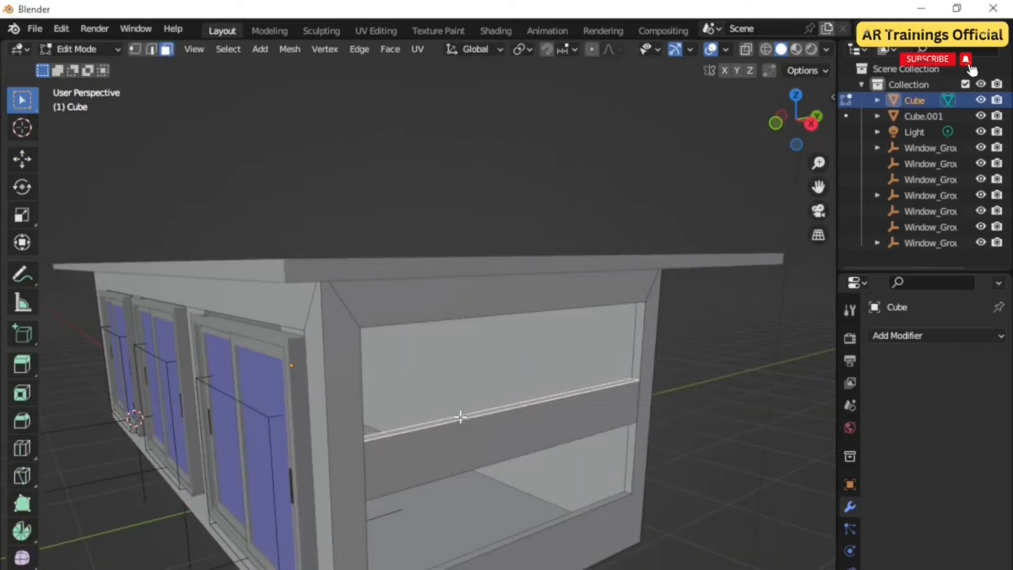
pyautogui.hotkey('shift', 's')
pyautogui.click(459, 507)
pyautogui.press('Tab')
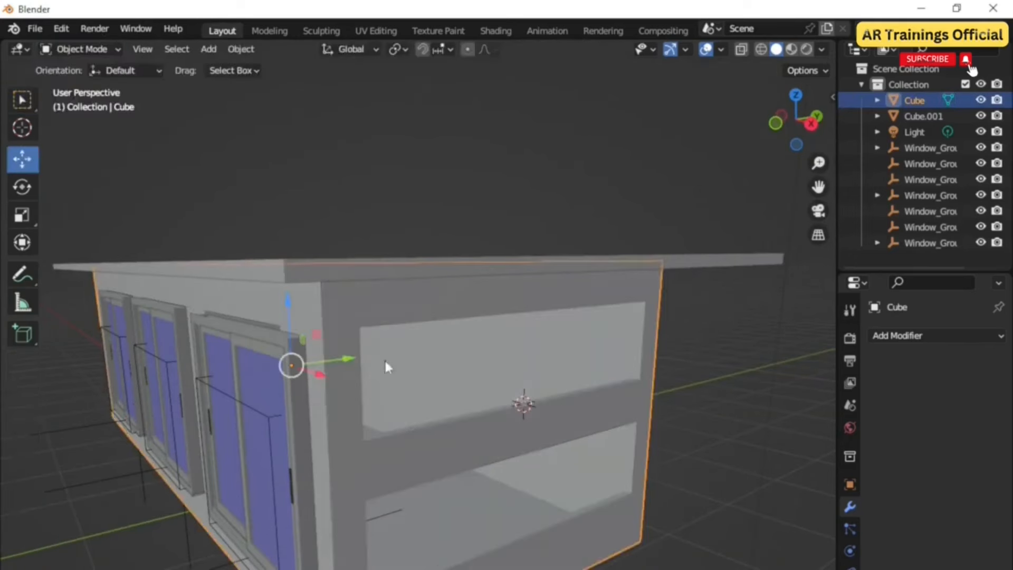
# Step: Add an Archimesh Rail Window there, turn it 90° about Z and scale it along Z and Y to fill the opening
pyautogui.hotkey('shift', 'a')
pyautogui.moveTo(423, 430)
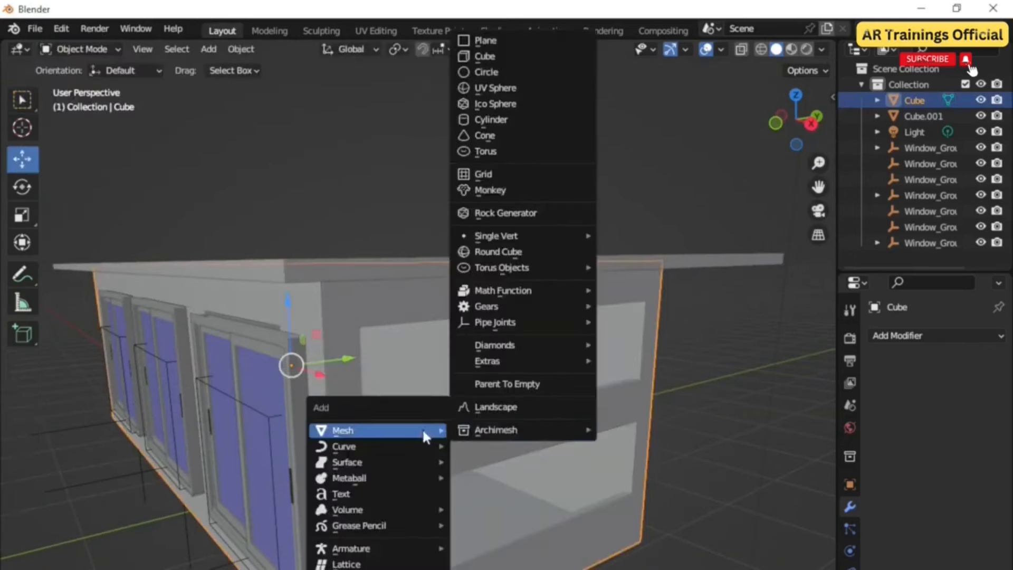
pyautogui.moveTo(581, 436)
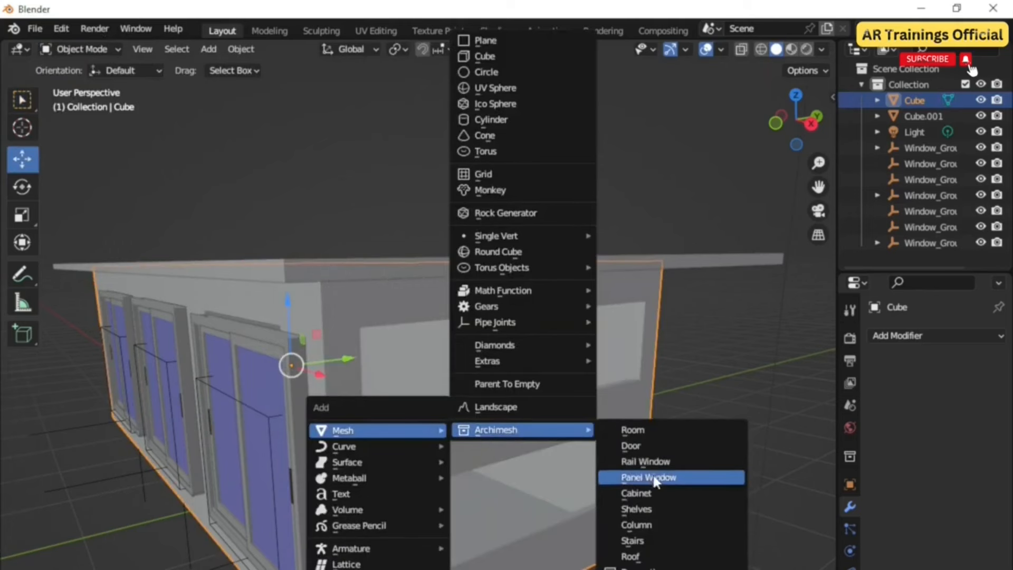
pyautogui.click(671, 462)
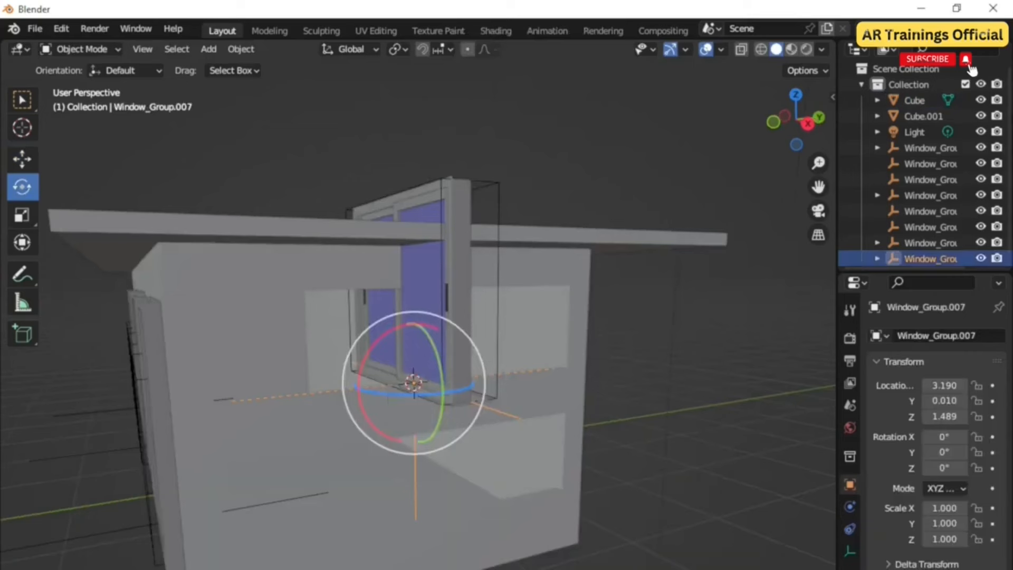
pyautogui.moveTo(413, 378); pyautogui.dragTo(512, 420)
pyautogui.moveTo(422, 404); pyautogui.dragTo(424, 405)
pyautogui.moveTo(458, 464)
pyautogui.mouseDown(button='middle')
pyautogui.moveTo(496, 515)
pyautogui.moveTo(478, 512)
pyautogui.moveTo(460, 483)
pyautogui.mouseUp(button='middle')
pyautogui.press('s')
pyautogui.press('z')
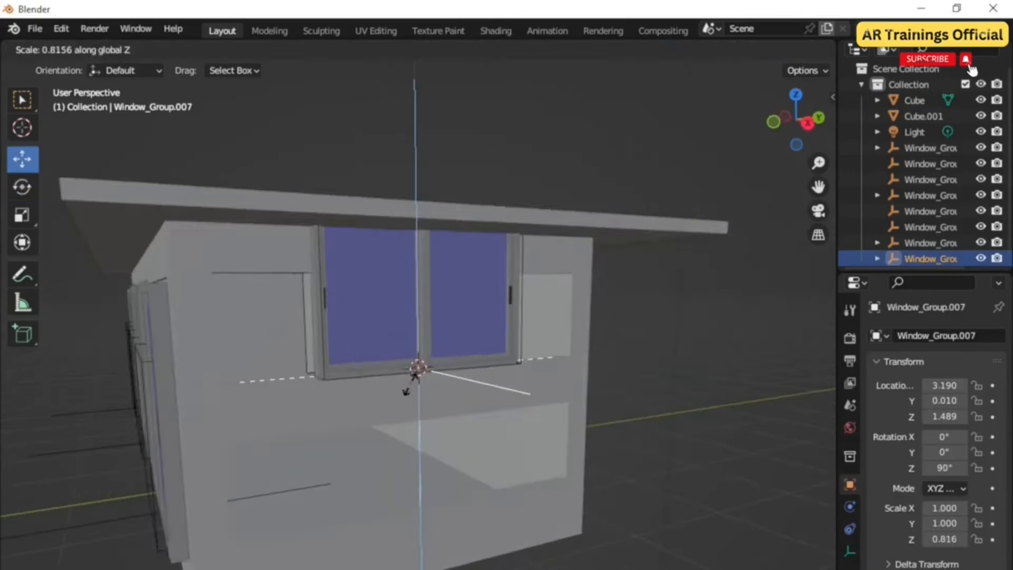
pyautogui.click(410, 373)
pyautogui.moveTo(410, 373); pyautogui.dragTo(511, 425, button='middle')
pyautogui.press('s')
pyautogui.press('y')
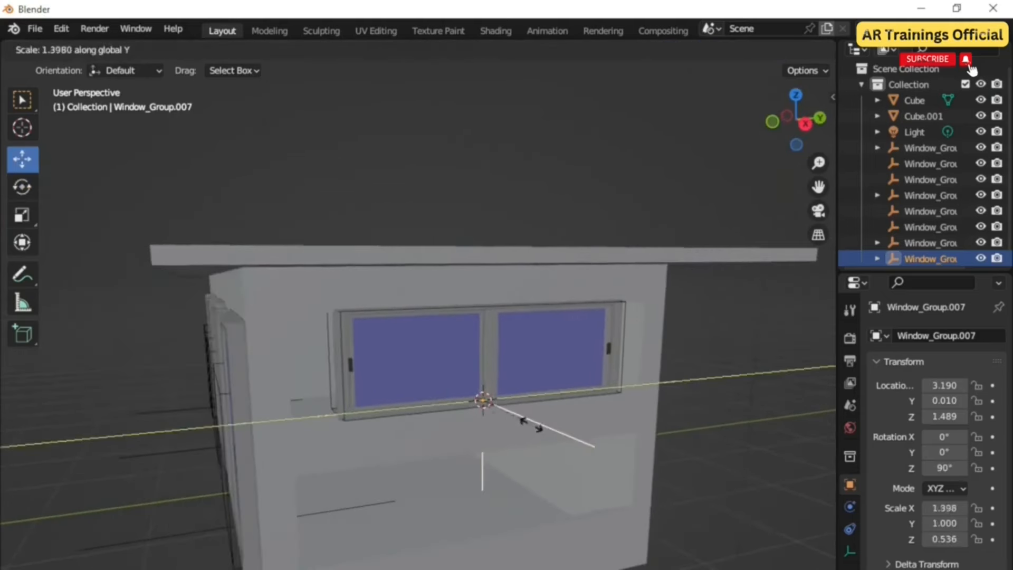
pyautogui.click(534, 426)
pyautogui.moveTo(534, 426); pyautogui.dragTo(510, 431, button='middle')
pyautogui.press('s')
pyautogui.press('y')
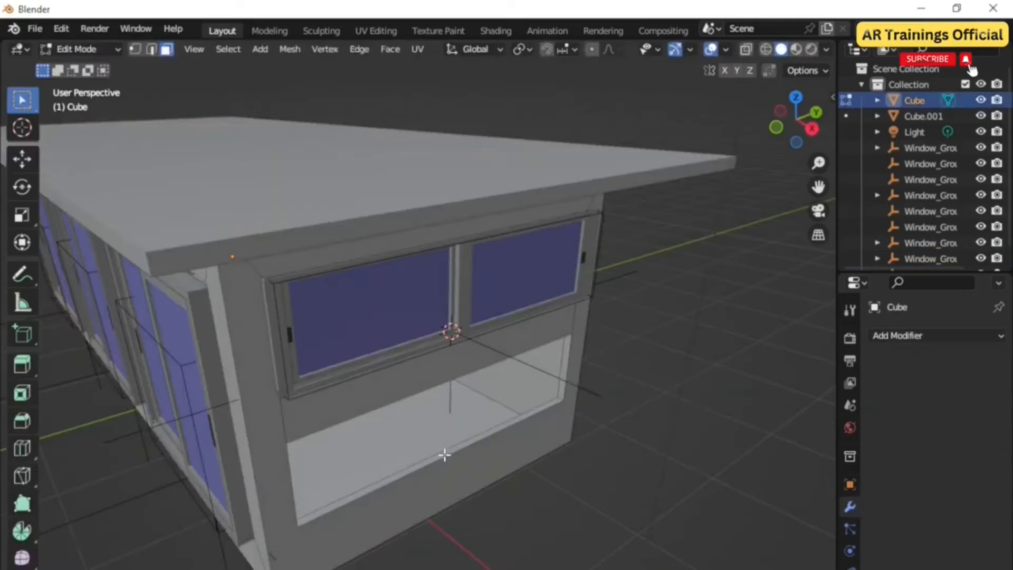
# Step: Add another Rail Window at the lower side-wall opening and set its Z rotation to 90°
pyautogui.click(444, 452)
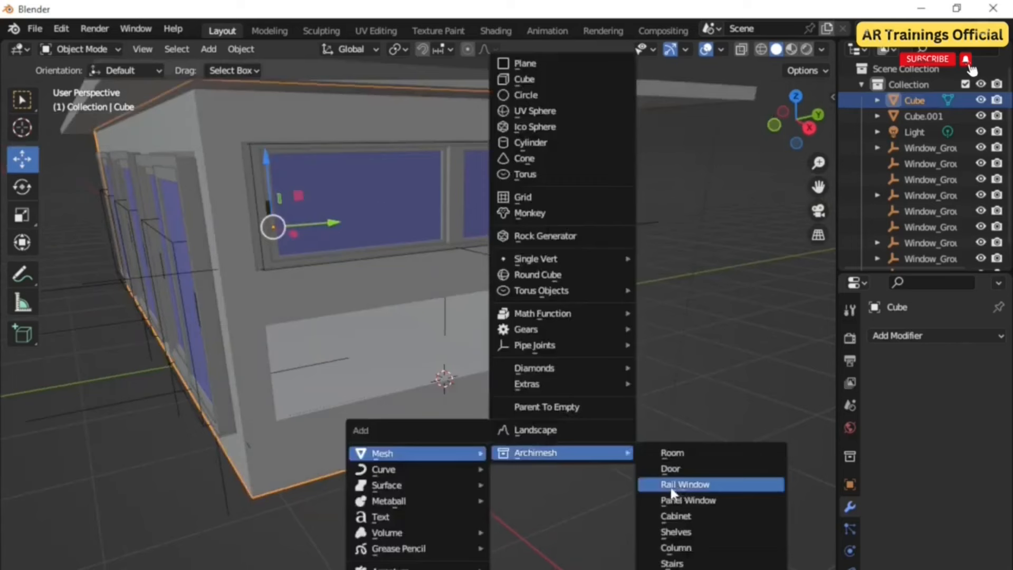
pyautogui.click(675, 482)
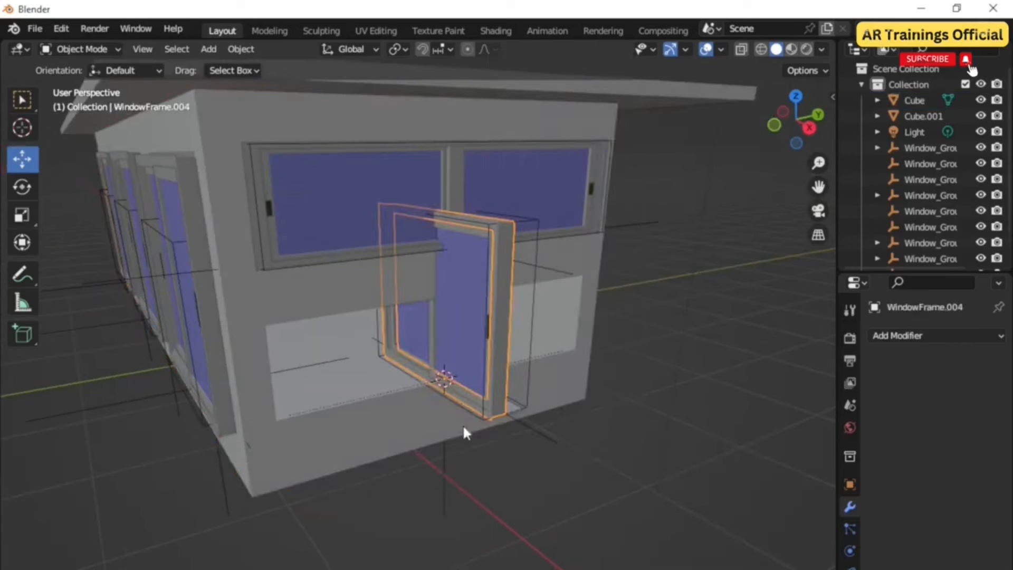
pyautogui.moveTo(461, 401)
pyautogui.mouseDown(button='middle')
pyautogui.moveTo(481, 464)
pyautogui.moveTo(450, 406)
pyautogui.mouseUp(button='middle')
pyautogui.click(451, 407)
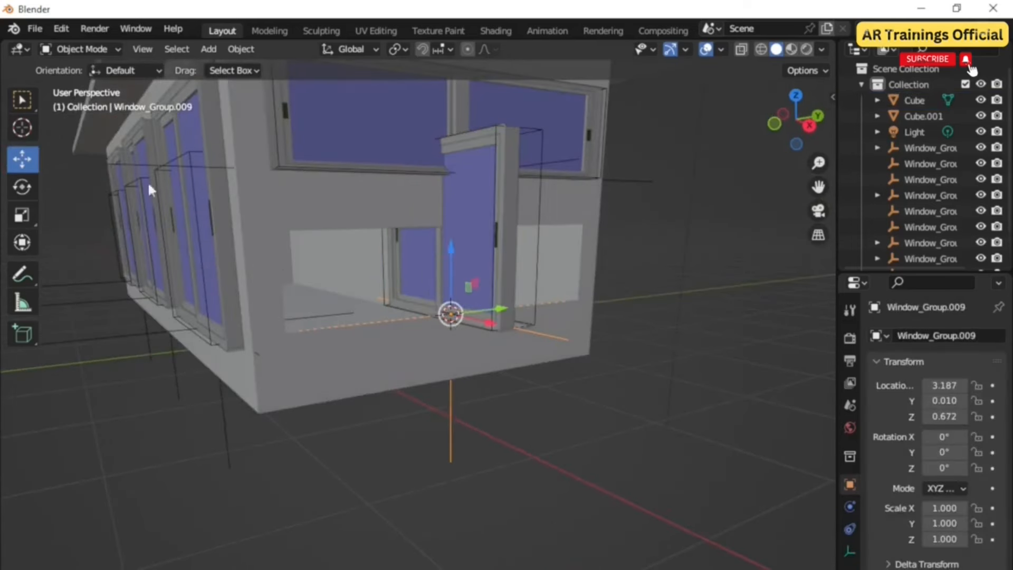
pyautogui.click(21, 185)
pyautogui.press('n')
pyautogui.click(739, 227)
pyautogui.write('90')
pyautogui.press('Return')
pyautogui.press('n')
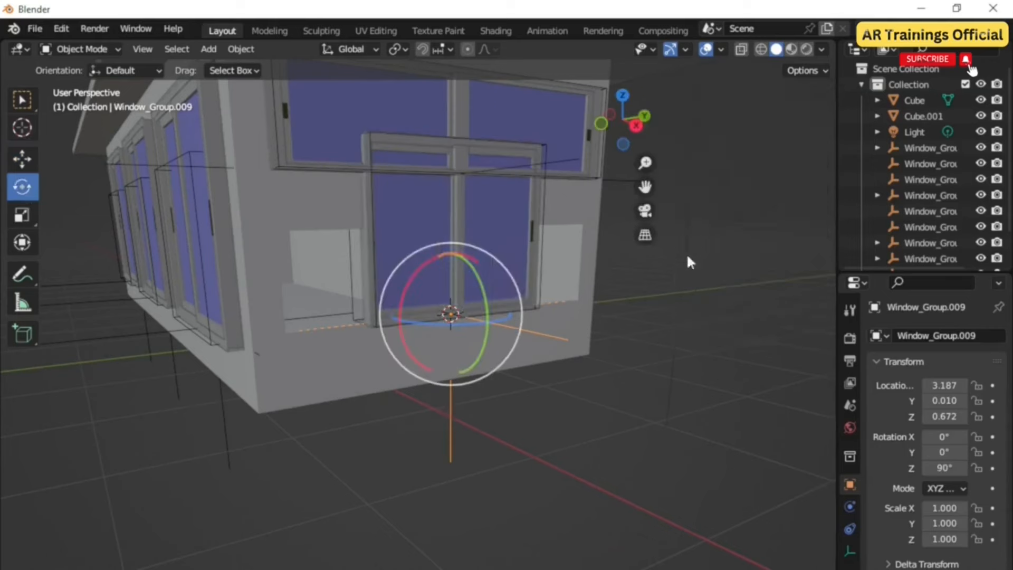
# Step: Scale the lower side-wall window along Z and Y so it fills its opening
pyautogui.click(30, 153)
pyautogui.press('s')
pyautogui.press('z')
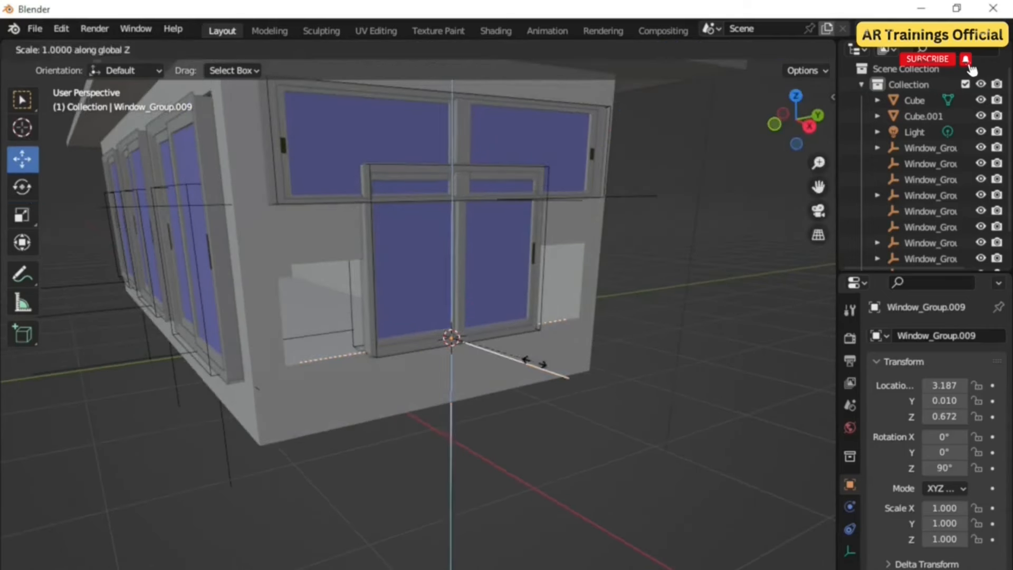
pyautogui.click(498, 323)
pyautogui.moveTo(497, 323); pyautogui.dragTo(554, 391, button='middle')
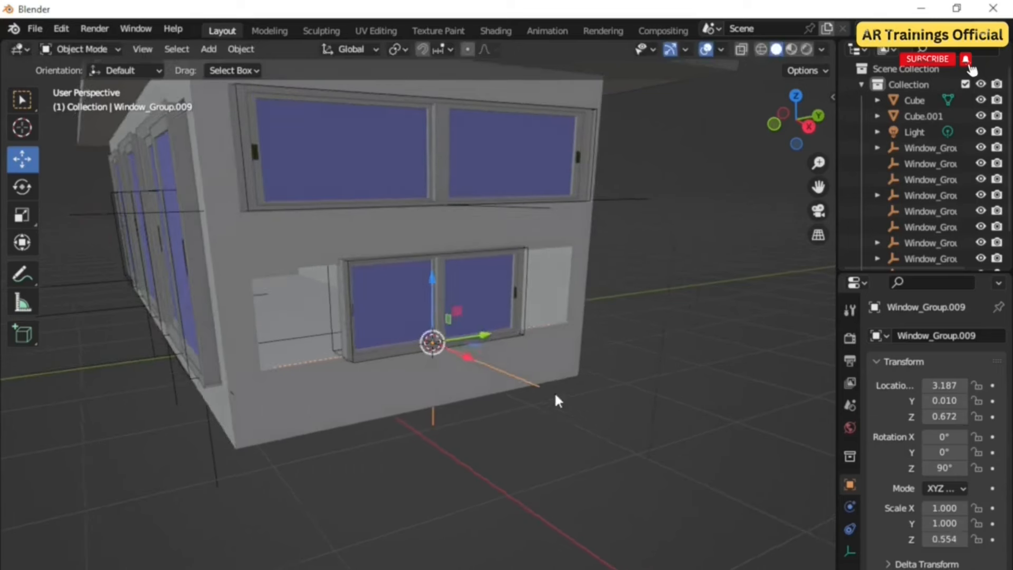
pyautogui.press('s')
pyautogui.press('y')
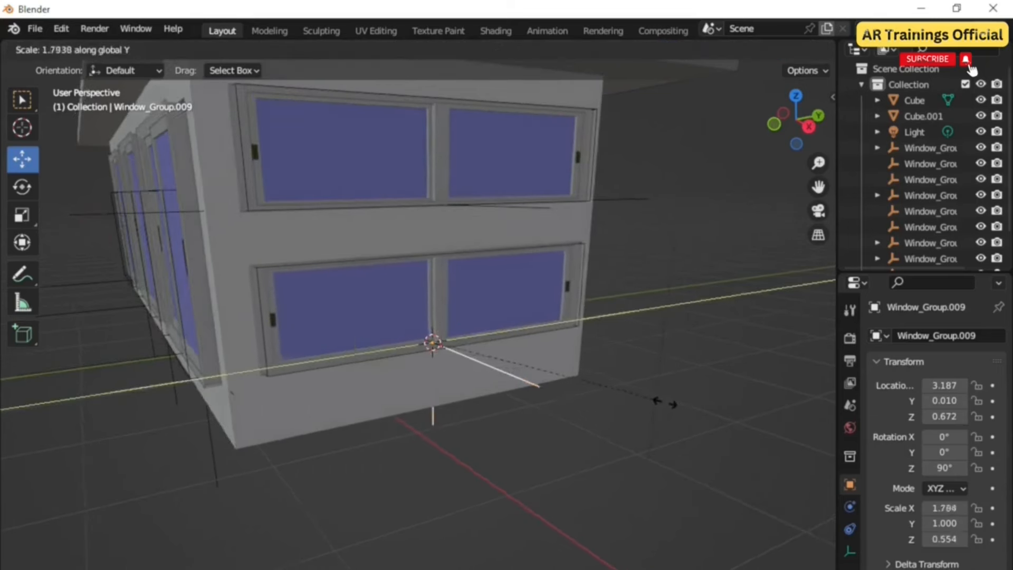
pyautogui.click(648, 430)
pyautogui.moveTo(648, 430); pyautogui.dragTo(563, 465, button='middle')
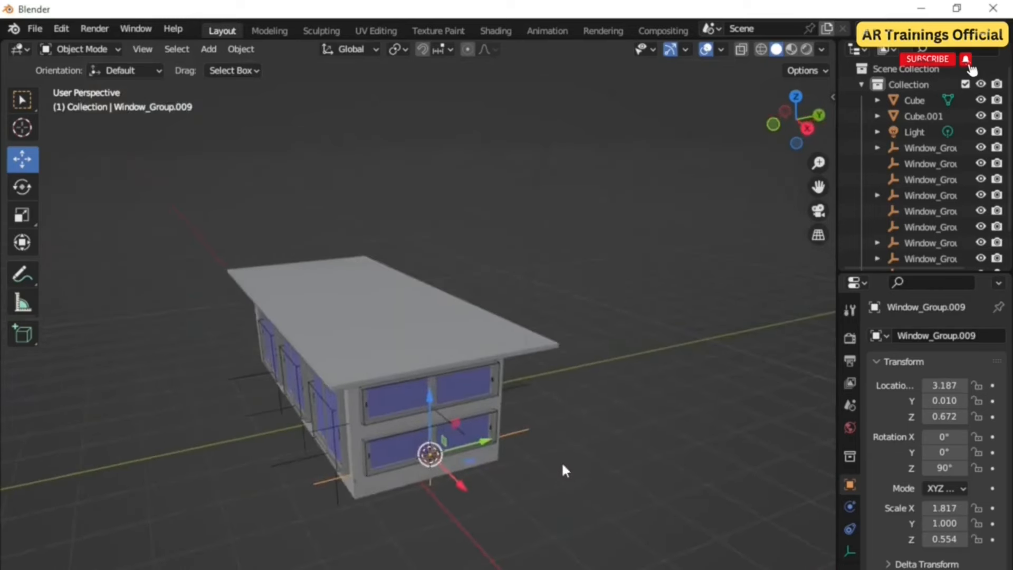
# Step: Move the roof slab aside off the building and select the building walls
pyautogui.scroll(5, 479, 419)
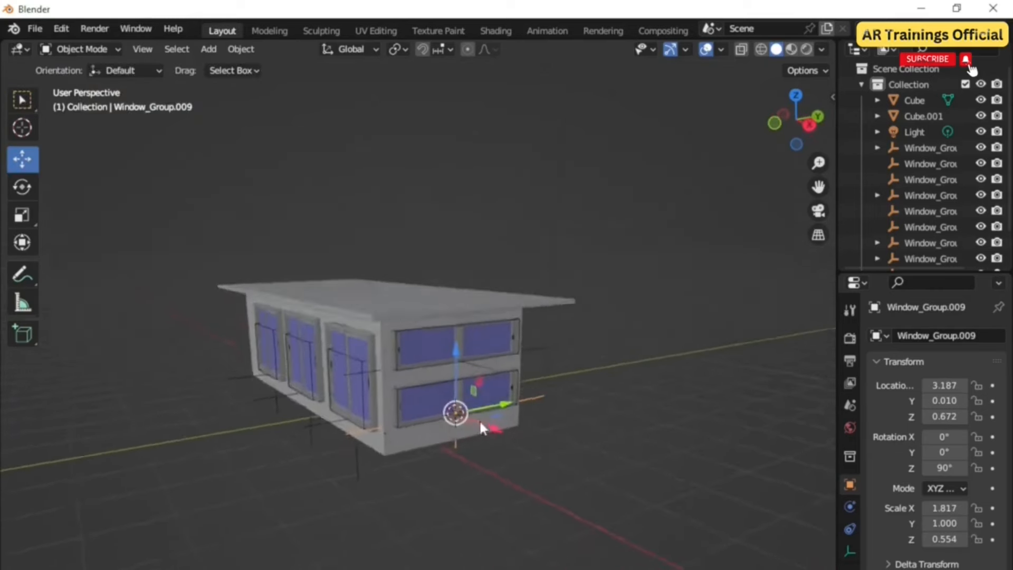
pyautogui.moveTo(461, 455); pyautogui.dragTo(410, 290, button='middle')
pyautogui.click(409, 291)
pyautogui.scroll(4, 407, 370)
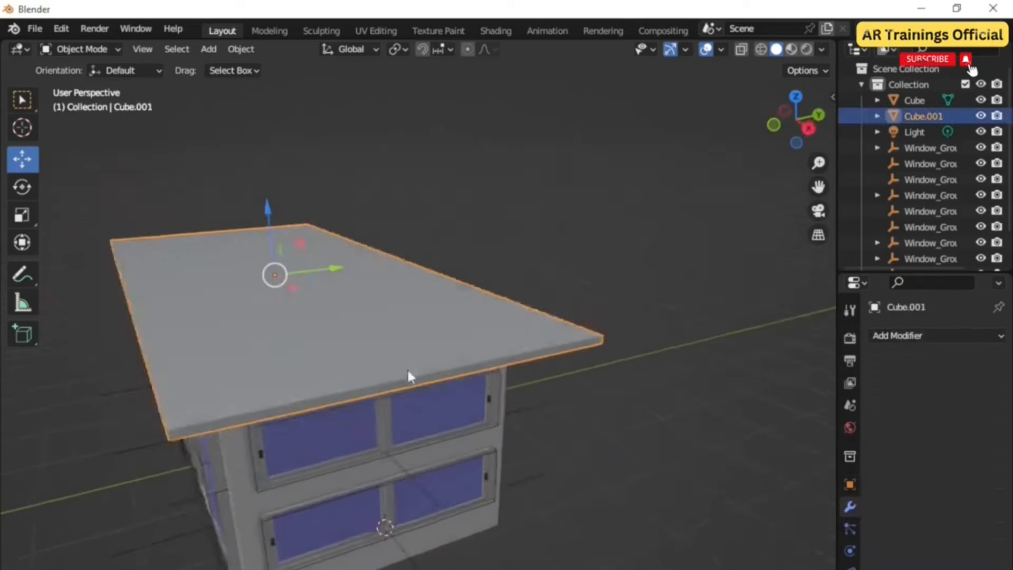
pyautogui.moveTo(321, 273); pyautogui.dragTo(563, 264)
pyautogui.moveTo(563, 265); pyautogui.dragTo(505, 422, button='middle')
pyautogui.moveTo(506, 426); pyautogui.dragTo(498, 433, button='middle')
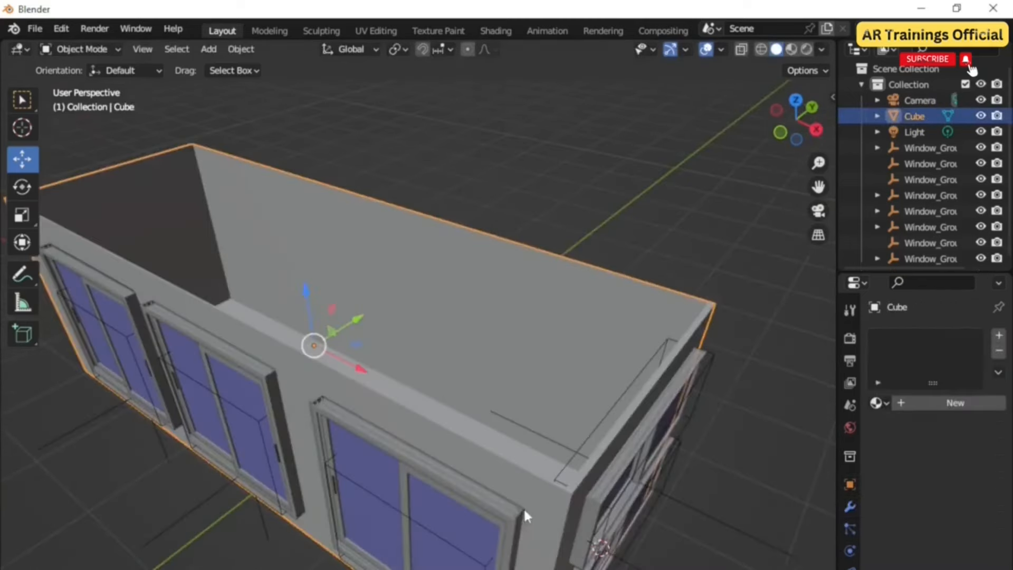
pyautogui.moveTo(524, 508); pyautogui.dragTo(528, 494, button='middle')
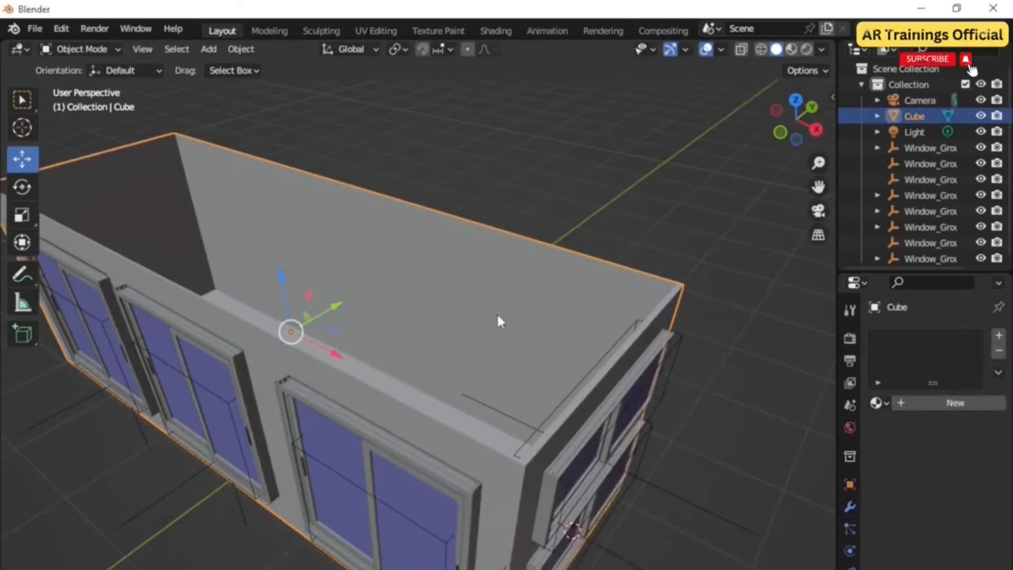
# Step: Add a new material slot to the walls and give its base color an Image Texture
pyautogui.click(948, 404)
pyautogui.click(999, 335)
pyautogui.click(943, 430)
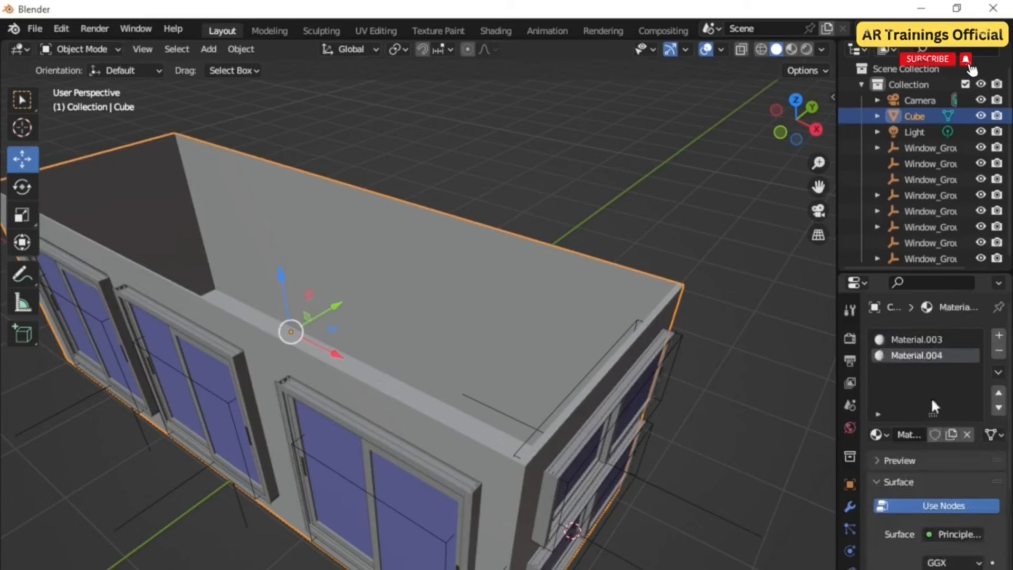
pyautogui.click(930, 569)
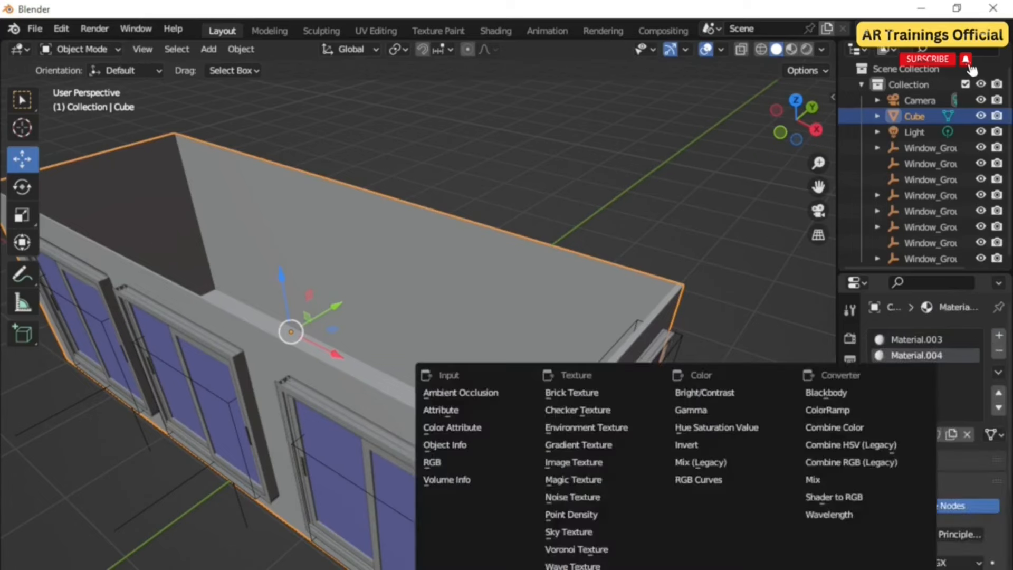
pyautogui.click(598, 466)
# Step: Open a bedroom interior JPEG from the Downloads folder as the texture image
pyautogui.click(971, 568)
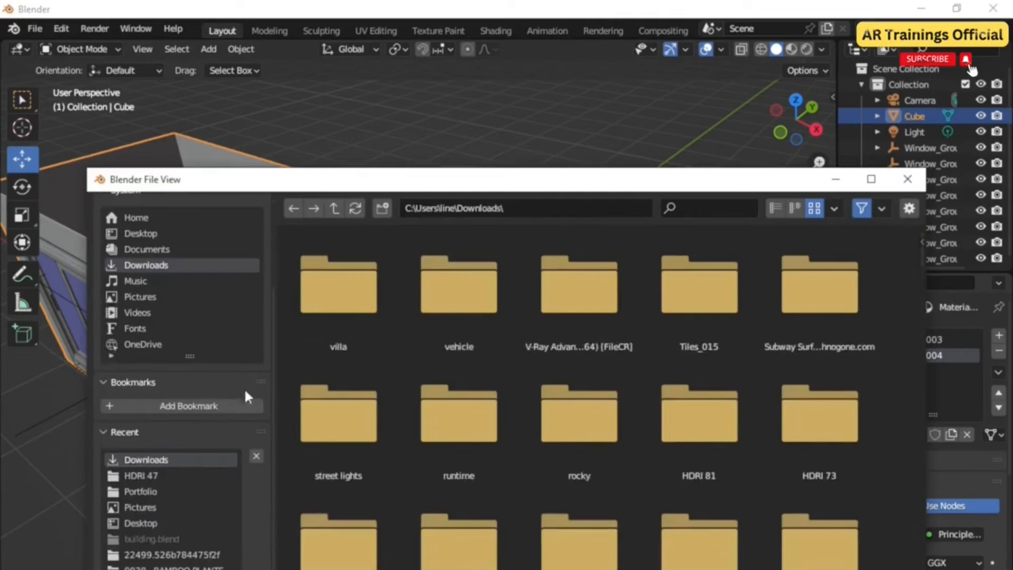
pyautogui.scroll(-20, 518, 392)
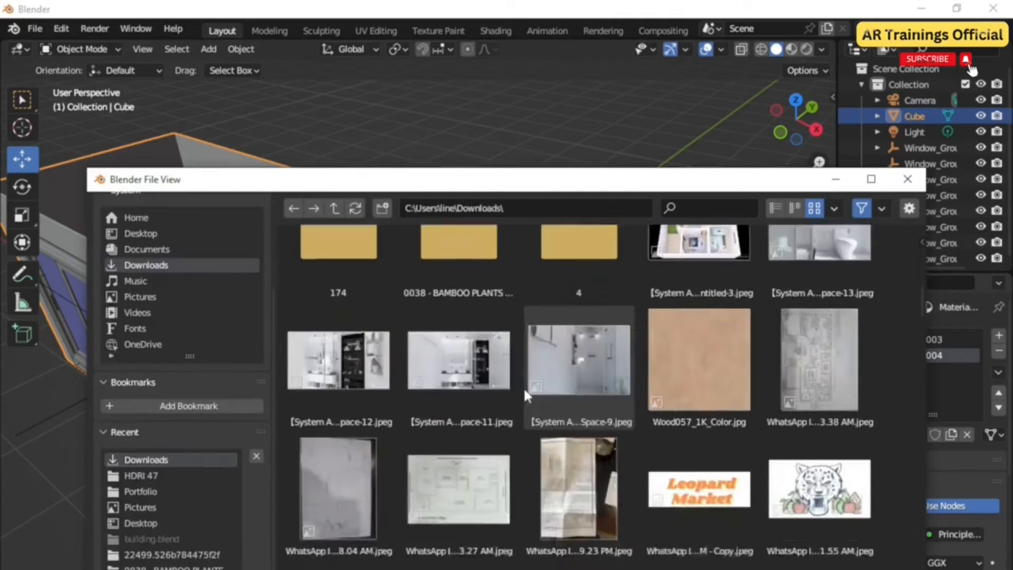
pyautogui.scroll(-3, 499, 398)
pyautogui.doubleClick(340, 398)
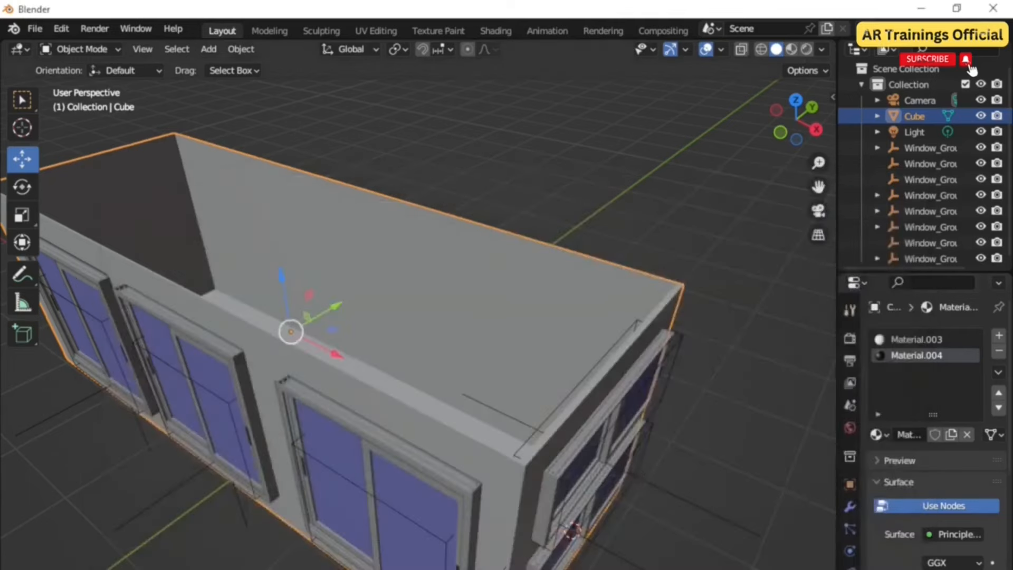
# Step: Assign the image material to the inner long wall face in Edit Mode and view it in Material Preview shading
pyautogui.click(74, 47)
pyautogui.click(91, 84)
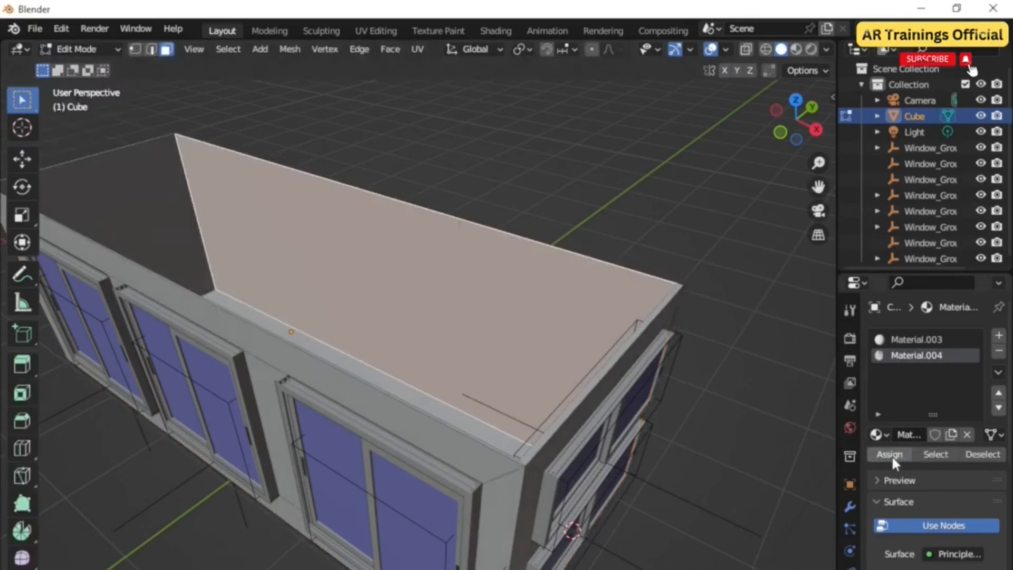
pyautogui.click(797, 51)
pyautogui.moveTo(550, 341)
pyautogui.mouseDown(button='middle')
pyautogui.moveTo(580, 317)
pyautogui.moveTo(496, 318)
pyautogui.mouseUp(button='middle')
pyautogui.scroll(2, 411, 320)
pyautogui.moveTo(410, 320); pyautogui.dragTo(488, 375, button='middle')
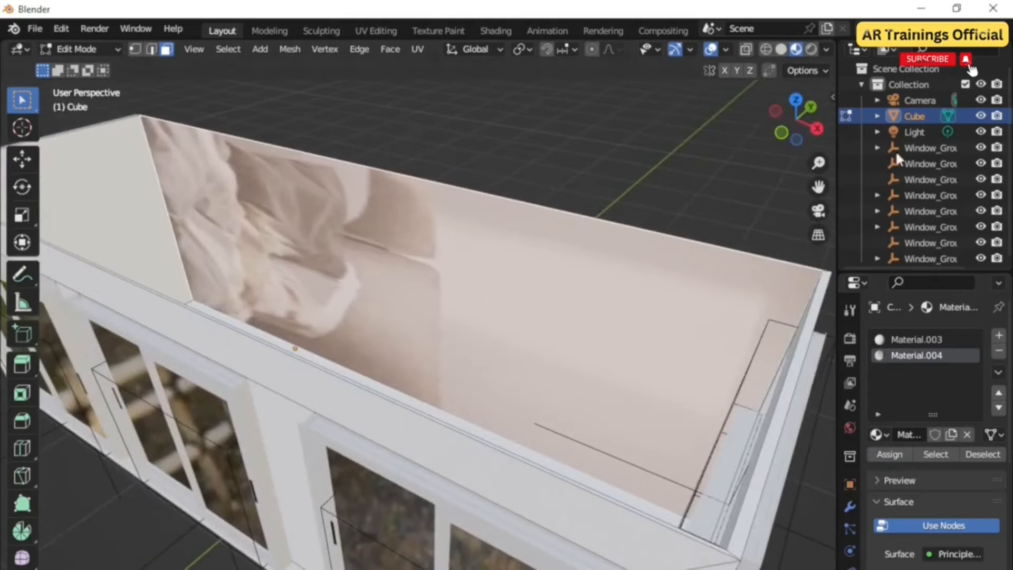
# Step: In the UV Editing workspace, move and scale the wall face's UVs to frame the picture wall of the bedroom image
pyautogui.click(849, 340)
pyautogui.scroll(-2, 332, 69)
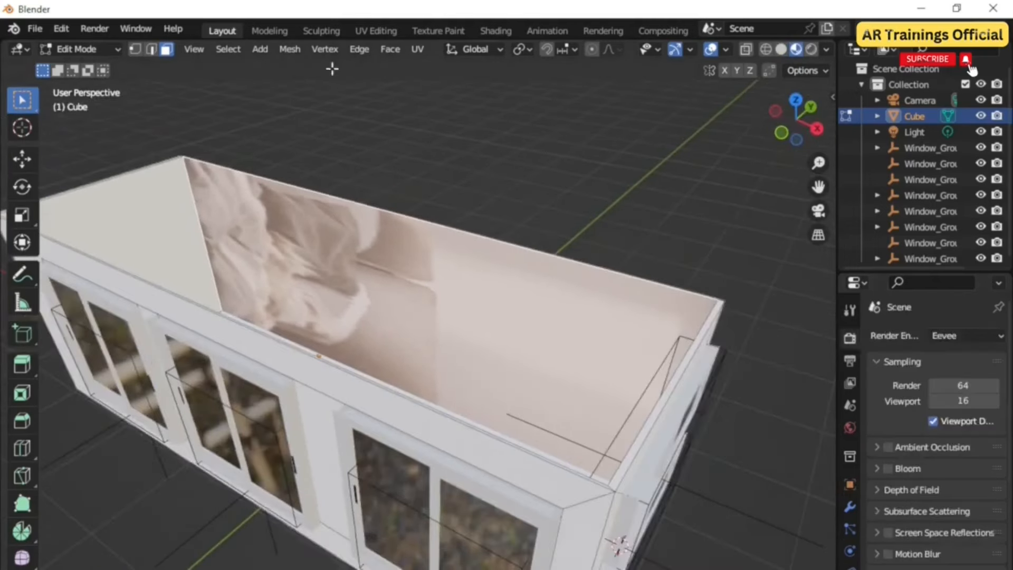
pyautogui.click(374, 31)
pyautogui.moveTo(404, 354); pyautogui.dragTo(24, 327)
pyautogui.click(820, 49)
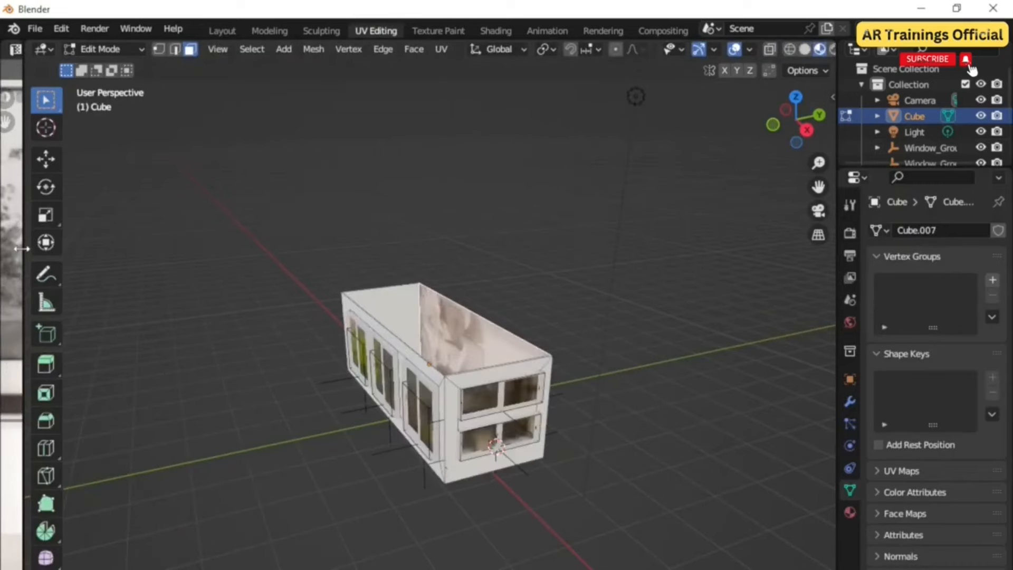
pyautogui.moveTo(22, 249); pyautogui.dragTo(287, 291)
pyautogui.scroll(5, 565, 378)
pyautogui.moveTo(565, 378); pyautogui.dragTo(632, 413, button='middle')
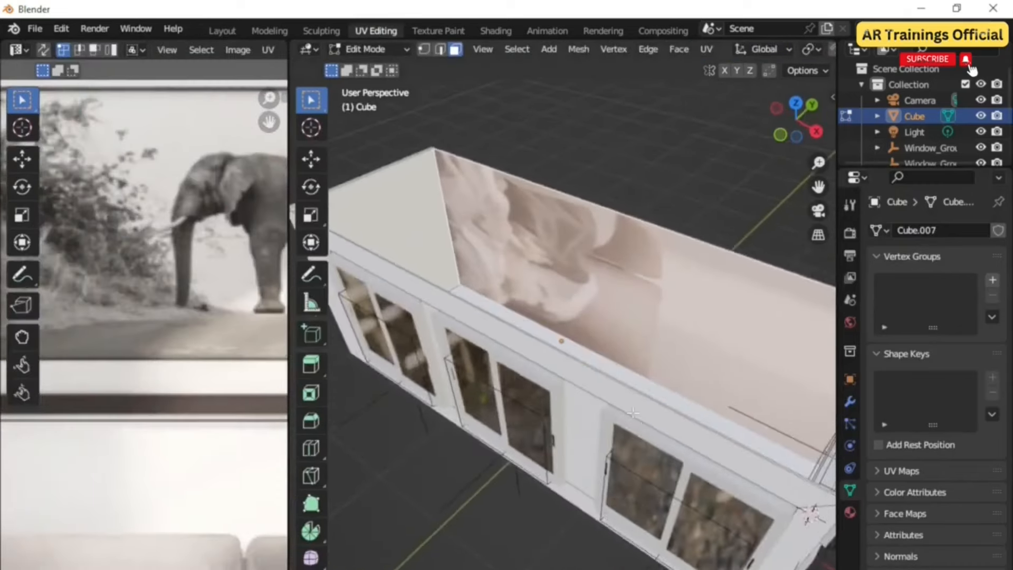
pyautogui.scroll(-3, 633, 413)
pyautogui.scroll(-4, 188, 373)
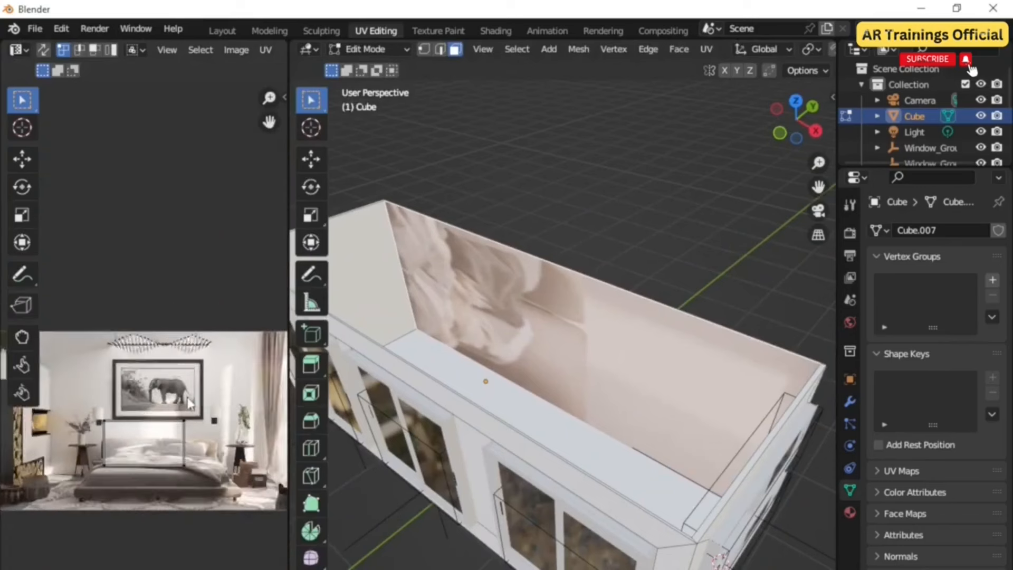
pyautogui.scroll(-1, 189, 404)
pyautogui.scroll(-1, 156, 467)
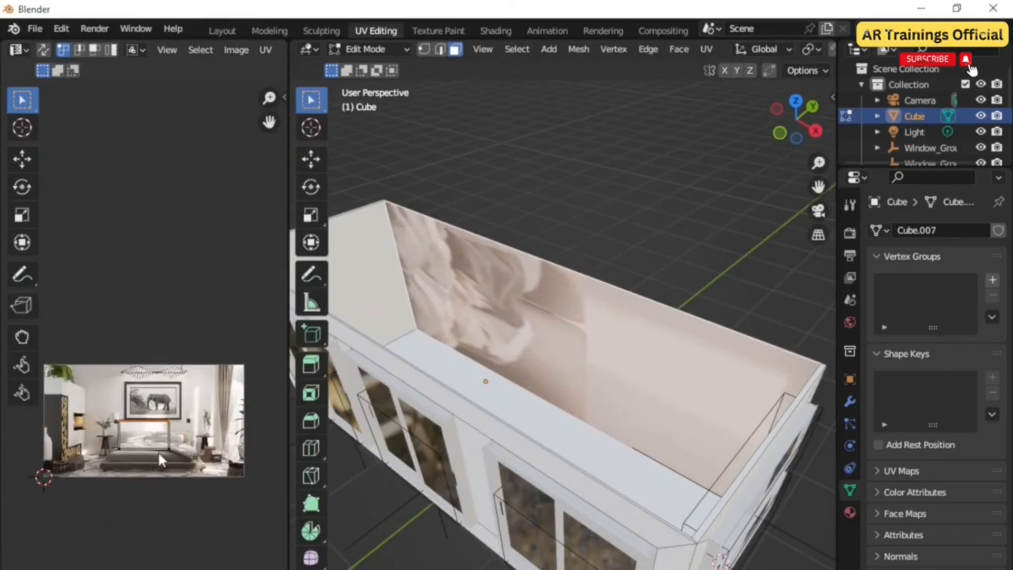
pyautogui.scroll(2, 138, 467)
pyautogui.moveTo(217, 440); pyautogui.dragTo(81, 392)
pyautogui.click(21, 158)
pyautogui.moveTo(143, 390); pyautogui.dragTo(144, 283)
pyautogui.scroll(-1, 166, 407)
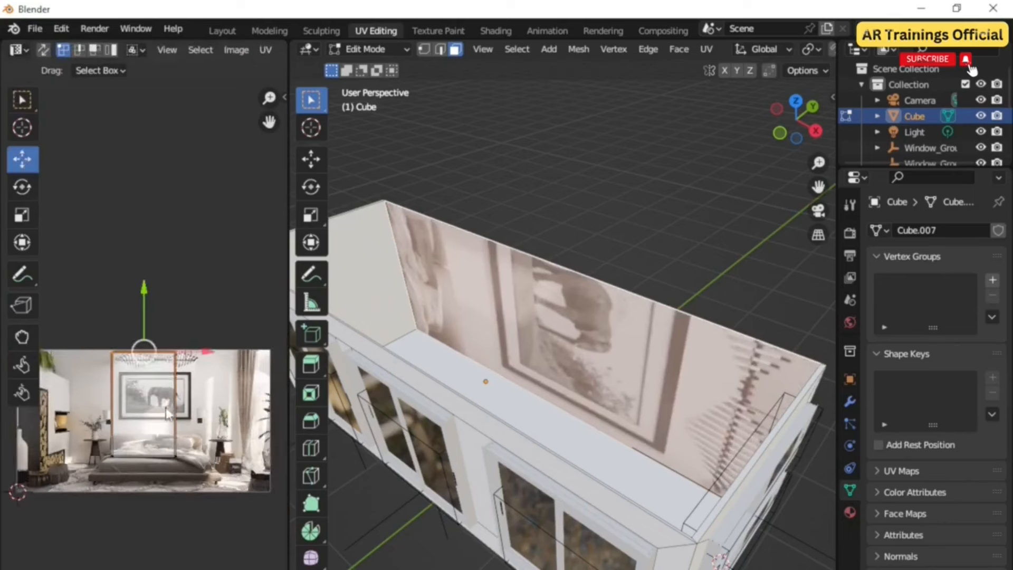
pyautogui.scroll(-1, 166, 407)
pyautogui.click(168, 450)
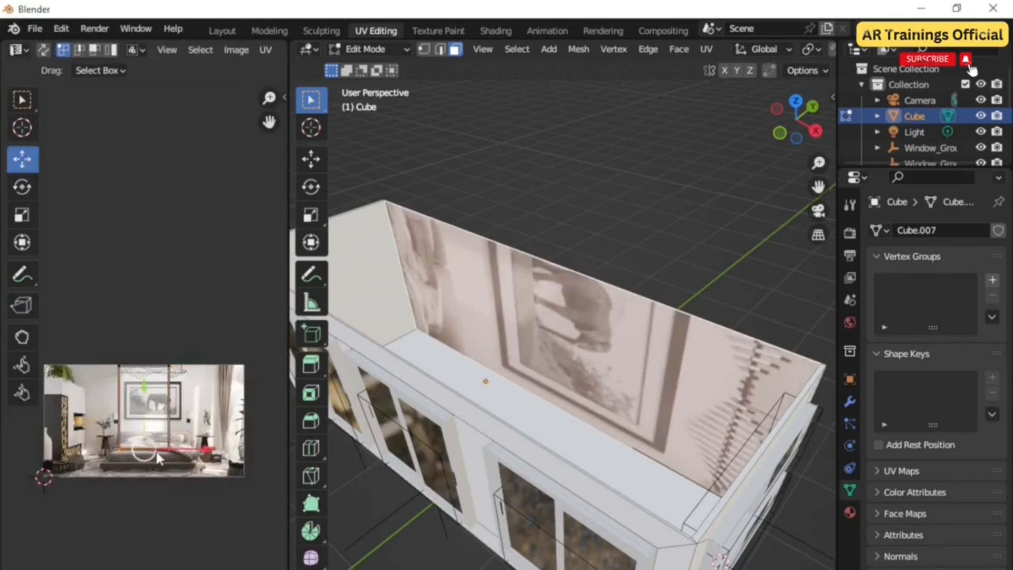
pyautogui.moveTo(143, 428); pyautogui.dragTo(166, 456)
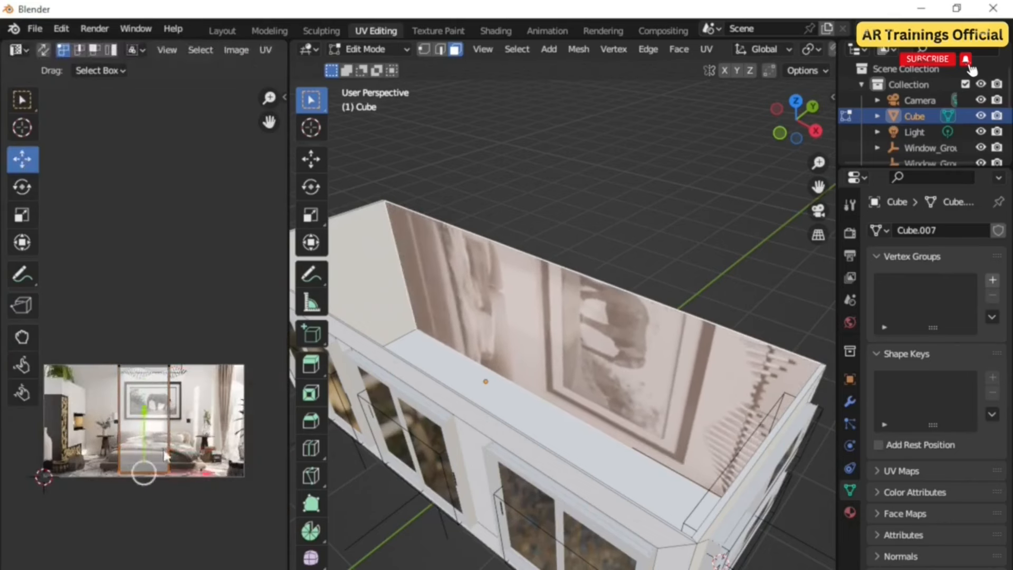
pyautogui.moveTo(199, 518); pyautogui.dragTo(163, 328)
pyautogui.moveTo(232, 420); pyautogui.dragTo(2, 471)
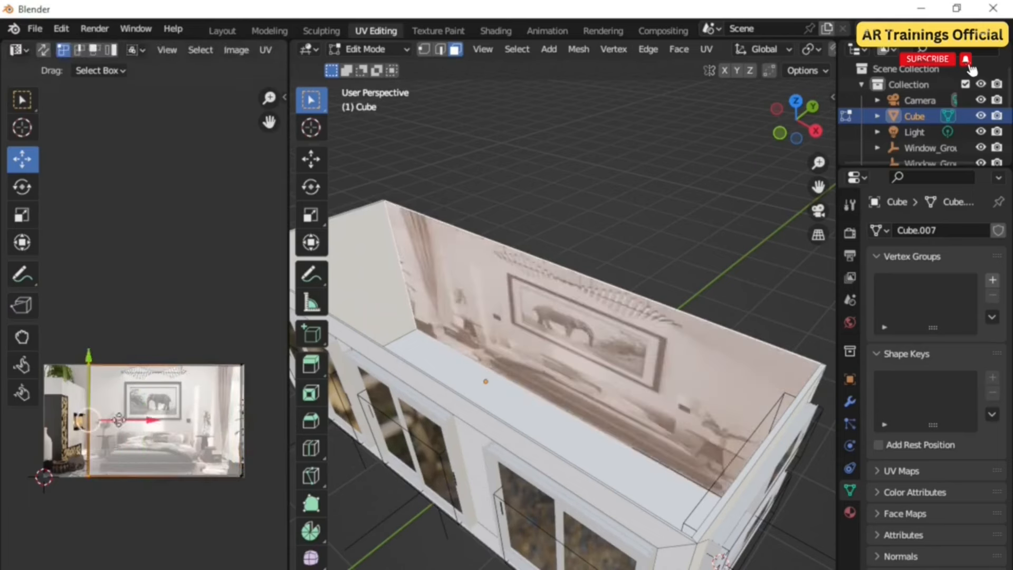
pyautogui.moveTo(127, 421); pyautogui.dragTo(84, 421)
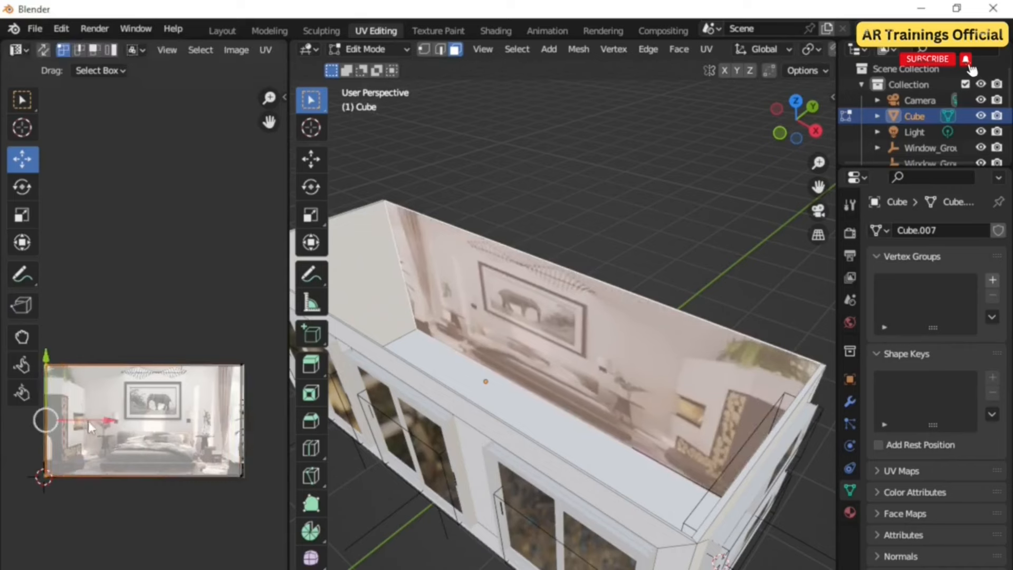
# Step: Return to Layout, add an Area light and move it along X into the building
pyautogui.click(232, 30)
pyautogui.scroll(4, 511, 435)
pyautogui.moveTo(464, 421); pyautogui.dragTo(491, 441, button='middle')
pyautogui.scroll(-5, 442, 406)
pyautogui.scroll(2, 420, 373)
pyautogui.moveTo(434, 409); pyautogui.dragTo(363, 390, button='middle')
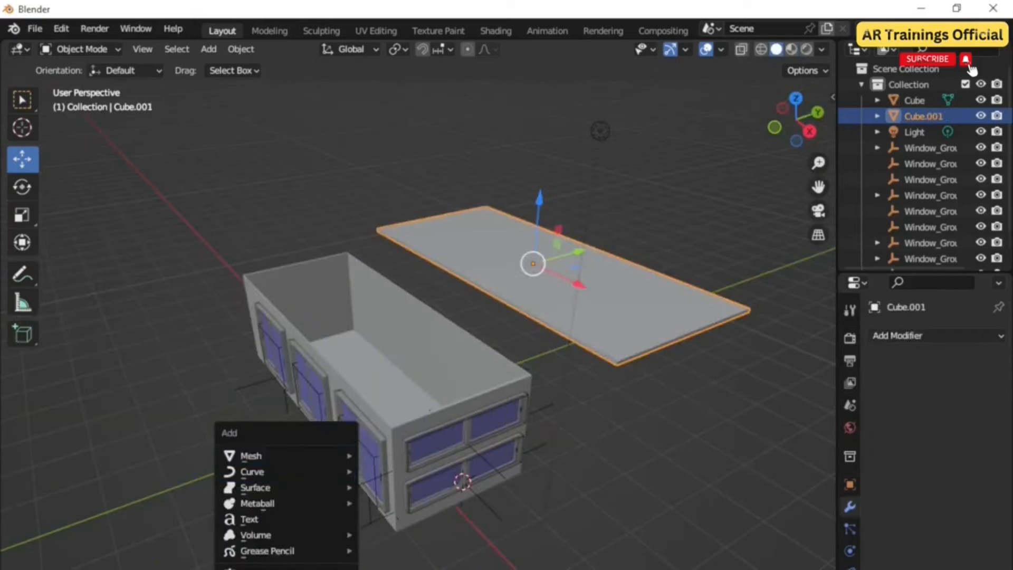
pyautogui.click(470, 569)
pyautogui.moveTo(492, 550); pyautogui.dragTo(525, 523, button='middle')
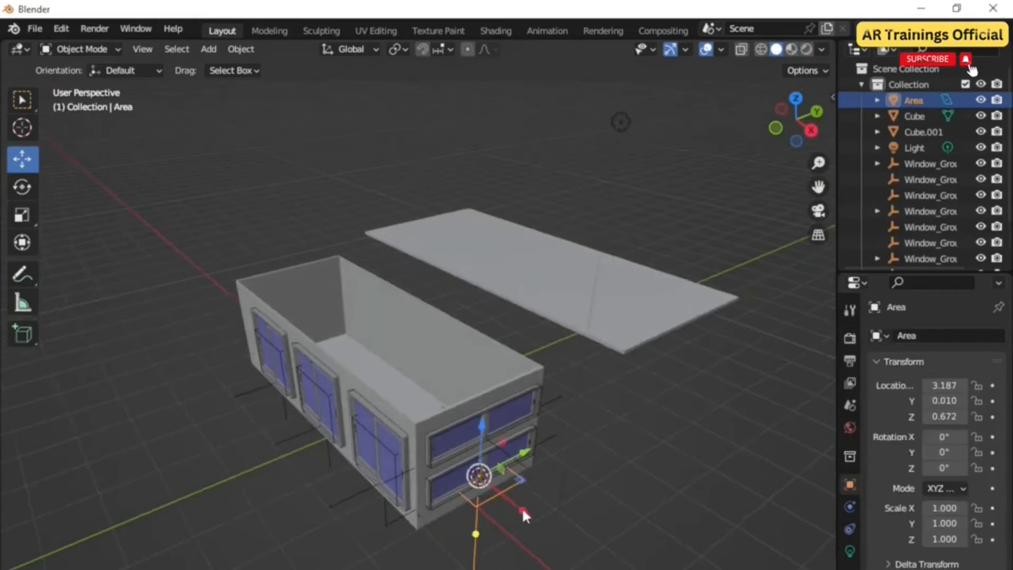
pyautogui.press('g')
pyautogui.press('x')
pyautogui.click(413, 419)
pyautogui.scroll(5, 404, 422)
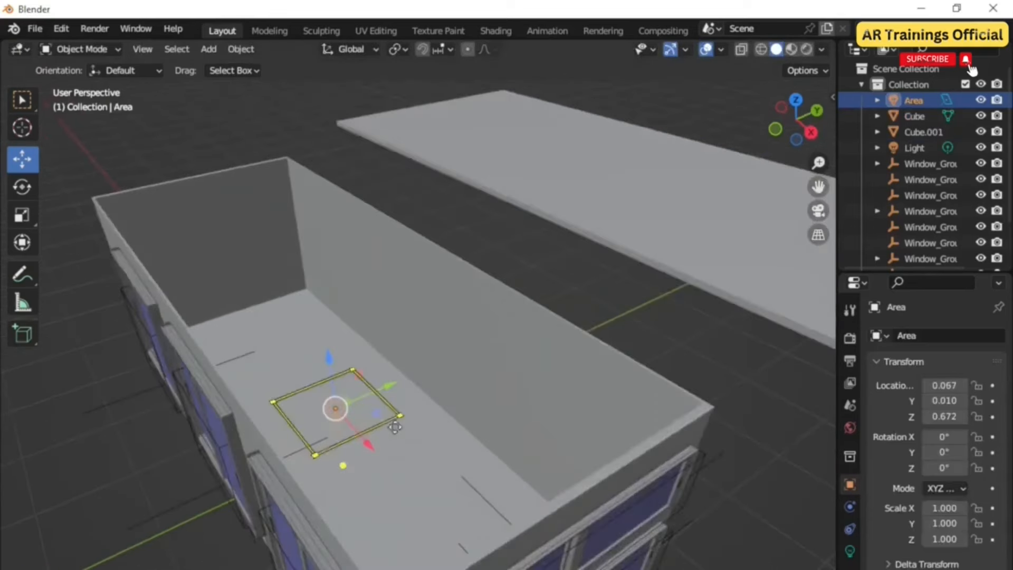
pyautogui.moveTo(394, 427); pyautogui.dragTo(416, 474, button='middle')
# Step: Scale the Area light along X and Y to cover the building's interior
pyautogui.press('s')
pyautogui.press('x')
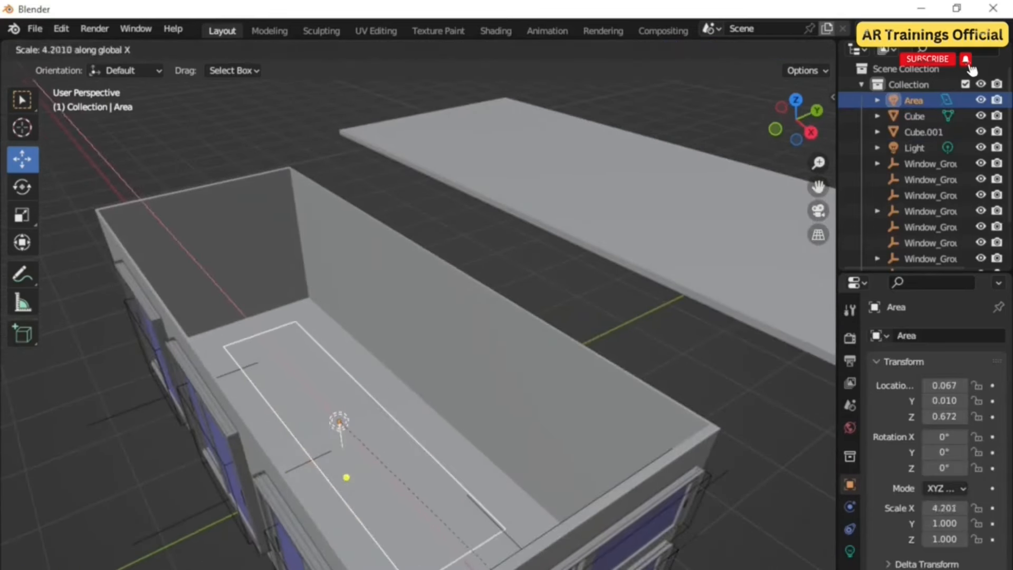
pyautogui.click(631, 58)
pyautogui.scroll(-1, 476, 275)
pyautogui.moveTo(488, 377); pyautogui.dragTo(516, 427, button='middle')
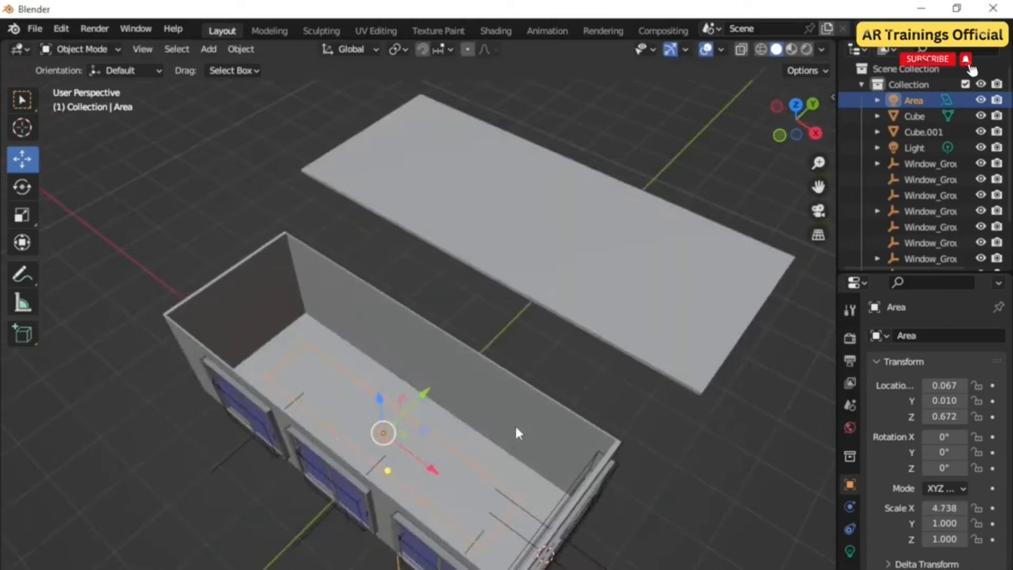
pyautogui.press('s')
pyautogui.press('x')
pyautogui.click(531, 438)
pyautogui.press('s')
pyautogui.press('y')
pyautogui.click(566, 382)
pyautogui.moveTo(565, 382); pyautogui.dragTo(444, 412, button='middle')
# Step: Raise the Area light 1.4 m along Z and set its power to 50 W
pyautogui.press('g')
pyautogui.press('z')
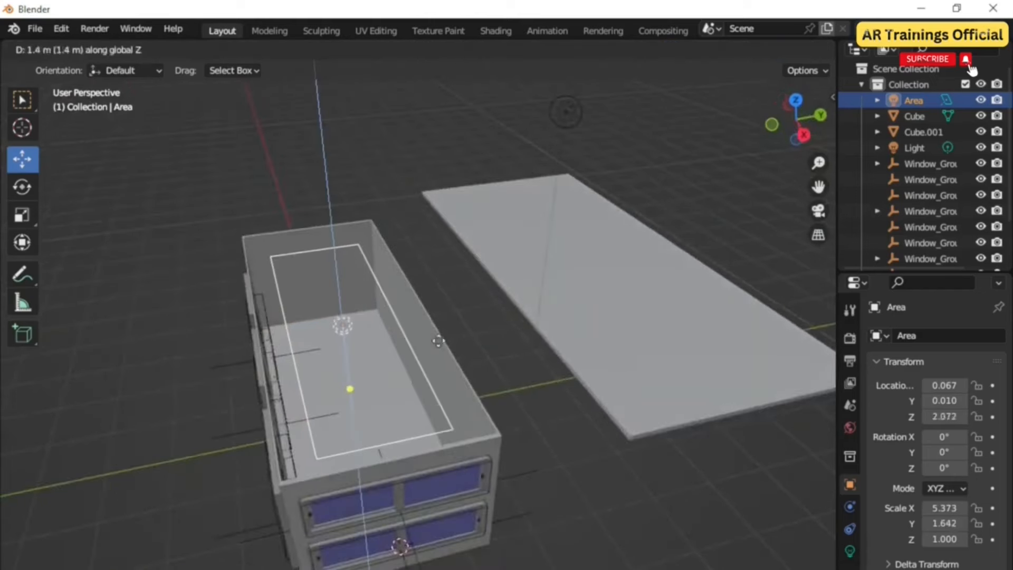
pyautogui.click(437, 405)
pyautogui.moveTo(437, 406); pyautogui.dragTo(475, 396, button='middle')
pyautogui.click(850, 551)
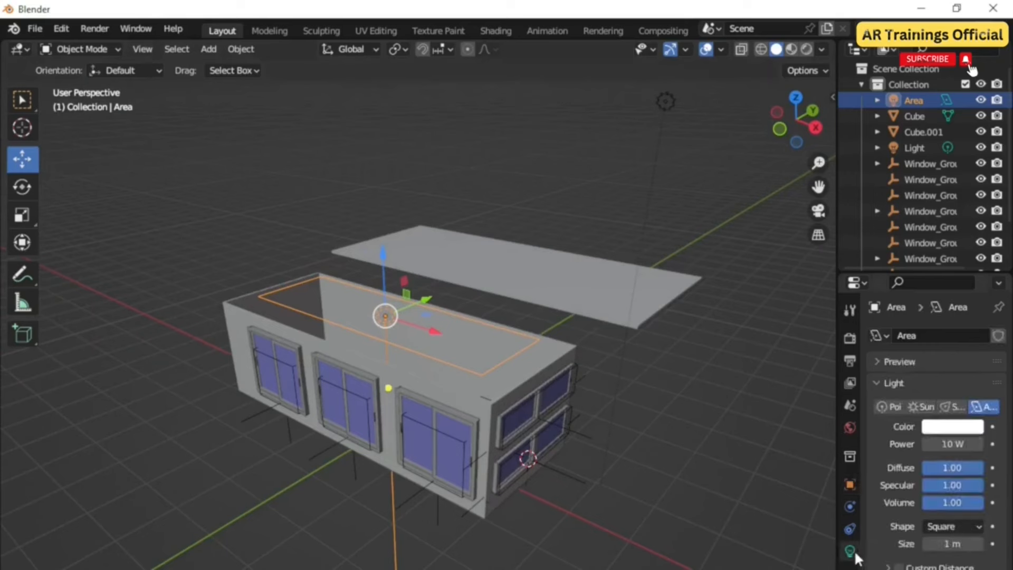
pyautogui.click(967, 444)
pyautogui.write('50')
pyautogui.press('Return')
pyautogui.scroll(3, 563, 512)
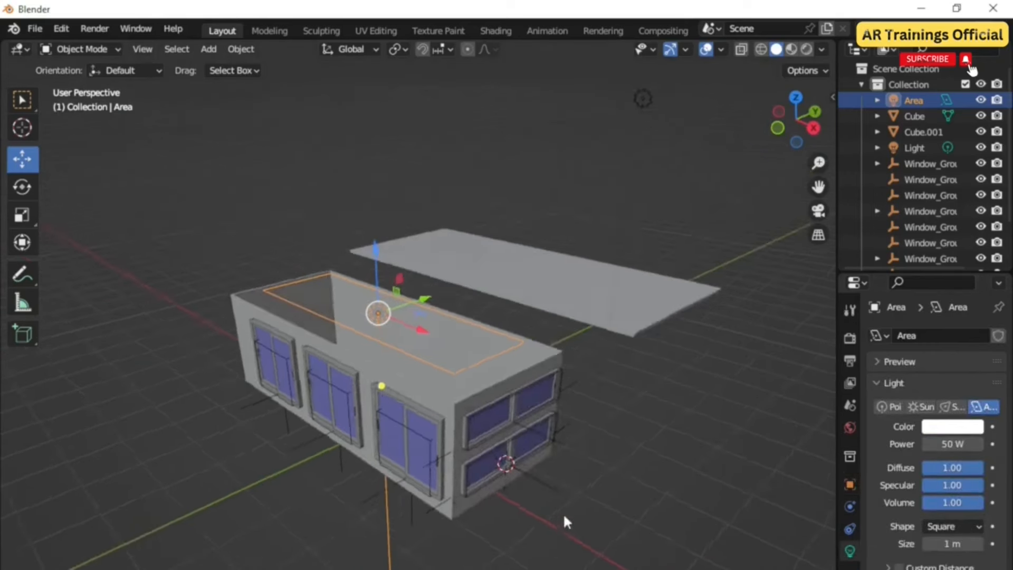
pyautogui.moveTo(457, 412)
pyautogui.mouseDown(button='middle')
pyautogui.moveTo(464, 392)
pyautogui.moveTo(454, 406)
pyautogui.mouseUp(button='middle')
pyautogui.press('g')
pyautogui.press('z')
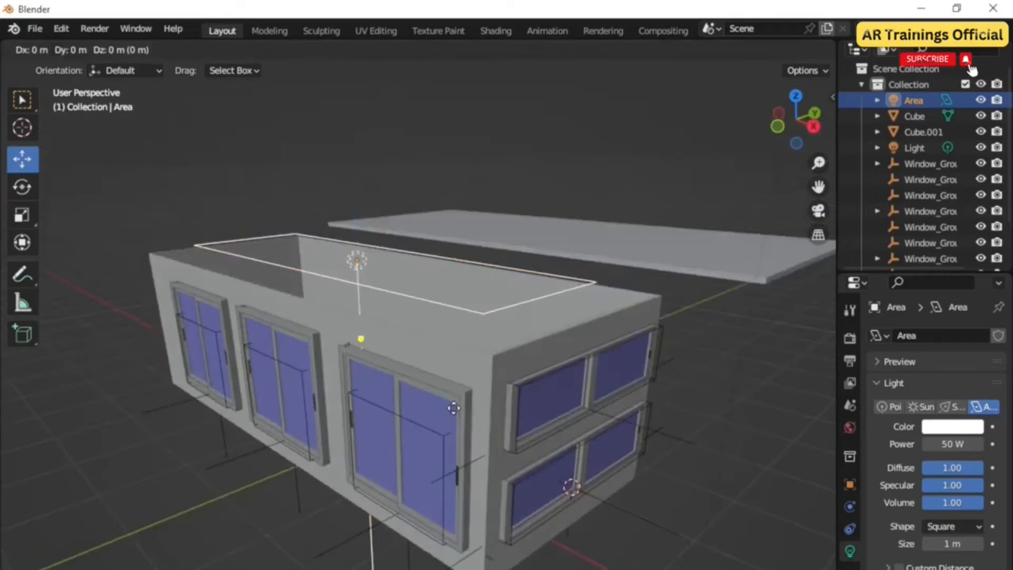
pyautogui.click(455, 426)
pyautogui.moveTo(549, 404); pyautogui.dragTo(513, 412, button='middle')
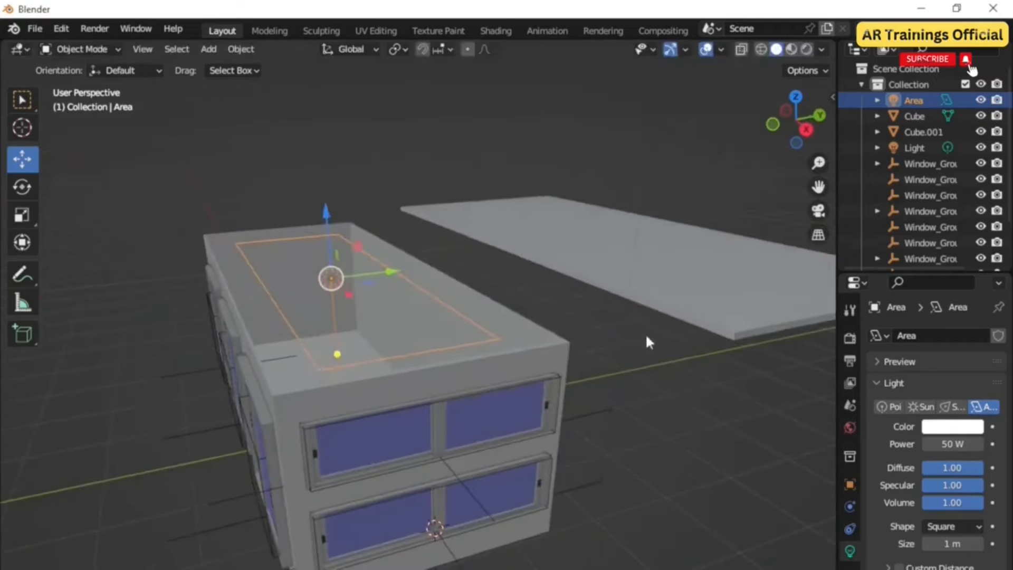
# Step: Move the roof slab back onto the building and select all the objects
pyautogui.click(652, 290)
pyautogui.keyDown('shift'); pyautogui.moveTo(642, 441); pyautogui.dragTo(558, 470, button='middle'); pyautogui.keyUp('shift')
pyautogui.moveTo(634, 502); pyautogui.dragTo(233, 295)
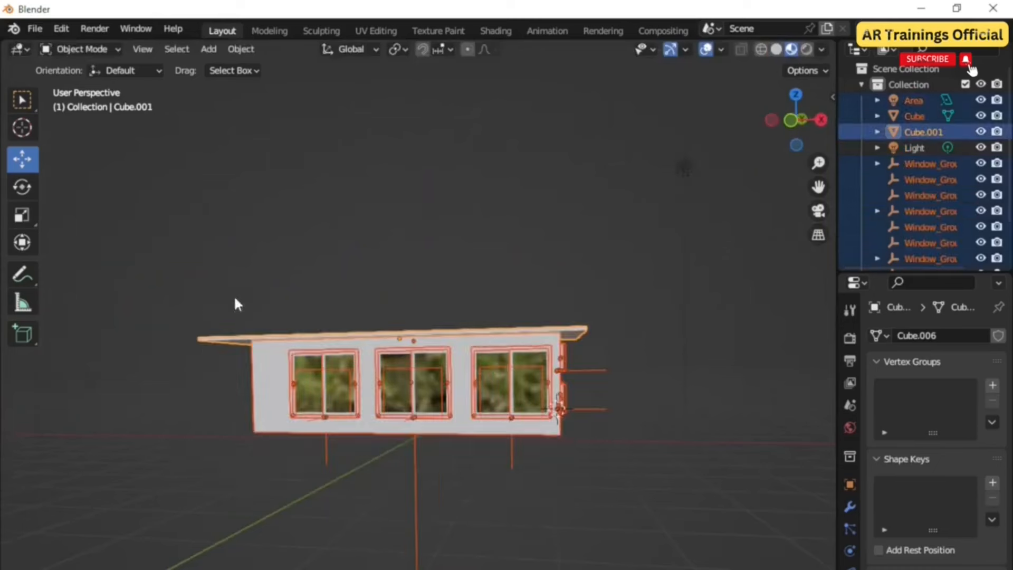
pyautogui.moveTo(430, 489); pyautogui.dragTo(435, 467, button='middle')
pyautogui.moveTo(451, 471); pyautogui.dragTo(426, 470, button='middle')
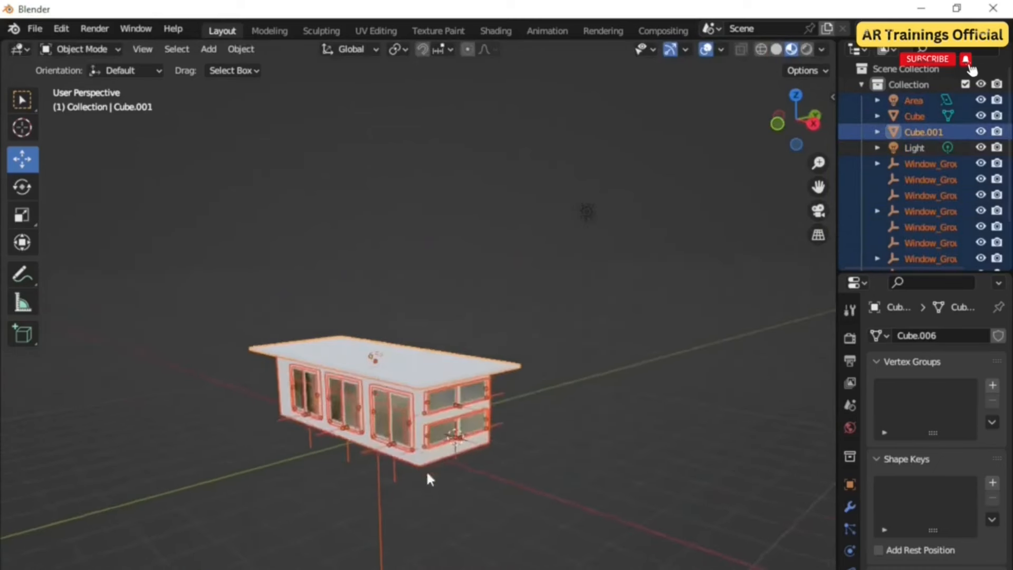
# Step: Duplicate the building and move the copy about 2 m up along Z to form a second floor
pyautogui.scroll(3, 426, 469)
pyautogui.hotkey('shift', 'd')
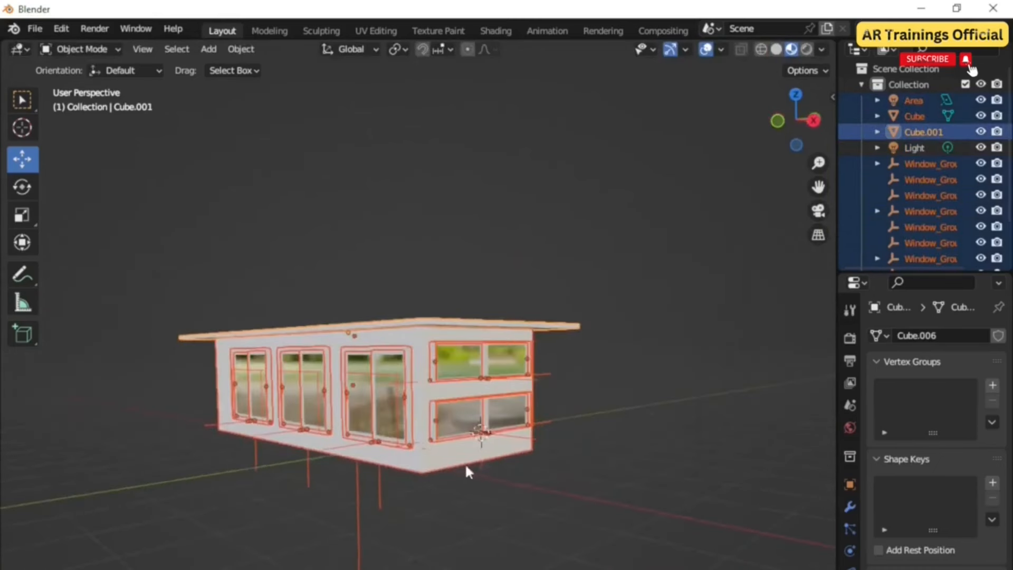
pyautogui.press('z')
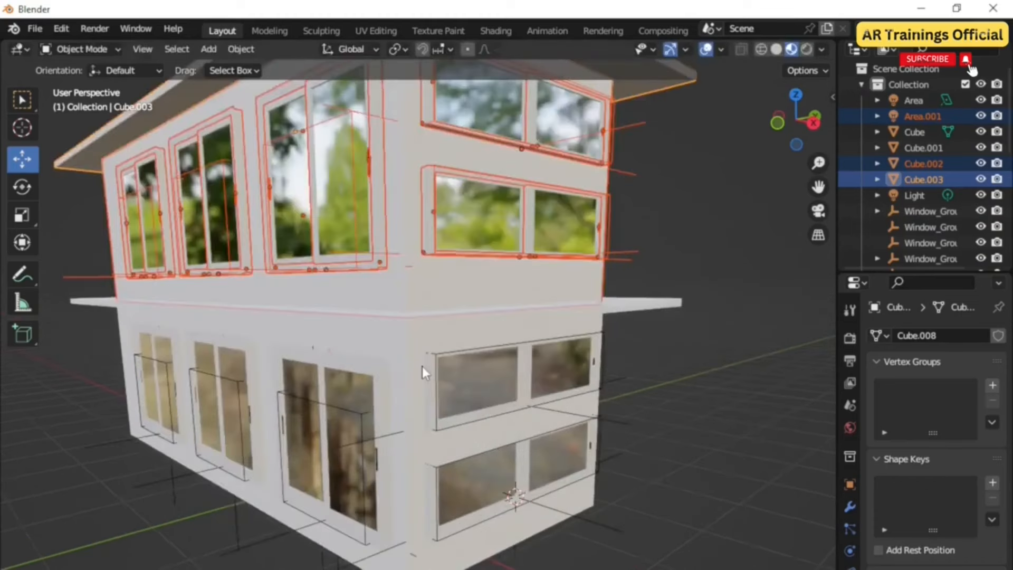
pyautogui.press('g')
pyautogui.press('z')
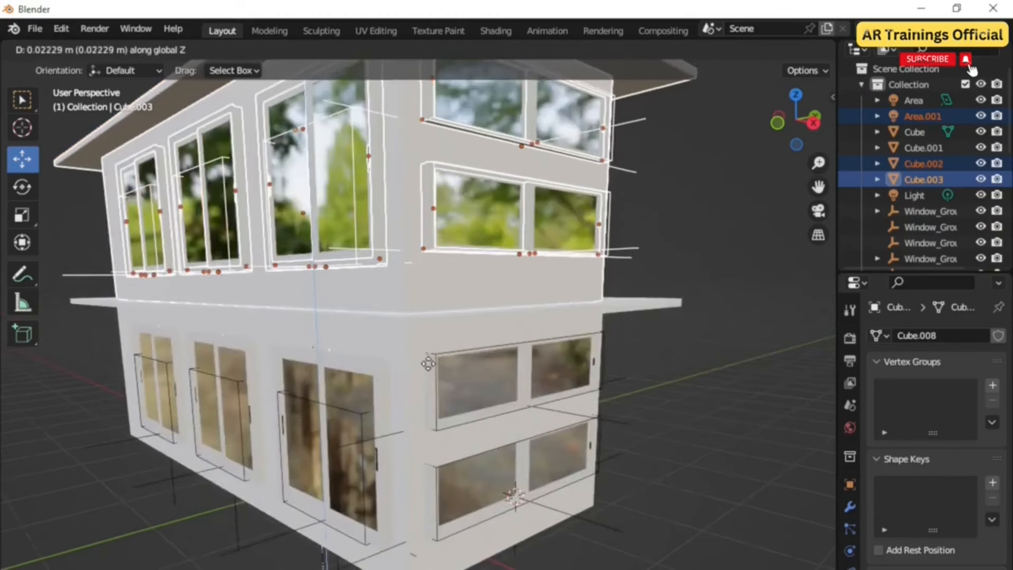
pyautogui.click(426, 362)
pyautogui.scroll(-4, 430, 385)
pyautogui.moveTo(430, 387); pyautogui.dragTo(446, 402, button='middle')
pyautogui.scroll(-2, 446, 402)
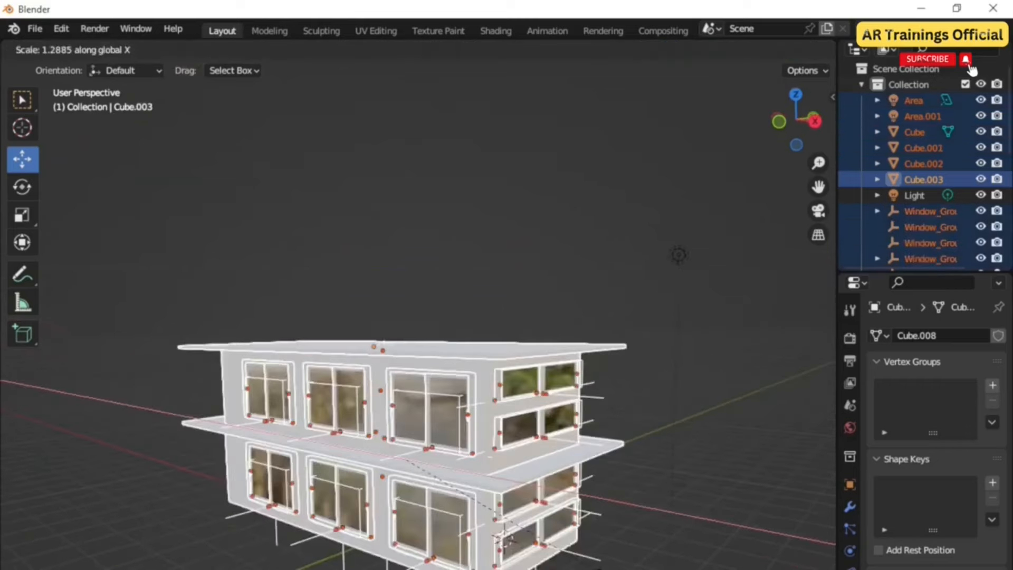
pyautogui.press('Return')
# Step: Duplicate the two floors and raise the copies along Z to stack two more floors on top
pyautogui.hotkey('shift', 'd')
pyautogui.press('z')
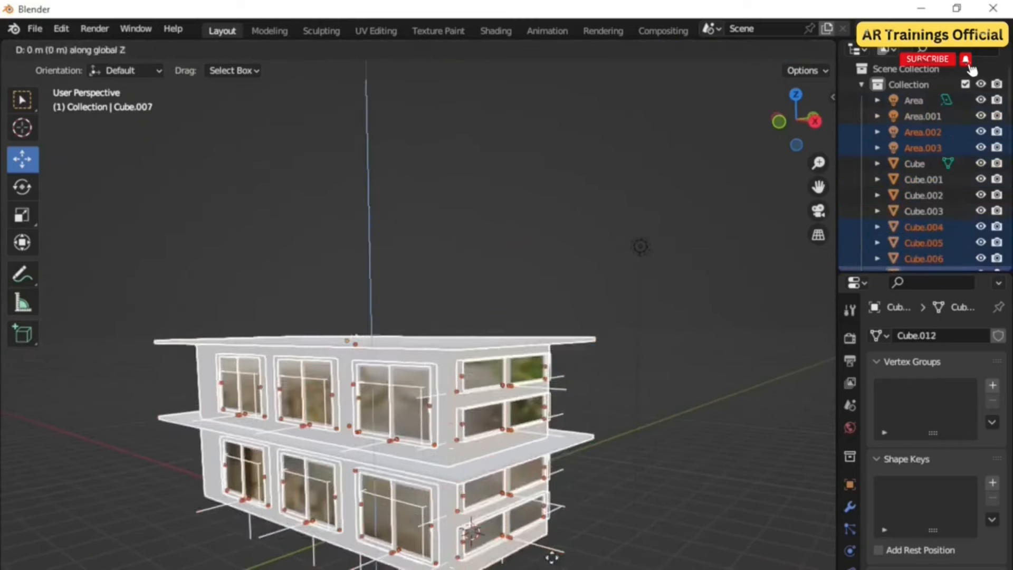
pyautogui.click(484, 420)
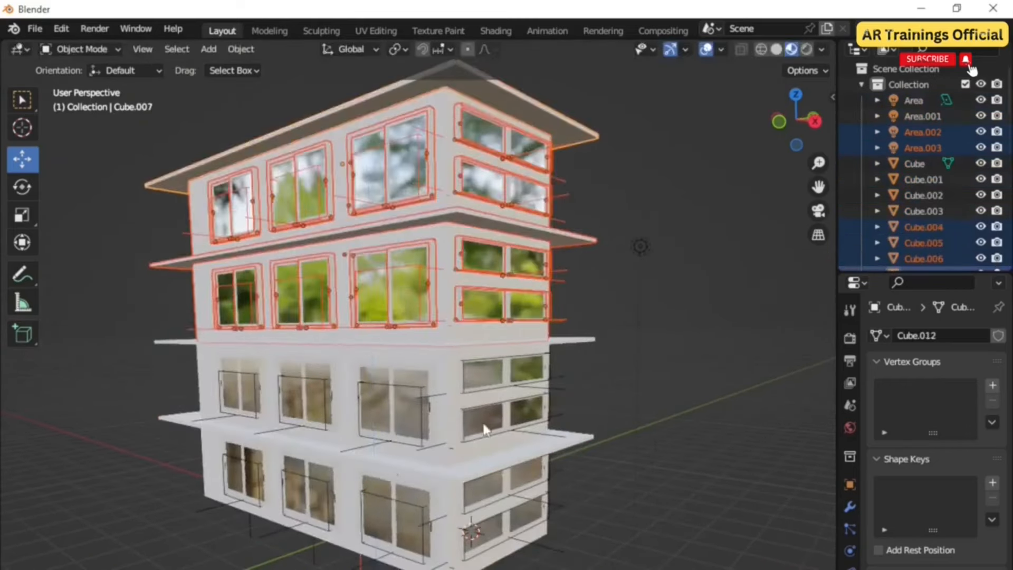
# Step: Scale the selected upper floors along Y and then along X
pyautogui.scroll(-3, 483, 438)
pyautogui.press('s')
pyautogui.press('y')
pyautogui.click(591, 422)
pyautogui.moveTo(559, 470); pyautogui.dragTo(512, 481, button='middle')
pyautogui.press('s')
pyautogui.press('x')
pyautogui.click(596, 486)
# Step: Select all objects, duplicate the four floors and raise the copies along Z on top
pyautogui.press('a')
pyautogui.moveTo(153, 328); pyautogui.dragTo(506, 485, button='middle')
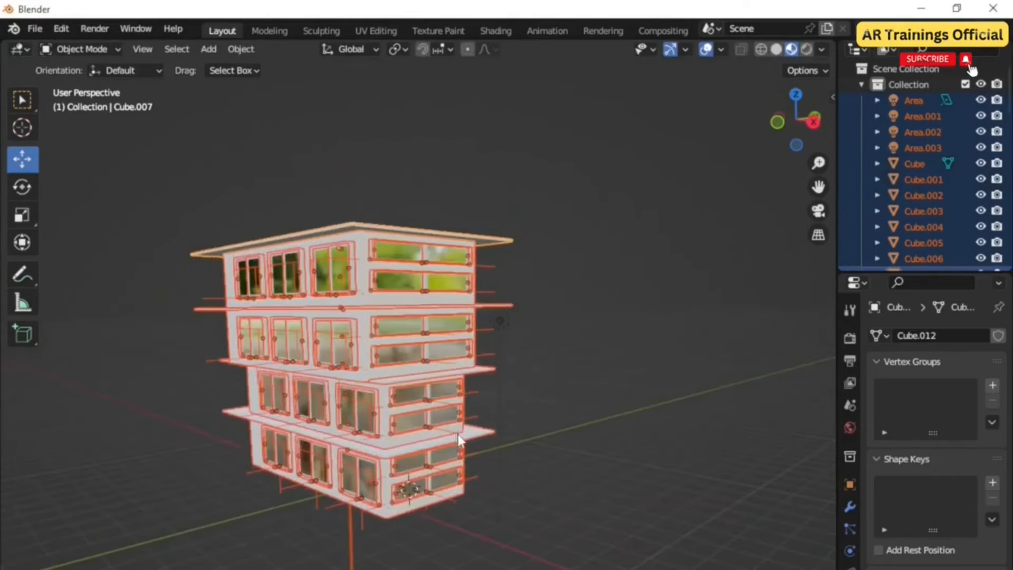
pyautogui.hotkey('shift', 'd')
pyautogui.press('z')
pyautogui.click(465, 160)
# Step: Add a cube mesh at the base of the building
pyautogui.keyDown('shift'); pyautogui.moveTo(483, 395); pyautogui.dragTo(563, 483, button='middle'); pyautogui.keyUp('shift')
pyautogui.moveTo(559, 441); pyautogui.dragTo(508, 454, button='middle')
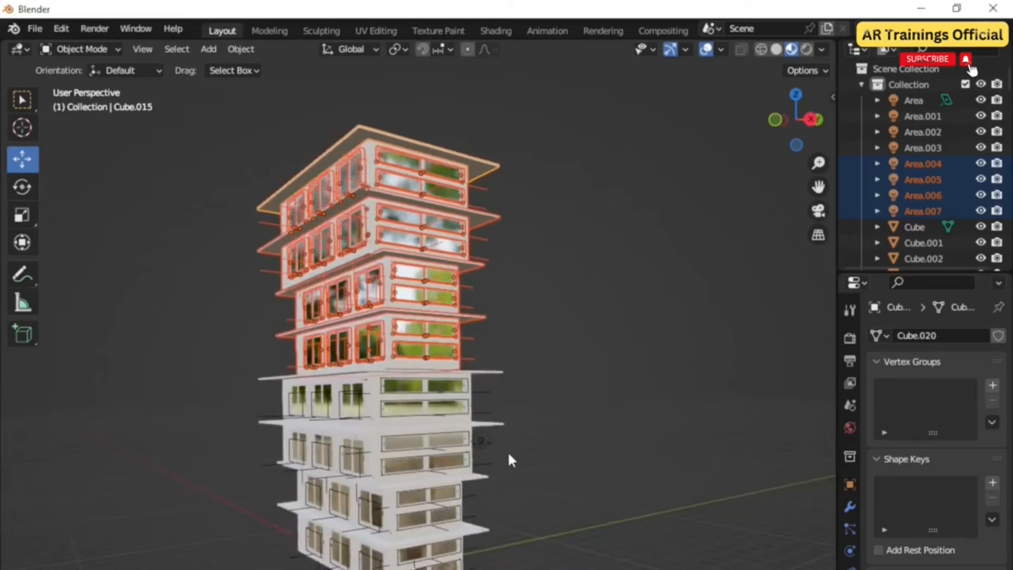
pyautogui.moveTo(503, 496)
pyautogui.mouseDown(button='middle')
pyautogui.moveTo(468, 501)
pyautogui.moveTo(504, 512)
pyautogui.moveTo(496, 475)
pyautogui.mouseUp(button='middle')
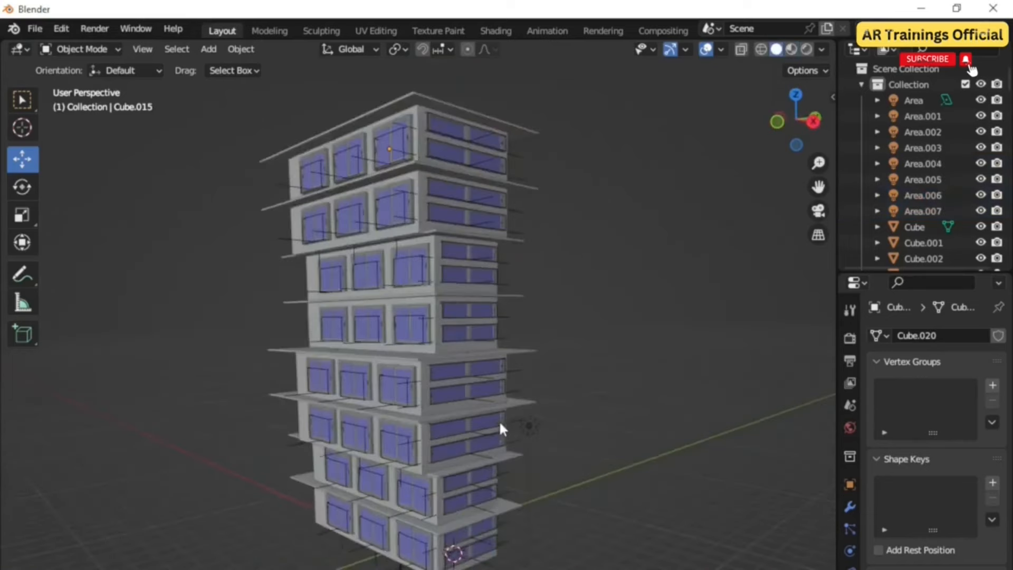
pyautogui.moveTo(499, 420)
pyautogui.mouseDown(button='middle')
pyautogui.moveTo(550, 453)
pyautogui.moveTo(609, 458)
pyautogui.moveTo(422, 450)
pyautogui.moveTo(477, 458)
pyautogui.moveTo(524, 446)
pyautogui.mouseUp(button='middle')
pyautogui.scroll(3, 524, 445)
pyautogui.hotkey('shift', 'a')
pyautogui.click(616, 55)
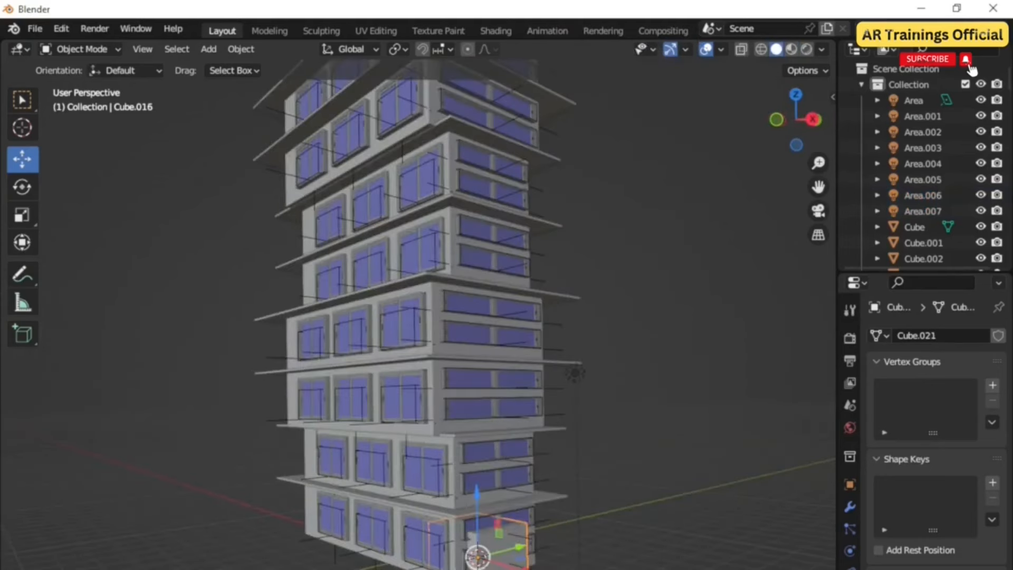
# Step: Scale the new cube down and flatten it along Z into a slab beneath the building
pyautogui.press('s')
pyautogui.press('z')
pyautogui.press('Return')
pyautogui.moveTo(496, 507); pyautogui.dragTo(524, 488, button='middle')
pyautogui.moveTo(506, 387); pyautogui.dragTo(508, 448)
pyautogui.moveTo(509, 448); pyautogui.dragTo(525, 532, button='middle')
pyautogui.press('s')
pyautogui.click(562, 560)
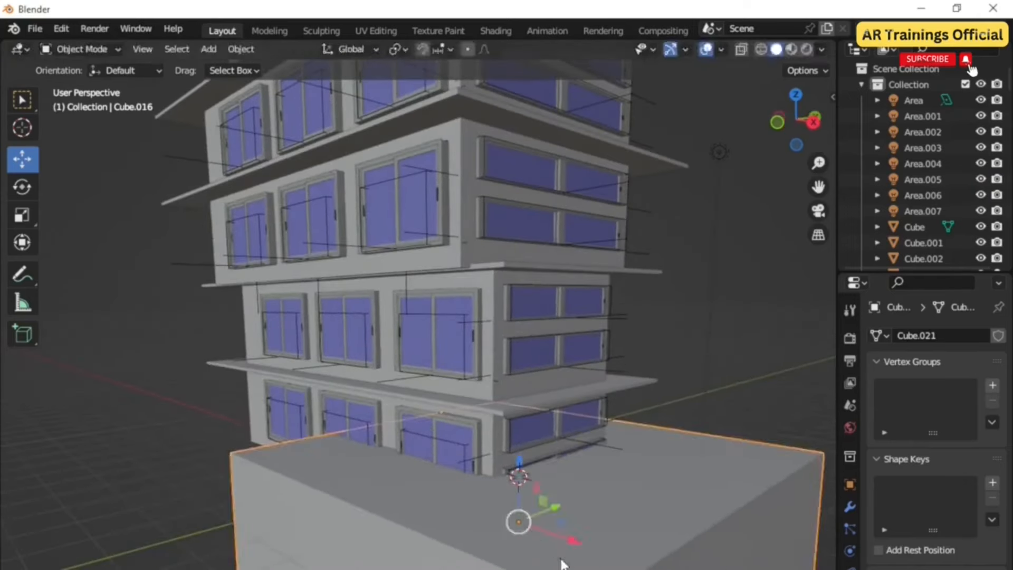
pyautogui.press('s')
pyautogui.press('z')
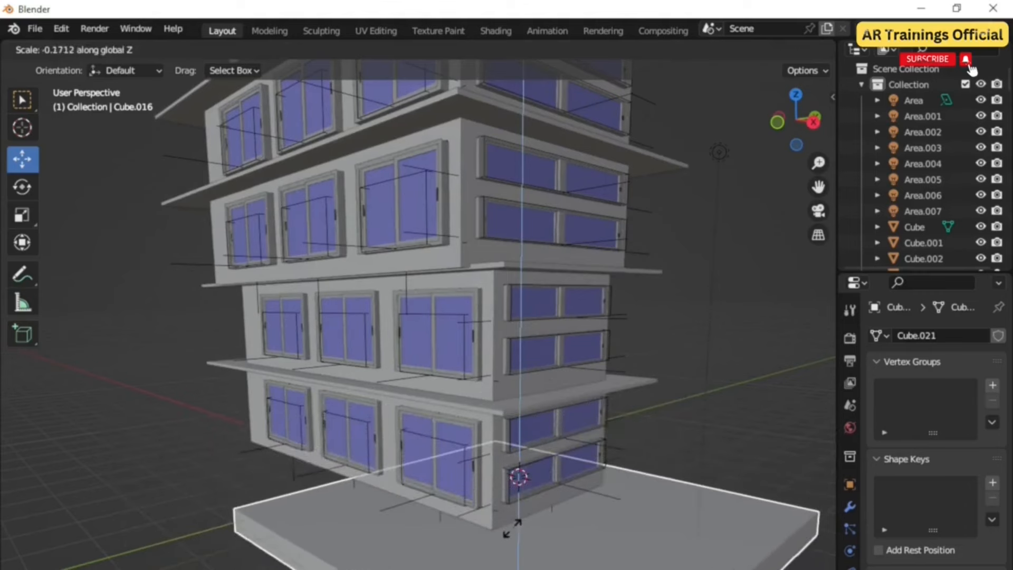
pyautogui.click(502, 539)
# Step: Move the base slab and stretch it about 1.35 times along X
pyautogui.press('g')
pyautogui.click(489, 539)
pyautogui.moveTo(490, 539)
pyautogui.mouseDown(button='middle')
pyautogui.moveTo(505, 527)
pyautogui.moveTo(496, 539)
pyautogui.mouseUp(button='middle')
pyautogui.press('s')
pyautogui.press('x')
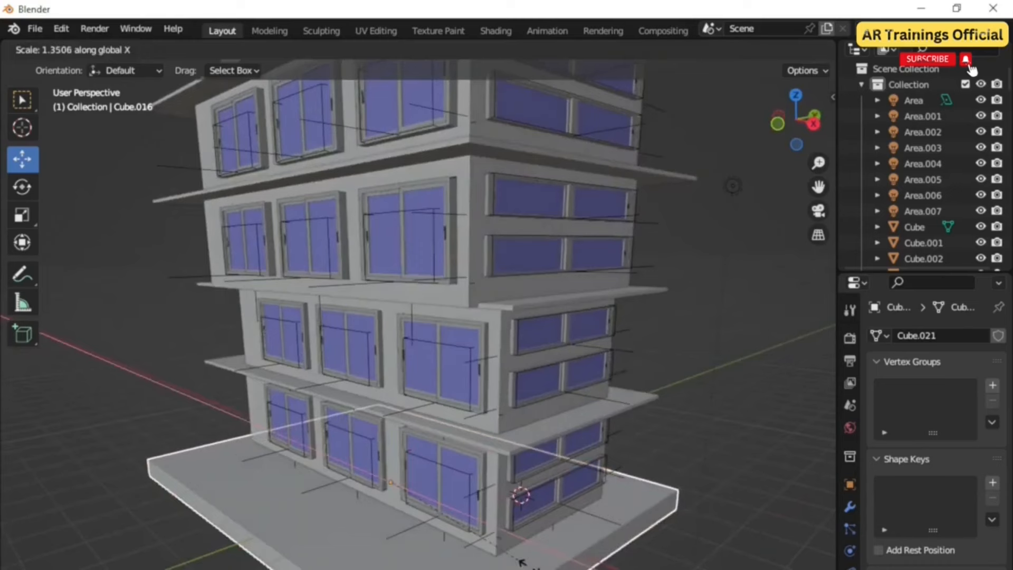
pyautogui.click(522, 562)
# Step: Enter Edit Mode on the base slab and add a horizontal loop cut around its side
pyautogui.moveTo(431, 469); pyautogui.dragTo(467, 455)
pyautogui.moveTo(431, 461); pyautogui.dragTo(425, 434, button='middle')
pyautogui.click(87, 50)
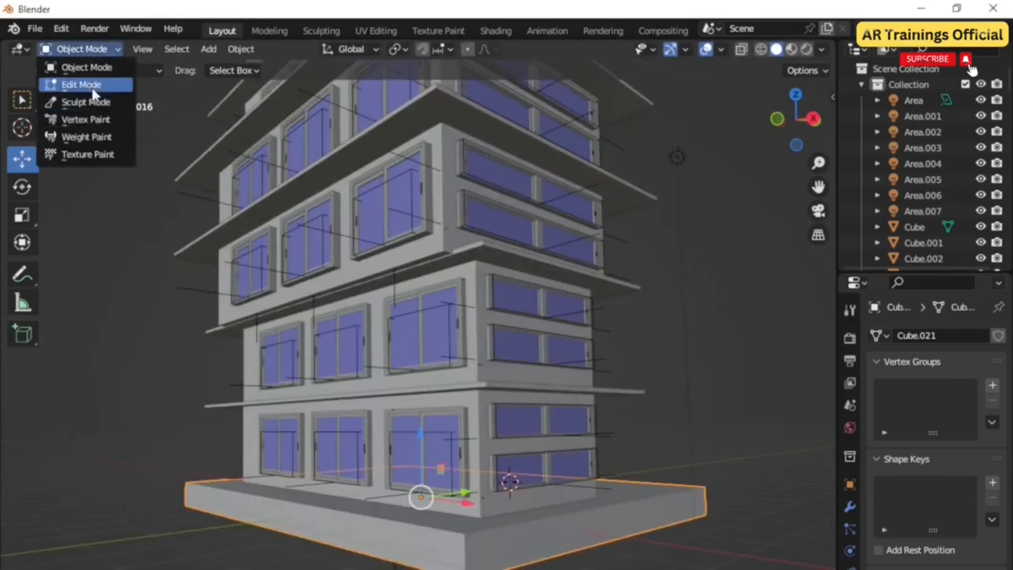
pyautogui.click(90, 86)
pyautogui.scroll(2, 371, 532)
pyautogui.keyDown('shift'); pyautogui.moveTo(371, 532); pyautogui.dragTo(402, 491, button='middle'); pyautogui.keyUp('shift')
pyautogui.hotkey('ctrl', 'r')
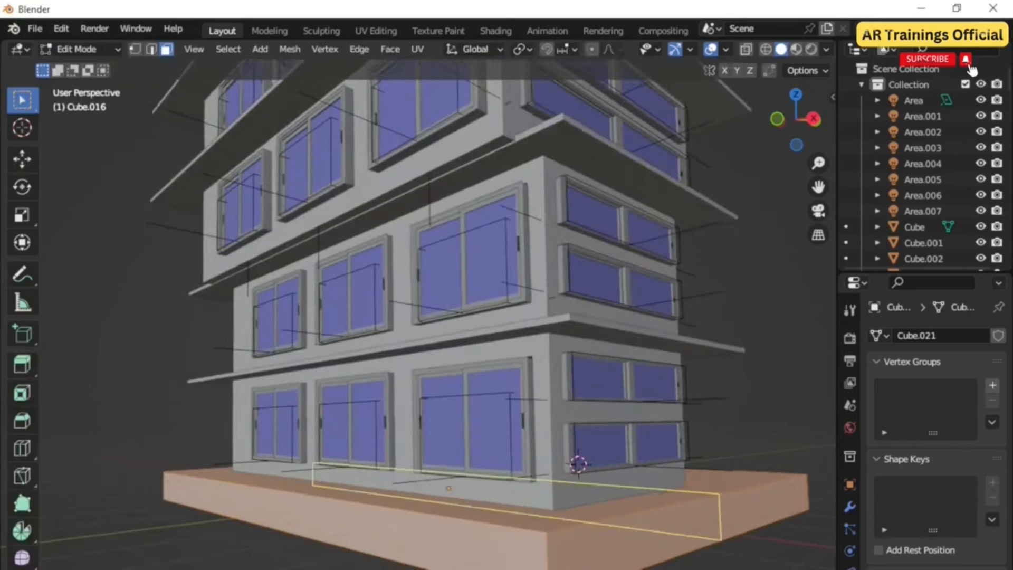
pyautogui.click(469, 556)
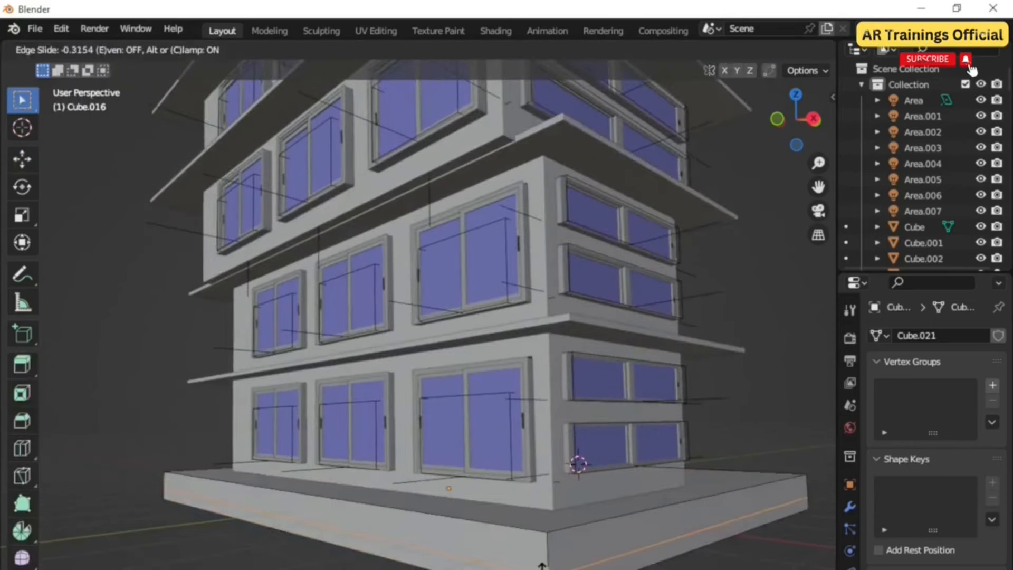
pyautogui.click(542, 565)
pyautogui.hotkey('ctrl', 'r')
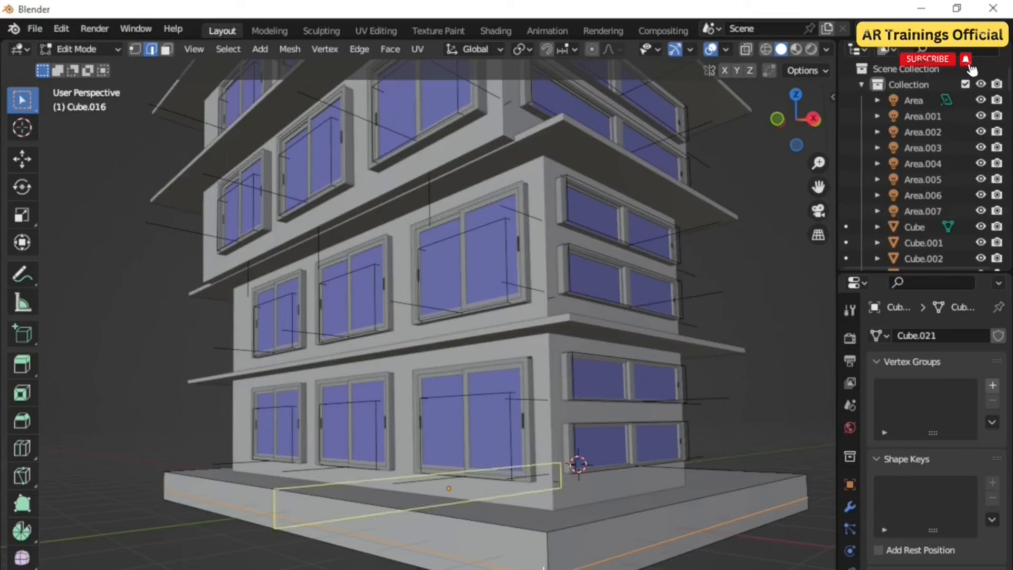
pyautogui.click(549, 567)
pyautogui.click(555, 558)
pyautogui.hotkey('ctrl', 'z')
# Step: Switch to face selection, select the slab's lower side face and extrude it outward
pyautogui.click(169, 51)
pyautogui.click(469, 565)
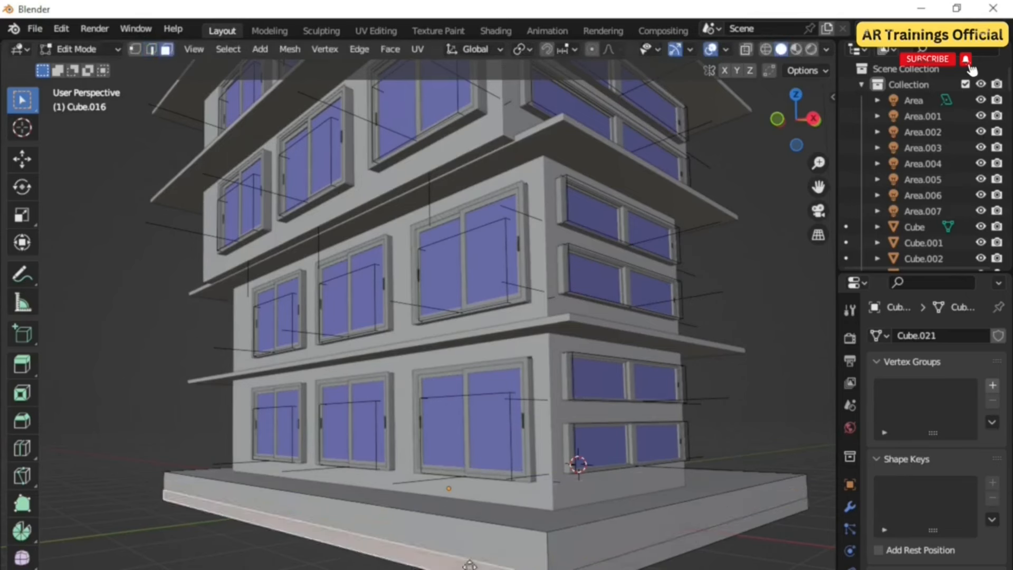
pyautogui.press('e')
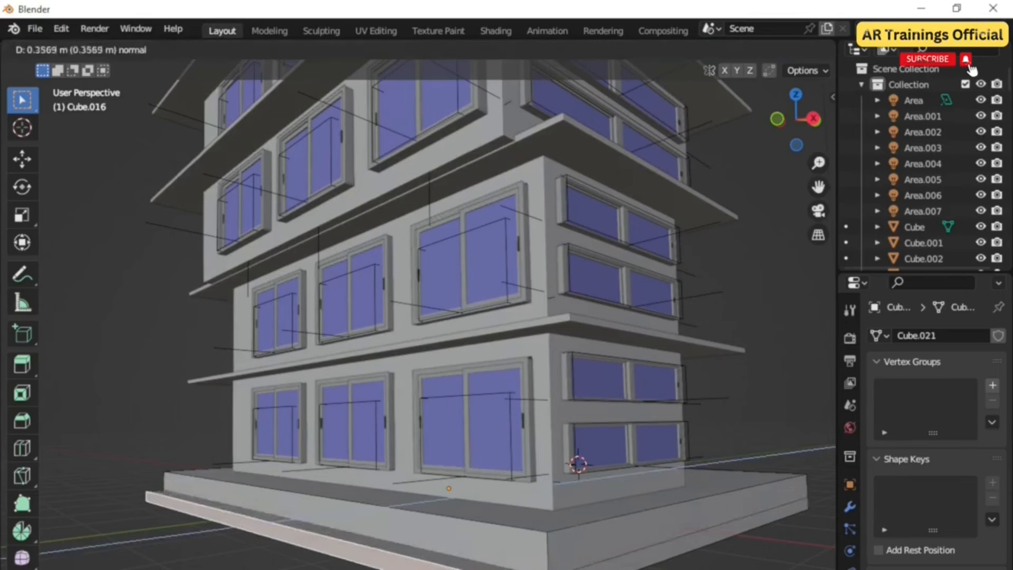
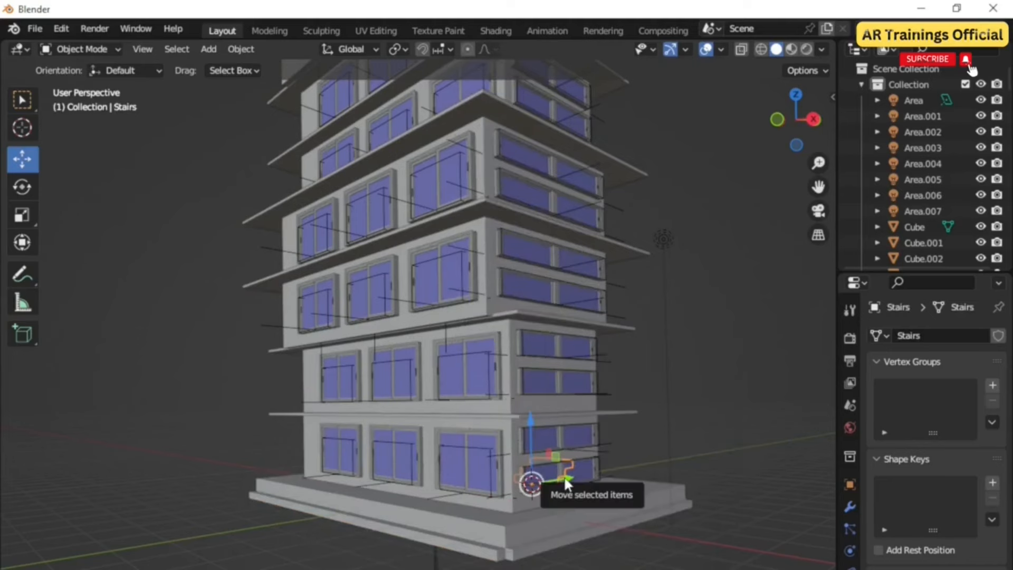
# Step: Move the stairs object to the front edge of the base slab
pyautogui.moveTo(564, 476); pyautogui.dragTo(322, 528)
pyautogui.scroll(2, 318, 521)
pyautogui.scroll(1, 321, 528)
pyautogui.moveTo(321, 528); pyautogui.dragTo(469, 549, button='middle')
pyautogui.moveTo(470, 566); pyautogui.dragTo(509, 565)
pyautogui.scroll(3, 509, 565)
pyautogui.moveTo(508, 564); pyautogui.dragTo(369, 517, button='middle')
pyautogui.scroll(-4, 469, 520)
pyautogui.scroll(3, 433, 529)
pyautogui.moveTo(335, 569); pyautogui.dragTo(245, 528)
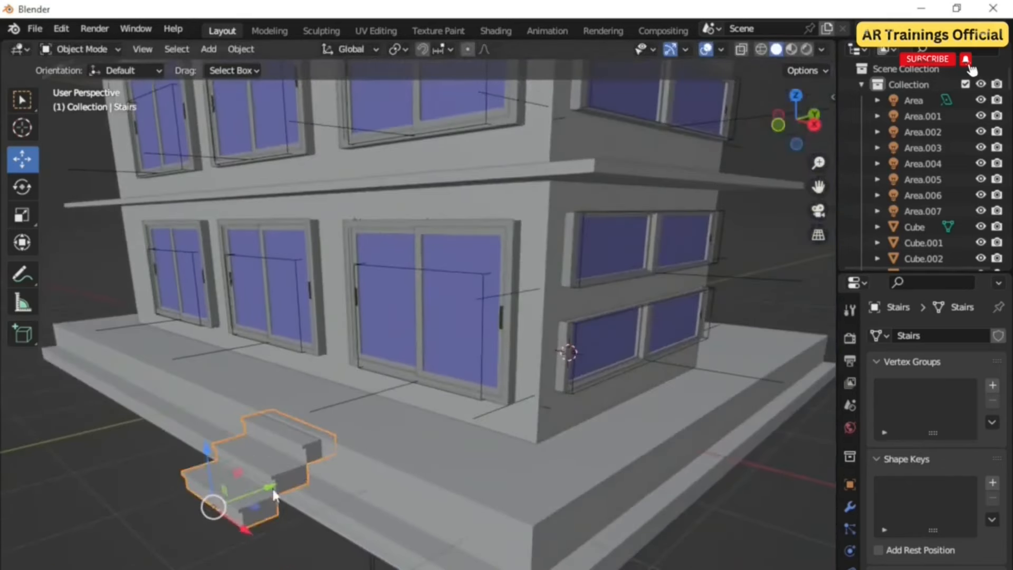
pyautogui.moveTo(261, 486); pyautogui.dragTo(232, 468)
pyautogui.moveTo(214, 494); pyautogui.dragTo(368, 506, button='middle')
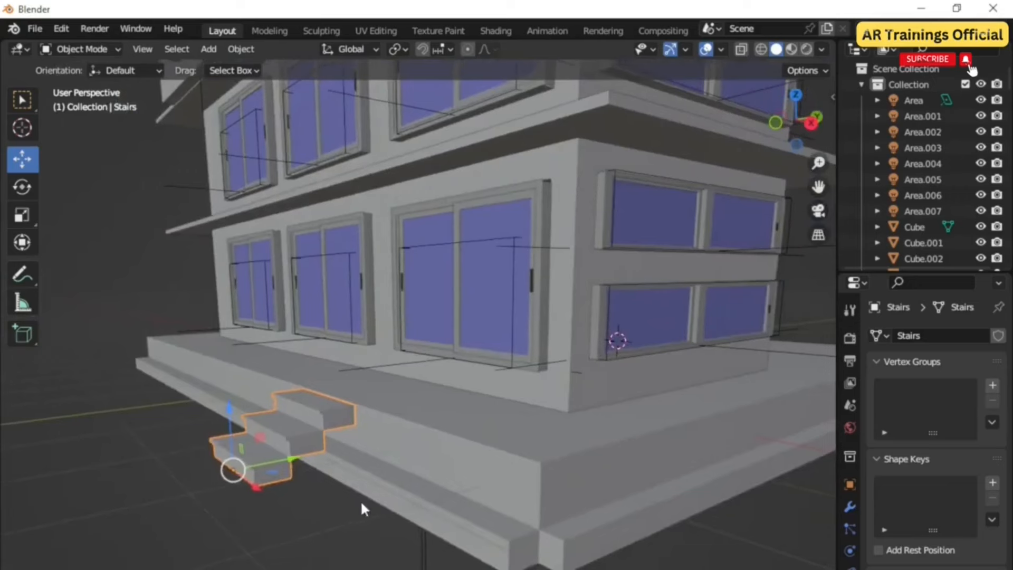
# Step: Scale the stairs along the X axis to widen them
pyautogui.press('s')
pyautogui.press('y')
pyautogui.press('Escape')
pyautogui.press('s')
pyautogui.press('x')
pyautogui.click(422, 565)
pyautogui.scroll(-4, 420, 560)
pyautogui.scroll(4, 417, 556)
pyautogui.moveTo(416, 556); pyautogui.dragTo(401, 490, button='middle')
# Step: Duplicate the stairs and place the copies along the other sides of the base slab
pyautogui.hotkey('shift', 'd')
pyautogui.moveTo(519, 535); pyautogui.dragTo(515, 533)
pyautogui.moveTo(528, 497); pyautogui.dragTo(572, 481)
pyautogui.scroll(-3, 501, 501)
pyautogui.moveTo(475, 501); pyautogui.dragTo(470, 491, button='middle')
pyautogui.click(296, 475)
pyautogui.moveTo(309, 492); pyautogui.dragTo(268, 484)
pyautogui.click(259, 515)
pyautogui.moveTo(478, 559); pyautogui.dragTo(486, 538, button='middle')
pyautogui.scroll(-1, 472, 568)
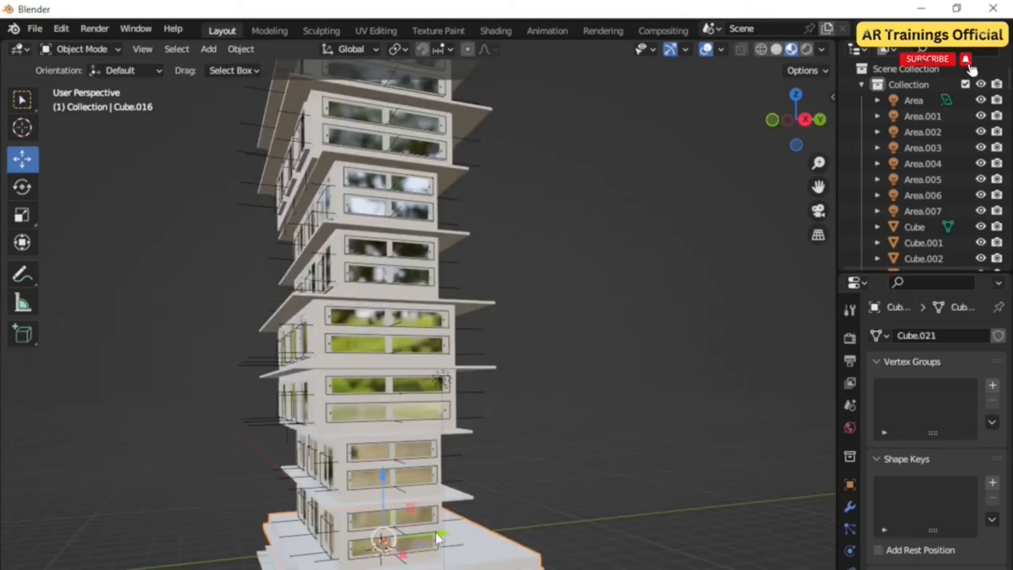
pyautogui.moveTo(438, 538); pyautogui.dragTo(425, 534)
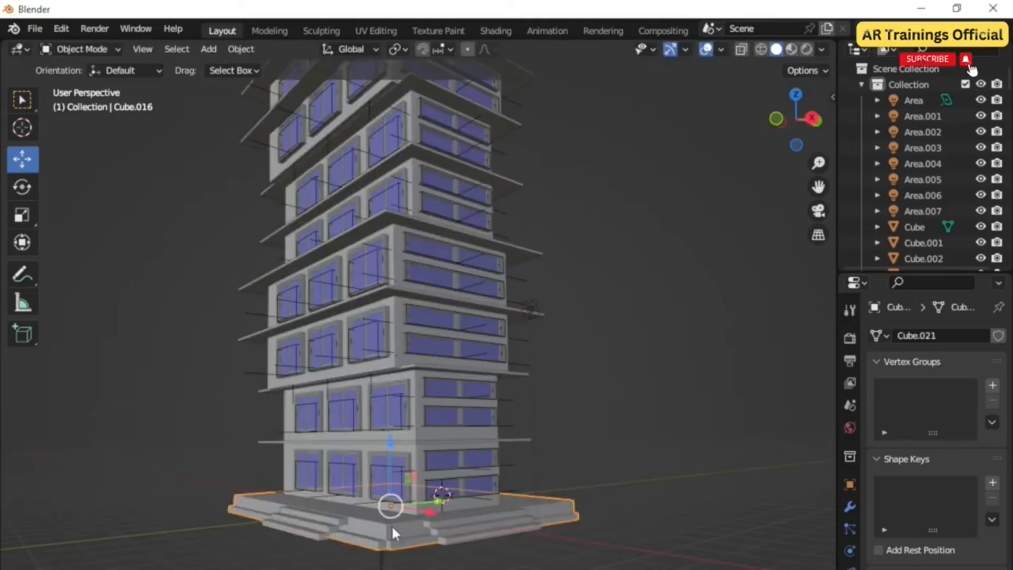
# Step: Snap the 3D cursor, add a plane there and scale it up about 6.66 times as the ground
pyautogui.hotkey('shift', 's')
pyautogui.click(394, 534)
pyautogui.hotkey('shift', 'a')
pyautogui.moveTo(352, 455)
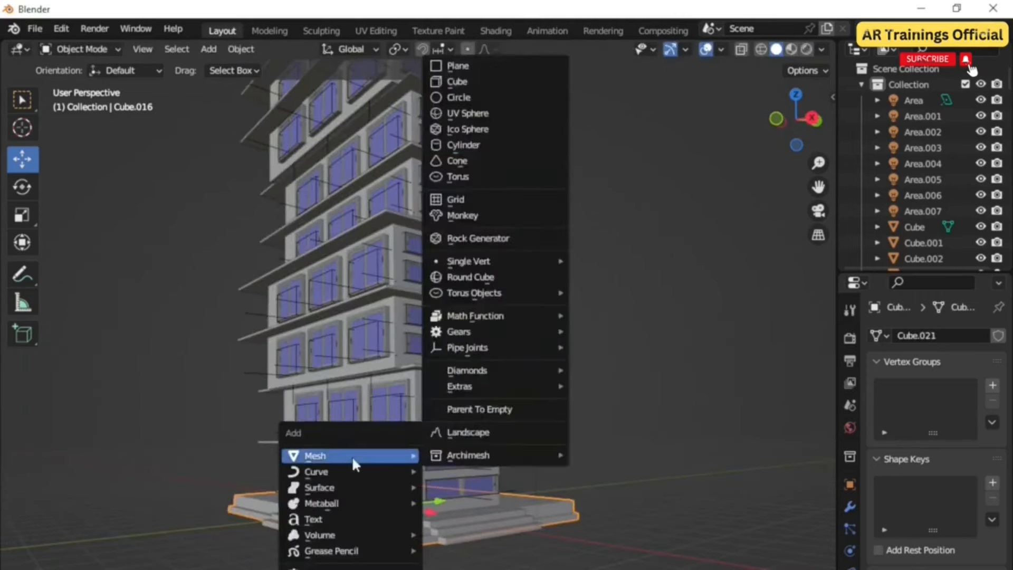
pyautogui.click(461, 67)
pyautogui.scroll(2, 391, 556)
pyautogui.moveTo(391, 556); pyautogui.dragTo(412, 569, button='middle')
pyautogui.scroll(-2, 412, 551)
pyautogui.press('s')
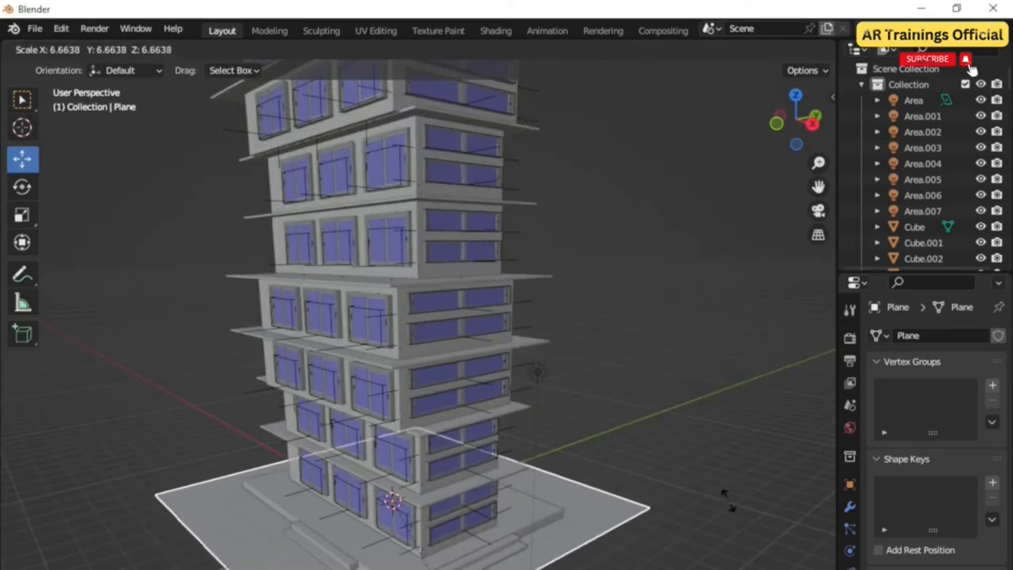
pyautogui.click(752, 557)
# Step: Enter Edit Mode on the ground plane and subdivide it
pyautogui.moveTo(752, 556); pyautogui.dragTo(741, 528, button='middle')
pyautogui.moveTo(401, 528); pyautogui.dragTo(392, 522, button='middle')
pyautogui.moveTo(383, 454); pyautogui.dragTo(384, 469)
pyautogui.moveTo(385, 471); pyautogui.dragTo(410, 504, button='middle')
pyautogui.scroll(-1, 422, 564)
pyautogui.moveTo(422, 564); pyautogui.dragTo(385, 522, button='middle')
pyautogui.scroll(1, 313, 564)
pyautogui.moveTo(314, 563); pyautogui.dragTo(349, 535, button='middle')
pyautogui.click(85, 50)
pyautogui.click(85, 85)
pyautogui.moveTo(243, 475); pyautogui.dragTo(258, 490, button='middle')
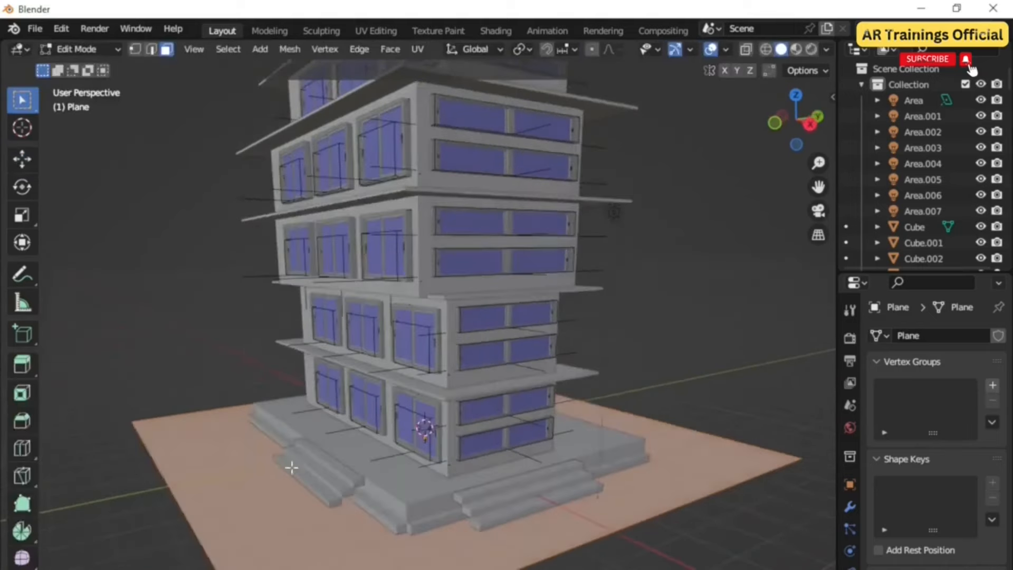
pyautogui.rightClick(259, 488)
pyautogui.click(267, 485)
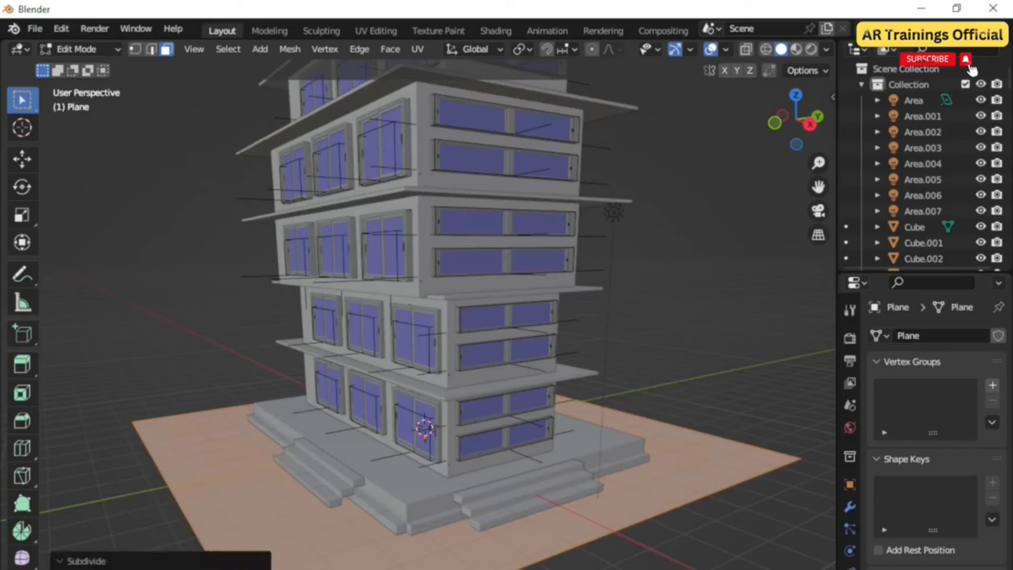
# Step: Return to Object Mode, switch the viewport to Material Preview shading and open the material properties
pyautogui.click(88, 47)
pyautogui.click(84, 69)
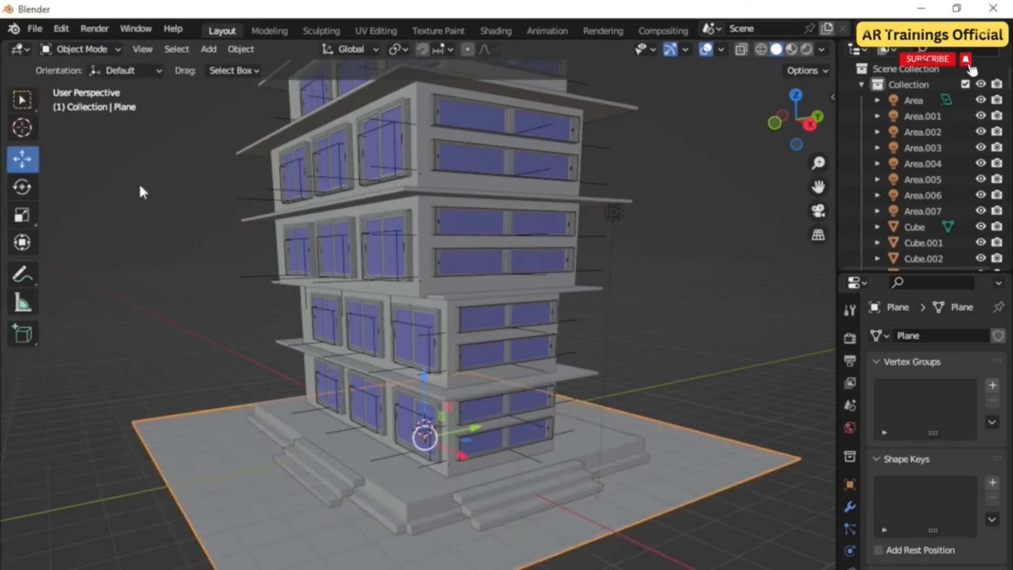
pyautogui.click(791, 49)
pyautogui.click(850, 568)
pyautogui.moveTo(560, 536); pyautogui.dragTo(591, 537, button='middle')
pyautogui.keyDown('shift'); pyautogui.moveTo(591, 537); pyautogui.dragTo(539, 497, button='middle'); pyautogui.keyUp('shift')
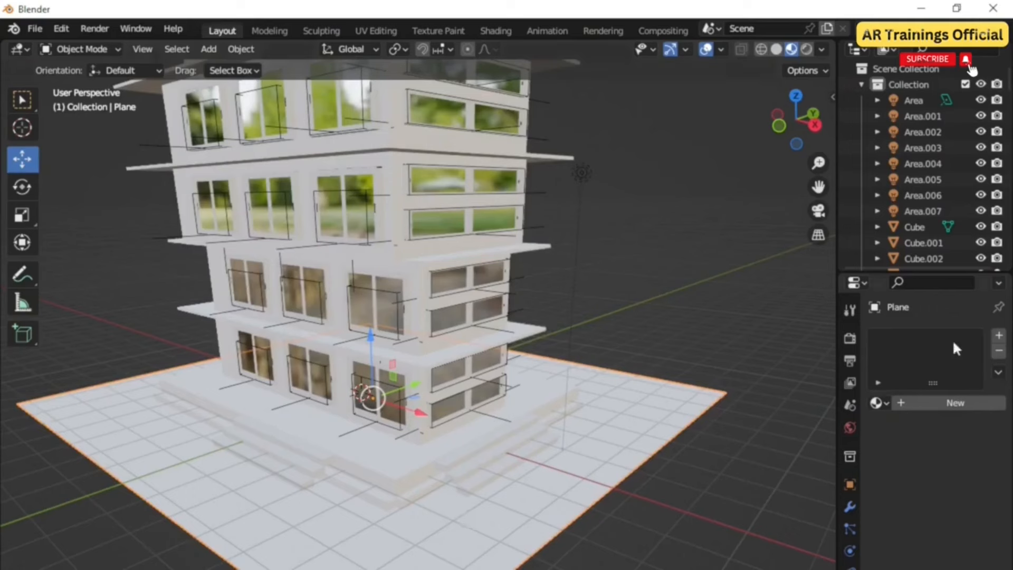
# Step: Create a new material for the plane and load green grass.jpg from Downloads as its base color image texture
pyautogui.click(934, 403)
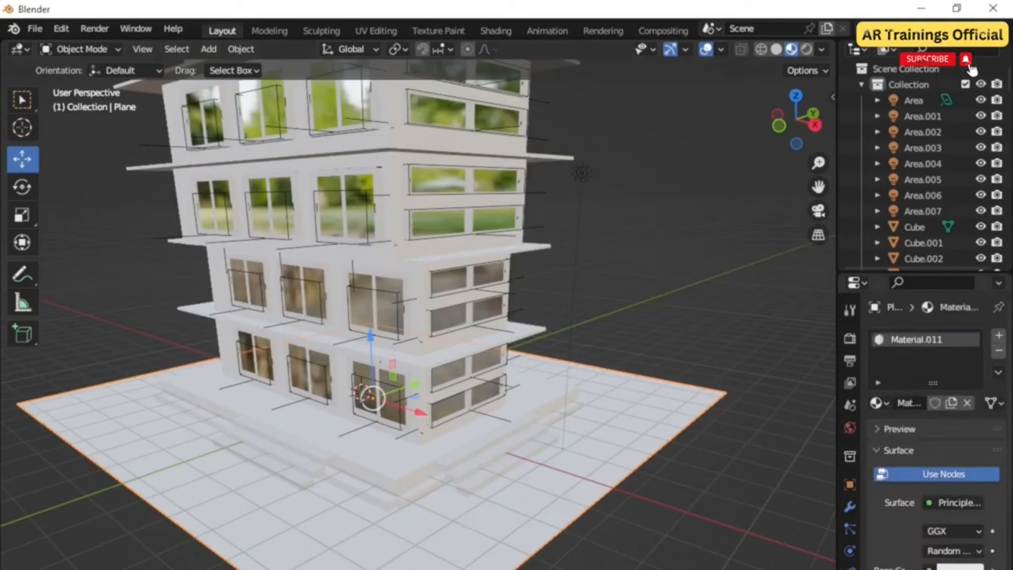
pyautogui.click(955, 568)
pyautogui.click(633, 449)
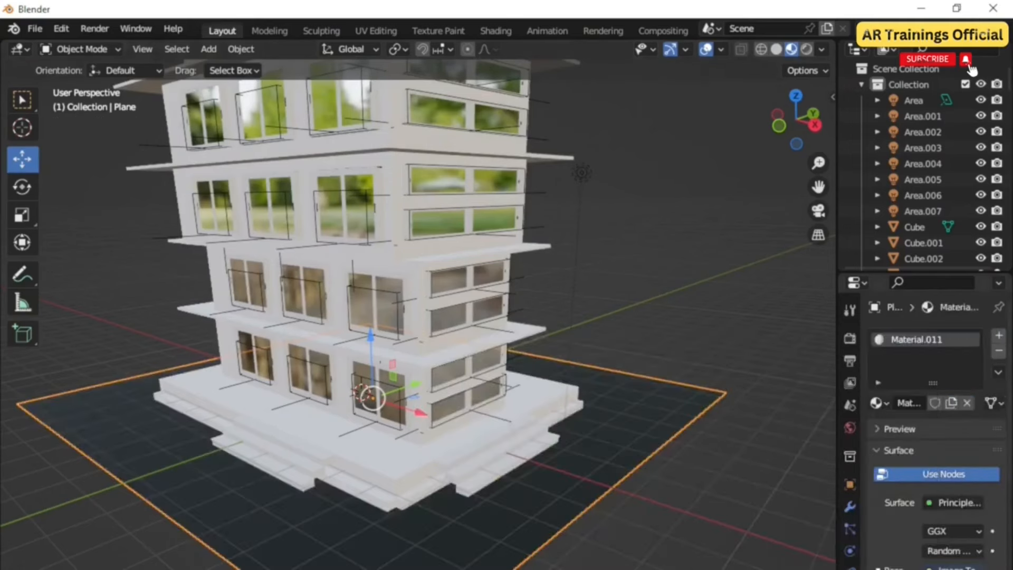
pyautogui.click(970, 568)
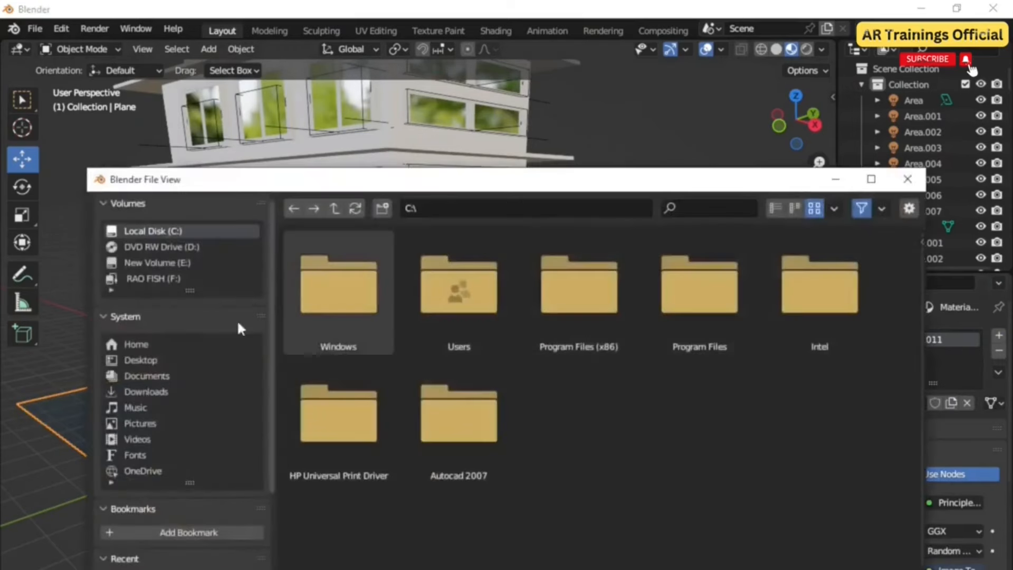
pyautogui.click(139, 392)
pyautogui.write('gr')
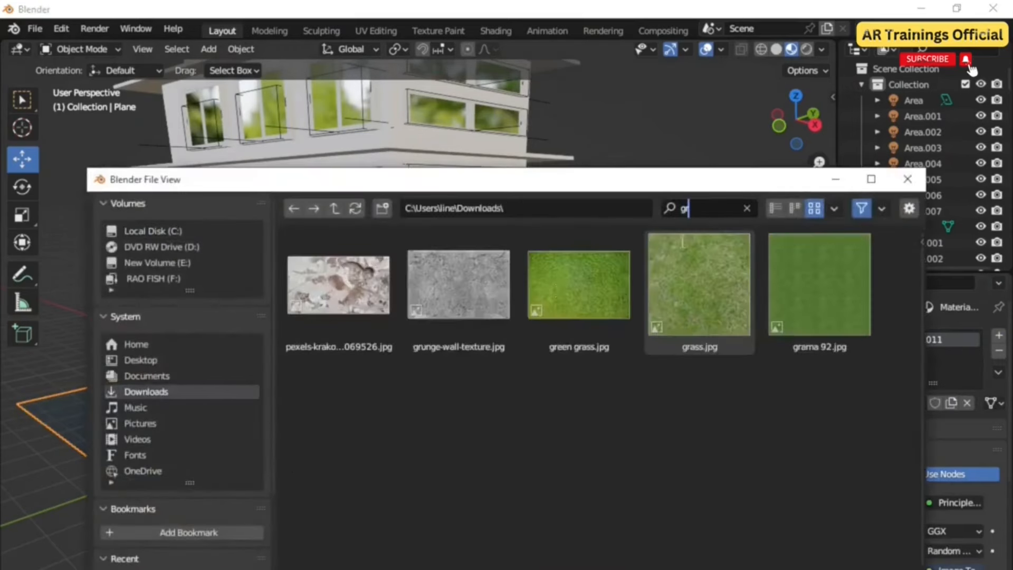
pyautogui.doubleClick(578, 283)
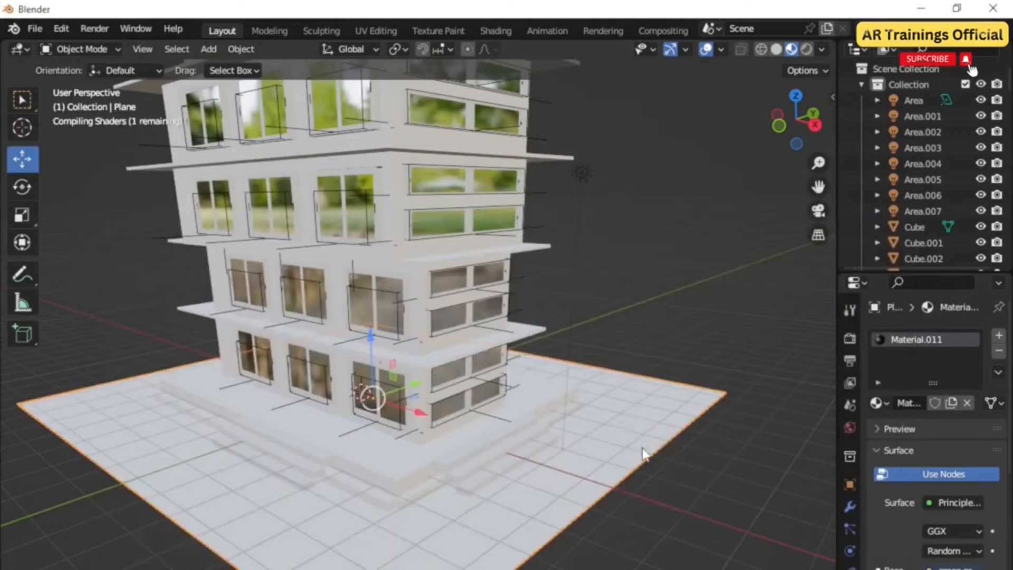
# Step: Scale the plane's UVs in the UV Editing workspace to tile the grass texture
pyautogui.click(376, 31)
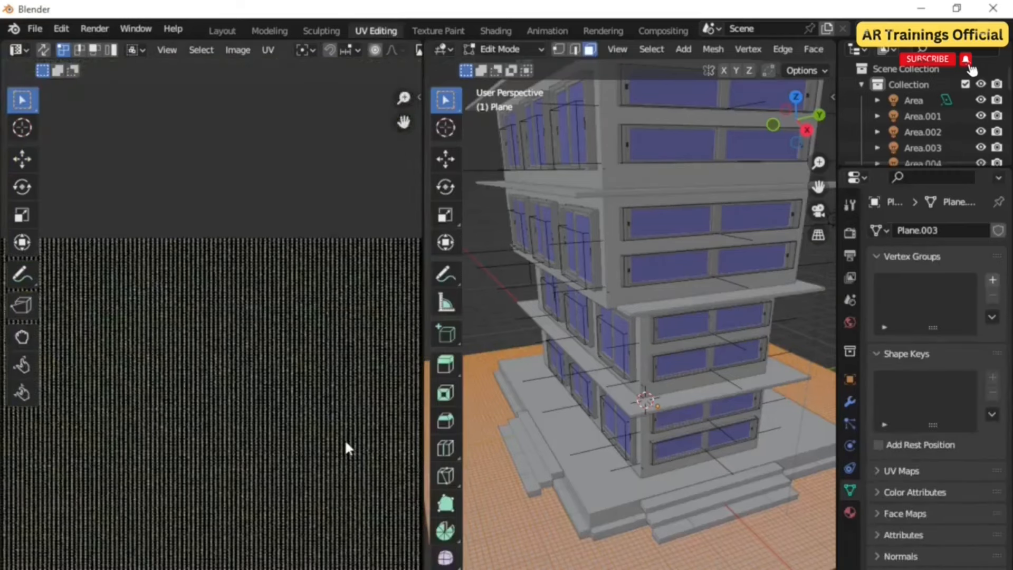
pyautogui.moveTo(396, 561); pyautogui.dragTo(29, 284)
pyautogui.press('s')
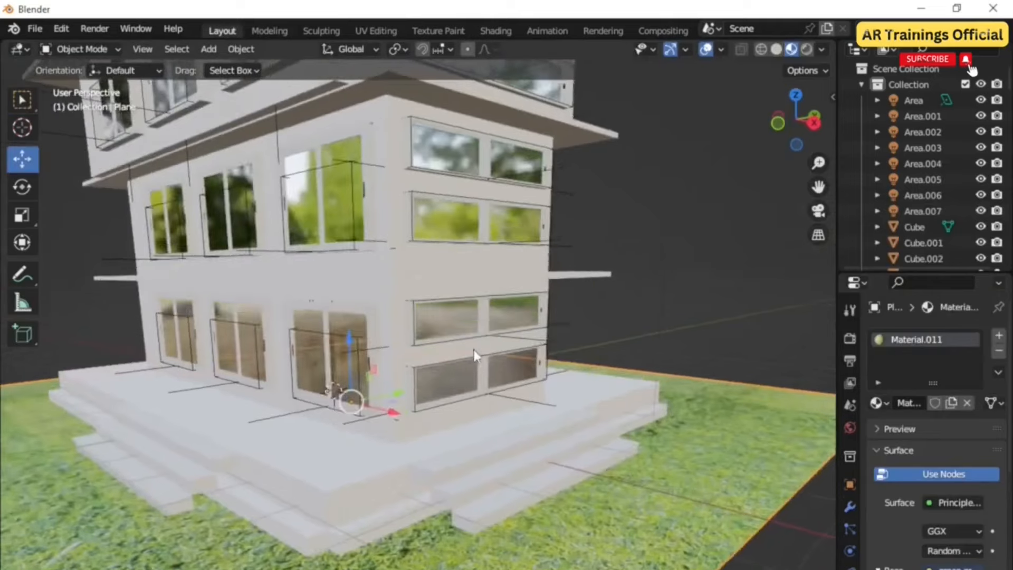
pyautogui.moveTo(474, 349)
pyautogui.mouseDown(button='middle')
pyautogui.moveTo(489, 369)
pyautogui.moveTo(480, 354)
pyautogui.mouseUp(button='middle')
pyautogui.scroll(2, 491, 375)
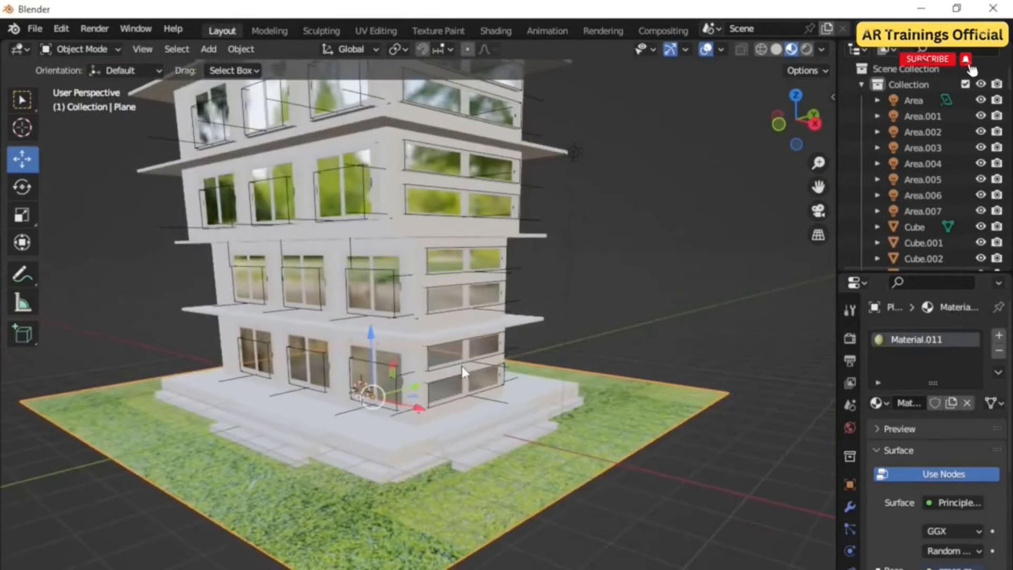
# Step: Select all of the plane's UVs and scale them by about 0.70
pyautogui.press('Tab')
pyautogui.click(368, 30)
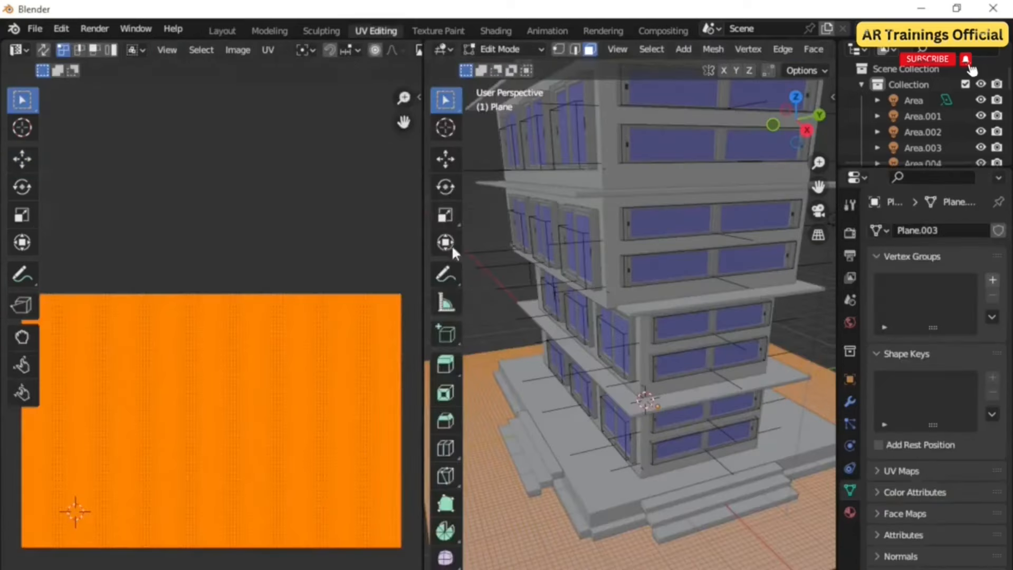
pyautogui.scroll(-4, 369, 459)
pyautogui.moveTo(367, 509); pyautogui.dragTo(88, 331)
pyautogui.press('s')
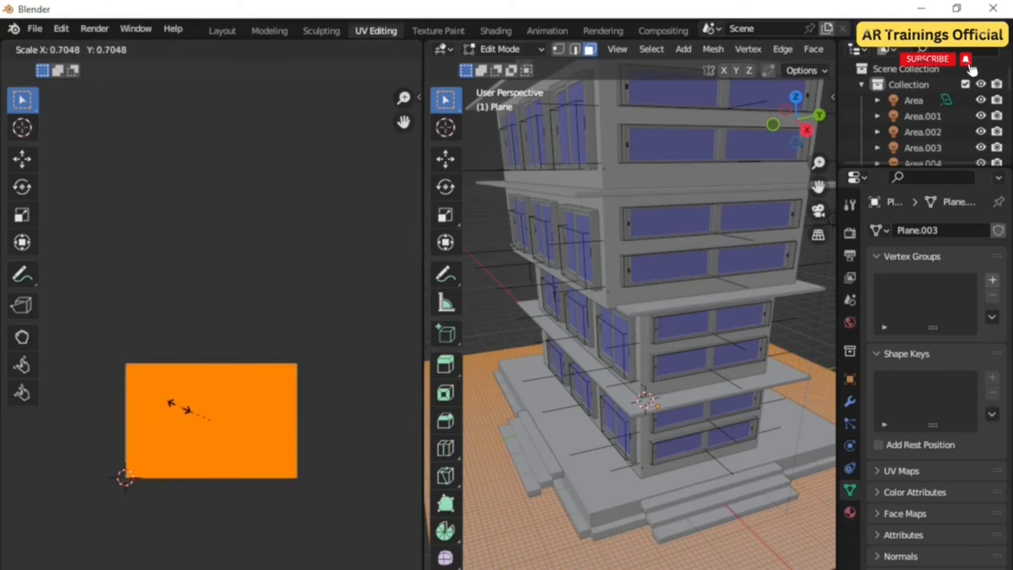
pyautogui.click(179, 407)
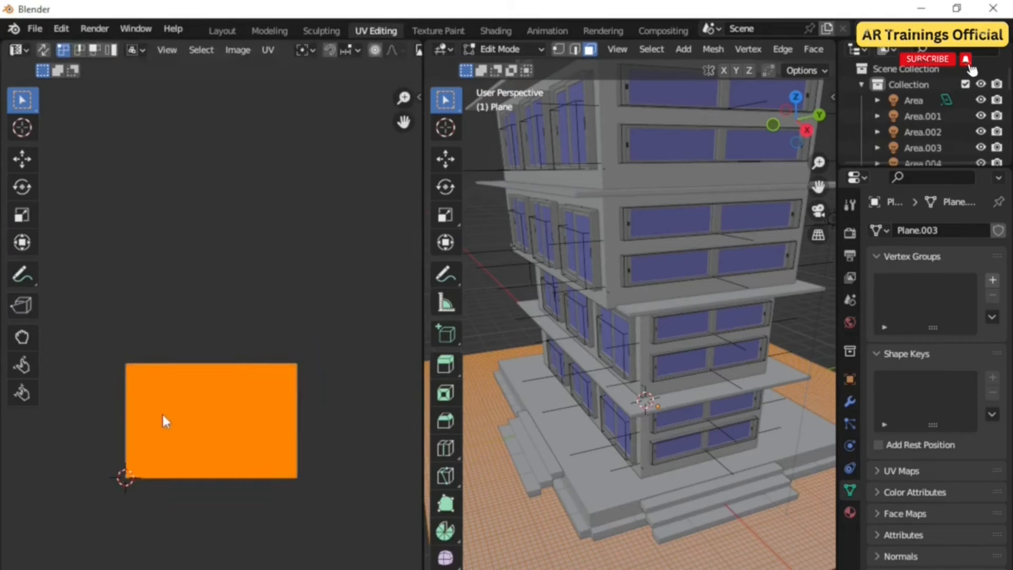
# Step: Scale the plane's UVs by about 1.03 and return to the Layout workspace
pyautogui.scroll(2, 163, 413)
pyautogui.scroll(5, 164, 429)
pyautogui.scroll(-4, 179, 465)
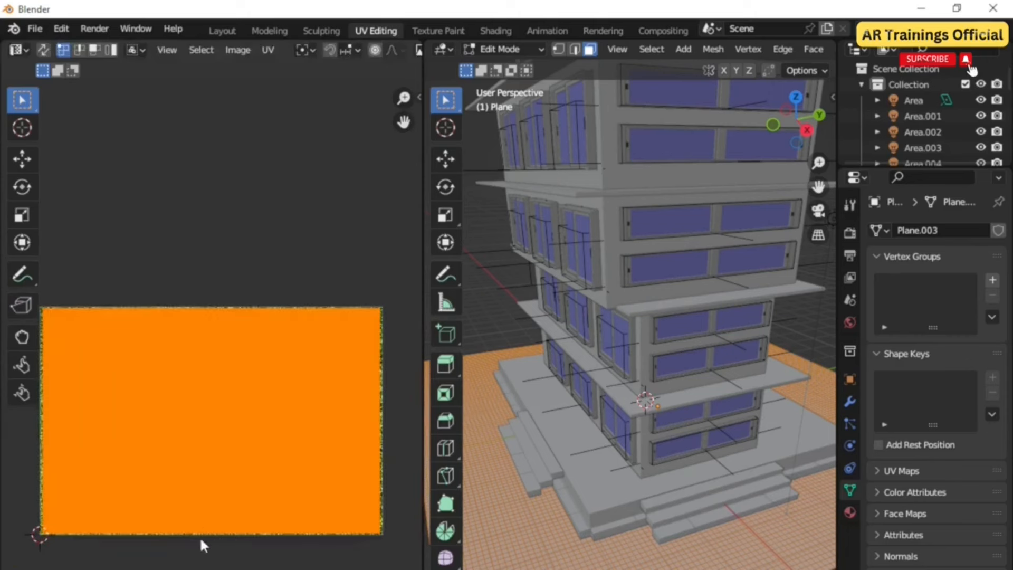
pyautogui.moveTo(402, 560); pyautogui.dragTo(46, 291)
pyautogui.press('s')
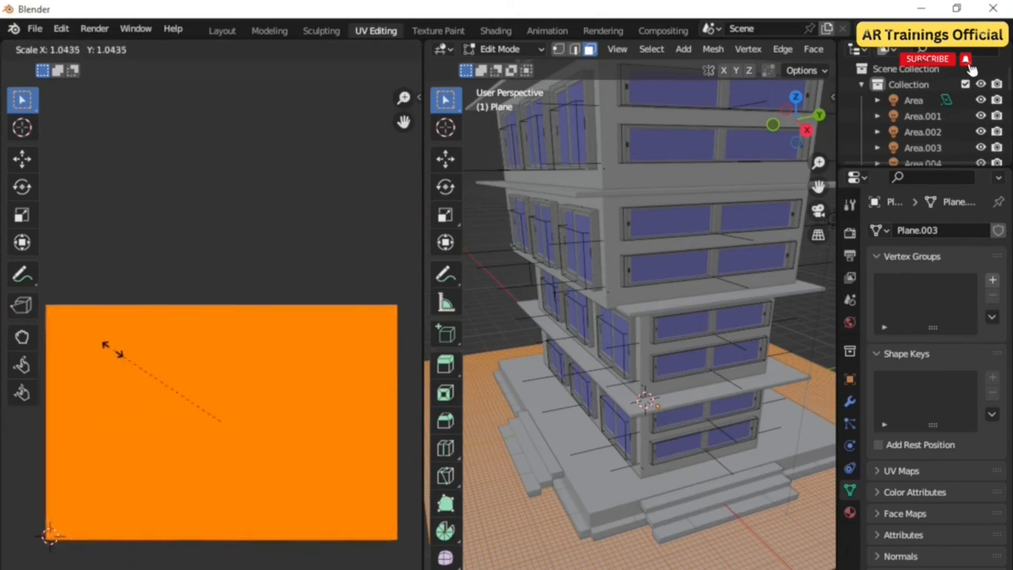
pyautogui.click(110, 350)
pyautogui.click(221, 32)
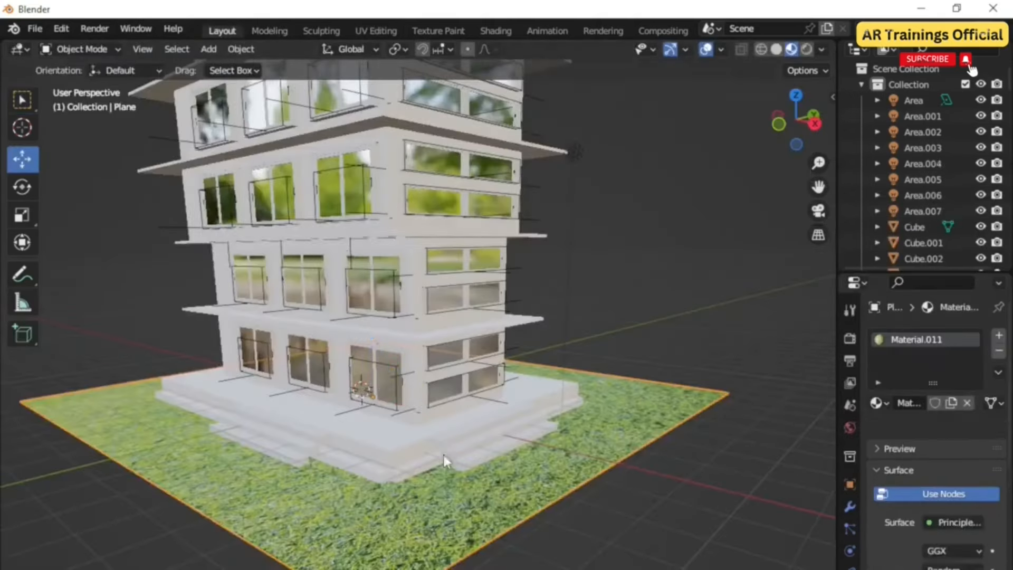
# Step: Add a vertex group named weight paint to the ground plane
pyautogui.scroll(3, 458, 485)
pyautogui.scroll(-5, 453, 478)
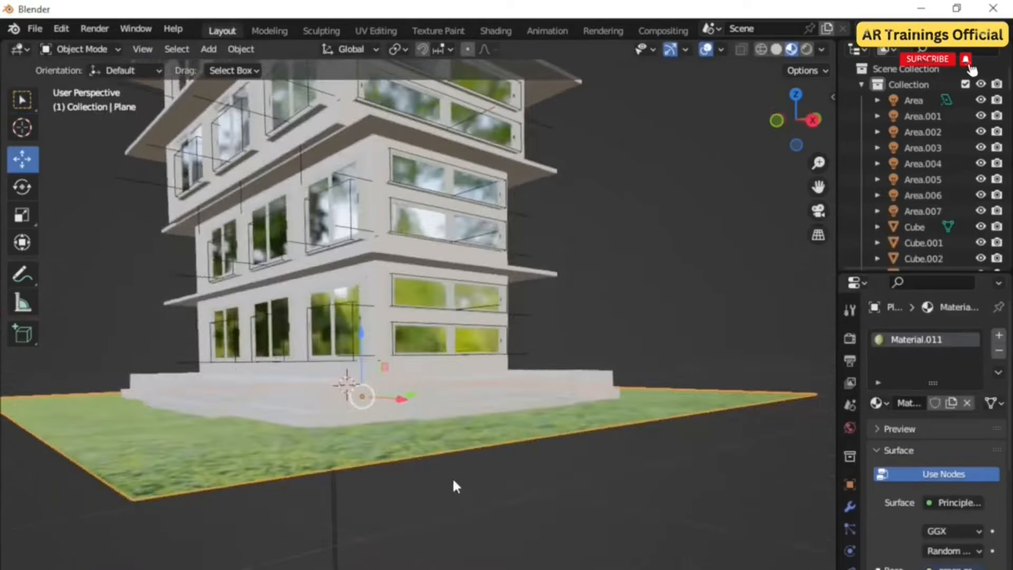
pyautogui.moveTo(504, 501); pyautogui.dragTo(487, 516, button='middle')
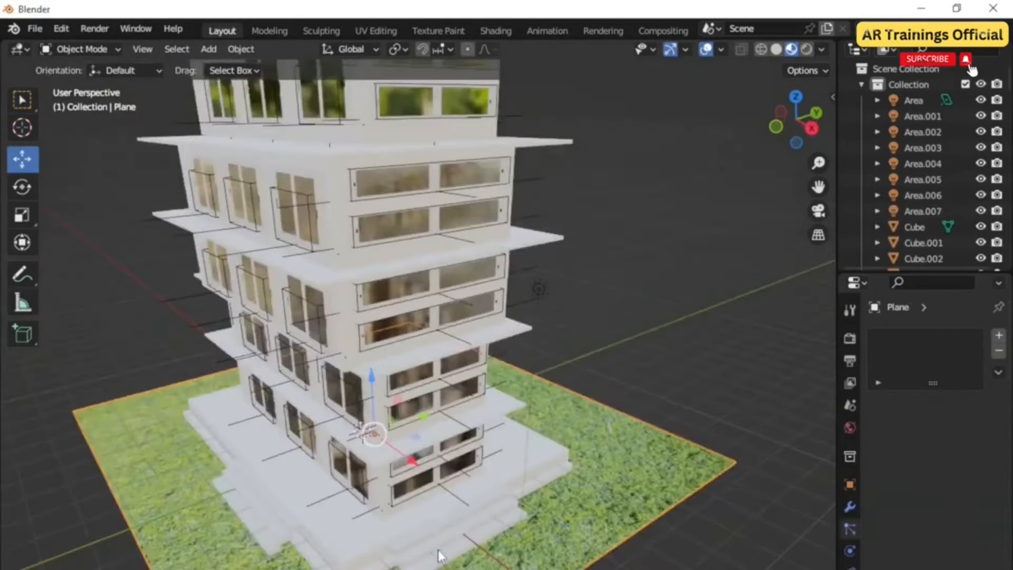
pyautogui.keyDown('shift'); pyautogui.moveTo(438, 550); pyautogui.dragTo(440, 500, button='middle'); pyautogui.keyUp('shift')
pyautogui.scroll(1, 439, 500)
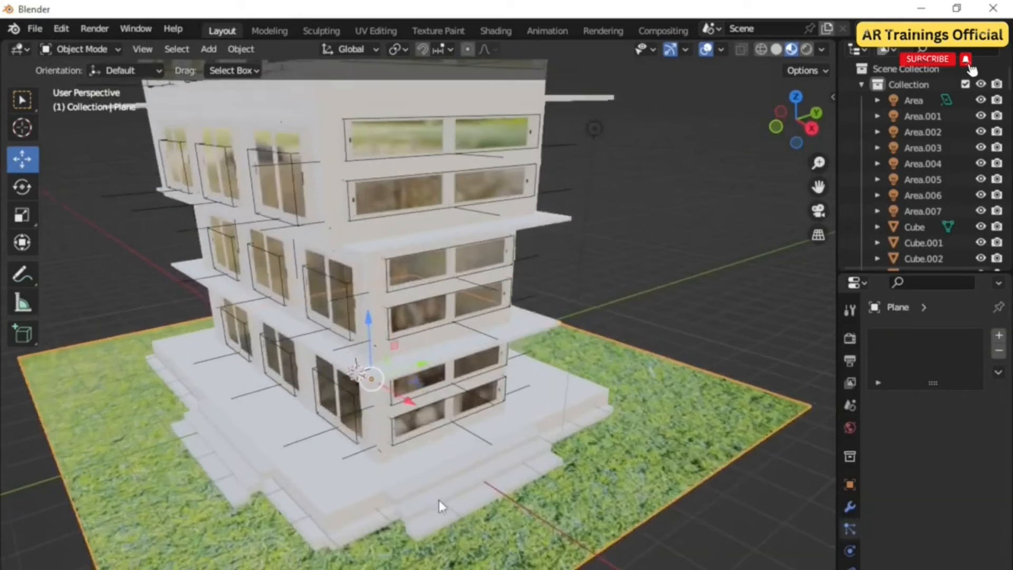
pyautogui.scroll(-1, 462, 500)
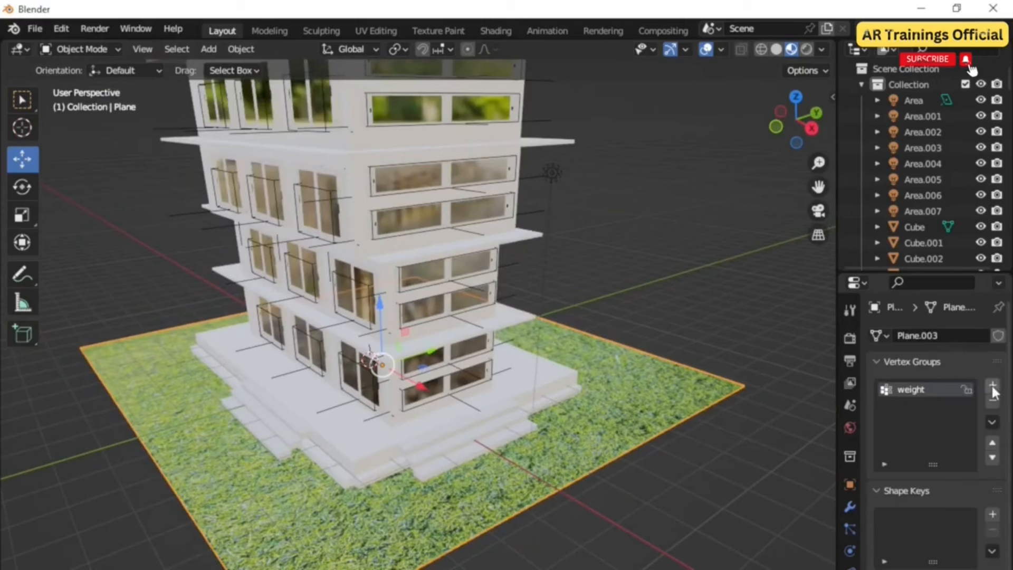
pyautogui.click(993, 386)
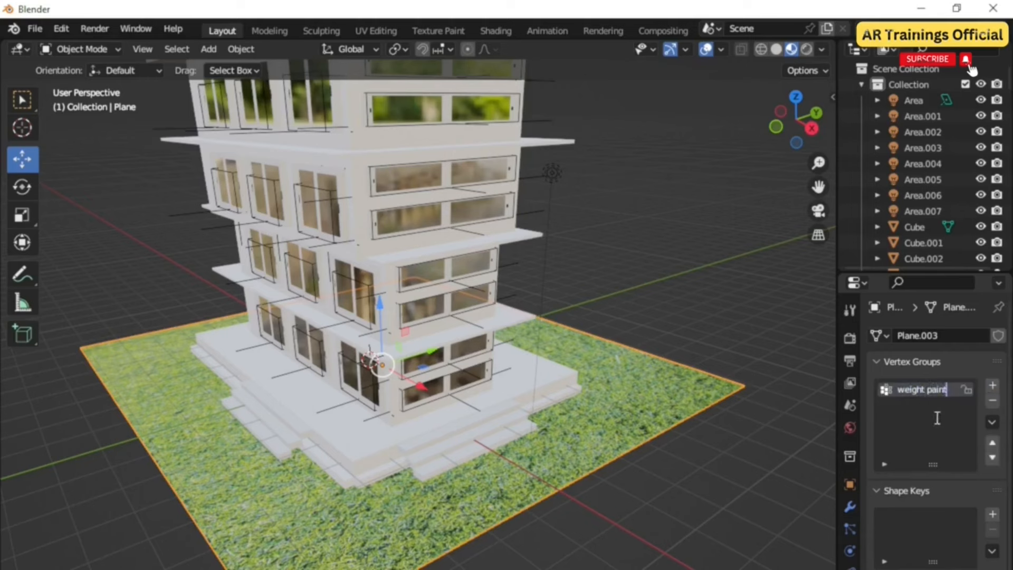
# Step: Switch the ground plane to Weight Paint mode
pyautogui.click(82, 48)
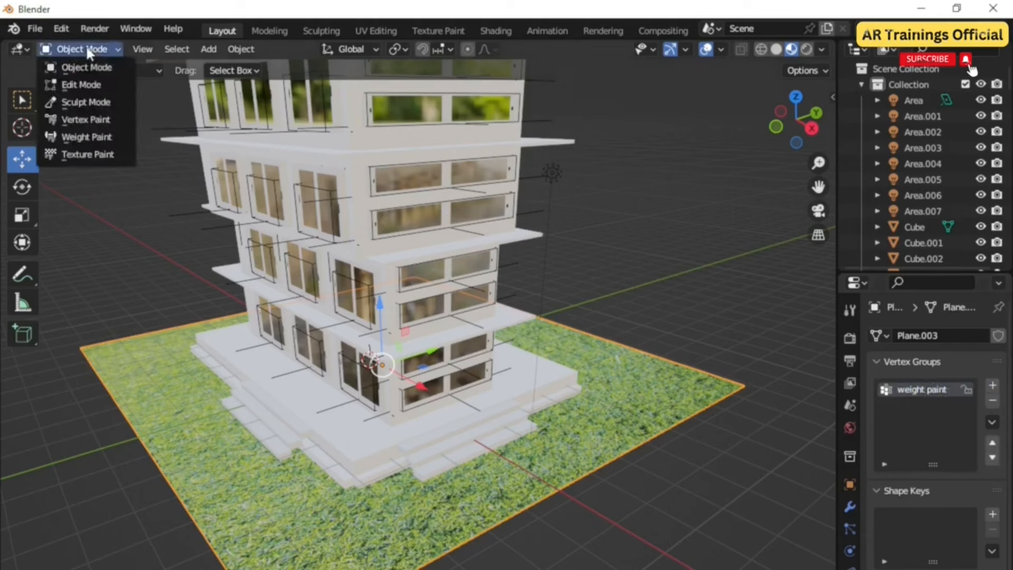
pyautogui.click(87, 136)
pyautogui.scroll(4, 275, 527)
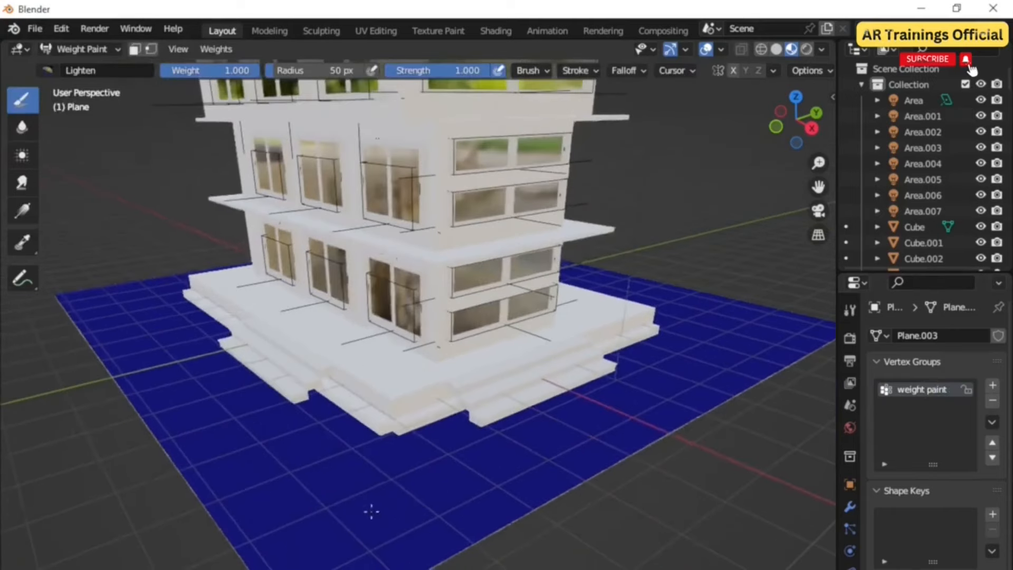
pyautogui.click(47, 70)
pyautogui.scroll(-3, 380, 558)
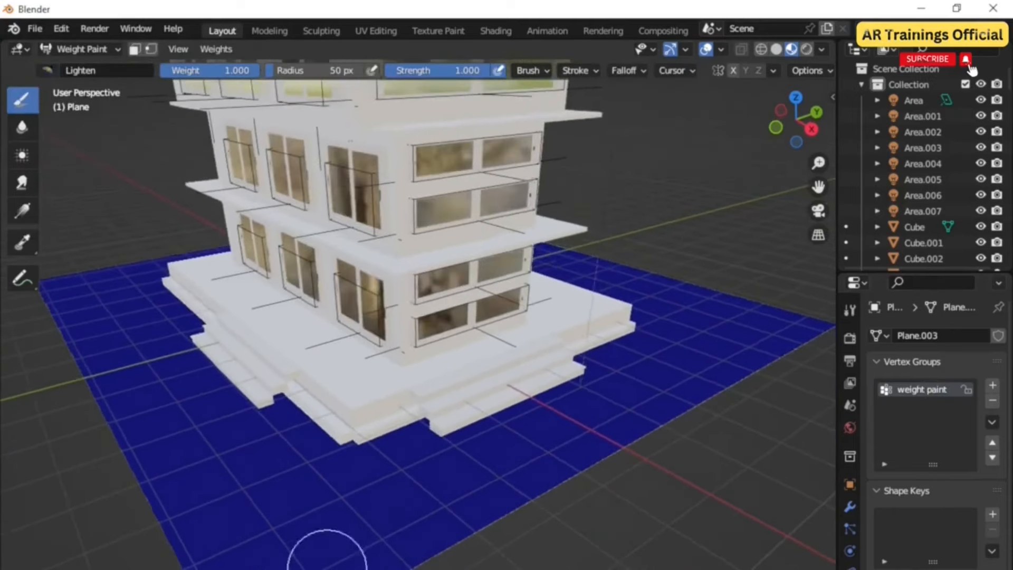
# Step: Set the brush radius to 90 px and paint weight over the plane's corners and edges around the building
pyautogui.moveTo(377, 564); pyautogui.dragTo(338, 565)
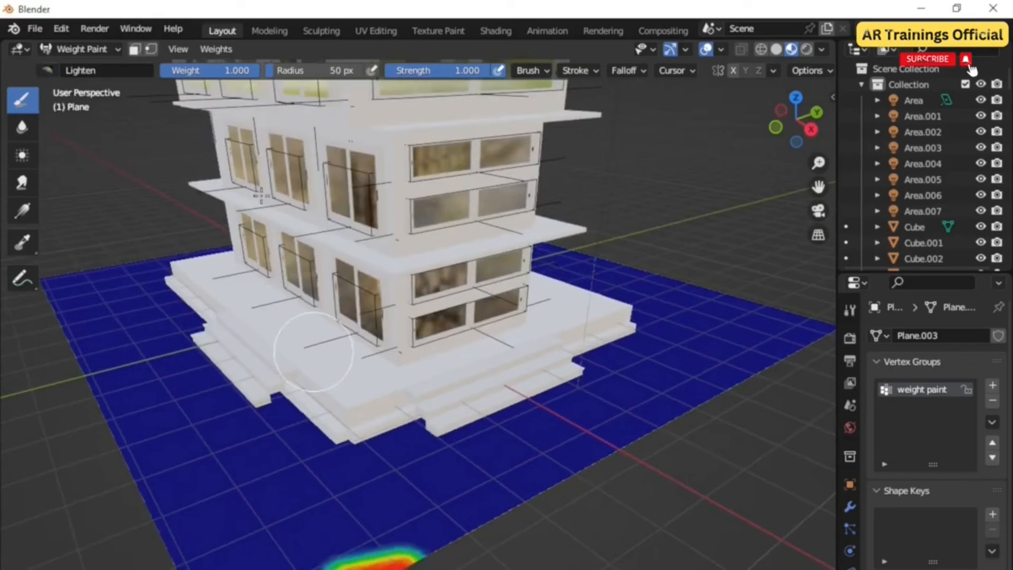
pyautogui.moveTo(317, 70); pyautogui.dragTo(343, 70)
pyautogui.moveTo(275, 564)
pyautogui.mouseDown()
pyautogui.moveTo(230, 564)
pyautogui.moveTo(285, 486)
pyautogui.moveTo(297, 445)
pyautogui.moveTo(181, 429)
pyautogui.moveTo(158, 543)
pyautogui.moveTo(225, 464)
pyautogui.moveTo(362, 492)
pyautogui.moveTo(373, 442)
pyautogui.moveTo(430, 452)
pyautogui.moveTo(389, 555)
pyautogui.moveTo(204, 486)
pyautogui.moveTo(179, 497)
pyautogui.mouseUp()
pyautogui.moveTo(226, 530)
pyautogui.mouseDown(button='middle')
pyautogui.moveTo(331, 552)
pyautogui.moveTo(407, 521)
pyautogui.mouseUp(button='middle')
pyautogui.moveTo(407, 521)
pyautogui.mouseDown()
pyautogui.moveTo(407, 533)
pyautogui.moveTo(407, 493)
pyautogui.moveTo(355, 488)
pyautogui.moveTo(203, 552)
pyautogui.moveTo(68, 543)
pyautogui.moveTo(65, 522)
pyautogui.moveTo(137, 522)
pyautogui.moveTo(227, 554)
pyautogui.moveTo(296, 544)
pyautogui.moveTo(424, 569)
pyautogui.moveTo(131, 559)
pyautogui.moveTo(161, 539)
pyautogui.moveTo(189, 551)
pyautogui.mouseUp()
pyautogui.scroll(-4, 511, 569)
pyautogui.moveTo(511, 568)
pyautogui.mouseDown(button='middle')
pyautogui.moveTo(491, 492)
pyautogui.moveTo(442, 554)
pyautogui.moveTo(426, 516)
pyautogui.moveTo(402, 538)
pyautogui.mouseUp(button='middle')
pyautogui.scroll(3, 442, 554)
pyautogui.moveTo(401, 537)
pyautogui.mouseDown()
pyautogui.moveTo(398, 569)
pyautogui.moveTo(406, 551)
pyautogui.moveTo(704, 567)
pyautogui.mouseUp()
pyautogui.hotkey('ctrl', 'z')
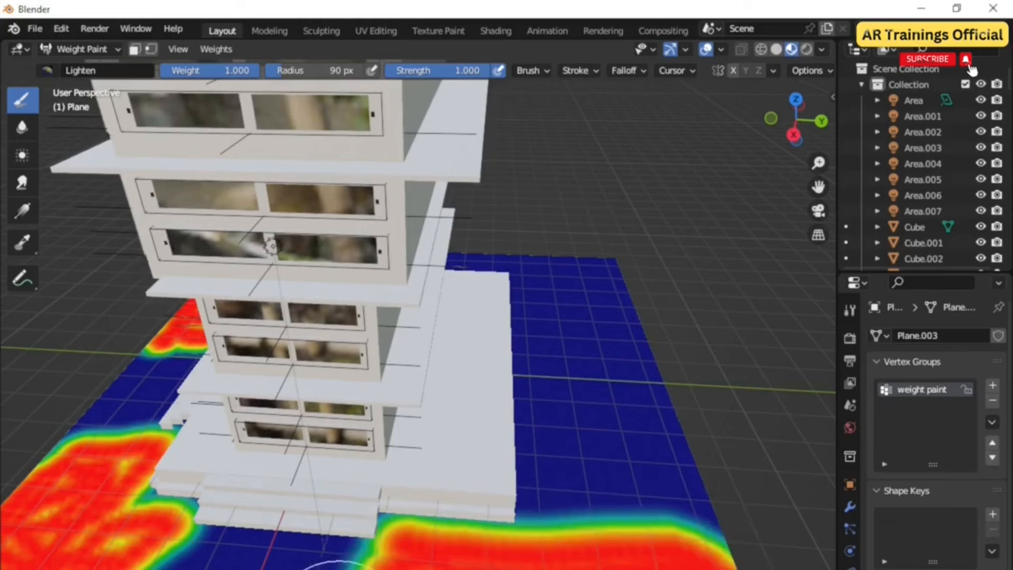
pyautogui.scroll(-4, 412, 549)
pyautogui.moveTo(348, 569)
pyautogui.mouseDown(button='middle')
pyautogui.moveTo(411, 549)
pyautogui.moveTo(407, 569)
pyautogui.mouseUp(button='middle')
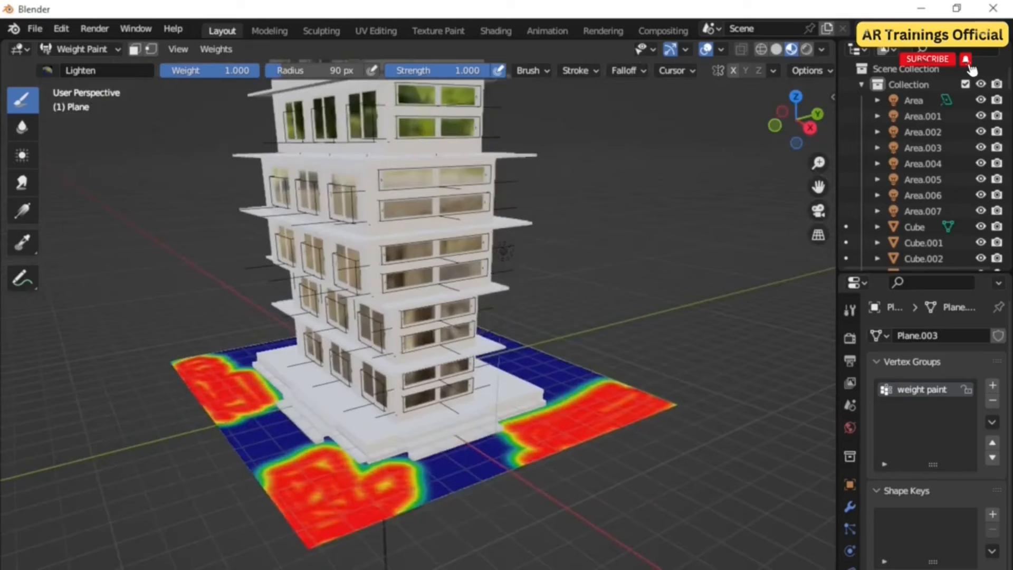
pyautogui.keyDown('shift'); pyautogui.moveTo(445, 529); pyautogui.dragTo(411, 537, button='middle'); pyautogui.keyUp('shift')
pyautogui.keyDown('shift'); pyautogui.moveTo(684, 543); pyautogui.dragTo(662, 567, button='middle'); pyautogui.keyUp('shift')
# Step: Add a particle system to the plane and set its type to Hair
pyautogui.click(849, 529)
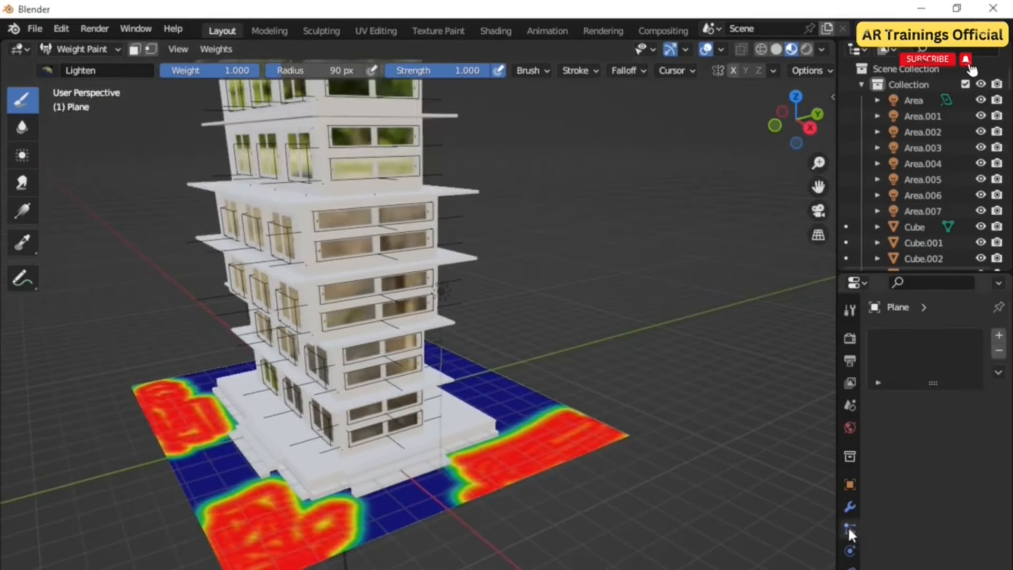
pyautogui.click(999, 336)
pyautogui.click(969, 424)
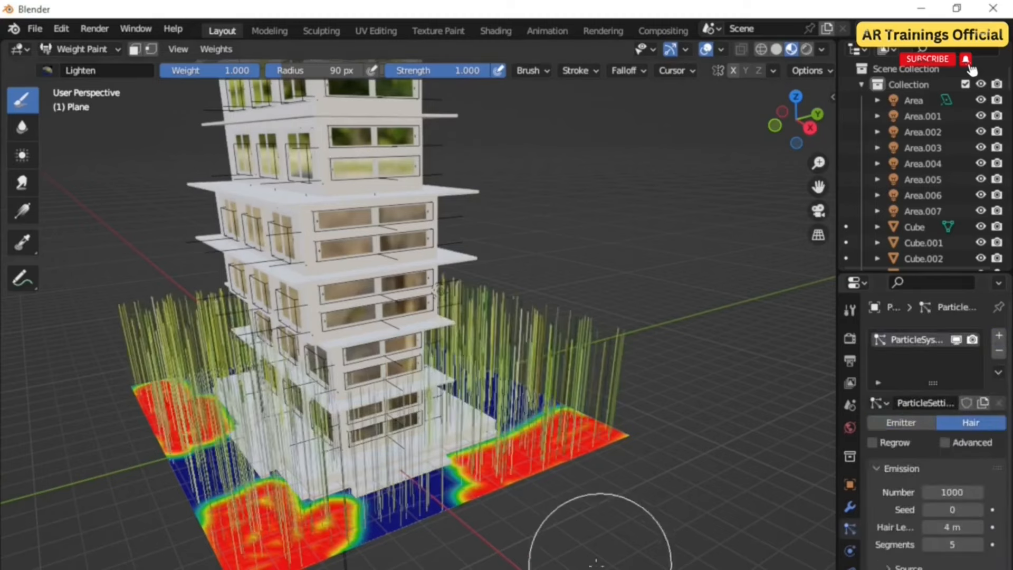
pyautogui.scroll(3, 528, 543)
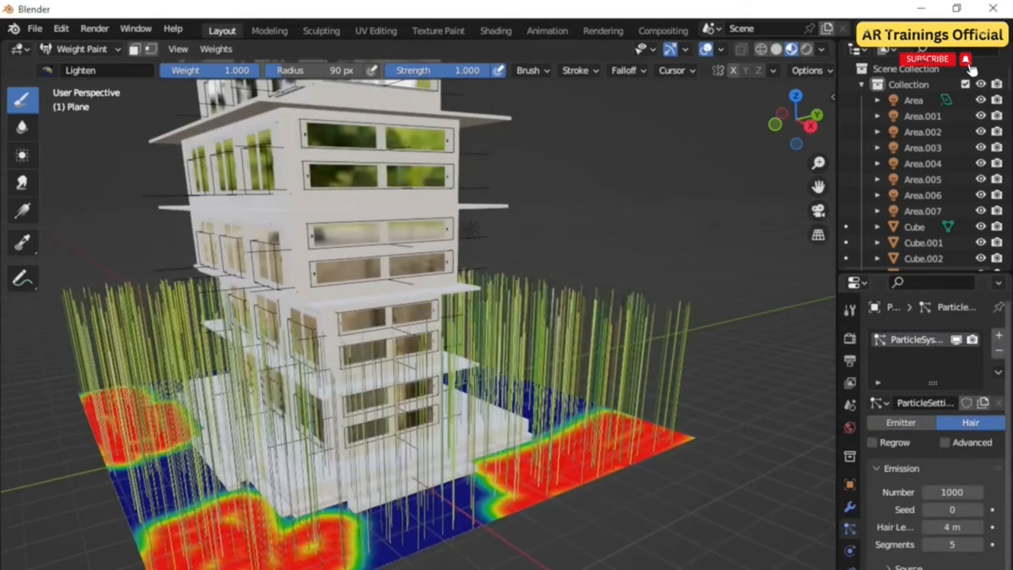
# Step: Assign the weight paint vertex group as the hair density and switch the plane back to Object Mode
pyautogui.scroll(-6, 934, 433)
pyautogui.click(940, 568)
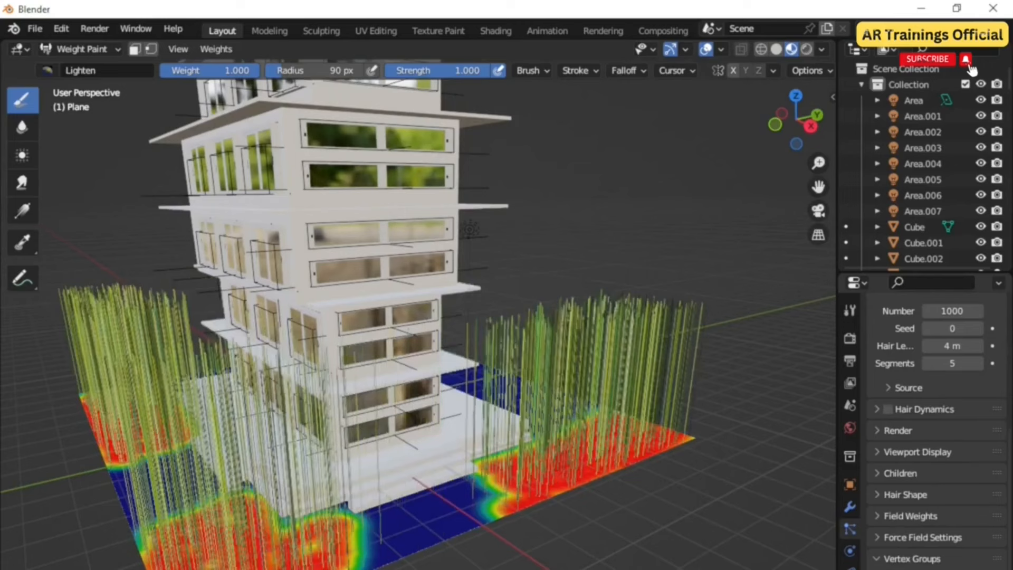
pyautogui.scroll(8, 934, 422)
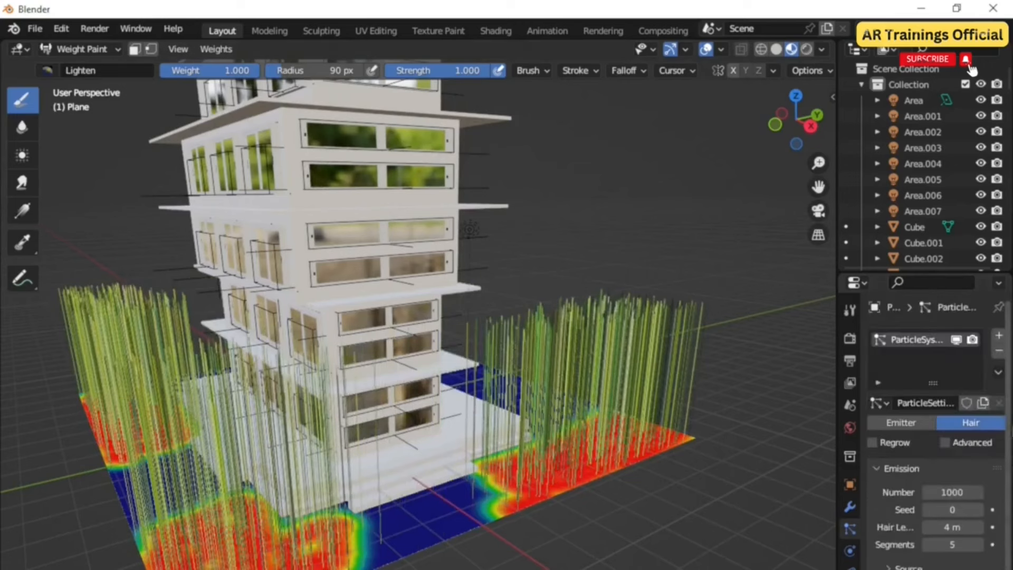
pyautogui.click(74, 50)
pyautogui.click(79, 65)
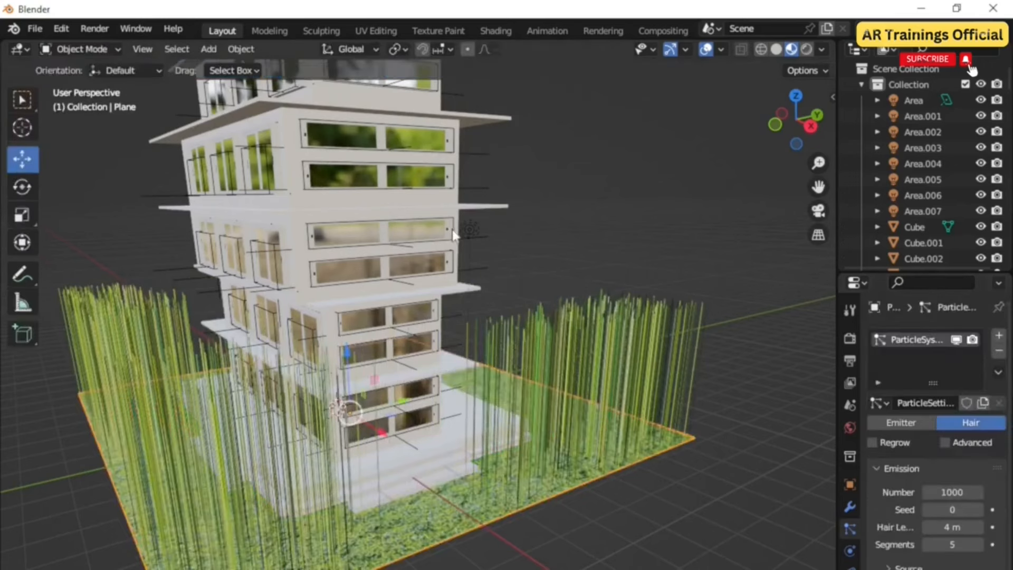
# Step: Set the hair length to 0.15 m
pyautogui.moveTo(952, 527); pyautogui.dragTo(879, 527)
pyautogui.scroll(5, 633, 475)
pyautogui.scroll(-3, 611, 464)
pyautogui.keyDown('shift'); pyautogui.moveTo(612, 457); pyautogui.dragTo(647, 429, button='middle'); pyautogui.keyUp('shift')
pyautogui.scroll(-2, 600, 396)
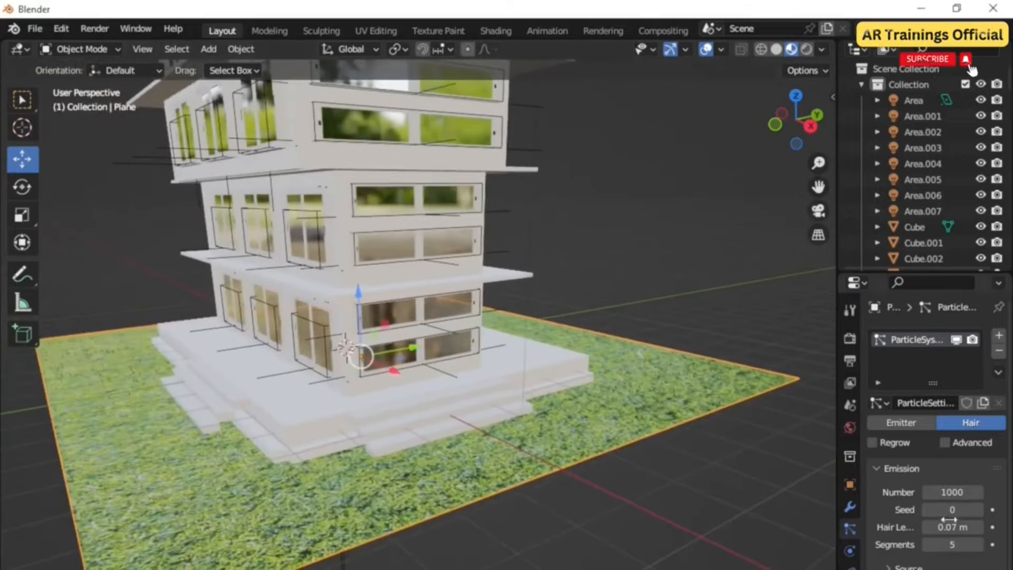
pyautogui.click(978, 528)
pyautogui.click(978, 527)
# Step: Set the number of hair particles to 5000
pyautogui.moveTo(385, 502); pyautogui.dragTo(431, 496, button='middle')
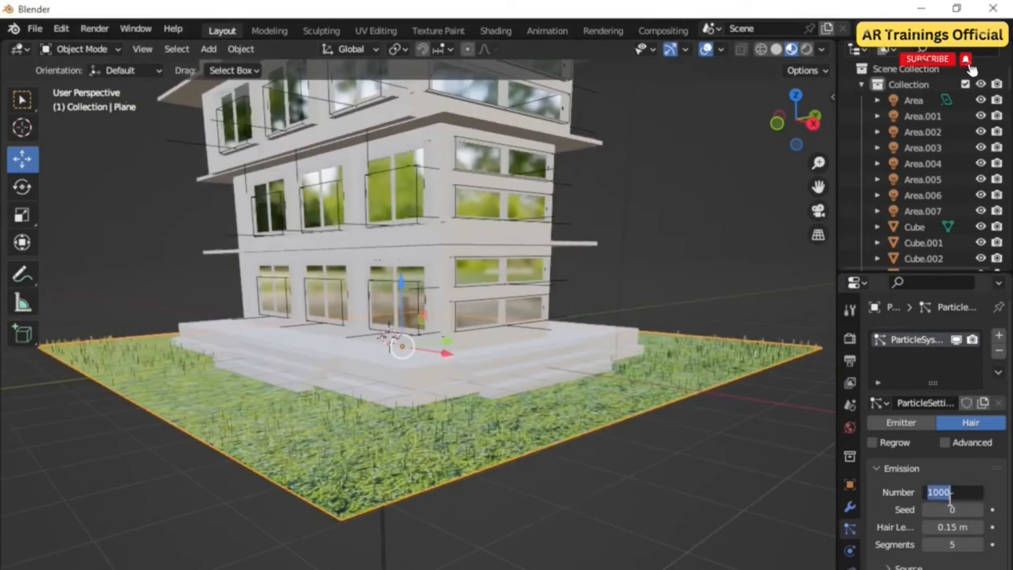
pyautogui.press('Return')
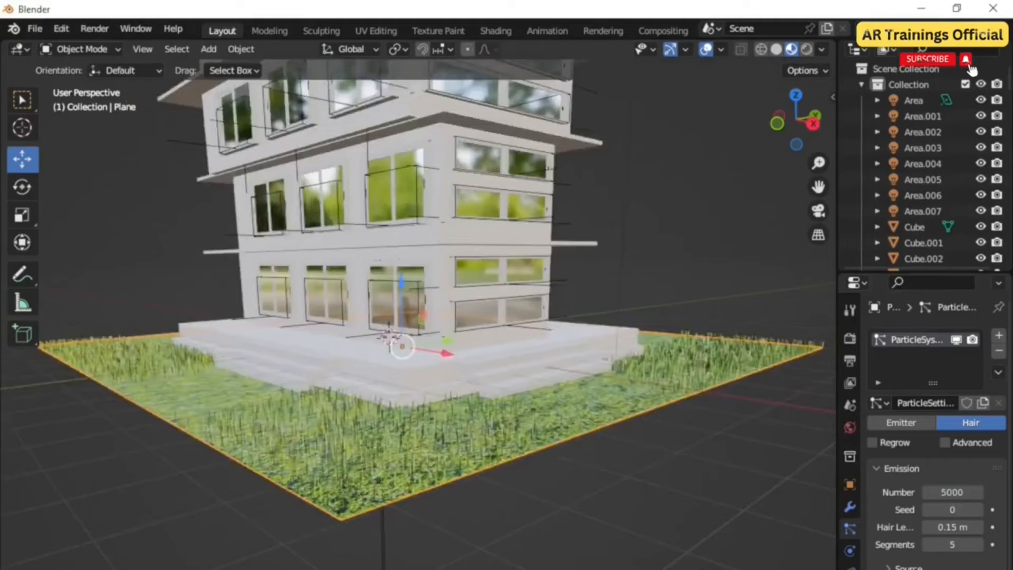
pyautogui.moveTo(422, 433); pyautogui.dragTo(415, 449, button='middle')
pyautogui.moveTo(665, 560); pyautogui.dragTo(649, 558, button='middle')
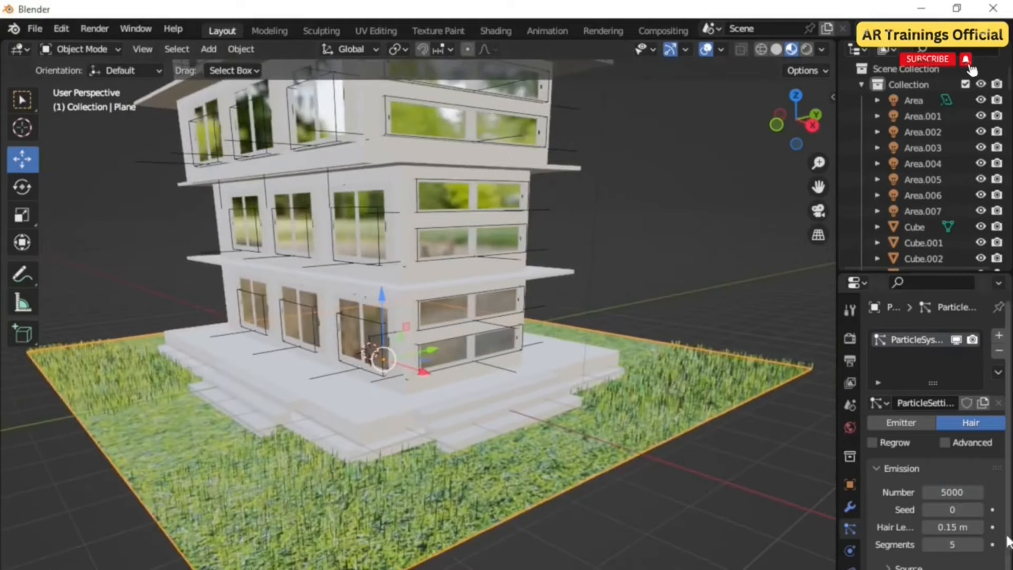
# Step: Expand the hair Physics settings and collapse its Forces section to review them
pyautogui.scroll(-3, 898, 518)
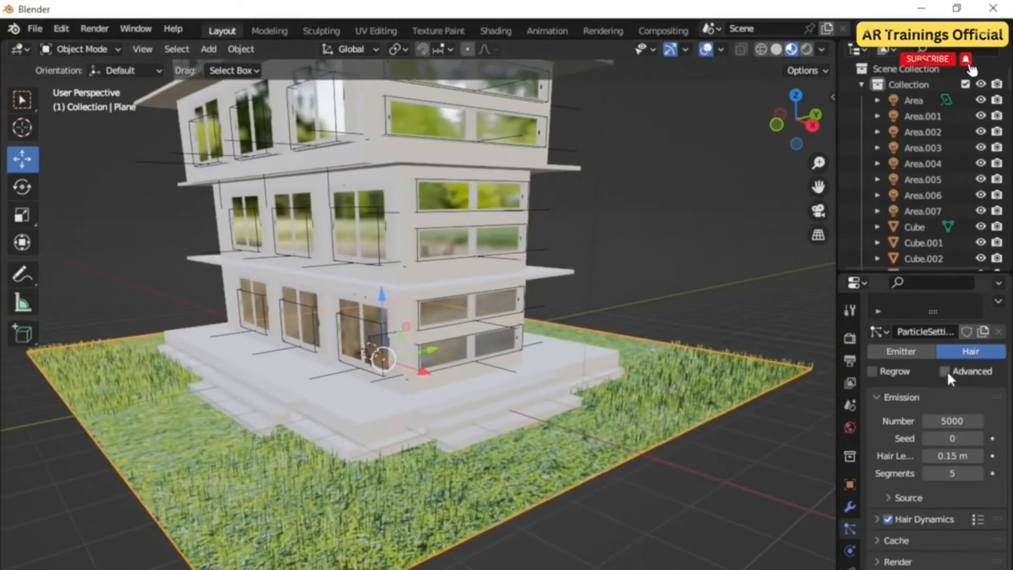
pyautogui.scroll(-4, 1009, 559)
pyautogui.click(934, 515)
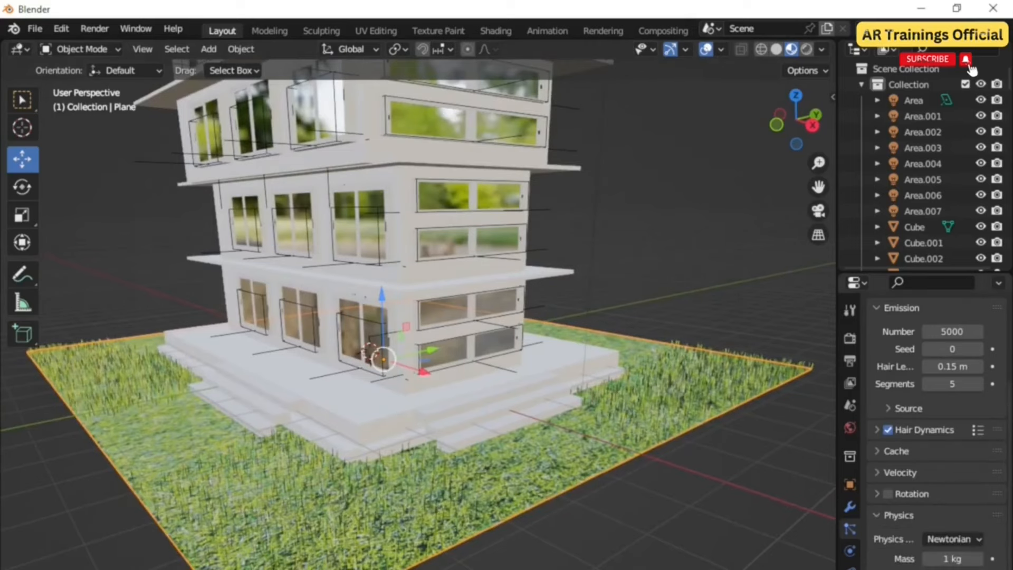
pyautogui.moveTo(573, 569); pyautogui.dragTo(590, 555, button='middle')
pyautogui.scroll(1, 528, 533)
pyautogui.moveTo(453, 507); pyautogui.dragTo(533, 505, button='middle')
pyautogui.scroll(-1, 644, 542)
pyautogui.scroll(-5, 936, 431)
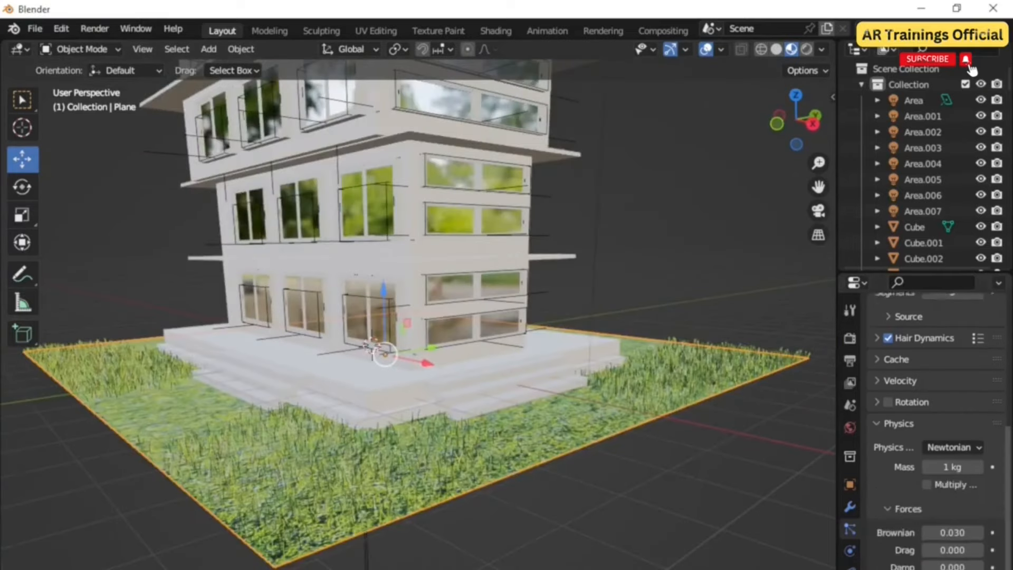
pyautogui.click(908, 493)
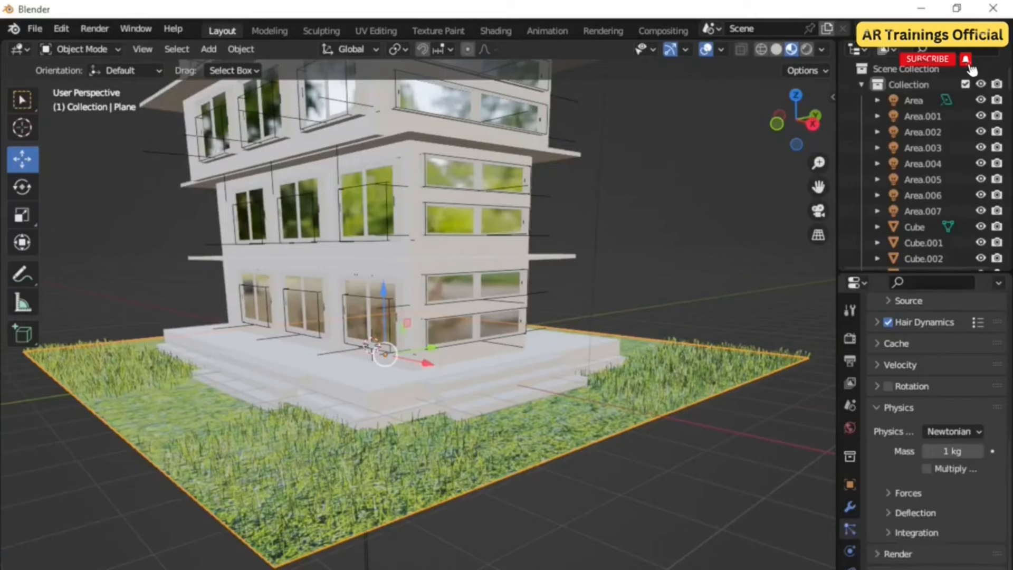
# Step: Enable Simple children for the hair particles
pyautogui.moveTo(686, 568)
pyautogui.mouseDown(button='middle')
pyautogui.moveTo(686, 547)
pyautogui.moveTo(684, 568)
pyautogui.mouseUp(button='middle')
pyautogui.scroll(3, 451, 528)
pyautogui.scroll(-2, 451, 526)
pyautogui.moveTo(451, 527); pyautogui.dragTo(527, 541, button='middle')
pyautogui.scroll(-2, 527, 541)
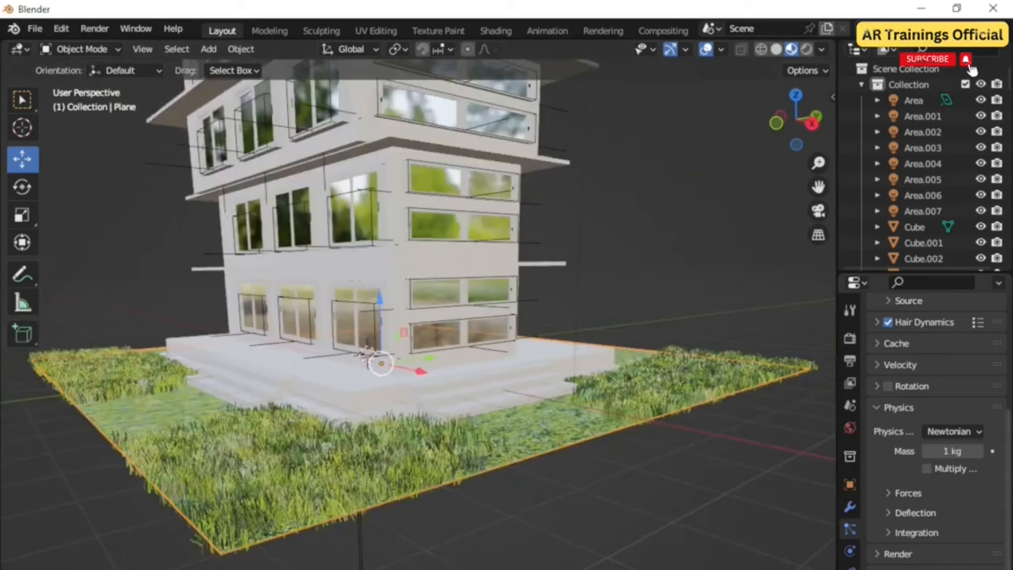
pyautogui.scroll(-4, 936, 422)
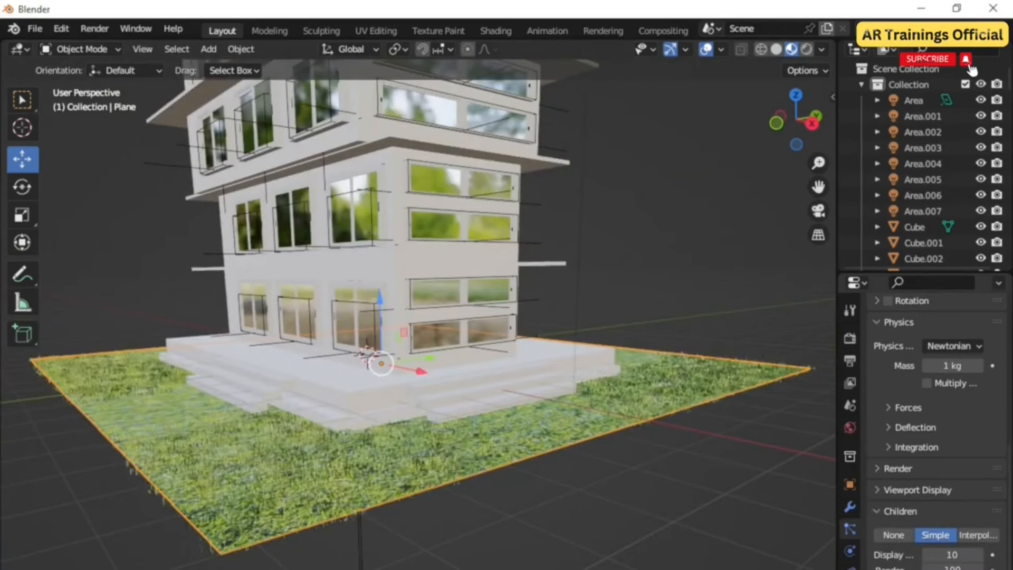
# Step: Set the hair shape's strand diameter to 0.09 m
pyautogui.scroll(5, 457, 511)
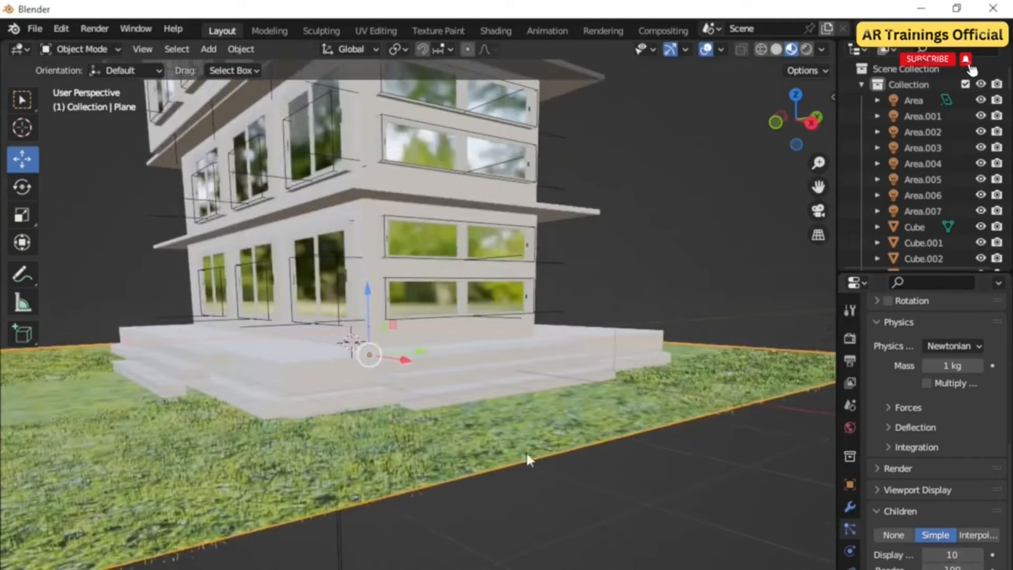
pyautogui.scroll(-3, 492, 504)
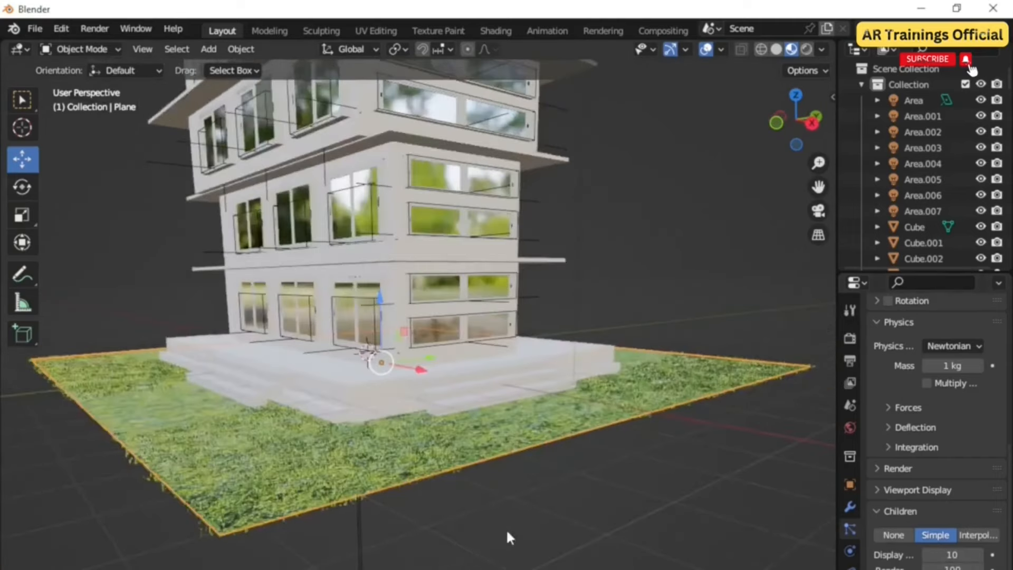
pyautogui.scroll(2, 508, 533)
pyautogui.scroll(-2, 508, 533)
pyautogui.scroll(1, 508, 533)
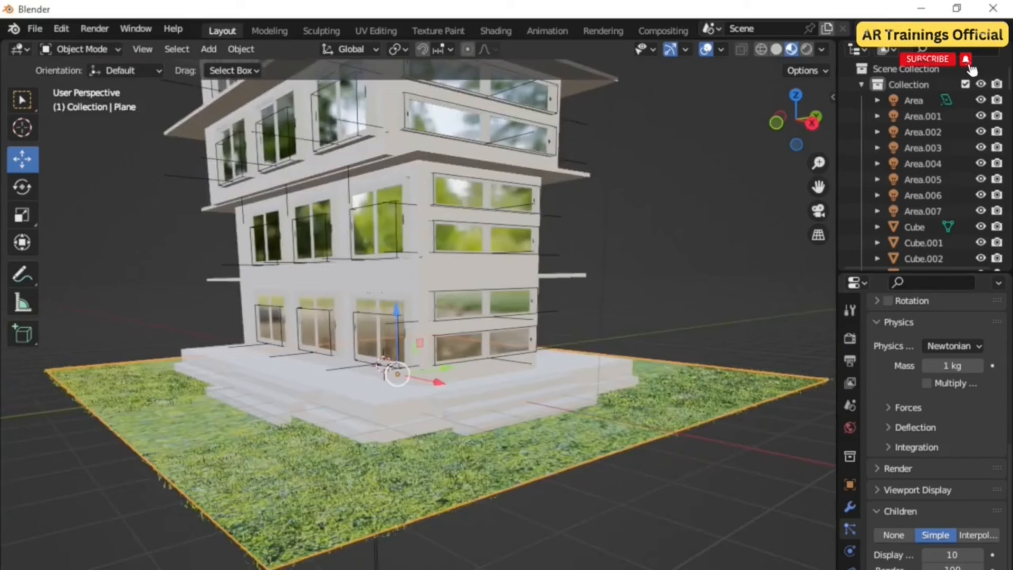
pyautogui.moveTo(508, 533); pyautogui.dragTo(505, 520, button='middle')
pyautogui.scroll(-3, 939, 432)
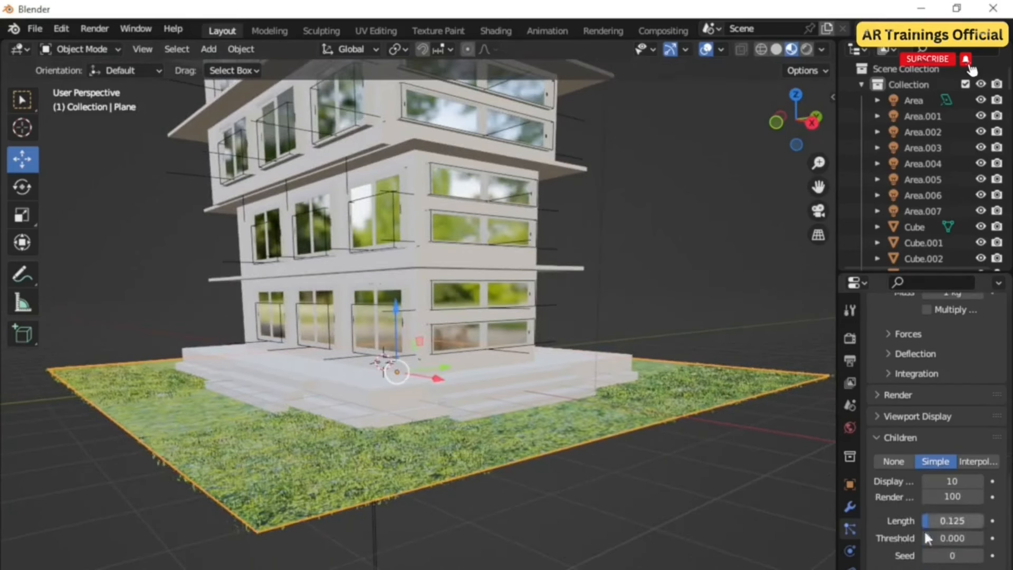
pyautogui.scroll(-6, 940, 432)
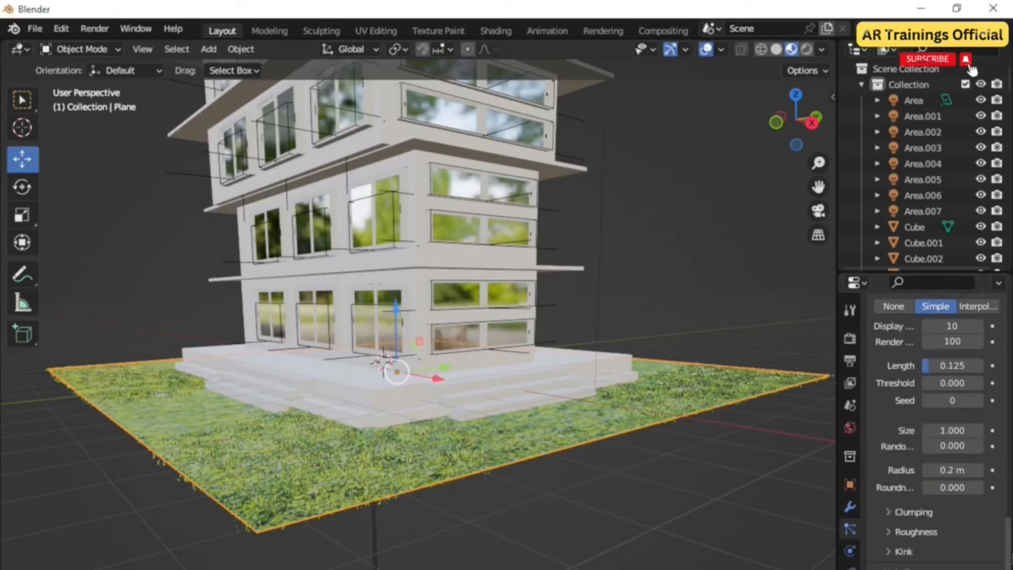
pyautogui.scroll(-3, 933, 553)
pyautogui.click(954, 552)
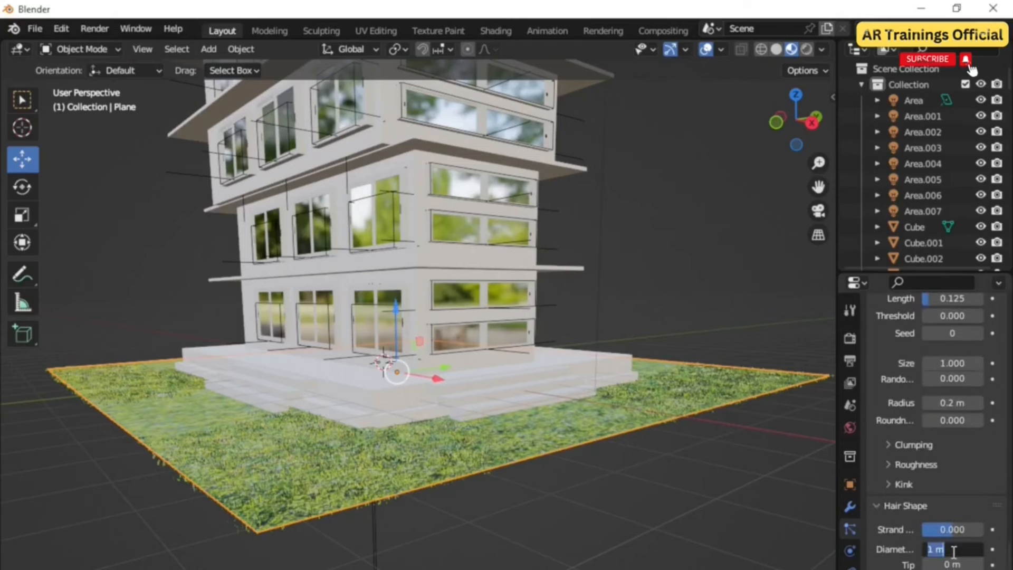
pyautogui.scroll(4, 441, 486)
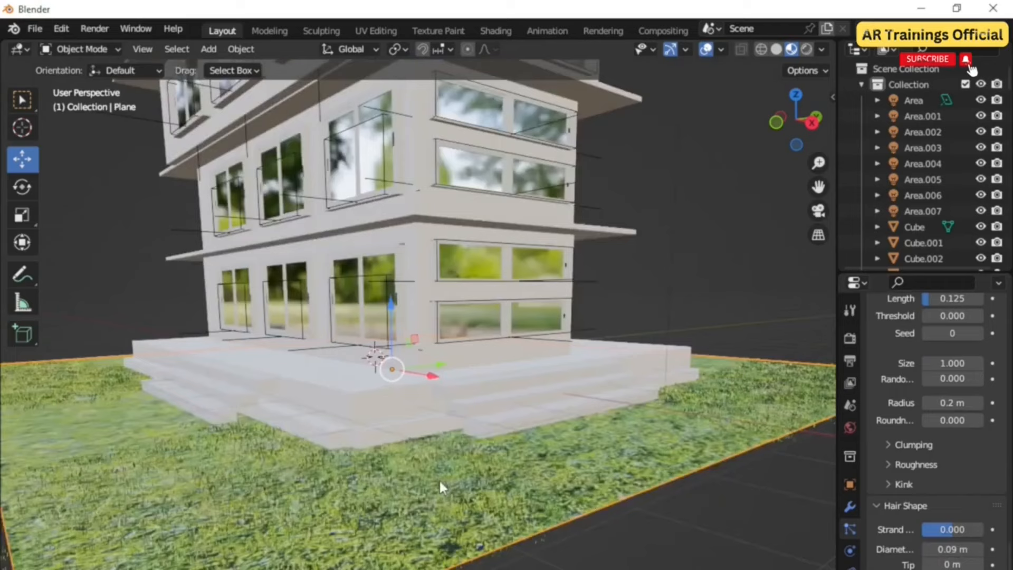
# Step: Switch the viewport shading mode for the scene
pyautogui.scroll(-4, 442, 488)
pyautogui.scroll(2, 456, 514)
pyautogui.moveTo(454, 511); pyautogui.dragTo(449, 519, button='middle')
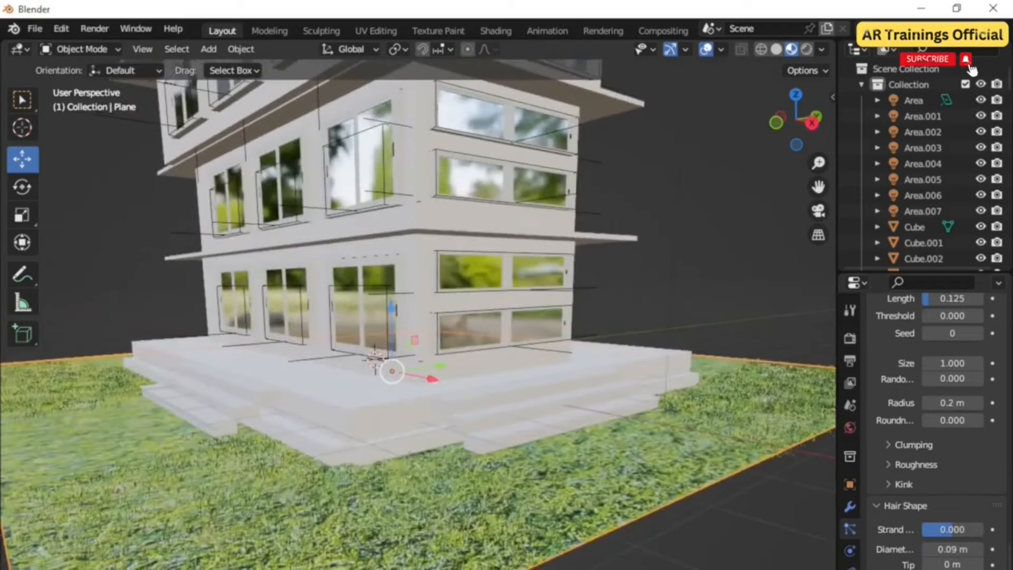
pyautogui.scroll(-3, 448, 439)
pyautogui.scroll(-1, 522, 489)
pyautogui.moveTo(521, 490); pyautogui.dragTo(536, 525, button='middle')
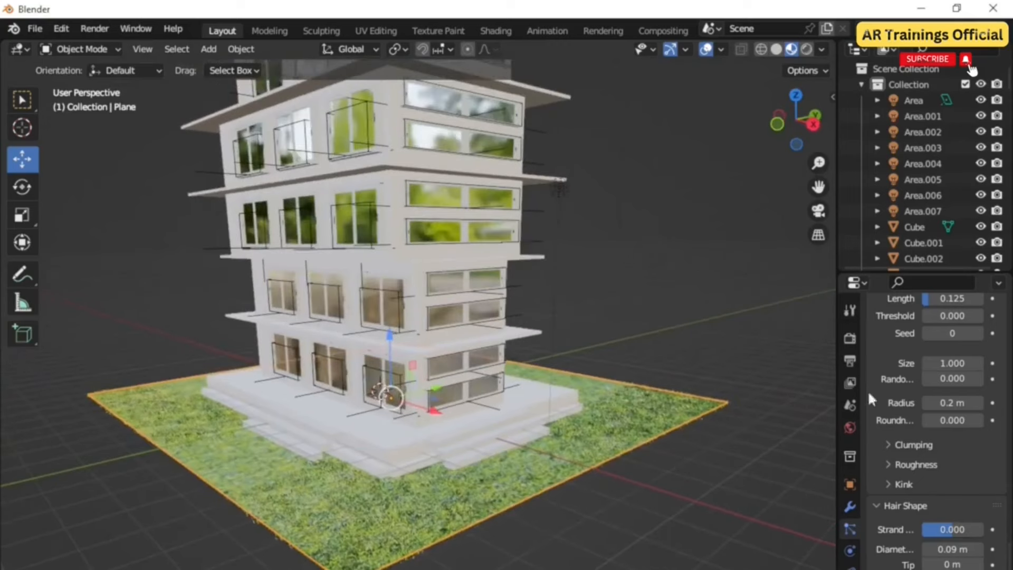
pyautogui.click(806, 49)
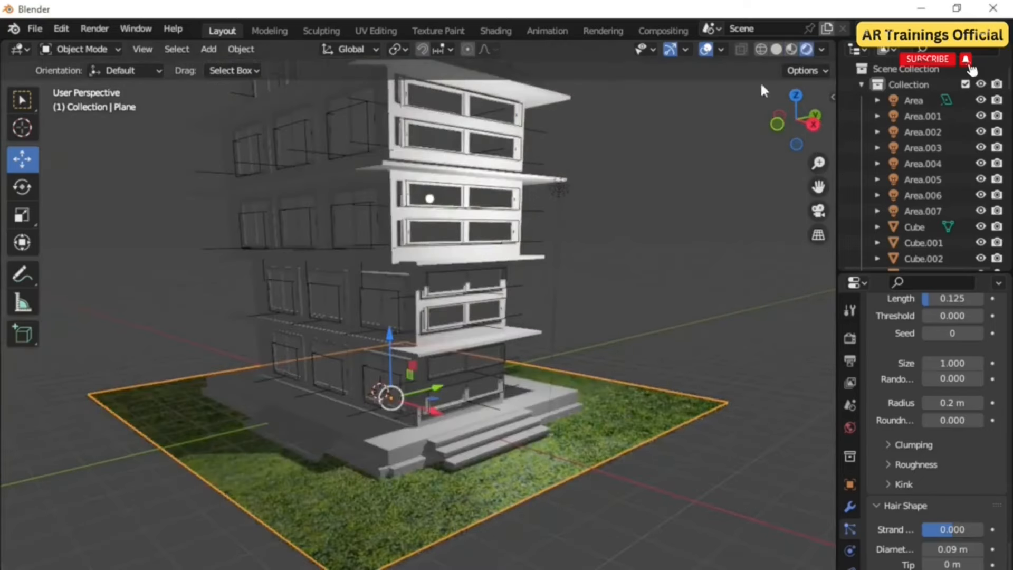
pyautogui.moveTo(579, 503); pyautogui.dragTo(588, 452, button='middle')
pyautogui.scroll(2, 588, 451)
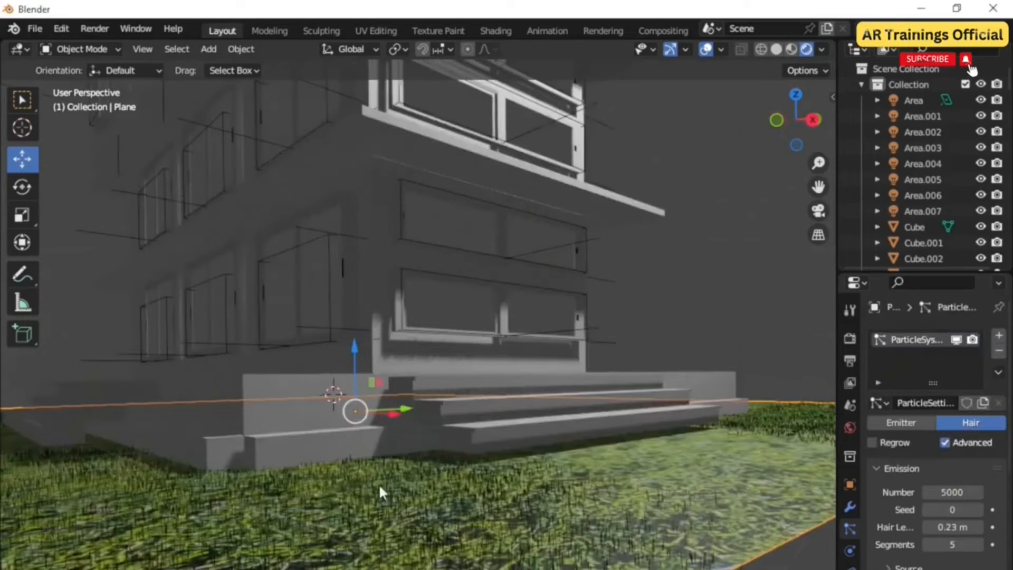
# Step: Add a new material to the base slab
pyautogui.scroll(-2, 380, 486)
pyautogui.moveTo(449, 502); pyautogui.dragTo(466, 526, button='middle')
pyautogui.scroll(-3, 464, 524)
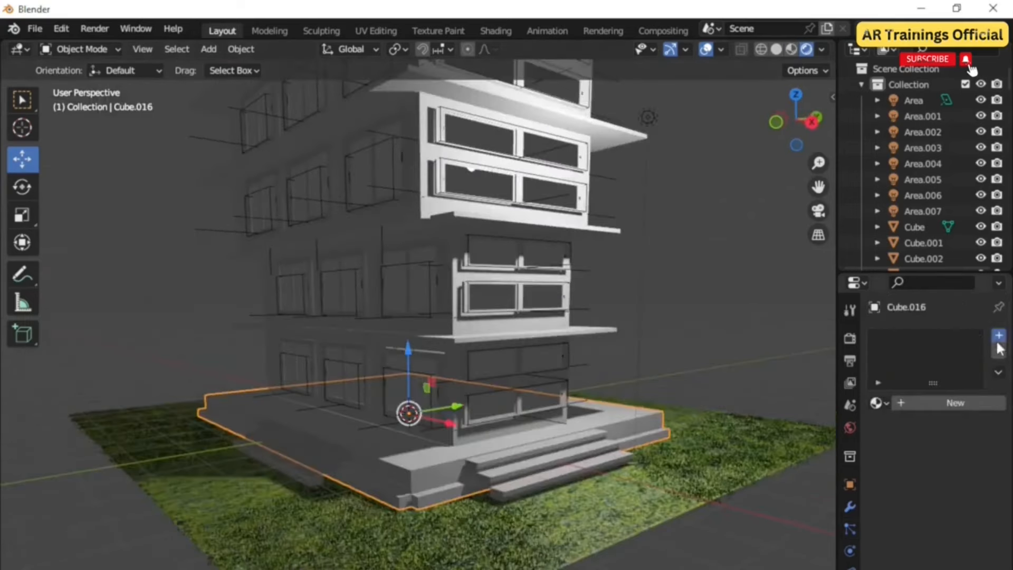
pyautogui.click(999, 336)
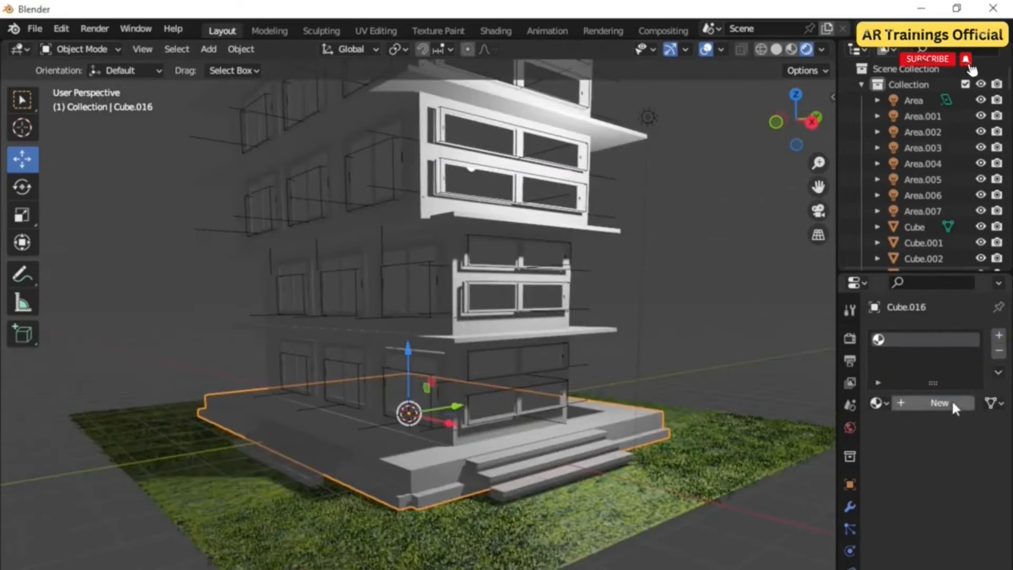
pyautogui.click(953, 403)
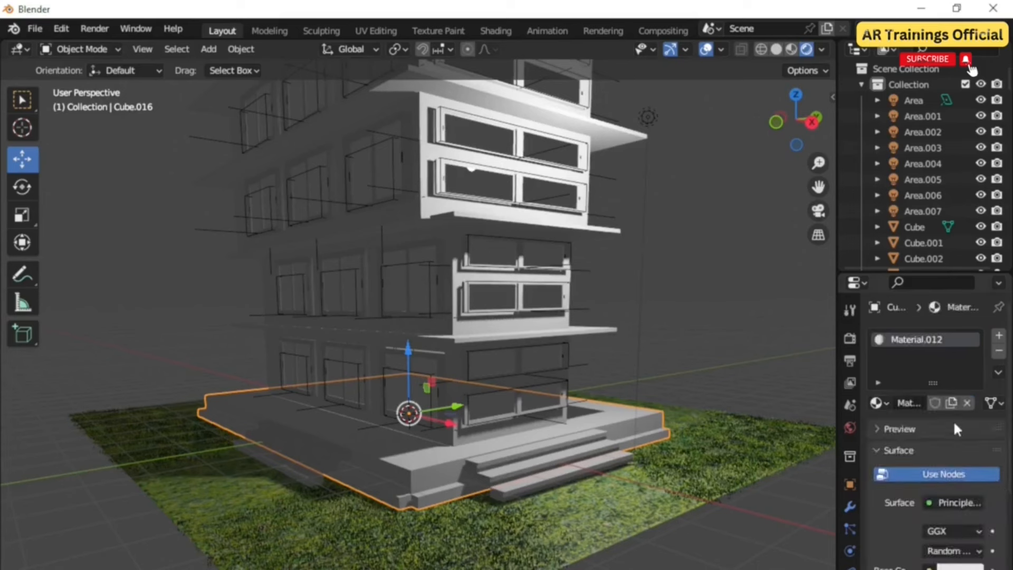
# Step: Set the slab material's base colour to an Image Texture and load a marble image from Downloads
pyautogui.click(933, 566)
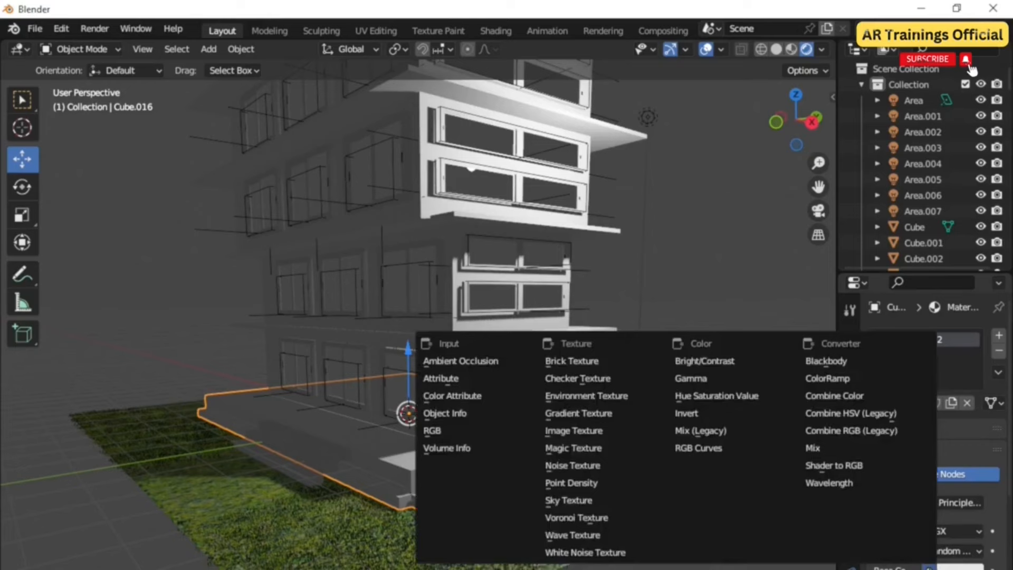
pyautogui.click(563, 430)
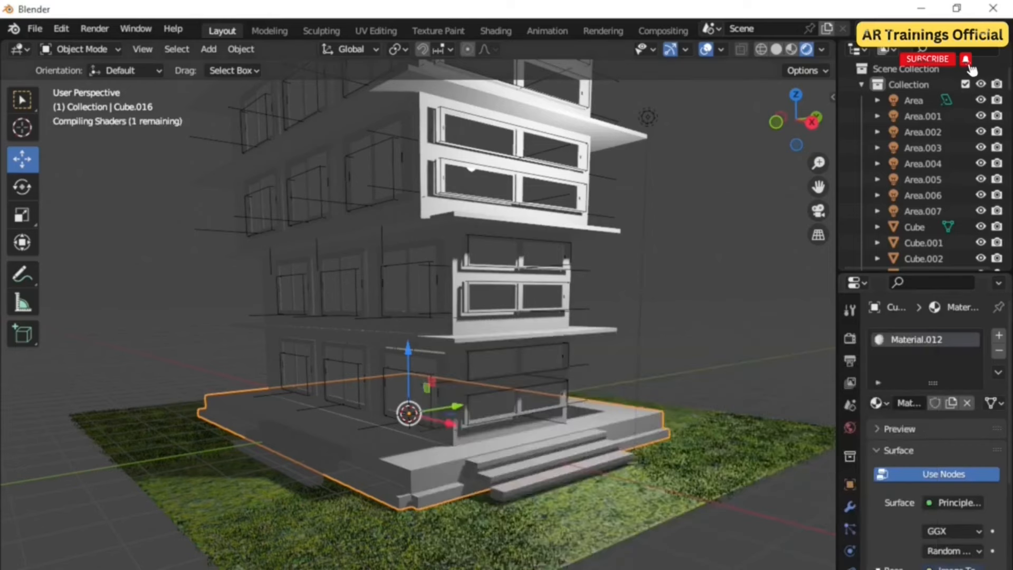
pyautogui.click(968, 569)
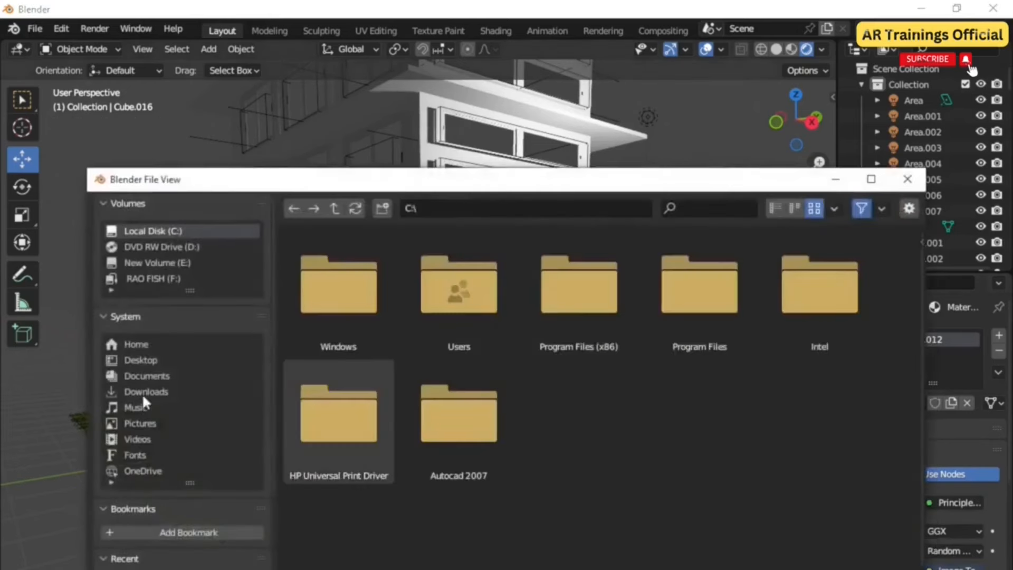
pyautogui.click(142, 396)
pyautogui.scroll(-10, 580, 384)
pyautogui.doubleClick(623, 389)
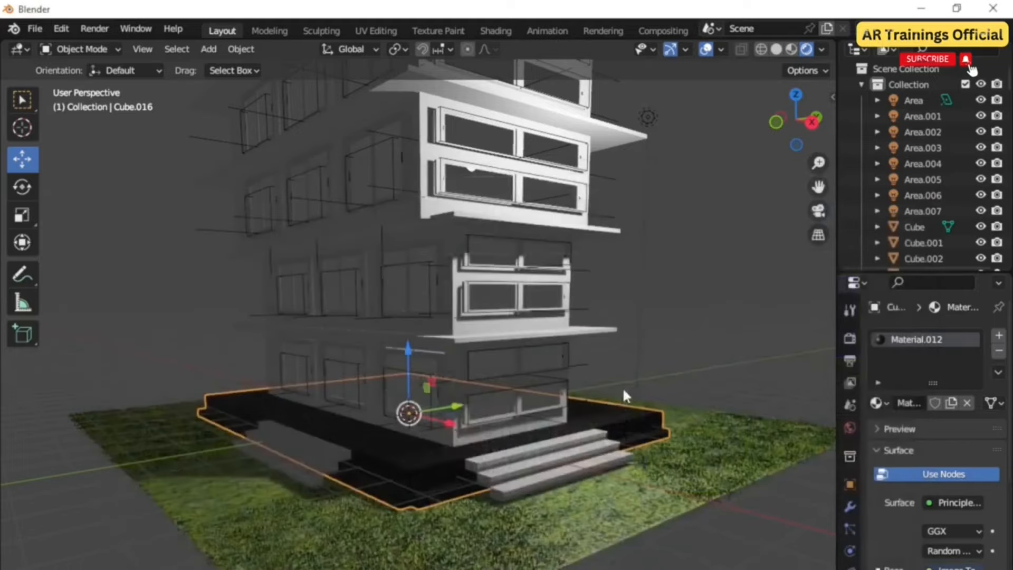
# Step: In the UV Editing workspace, scale the slab's UV island up about 3.1 times and reposition it on the texture
pyautogui.scroll(4, 403, 486)
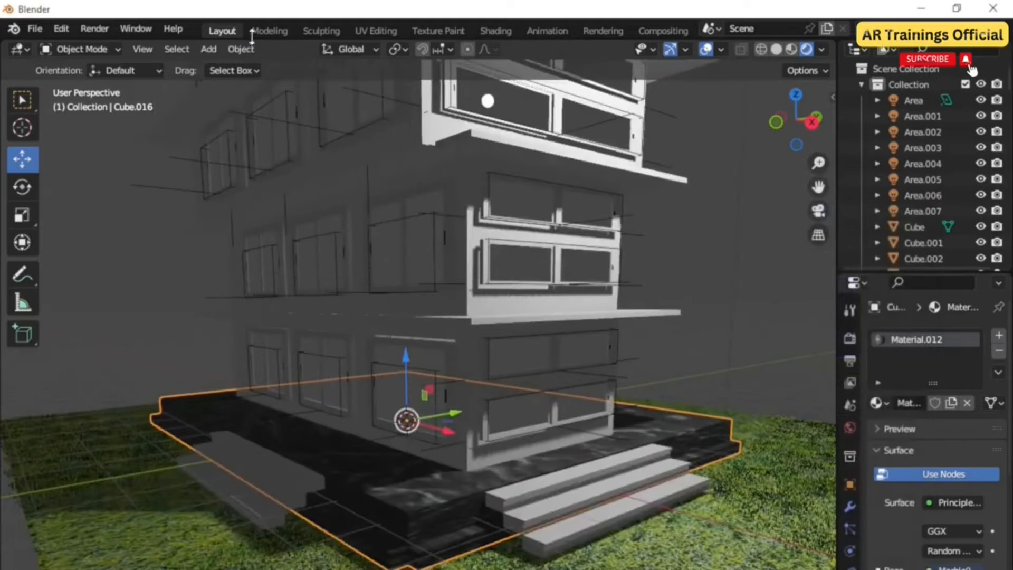
pyautogui.click(375, 31)
pyautogui.scroll(3, 221, 427)
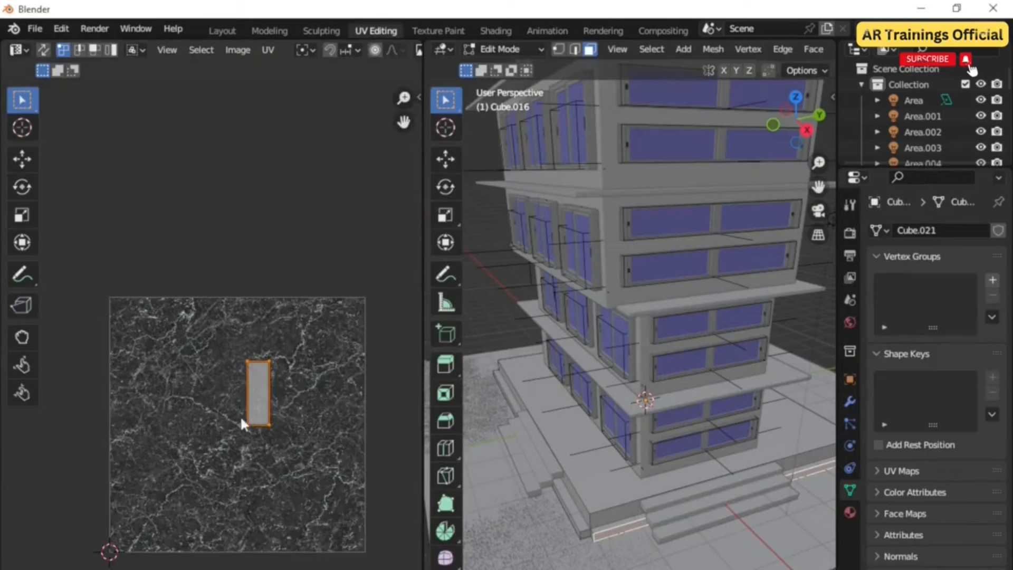
pyautogui.press('s')
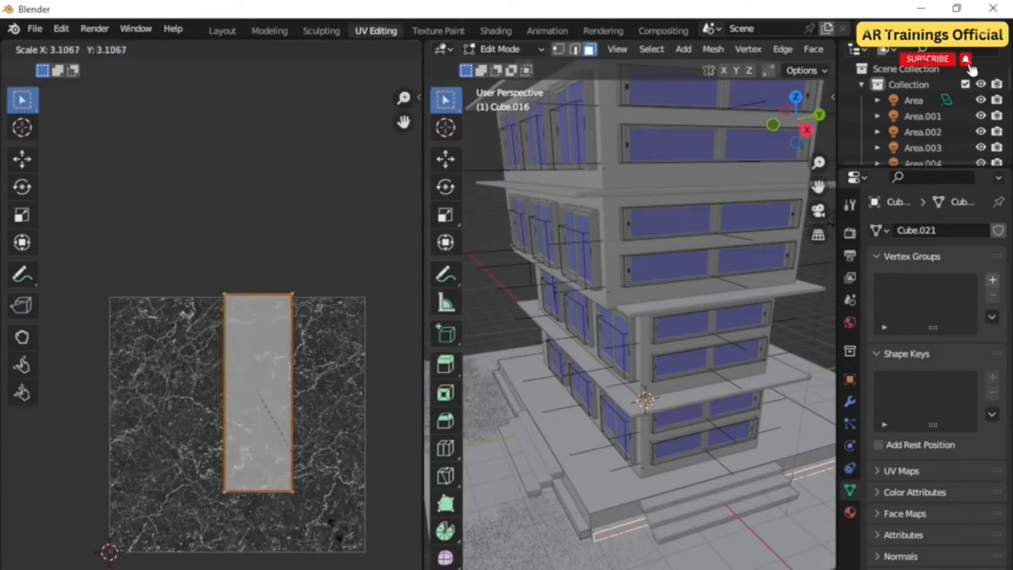
pyautogui.click(51, 207)
pyautogui.click(23, 159)
pyautogui.moveTo(189, 455); pyautogui.dragTo(188, 454)
pyautogui.moveTo(257, 453); pyautogui.dragTo(257, 505)
# Step: Restore the editor layout and return to the Layout workspace
pyautogui.moveTo(424, 411); pyautogui.dragTo(38, 436)
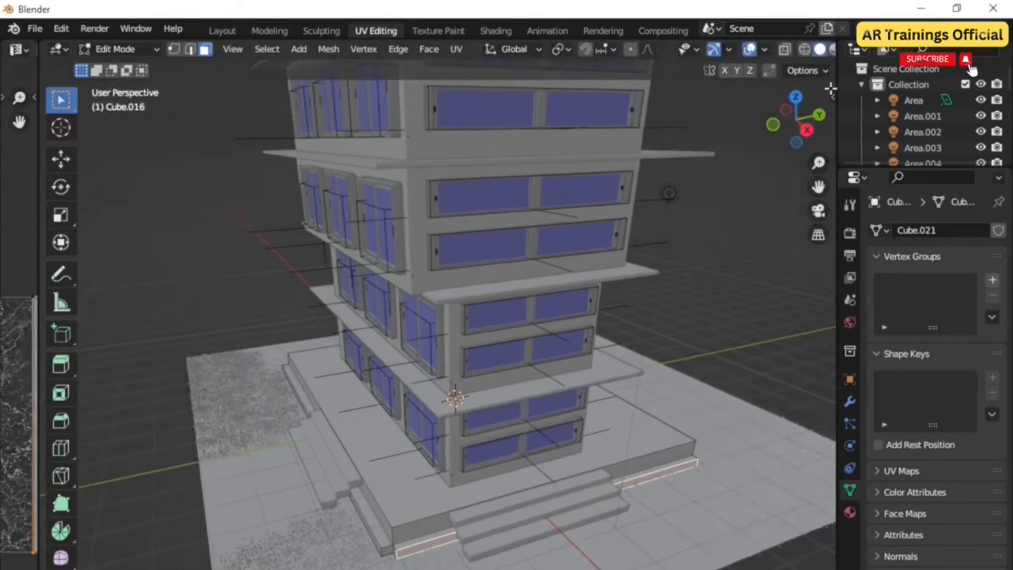
pyautogui.click(833, 50)
pyautogui.moveTo(37, 336); pyautogui.dragTo(432, 362)
pyautogui.click(301, 438)
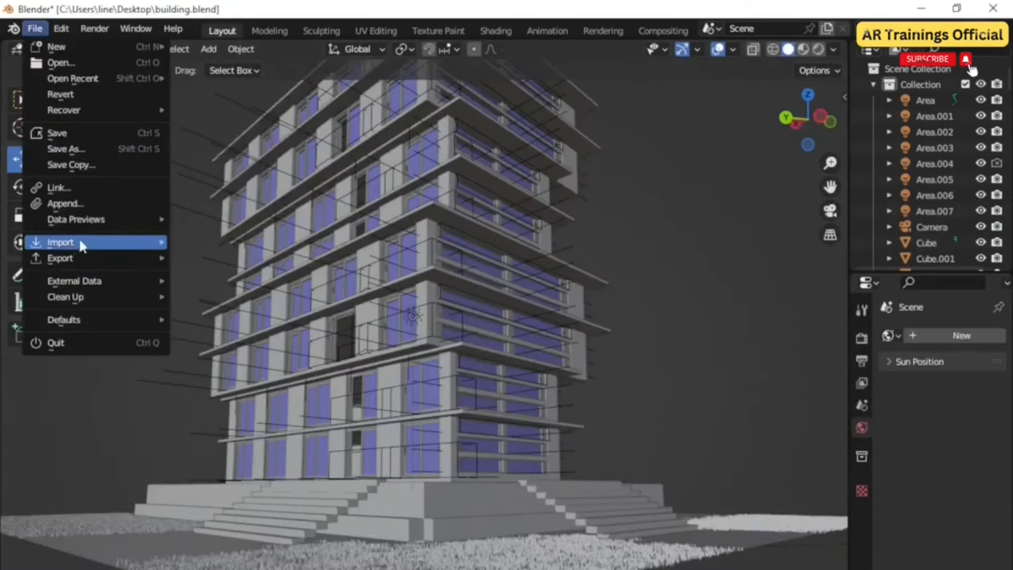
# Step: Import an FBX tree model from the Downloads folder into the scene
pyautogui.moveTo(78, 236)
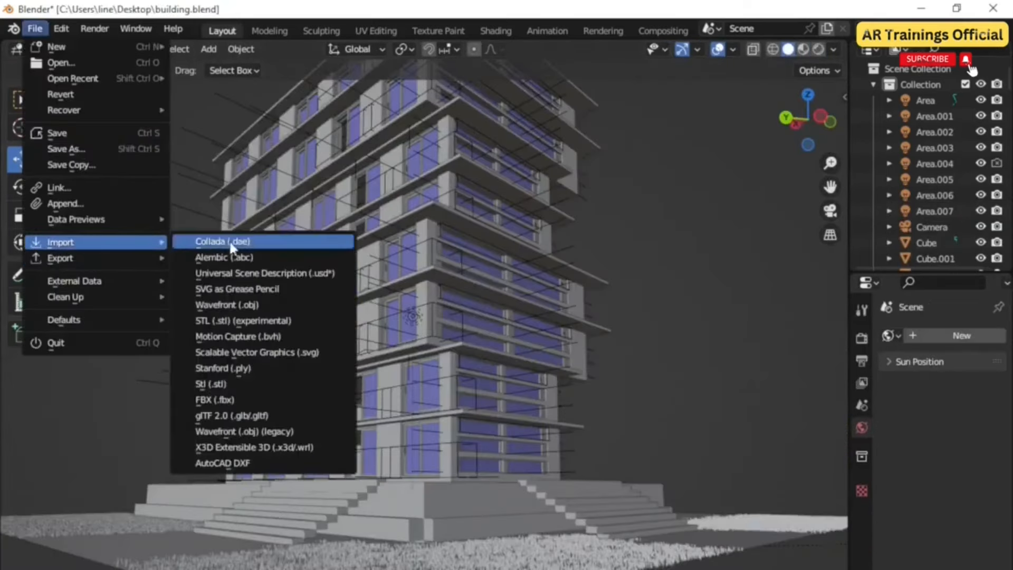
pyautogui.click(257, 400)
pyautogui.click(150, 391)
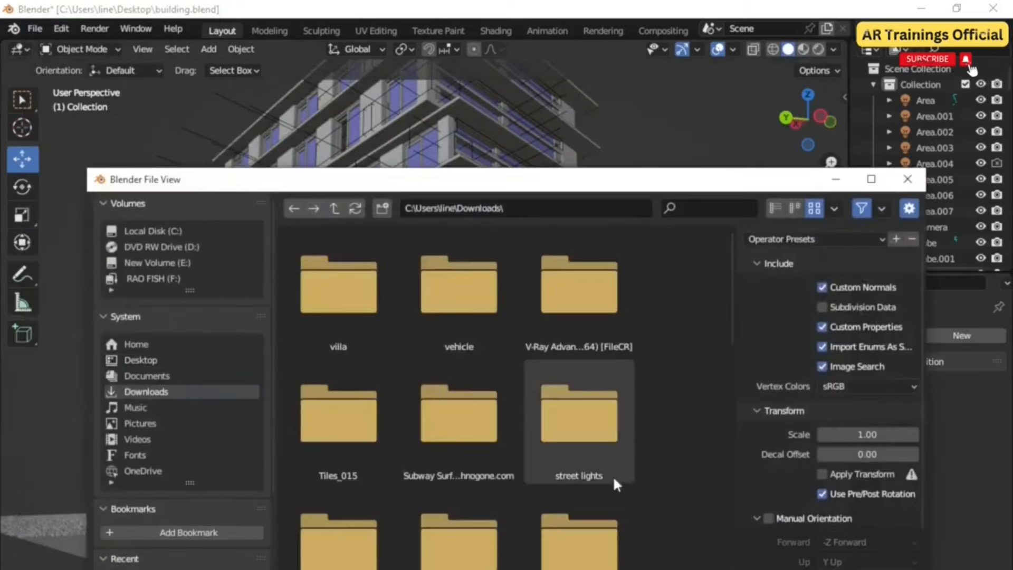
pyautogui.scroll(-5, 639, 470)
pyautogui.scroll(-6, 633, 465)
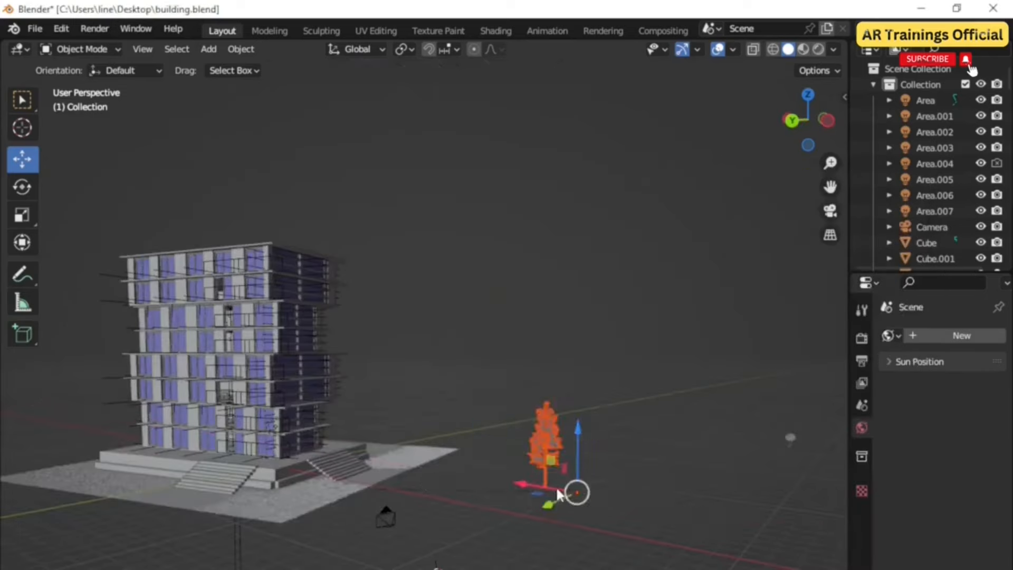
# Step: Move the tree to the front of the building beside the stairs
pyautogui.press('g')
pyautogui.click(337, 486)
pyautogui.scroll(5, 303, 478)
pyautogui.keyDown('shift'); pyautogui.moveTo(304, 486); pyautogui.dragTo(549, 508, button='middle'); pyautogui.keyUp('shift')
pyautogui.moveTo(549, 507); pyautogui.dragTo(226, 536)
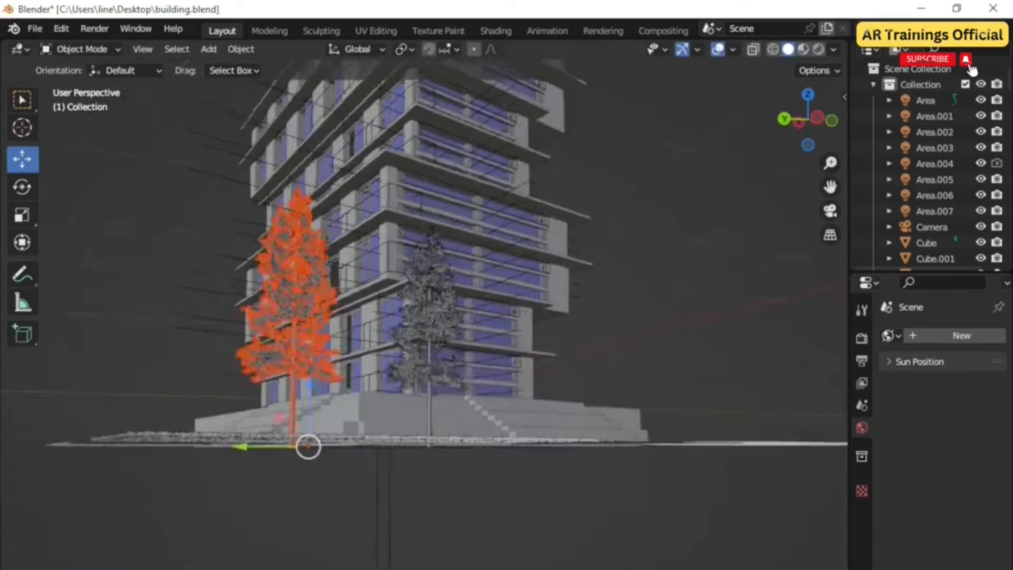
pyautogui.moveTo(422, 316); pyautogui.dragTo(401, 353, button='middle')
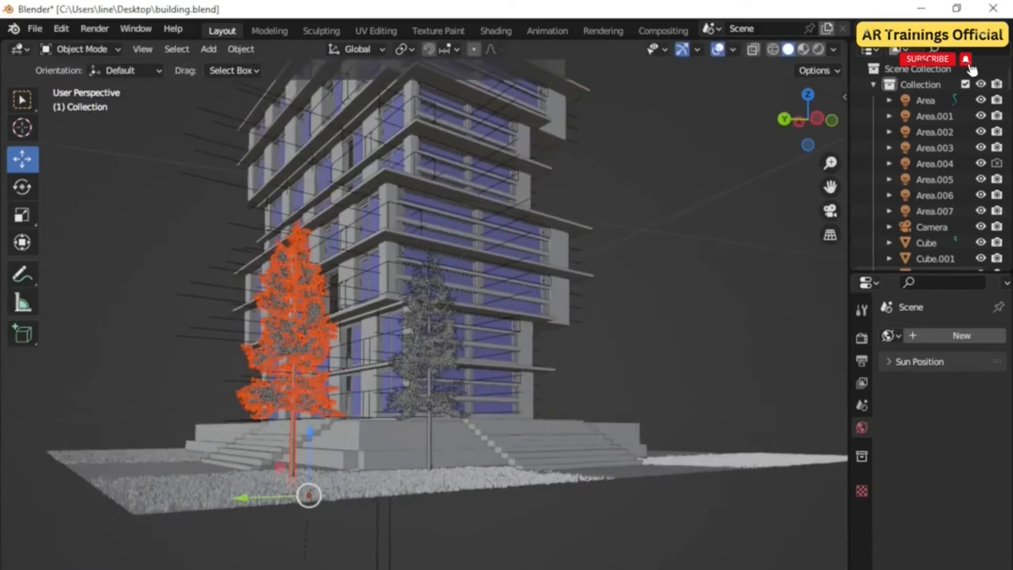
# Step: Scale the selected tree down to about 0.65 and reposition it near the base slab
pyautogui.press('s')
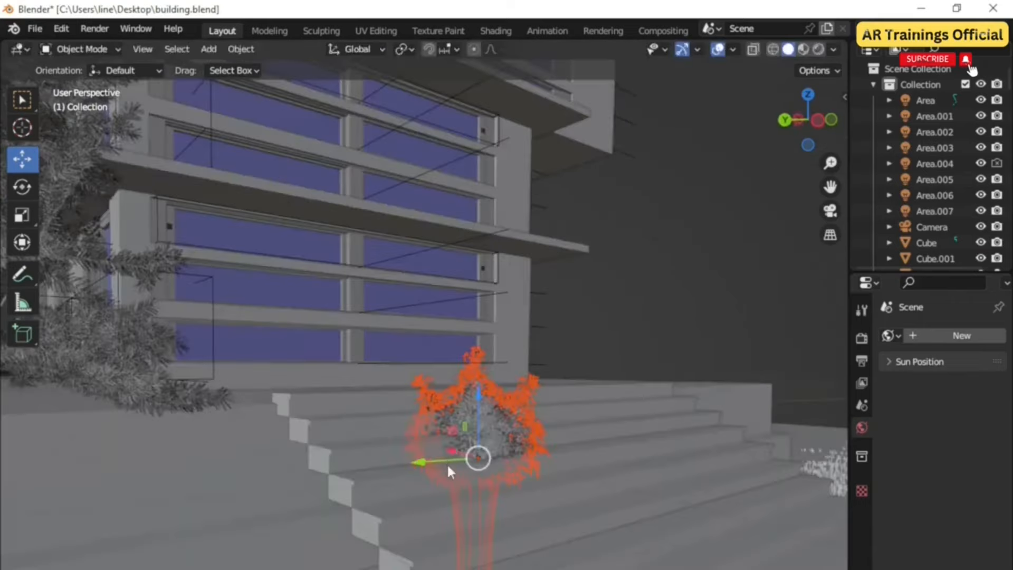
pyautogui.press('g')
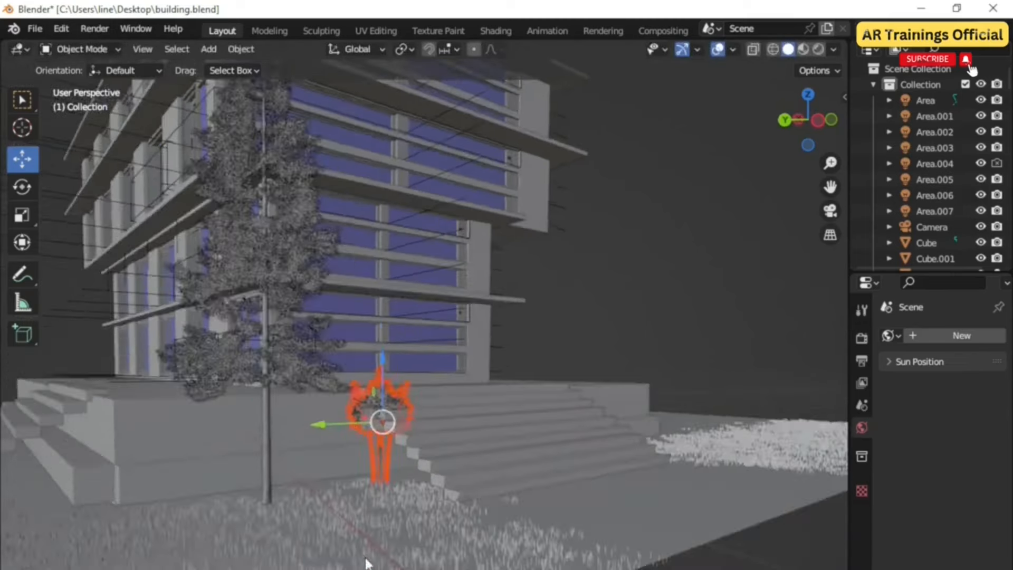
pyautogui.moveTo(368, 564); pyautogui.dragTo(406, 528, button='middle')
pyautogui.moveTo(422, 499); pyautogui.dragTo(420, 521)
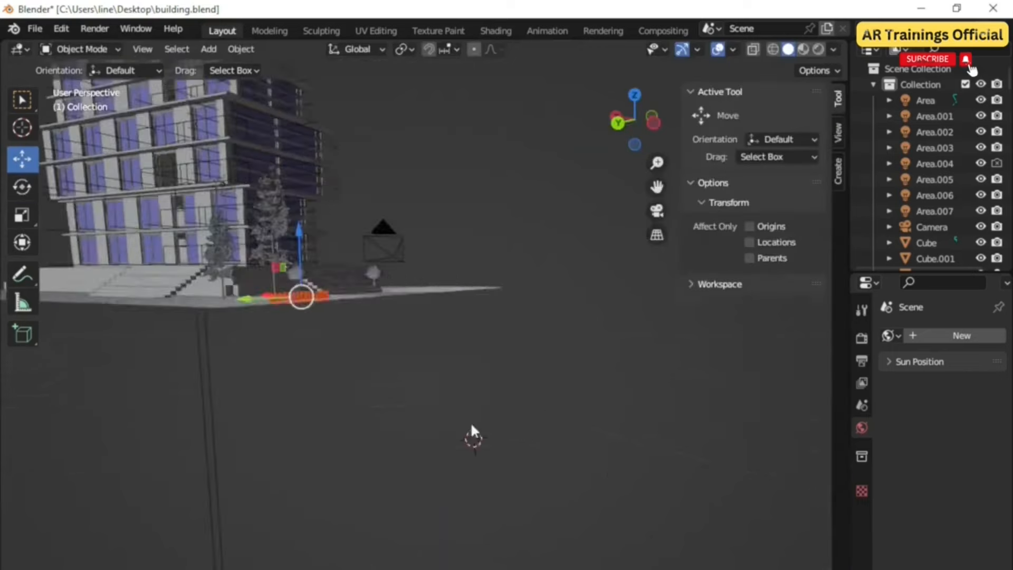
# Step: Set the world colour to an Environment Texture and load an HDRI from the HDRI 47 folder in Downloads
pyautogui.moveTo(470, 422); pyautogui.dragTo(506, 417, button='middle')
pyautogui.scroll(6, 523, 400)
pyautogui.keyDown('shift'); pyautogui.moveTo(507, 416); pyautogui.dragTo(564, 477, button='middle'); pyautogui.keyUp('shift')
pyautogui.scroll(-1, 557, 419)
pyautogui.moveTo(575, 528); pyautogui.dragTo(498, 529, button='middle')
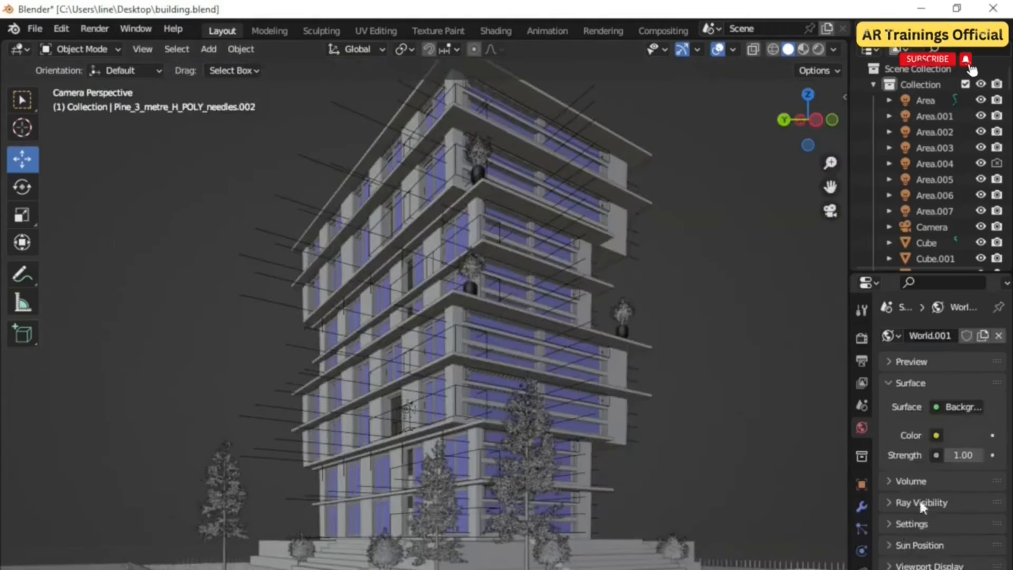
pyautogui.click(937, 434)
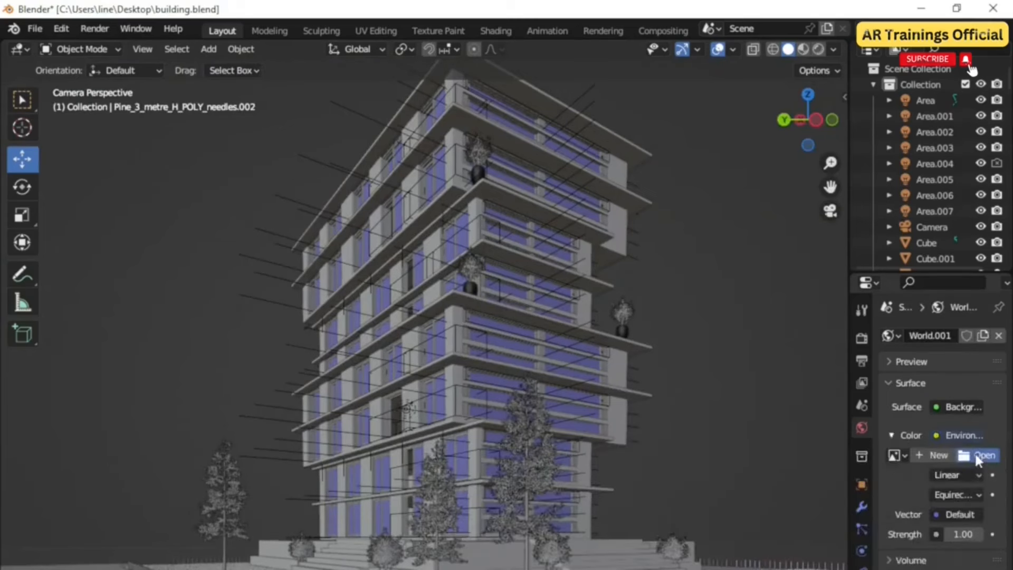
pyautogui.click(977, 457)
pyautogui.click(144, 391)
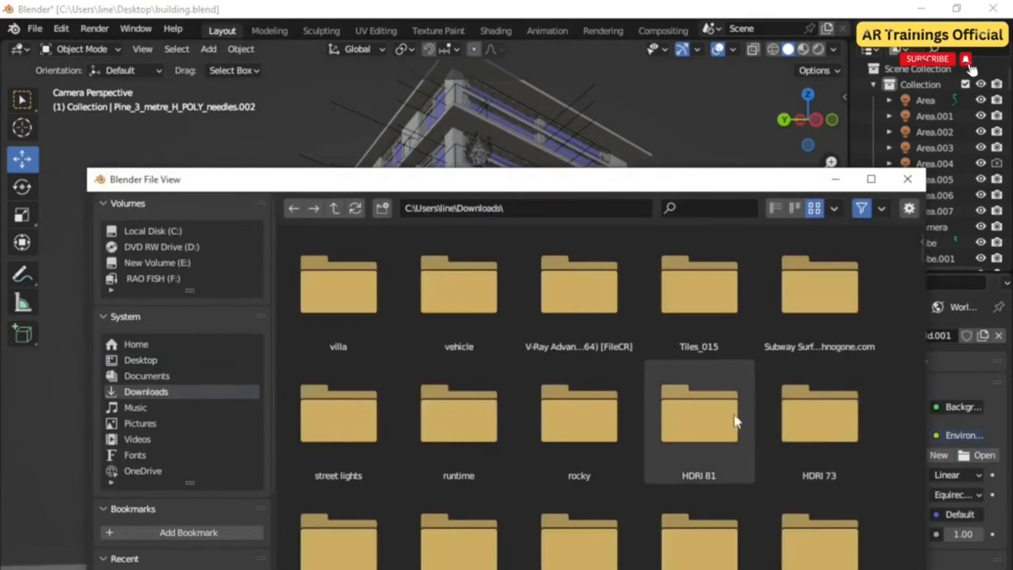
pyautogui.scroll(-5, 702, 490)
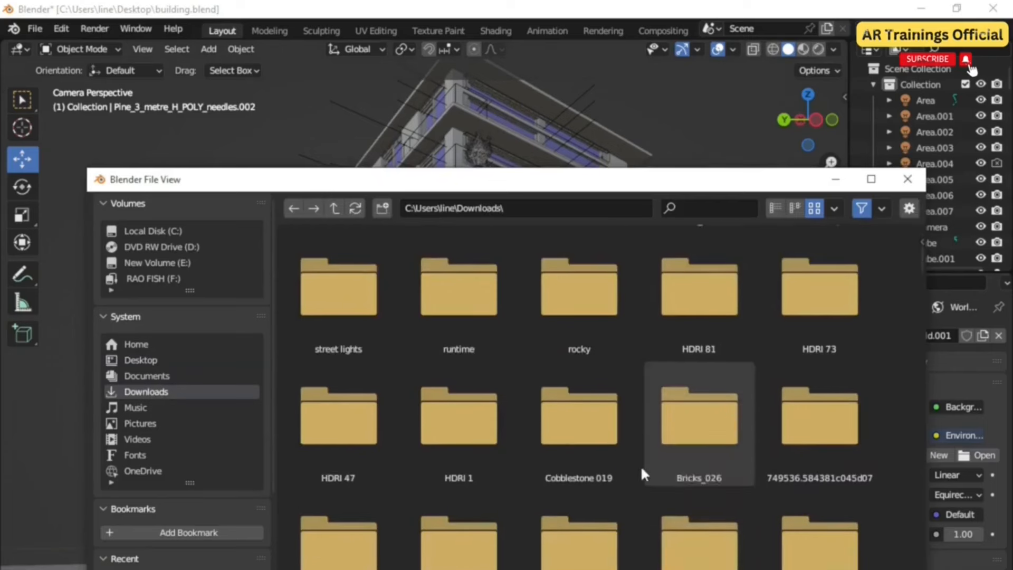
pyautogui.doubleClick(362, 439)
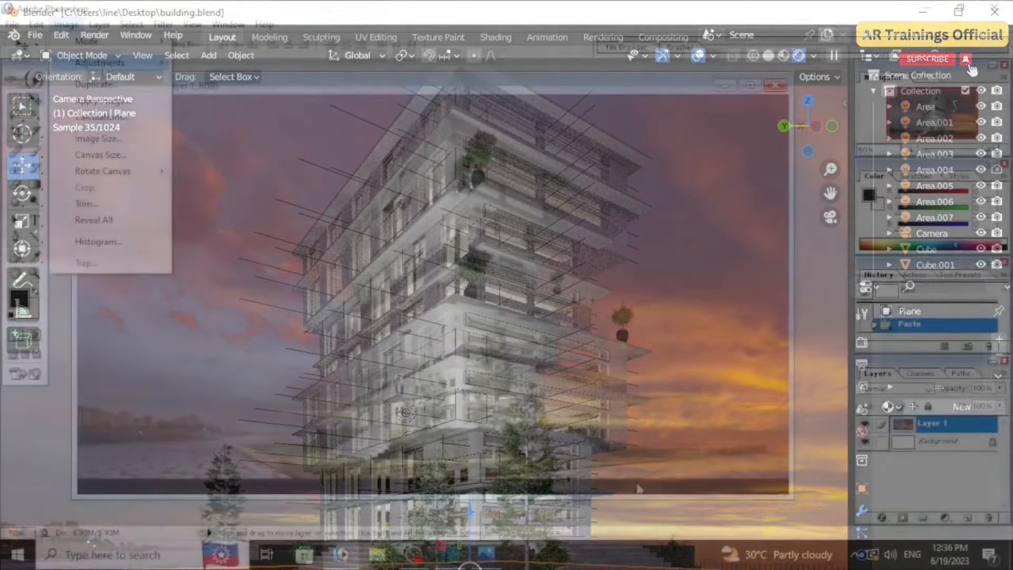
# Step: Switch to Photoshop and apply a Curves adjustment to the render, lifting the midtones and highlights
pyautogui.moveTo(101, 63)
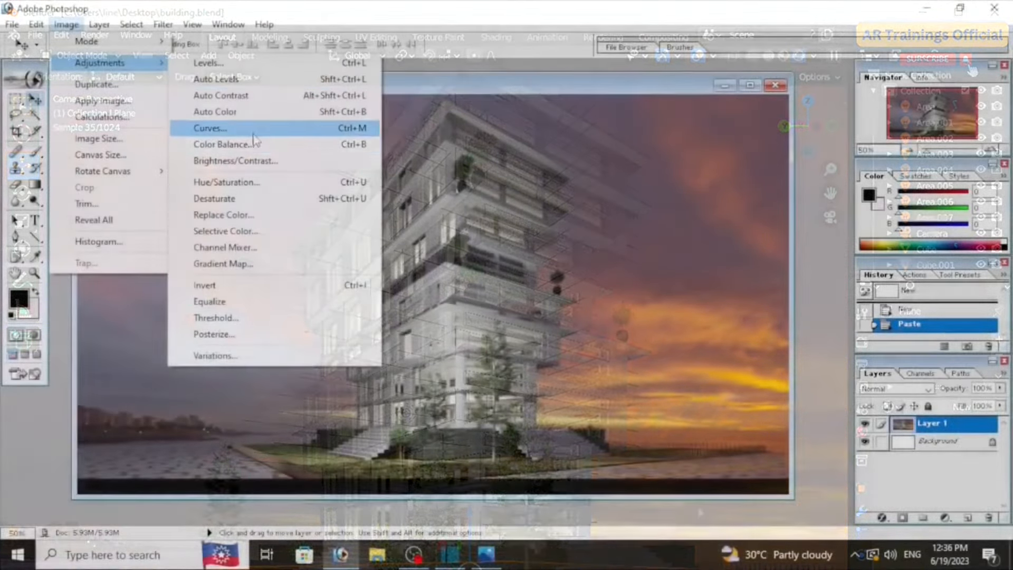
pyautogui.click(252, 131)
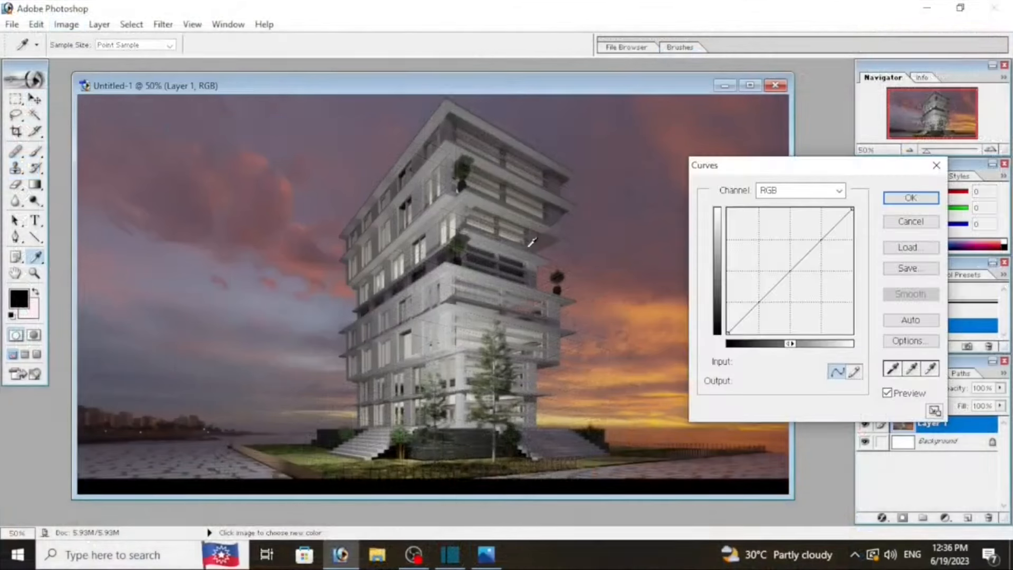
pyautogui.moveTo(789, 270)
pyautogui.mouseDown()
pyautogui.moveTo(780, 259)
pyautogui.moveTo(785, 266)
pyautogui.mouseUp()
pyautogui.moveTo(746, 310); pyautogui.dragTo(748, 303)
pyautogui.moveTo(829, 229)
pyautogui.mouseDown()
pyautogui.moveTo(825, 239)
pyautogui.moveTo(820, 230)
pyautogui.mouseUp()
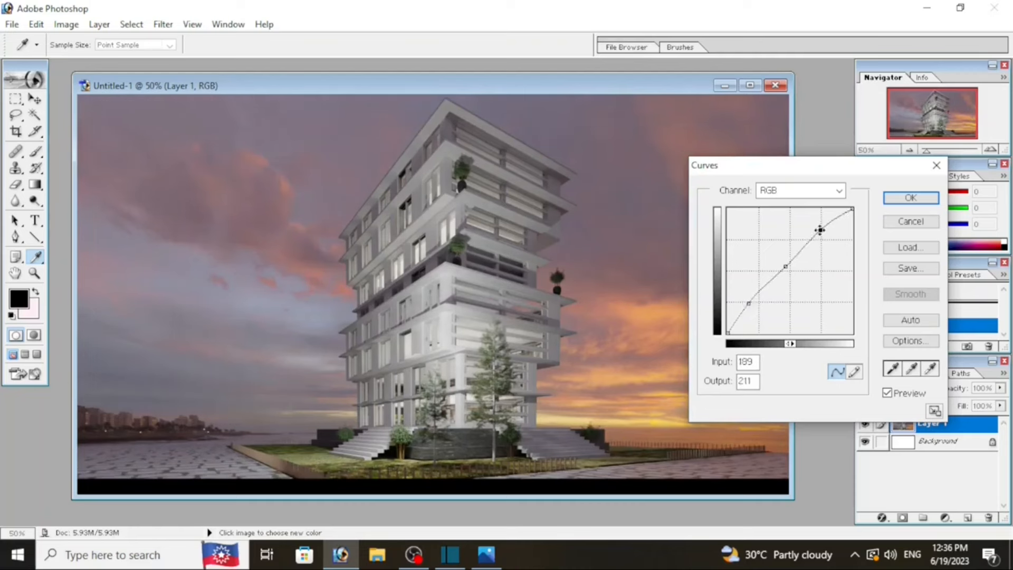
pyautogui.click(911, 198)
# Step: Apply Auto Color to the rendered image layer
pyautogui.click(66, 24)
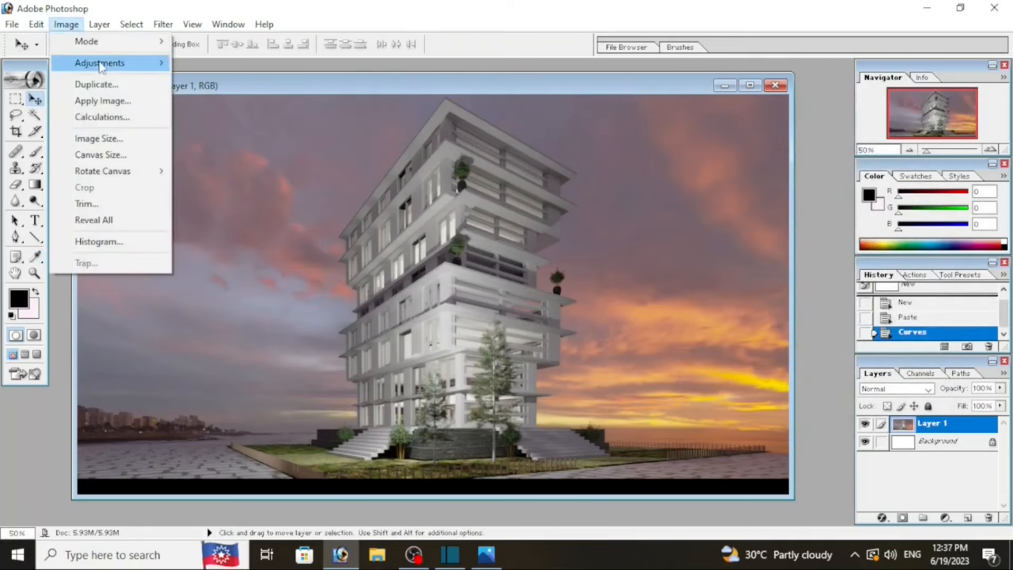
pyautogui.moveTo(100, 62)
pyautogui.click(252, 117)
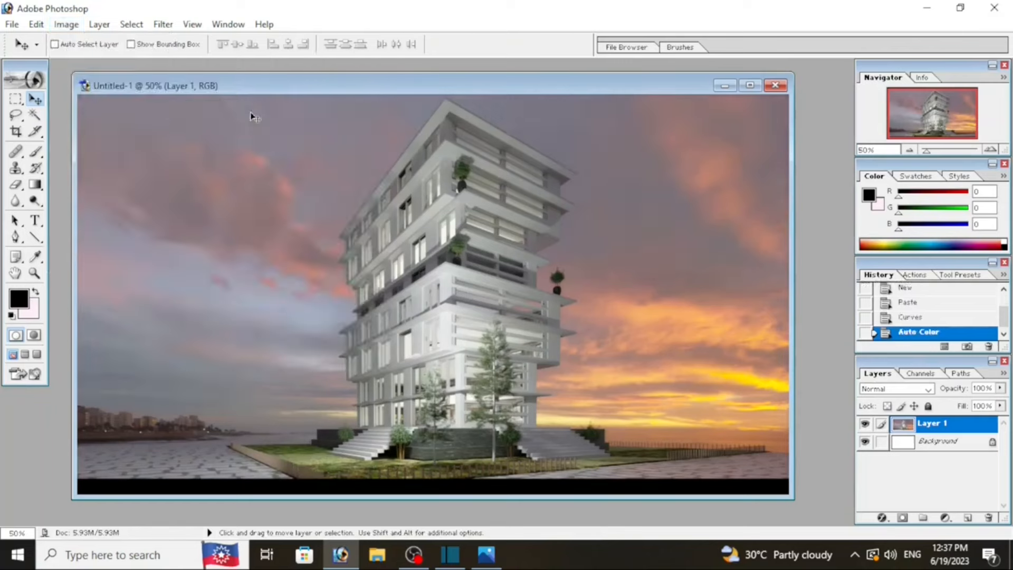
# Step: Paste a red car image into the render as a new layer and move it
pyautogui.click(36, 25)
pyautogui.click(81, 166)
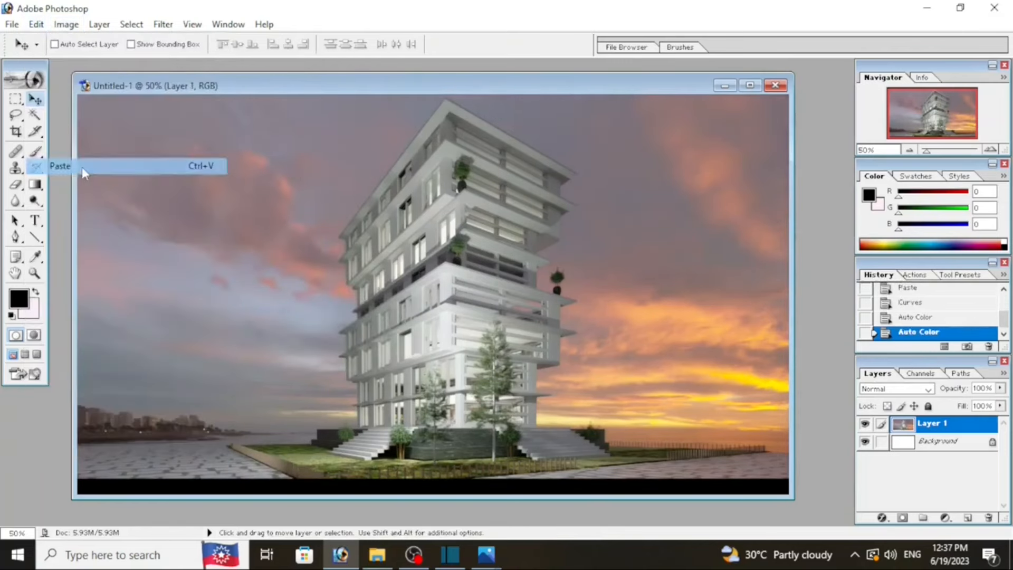
pyautogui.moveTo(390, 312); pyautogui.dragTo(353, 316)
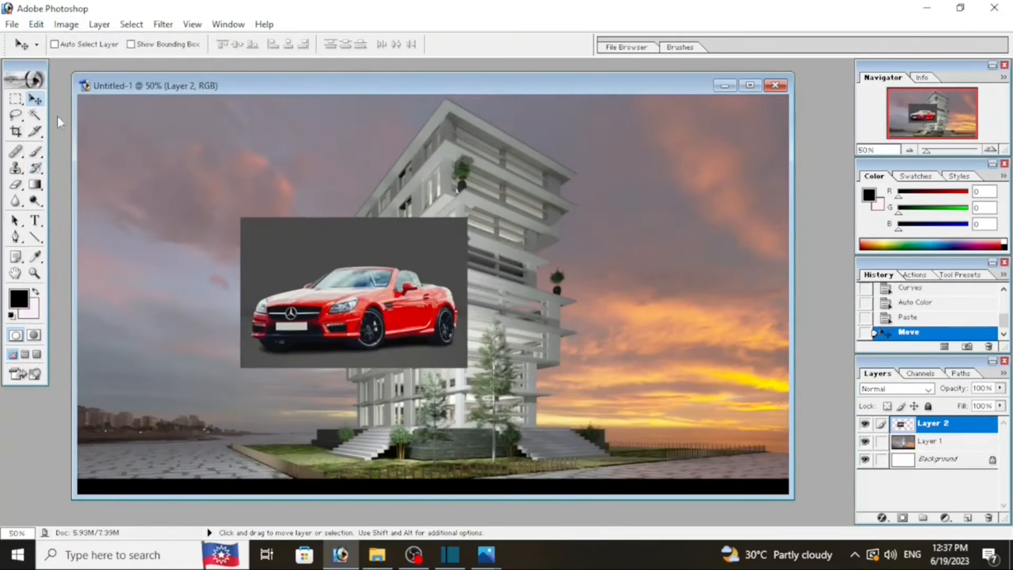
# Step: Remove the car image's grey background with the Magic Wand, then deselect
pyautogui.click(35, 115)
pyautogui.click(410, 256)
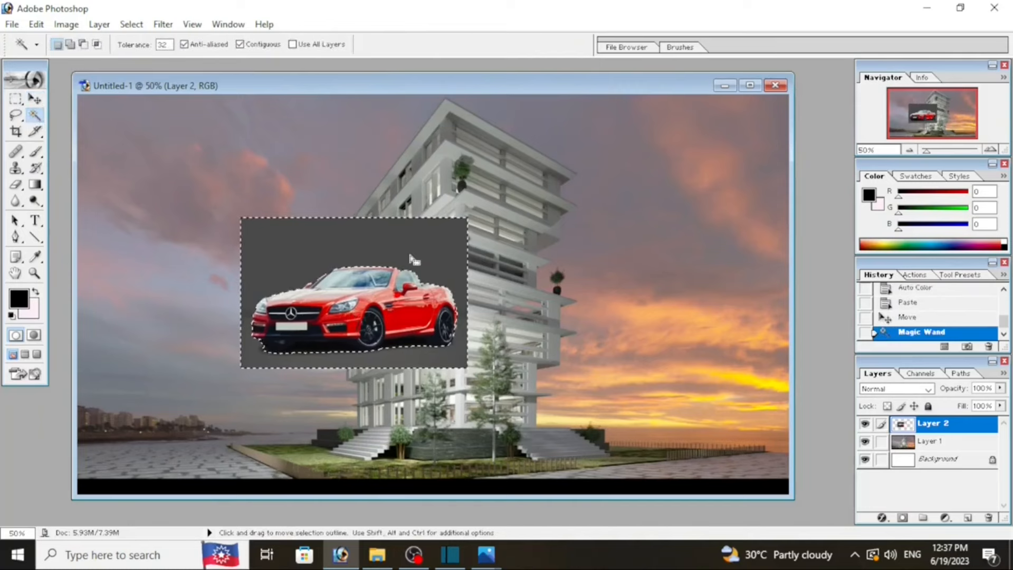
pyautogui.press('Delete')
pyautogui.hotkey('ctrl', 'd')
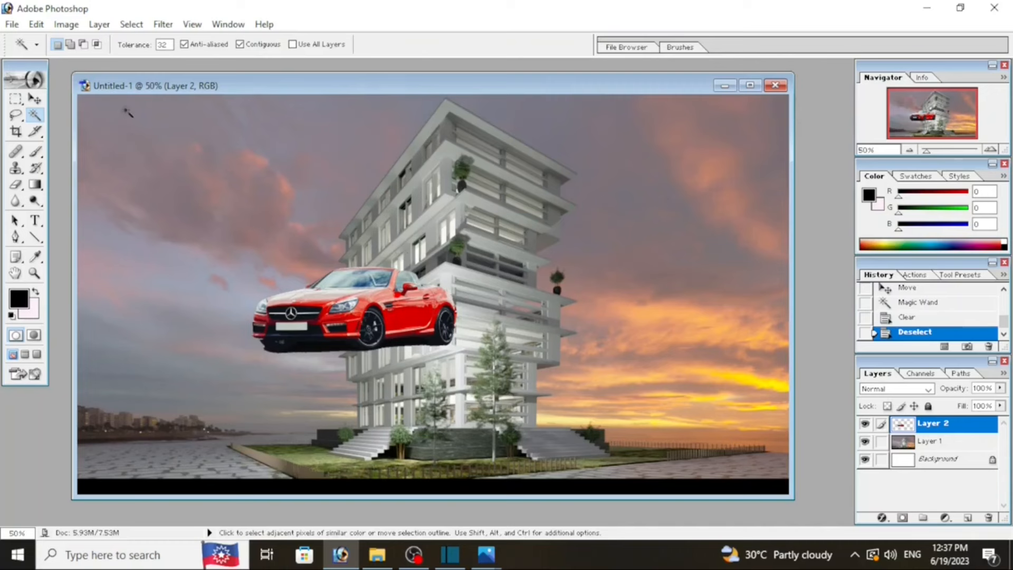
# Step: Move the car to the lower left, scale it down to about 47% width, and set it on the ground
pyautogui.click(35, 100)
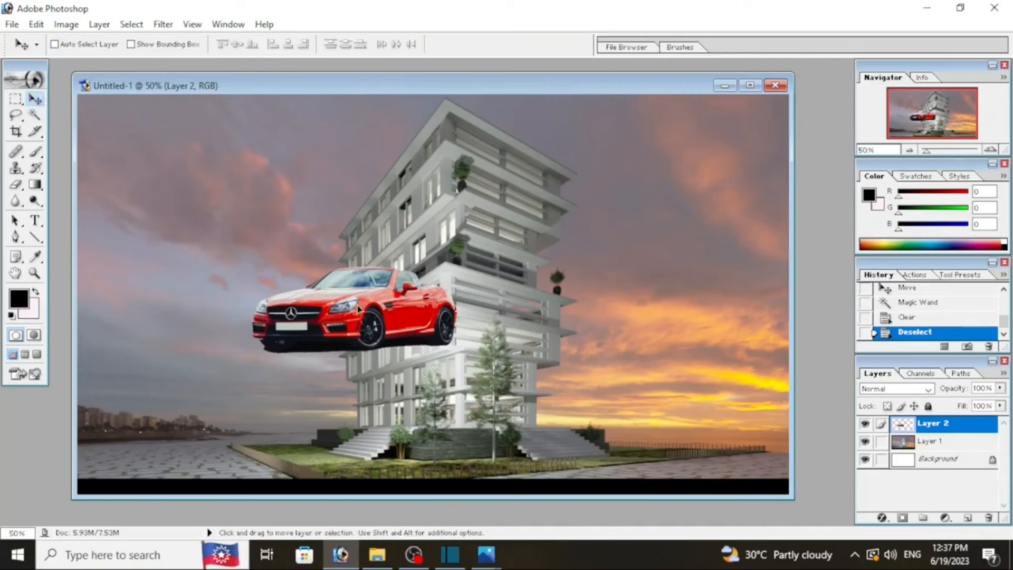
pyautogui.moveTo(358, 308); pyautogui.dragTo(262, 354)
pyautogui.hotkey('ctrl', 't')
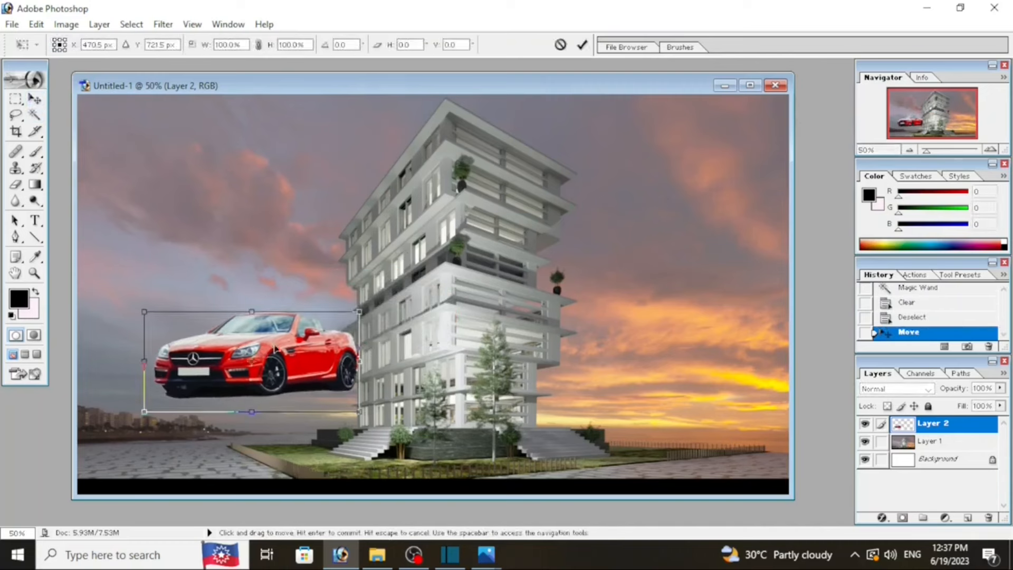
pyautogui.moveTo(359, 312); pyautogui.dragTo(252, 366)
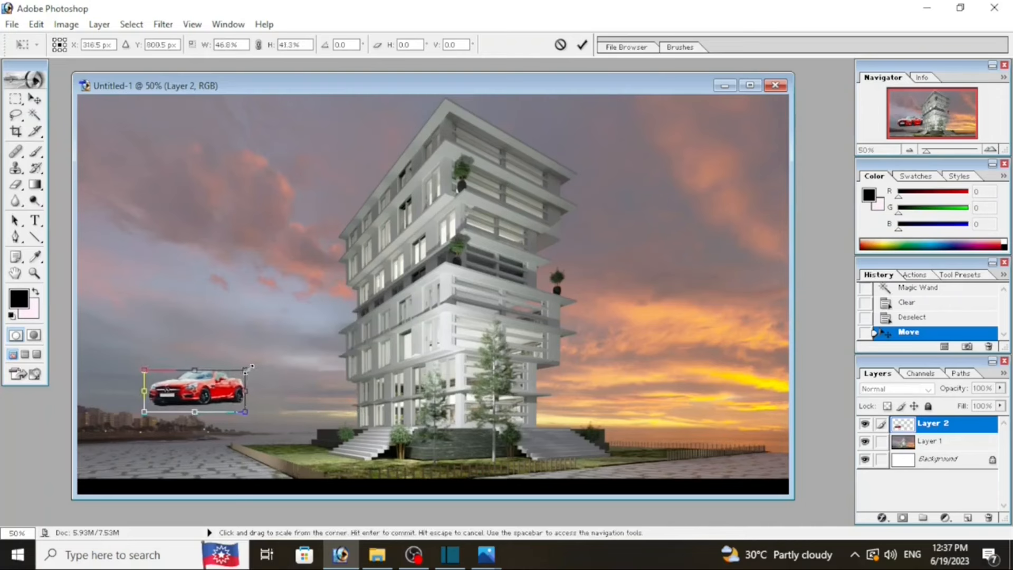
pyautogui.click(32, 100)
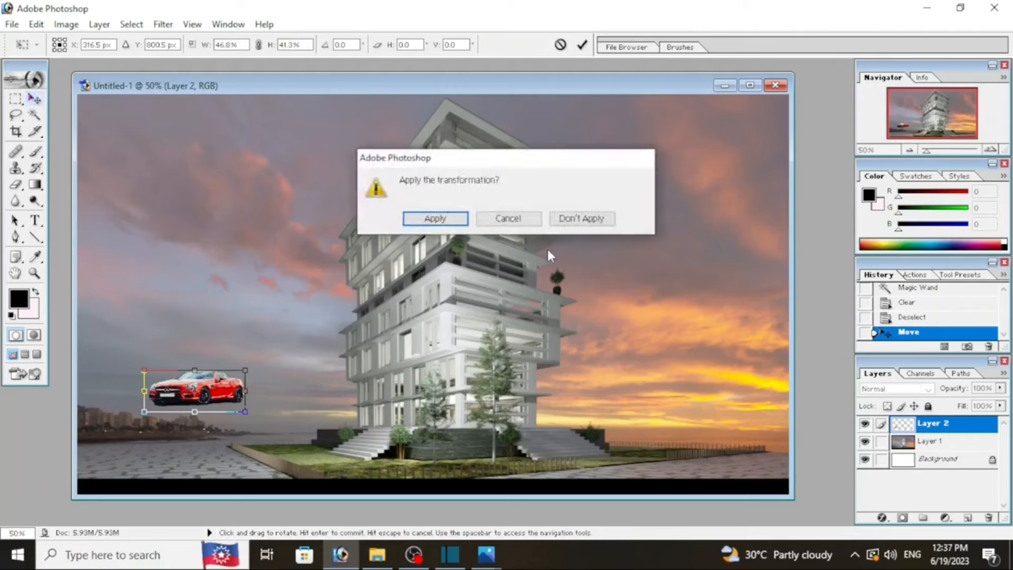
pyautogui.click(464, 219)
pyautogui.moveTo(221, 391); pyautogui.dragTo(218, 446)
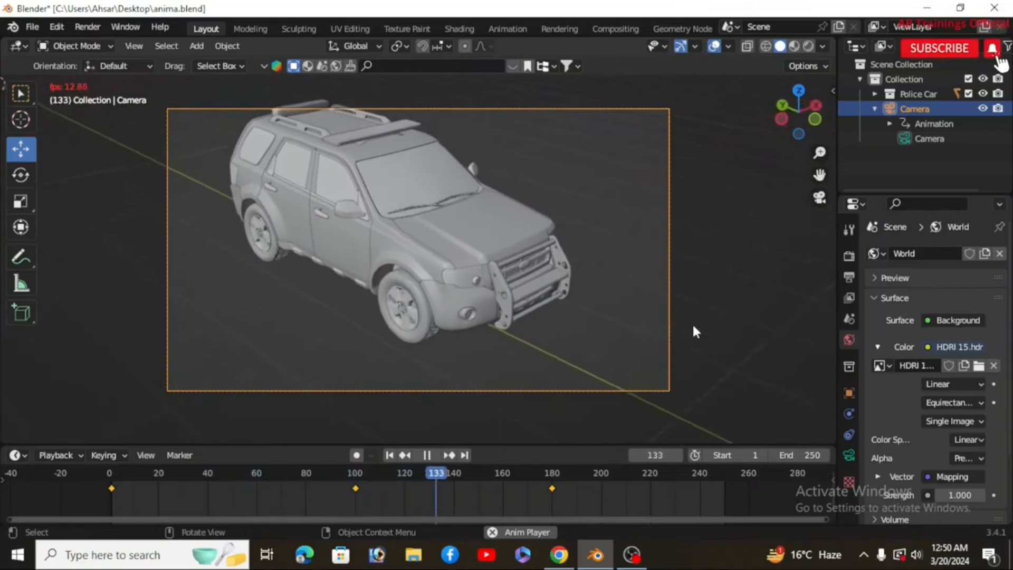
# Step: Play the police car camera animation from the first frame
pyautogui.click(428, 455)
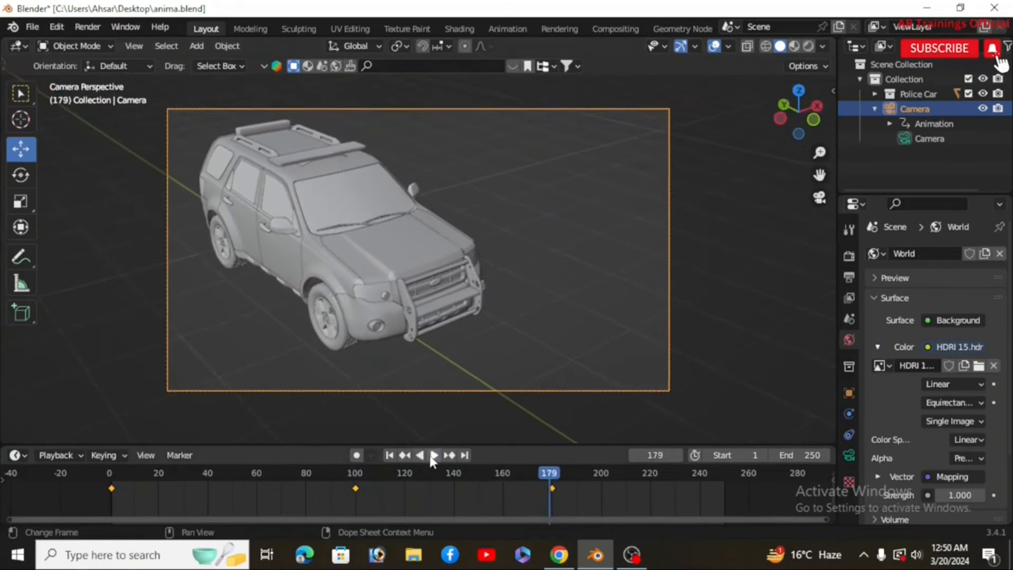
pyautogui.click(389, 454)
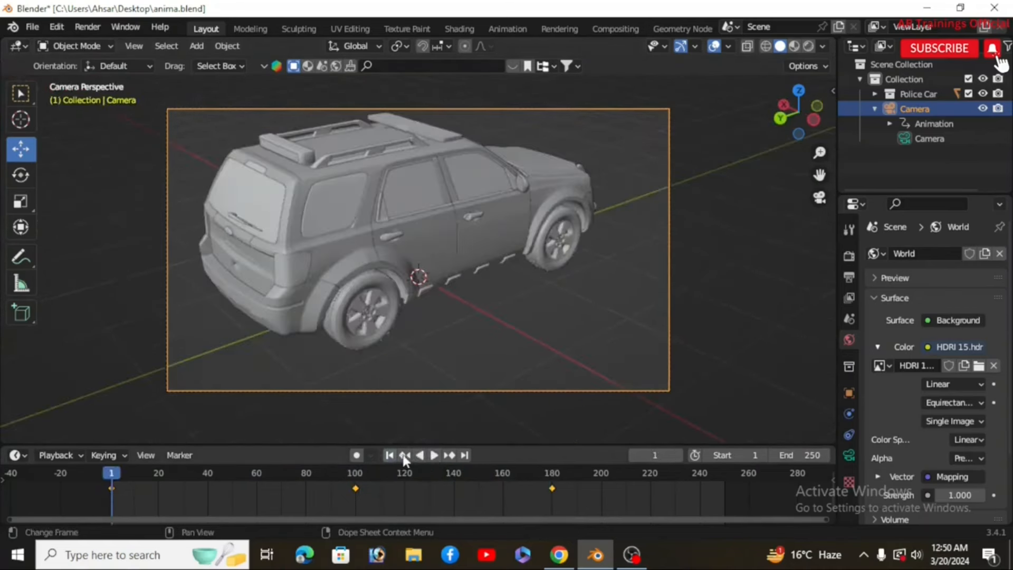
pyautogui.click(435, 455)
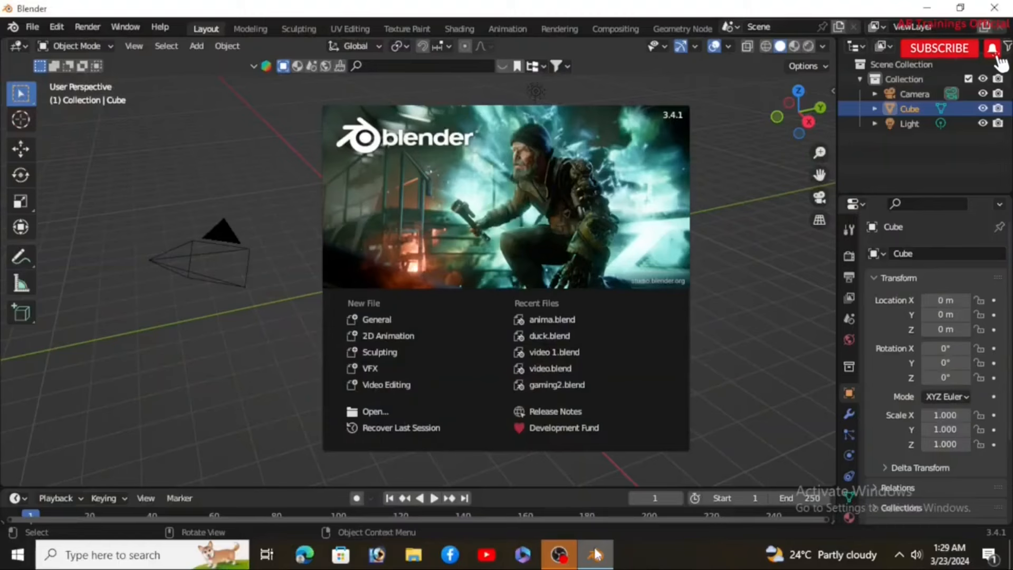
# Step: Close the splash screen and delete all default objects in the new scene
pyautogui.click(726, 275)
pyautogui.moveTo(693, 356); pyautogui.dragTo(168, 191)
pyautogui.press('Delete')
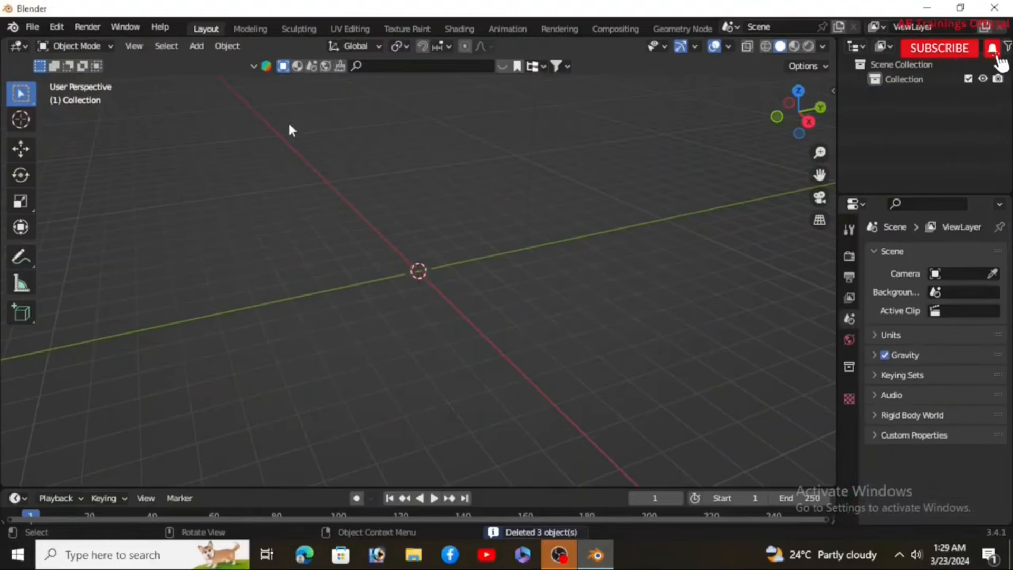
# Step: Search the online asset library for "car" models
pyautogui.click(479, 67)
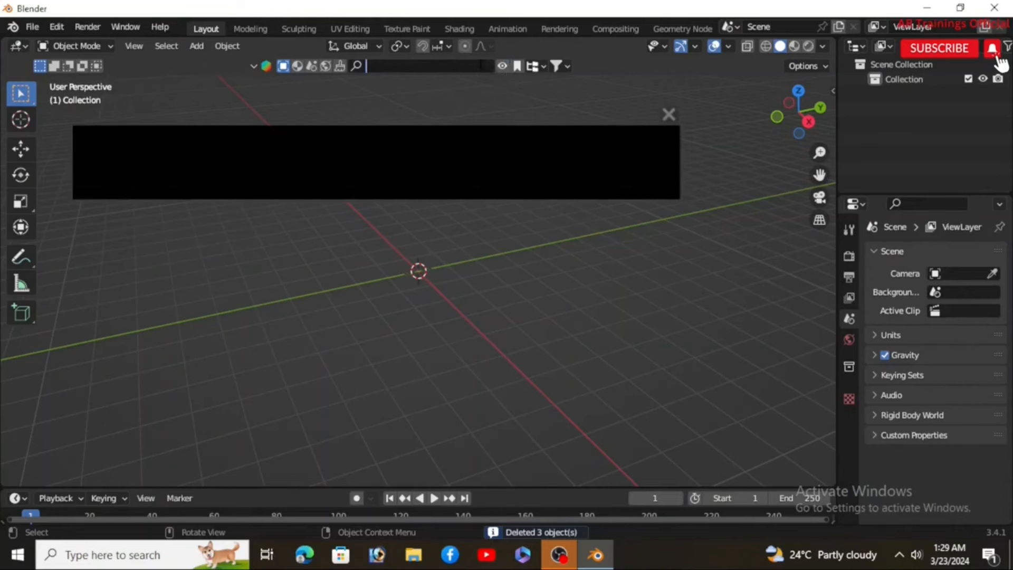
pyautogui.write('car')
pyautogui.press('Return')
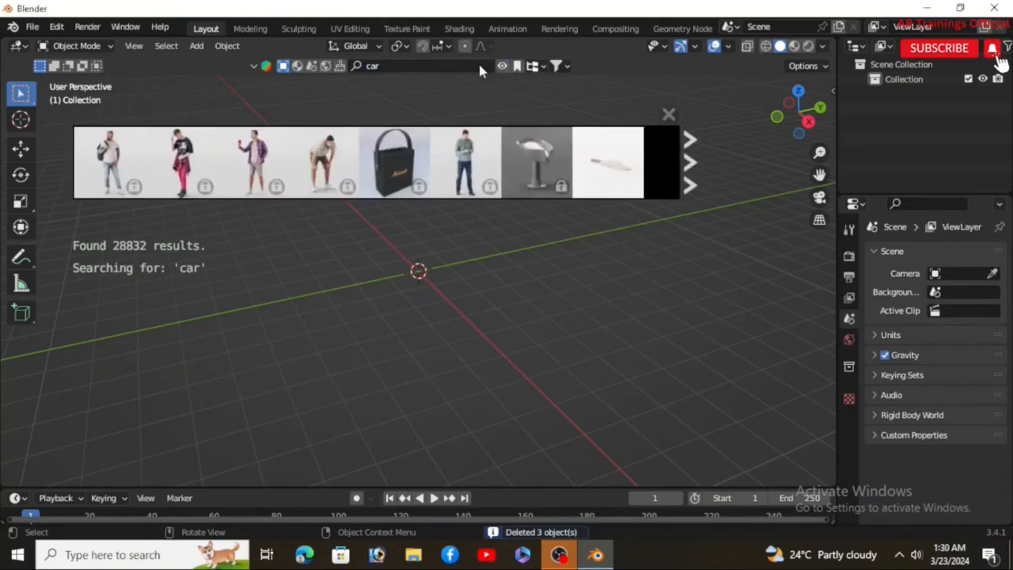
pyautogui.moveTo(468, 163)
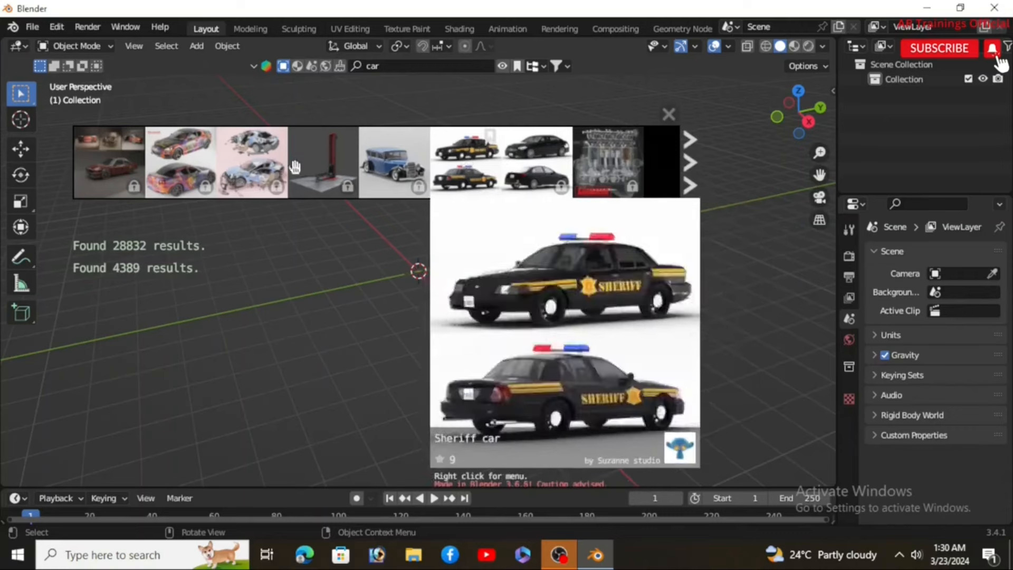
pyautogui.moveTo(273, 168)
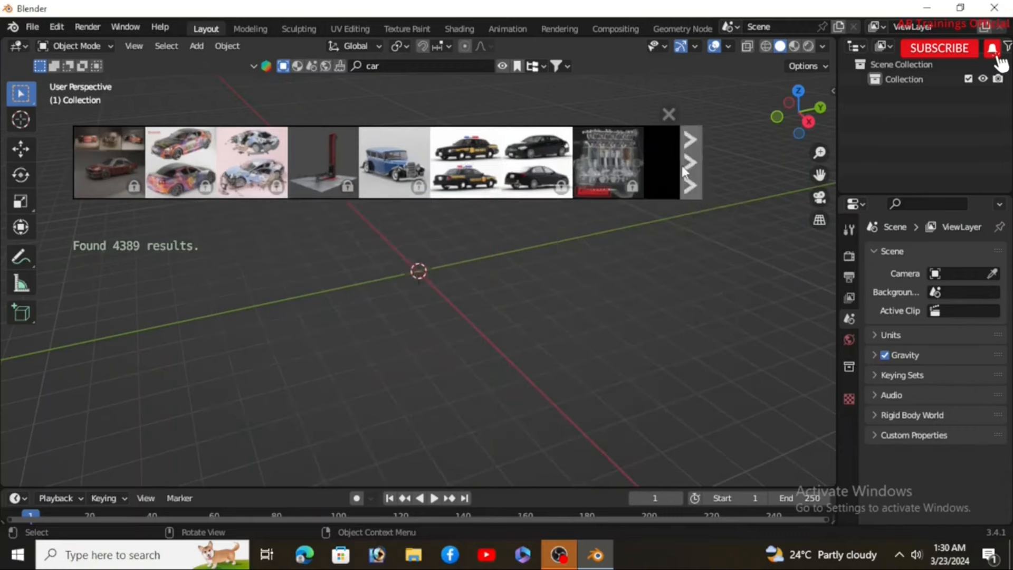
# Step: Browse the next page of car results and add the Police Ford Car model to the scene
pyautogui.click(690, 162)
pyautogui.moveTo(180, 156)
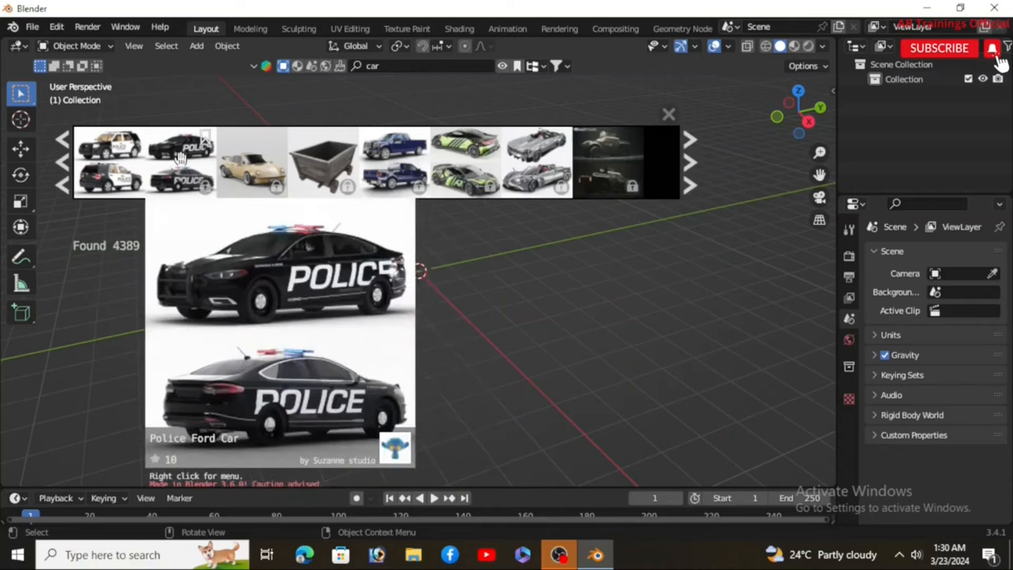
pyautogui.moveTo(119, 158)
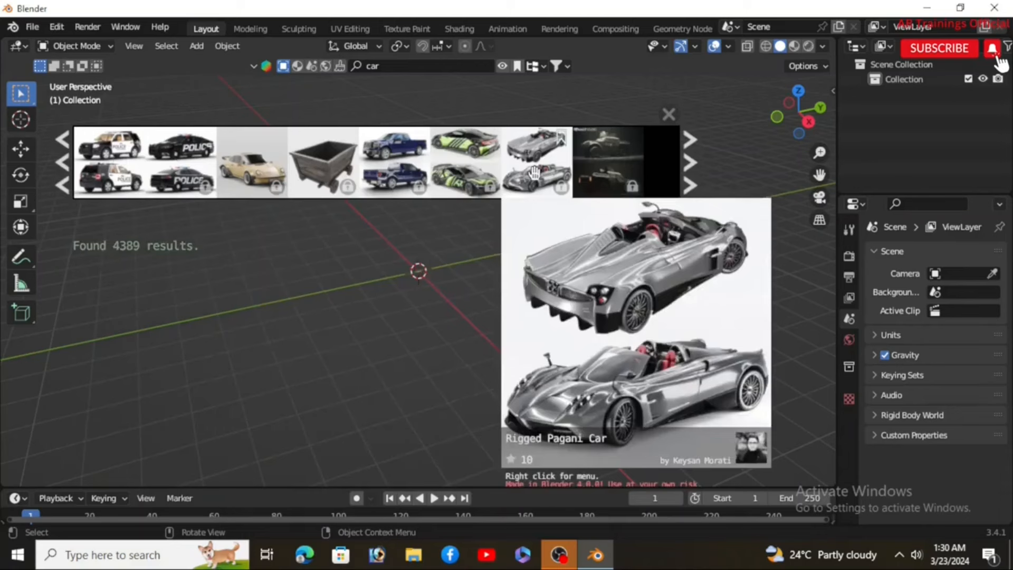
pyautogui.moveTo(403, 172)
pyautogui.moveTo(108, 178)
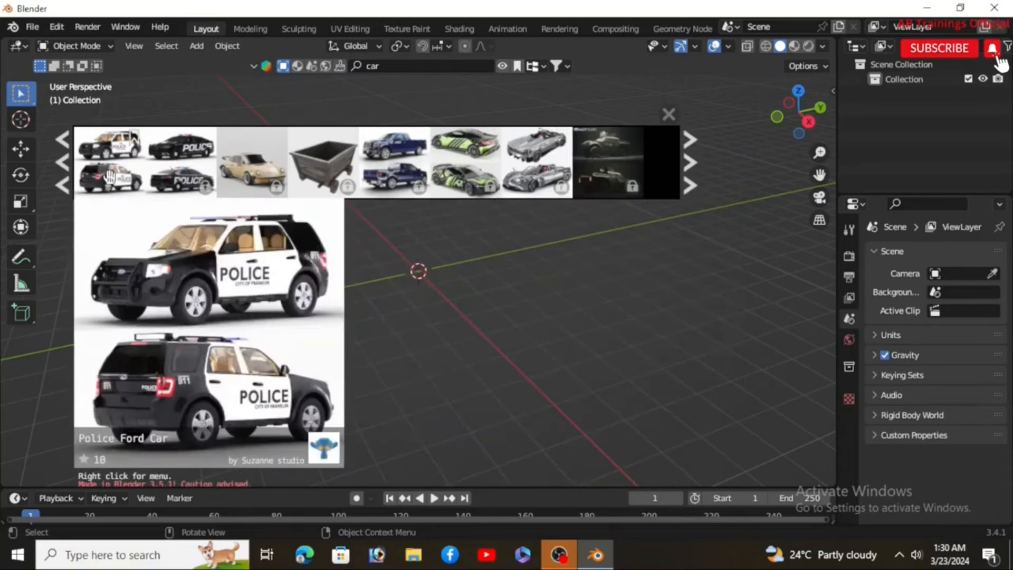
pyautogui.moveTo(110, 176); pyautogui.dragTo(418, 271)
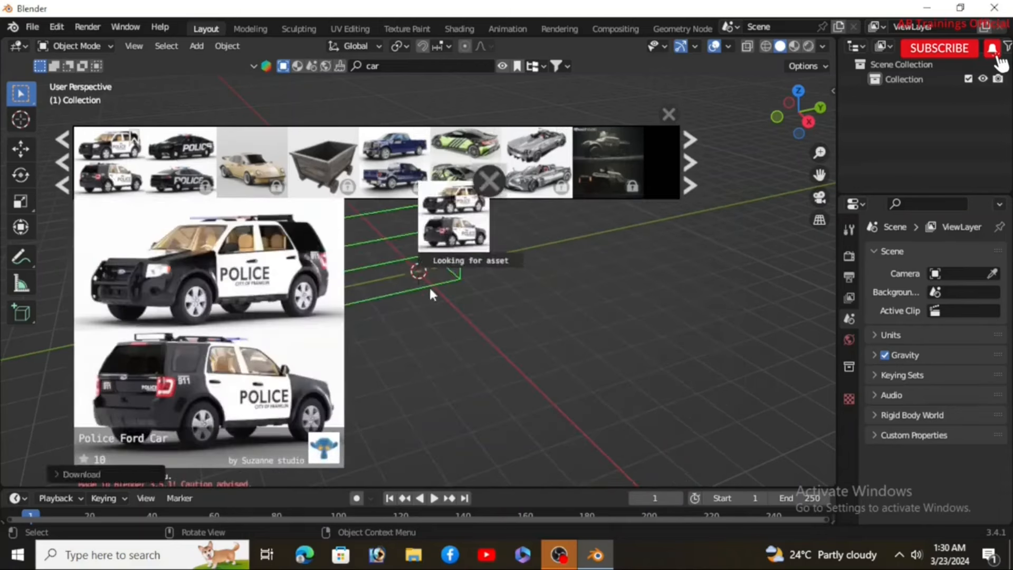
pyautogui.scroll(6, 429, 286)
pyautogui.moveTo(429, 286); pyautogui.dragTo(318, 271, button='middle')
pyautogui.scroll(2, 315, 270)
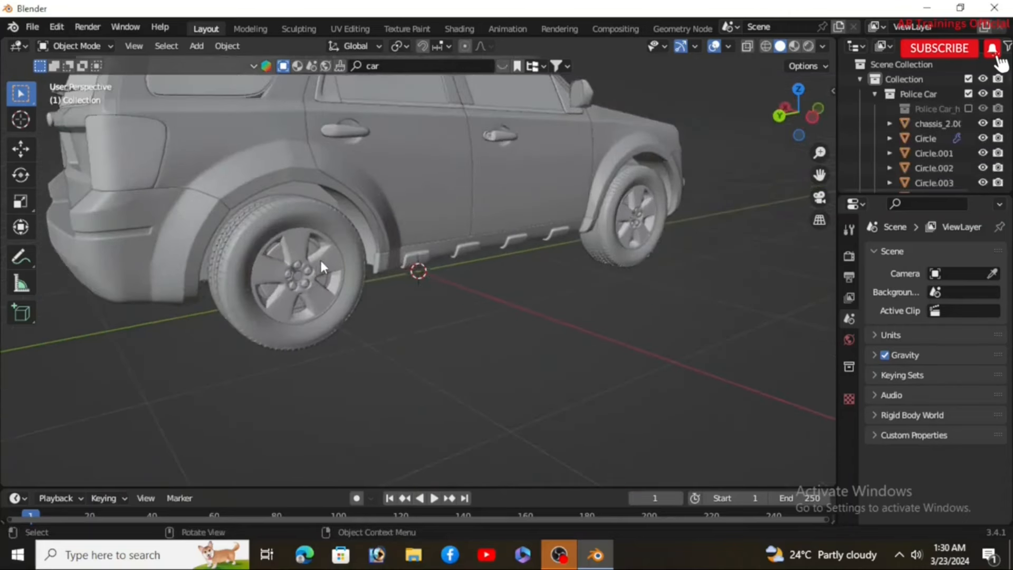
# Step: Set the origin of the rear wheel and the front wheel to their own geometry
pyautogui.click(321, 267)
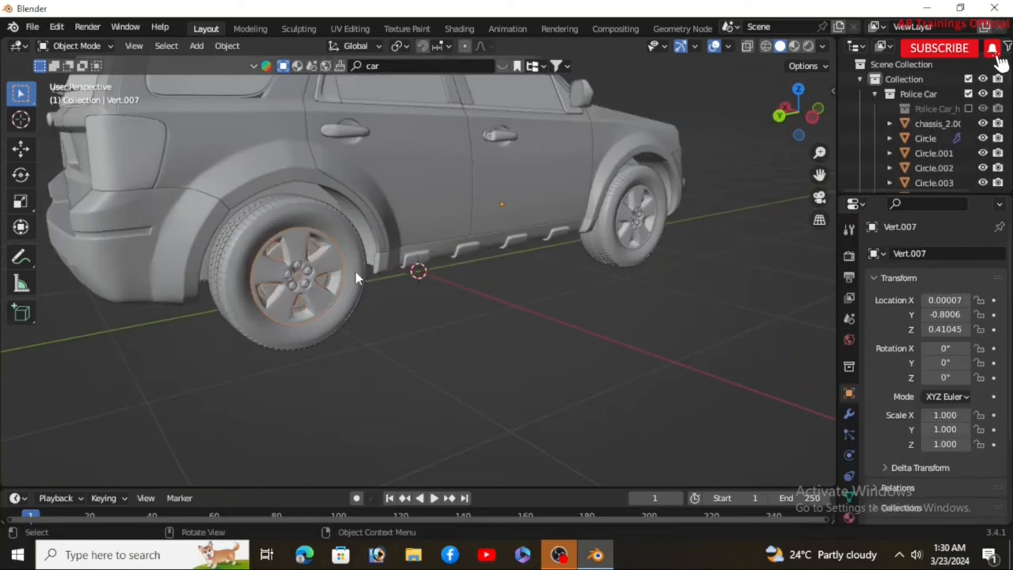
pyautogui.click(224, 47)
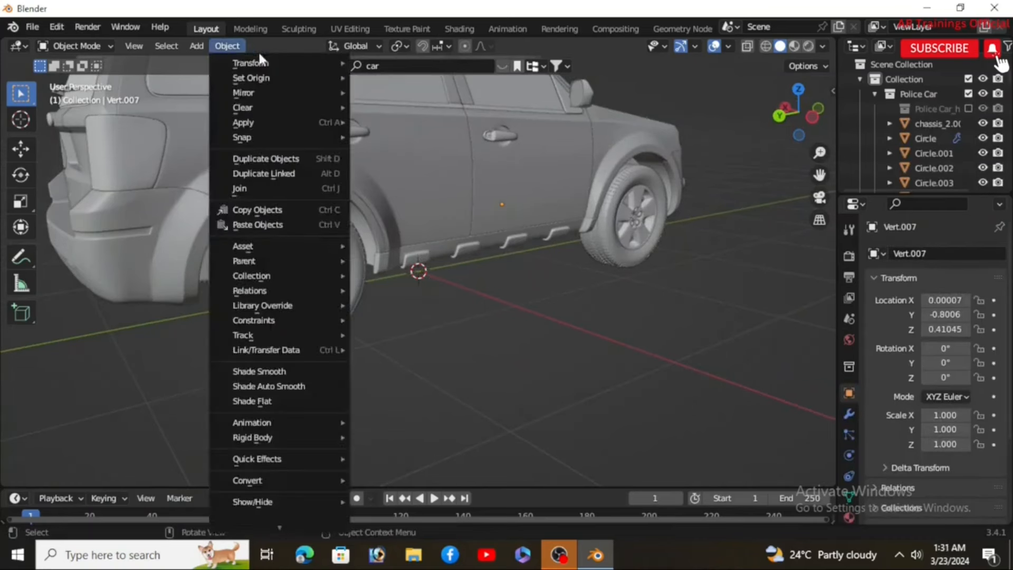
pyautogui.moveTo(272, 78)
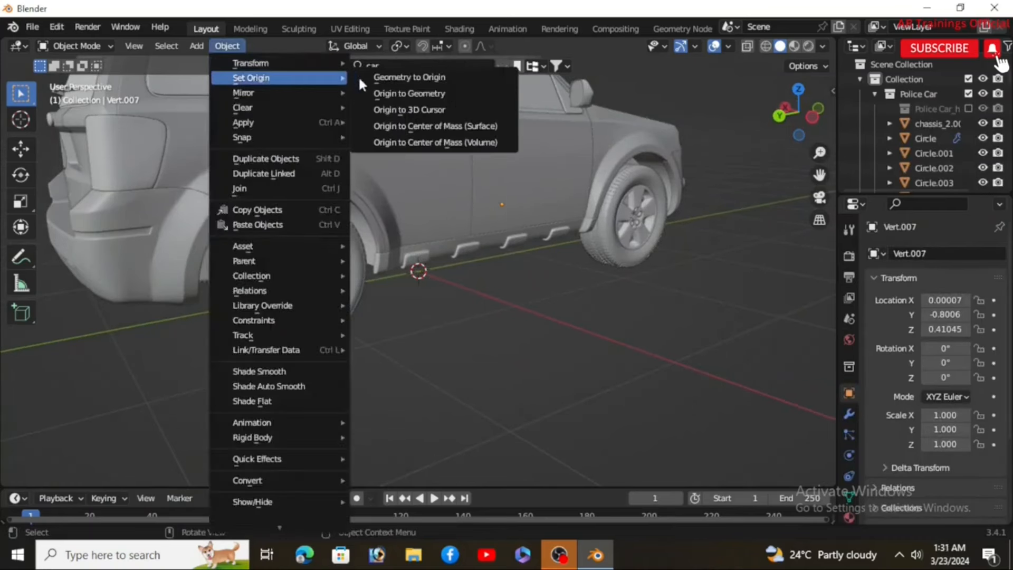
pyautogui.click(394, 93)
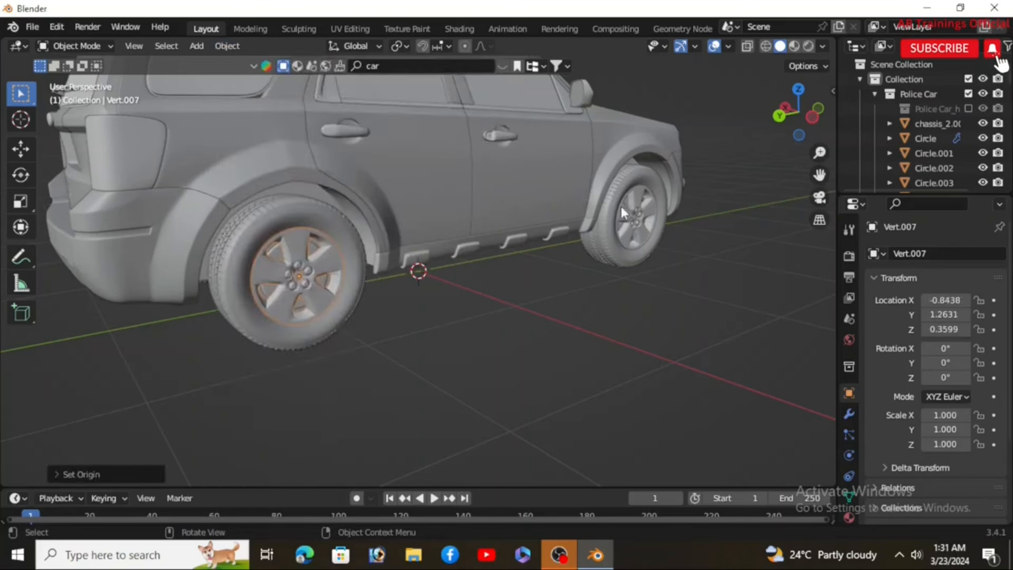
pyautogui.click(638, 211)
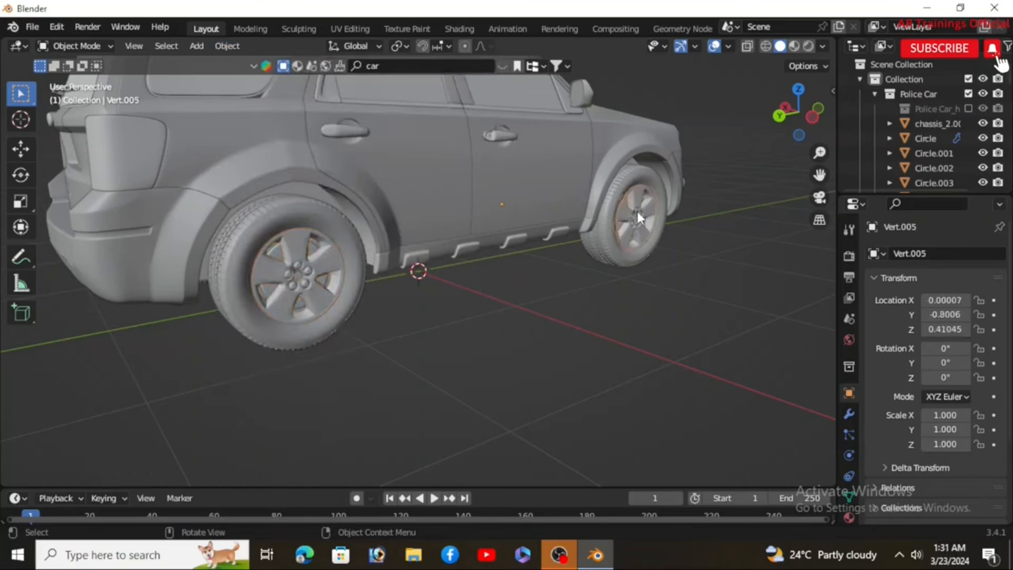
pyautogui.click(217, 46)
pyautogui.moveTo(273, 79)
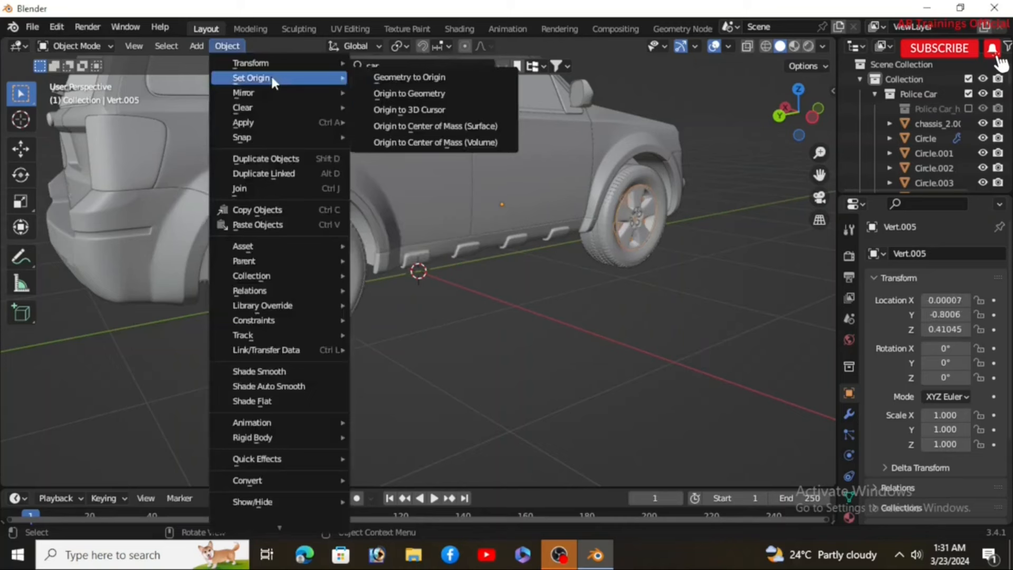
pyautogui.click(407, 94)
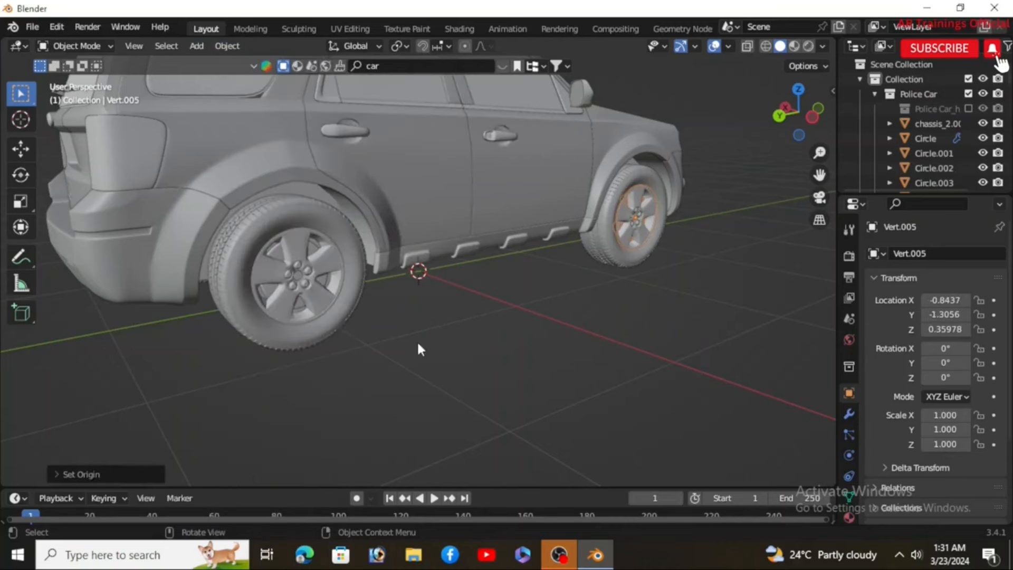
# Step: Drive the rear wheel's X rotation with the expression #frame*3
pyautogui.click(327, 264)
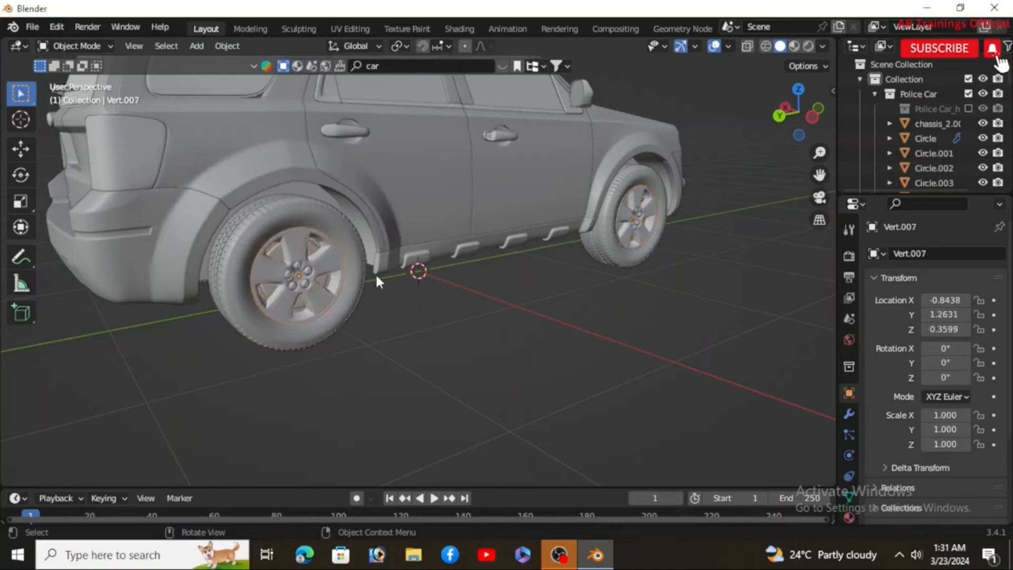
pyautogui.press('n')
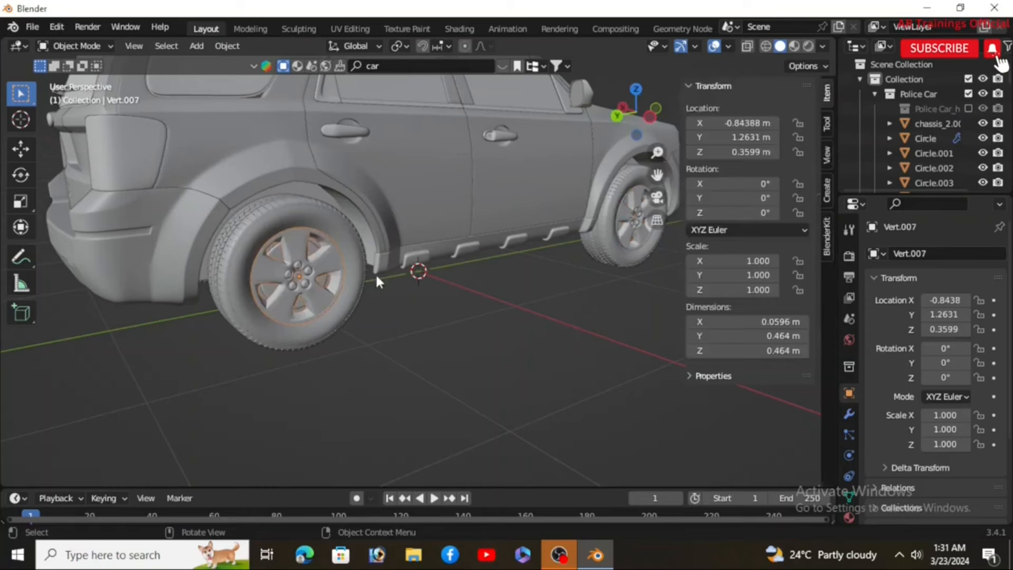
pyautogui.click(738, 186)
pyautogui.write('#frame')
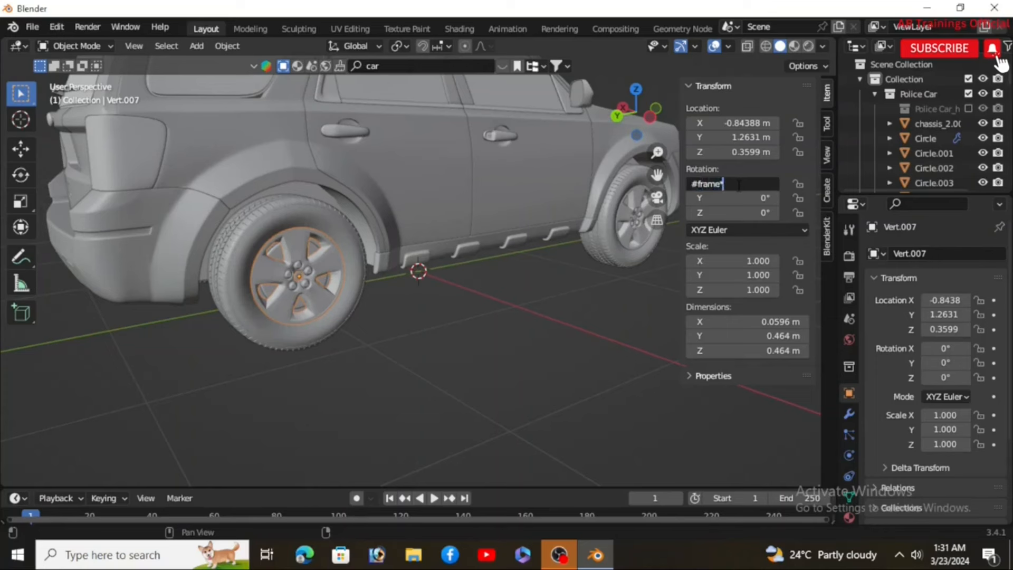
pyautogui.write('*3')
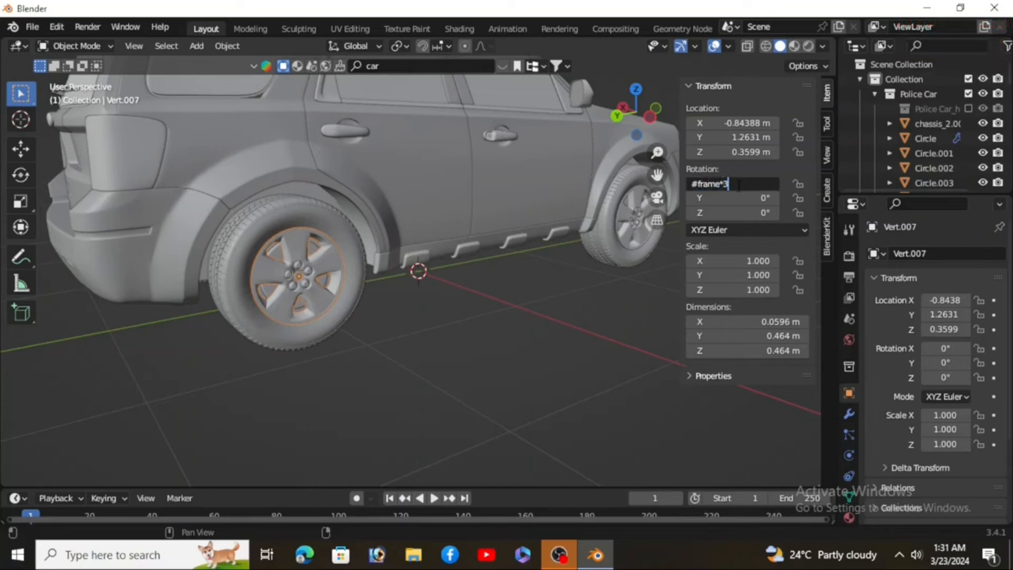
pyautogui.press('Return')
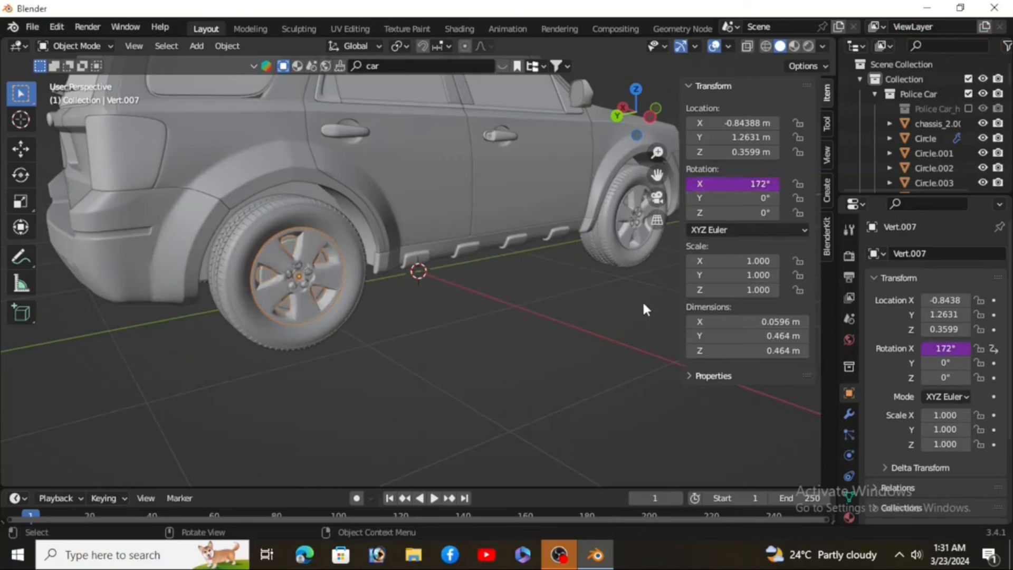
pyautogui.press('n')
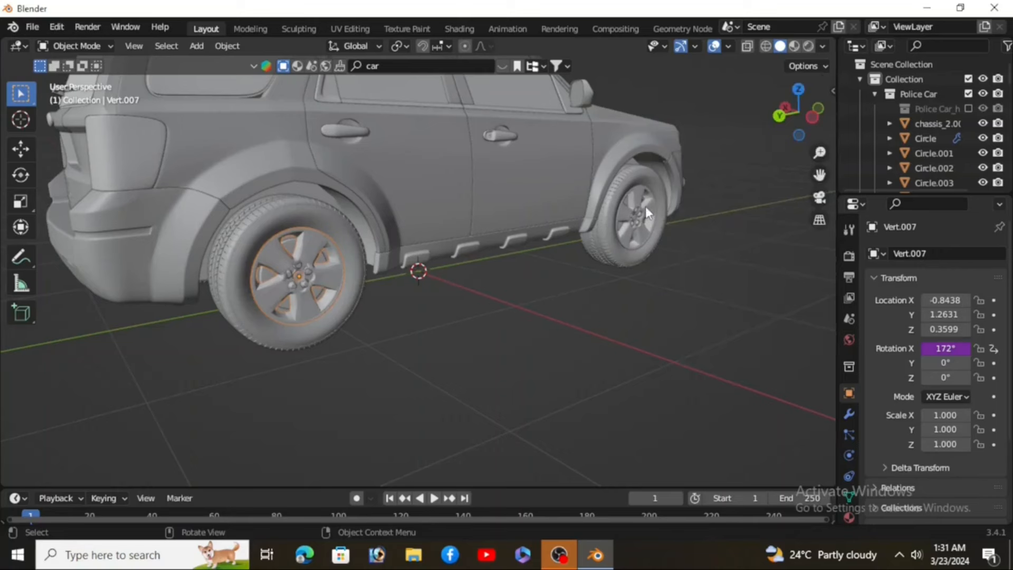
# Step: Drive the front wheel's X rotation with the expression #frame*3
pyautogui.moveTo(648, 284); pyautogui.dragTo(628, 263, button='middle')
pyautogui.click(641, 225)
pyautogui.press('n')
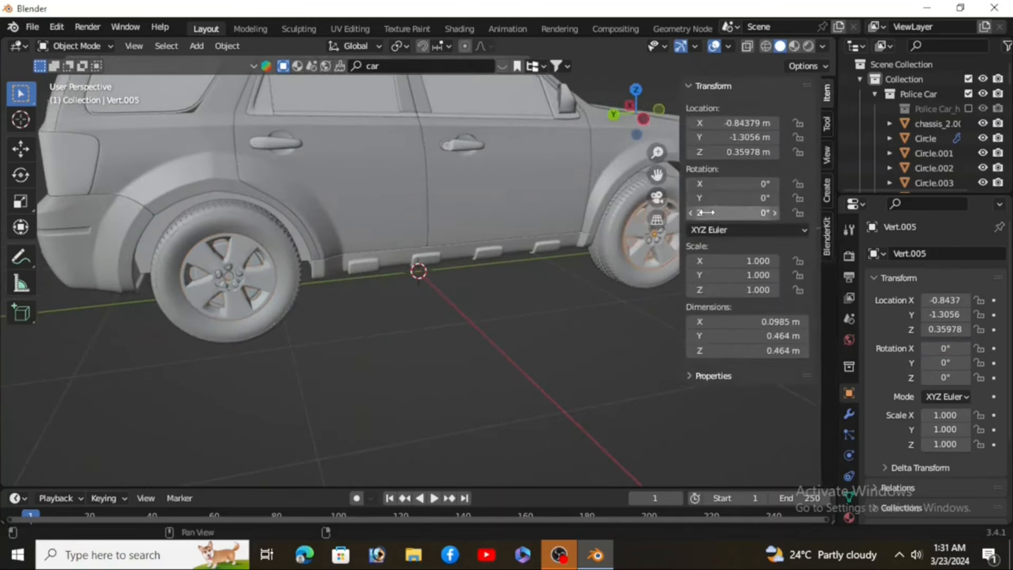
pyautogui.doubleClick(725, 185)
pyautogui.write('#frame*')
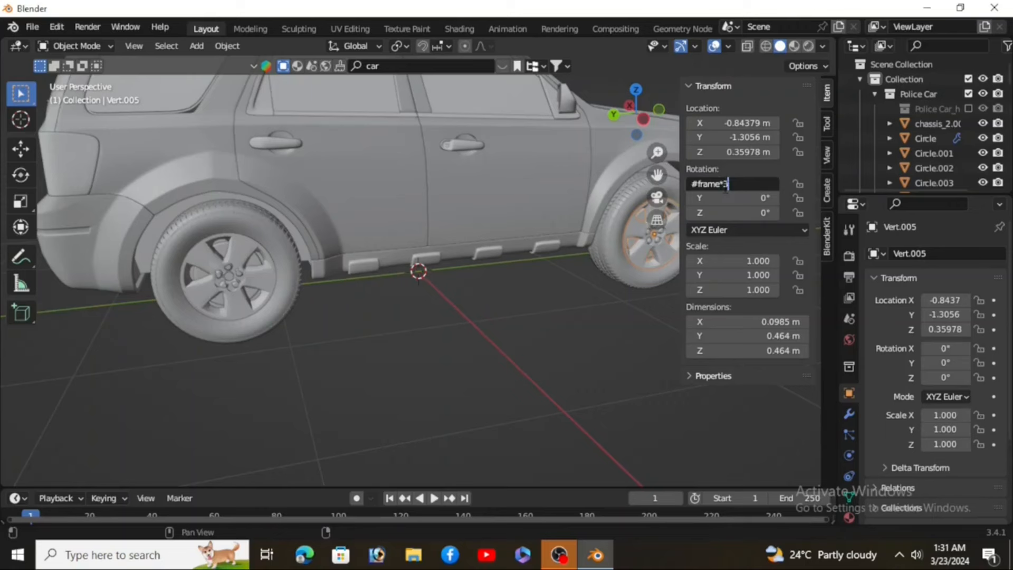
pyautogui.write('3')
pyautogui.press('Return')
pyautogui.press('n')
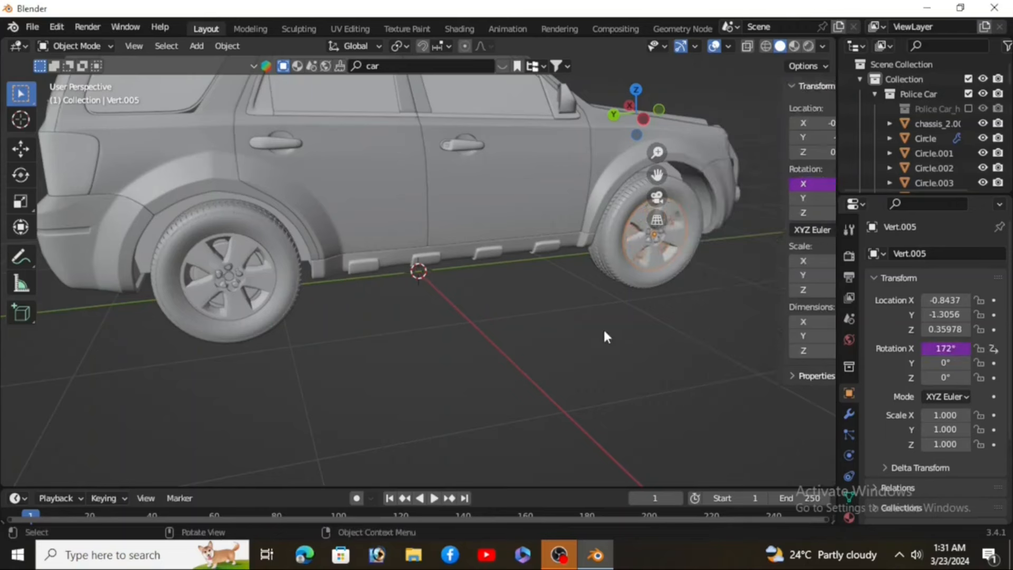
# Step: Play the animation to check the spinning wheels
pyautogui.moveTo(530, 391); pyautogui.dragTo(426, 340, button='middle')
pyautogui.click(434, 499)
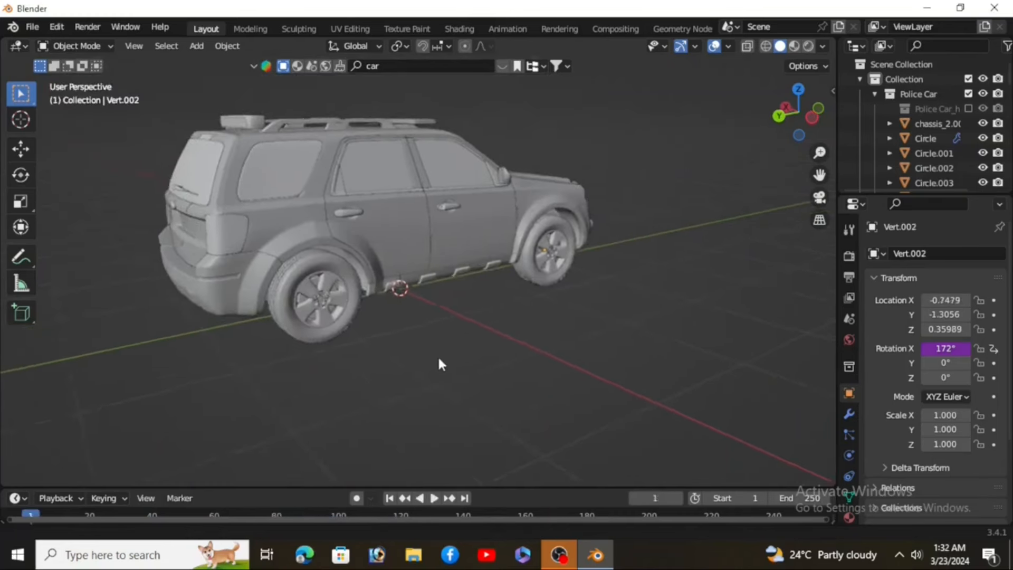
pyautogui.keyDown('shift'); pyautogui.moveTo(439, 359); pyautogui.dragTo(438, 360, button='middle'); pyautogui.keyUp('shift')
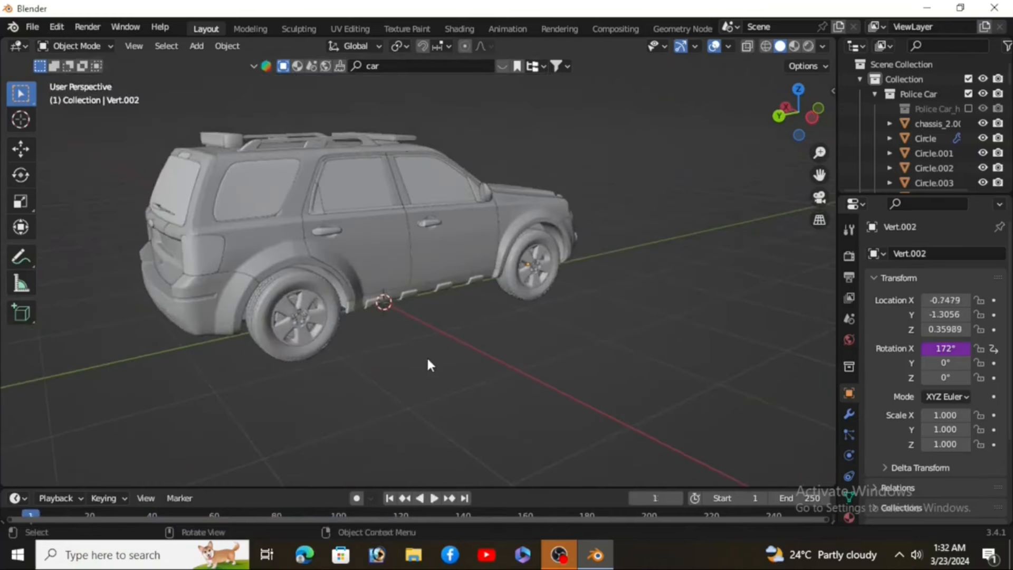
pyautogui.scroll(-1, 428, 361)
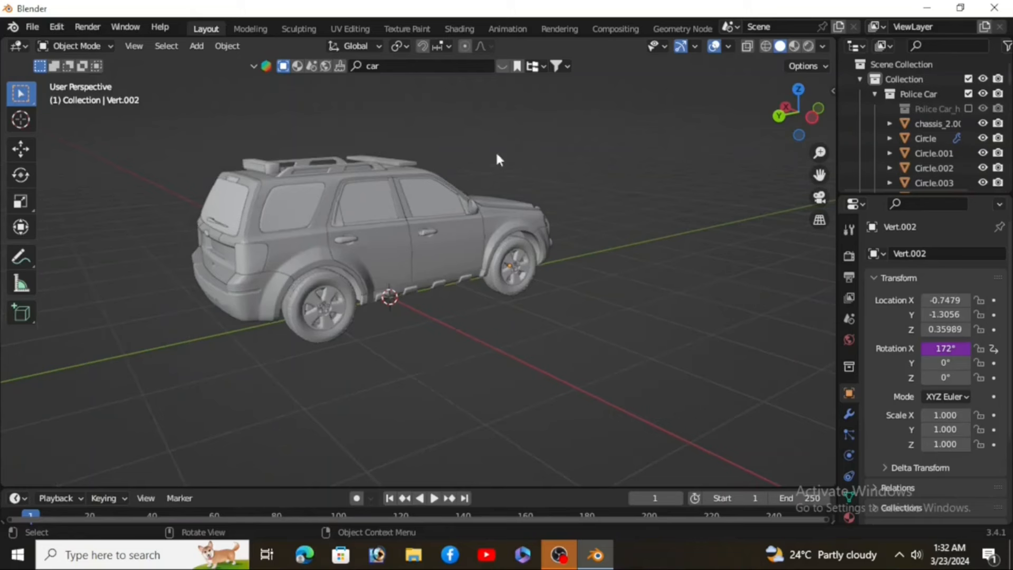
# Step: Select the whole car and insert a Location, Rotation & Scale keyframe at frame 1
pyautogui.moveTo(517, 115); pyautogui.dragTo(223, 306)
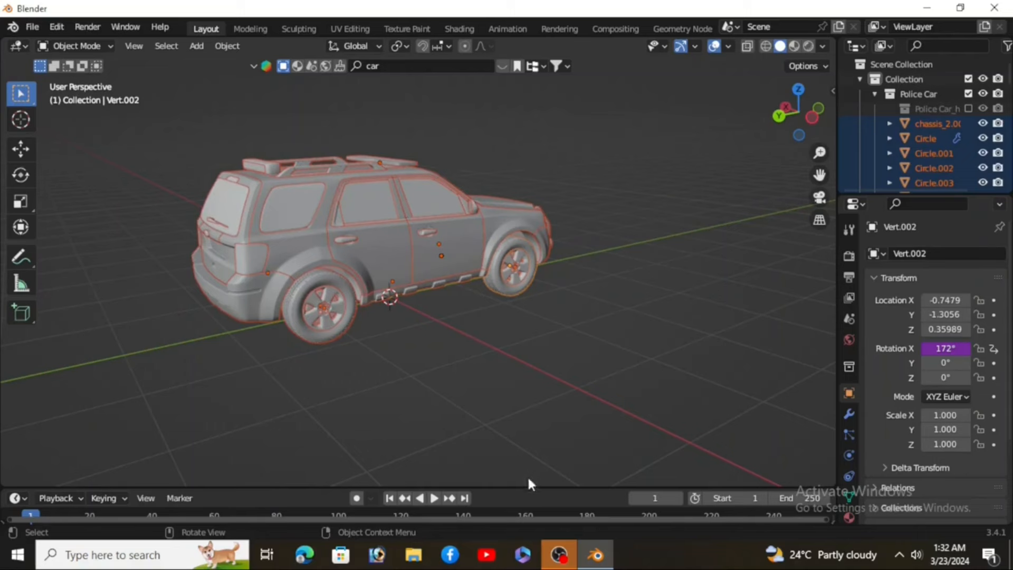
pyautogui.moveTo(519, 486); pyautogui.dragTo(525, 453)
pyautogui.press('i')
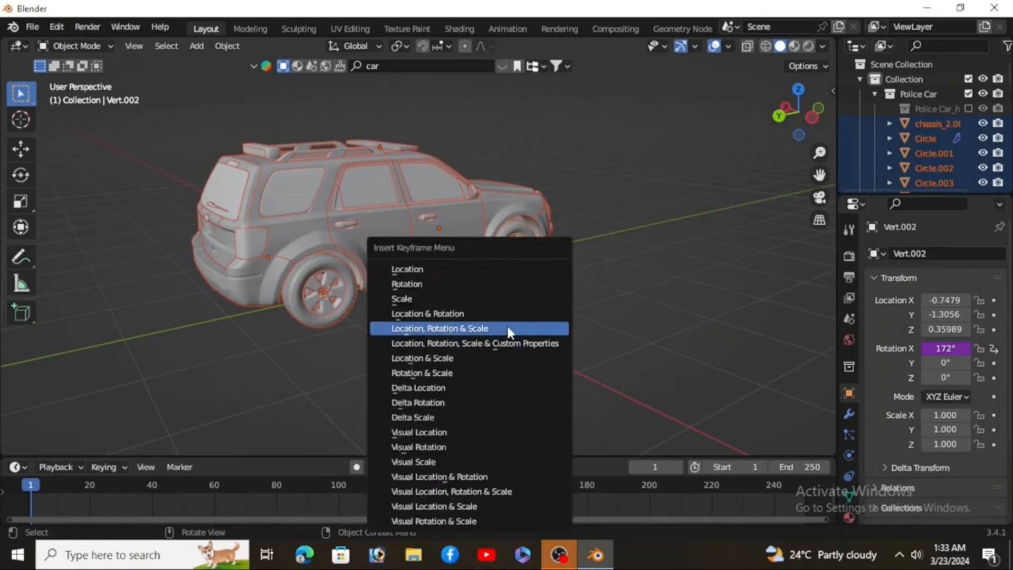
pyautogui.click(475, 328)
pyautogui.scroll(-4, 444, 333)
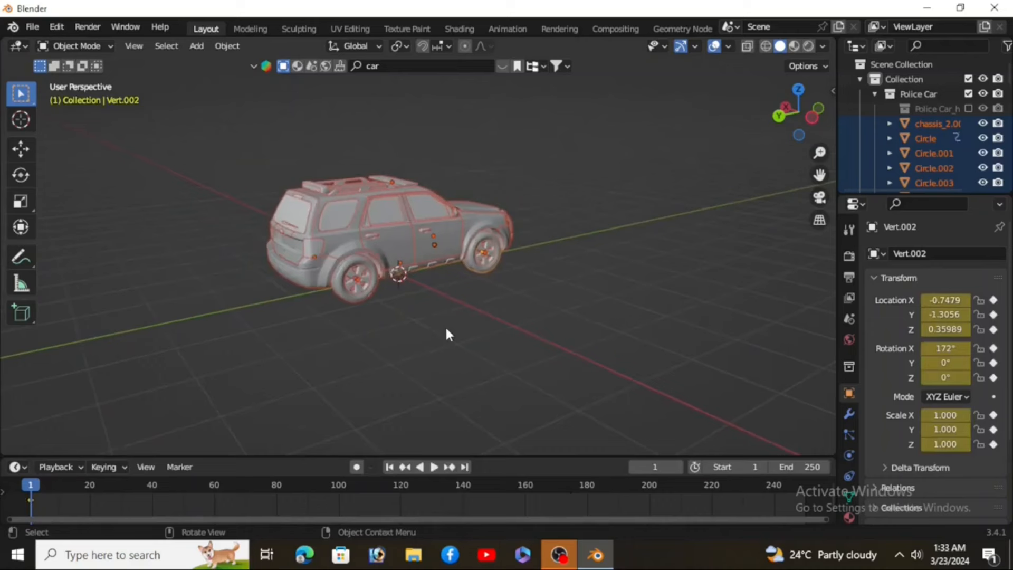
pyautogui.keyDown('shift'); pyautogui.moveTo(445, 343); pyautogui.dragTo(379, 361, button='middle'); pyautogui.keyUp('shift')
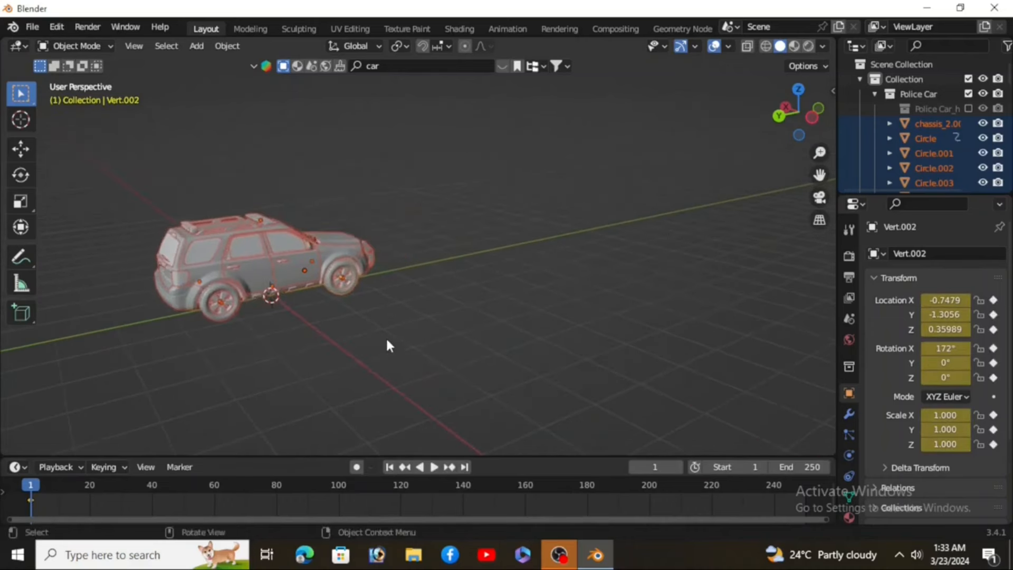
# Step: At frame 180, move the whole car along Y to about -17.2 m and insert a Location, Rotation & Scale keyframe
pyautogui.press('space')
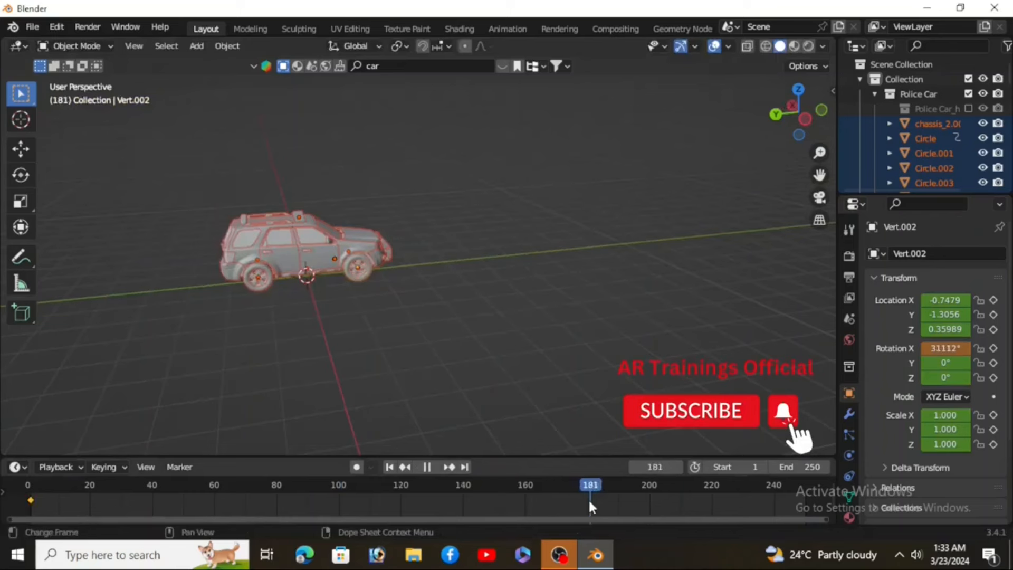
pyautogui.press('space')
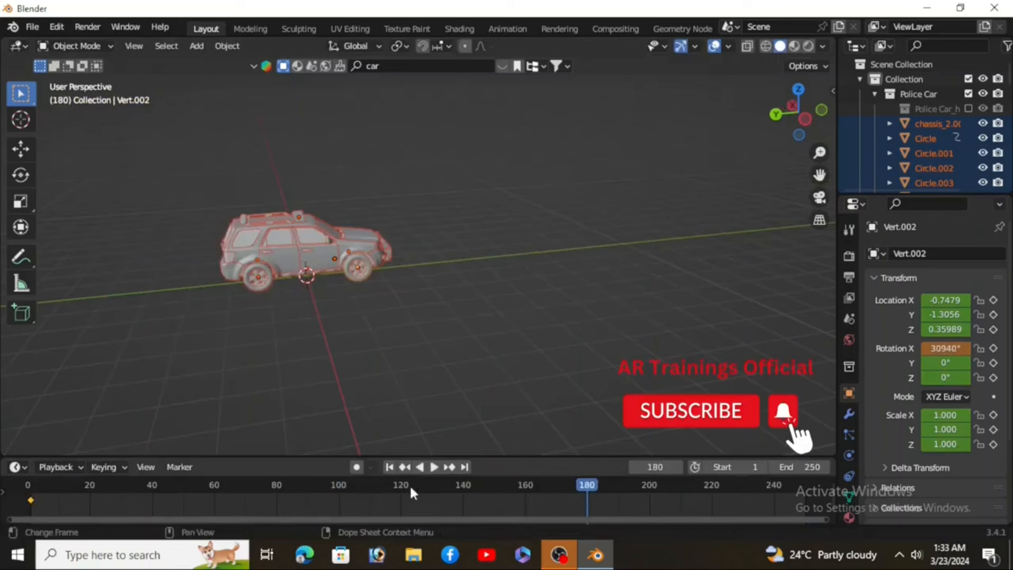
pyautogui.press('g')
pyautogui.press('y')
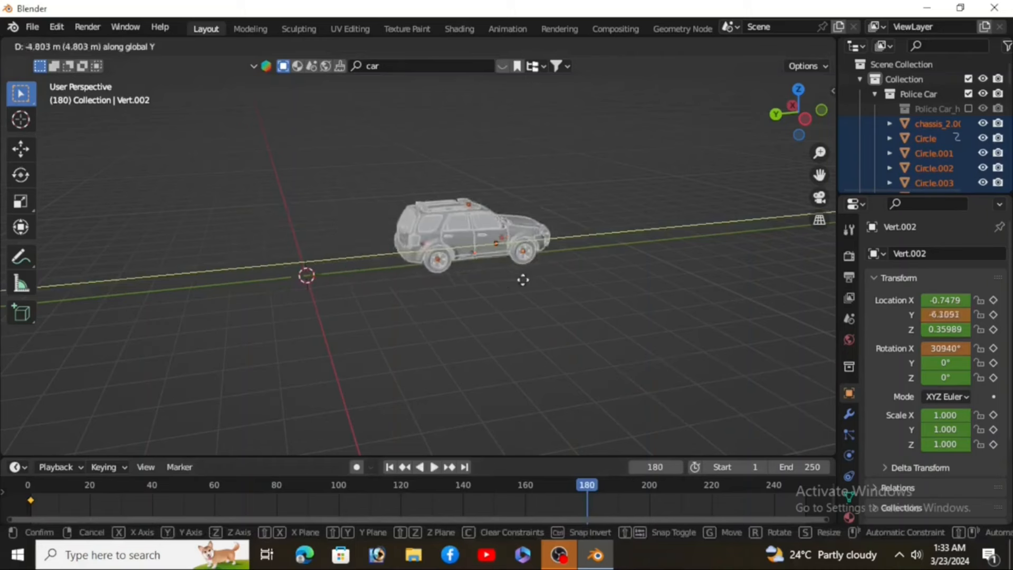
pyautogui.click(783, 288)
pyautogui.moveTo(679, 306); pyautogui.dragTo(654, 340, button='middle')
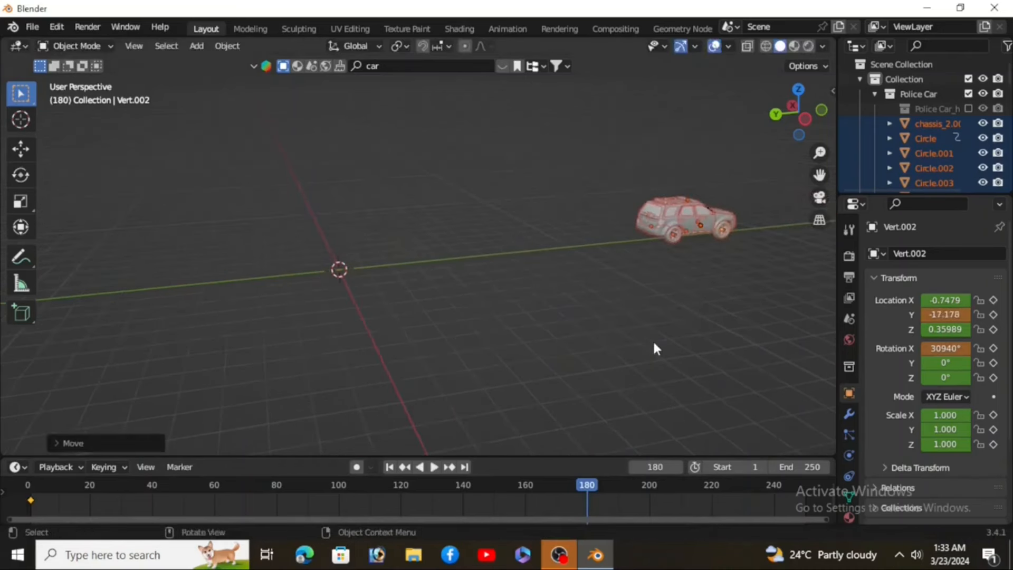
pyautogui.press('i')
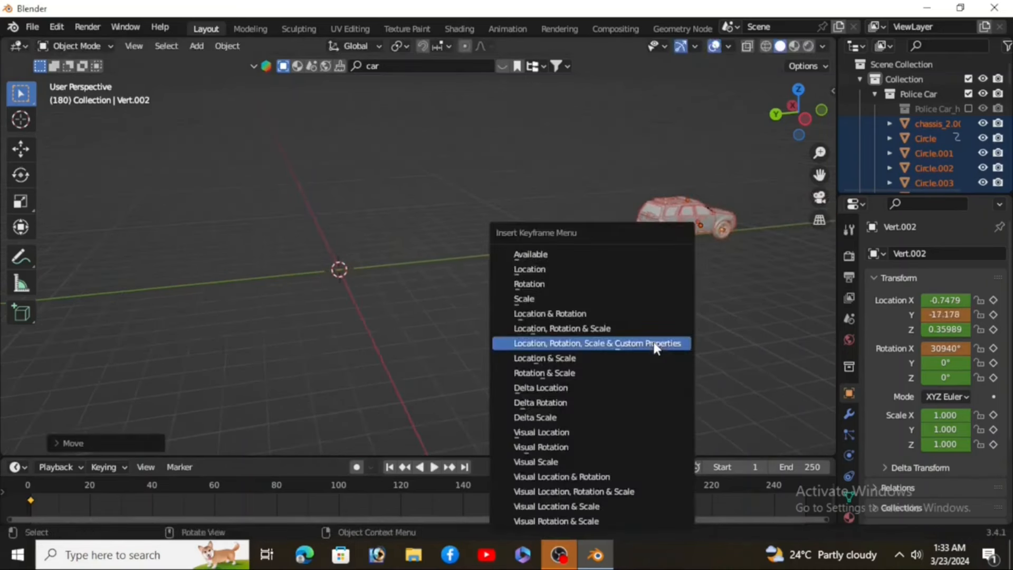
pyautogui.click(578, 332)
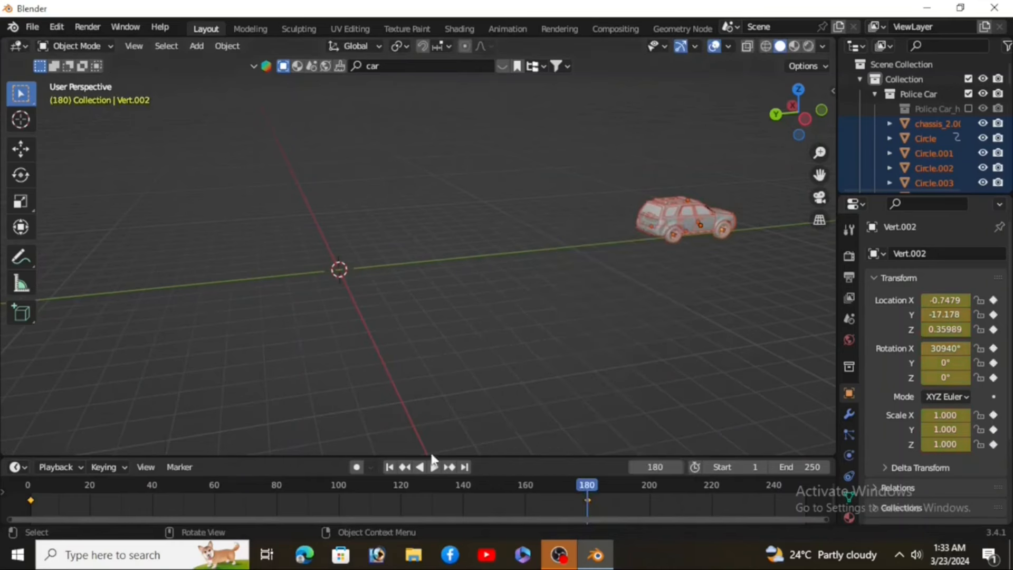
# Step: Play the animation and orbit the view to check the car driving forward
pyautogui.click(389, 467)
pyautogui.scroll(5, 310, 352)
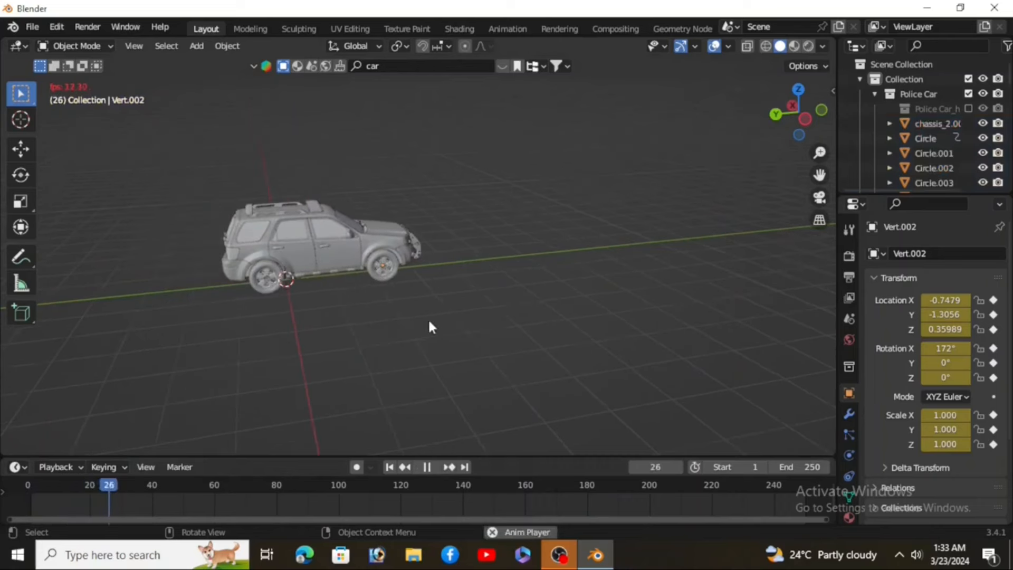
pyautogui.moveTo(484, 360); pyautogui.dragTo(411, 349, button='middle')
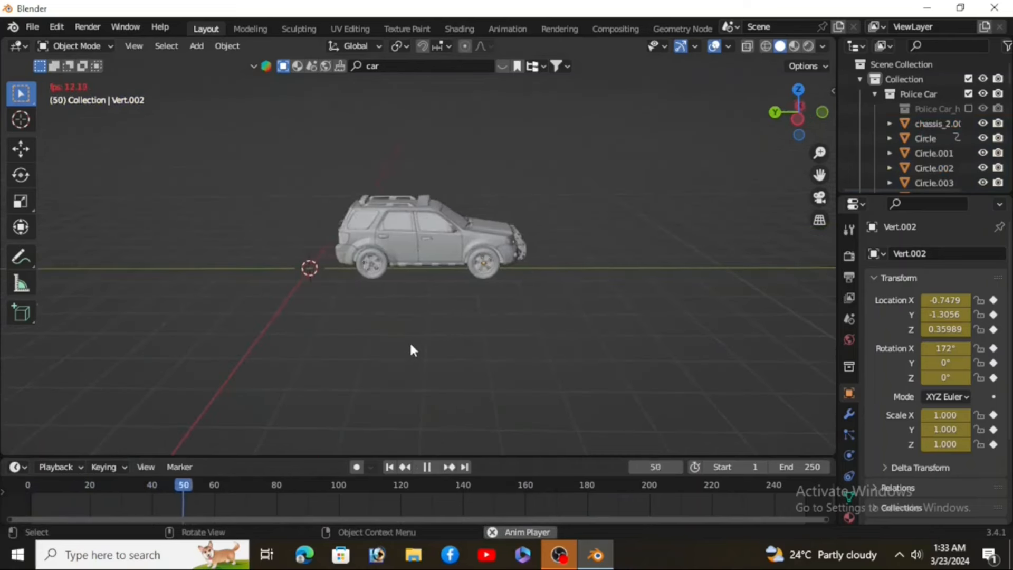
pyautogui.moveTo(512, 343); pyautogui.dragTo(550, 350, button='middle')
pyautogui.scroll(4, 635, 208)
pyautogui.scroll(-2, 671, 257)
pyautogui.keyDown('shift'); pyautogui.moveTo(509, 294); pyautogui.dragTo(228, 333, button='middle'); pyautogui.keyUp('shift')
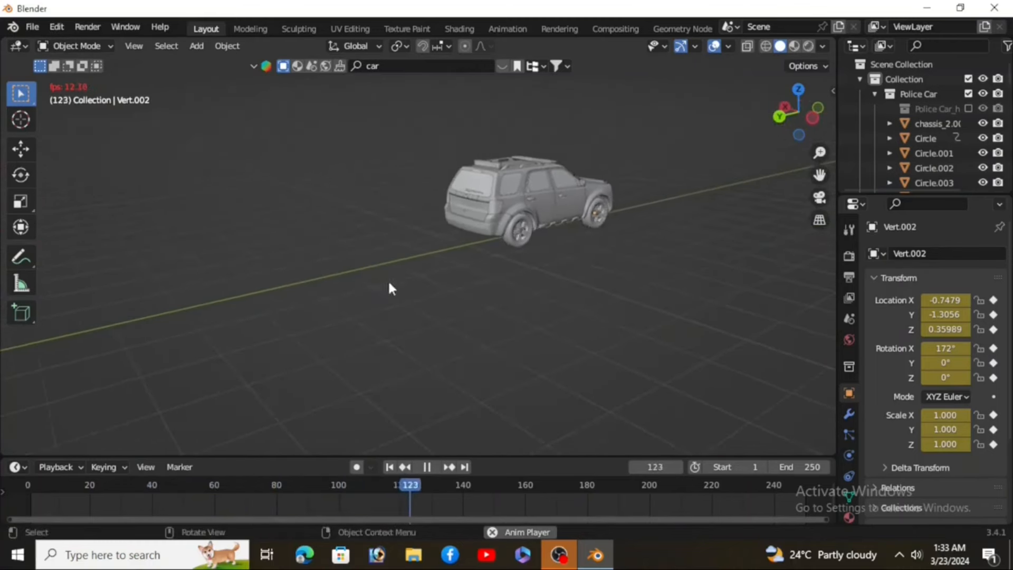
pyautogui.press('Escape')
pyautogui.click(427, 467)
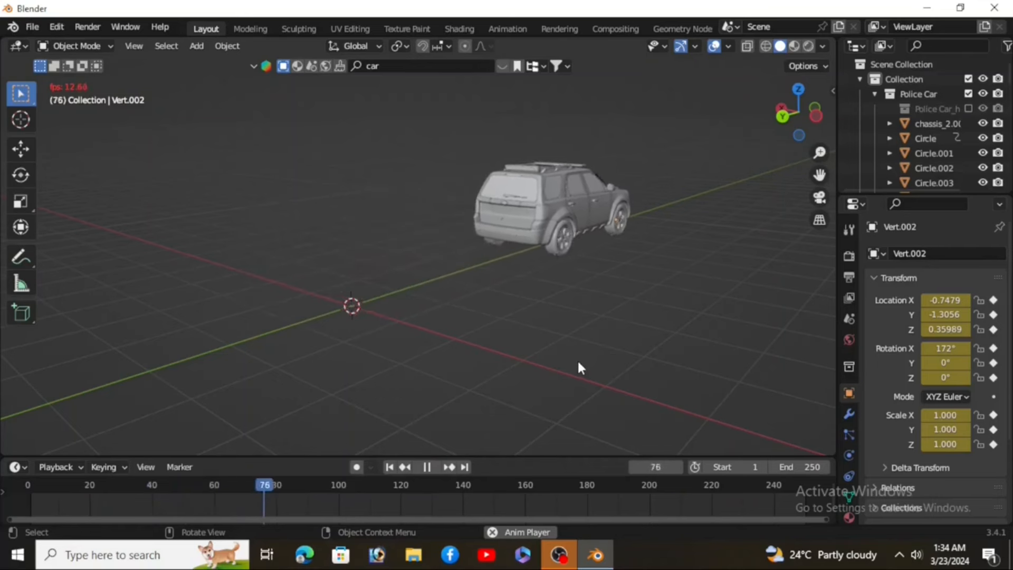
pyautogui.press('Escape')
pyautogui.click(25, 465)
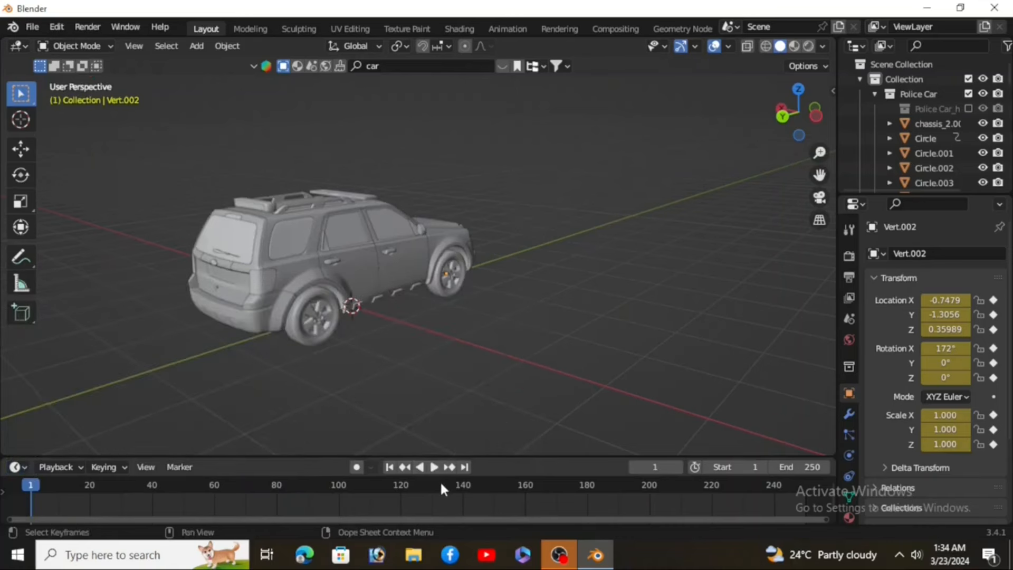
# Step: Set the car keyframes' interpolation to Linear and play the result
pyautogui.press('t')
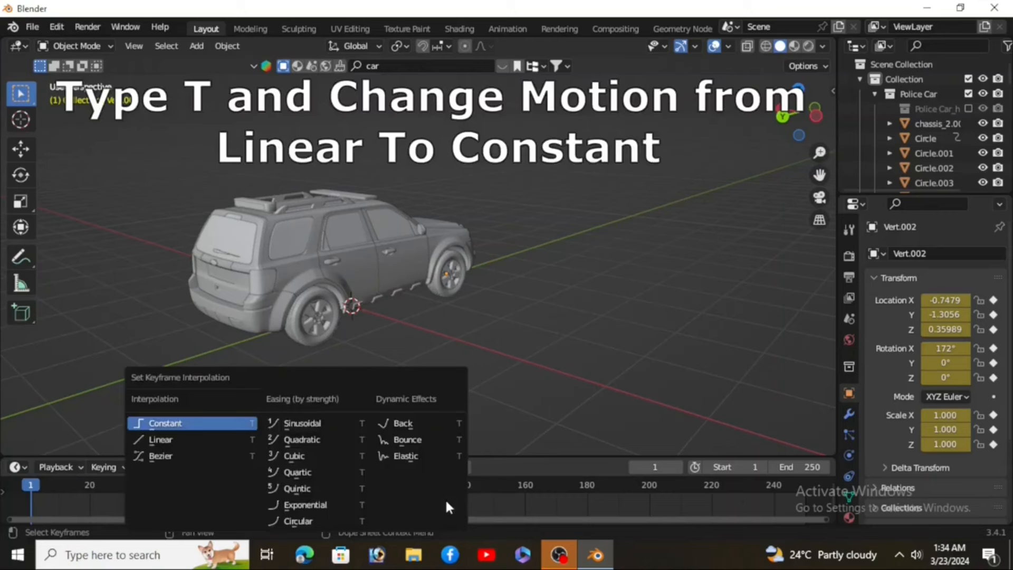
pyautogui.click(208, 439)
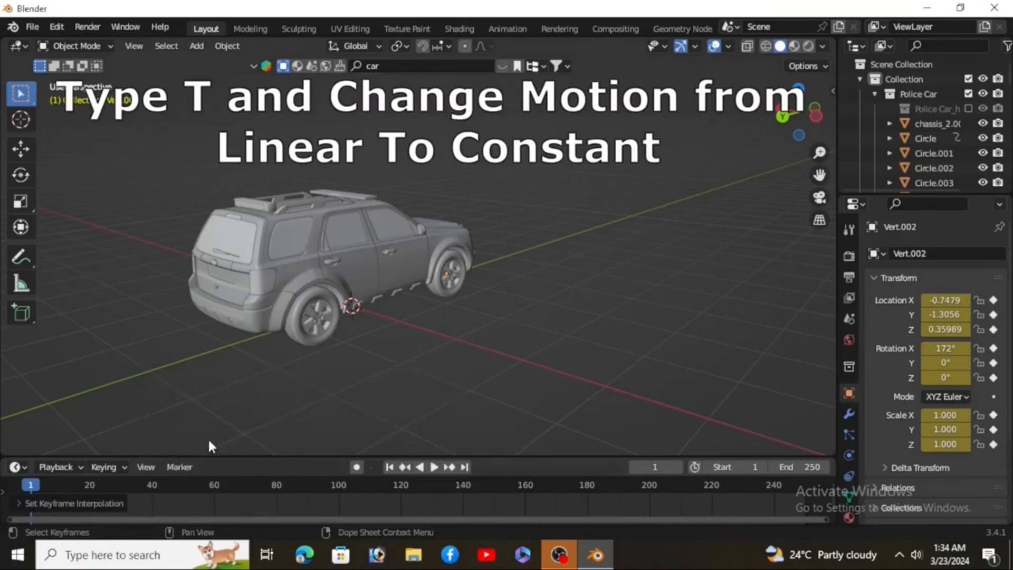
pyautogui.click(434, 467)
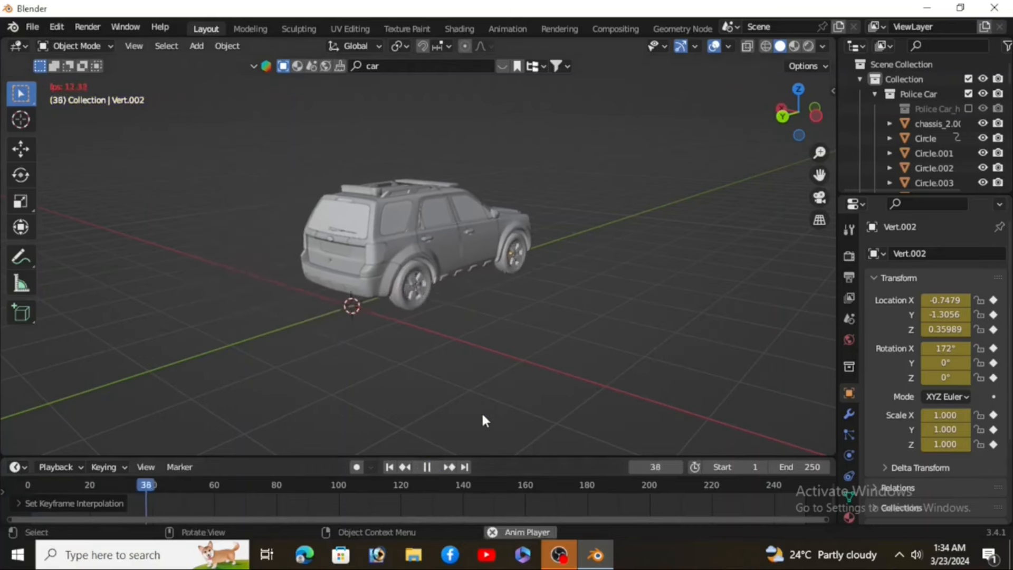
pyautogui.press('Escape')
# Step: Add a camera and move it along X to about -4.4 m beside the car
pyautogui.hotkey('shift', 'a')
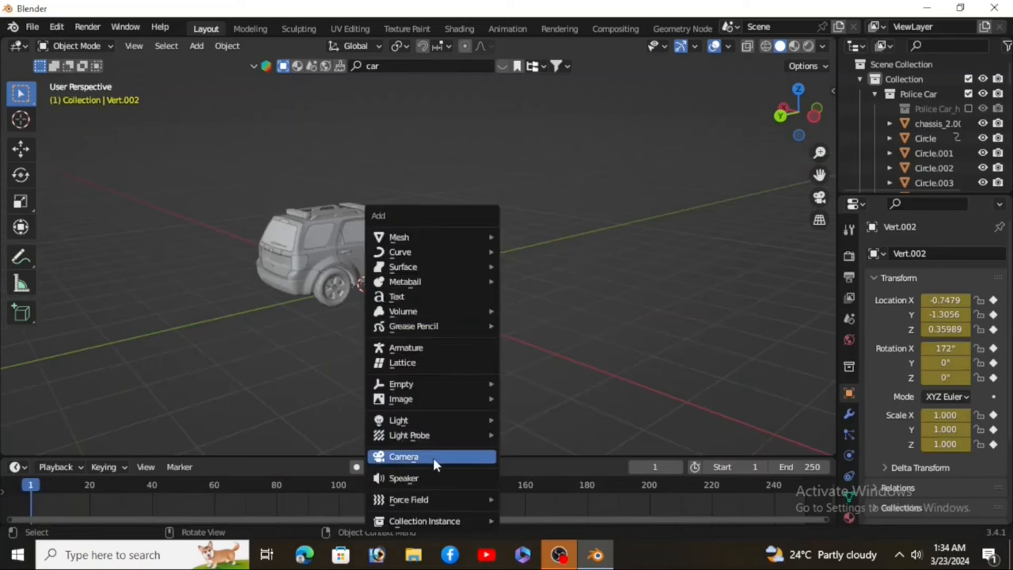
pyautogui.click(433, 457)
pyautogui.moveTo(395, 318); pyautogui.dragTo(445, 323, button='middle')
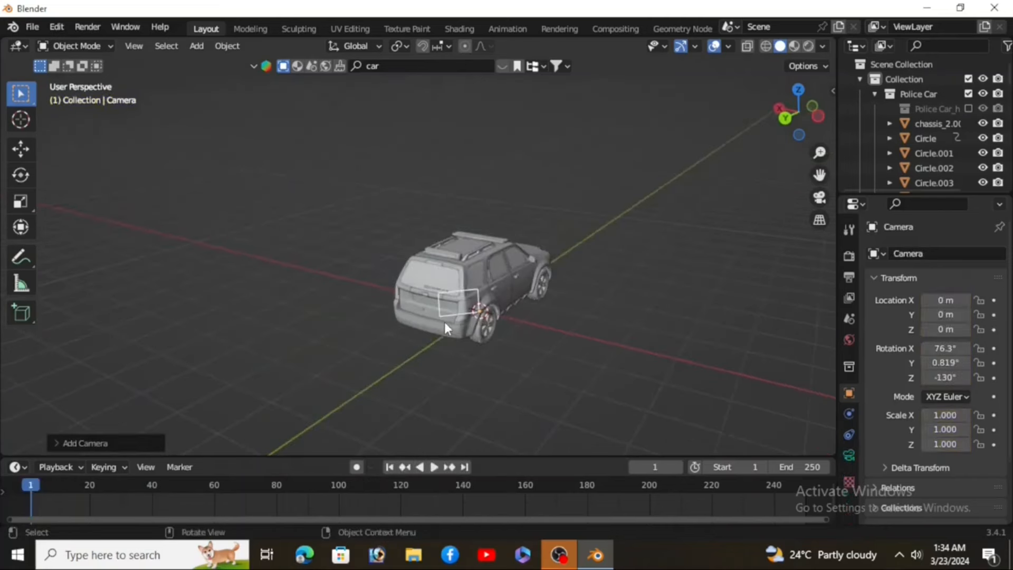
pyautogui.press('g')
pyautogui.press('x')
pyautogui.click(665, 386)
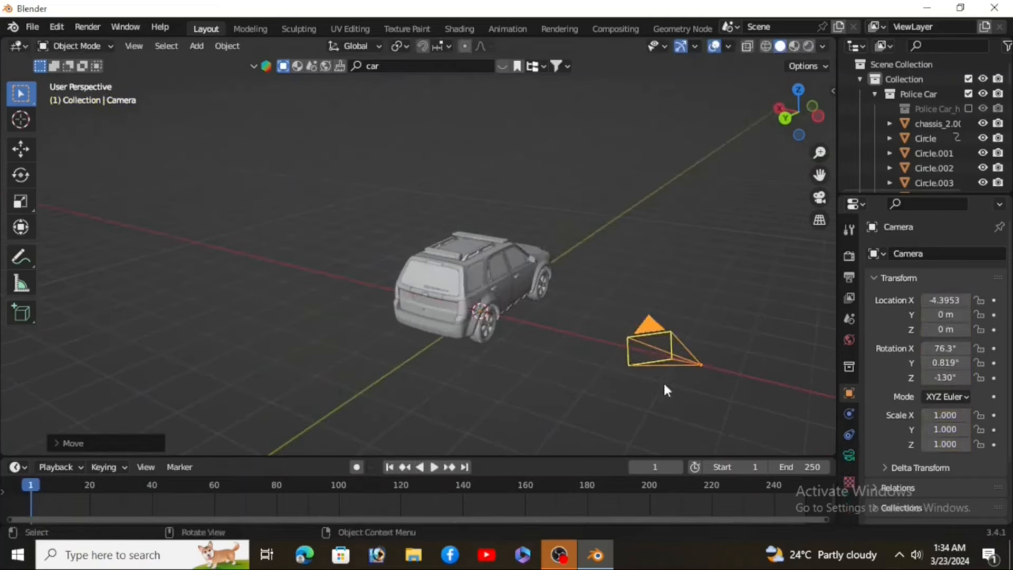
# Step: Parent the camera to the car using Object (Keep Transform)
pyautogui.keyDown('shift'); pyautogui.moveTo(528, 363); pyautogui.dragTo(448, 323, button='middle'); pyautogui.keyUp('shift')
pyautogui.scroll(2, 434, 310)
pyautogui.scroll(-3, 448, 323)
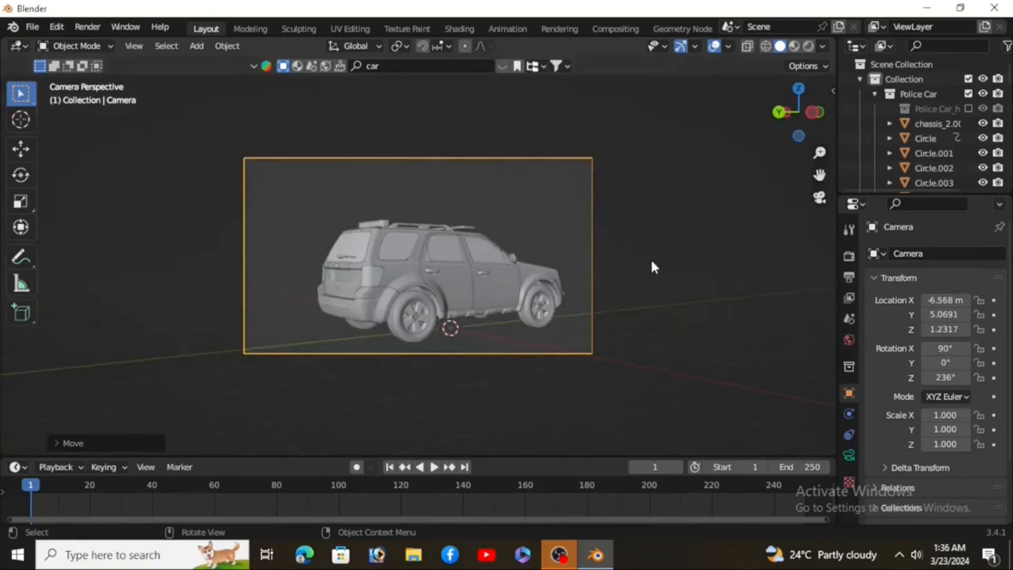
pyautogui.scroll(-2, 649, 258)
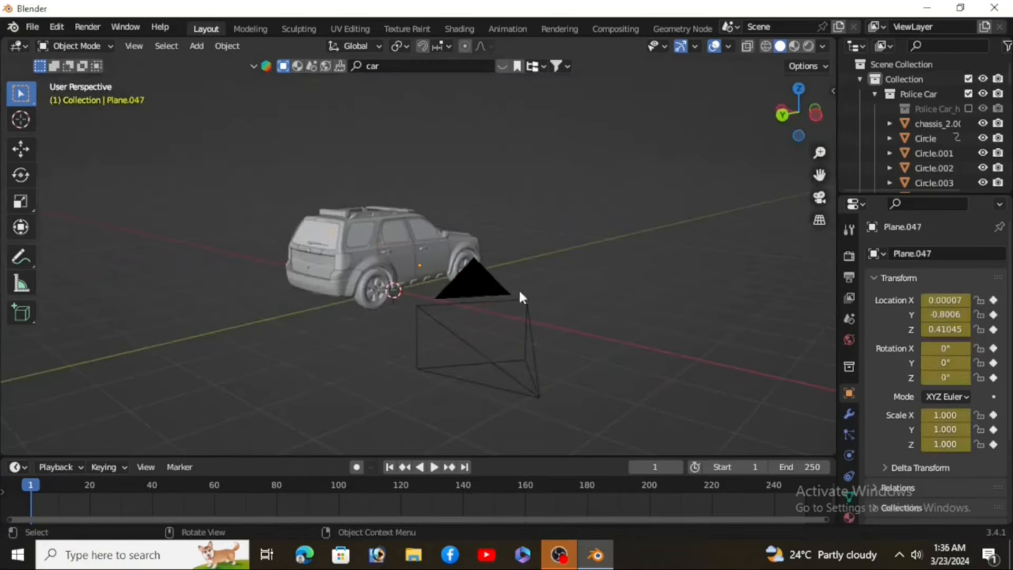
pyautogui.click(519, 291)
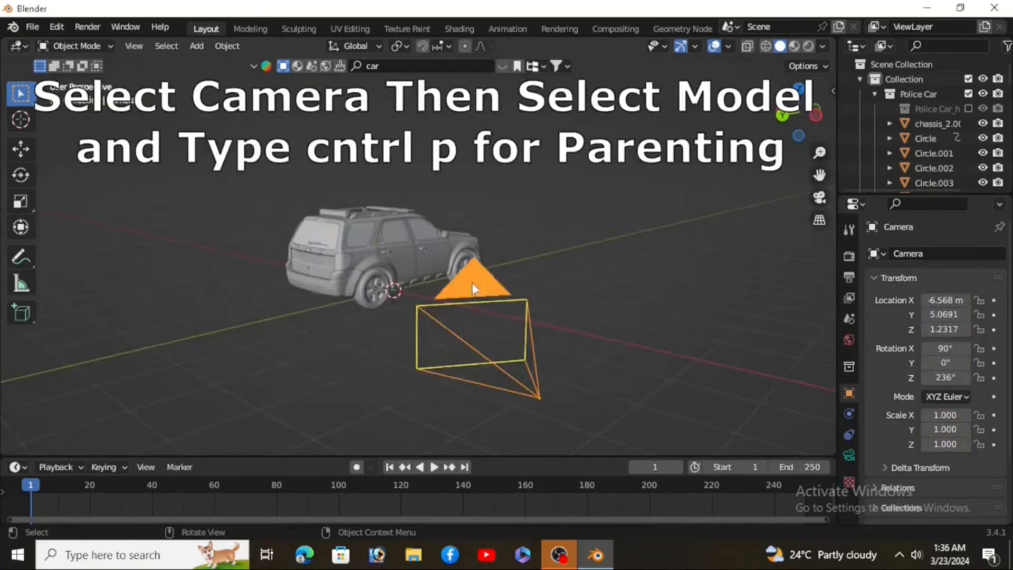
pyautogui.scroll(2, 404, 263)
pyautogui.keyDown('shift'); pyautogui.click(398, 241); pyautogui.keyUp('shift')
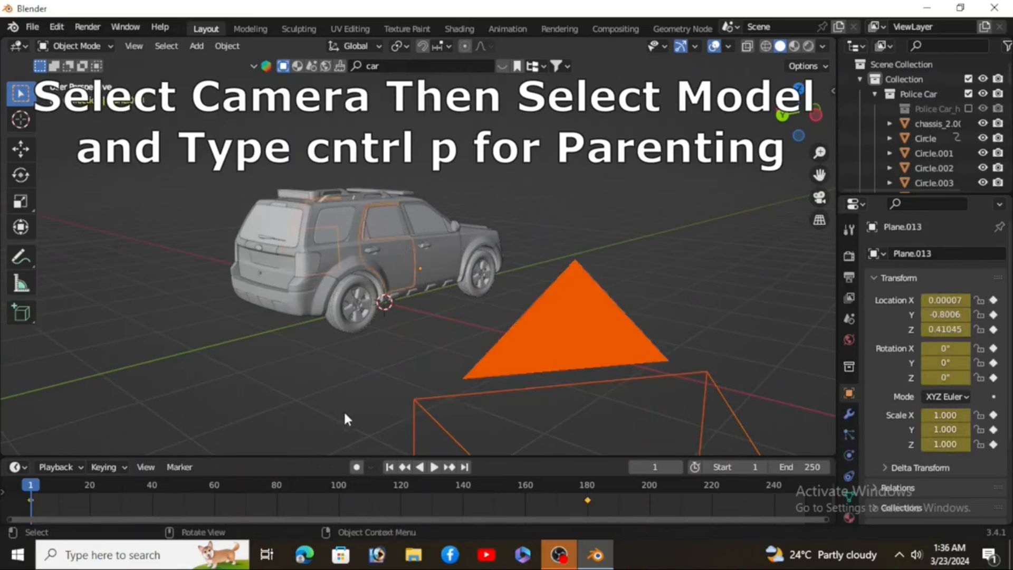
pyautogui.hotkey('ctrl', 'p')
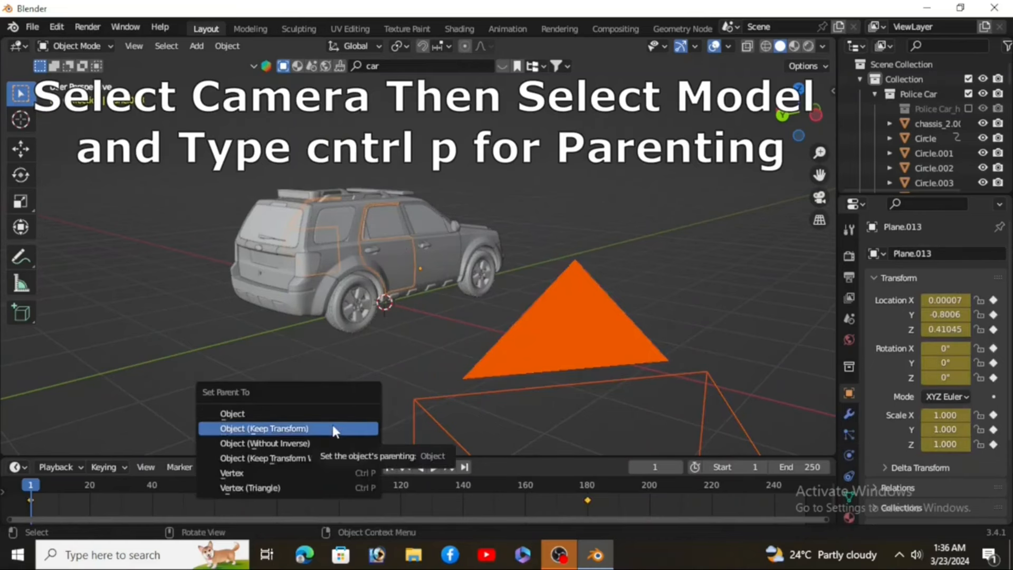
pyautogui.click(332, 430)
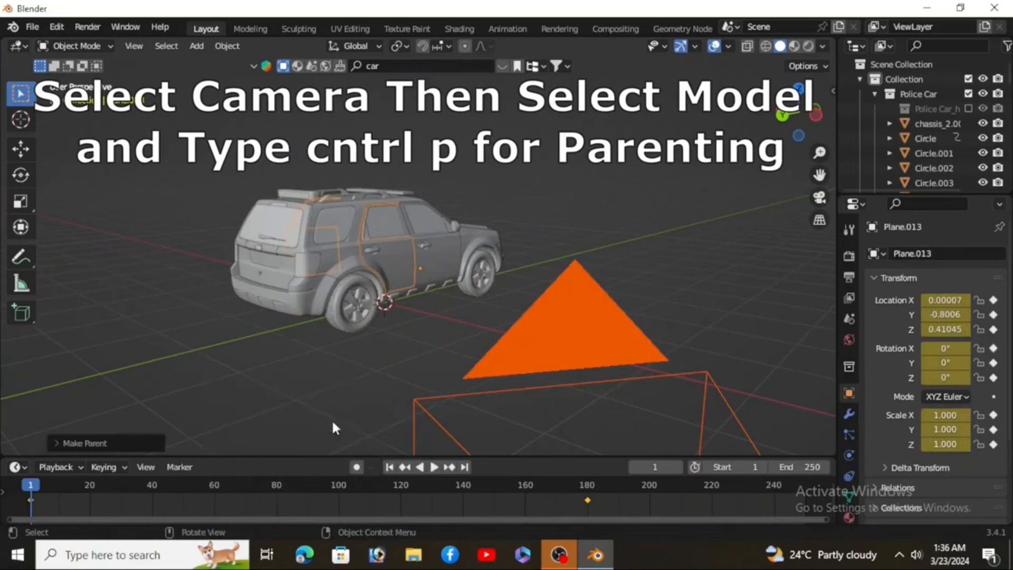
# Step: Insert a Location & Rotation keyframe for the camera at frame 1
pyautogui.scroll(-3, 344, 406)
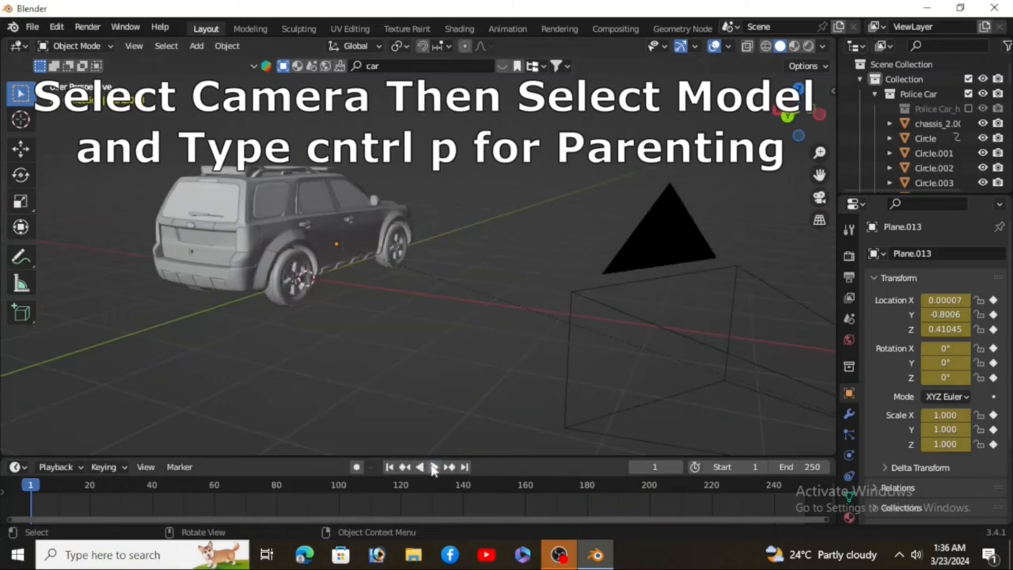
pyautogui.click(434, 468)
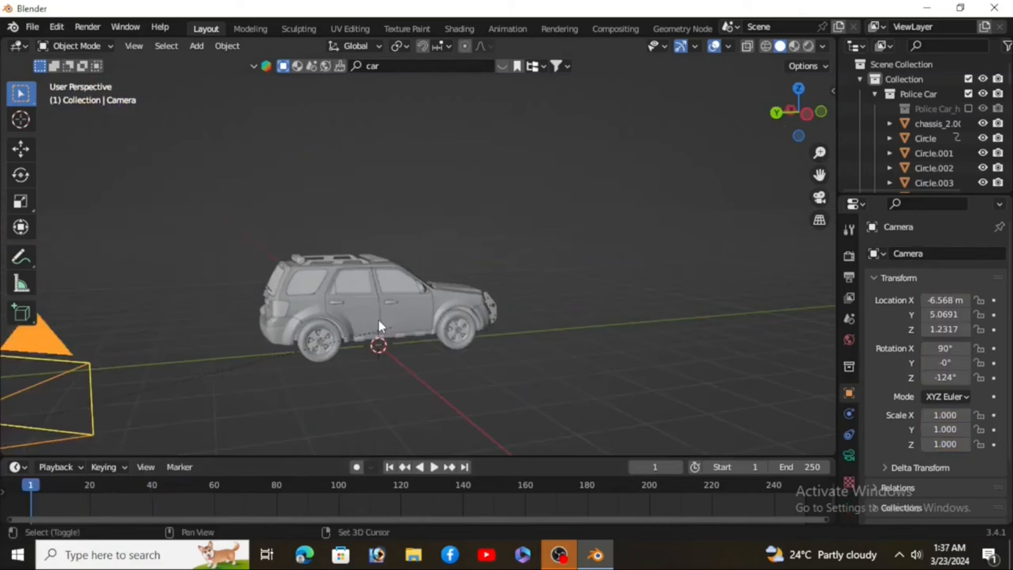
pyautogui.moveTo(379, 320); pyautogui.dragTo(444, 344, button='middle')
pyautogui.press('i')
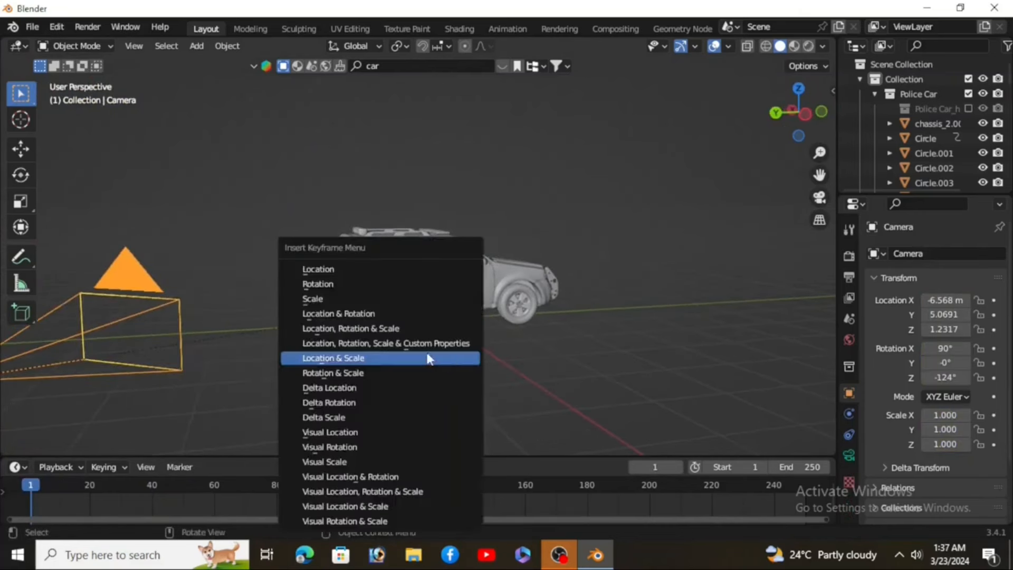
pyautogui.click(359, 316)
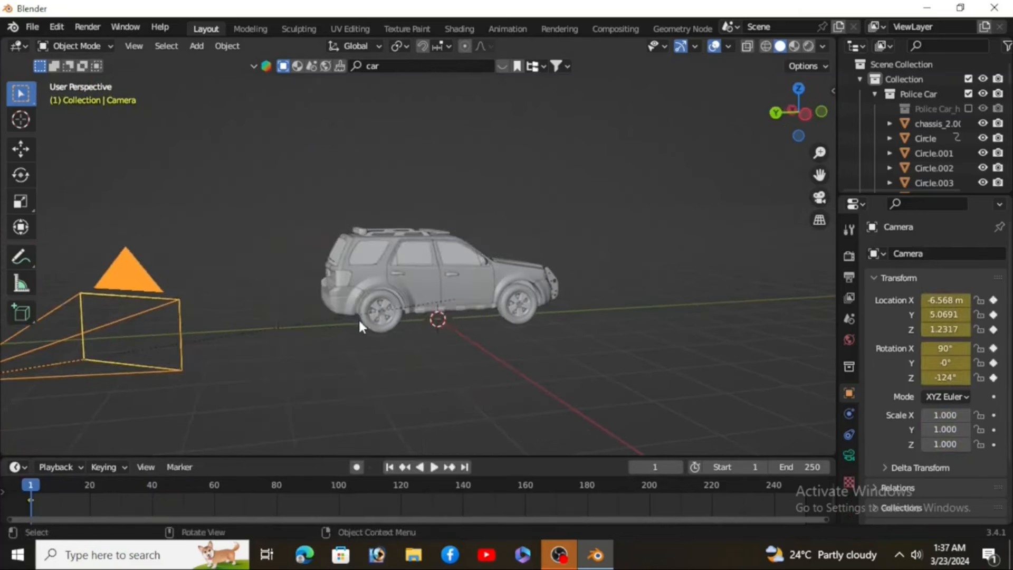
# Step: At frame 80, move the camera along Y to about -3.7 m
pyautogui.moveTo(359, 318); pyautogui.dragTo(201, 419, button='middle')
pyautogui.moveTo(84, 483); pyautogui.dragTo(276, 508)
pyautogui.moveTo(489, 387); pyautogui.dragTo(237, 335, button='middle')
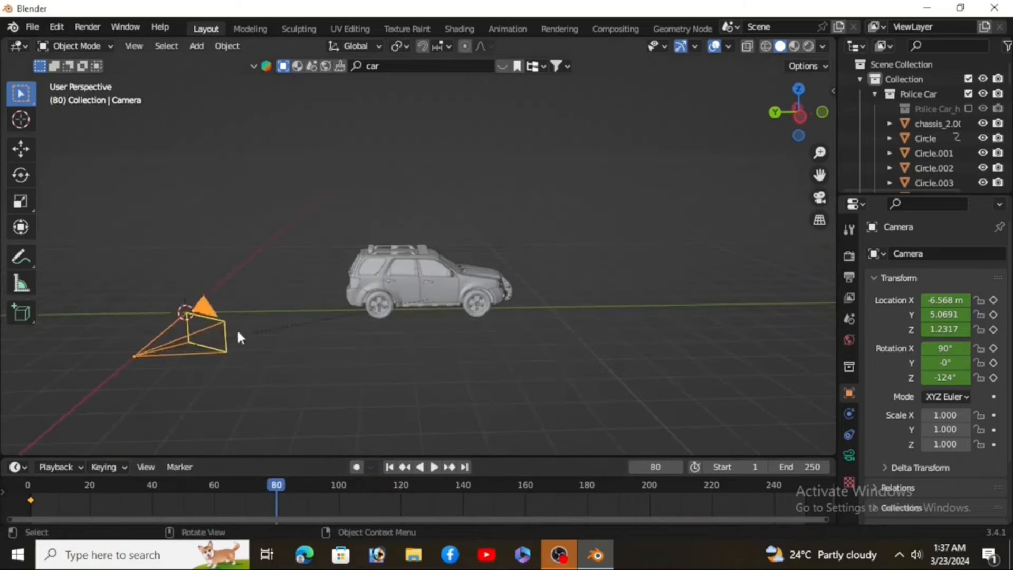
pyautogui.press('g')
pyautogui.press('y')
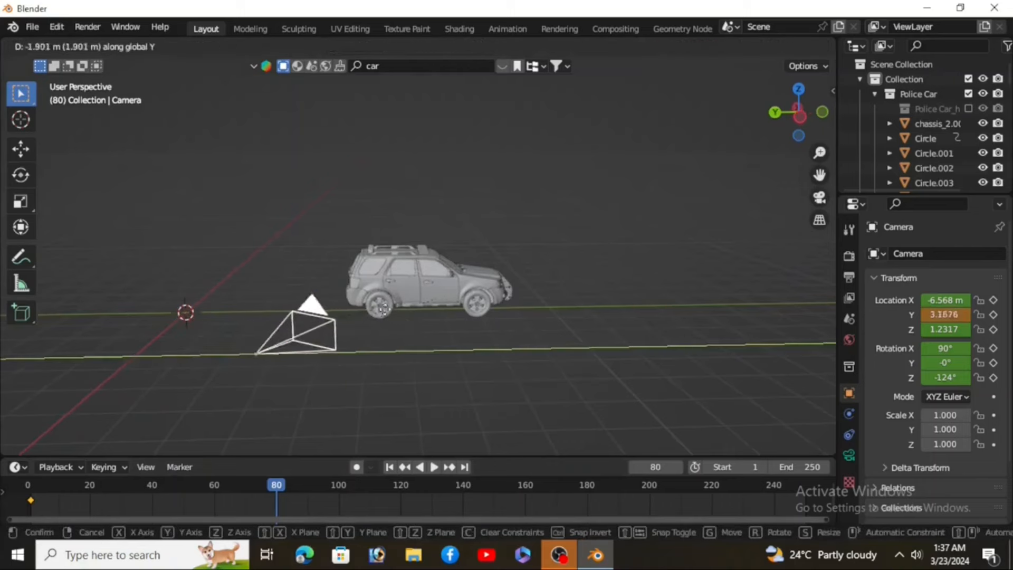
pyautogui.click(752, 294)
pyautogui.moveTo(748, 323); pyautogui.dragTo(705, 366, button='middle')
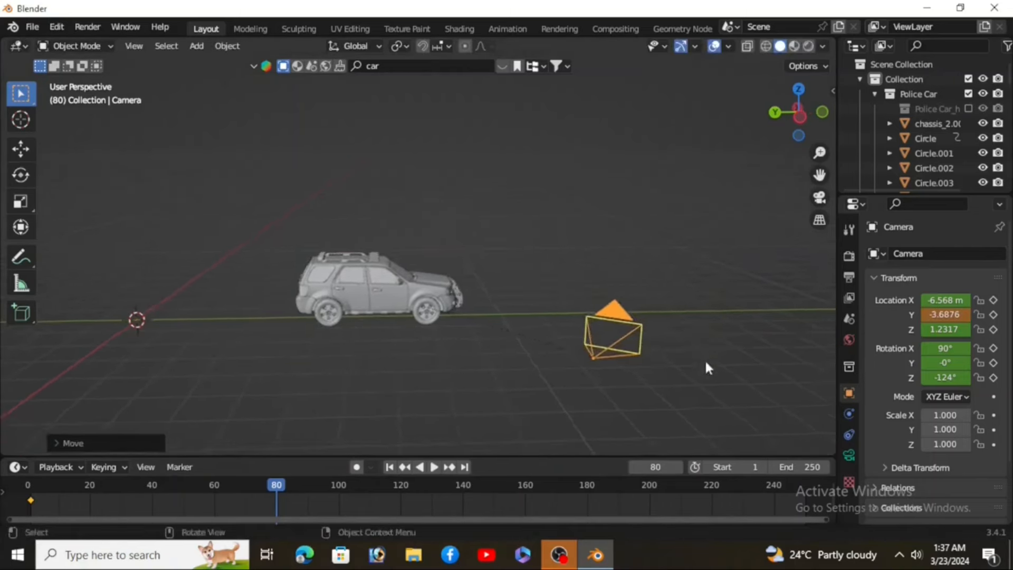
# Step: Align the camera to the view, rotate it to about -40.8° on Z, and insert a Location, Rotation & Scale keyframe
pyautogui.press('ctrl+alt+KP_0')
pyautogui.press('g')
pyautogui.press('x')
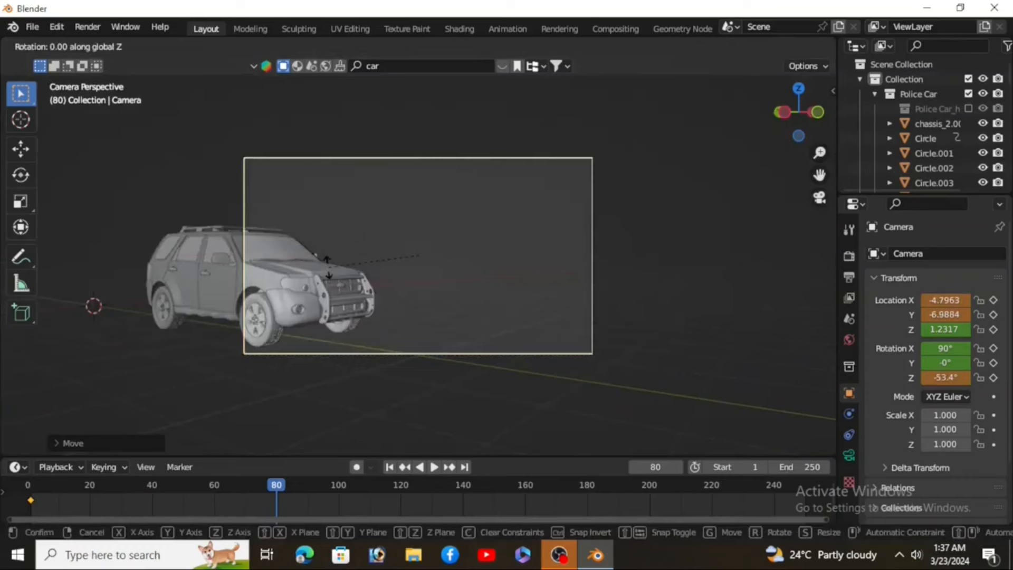
pyautogui.click(287, 317)
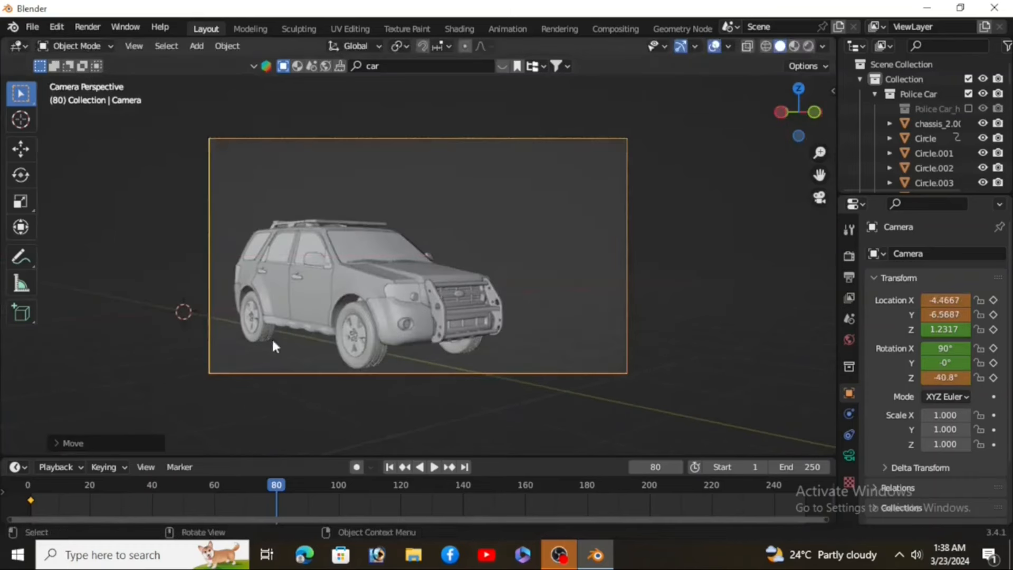
pyautogui.press('i')
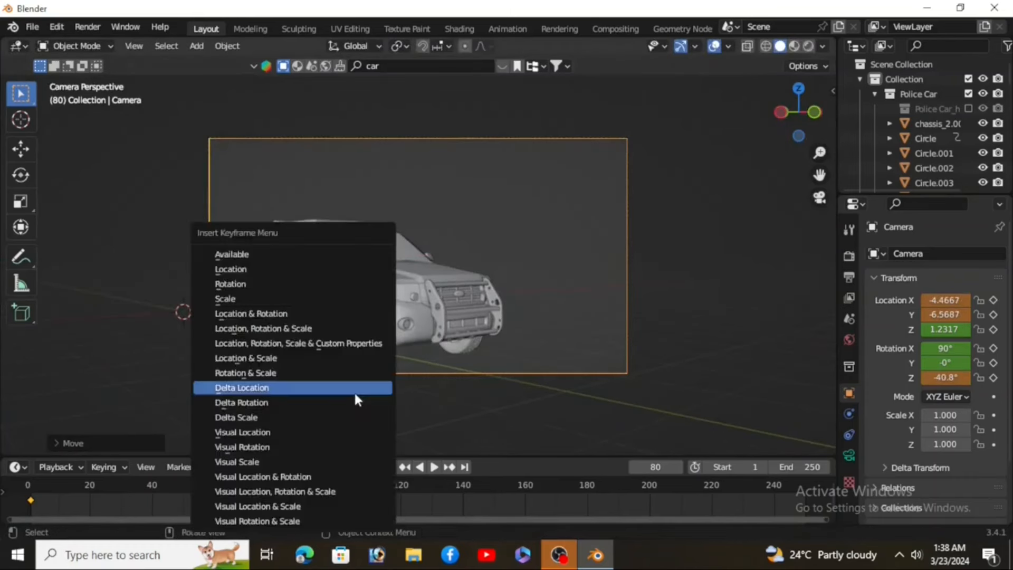
pyautogui.click(327, 328)
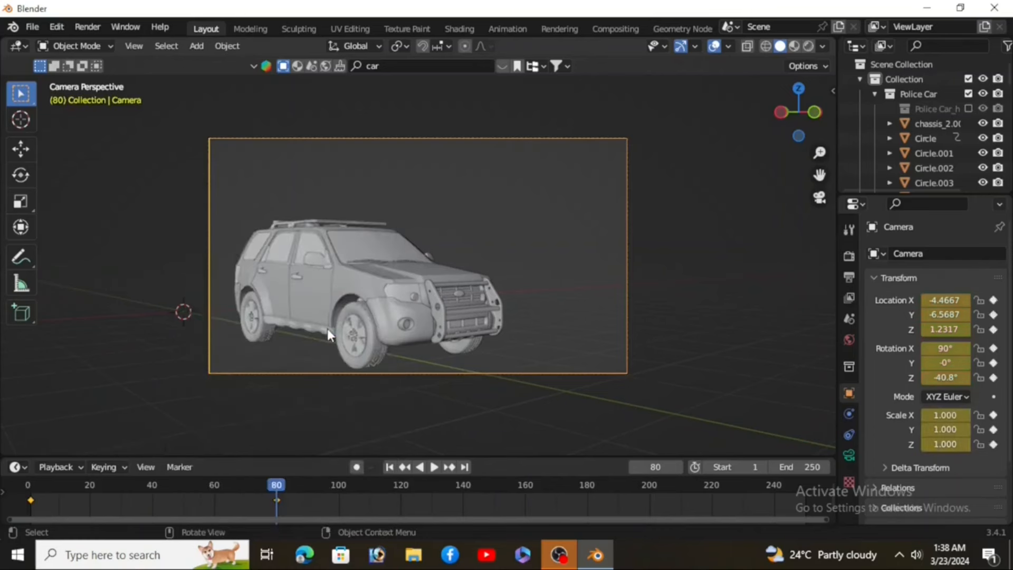
# Step: At frame 140, move the camera closer to the car, about X -2.92 m, Y -7.86 m, Z rotation -16.4°, and insert a Location, Rotation & Scale keyframe
pyautogui.press('space')
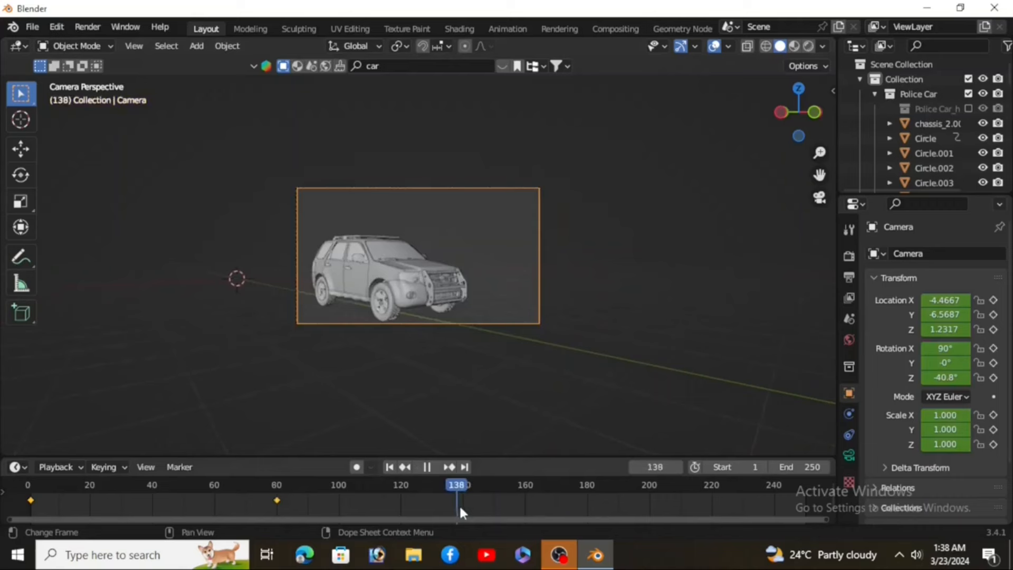
pyautogui.press('space')
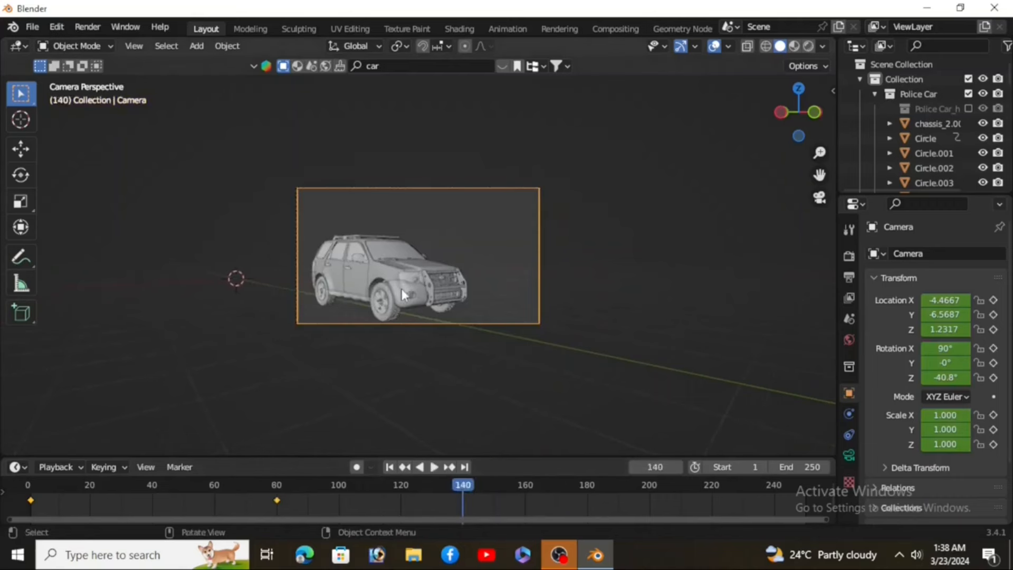
pyautogui.scroll(2, 401, 289)
pyautogui.scroll(1, 401, 289)
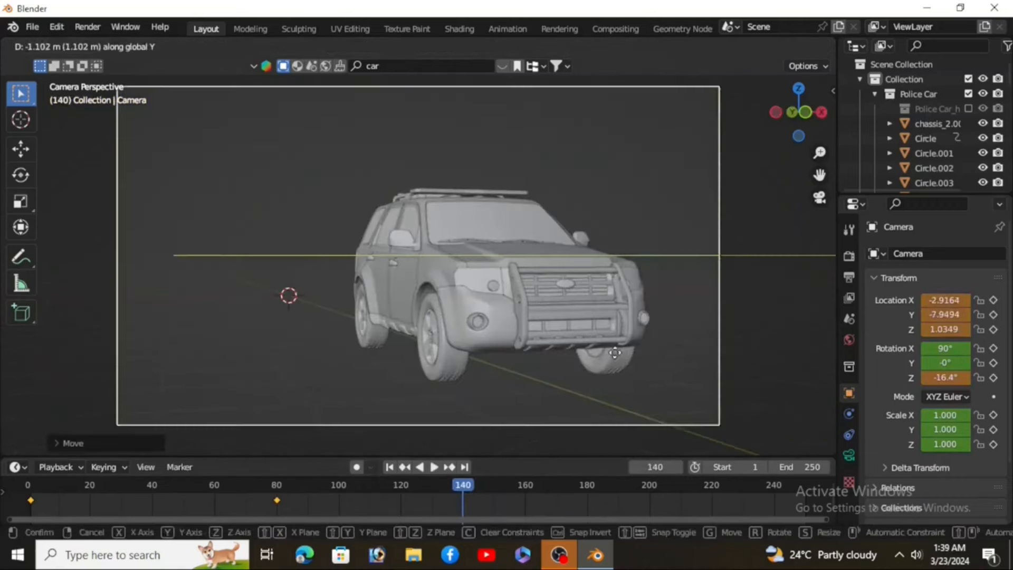
pyautogui.click(610, 352)
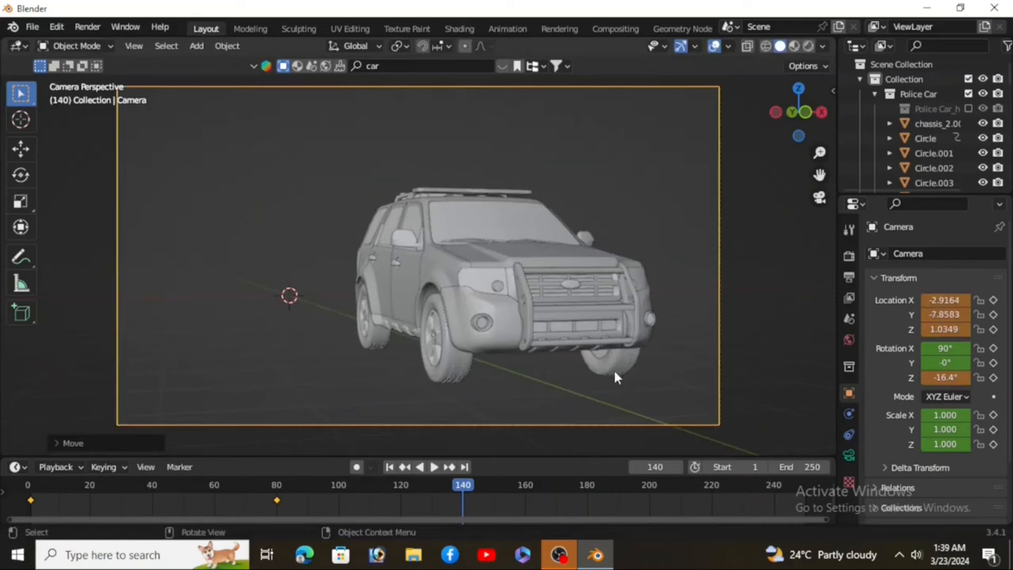
pyautogui.press('i')
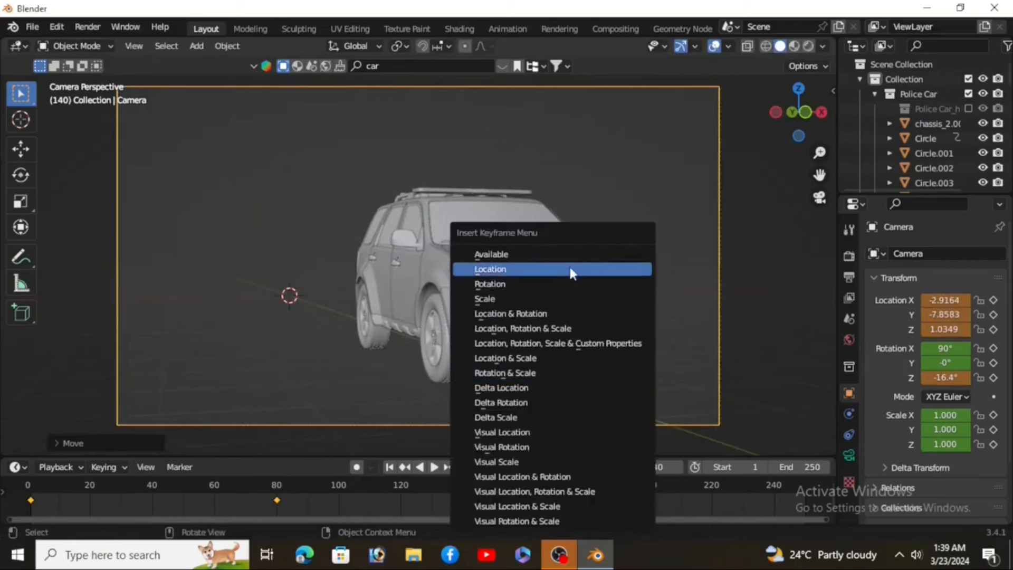
pyautogui.click(558, 328)
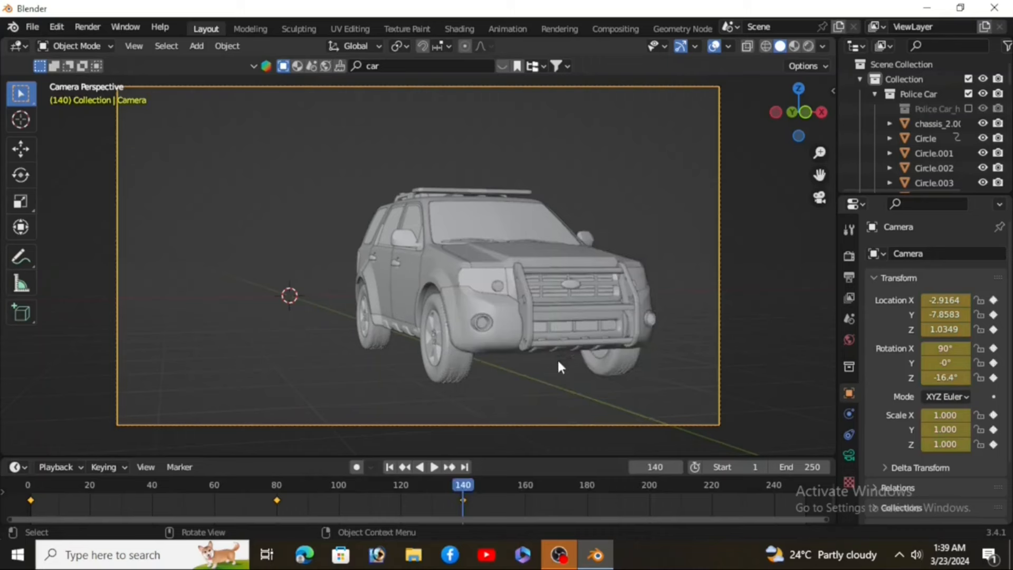
# Step: Rewind to the first frame and play back the camera animation
pyautogui.click(389, 467)
pyautogui.click(434, 467)
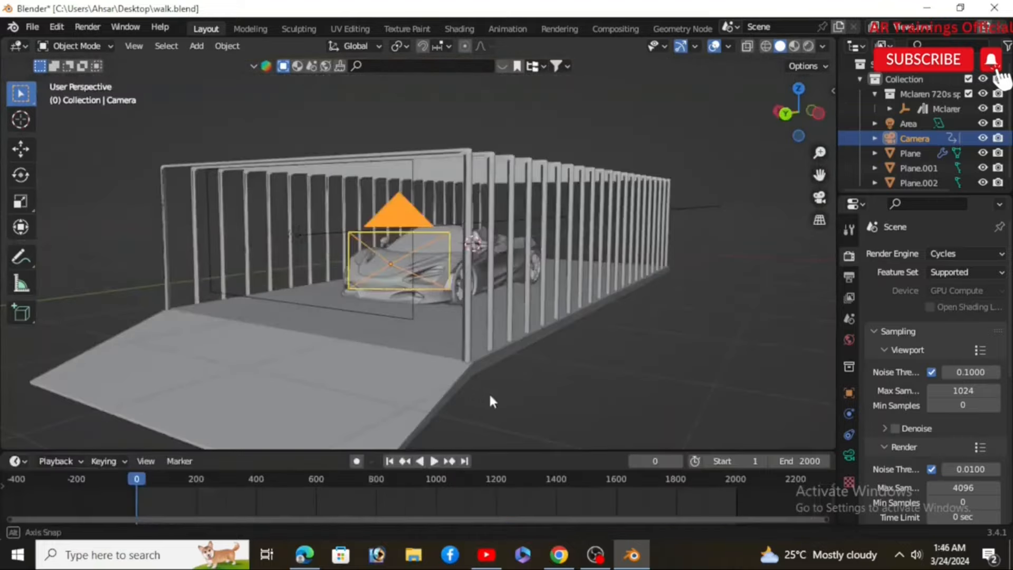
# Step: Set the selected camera as the active camera for the car tunnel scene
pyautogui.moveTo(490, 401)
pyautogui.mouseDown(button='middle')
pyautogui.moveTo(574, 403)
pyautogui.moveTo(561, 420)
pyautogui.moveTo(487, 385)
pyautogui.mouseUp(button='middle')
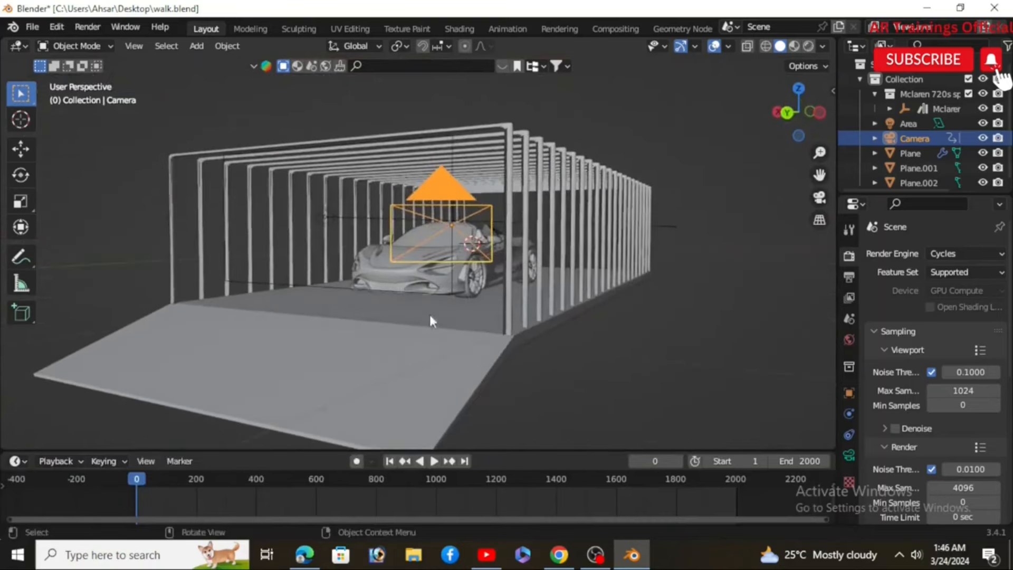
pyautogui.scroll(4, 401, 288)
pyautogui.moveTo(395, 283); pyautogui.dragTo(419, 304, button='middle')
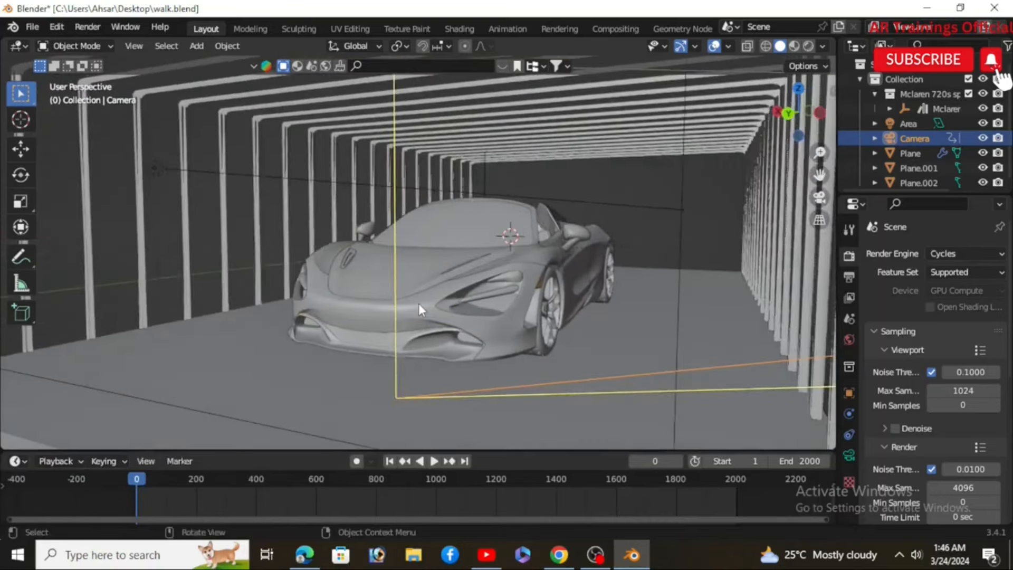
pyautogui.scroll(-8, 419, 303)
pyautogui.scroll(2, 442, 218)
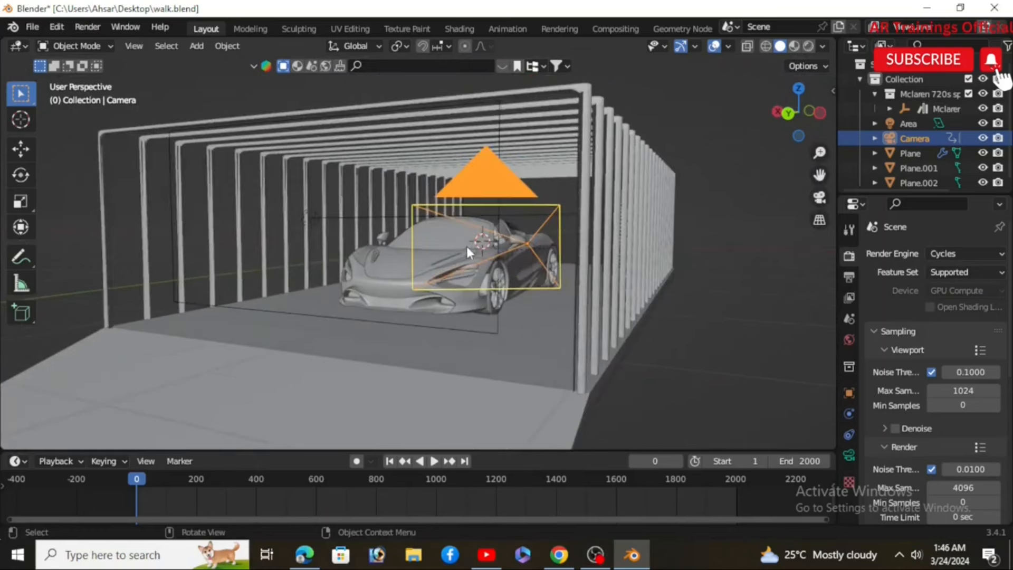
pyautogui.click(140, 47)
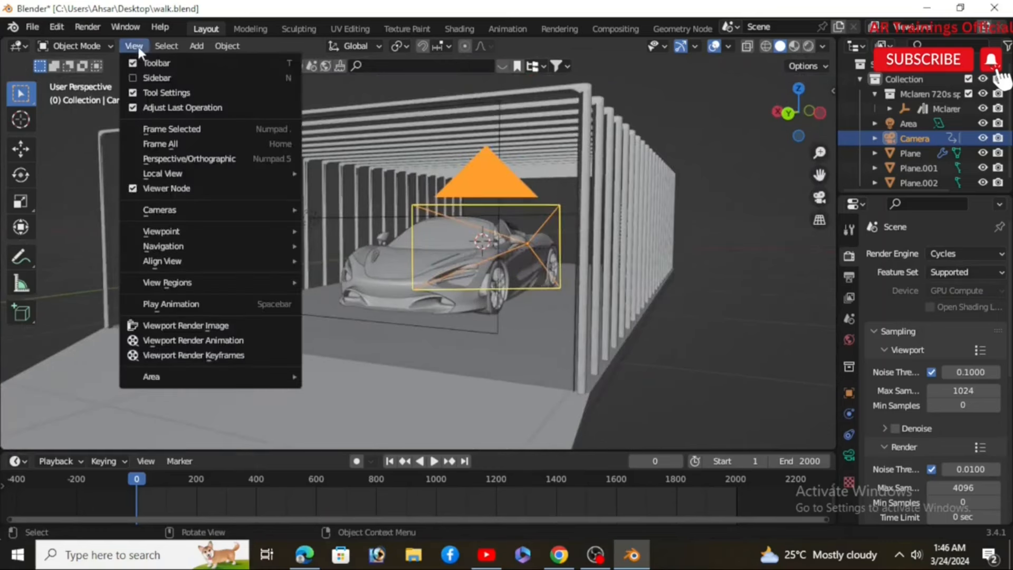
pyautogui.moveTo(303, 208)
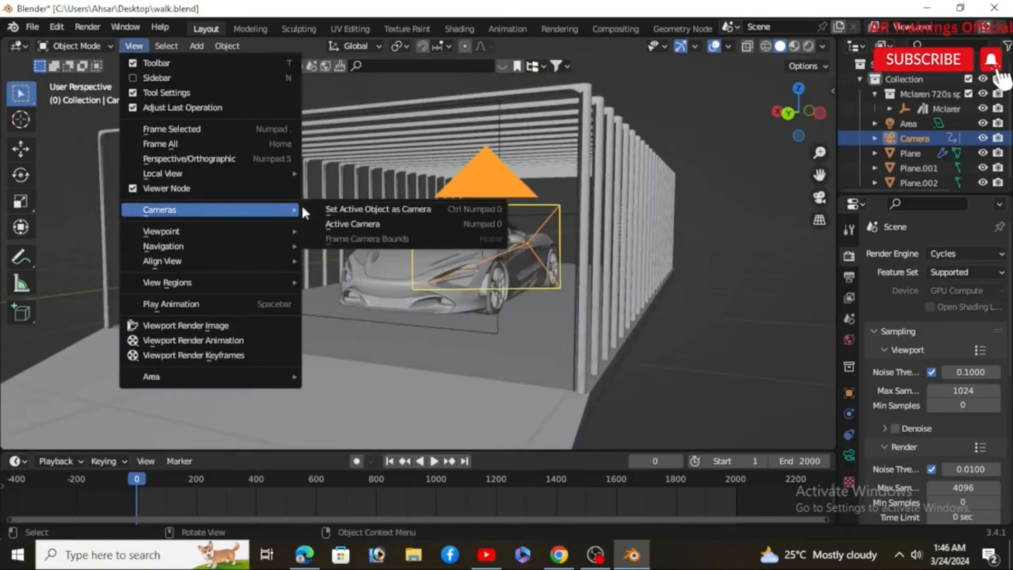
pyautogui.click(388, 210)
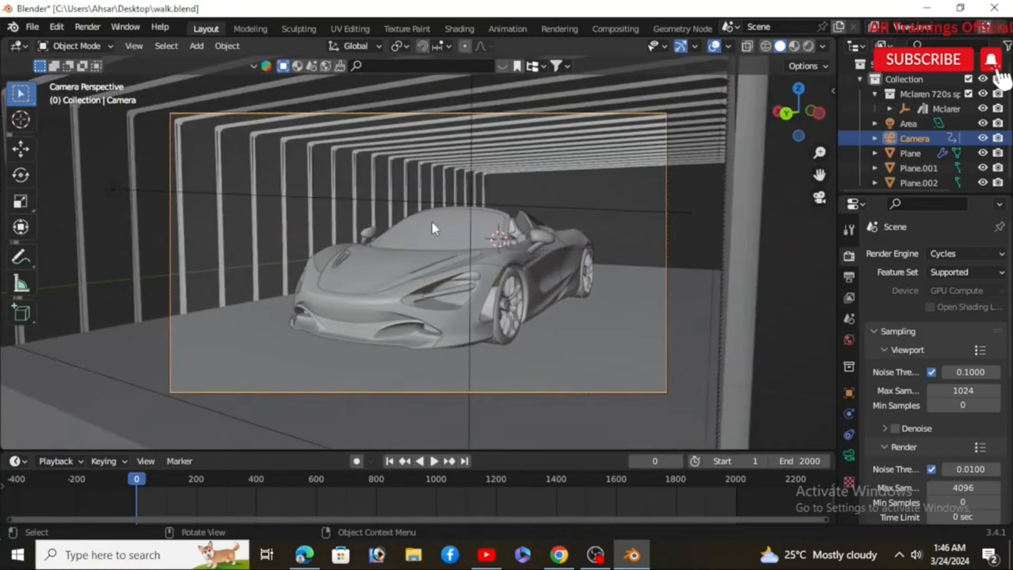
# Step: Assign Shift+F as the shortcut for Walk Navigation
pyautogui.click(139, 48)
pyautogui.moveTo(173, 248)
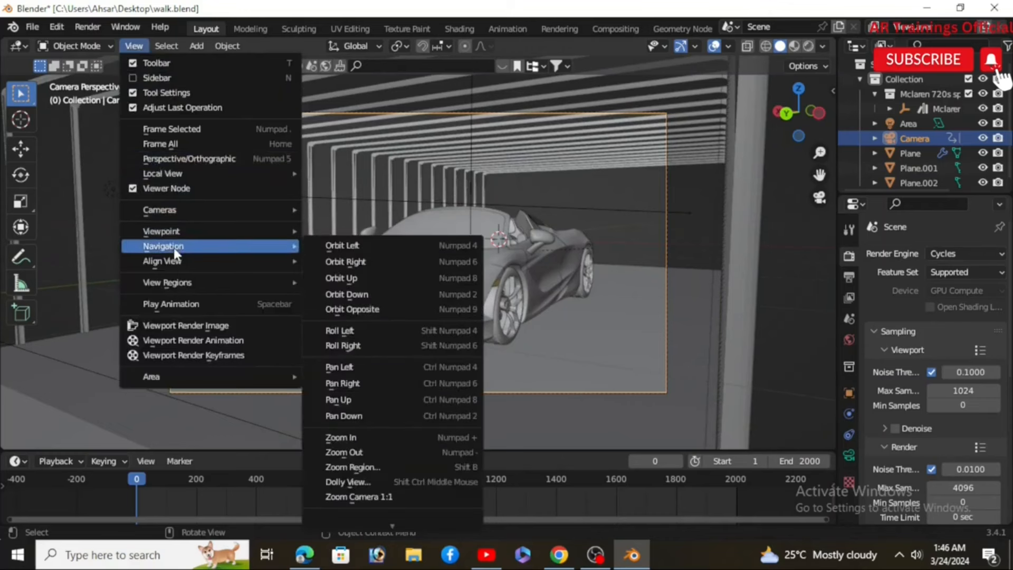
pyautogui.moveTo(386, 524)
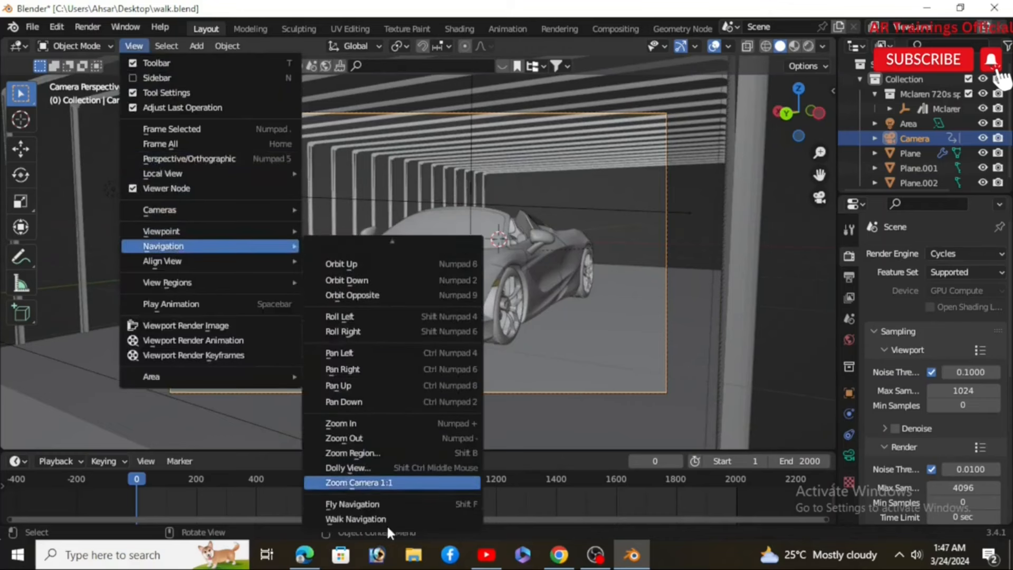
pyautogui.rightClick(379, 520)
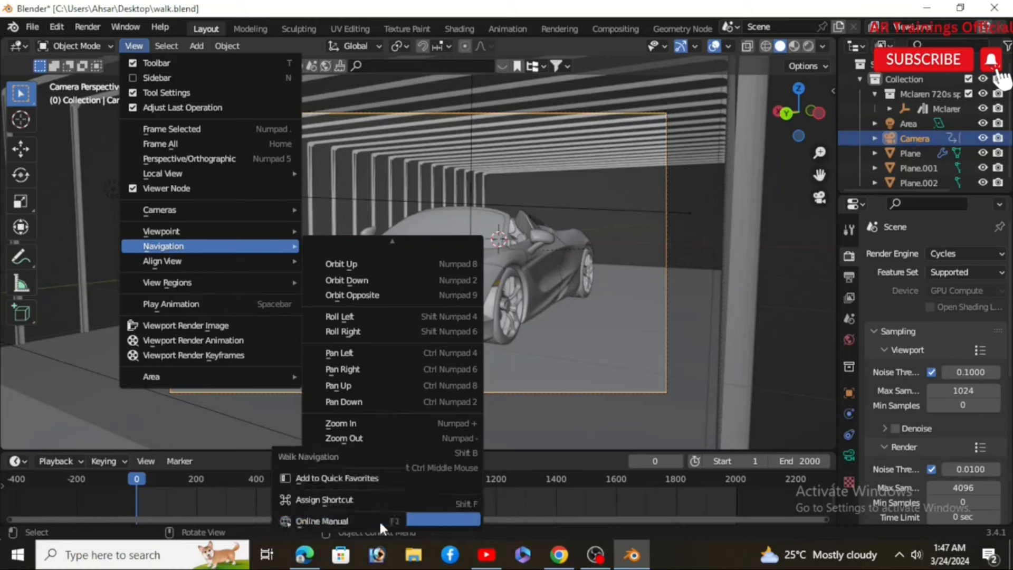
pyautogui.click(341, 500)
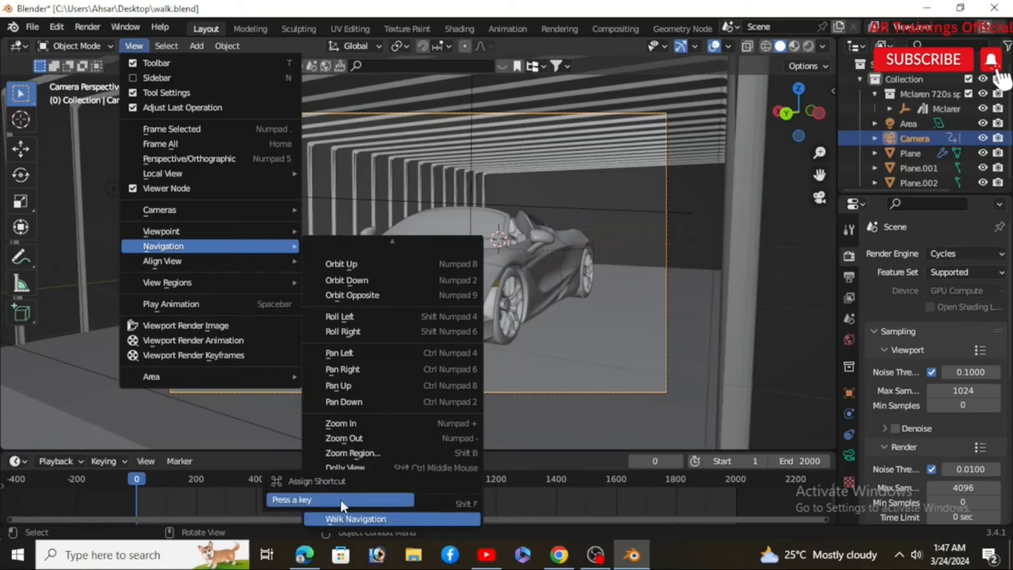
pyautogui.hotkey('shift', 'f')
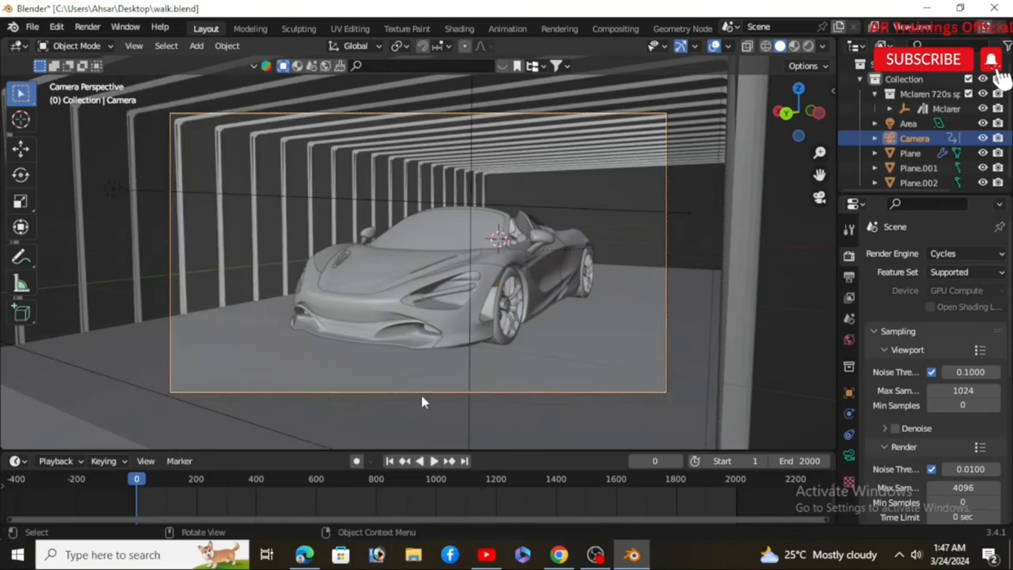
# Step: Insert a Location, Rotation & Scale keyframe for the camera at frame 0
pyautogui.press('i')
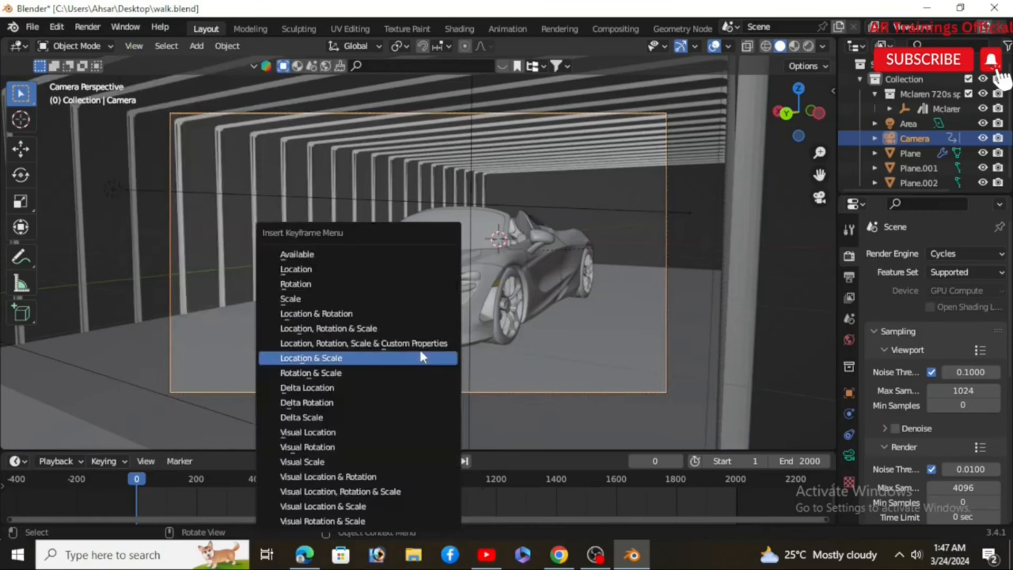
pyautogui.click(349, 328)
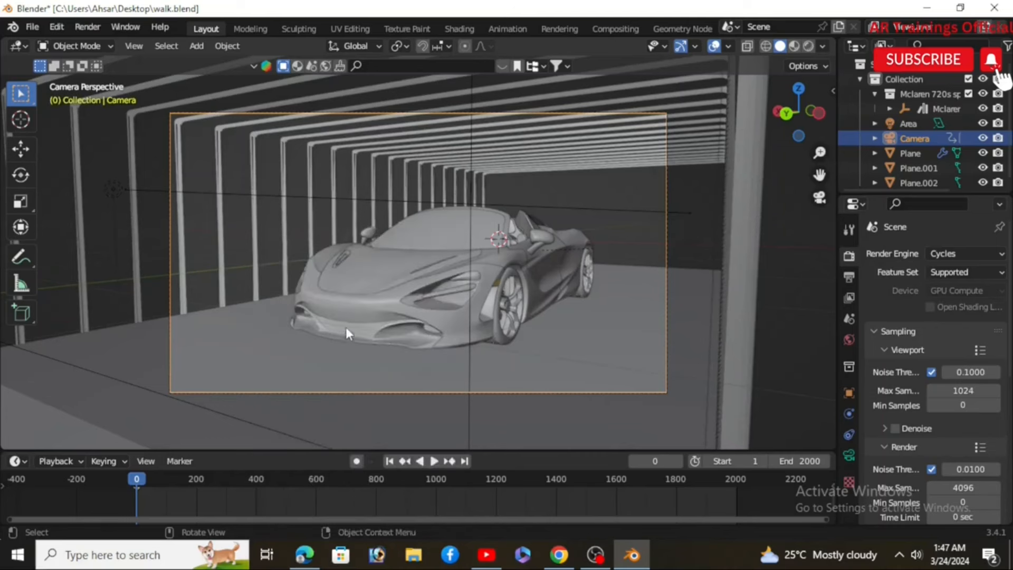
# Step: At frame 183, walk the camera backward away from the car and insert a Location, Rotation & Scale keyframe
pyautogui.moveTo(139, 479); pyautogui.dragTo(191, 483)
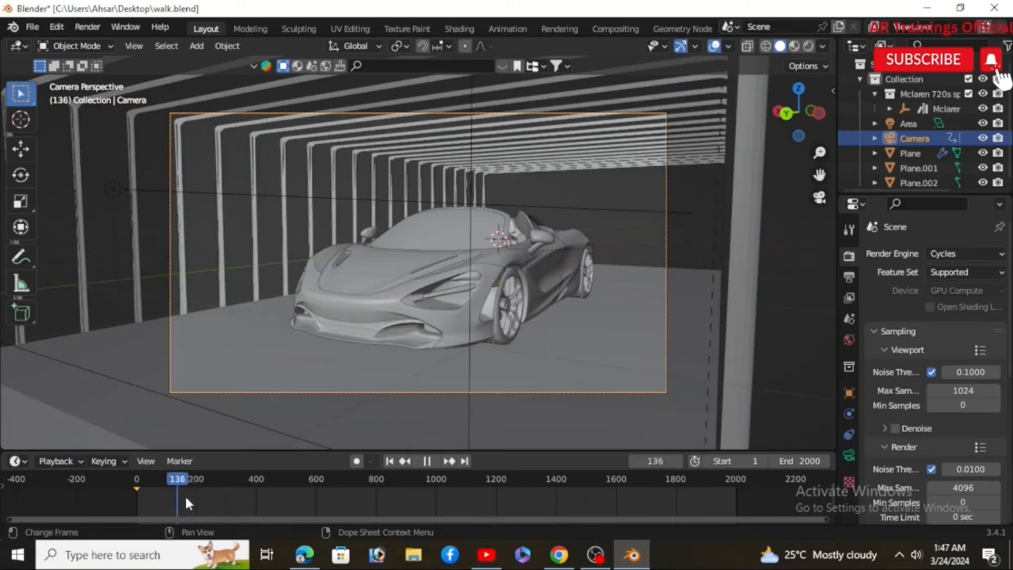
pyautogui.press('space')
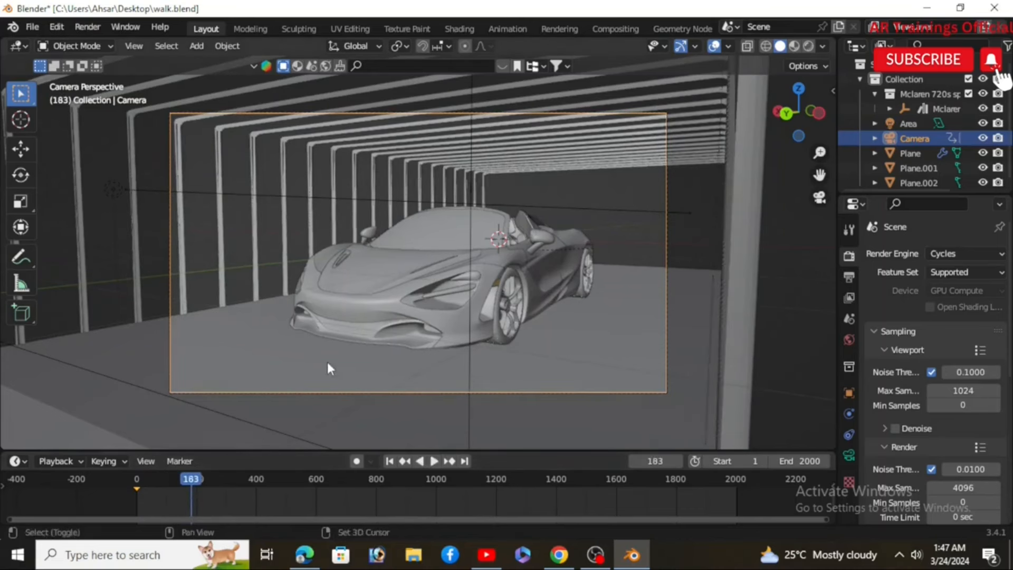
pyautogui.hotkey('shift', '`')
pyautogui.press('s')
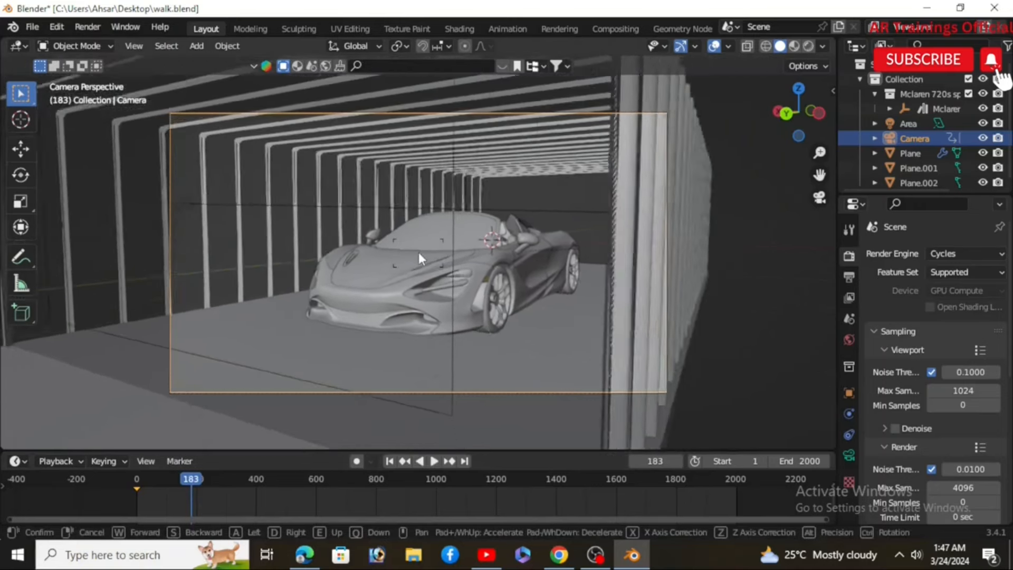
pyautogui.press('s')
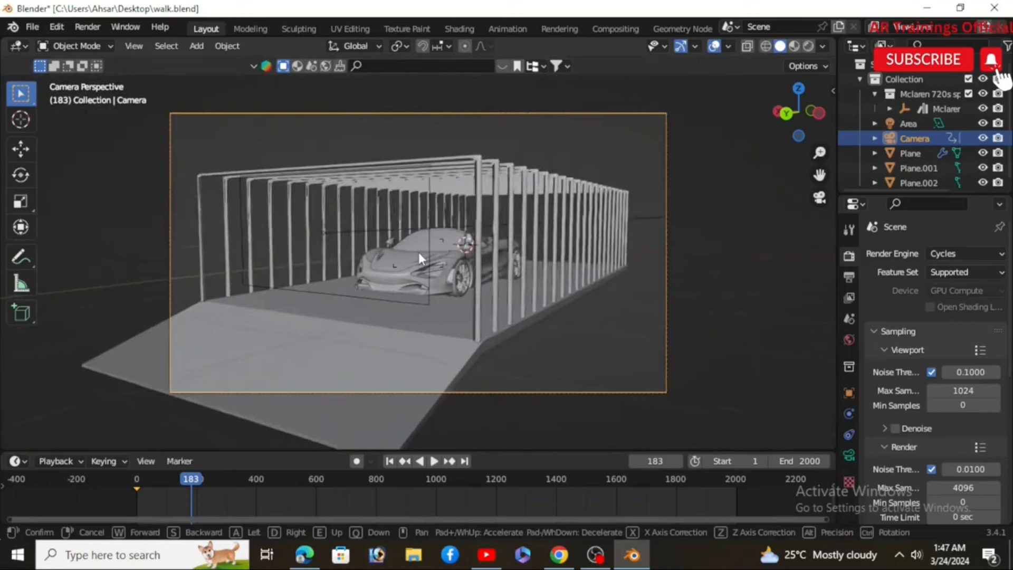
pyautogui.click(419, 252)
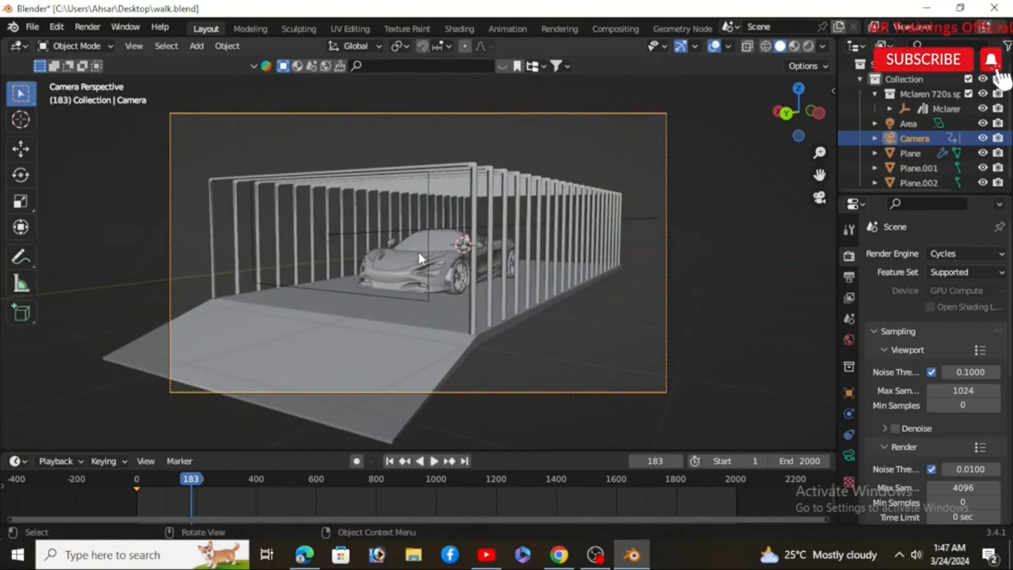
pyautogui.press('i')
pyautogui.click(419, 254)
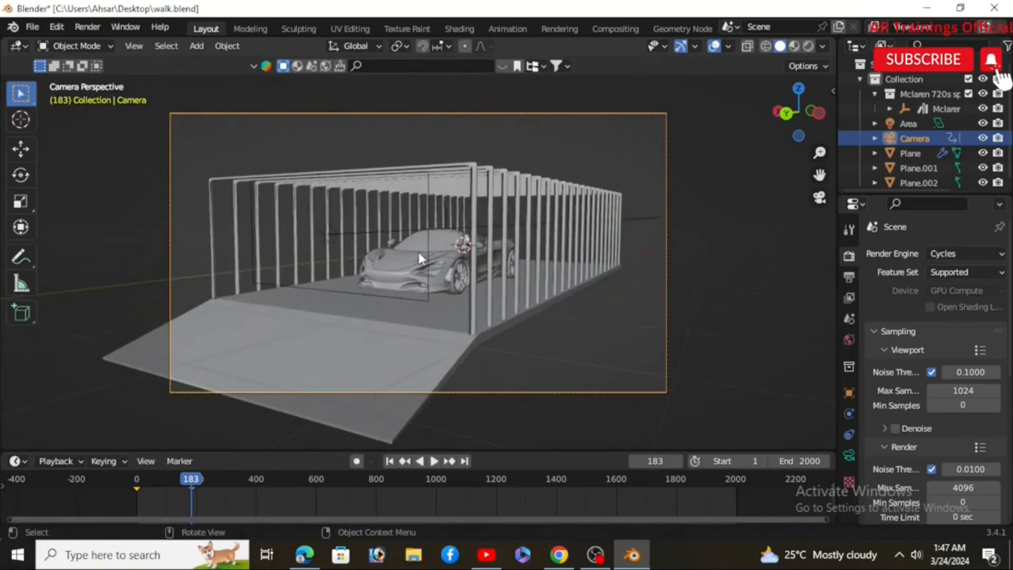
# Step: At frame 334, walk the camera sideways to frame the car's front wheel and insert a keyframe
pyautogui.moveTo(201, 482); pyautogui.dragTo(237, 485)
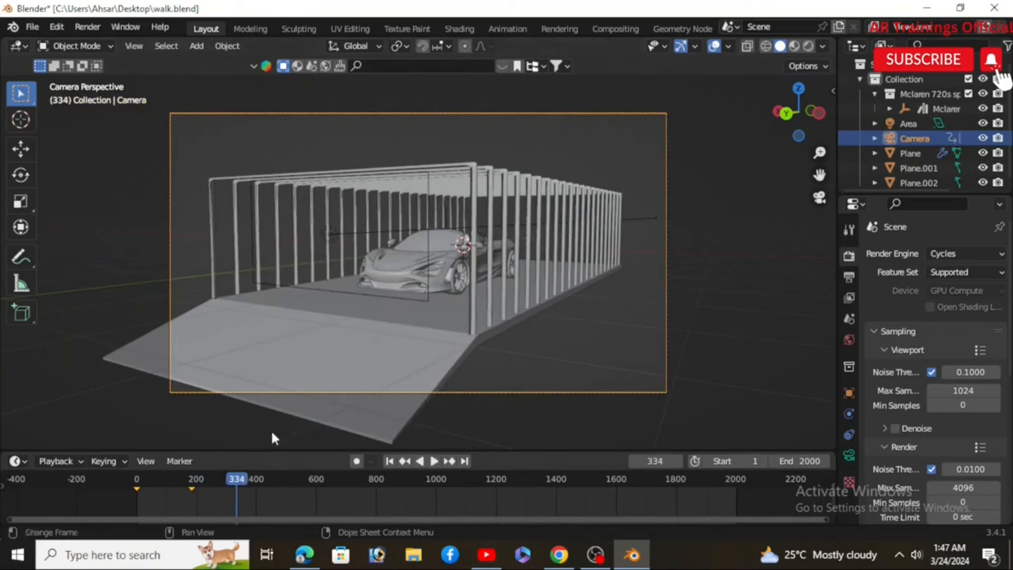
pyautogui.hotkey('shift', '`')
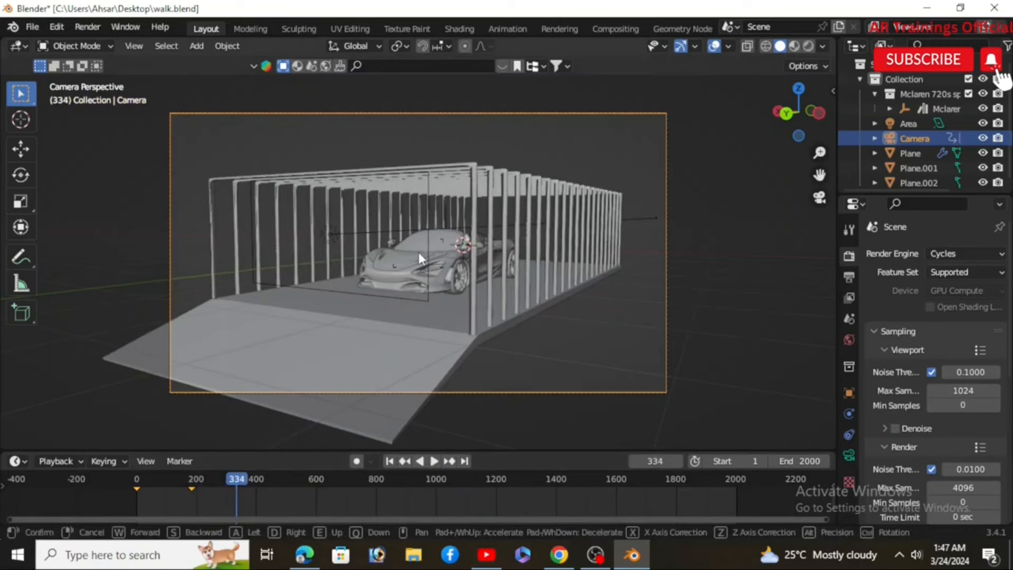
pyautogui.press('d')
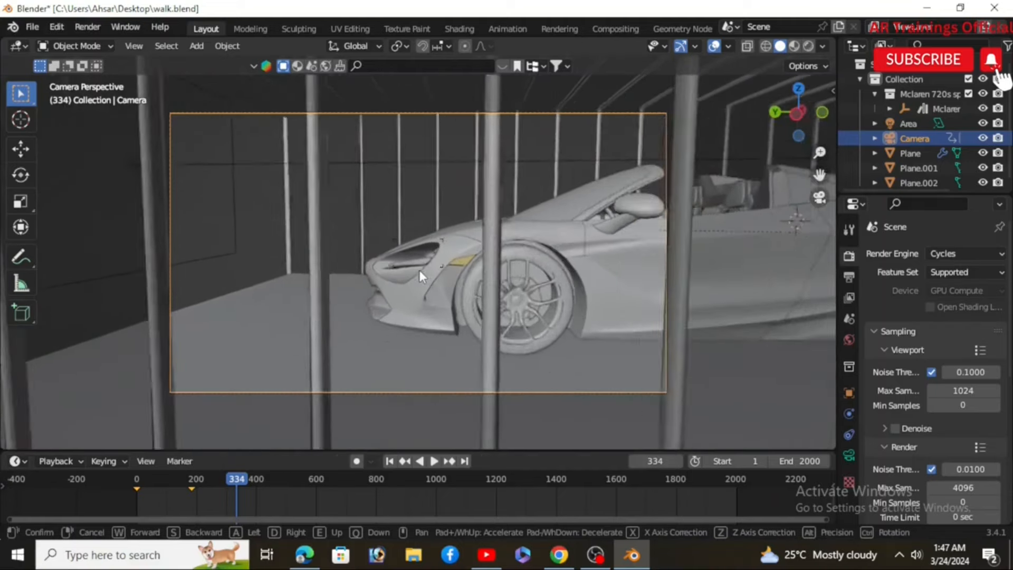
pyautogui.click(419, 270)
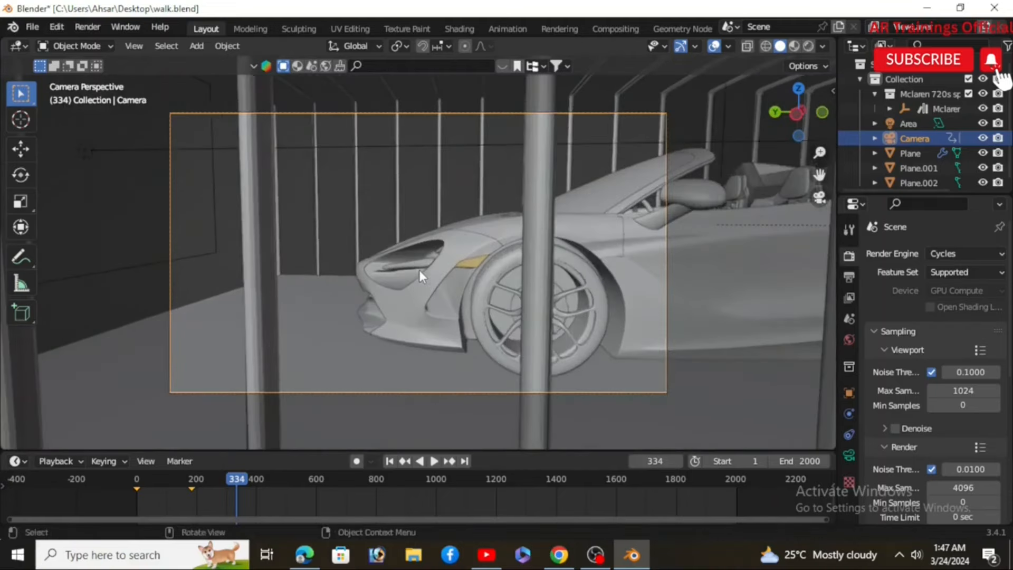
pyautogui.press('i')
pyautogui.click(420, 272)
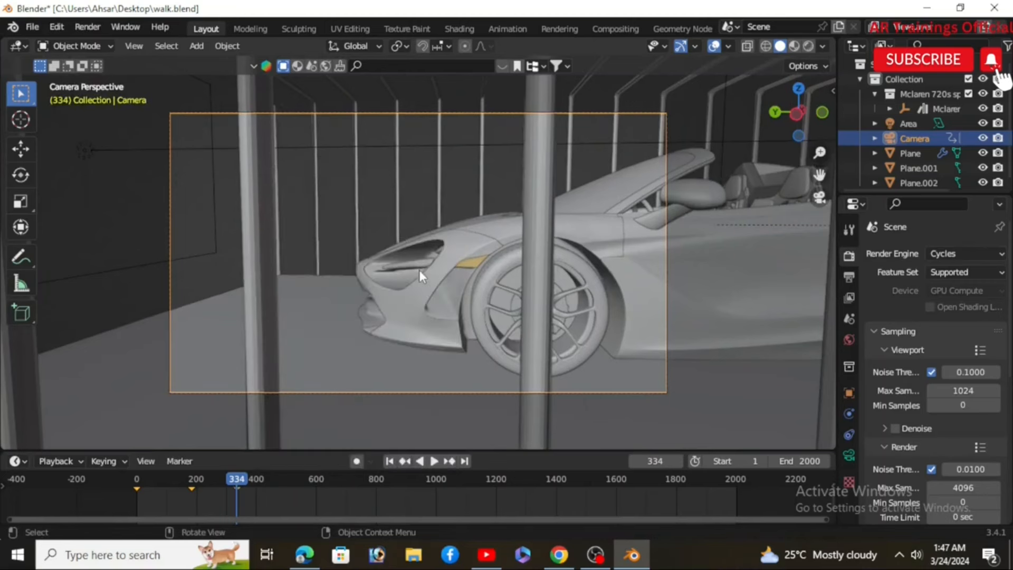
# Step: At frame 502, walk the camera sideways along the car and back away from it, then insert a keyframe
pyautogui.press('space')
pyautogui.press('space')
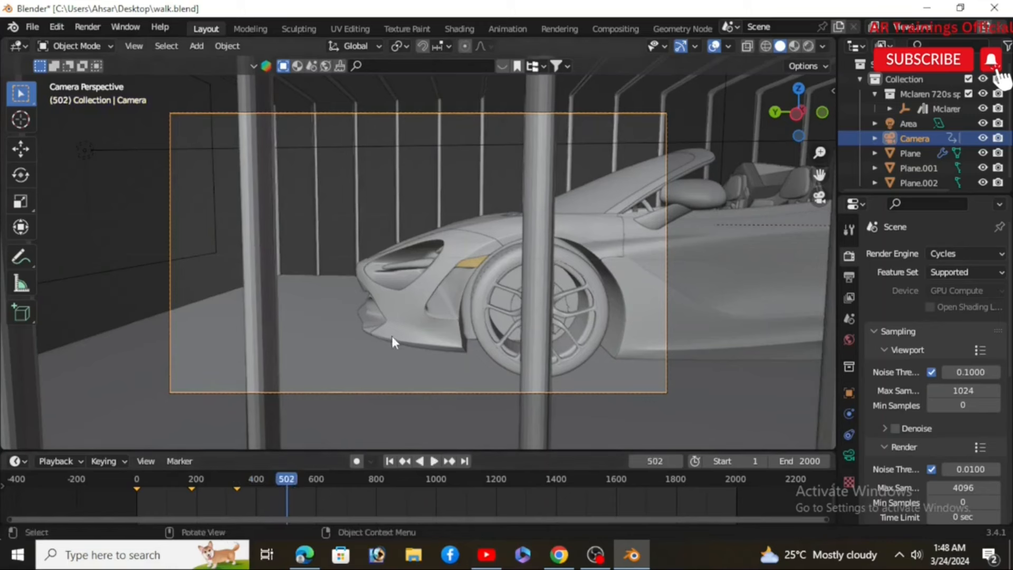
pyautogui.hotkey('shift', '`')
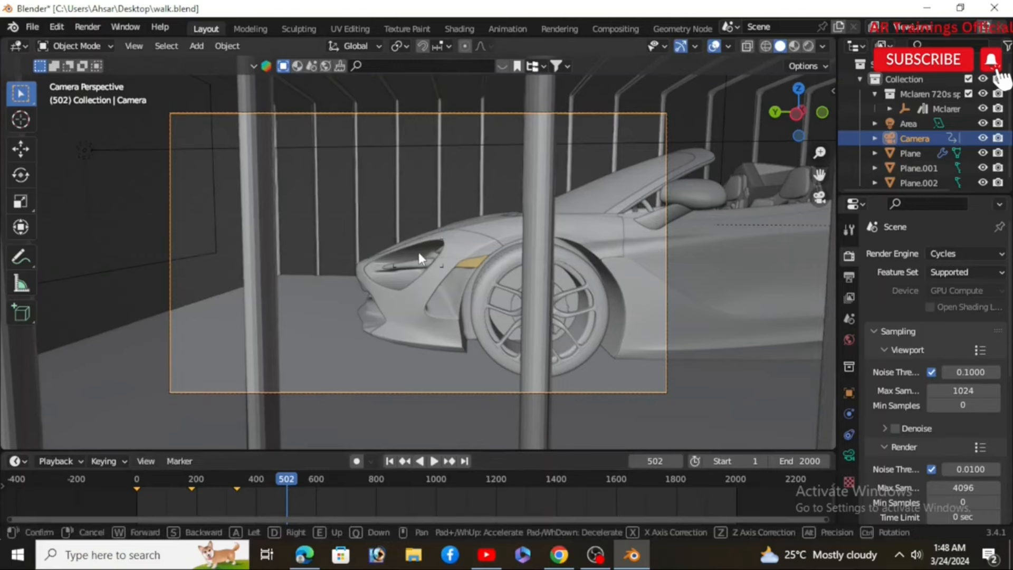
pyautogui.press('d')
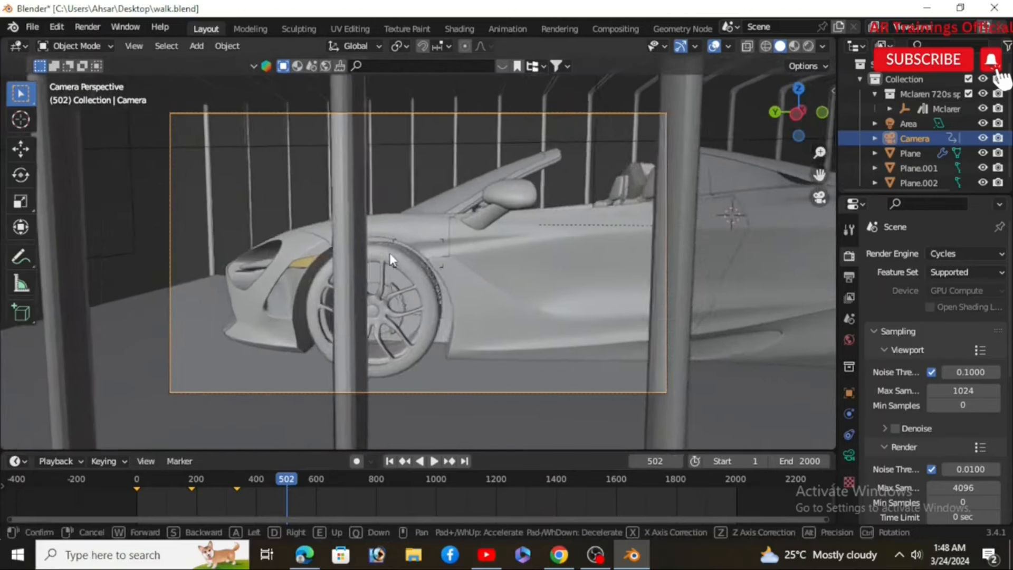
pyautogui.press('d')
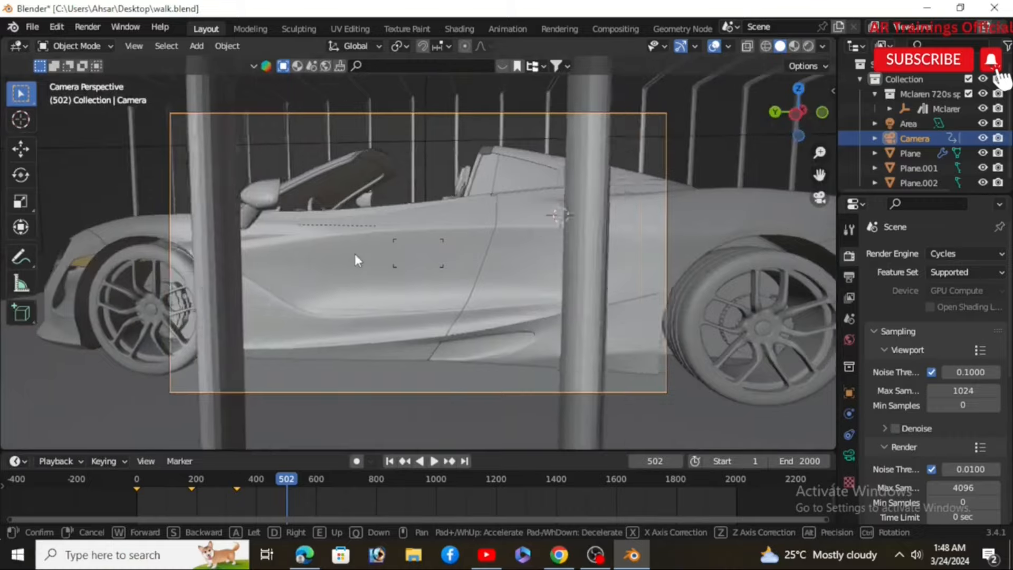
pyautogui.press('d')
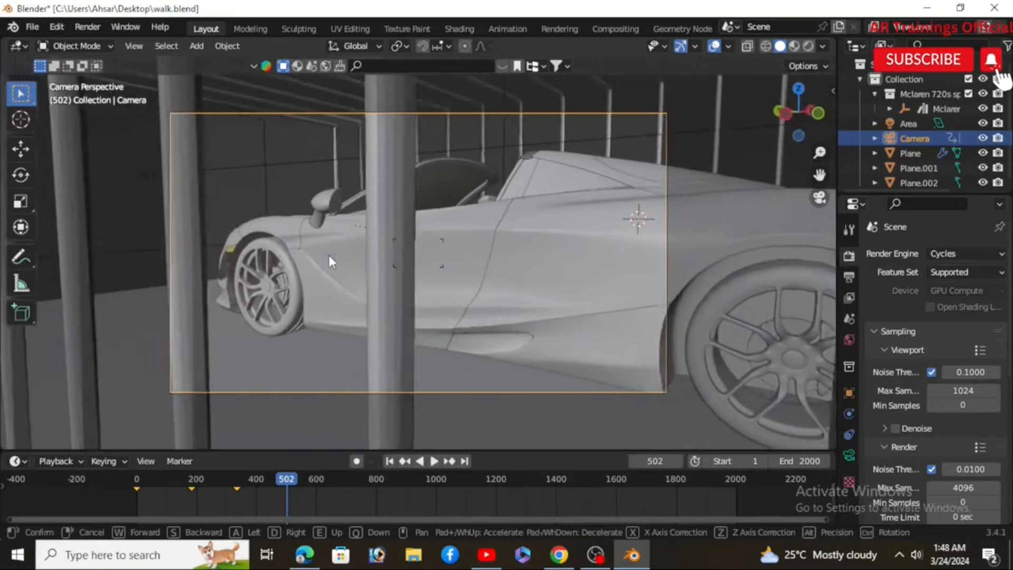
pyautogui.press('d')
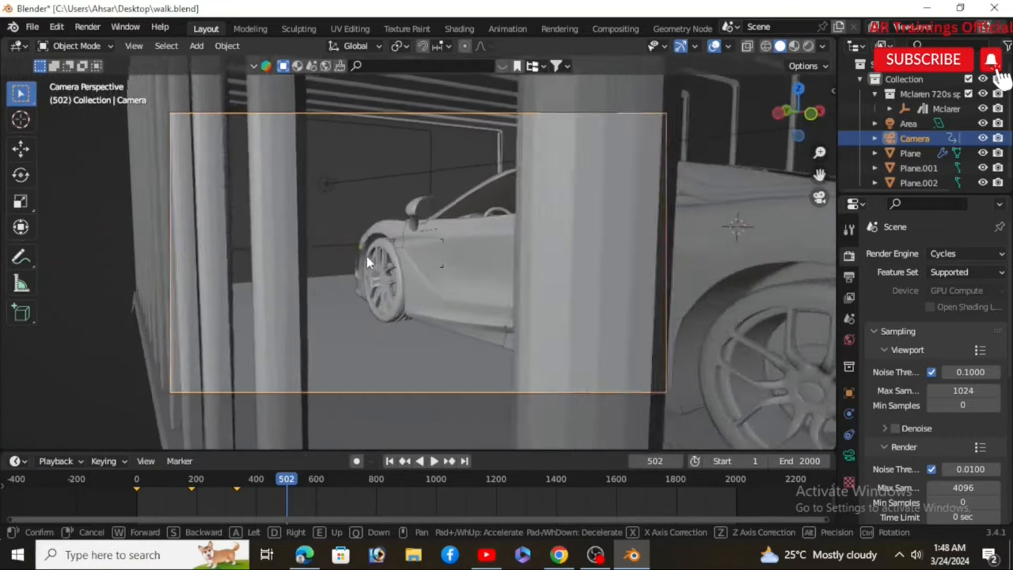
pyautogui.press('d')
pyautogui.press('s')
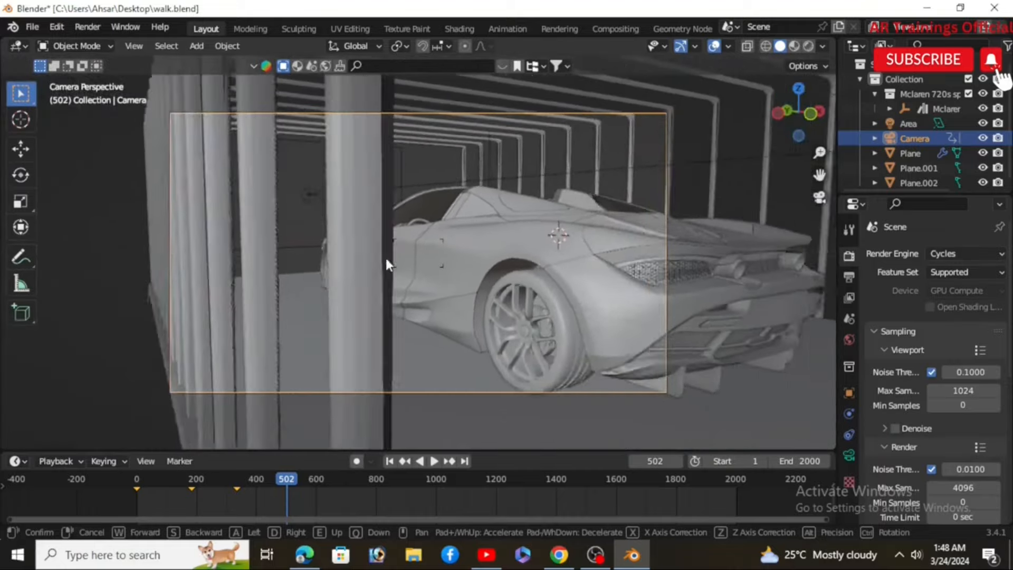
pyautogui.press('s')
pyautogui.click(386, 258)
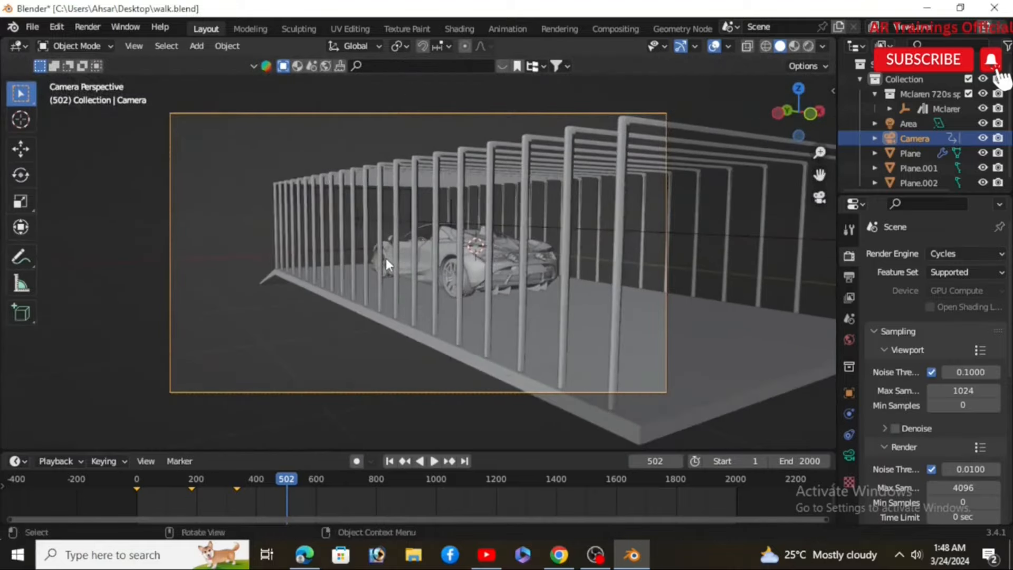
pyautogui.press('i')
pyautogui.click(386, 258)
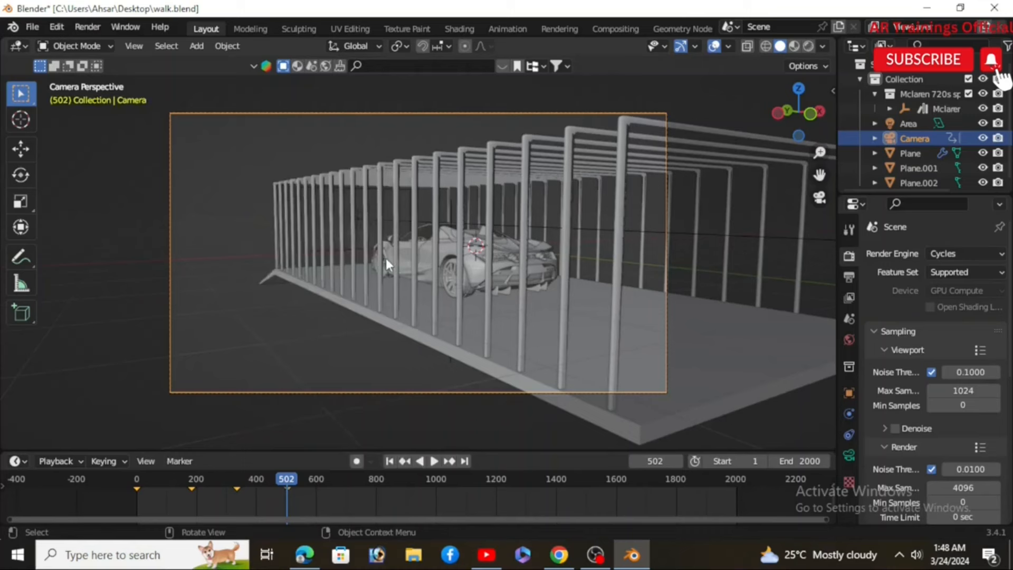
# Step: At frame 616, walk the camera around to view the car from behind inside the cage and confirm the new camera position
pyautogui.press('space')
pyautogui.press('space')
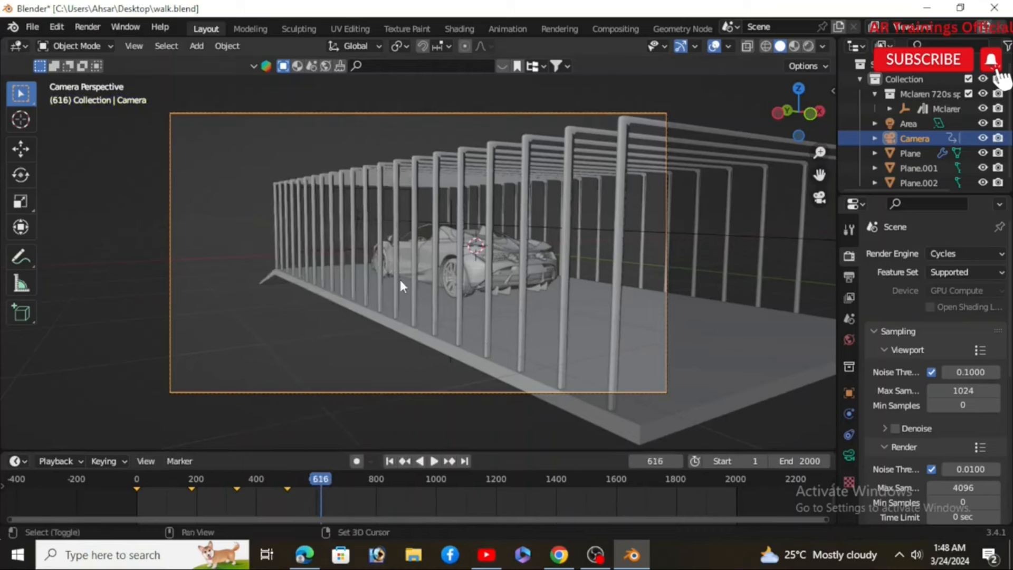
pyautogui.hotkey('shift', '`')
pyautogui.press('w')
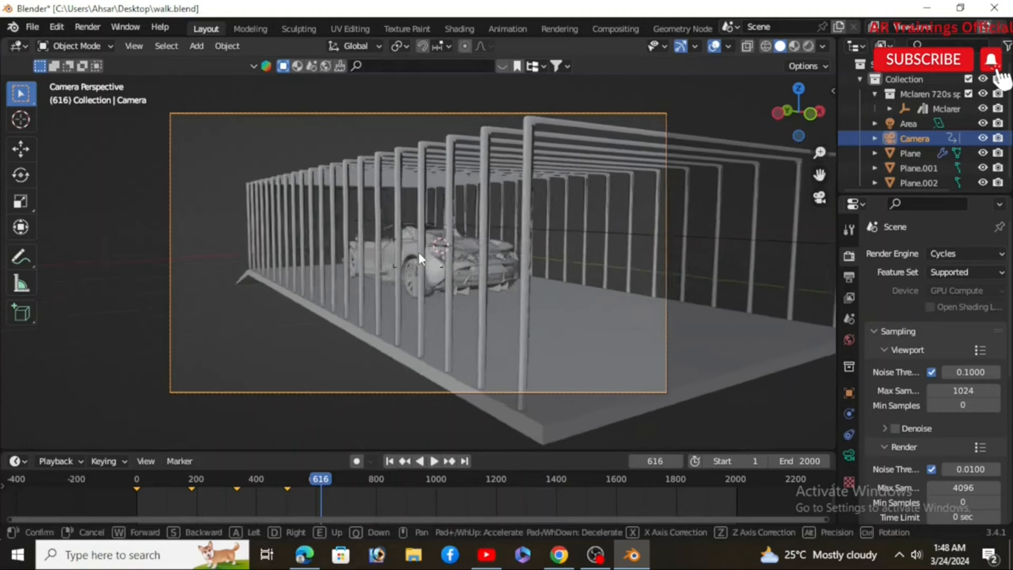
pyautogui.press('d')
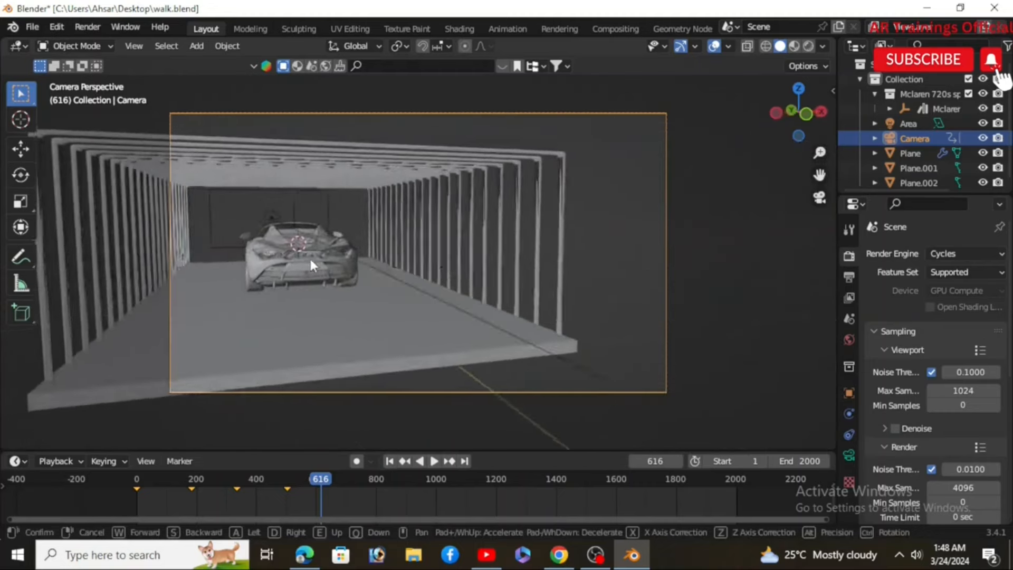
pyautogui.press('a')
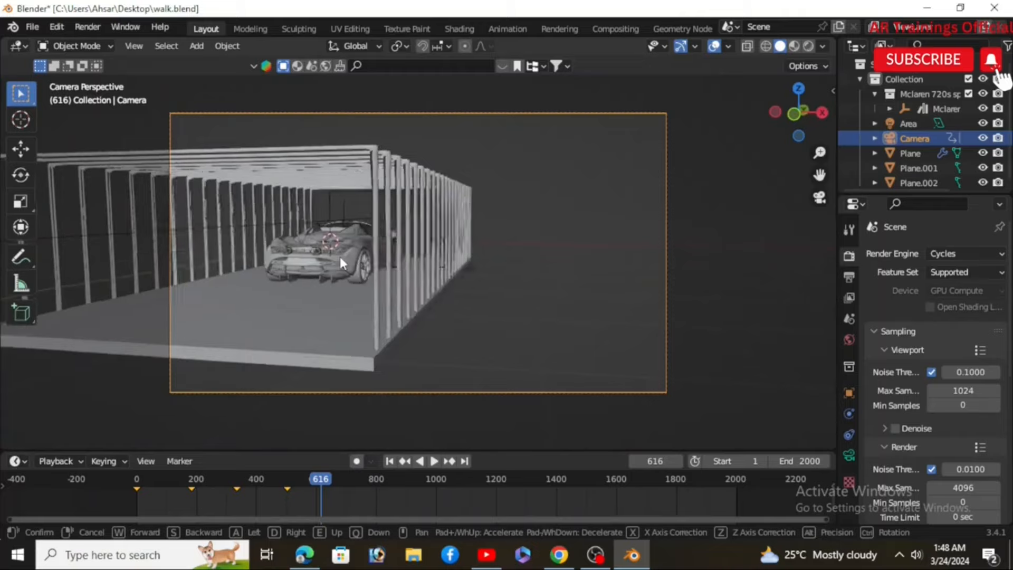
pyautogui.press('w')
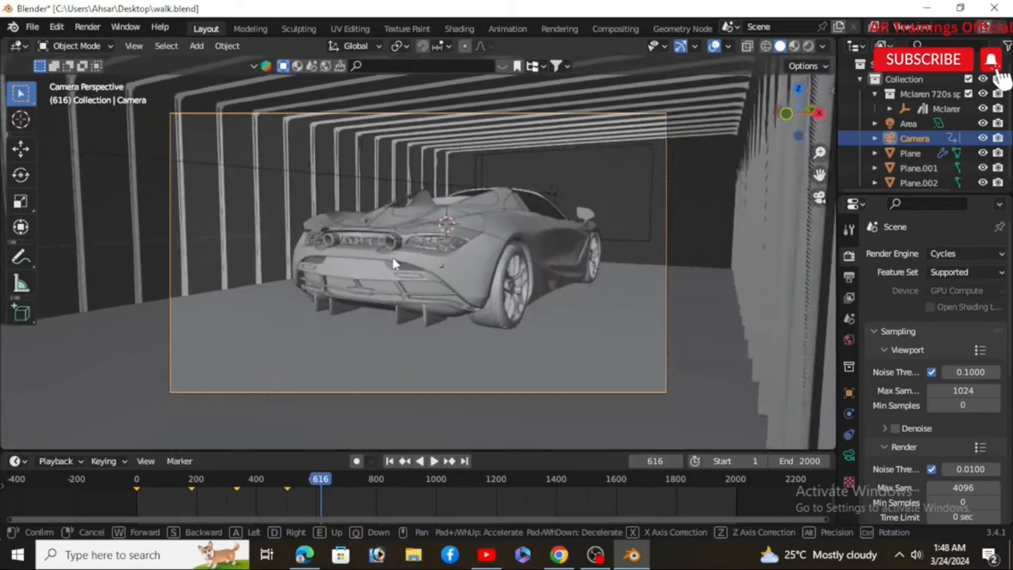
pyautogui.press('w')
pyautogui.click(398, 258)
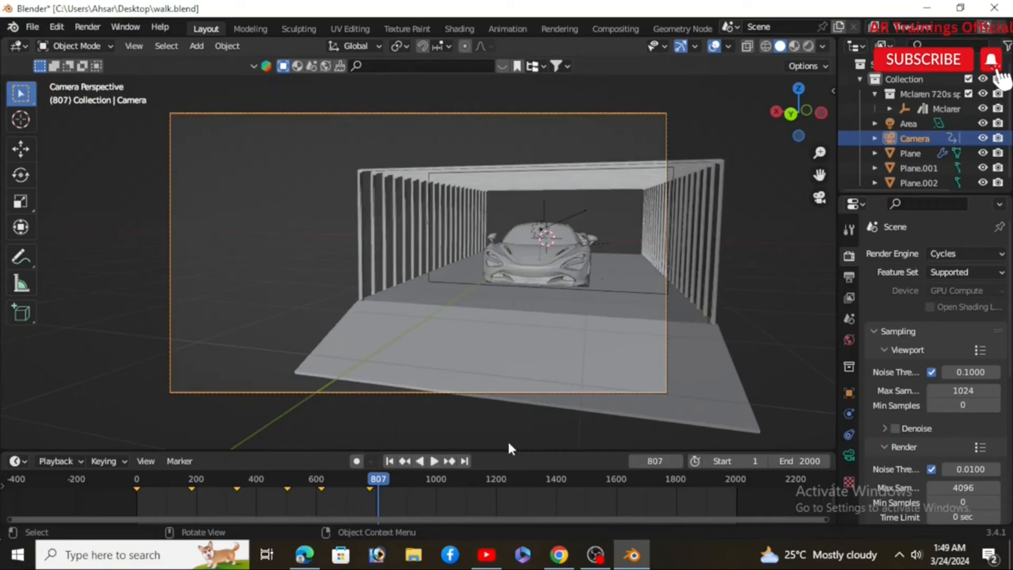
# Step: Return to the first frame and switch the timeline area to an enlarged Graph Editor
pyautogui.click(390, 461)
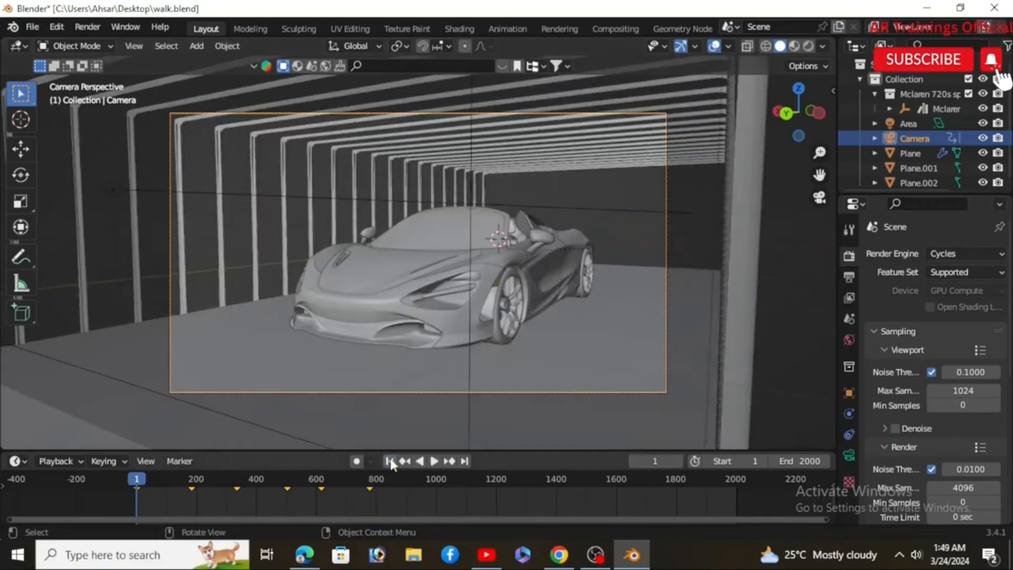
pyautogui.click(22, 458)
pyautogui.click(211, 346)
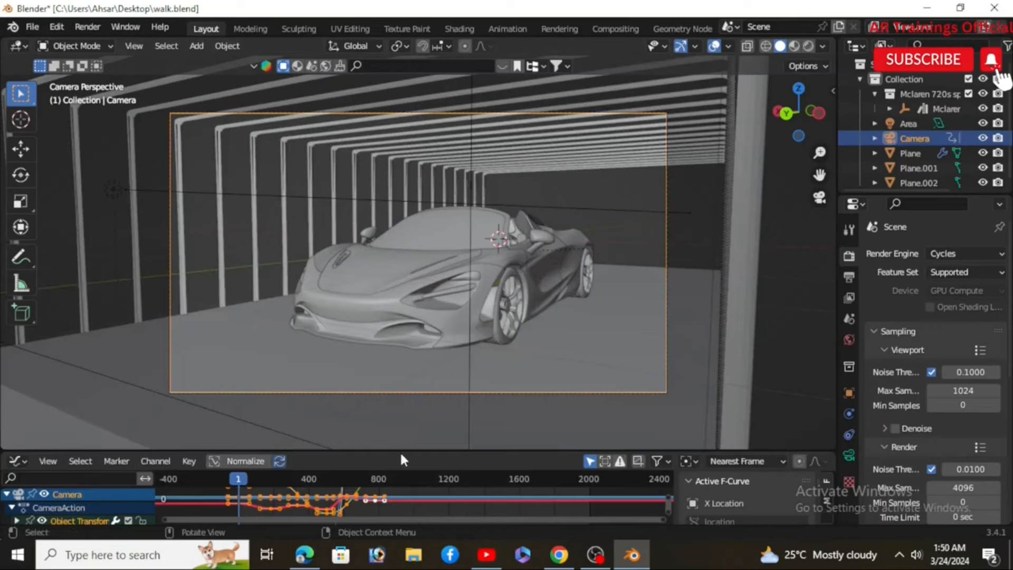
pyautogui.moveTo(400, 453); pyautogui.dragTo(416, 285)
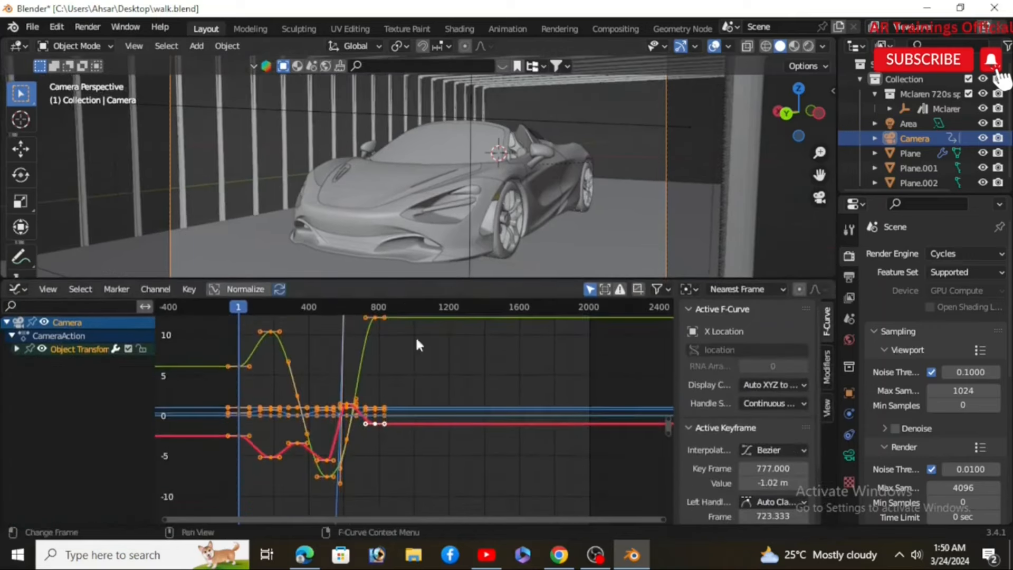
# Step: Sample keyframes on all the camera's selected F-curves
pyautogui.scroll(-1, 417, 345)
pyautogui.scroll(4, 395, 434)
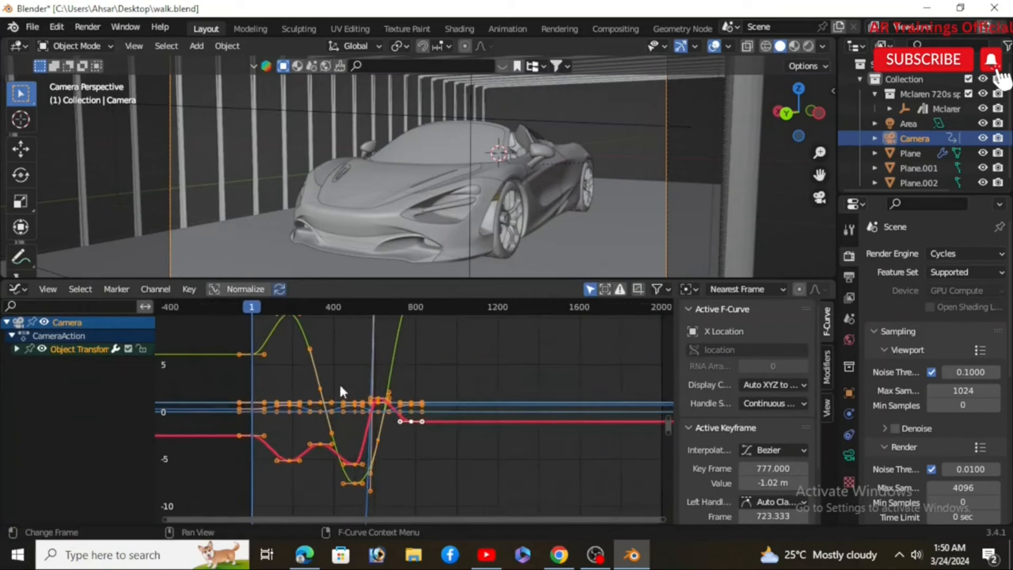
pyautogui.moveTo(458, 461); pyautogui.dragTo(457, 464, button='middle')
pyautogui.scroll(9, 455, 344)
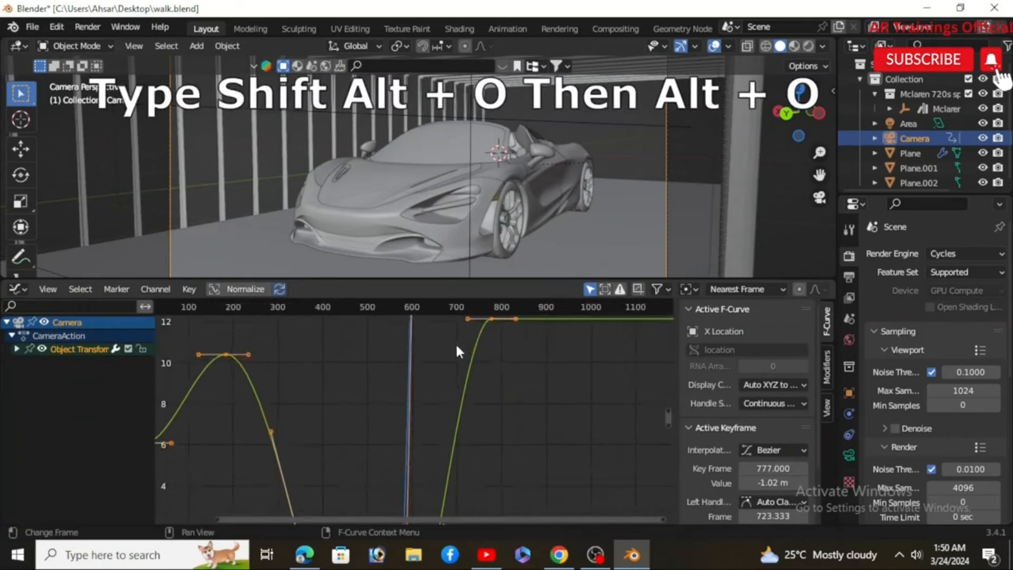
pyautogui.scroll(-4, 457, 344)
pyautogui.moveTo(367, 473); pyautogui.dragTo(392, 349, button='middle')
pyautogui.scroll(-2, 395, 361)
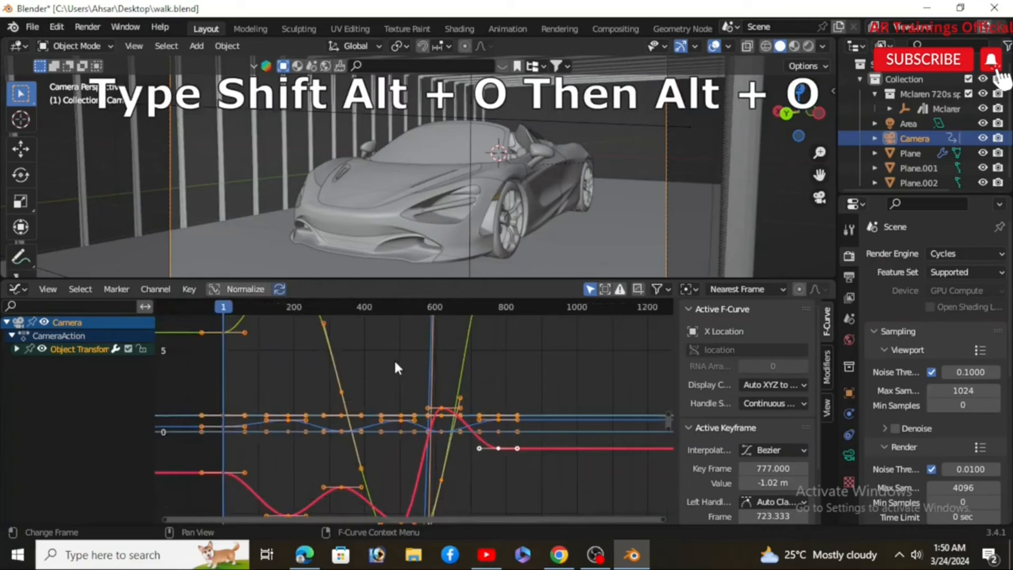
pyautogui.moveTo(417, 433); pyautogui.dragTo(415, 425, button='middle')
pyautogui.scroll(-1, 415, 426)
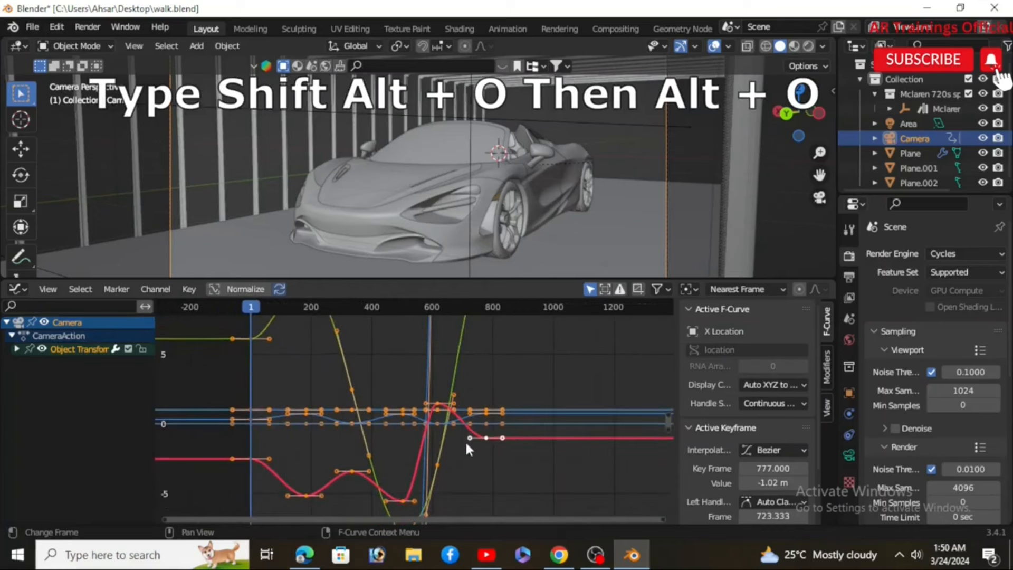
pyautogui.scroll(-2, 466, 445)
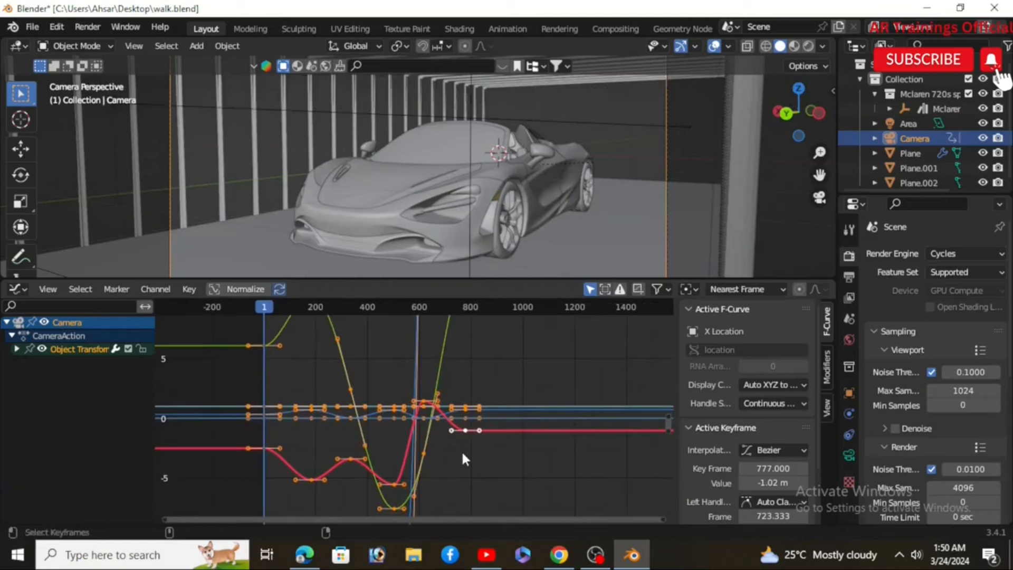
pyautogui.hotkey('shift', 'alt', 'o')
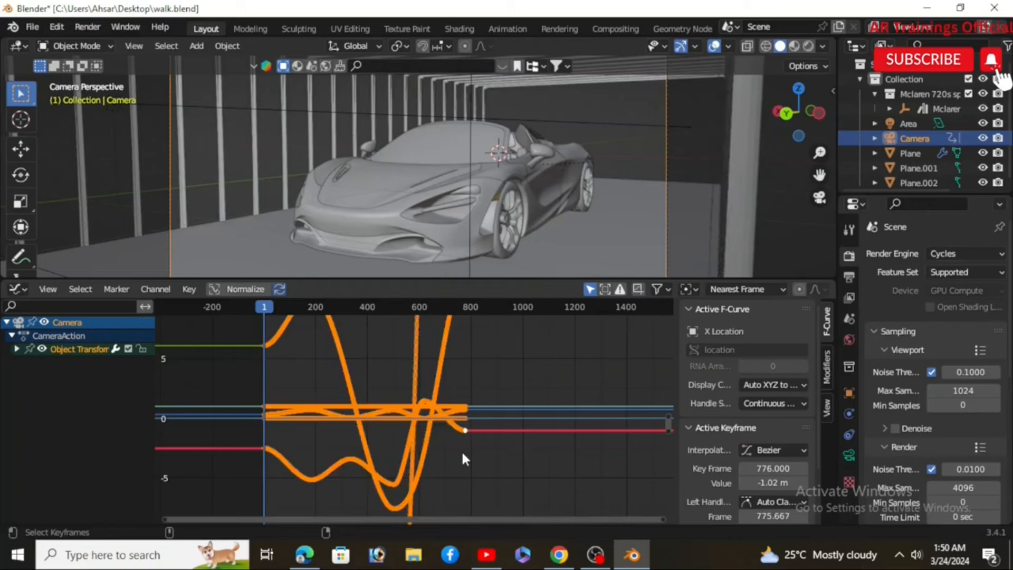
# Step: Zoom into the Graph Editor to inspect the sampled camera curves
pyautogui.scroll(8, 429, 400)
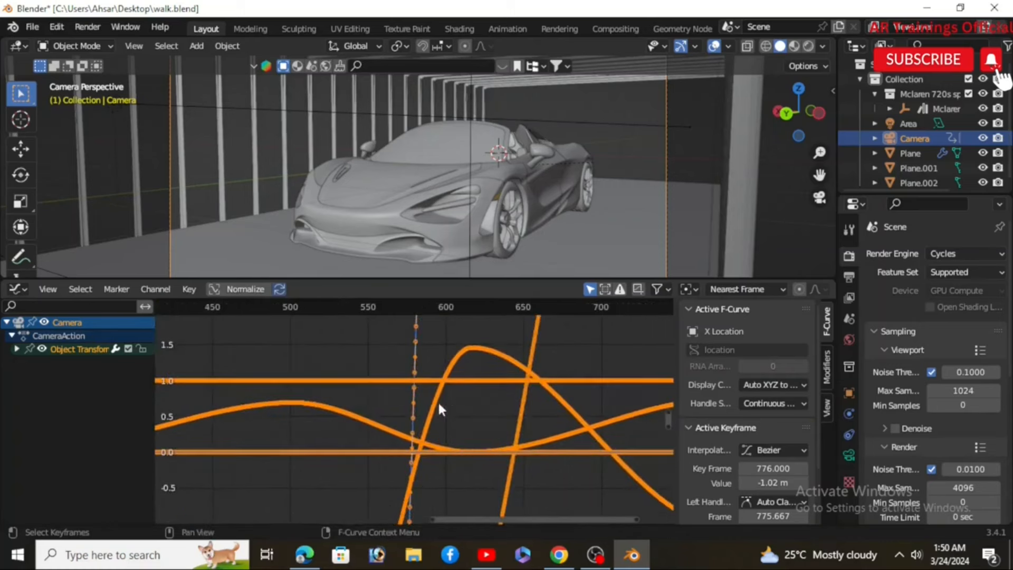
pyautogui.scroll(-4, 448, 400)
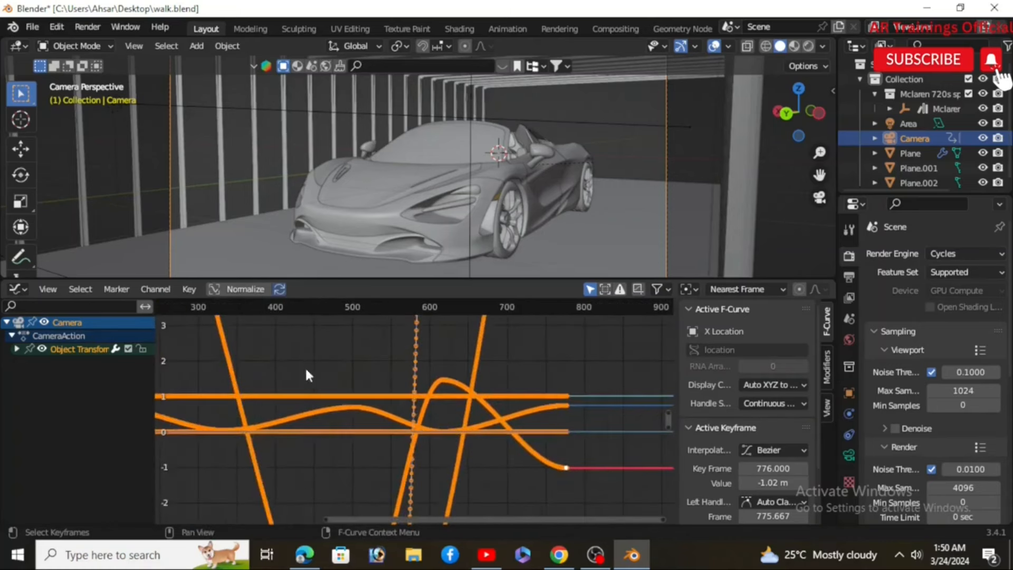
pyautogui.scroll(-9, 448, 449)
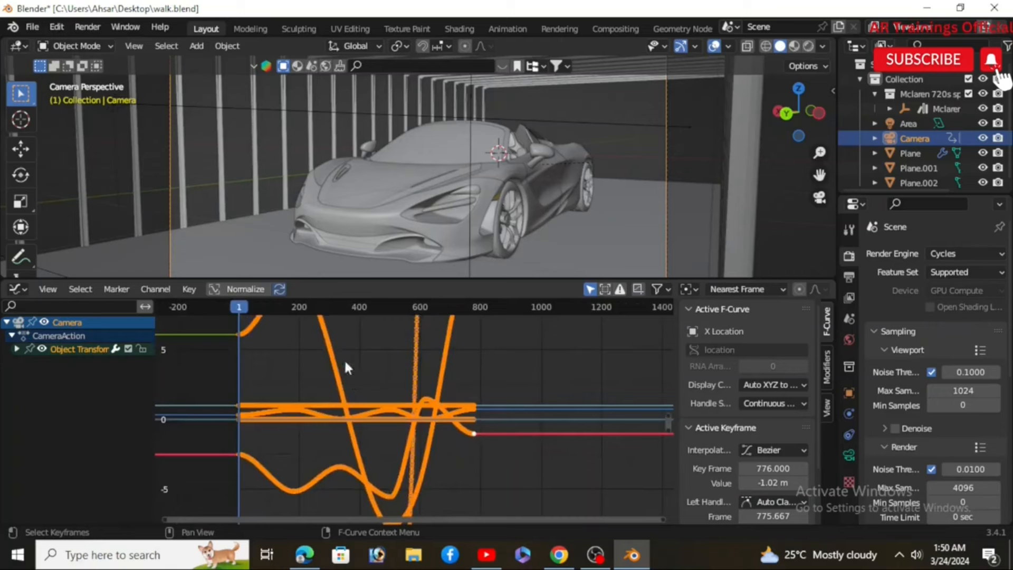
pyautogui.moveTo(345, 359); pyautogui.dragTo(443, 447, button='middle')
pyautogui.scroll(5, 412, 396)
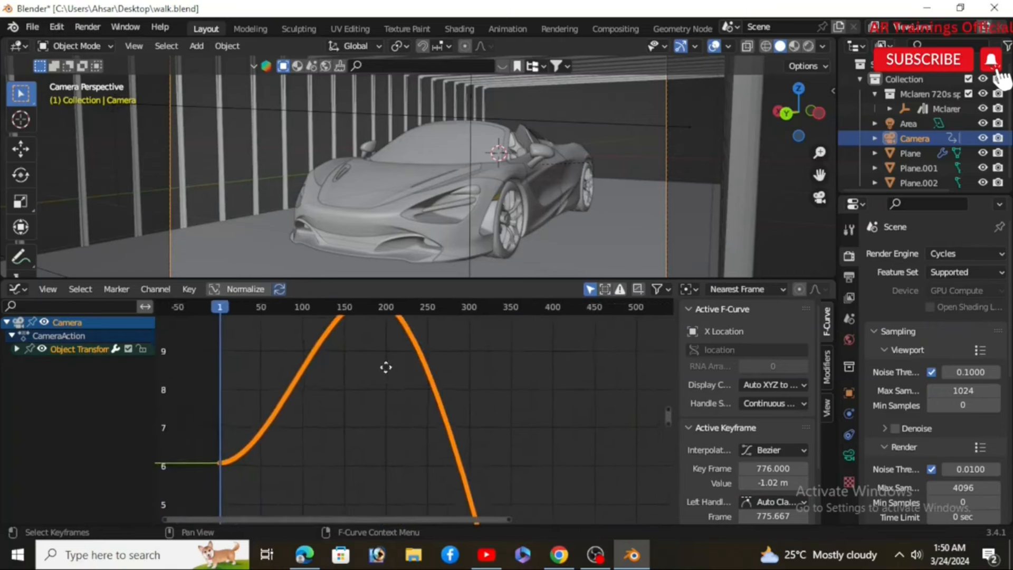
pyautogui.scroll(14, 400, 438)
pyautogui.moveTo(328, 346); pyautogui.dragTo(456, 484, button='middle')
pyautogui.scroll(5, 373, 390)
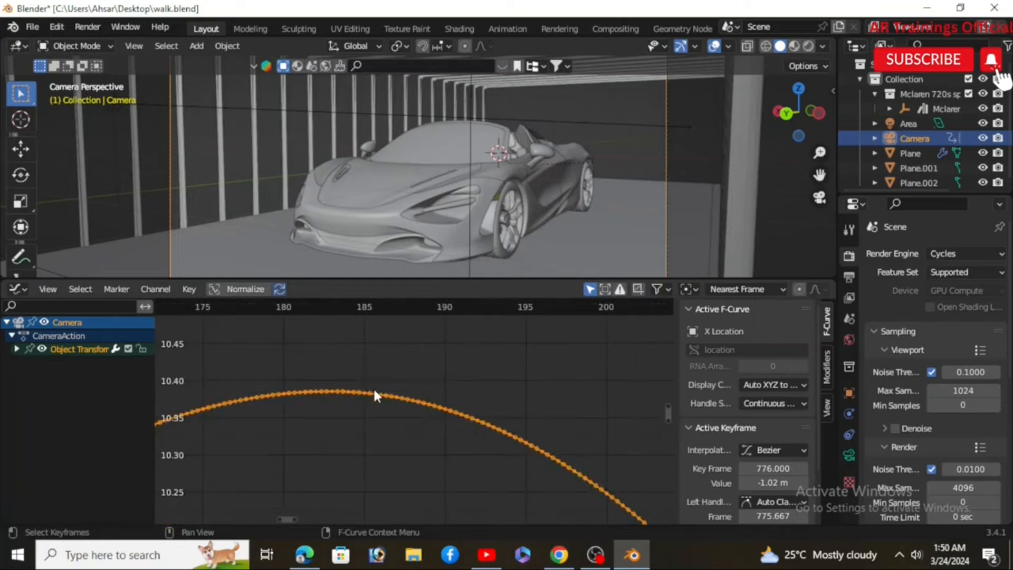
pyautogui.scroll(-3, 374, 395)
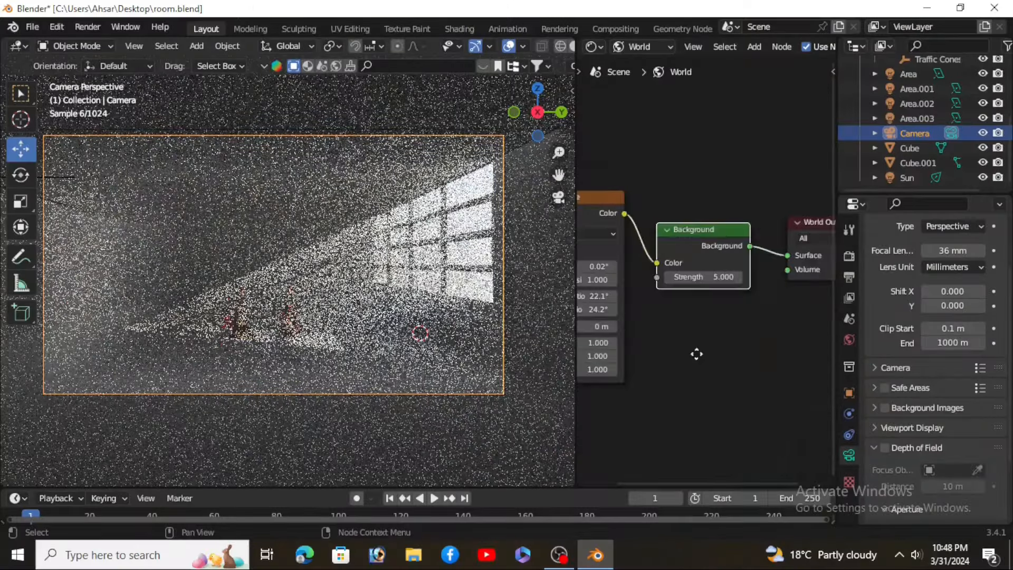
# Step: Collapse the node editor area so the 3D viewport fills the room scene's window
pyautogui.moveTo(697, 355); pyautogui.dragTo(660, 356, button='middle')
pyautogui.scroll(-2, 692, 339)
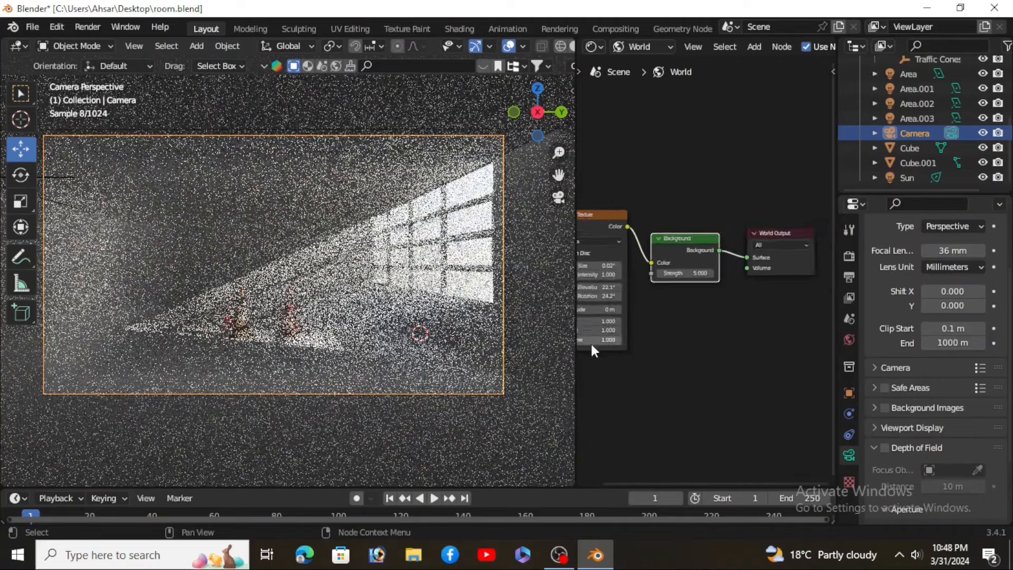
pyautogui.click(580, 391)
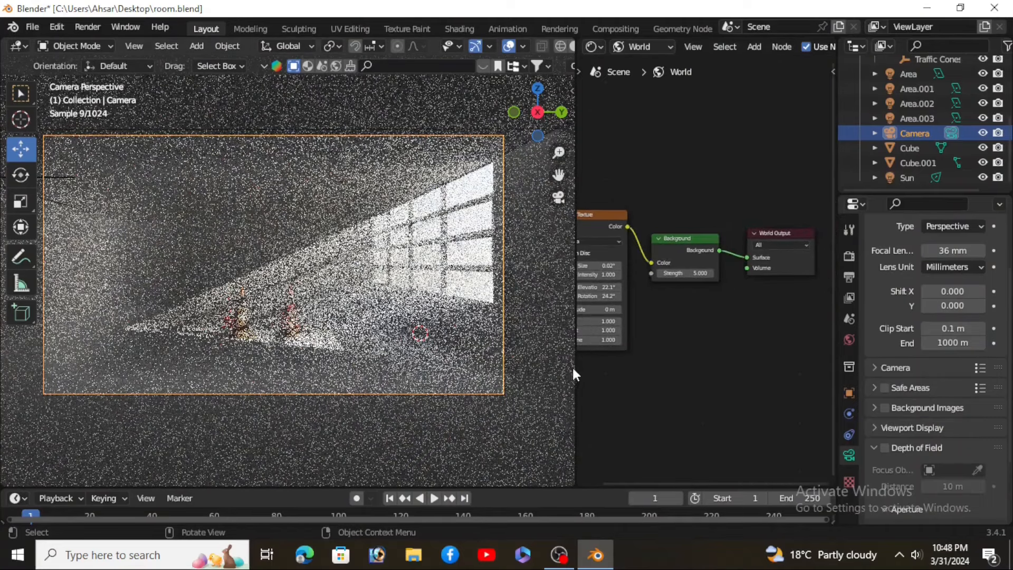
pyautogui.moveTo(581, 373); pyautogui.dragTo(637, 396)
pyautogui.rightClick(637, 395)
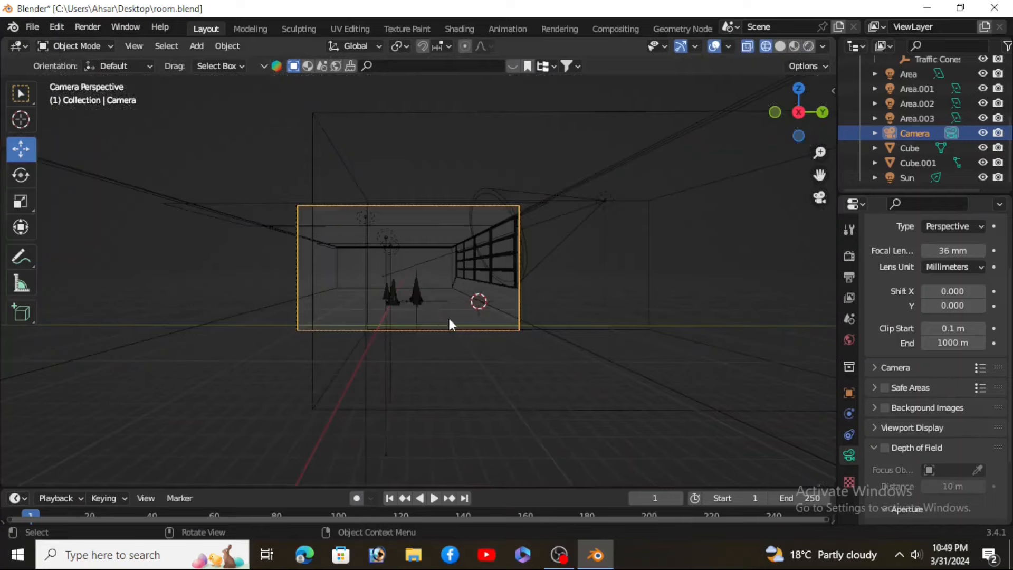
pyautogui.moveTo(448, 316); pyautogui.dragTo(529, 356, button='middle')
pyautogui.scroll(-3, 479, 332)
pyautogui.scroll(-3, 479, 331)
pyautogui.scroll(4, 525, 355)
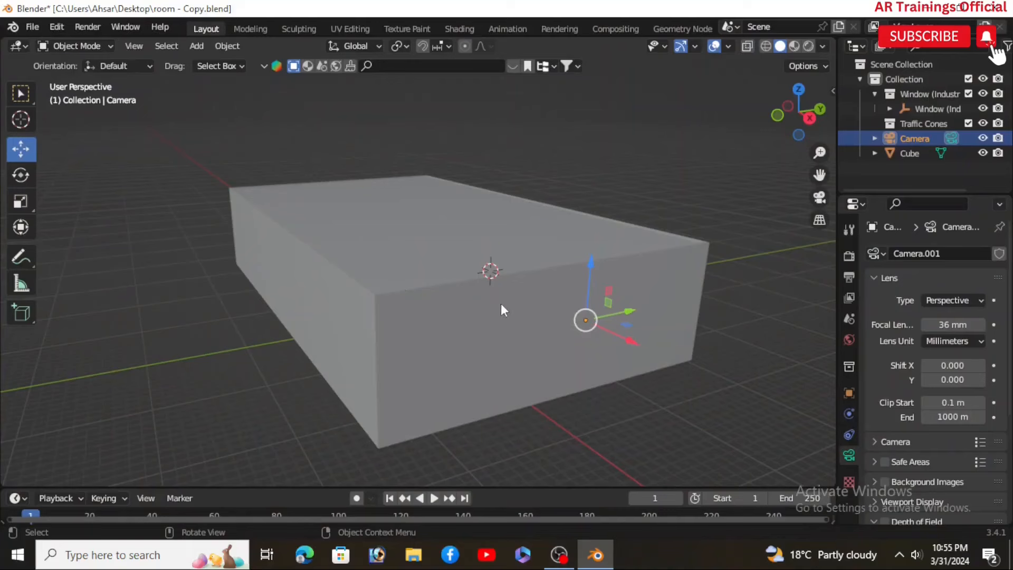
pyautogui.moveTo(501, 310); pyautogui.dragTo(699, 378, button='middle')
pyautogui.scroll(4, 362, 368)
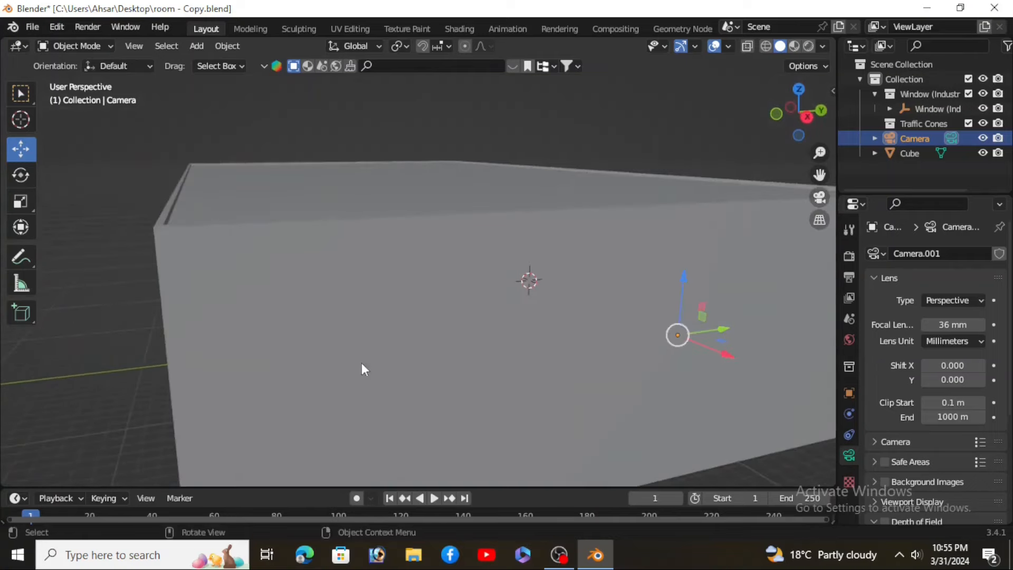
# Step: Look through the camera and add a new world to the scene
pyautogui.scroll(-6, 511, 304)
pyautogui.press('KP_0')
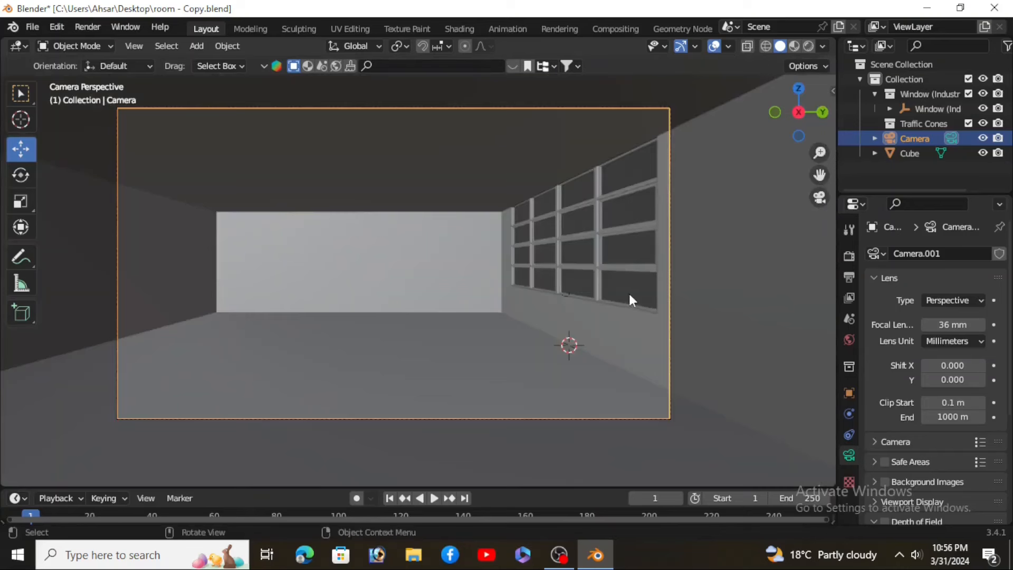
pyautogui.click(849, 340)
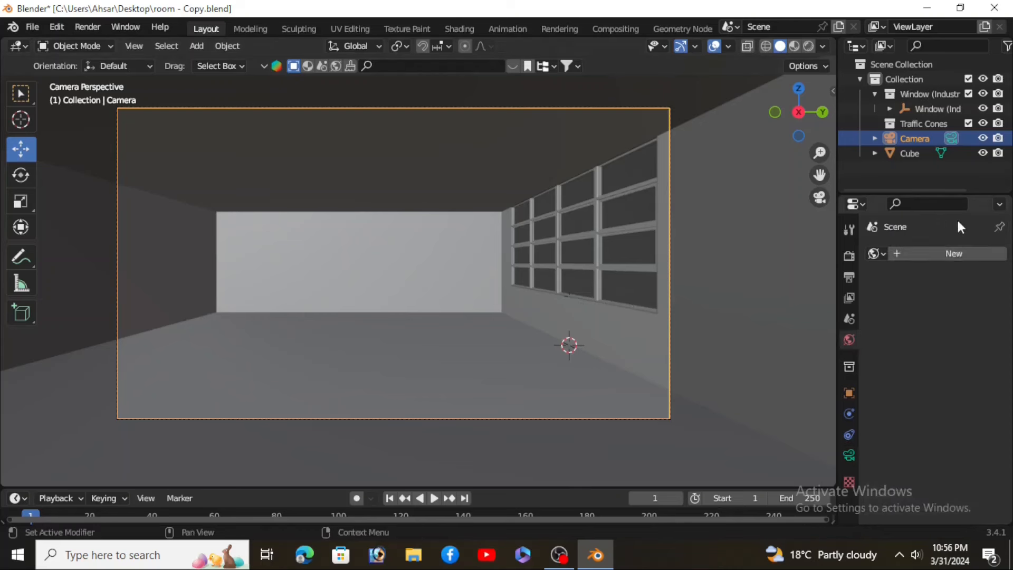
pyautogui.click(952, 256)
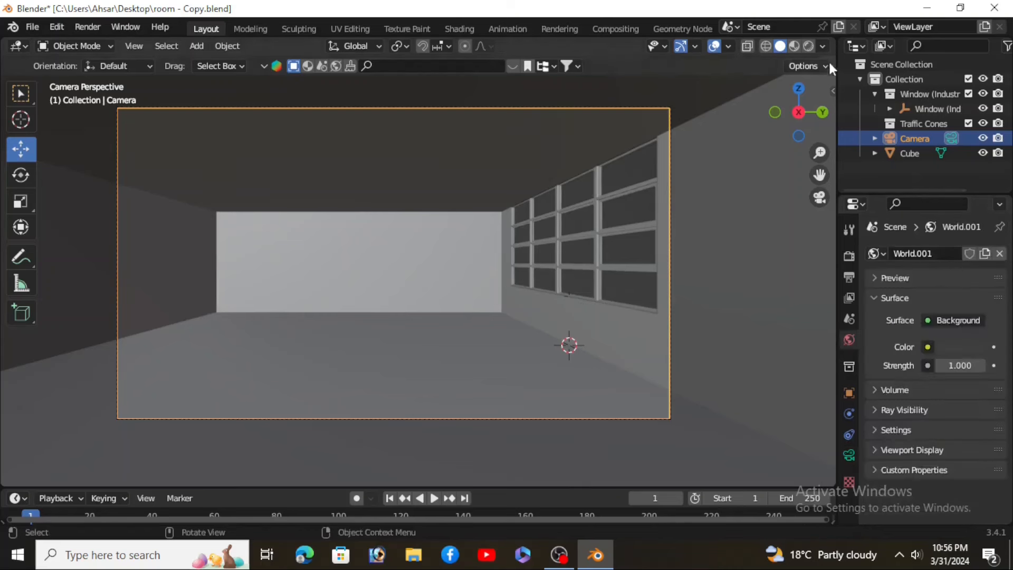
# Step: Split the viewport and turn the new area into a Shader Editor showing the World node tree
pyautogui.moveTo(785, 78); pyautogui.dragTo(463, 222)
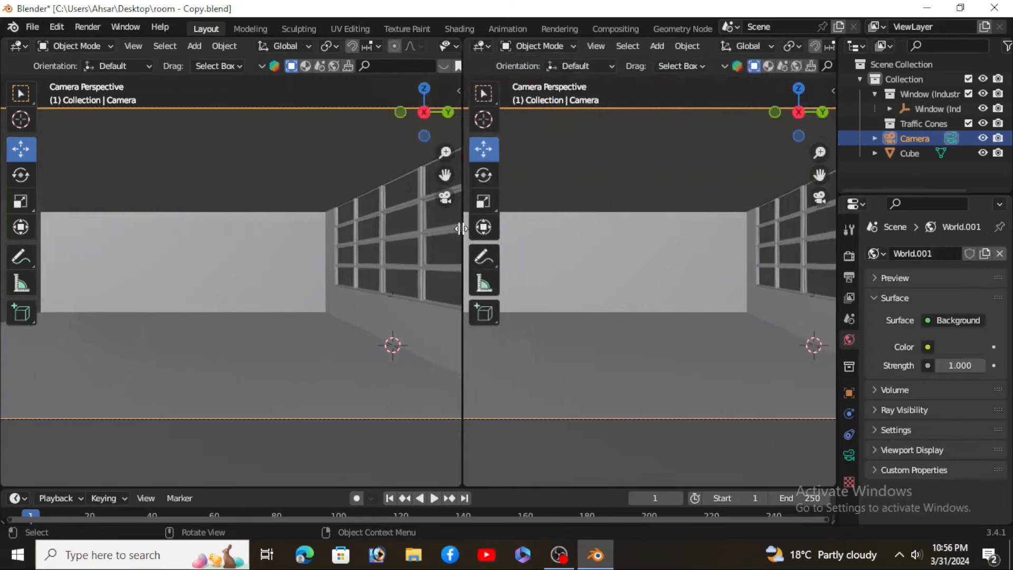
pyautogui.click(479, 46)
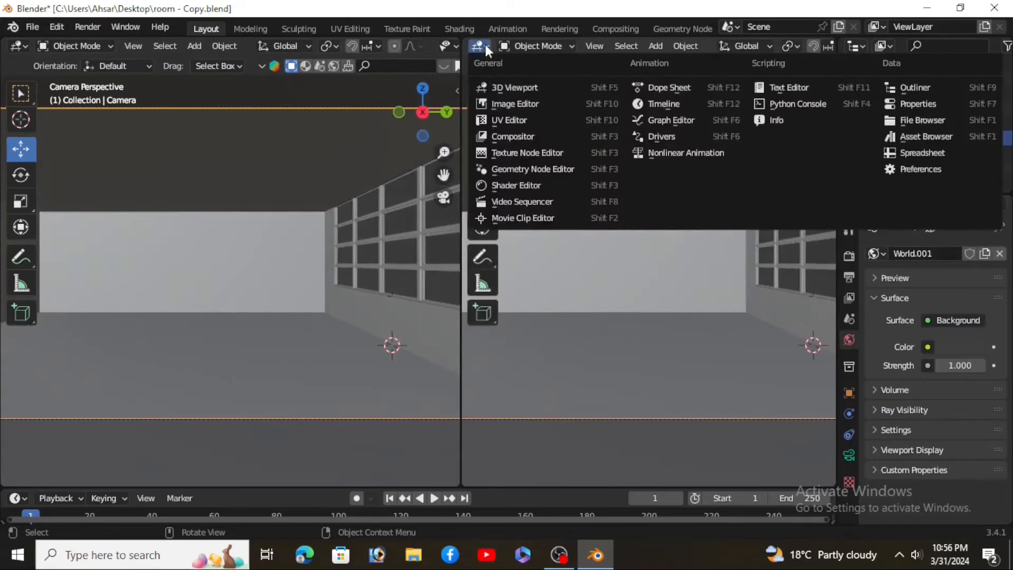
pyautogui.click(516, 182)
pyautogui.click(548, 49)
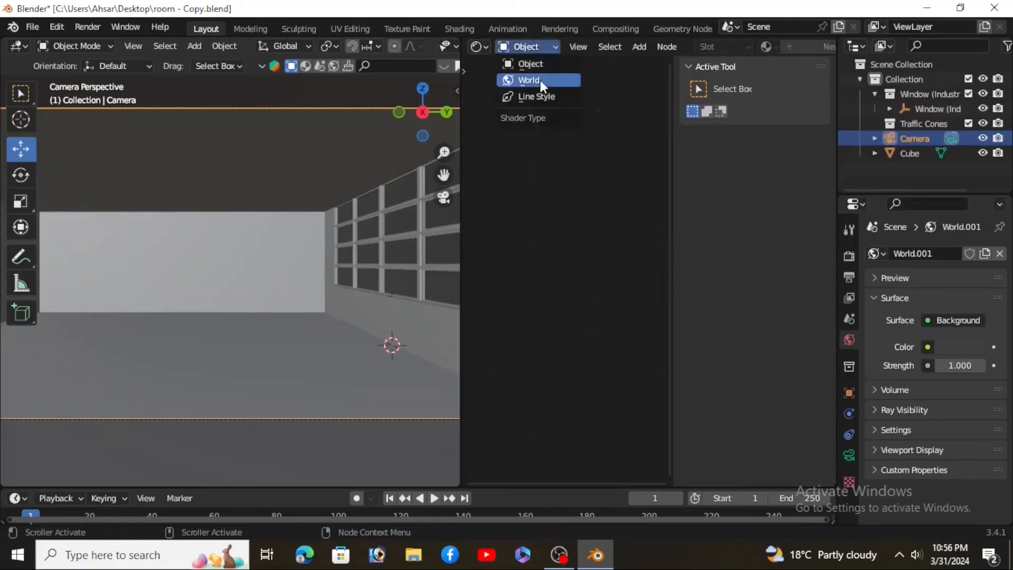
pyautogui.click(540, 80)
pyautogui.press('Home')
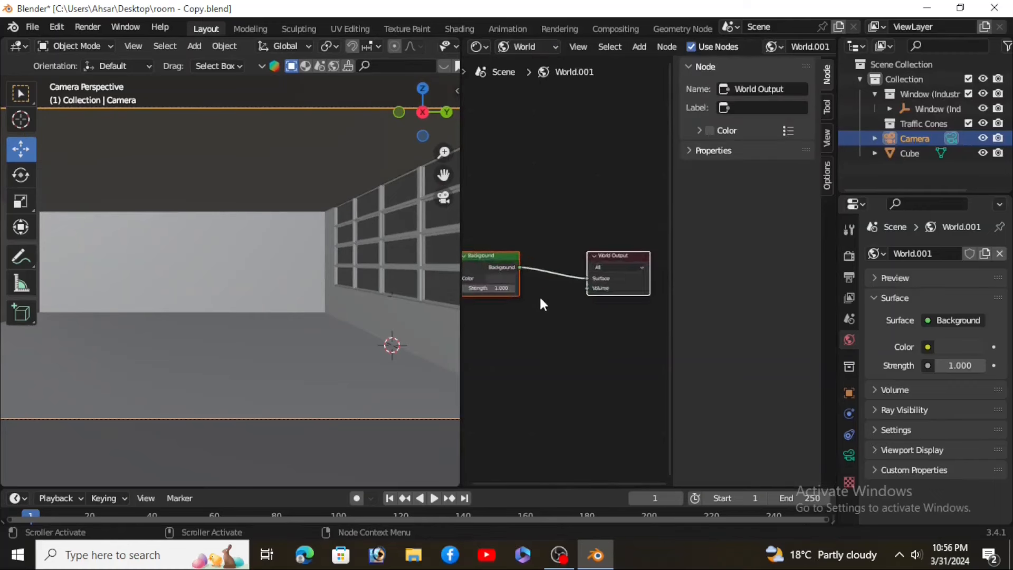
pyautogui.moveTo(540, 319); pyautogui.dragTo(556, 337, button='middle')
pyautogui.scroll(3, 515, 325)
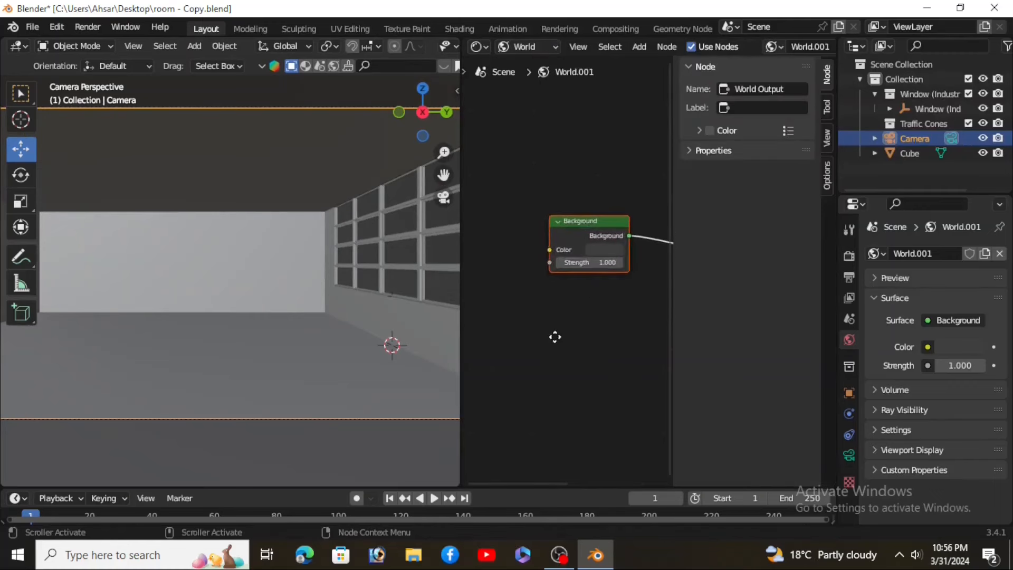
# Step: Add a Sky Texture node to the world node tree
pyautogui.hotkey('shift', 'a')
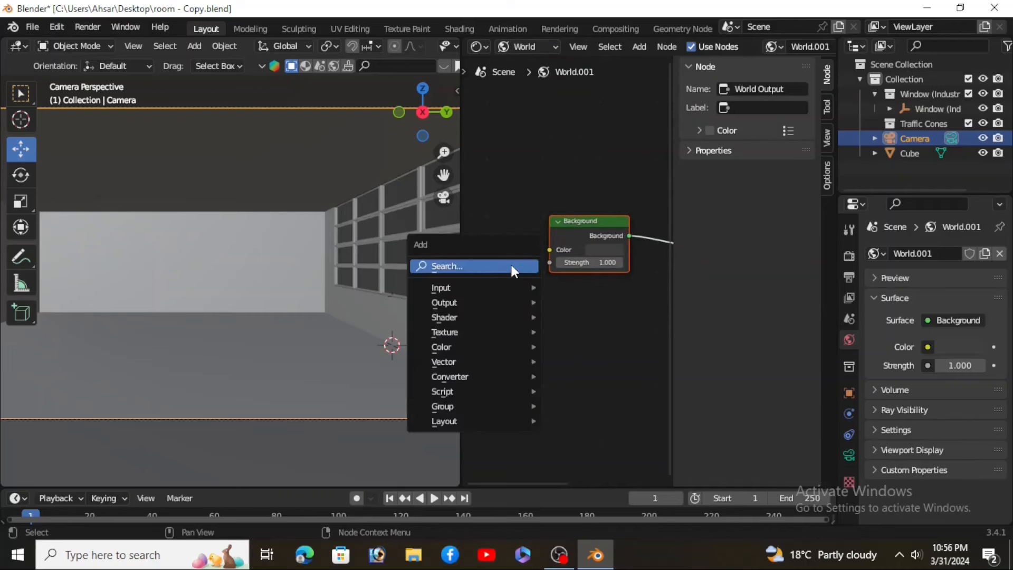
pyautogui.click(504, 265)
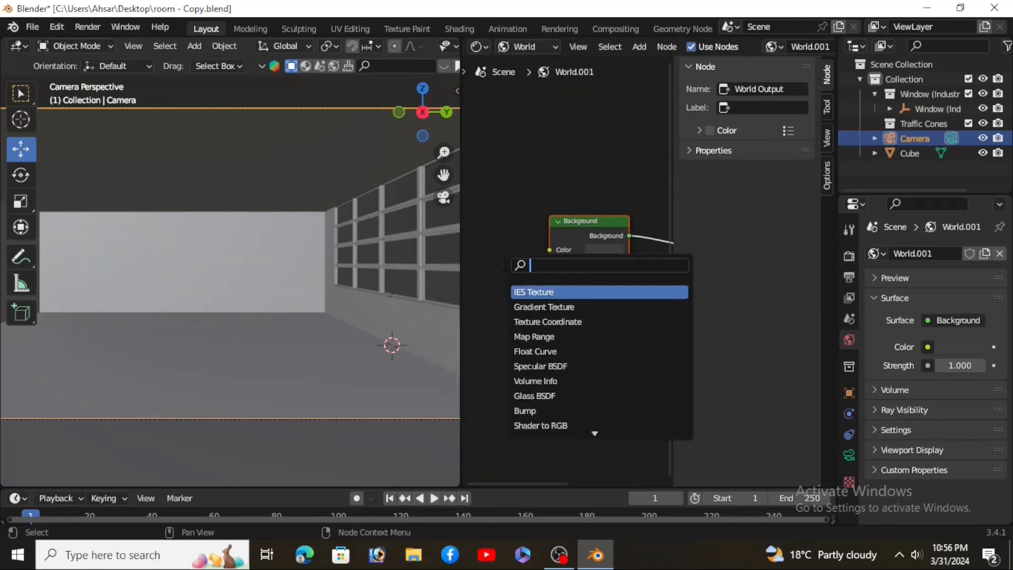
pyautogui.write('sky')
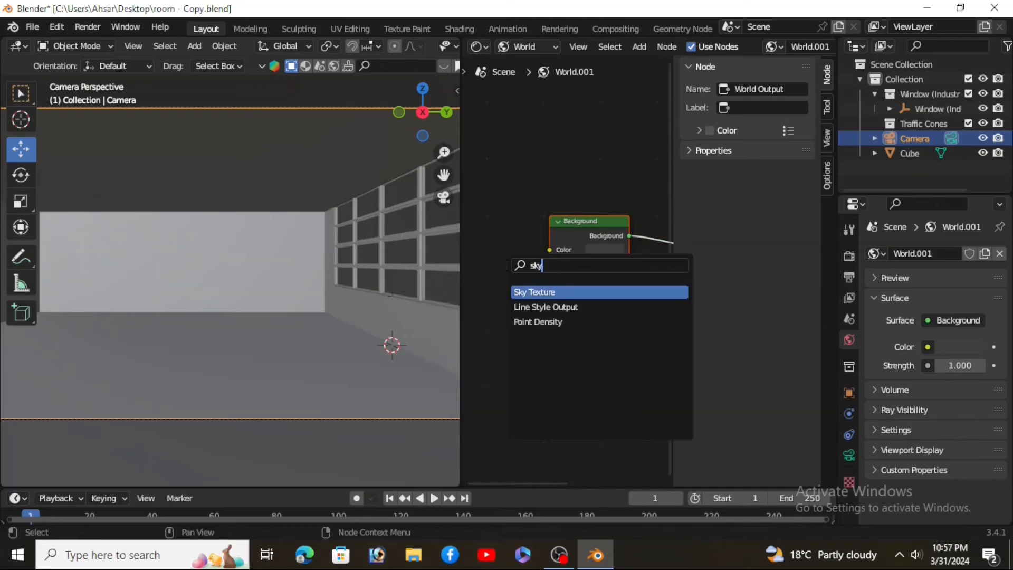
pyautogui.press('Return')
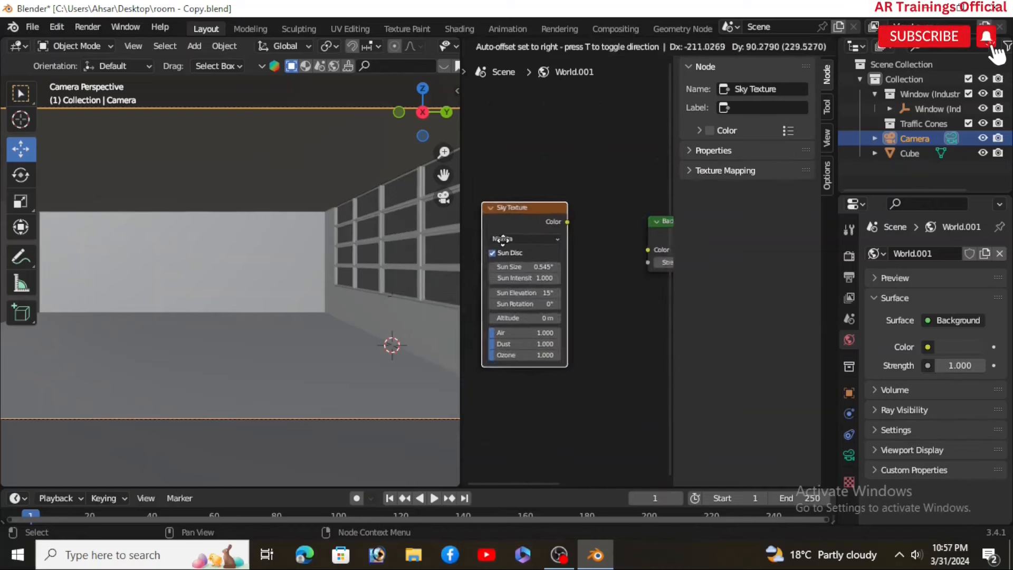
pyautogui.click(549, 242)
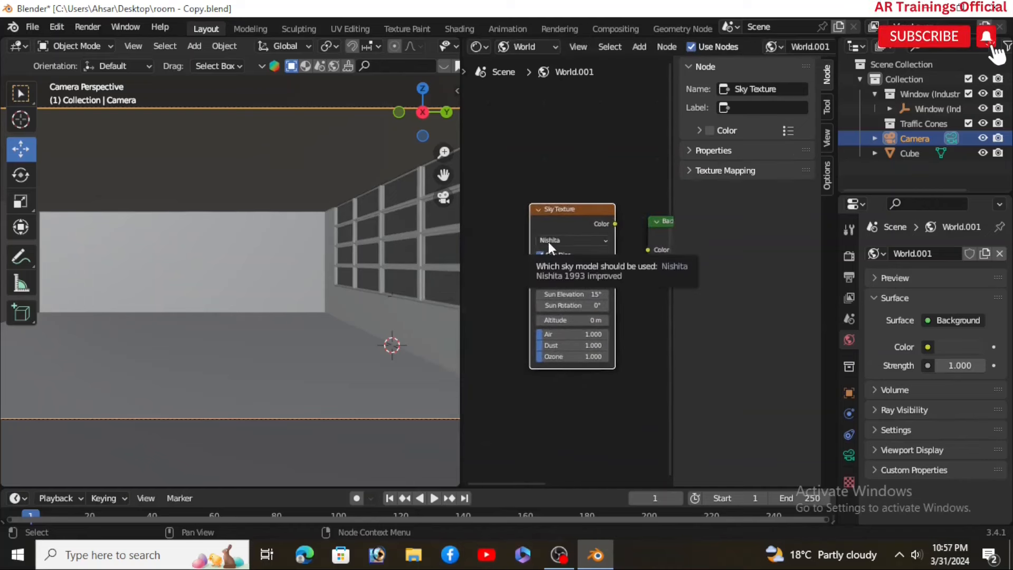
# Step: Widen the Shader Editor and connect the Sky Texture's Color output to the Background's Color input
pyautogui.moveTo(461, 276); pyautogui.dragTo(278, 309)
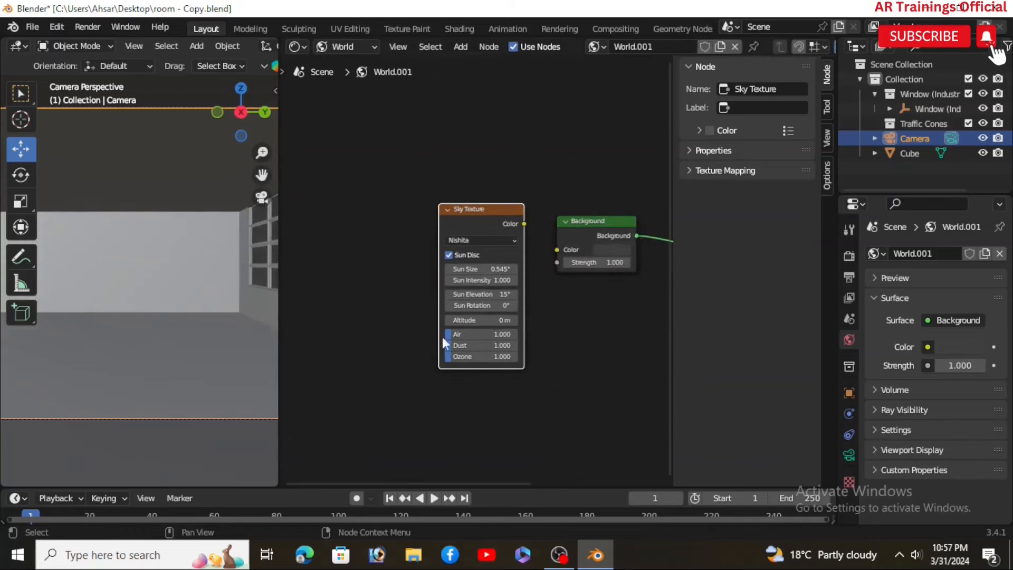
pyautogui.moveTo(543, 335); pyautogui.dragTo(505, 300, button='middle')
pyautogui.scroll(4, 505, 300)
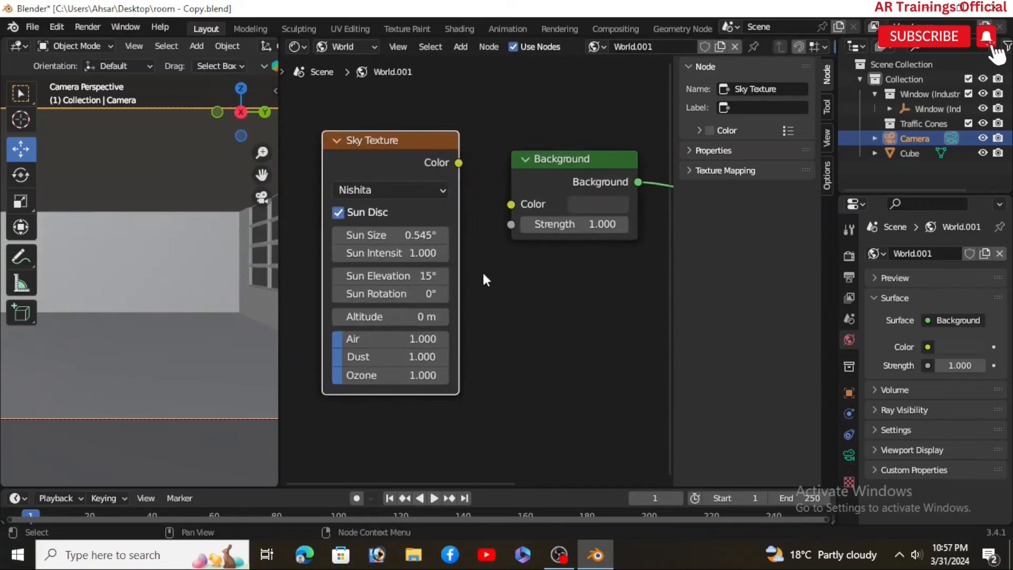
pyautogui.moveTo(454, 188); pyautogui.dragTo(505, 229)
pyautogui.press('Home')
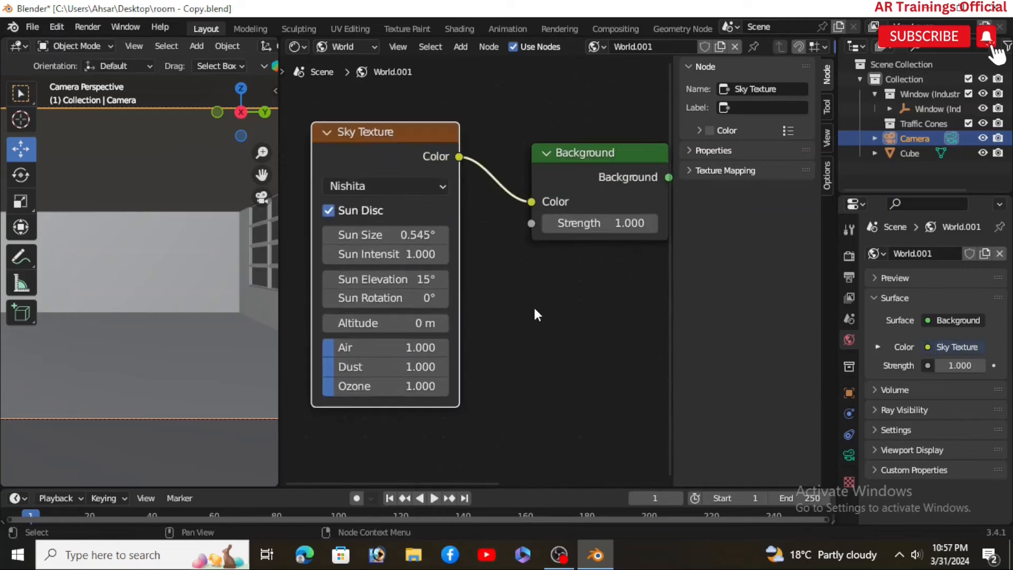
# Step: Set the Sky Texture's Sun Size to 0.02°
pyautogui.doubleClick(418, 234)
pyautogui.write('0')
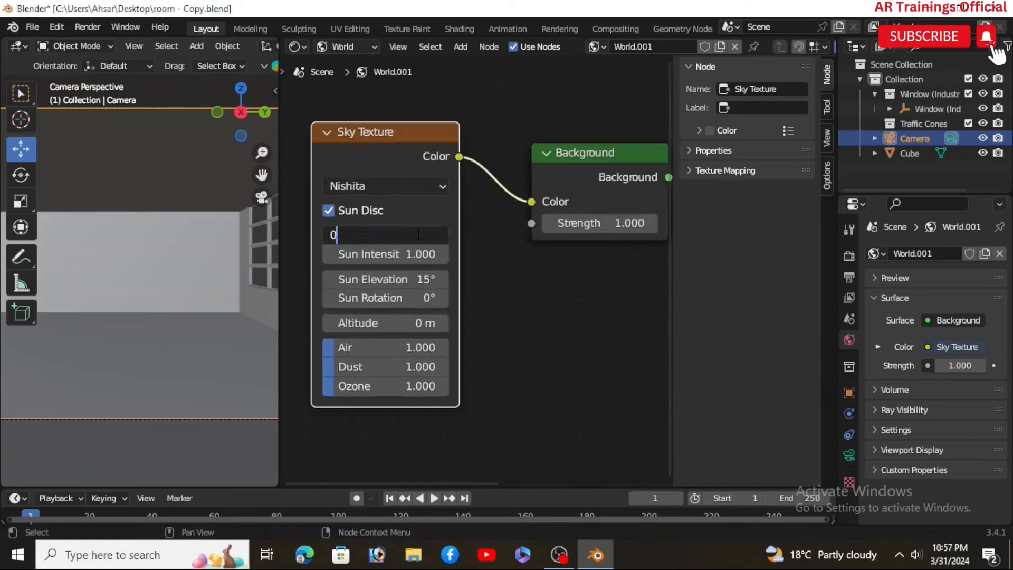
pyautogui.write('.02')
pyautogui.press('Return')
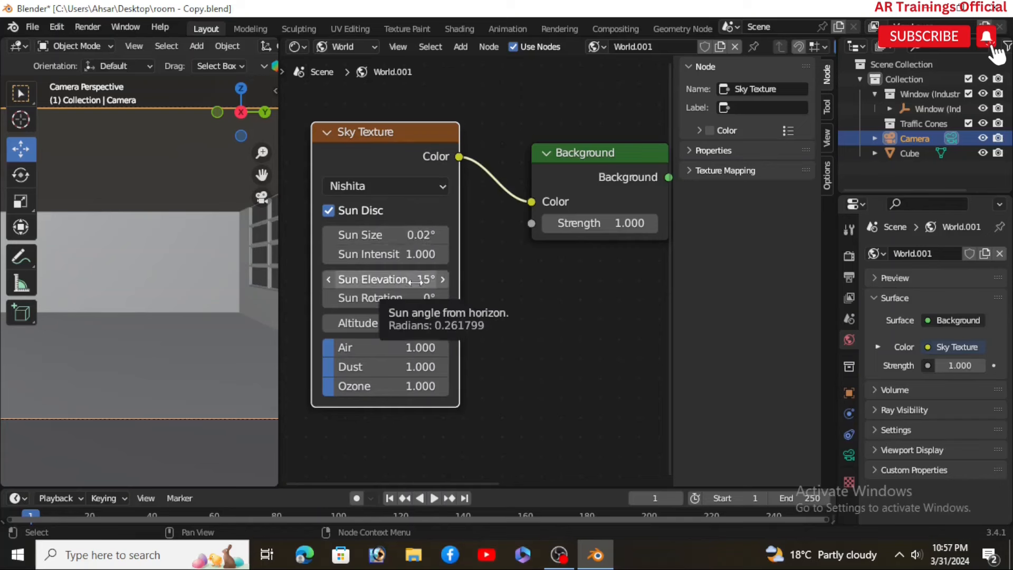
# Step: Set the Sky Texture's Sun Elevation to 22.1° and Sun Rotation to 24.2°
pyautogui.click(442, 279)
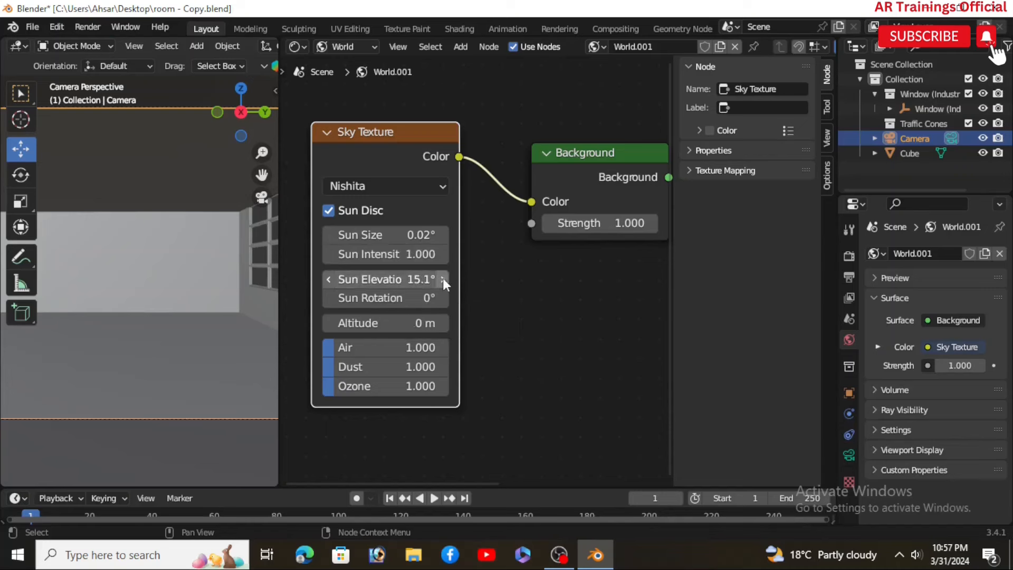
pyautogui.click(395, 280)
pyautogui.write('22.')
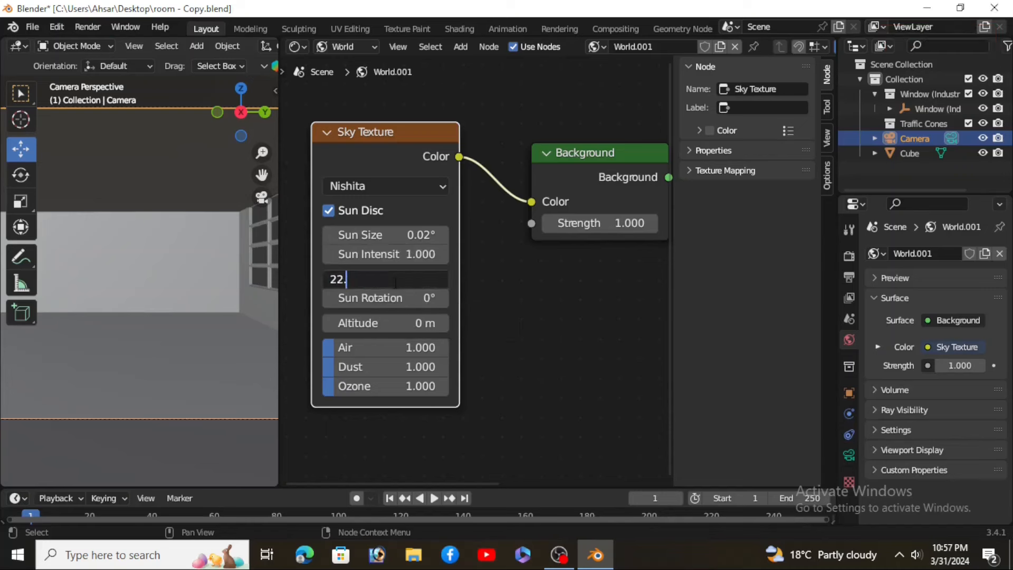
pyautogui.write('1')
pyautogui.press('Return')
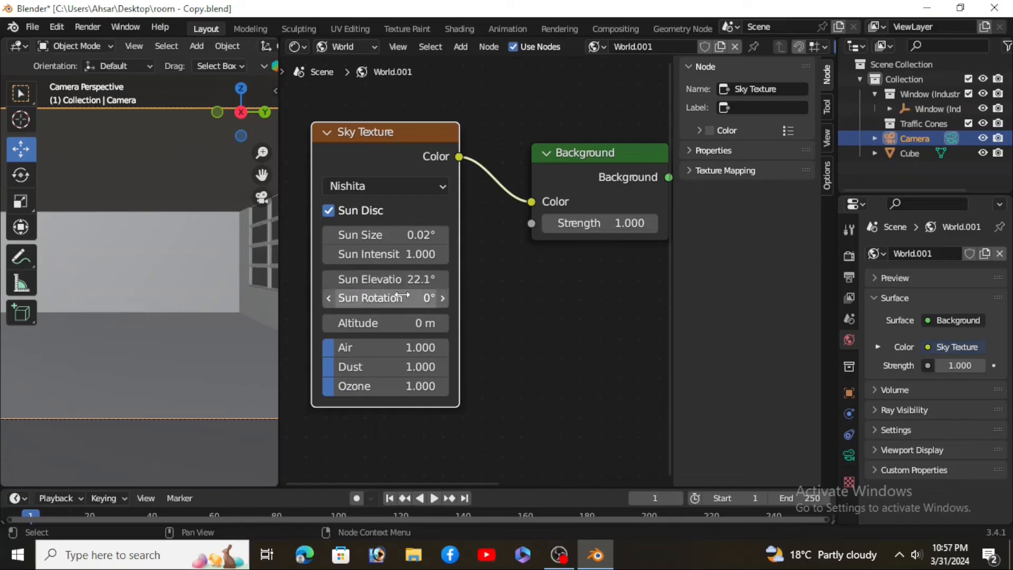
pyautogui.click(403, 296)
pyautogui.write('24')
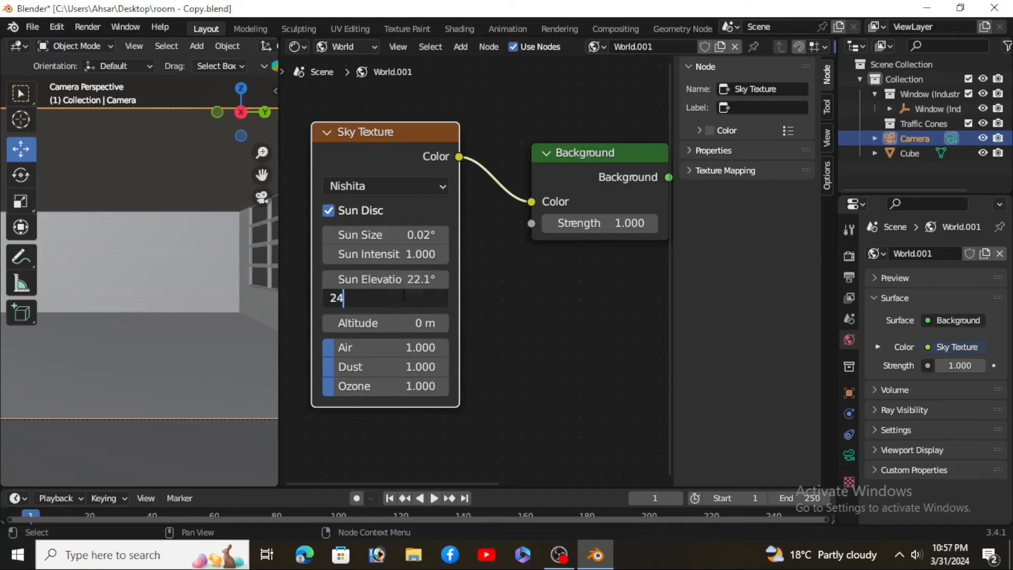
pyautogui.write('.2')
pyautogui.press('Return')
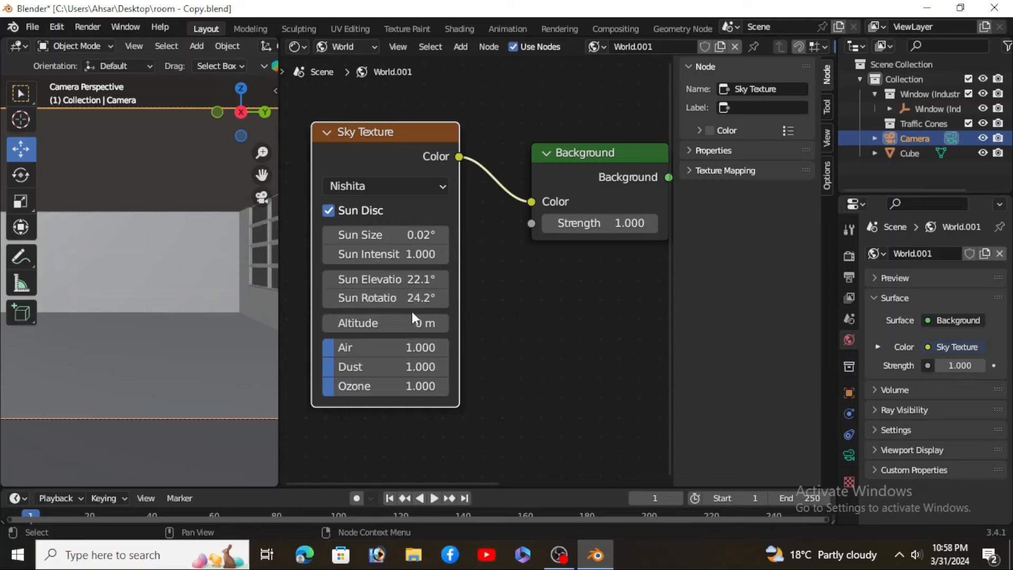
# Step: Set the Background node's Strength to 5
pyautogui.click(581, 223)
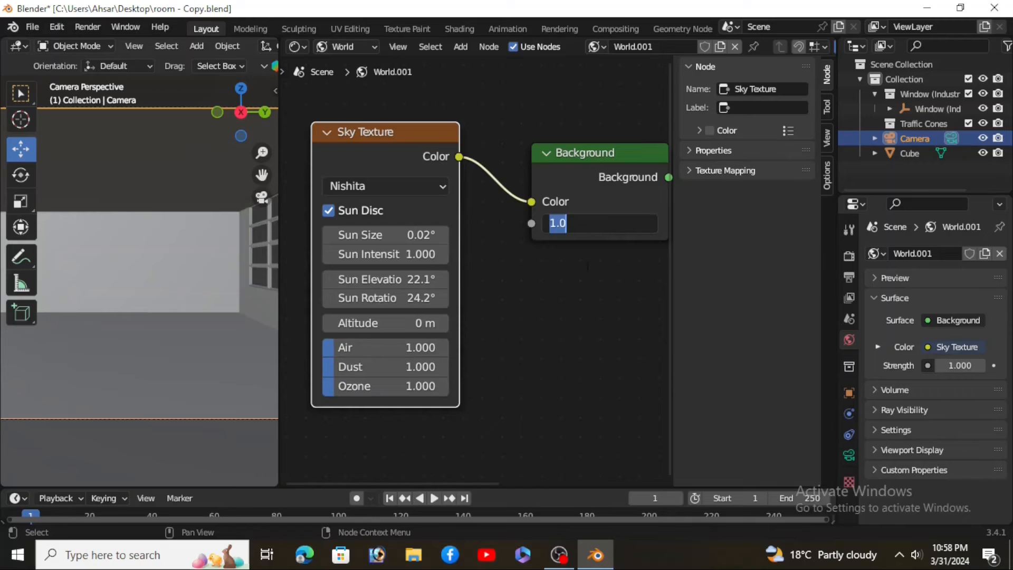
pyautogui.write('5')
pyautogui.press('Return')
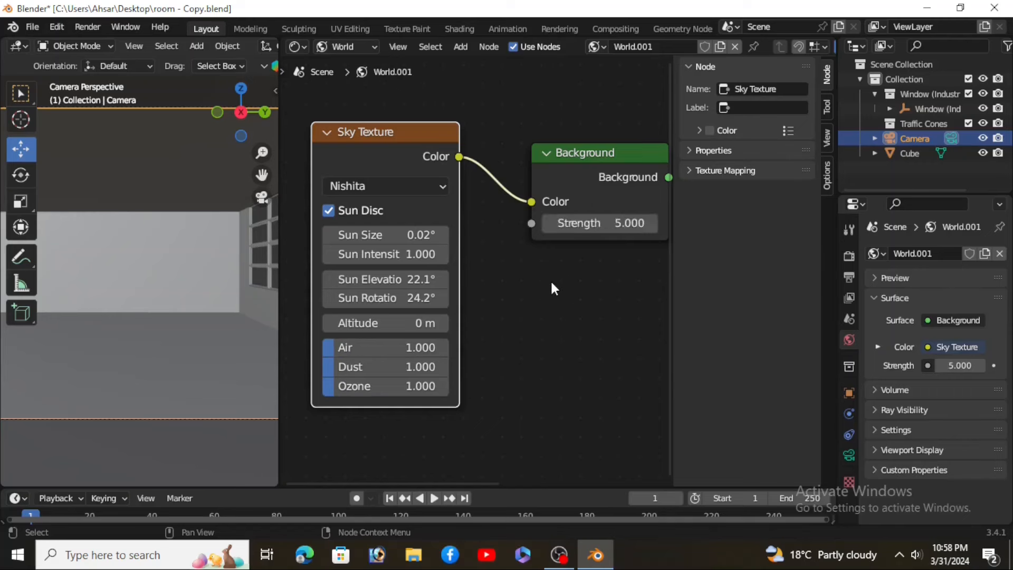
# Step: Close the Shader Editor area and switch the viewport to rendered shading
pyautogui.scroll(-3, 550, 279)
pyautogui.moveTo(552, 284); pyautogui.dragTo(575, 299, button='middle')
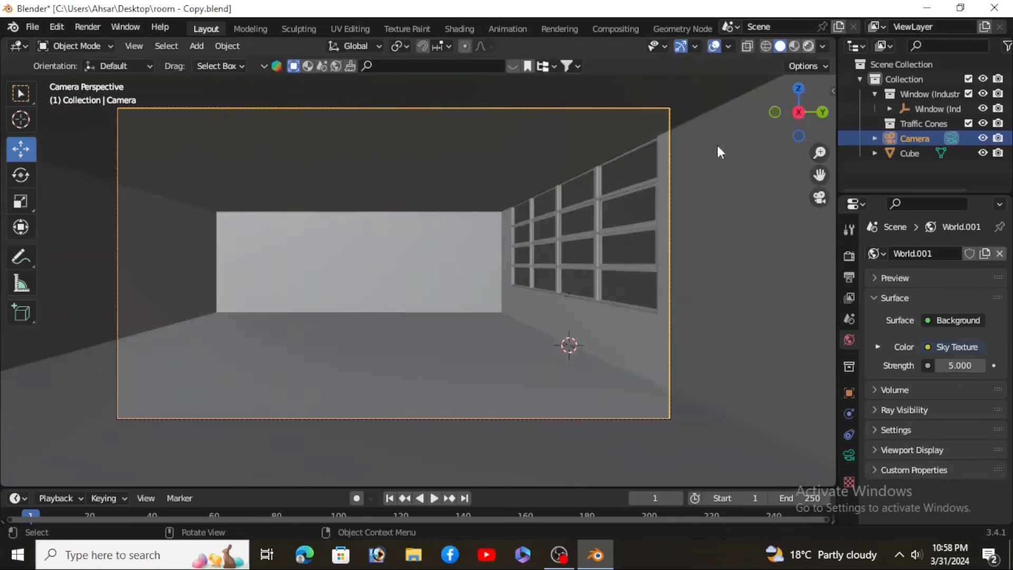
pyautogui.press('z')
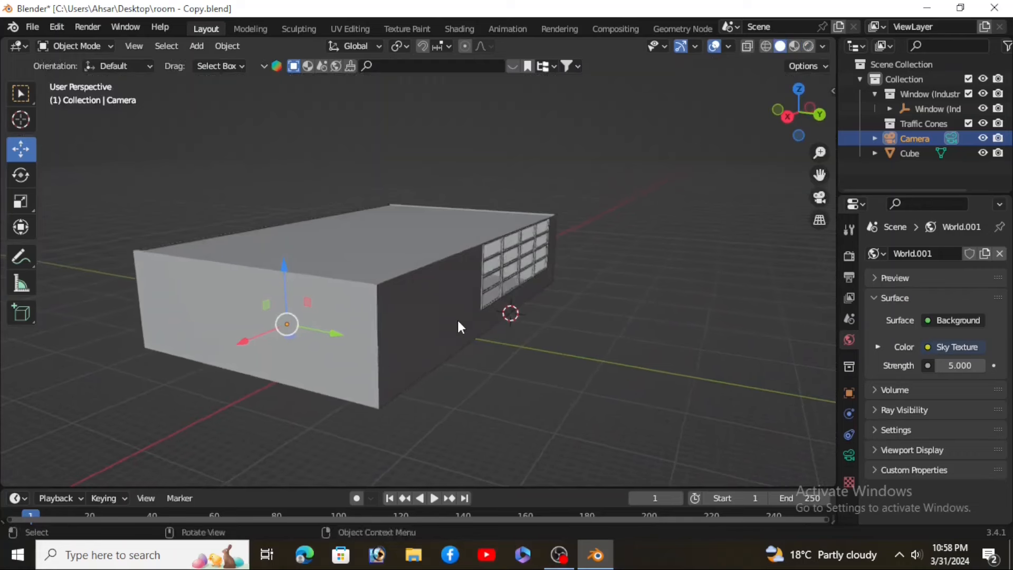
# Step: Add a Spot light to the scene
pyautogui.hotkey('shift', 'a')
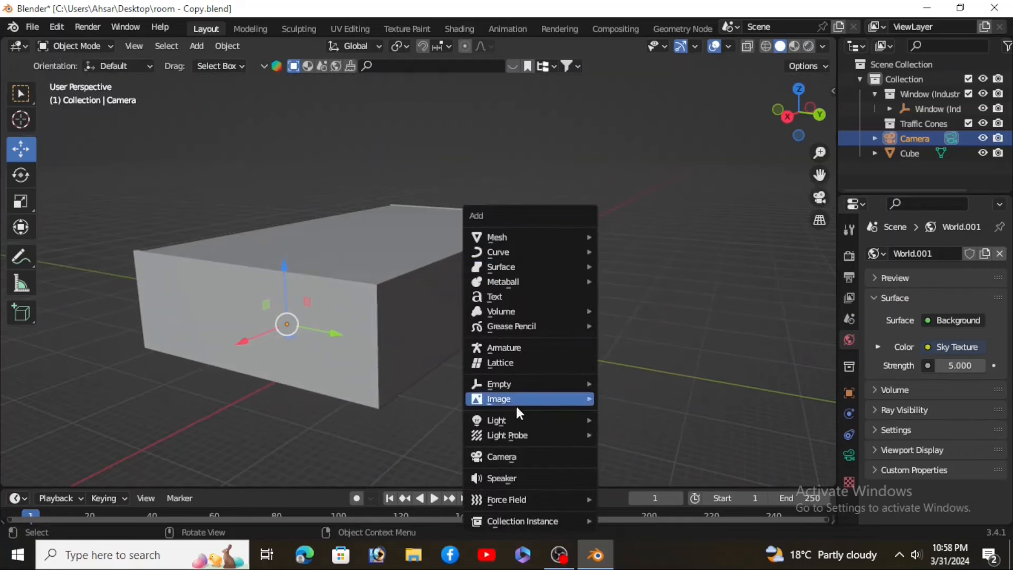
pyautogui.moveTo(558, 418)
pyautogui.click(641, 452)
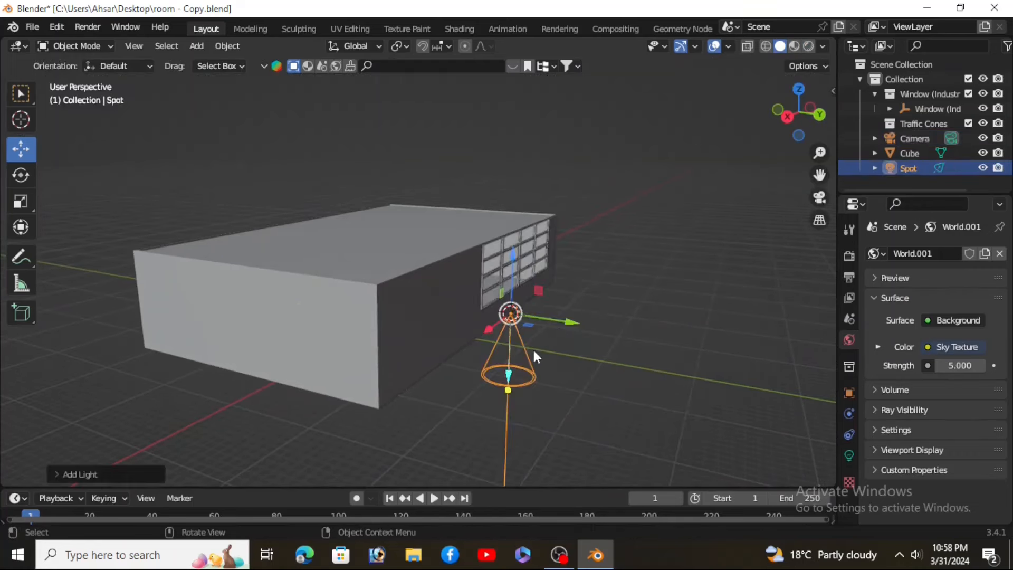
# Step: Move the spot light up above the room, outside the windows
pyautogui.moveTo(562, 319)
pyautogui.mouseDown(button='middle')
pyautogui.moveTo(536, 348)
pyautogui.moveTo(556, 332)
pyautogui.mouseUp(button='middle')
pyautogui.moveTo(563, 331); pyautogui.dragTo(632, 347)
pyautogui.moveTo(592, 281); pyautogui.dragTo(590, 138)
pyautogui.moveTo(629, 235)
pyautogui.mouseDown(button='middle')
pyautogui.moveTo(530, 234)
pyautogui.moveTo(629, 227)
pyautogui.mouseUp(button='middle')
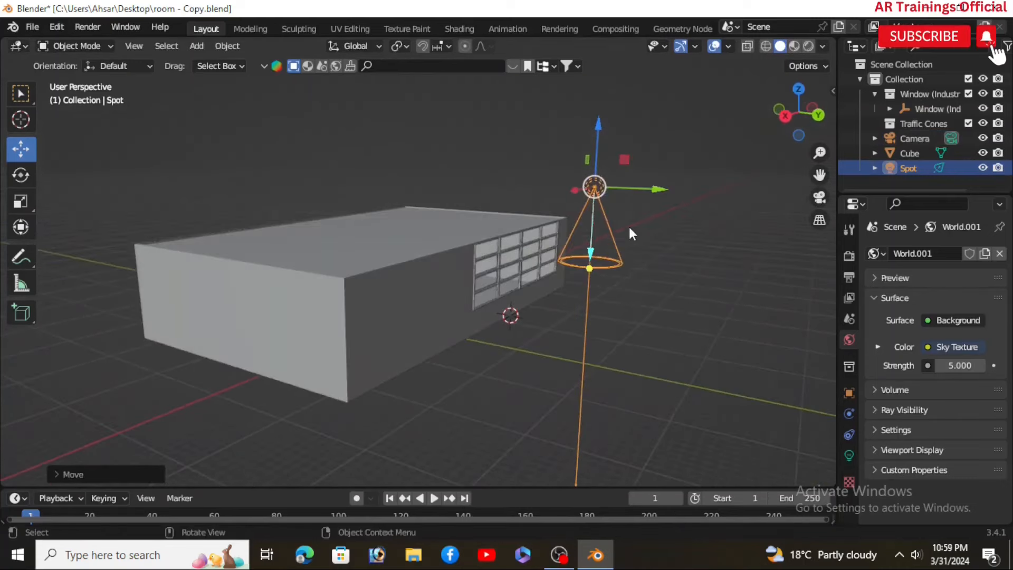
pyautogui.press('r')
pyautogui.press('z')
pyautogui.press('Escape')
pyautogui.press('r')
pyautogui.press('y')
pyautogui.press('Escape')
pyautogui.press('r')
pyautogui.press('x')
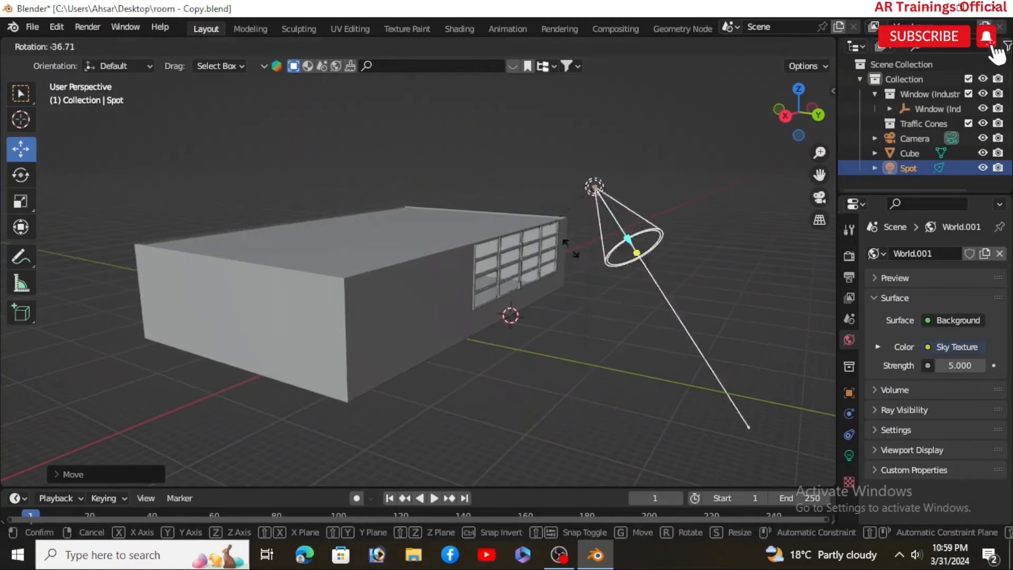
pyautogui.press('Escape')
# Step: Rotate the spot light around the X axis so it points toward the windows
pyautogui.press('r')
pyautogui.press('x')
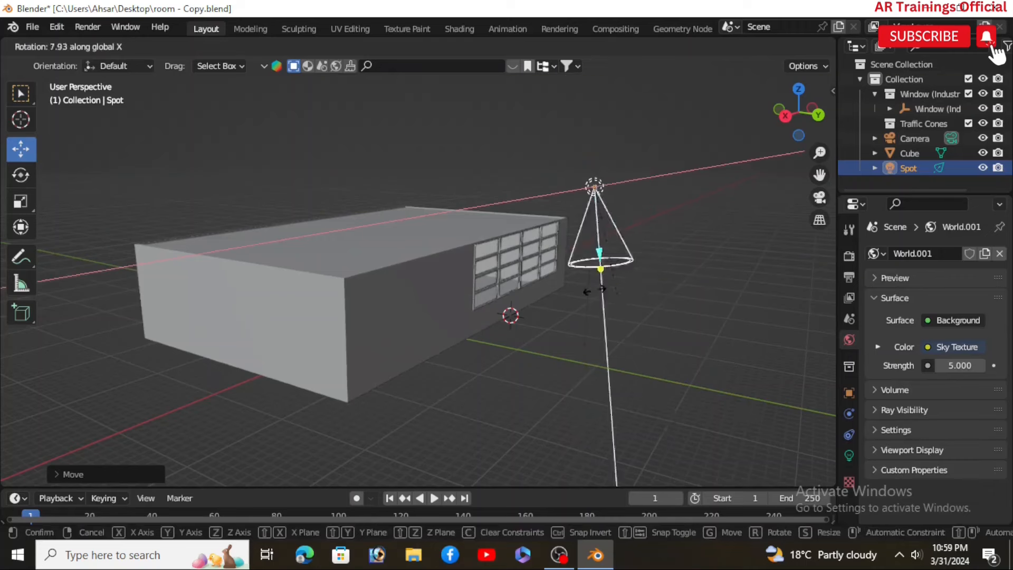
pyautogui.click(500, 265)
pyautogui.moveTo(535, 303); pyautogui.dragTo(563, 312, button='middle')
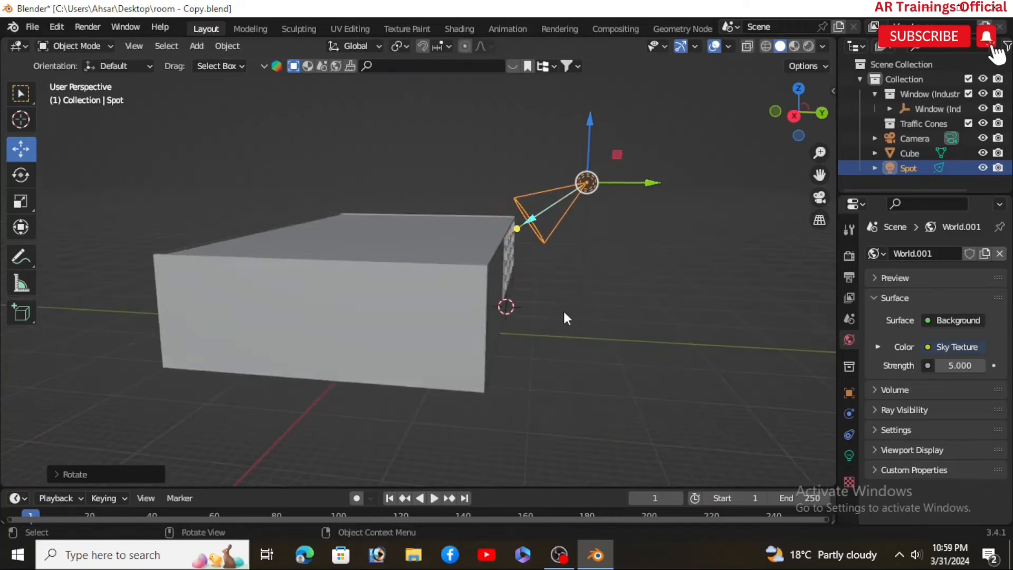
pyautogui.scroll(2, 563, 312)
pyautogui.keyDown('shift'); pyautogui.moveTo(627, 306); pyautogui.dragTo(499, 293, button='middle'); pyautogui.keyUp('shift')
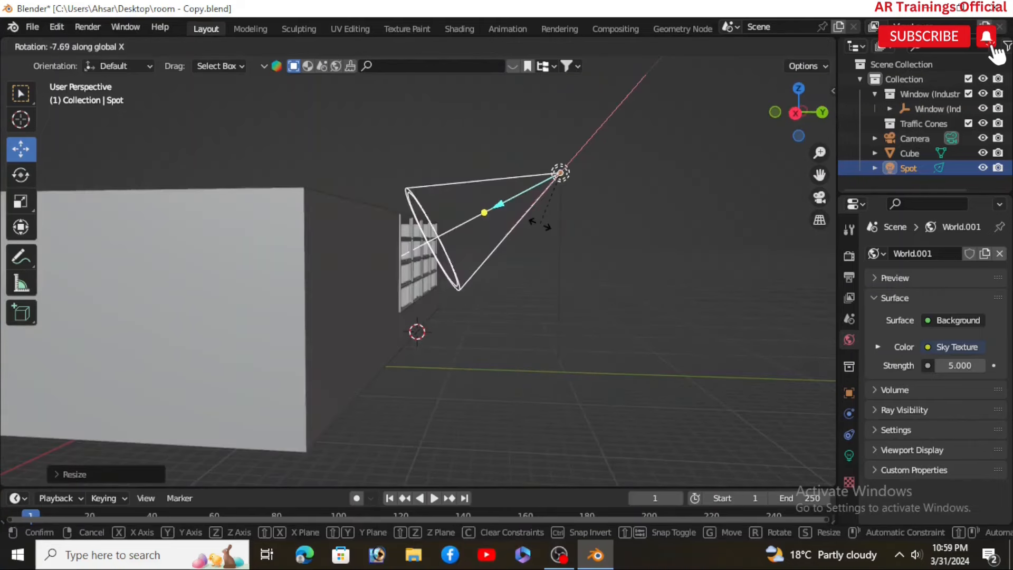
pyautogui.click(541, 223)
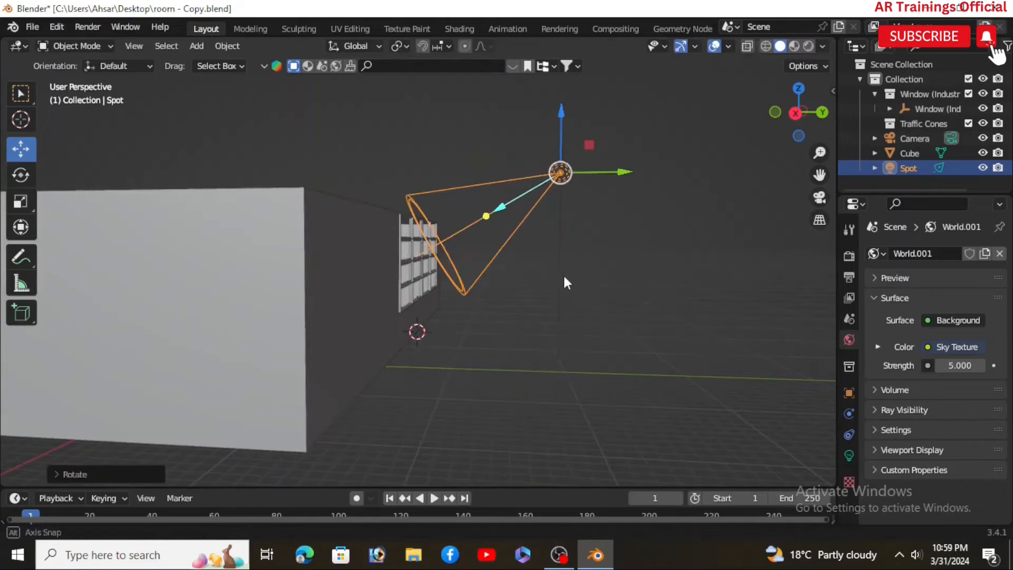
# Step: Add a cube mesh to the scene
pyautogui.click(766, 46)
pyautogui.moveTo(623, 211)
pyautogui.mouseDown(button='middle')
pyautogui.moveTo(588, 239)
pyautogui.moveTo(559, 315)
pyautogui.moveTo(664, 318)
pyautogui.moveTo(595, 315)
pyautogui.moveTo(575, 331)
pyautogui.mouseUp(button='middle')
pyautogui.click(532, 300)
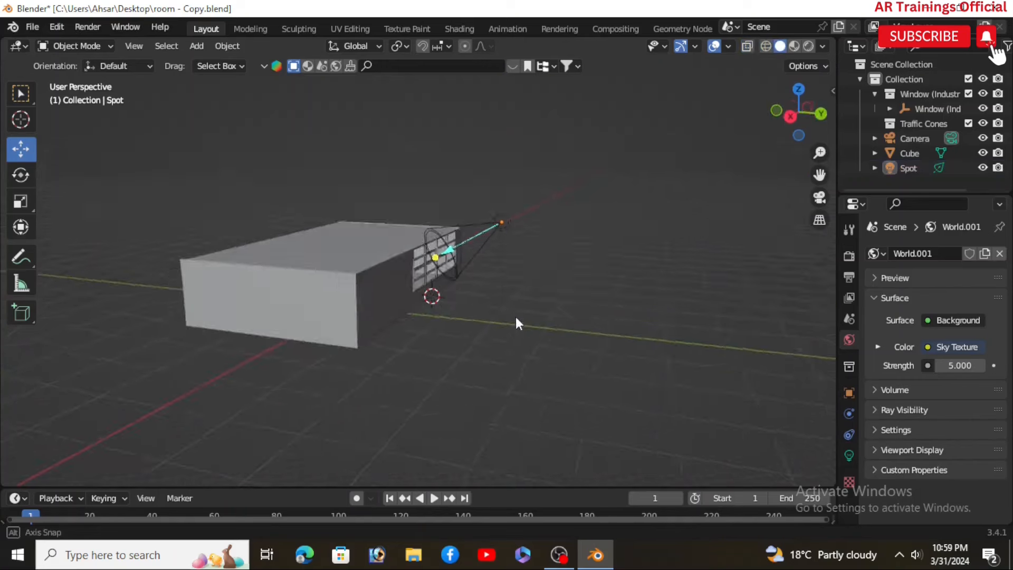
pyautogui.moveTo(515, 317); pyautogui.dragTo(506, 325, button='middle')
pyautogui.hotkey('shift', 'a')
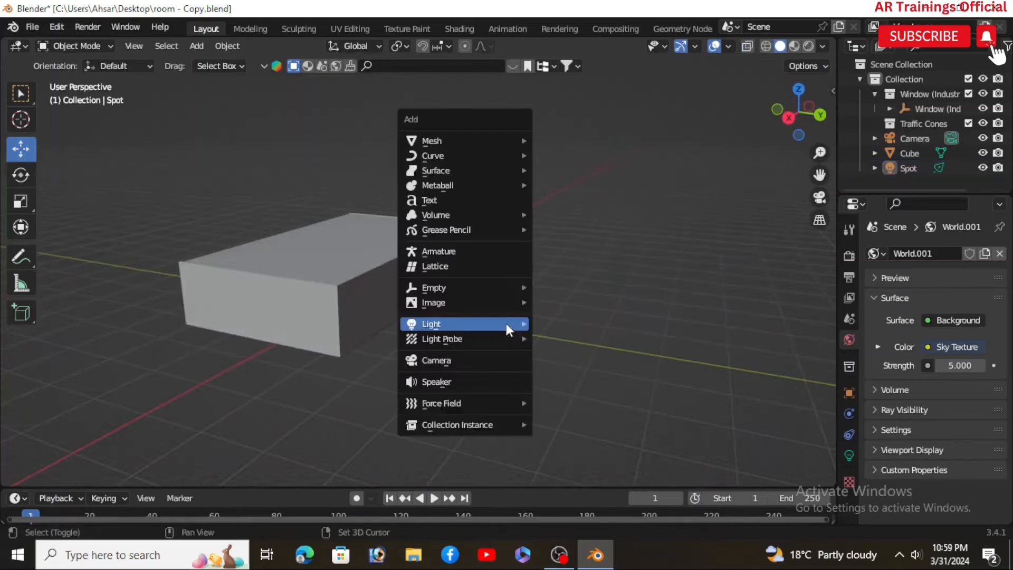
pyautogui.moveTo(507, 326)
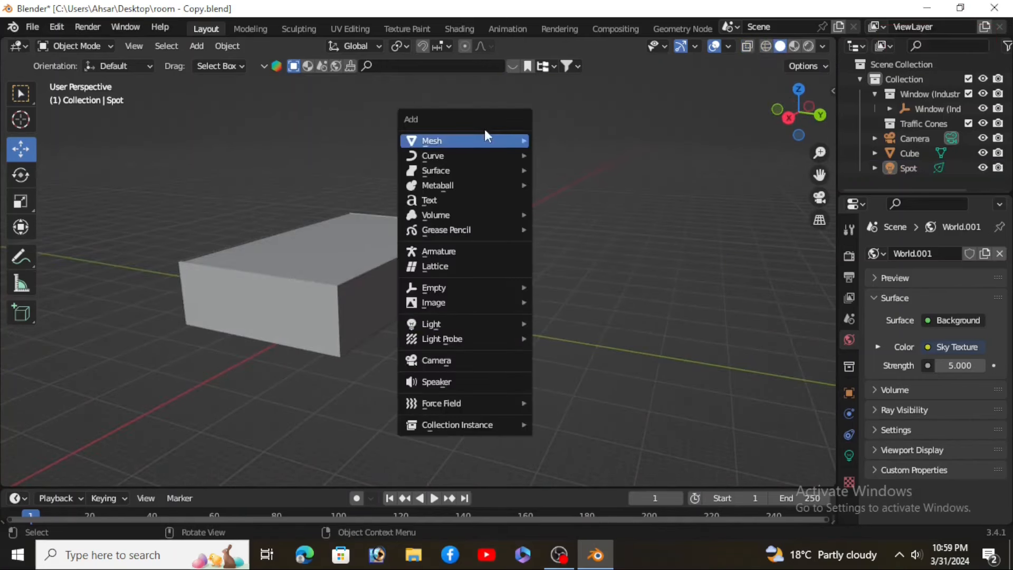
pyautogui.moveTo(484, 139)
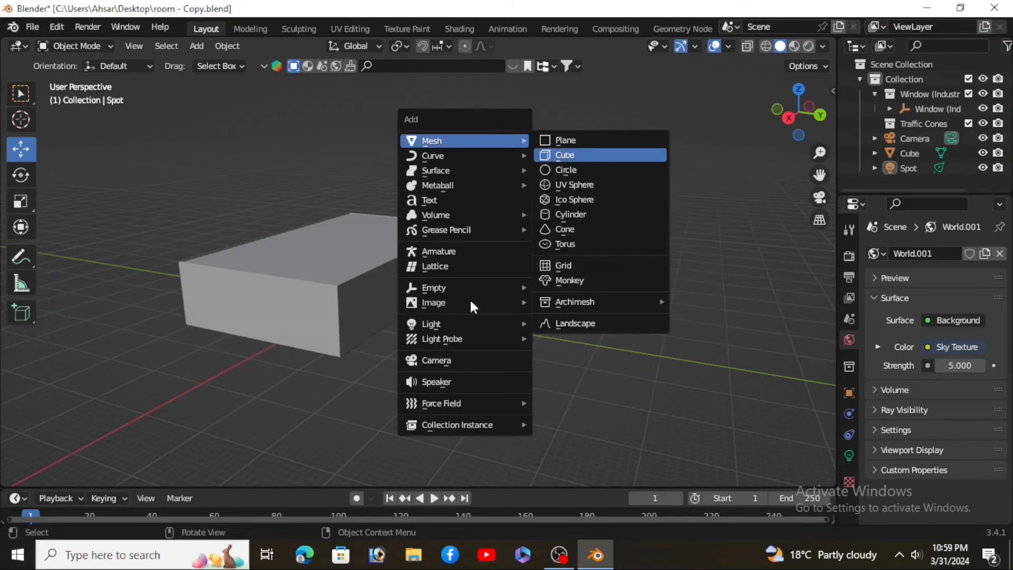
pyautogui.click(565, 155)
# Step: Scale the cube up, then stretch it along the Y axis so it covers the room
pyautogui.press('s')
pyautogui.moveTo(409, 327); pyautogui.dragTo(437, 320)
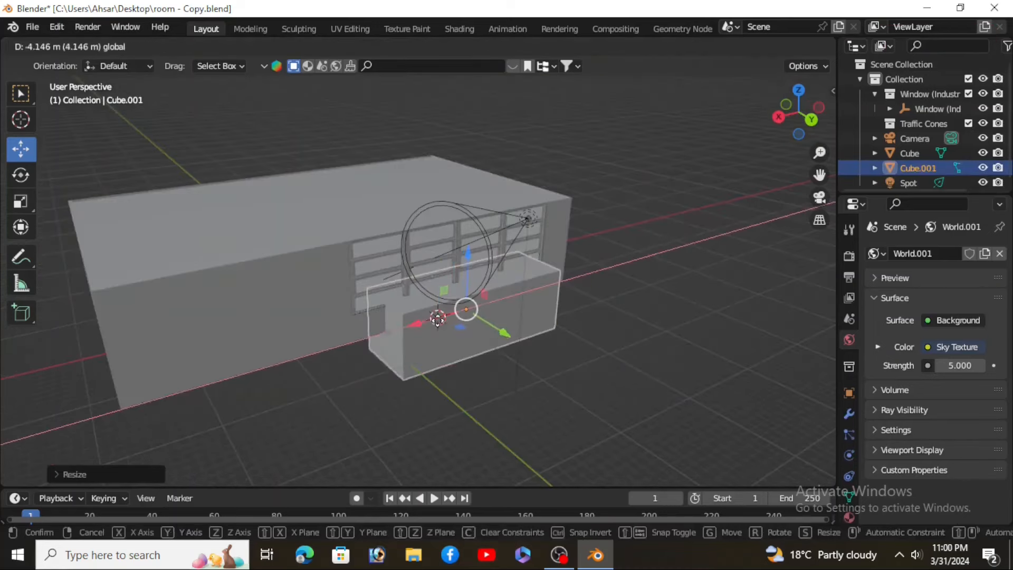
pyautogui.moveTo(450, 393); pyautogui.dragTo(458, 389, button='middle')
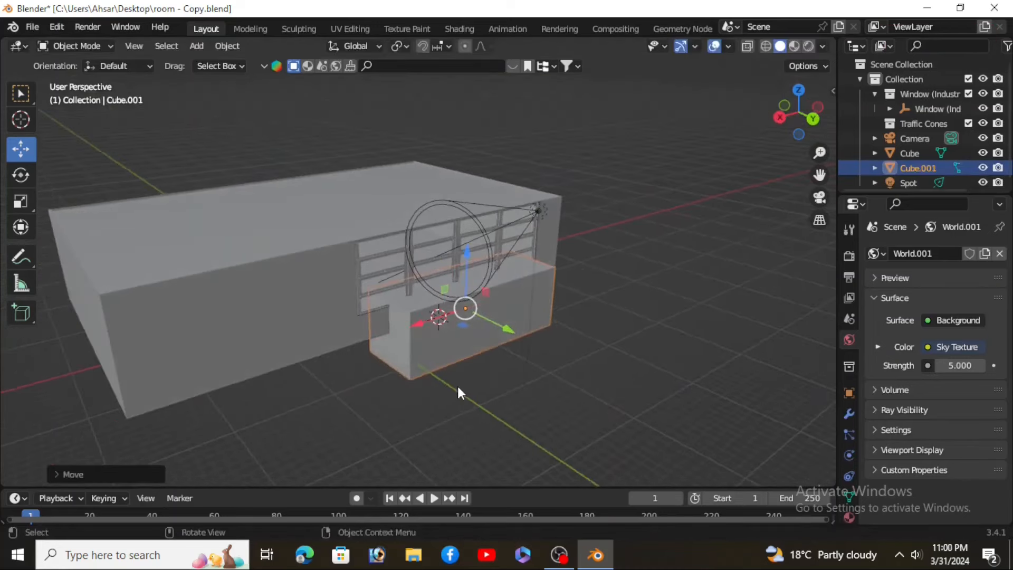
pyautogui.press('s')
pyautogui.press('y')
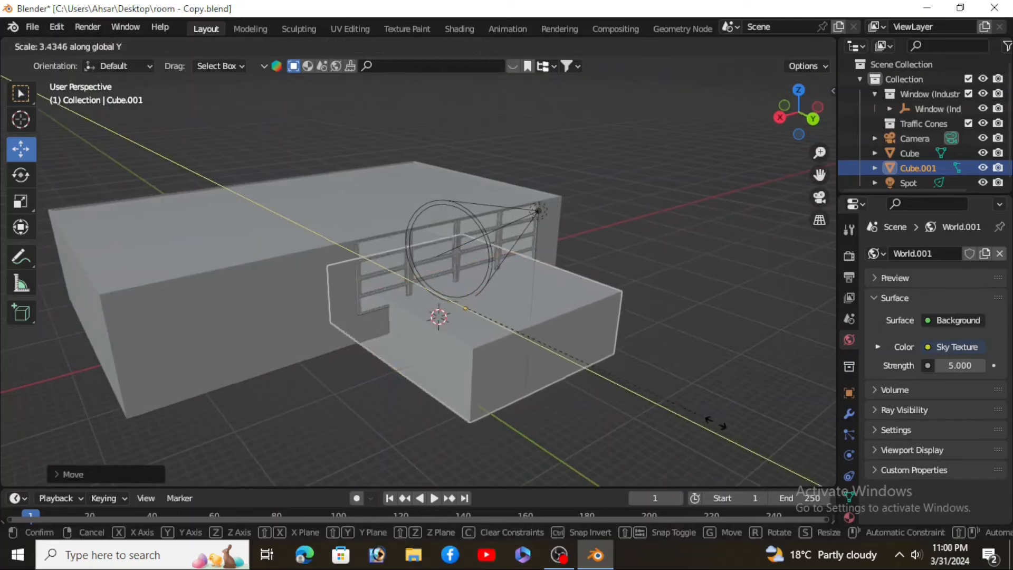
pyautogui.click(505, 335)
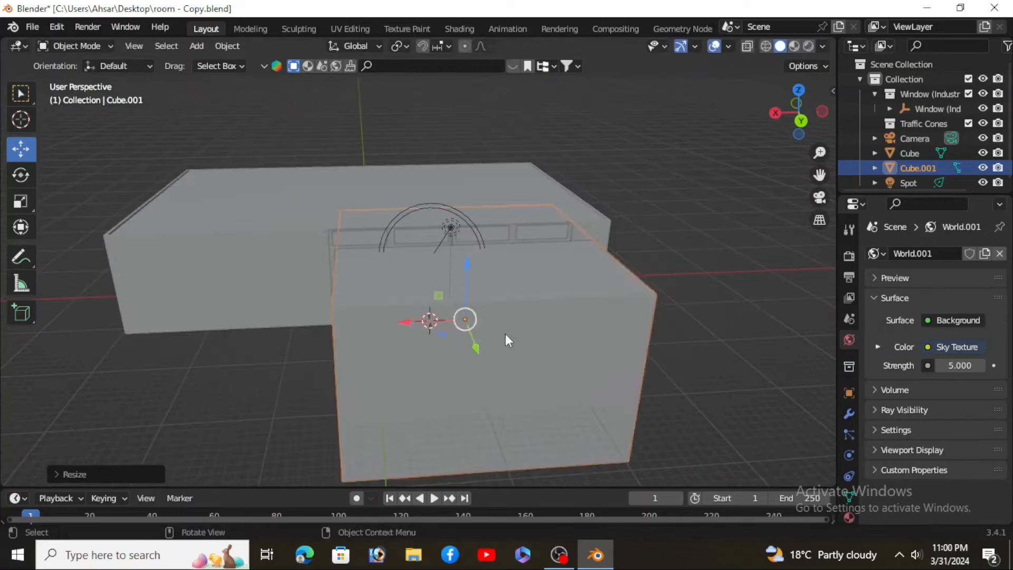
pyautogui.moveTo(506, 334); pyautogui.dragTo(587, 323, button='middle')
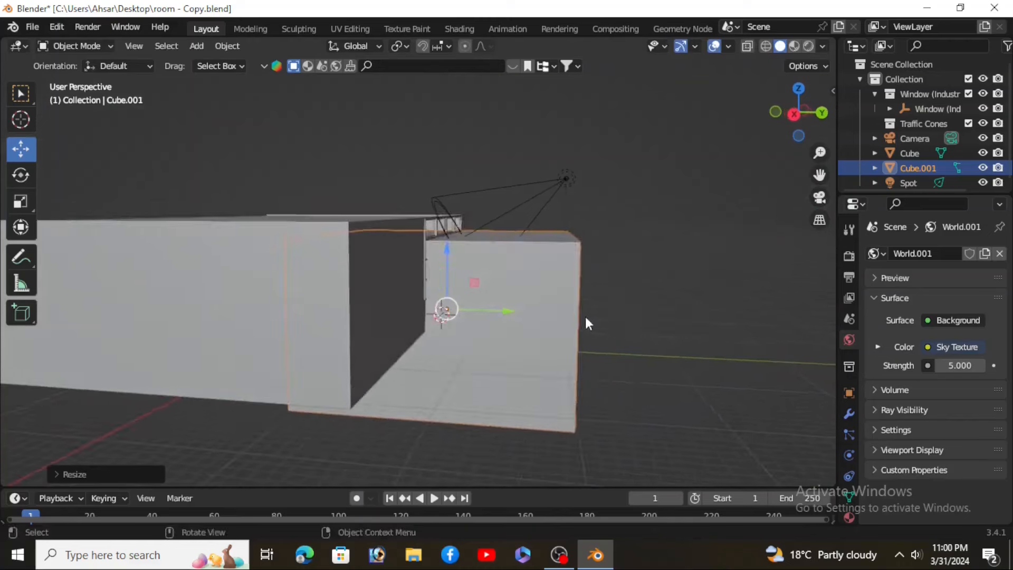
# Step: Move the cube so it encloses the whole room including the windows
pyautogui.moveTo(505, 314); pyautogui.dragTo(432, 312)
pyautogui.moveTo(373, 279); pyautogui.dragTo(371, 242)
pyautogui.moveTo(391, 323); pyautogui.dragTo(427, 344, button='middle')
pyautogui.click(765, 46)
pyautogui.moveTo(483, 331)
pyautogui.mouseDown(button='middle')
pyautogui.moveTo(476, 349)
pyautogui.moveTo(427, 356)
pyautogui.moveTo(480, 334)
pyautogui.moveTo(548, 337)
pyautogui.moveTo(490, 340)
pyautogui.moveTo(511, 328)
pyautogui.mouseUp(button='middle')
pyautogui.scroll(3, 382, 329)
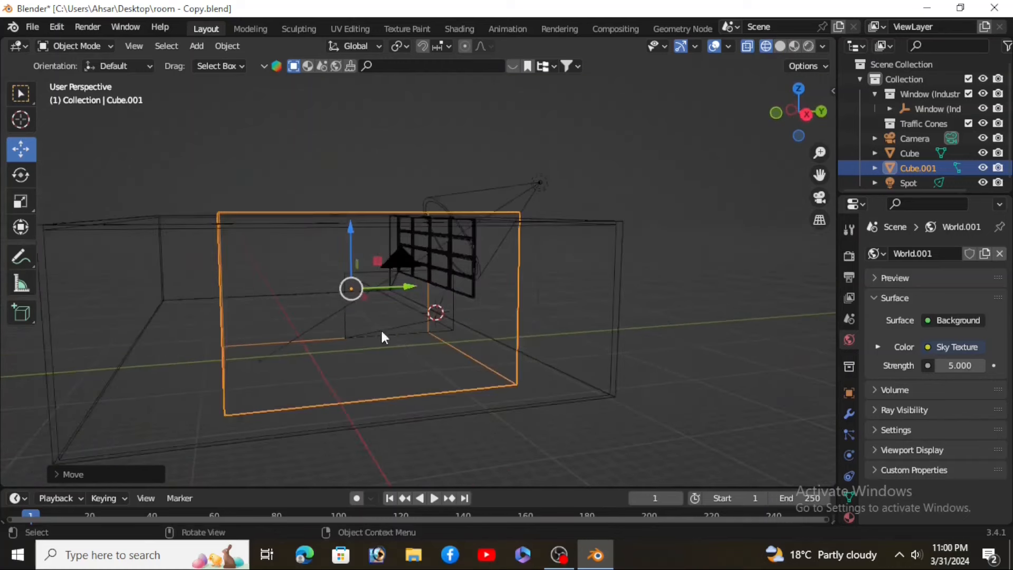
pyautogui.moveTo(381, 329); pyautogui.dragTo(425, 322, button='middle')
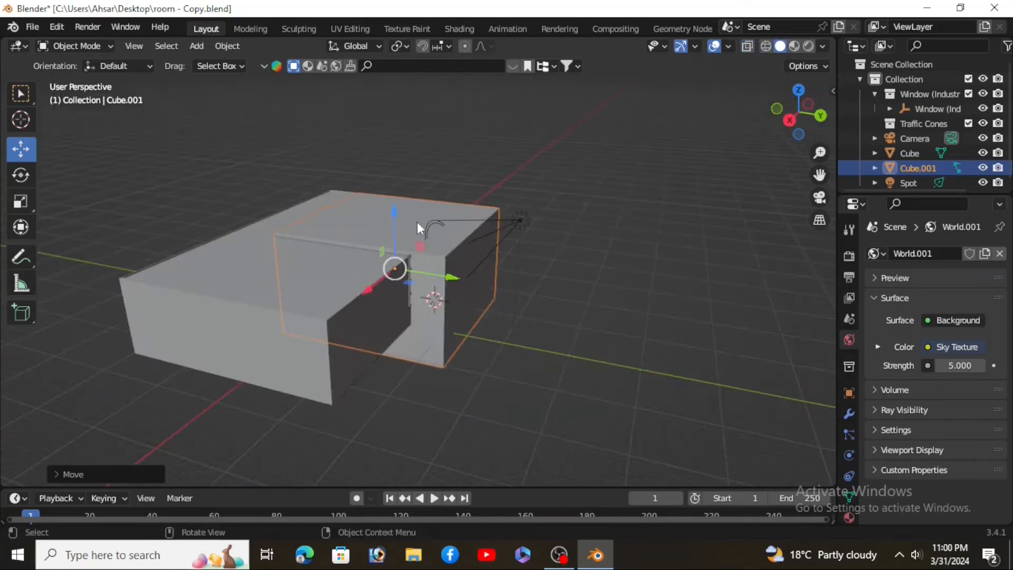
# Step: Add a material slot to the cube and create a new material
pyautogui.click(849, 519)
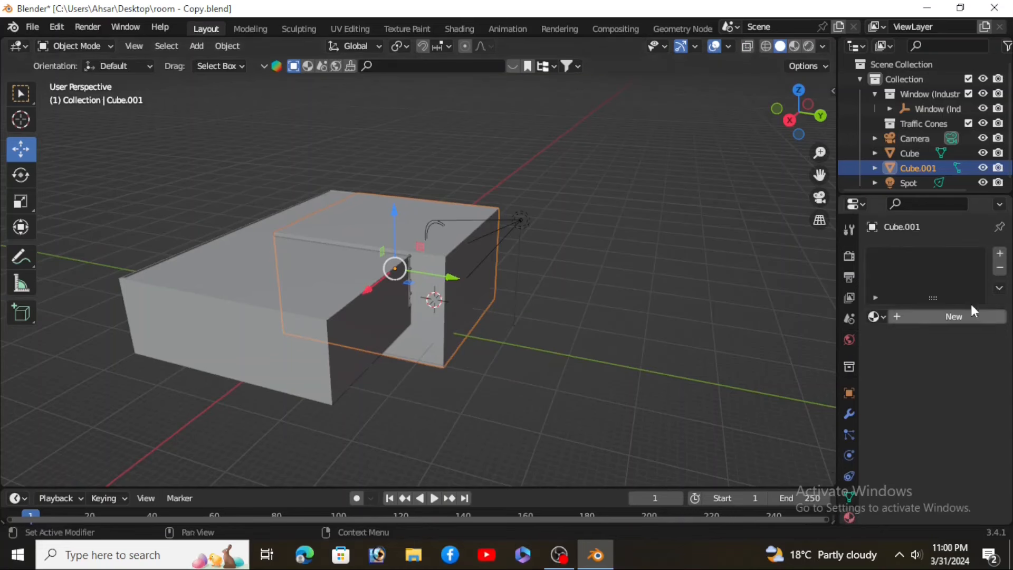
pyautogui.click(999, 254)
pyautogui.click(956, 317)
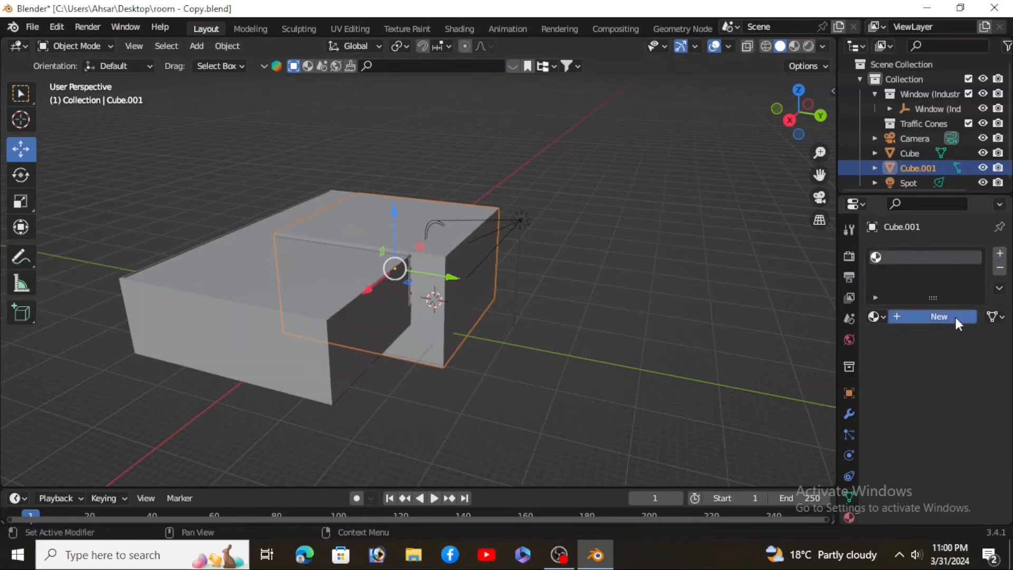
# Step: Split the viewport and turn the new area into the Shader Editor
pyautogui.moveTo(838, 45); pyautogui.dragTo(525, 74)
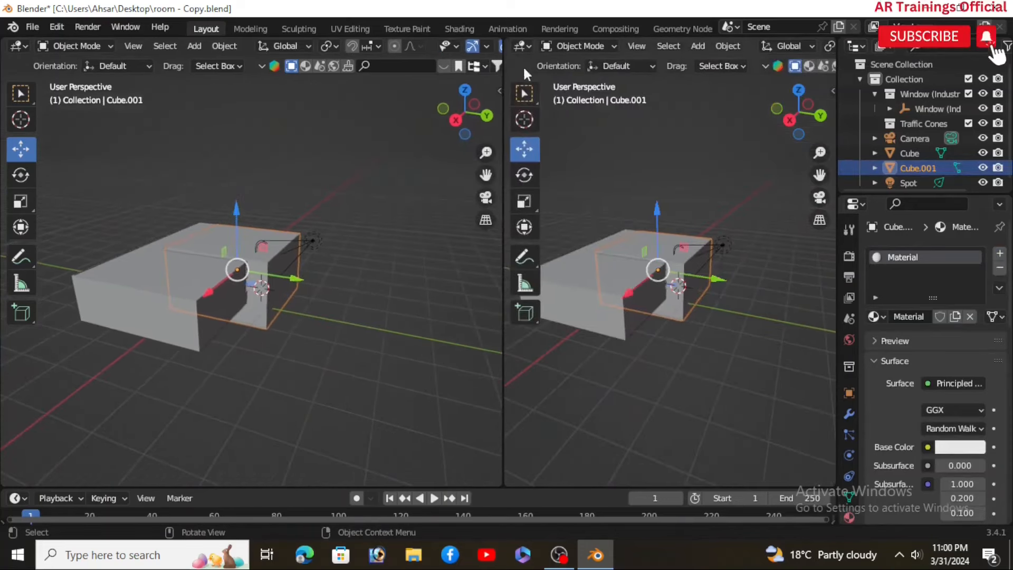
pyautogui.click(527, 47)
pyautogui.click(515, 185)
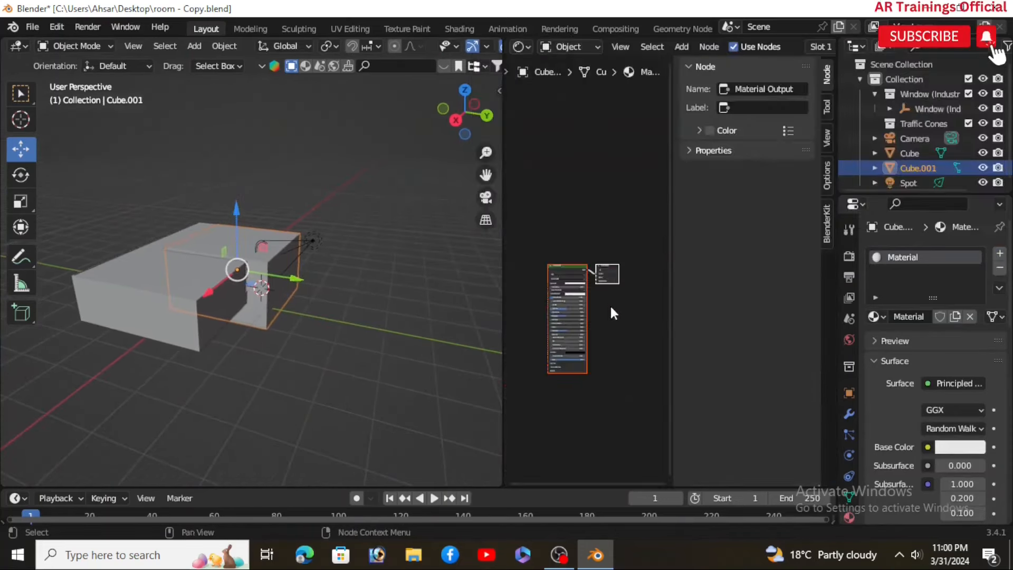
# Step: Delete the Principled BSDF node from the cube's material
pyautogui.moveTo(502, 217); pyautogui.dragTo(387, 284)
pyautogui.scroll(5, 205, 320)
pyautogui.scroll(-3, 217, 321)
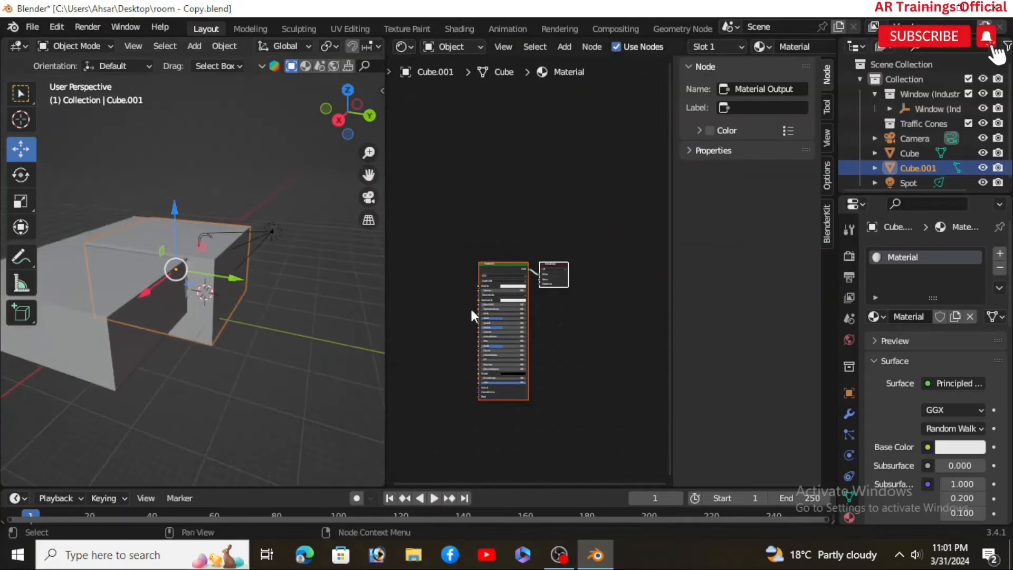
pyautogui.scroll(3, 471, 316)
pyautogui.scroll(-1, 505, 195)
pyautogui.moveTo(506, 193); pyautogui.dragTo(471, 461)
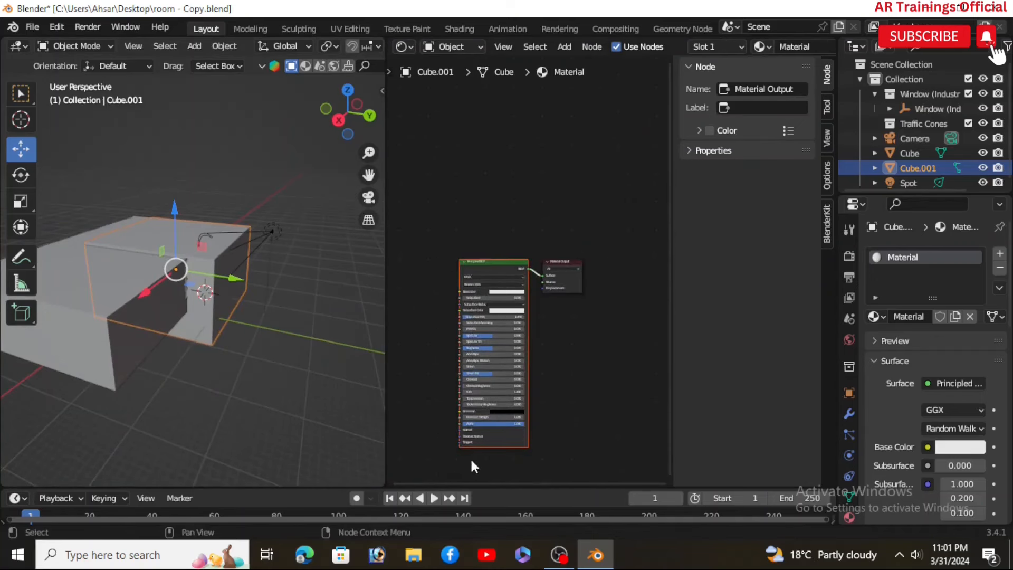
pyautogui.press('Delete')
# Step: Add a Volume Scatter node to the material
pyautogui.scroll(3, 534, 293)
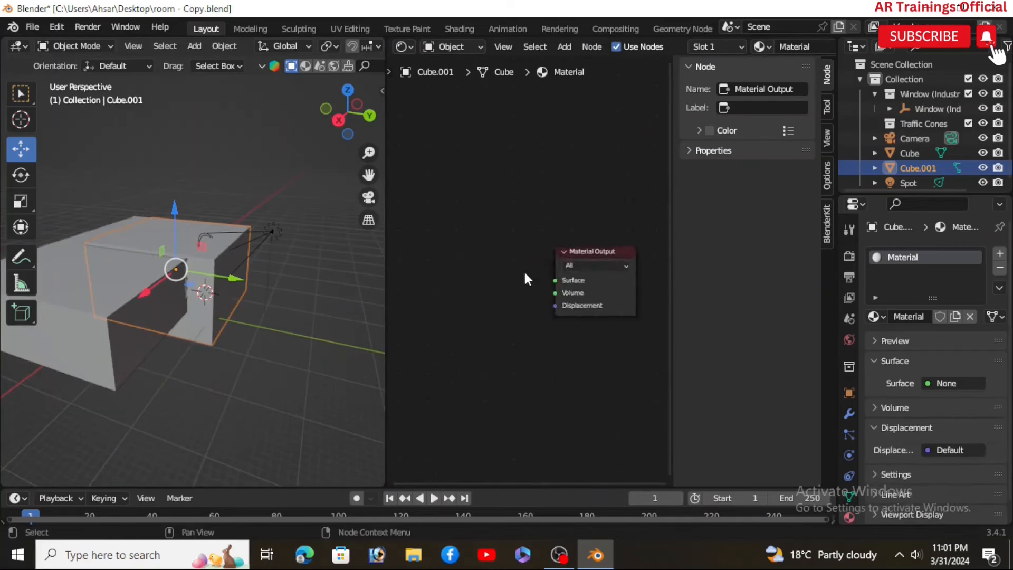
pyautogui.hotkey('shift', 'a')
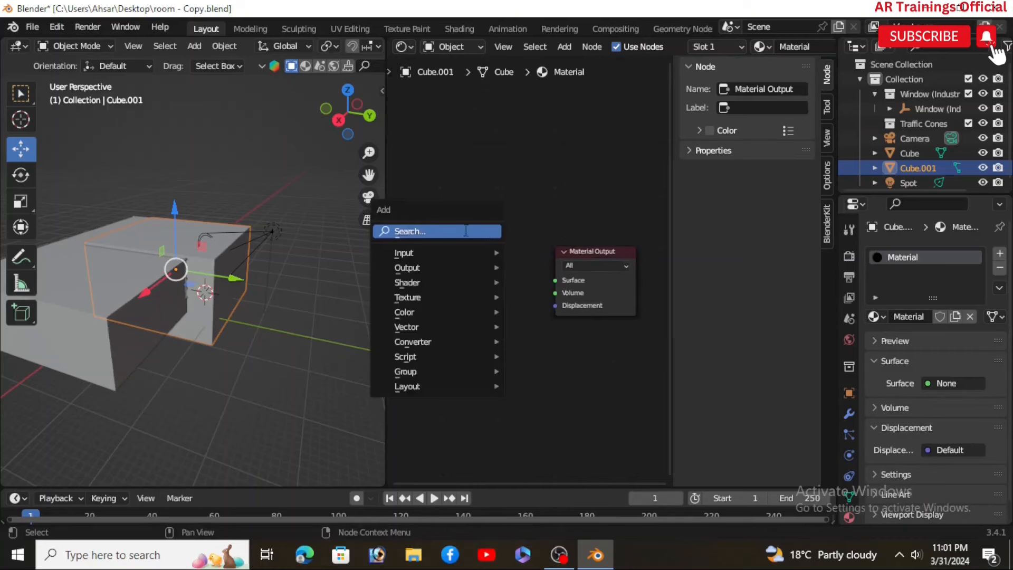
pyautogui.click(465, 232)
pyautogui.write('volu')
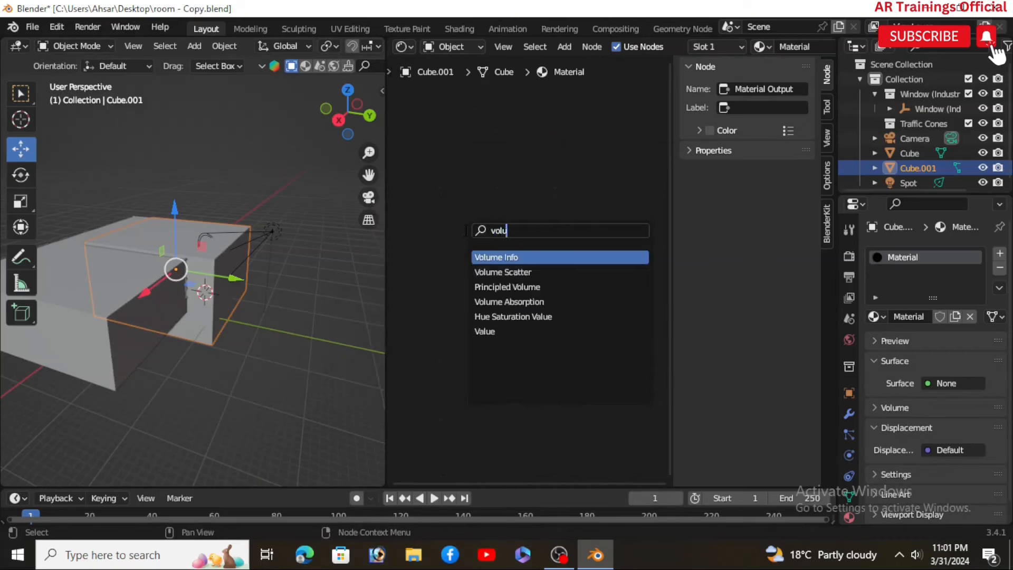
pyautogui.click(491, 272)
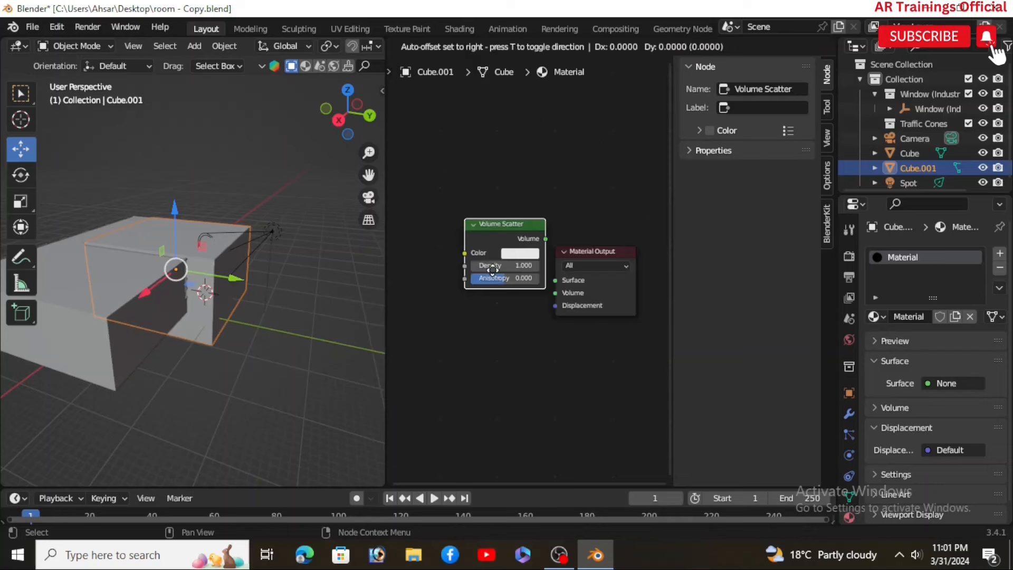
# Step: Connect the Volume Scatter output to the Material Output's Volume input
pyautogui.click(453, 293)
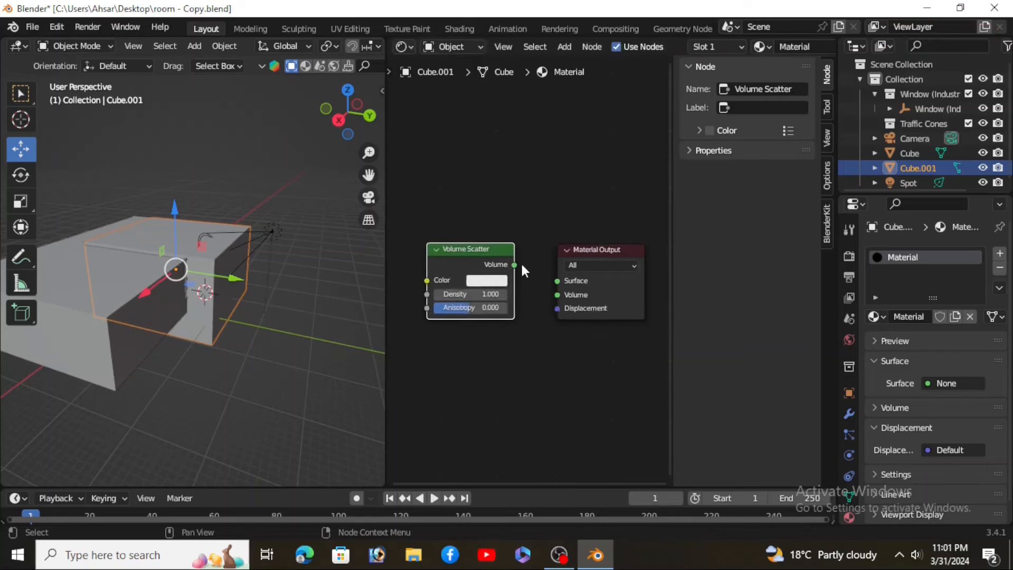
pyautogui.moveTo(515, 266); pyautogui.dragTo(553, 295)
pyautogui.scroll(1, 572, 333)
pyautogui.scroll(-2, 572, 333)
pyautogui.moveTo(480, 350); pyautogui.dragTo(480, 347, button='middle')
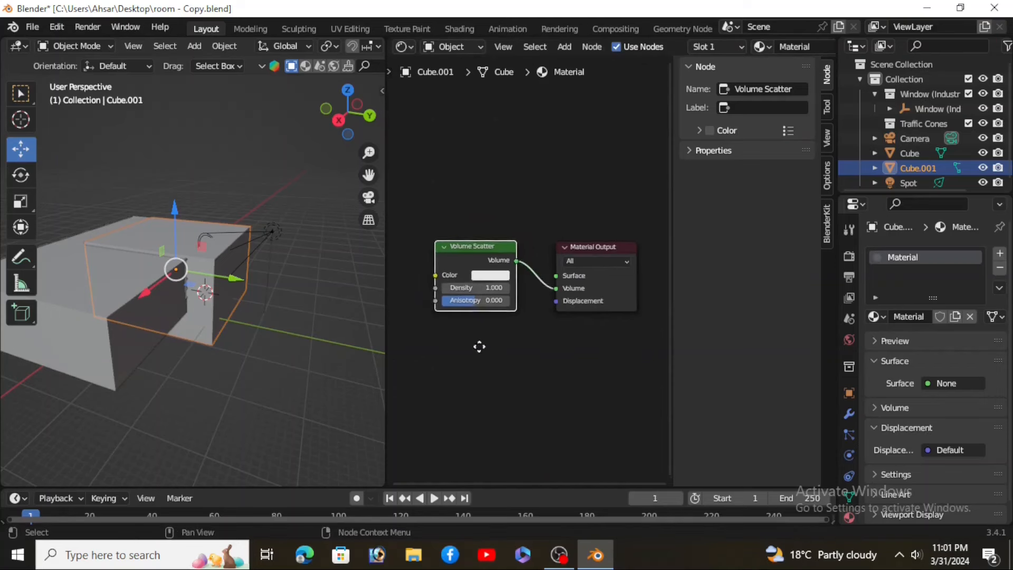
# Step: Set the Volume Scatter density to 0.1
pyautogui.scroll(1, 479, 346)
pyautogui.click(479, 289)
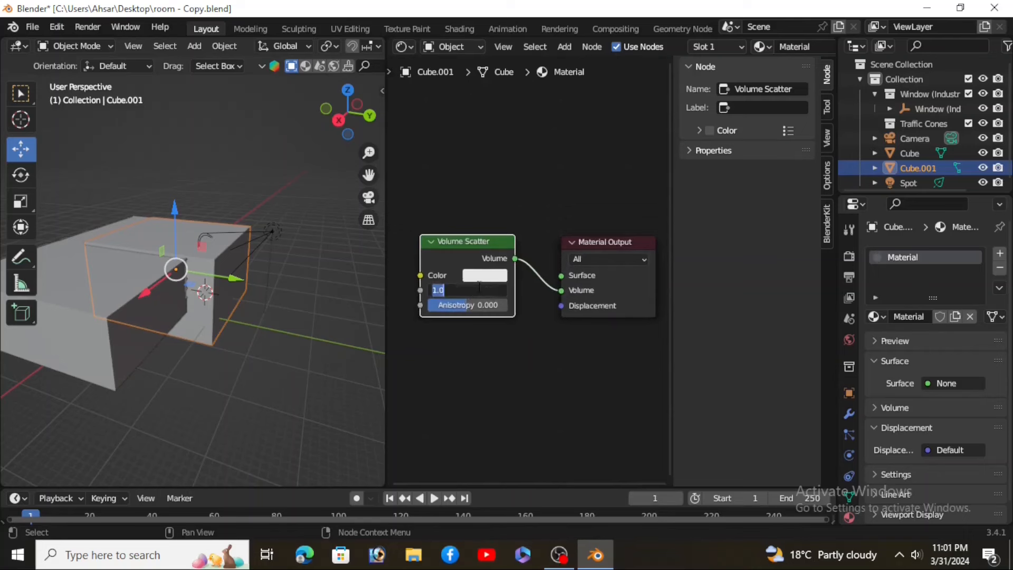
pyautogui.write('0.1')
pyautogui.press('Return')
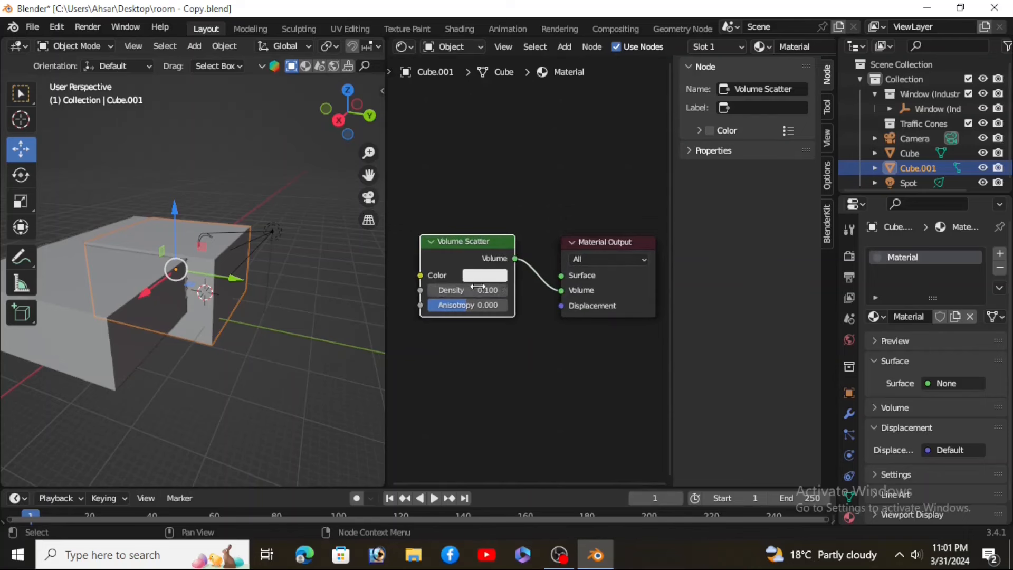
# Step: Close the Shader Editor area and preview the scene in rendered shading
pyautogui.moveTo(388, 257); pyautogui.dragTo(597, 257)
pyautogui.click(558, 47)
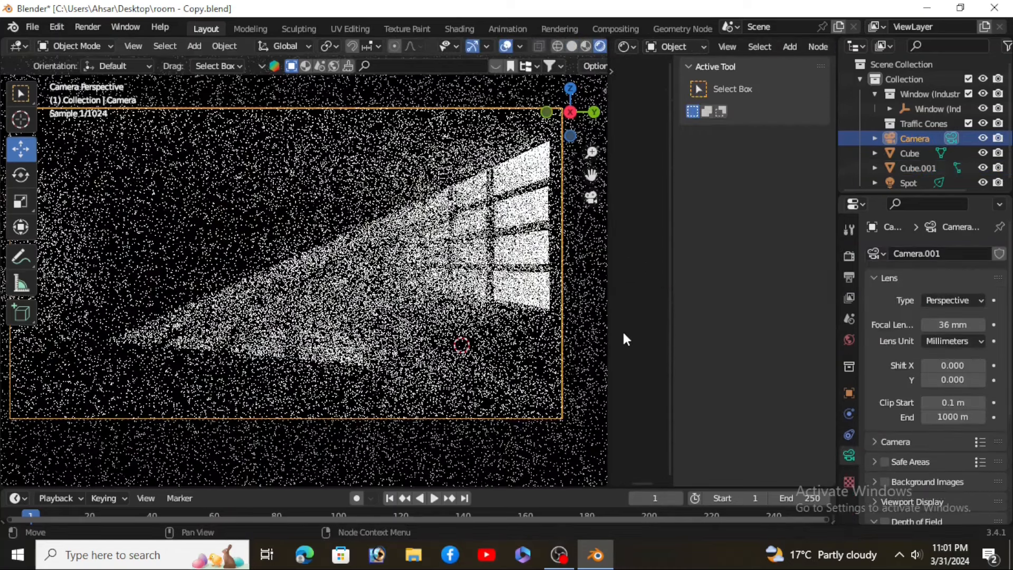
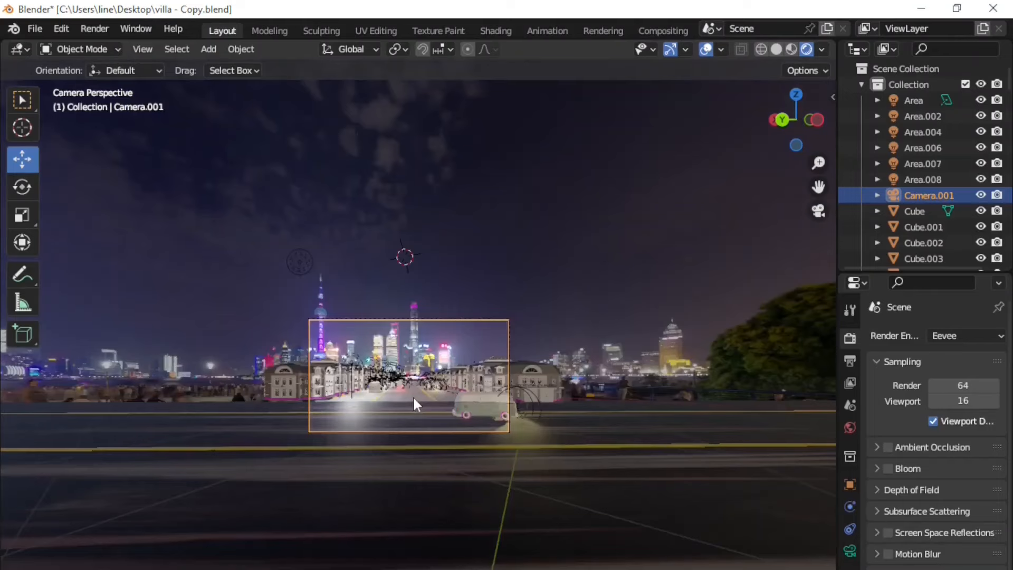
pyautogui.scroll(5, 412, 394)
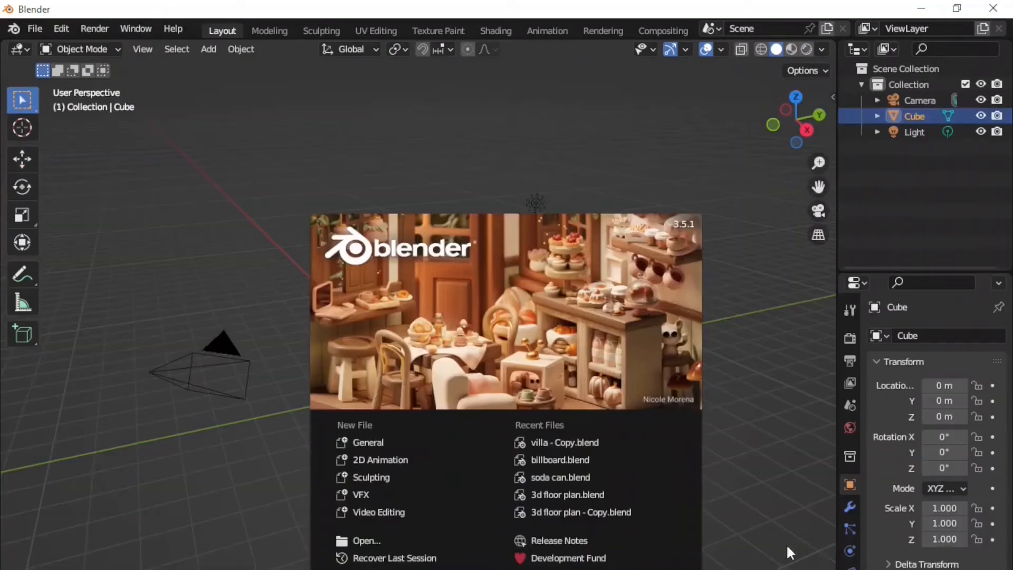
pyautogui.click(766, 494)
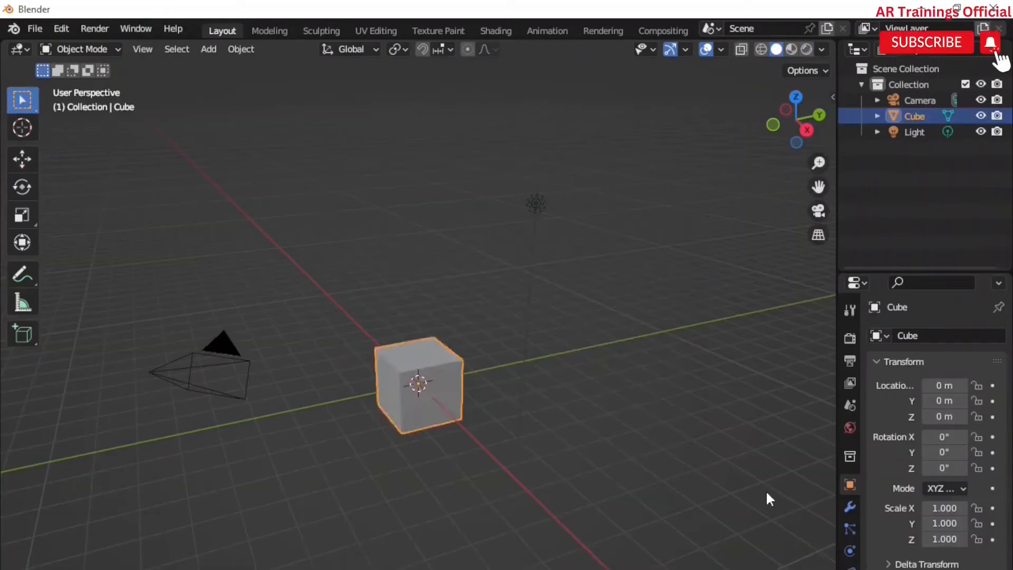
# Step: Delete the default cube and add a mesh plane at the origin
pyautogui.press('Delete')
pyautogui.moveTo(398, 407); pyautogui.dragTo(443, 461, button='middle')
pyautogui.hotkey('shift', 'a')
pyautogui.moveTo(350, 446)
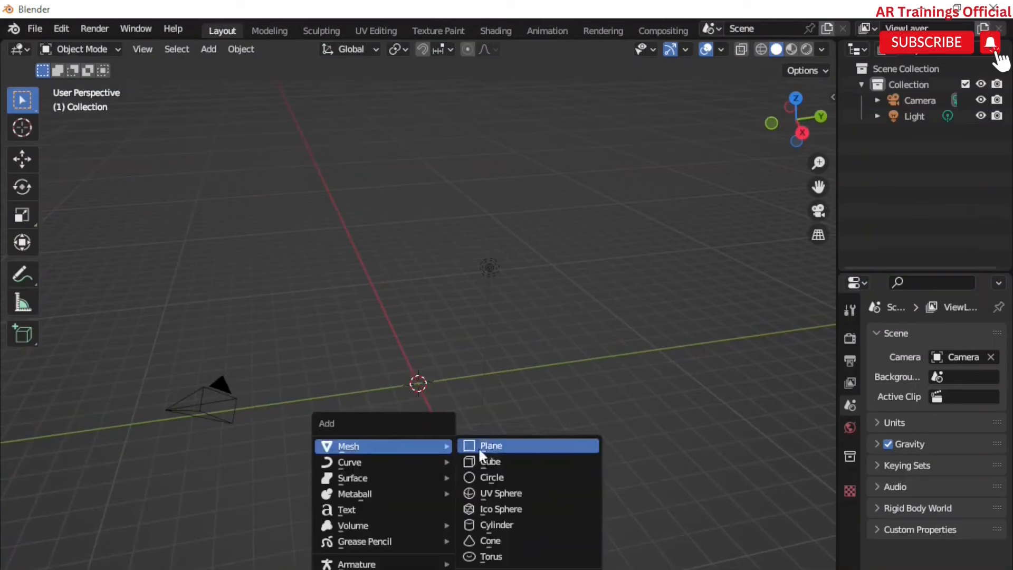
pyautogui.click(523, 446)
# Step: Stretch the plane to about 7.25 along X and about 1.15 along Y to form a road
pyautogui.moveTo(413, 405); pyautogui.dragTo(443, 470, button='middle')
pyautogui.scroll(3, 426, 409)
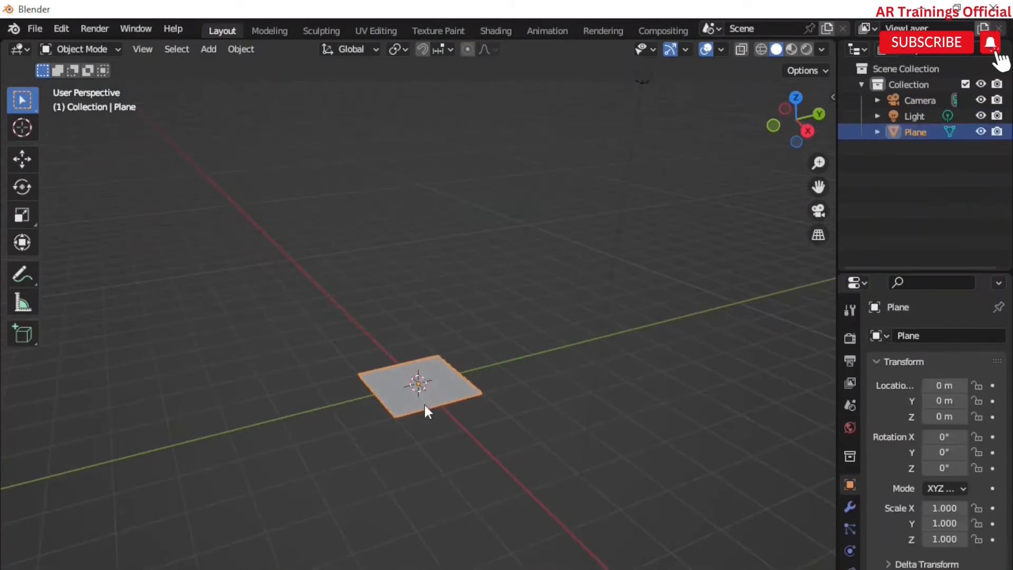
pyautogui.press('s')
pyautogui.press('x')
pyautogui.click(538, 509)
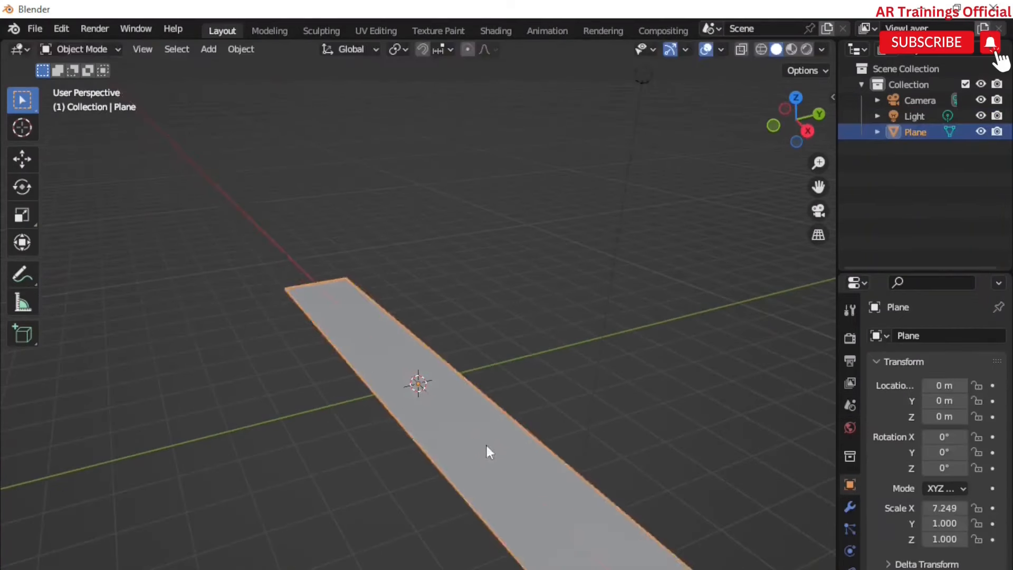
pyautogui.scroll(-4, 480, 425)
pyautogui.scroll(4, 496, 454)
pyautogui.keyDown('shift'); pyautogui.moveTo(497, 456); pyautogui.dragTo(481, 433, button='middle'); pyautogui.keyUp('shift')
pyautogui.press('s')
pyautogui.press('y')
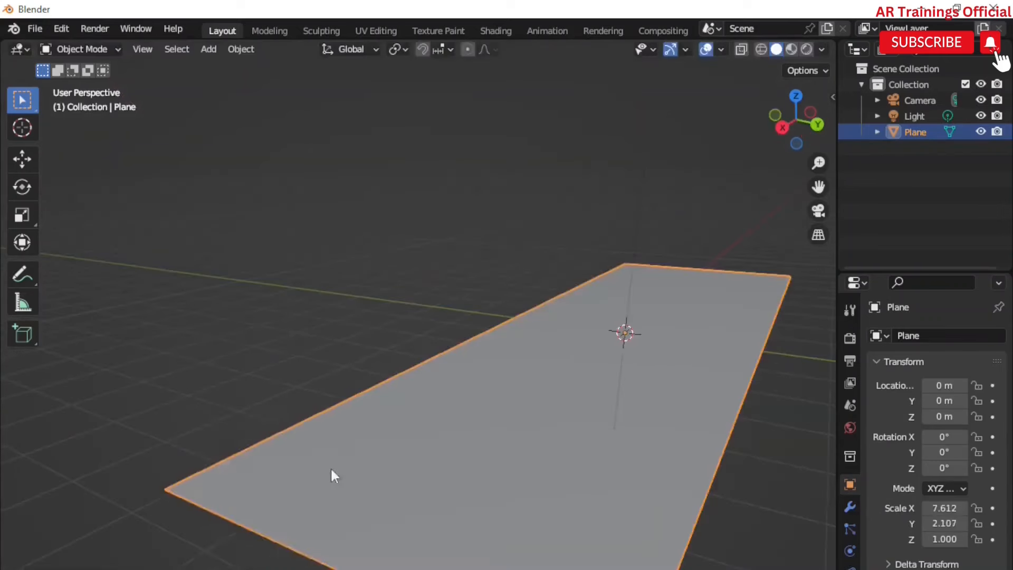
# Step: Add a cube and scale it down uniformly to about 0.32
pyautogui.hotkey('shift', 'a')
pyautogui.moveTo(330, 457)
pyautogui.click(375, 471)
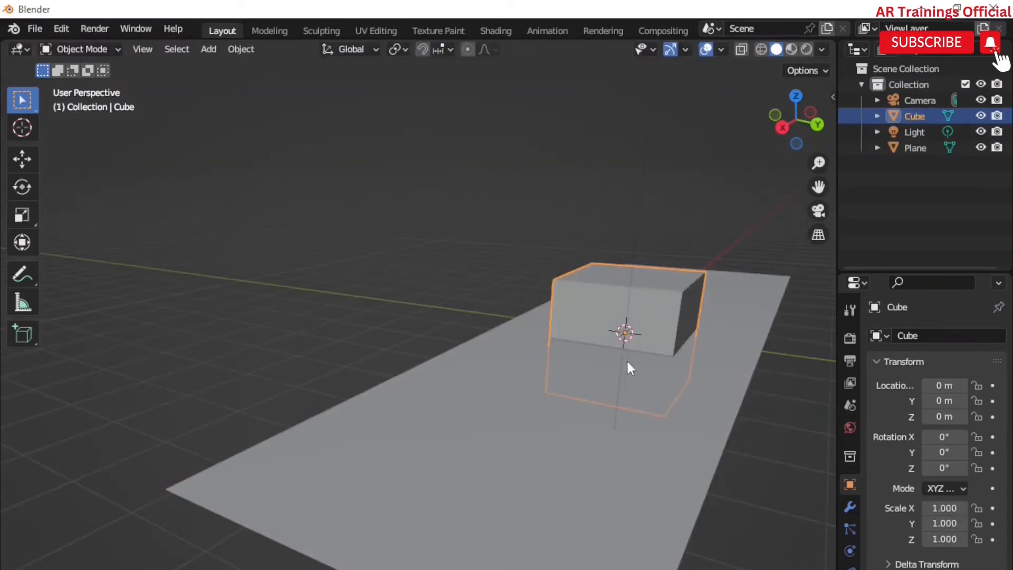
pyautogui.press('s')
pyautogui.press('Return')
# Step: Move the small cube to the road plane's edge
pyautogui.click(22, 159)
pyautogui.moveTo(604, 344); pyautogui.dragTo(288, 464)
pyautogui.scroll(2, 182, 454)
pyautogui.moveTo(395, 514); pyautogui.dragTo(398, 507, button='middle')
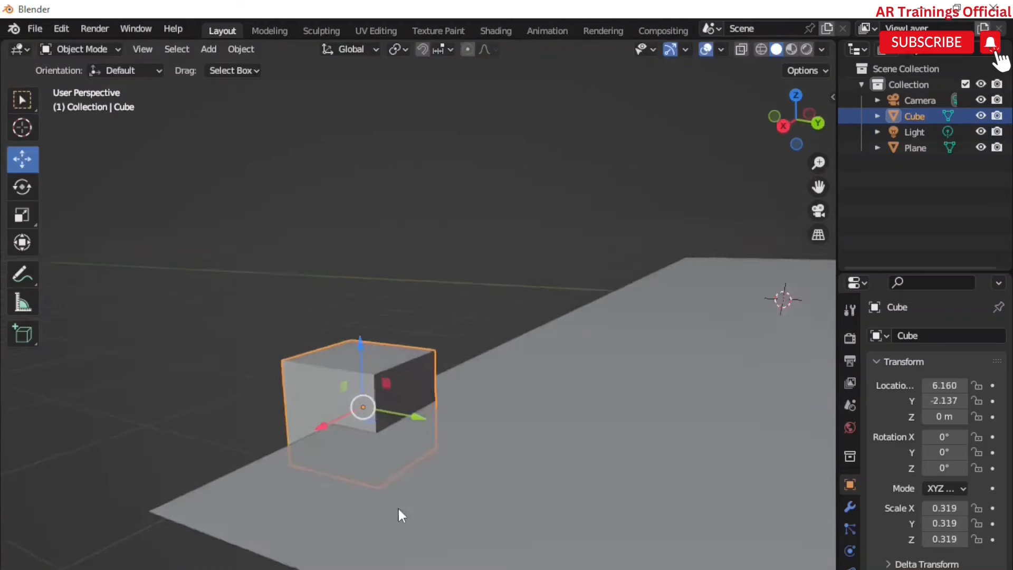
# Step: Raise the cube along Z to about 0.32 m so it sits on the plane
pyautogui.press('g')
pyautogui.press('z')
pyautogui.click(400, 455)
# Step: Scale the cube along Z, Y and X into a small thin curb block
pyautogui.press('s')
pyautogui.press('z')
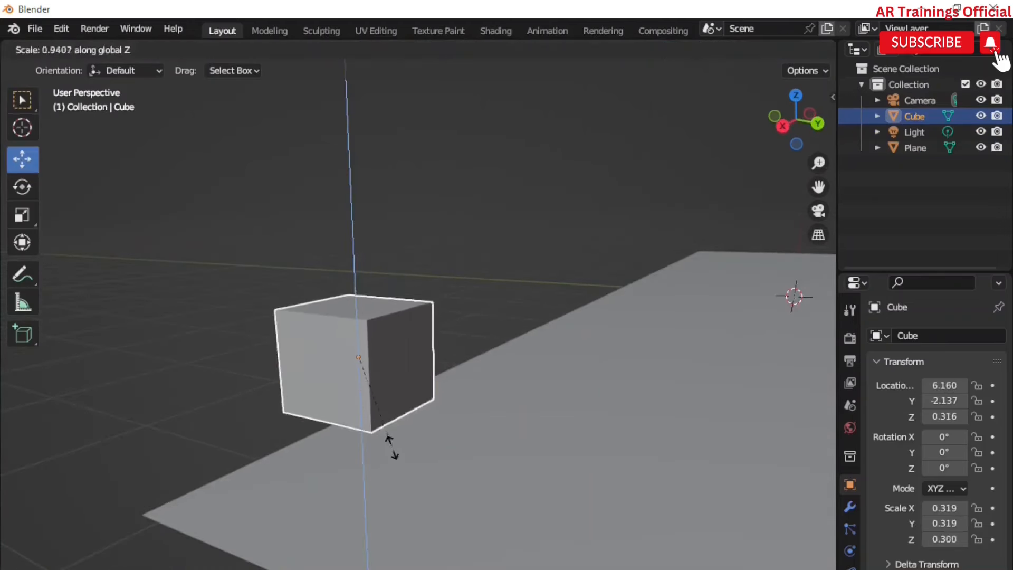
pyautogui.press('x')
pyautogui.press('s')
pyautogui.press('y')
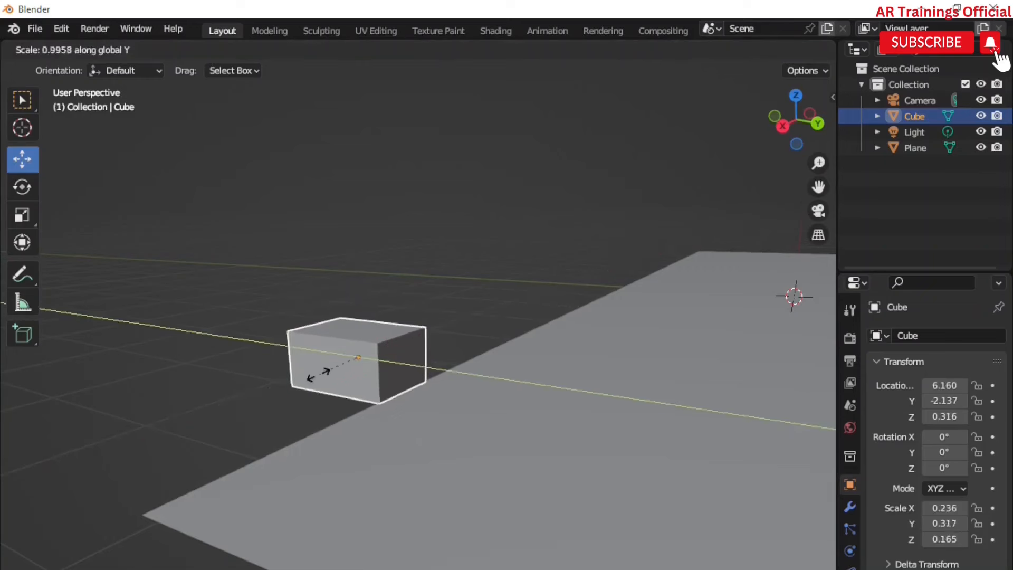
pyautogui.click(351, 365)
pyautogui.scroll(2, 363, 384)
pyautogui.scroll(-1, 363, 385)
pyautogui.moveTo(364, 385); pyautogui.dragTo(381, 391, button='middle')
pyautogui.press('s')
pyautogui.press('x')
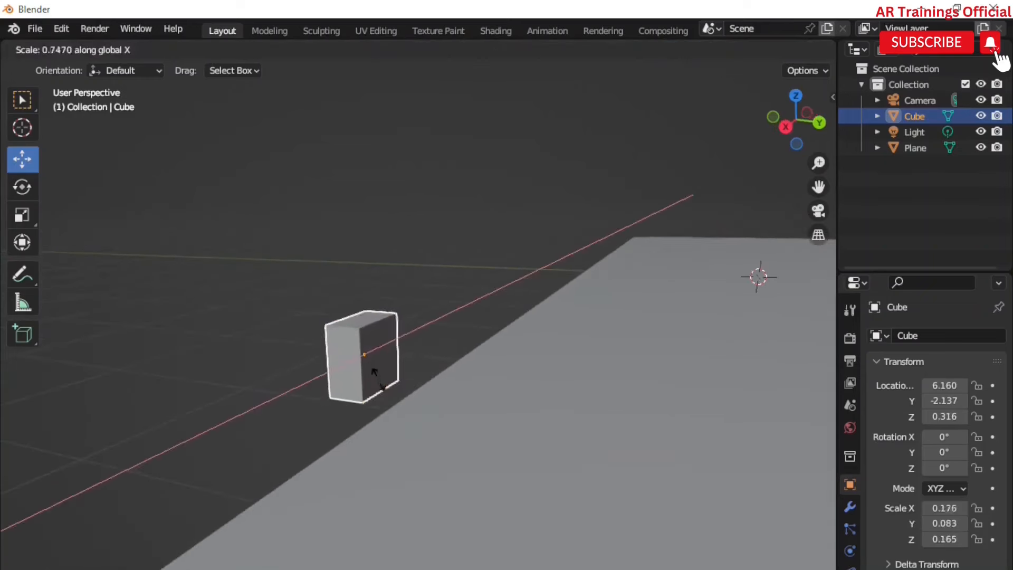
# Step: Duplicate the curb blocks repeatedly along X to build a row along the road's edge
pyautogui.hotkey('shift', 'd')
pyautogui.press('x')
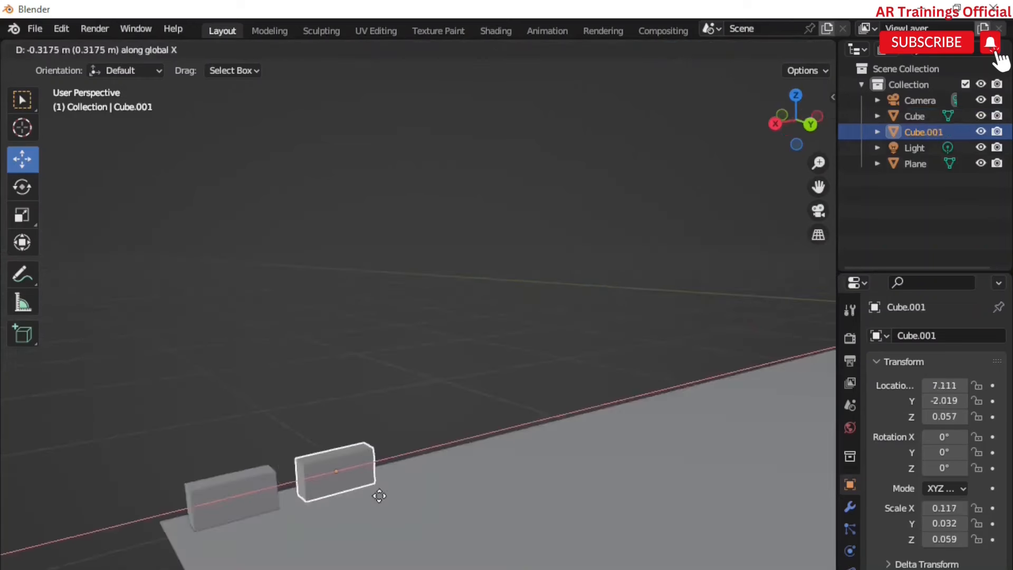
pyautogui.click(378, 496)
pyautogui.moveTo(378, 496); pyautogui.dragTo(346, 495, button='middle')
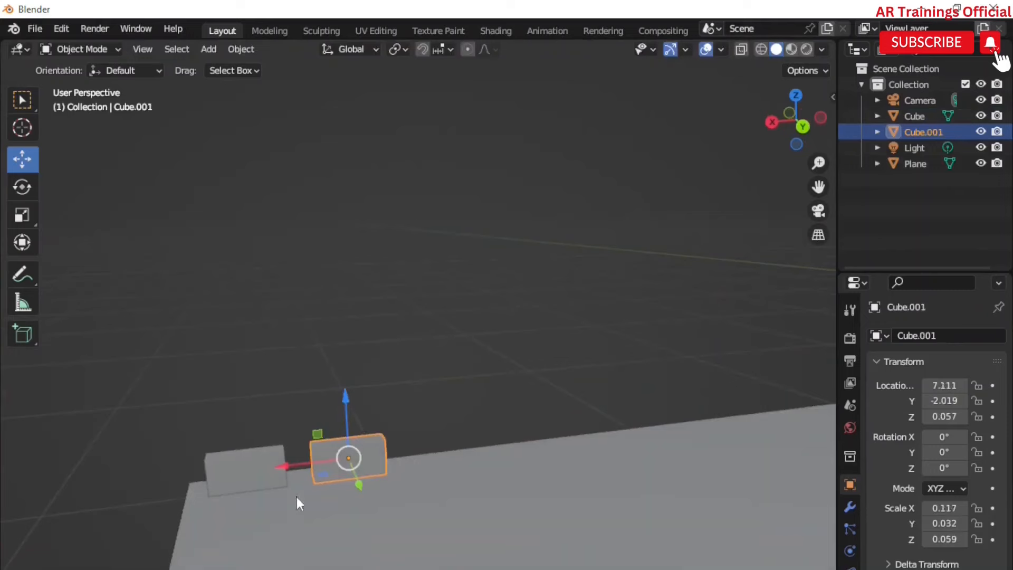
pyautogui.keyDown('shift'); pyautogui.click(276, 475); pyautogui.keyUp('shift')
pyautogui.hotkey('shift', 'd')
pyautogui.press('x')
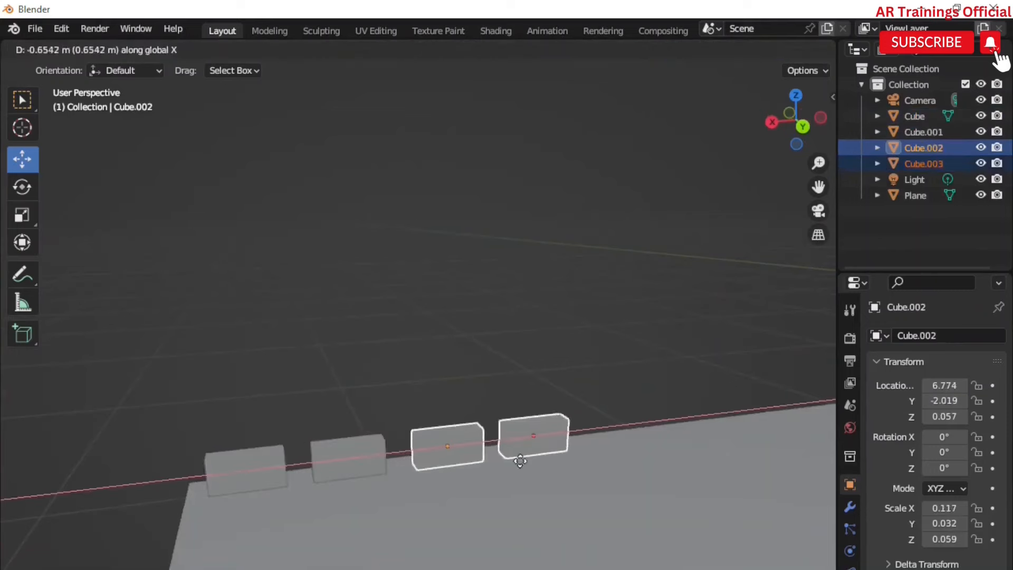
pyautogui.click(514, 460)
pyautogui.hotkey('shift', 'd')
pyautogui.press('x')
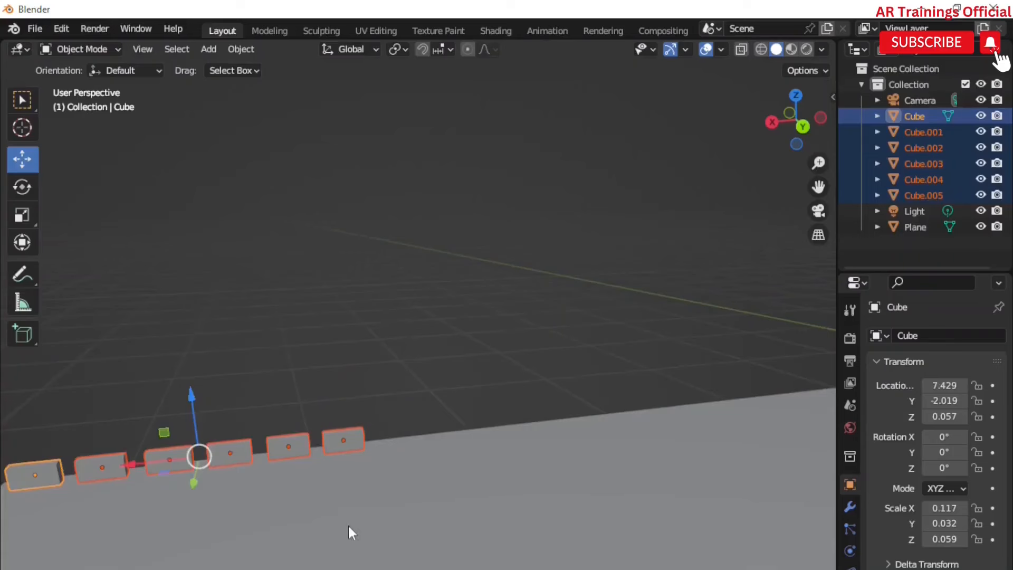
pyautogui.moveTo(348, 524); pyautogui.dragTo(376, 491, button='middle')
pyautogui.hotkey('shift', 'd')
pyautogui.press('x')
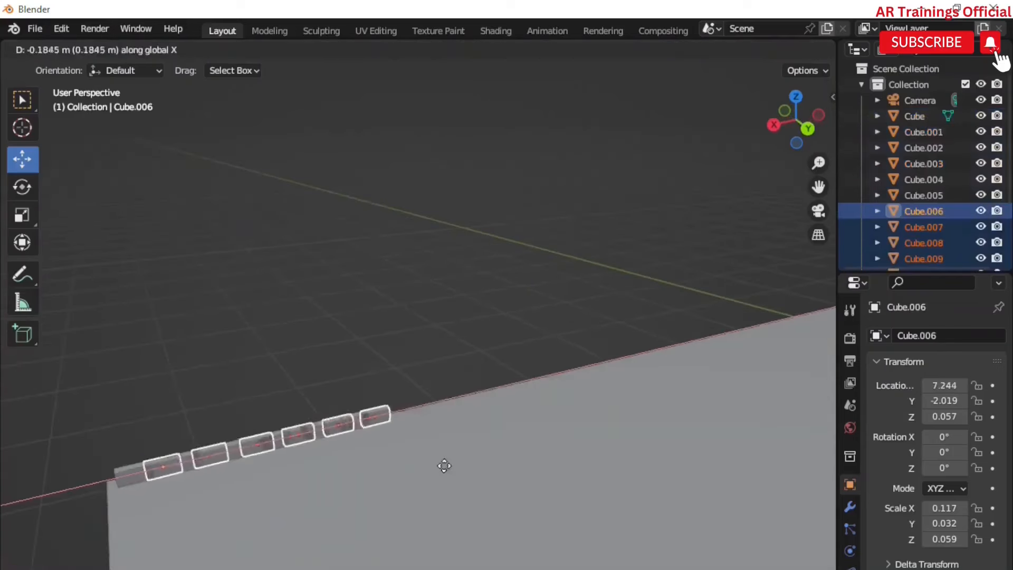
pyautogui.click(602, 411)
# Step: Select all the curb blocks in the edge row
pyautogui.keyDown('shift'); pyautogui.moveTo(653, 499); pyautogui.dragTo(554, 530, button='middle'); pyautogui.keyUp('shift')
pyautogui.moveTo(295, 490); pyautogui.dragTo(385, 527, button='middle')
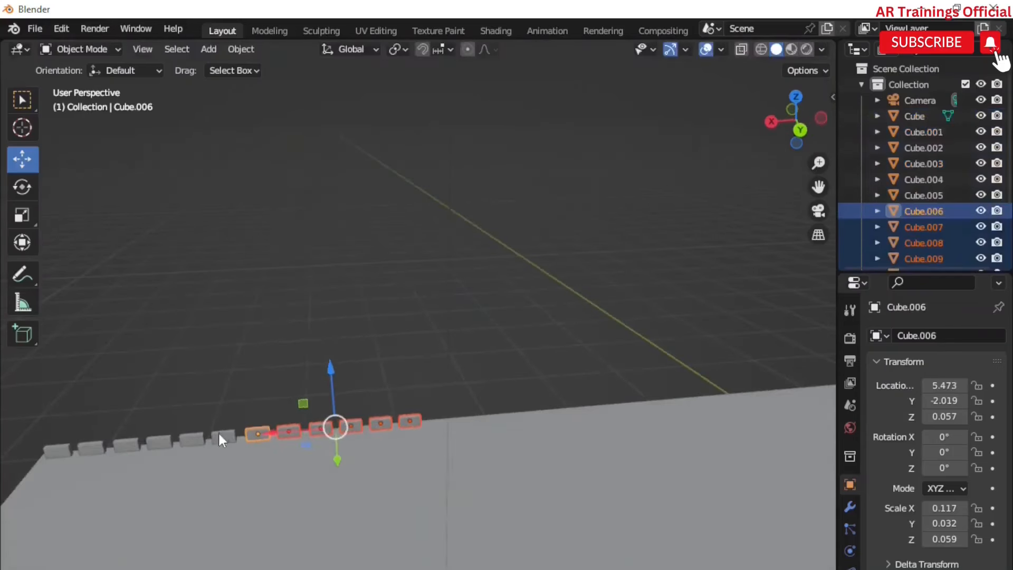
pyautogui.keyDown('shift'); pyautogui.click(223, 438); pyautogui.keyUp('shift')
pyautogui.keyDown('shift'); pyautogui.click(191, 440); pyautogui.keyUp('shift')
pyautogui.keyDown('shift'); pyautogui.click(158, 442); pyautogui.keyUp('shift')
pyautogui.keyDown('shift'); pyautogui.click(126, 444); pyautogui.keyUp('shift')
pyautogui.keyDown('shift'); pyautogui.click(90, 447); pyautogui.keyUp('shift')
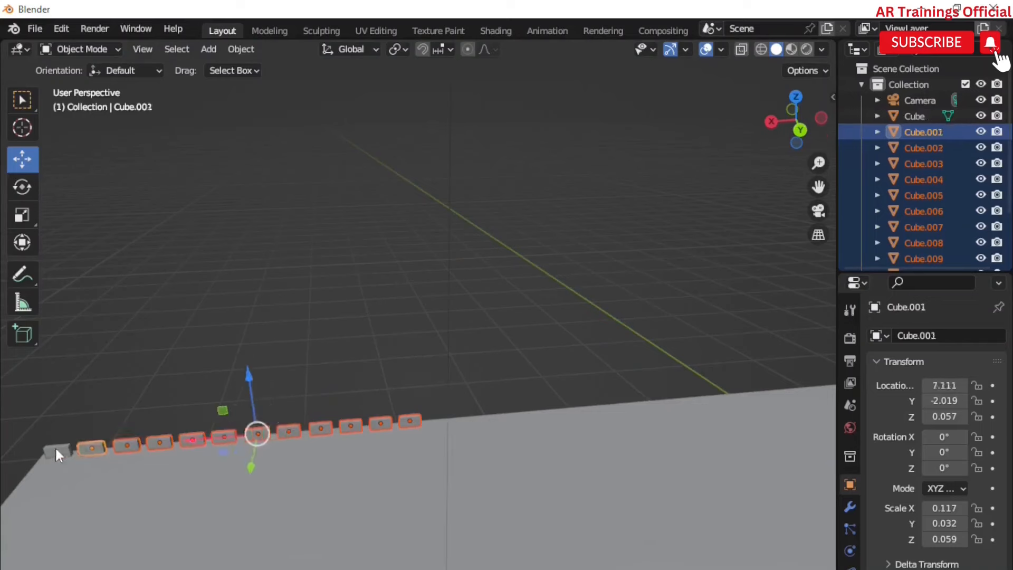
pyautogui.keyDown('shift'); pyautogui.click(56, 450); pyautogui.keyUp('shift')
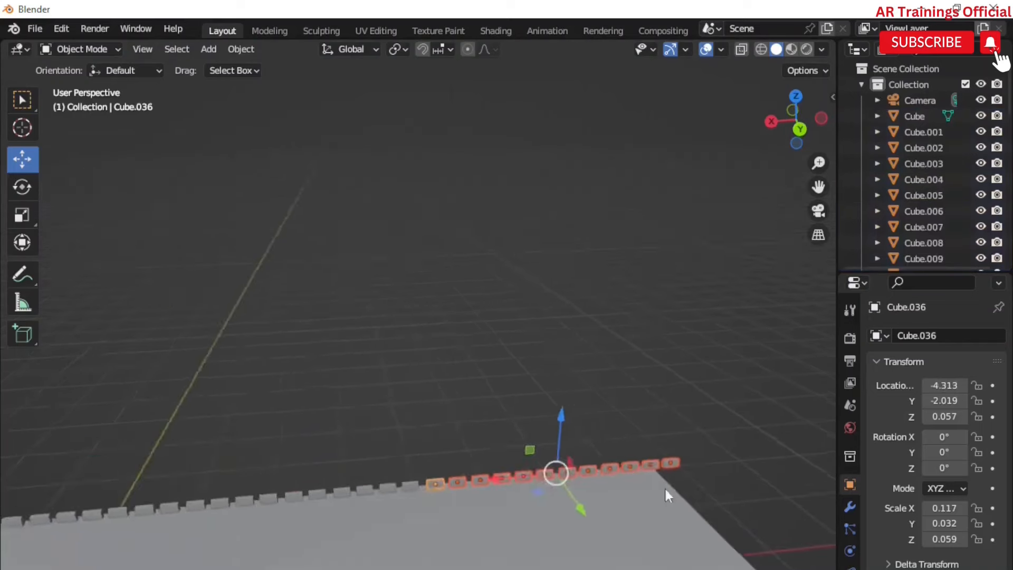
# Step: Select the central slab and scale it narrower along Y
pyautogui.click(685, 487)
pyautogui.moveTo(682, 489); pyautogui.dragTo(425, 545, button='middle')
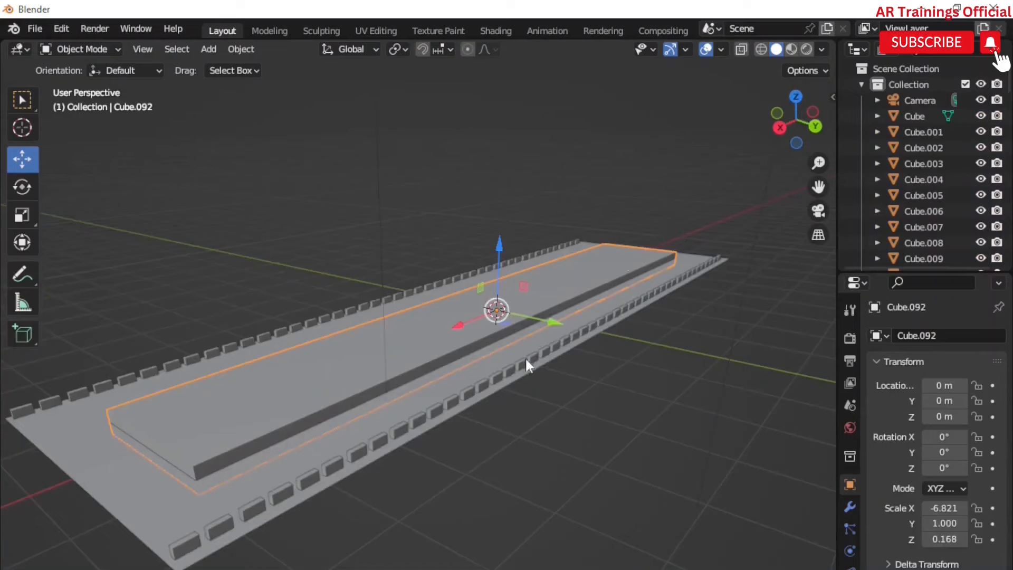
pyautogui.press('s')
pyautogui.press('y')
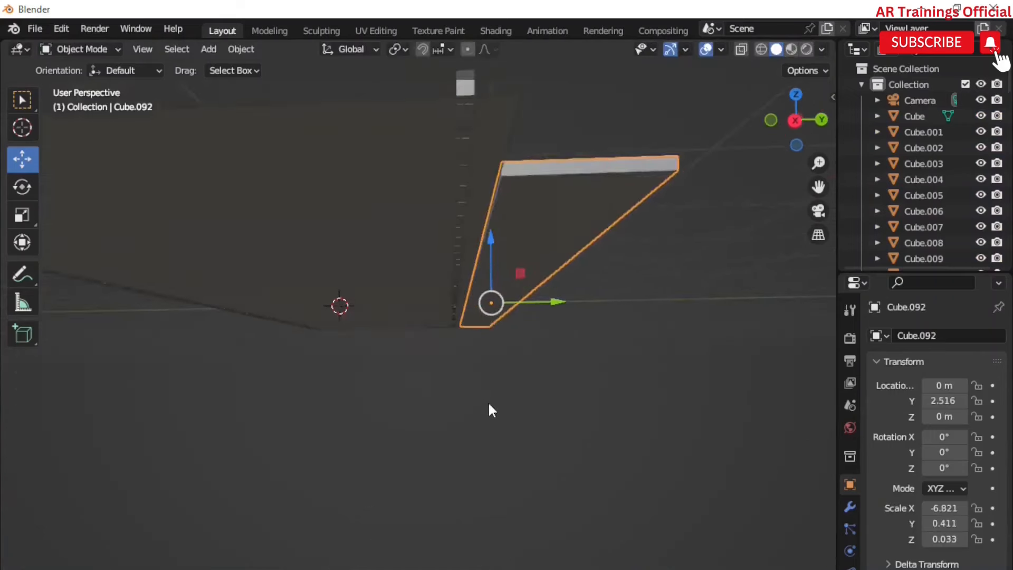
pyautogui.moveTo(489, 409); pyautogui.dragTo(480, 420, button='middle')
pyautogui.moveTo(489, 277); pyautogui.dragTo(490, 283)
pyautogui.moveTo(525, 313)
pyautogui.mouseDown()
pyautogui.moveTo(508, 317)
pyautogui.moveTo(517, 321)
pyautogui.mouseUp()
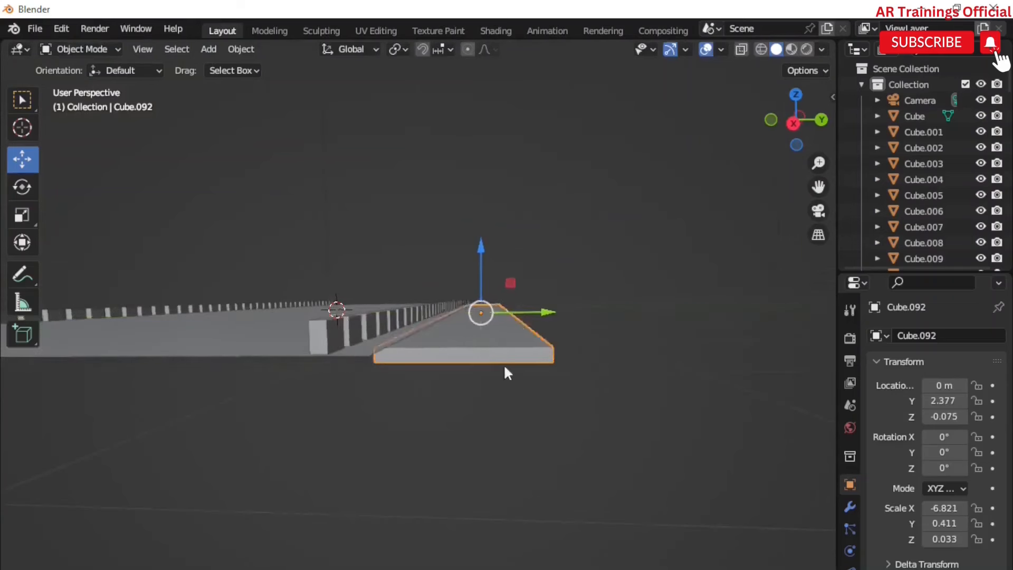
# Step: Move the slab to the road's side edge as a sidewalk and stretch it slightly along X
pyautogui.moveTo(505, 367); pyautogui.dragTo(505, 379, button='middle')
pyautogui.moveTo(482, 287); pyautogui.dragTo(482, 280)
pyautogui.moveTo(524, 311); pyautogui.dragTo(530, 312)
pyautogui.moveTo(530, 311); pyautogui.dragTo(470, 491, button='middle')
pyautogui.keyDown('shift'); pyautogui.moveTo(470, 491); pyautogui.dragTo(596, 518, button='middle'); pyautogui.keyUp('shift')
pyautogui.moveTo(586, 467); pyautogui.dragTo(529, 468)
pyautogui.moveTo(455, 469); pyautogui.dragTo(486, 536, button='middle')
pyautogui.press('s')
pyautogui.press('x')
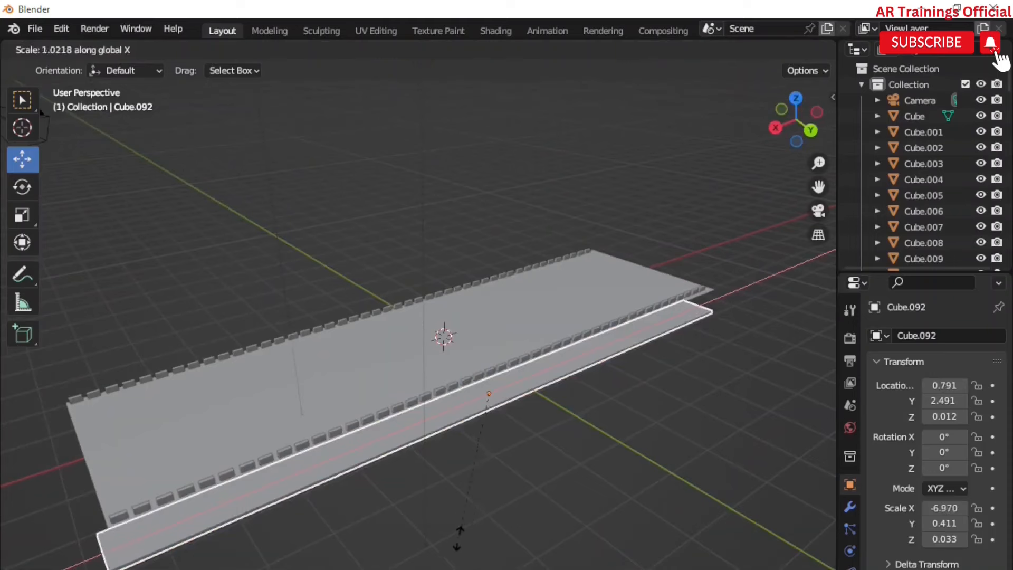
pyautogui.click(448, 542)
# Step: Import the FBX file dom klassik.FBX from the Downloads villa folder
pyautogui.moveTo(443, 416); pyautogui.dragTo(477, 404)
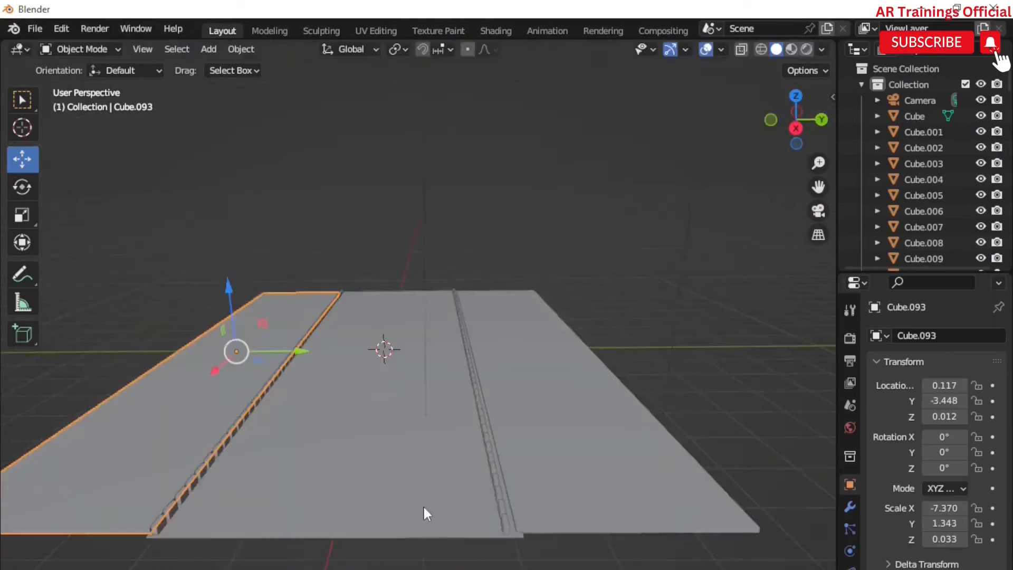
pyautogui.scroll(1, 393, 488)
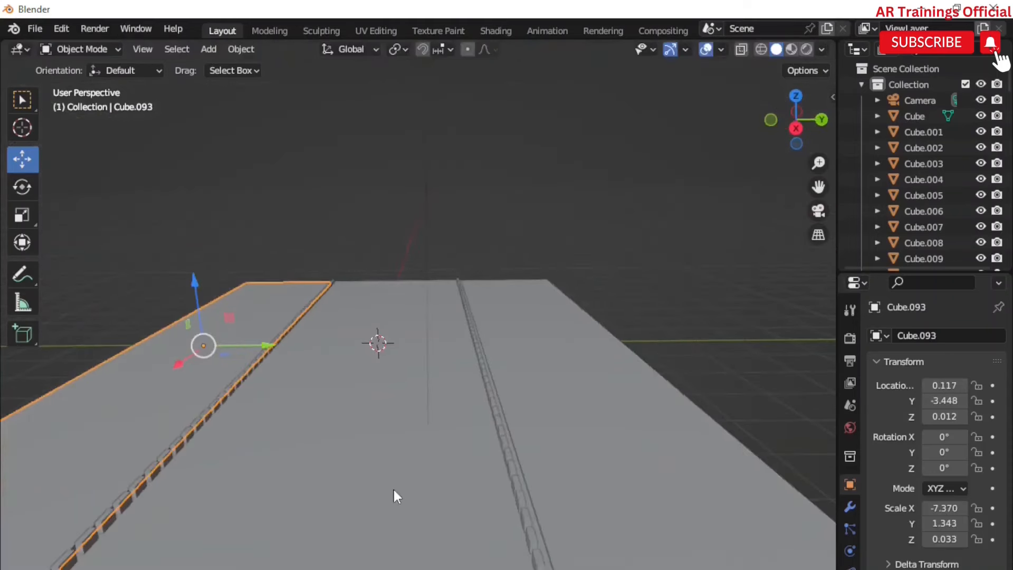
pyautogui.scroll(-1, 394, 488)
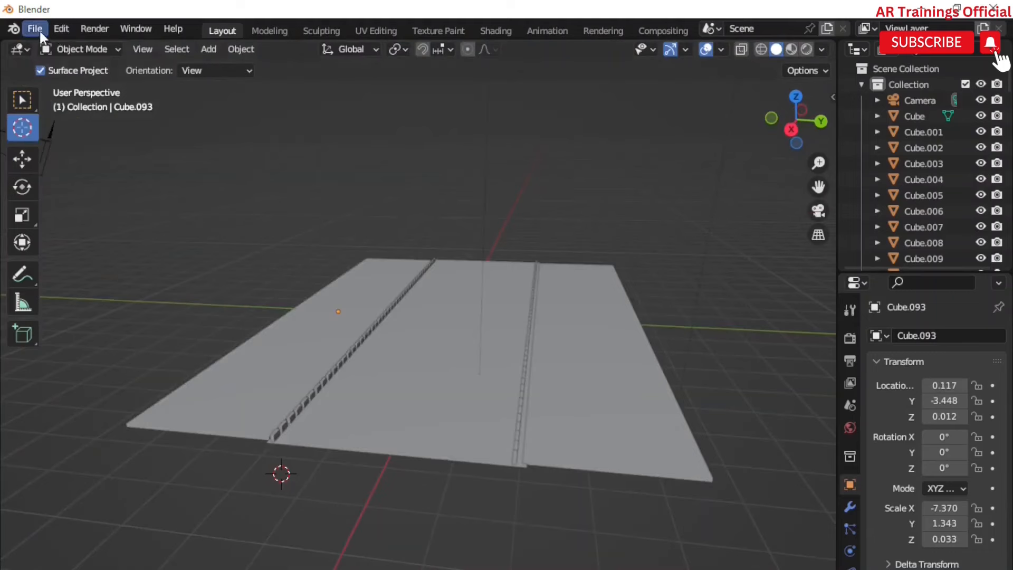
pyautogui.click(35, 29)
pyautogui.moveTo(110, 240)
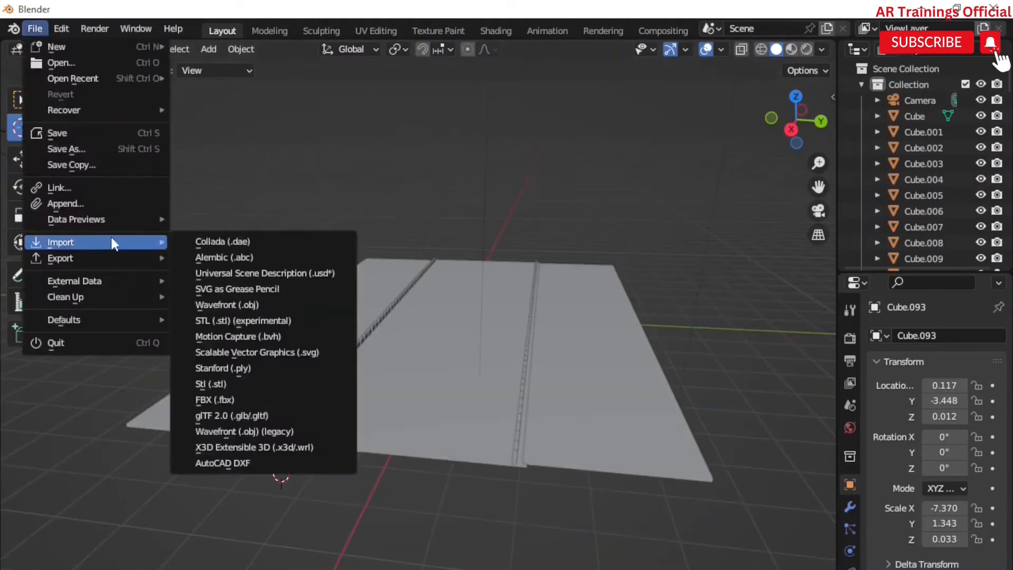
pyautogui.click(250, 401)
pyautogui.click(204, 378)
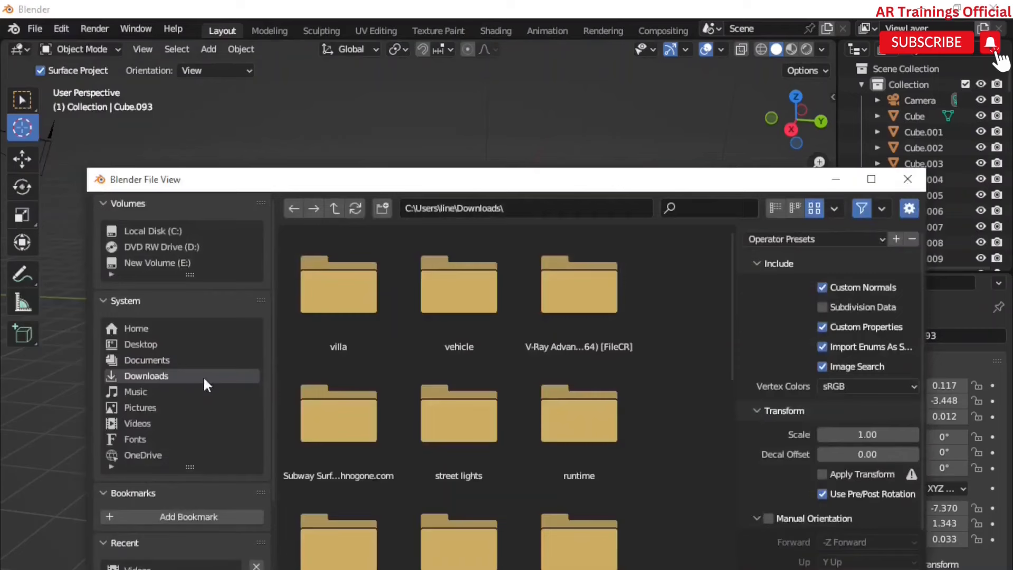
pyautogui.doubleClick(350, 316)
pyautogui.click(359, 318)
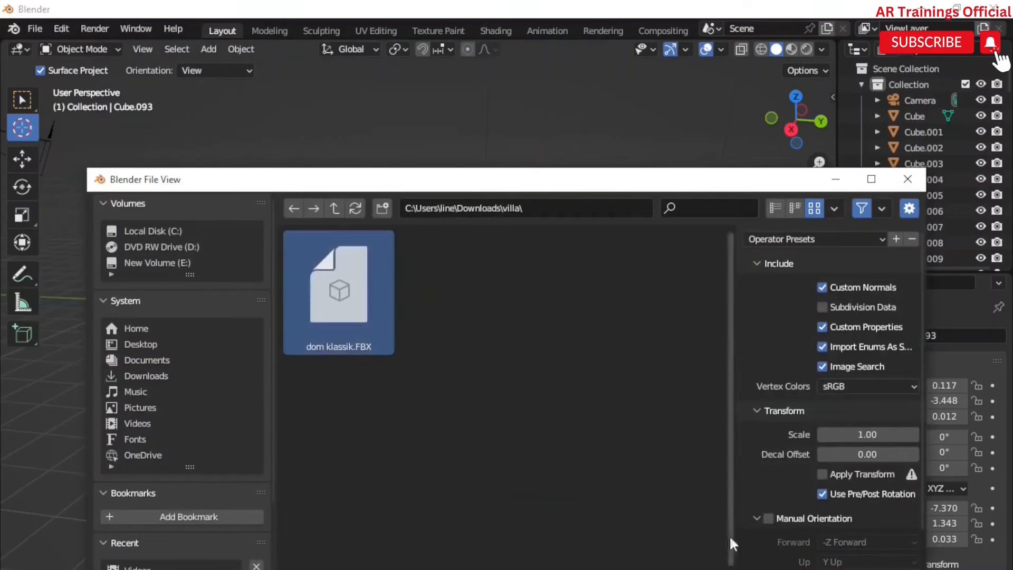
pyautogui.click(745, 568)
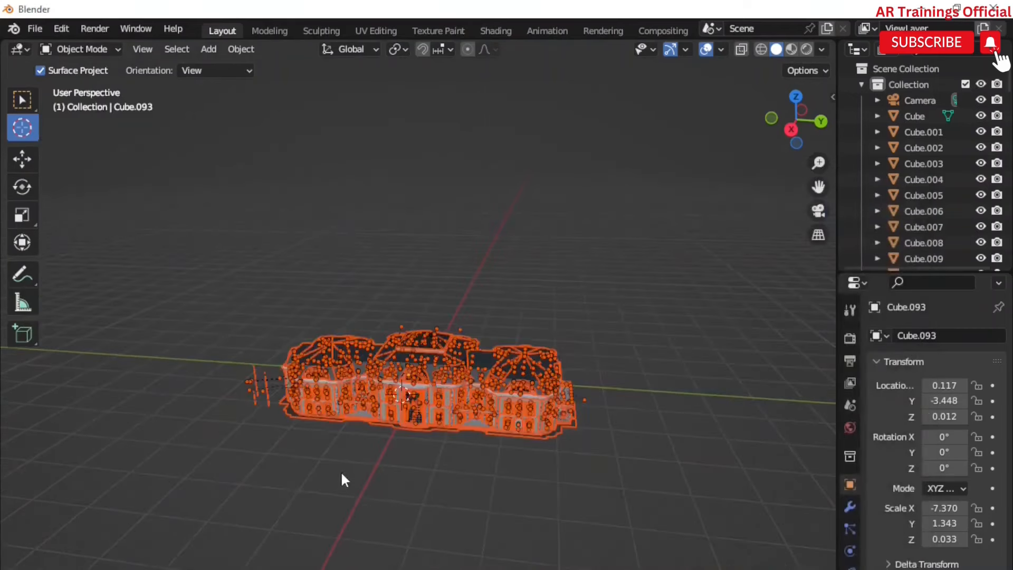
# Step: Scale the imported house down uniformly to about 0.67
pyautogui.press('s')
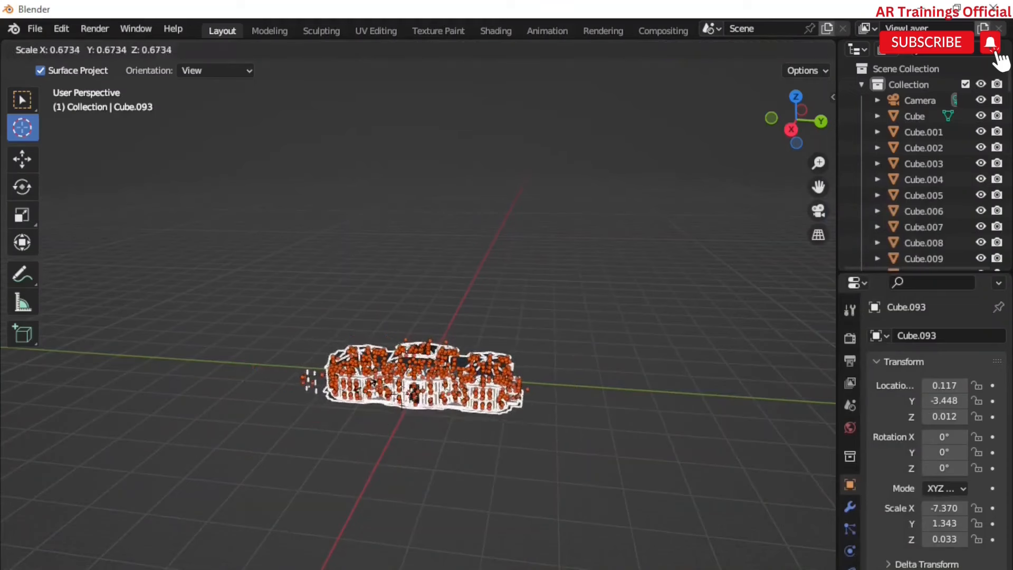
pyautogui.click(409, 373)
pyautogui.scroll(8, 411, 381)
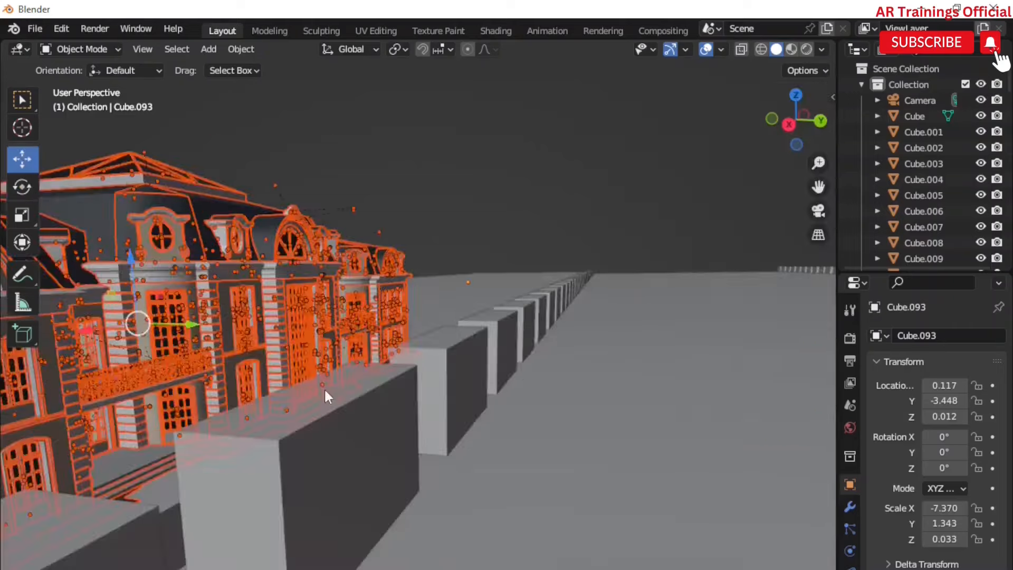
pyautogui.scroll(5, 343, 387)
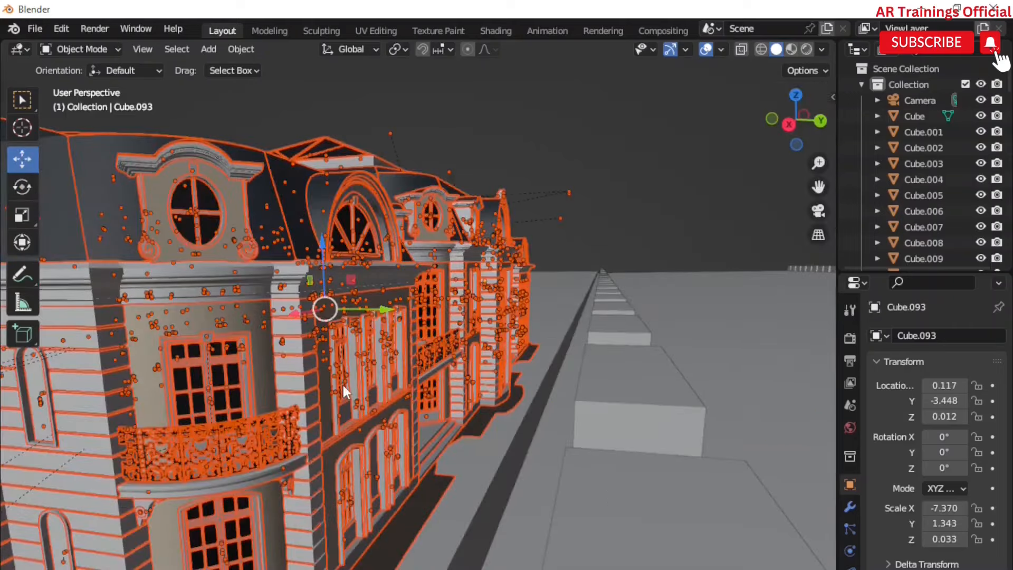
pyautogui.scroll(-5, 343, 385)
pyautogui.moveTo(431, 436); pyautogui.dragTo(273, 522, button='middle')
pyautogui.scroll(-2, 385, 430)
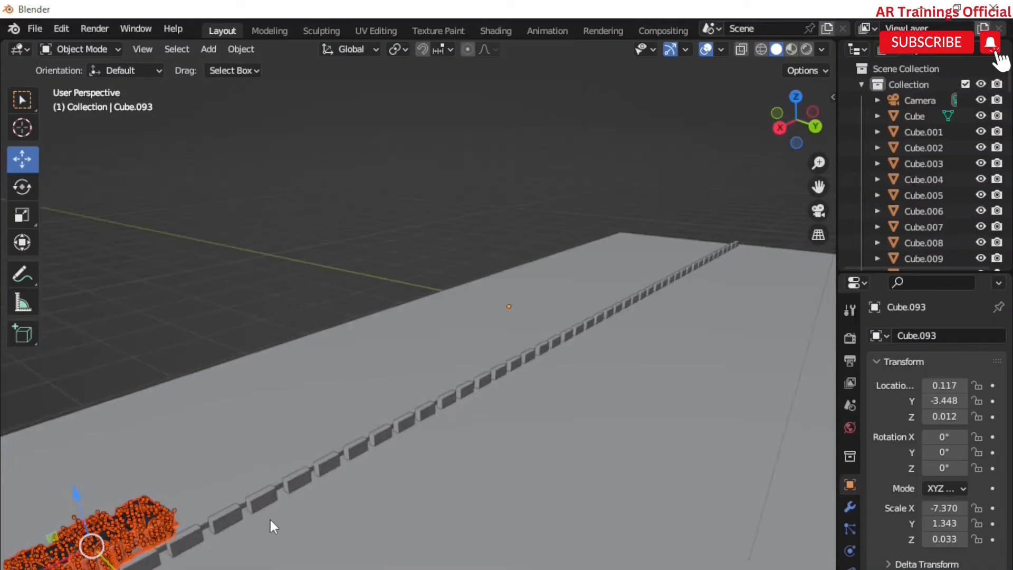
# Step: Move villa copies along X so they line up side by side on the sidewalk
pyautogui.press('g')
pyautogui.press('x')
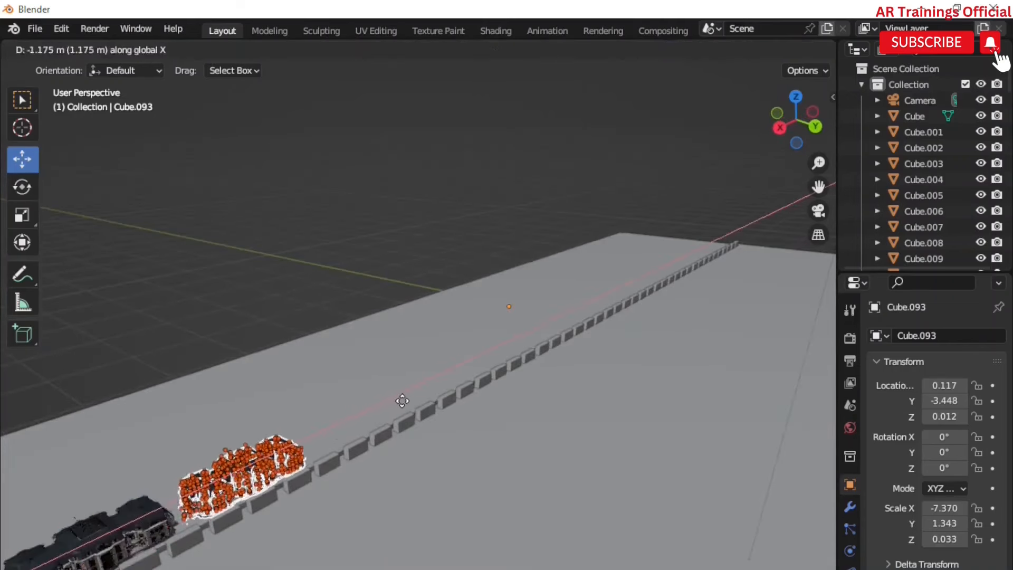
pyautogui.click(398, 407)
pyautogui.moveTo(388, 538); pyautogui.dragTo(403, 528, button='middle')
pyautogui.scroll(-6, 394, 520)
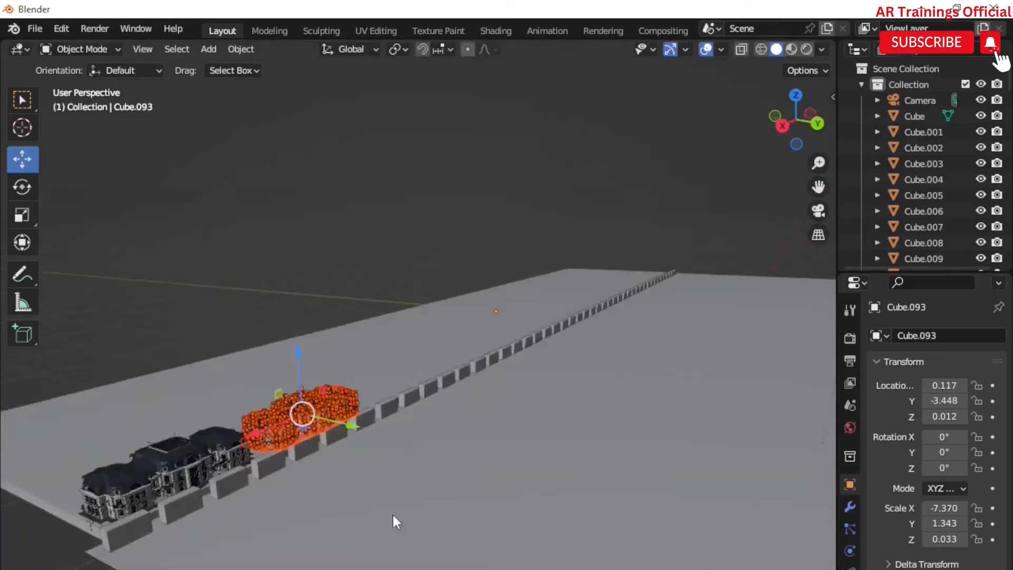
pyautogui.scroll(6, 323, 458)
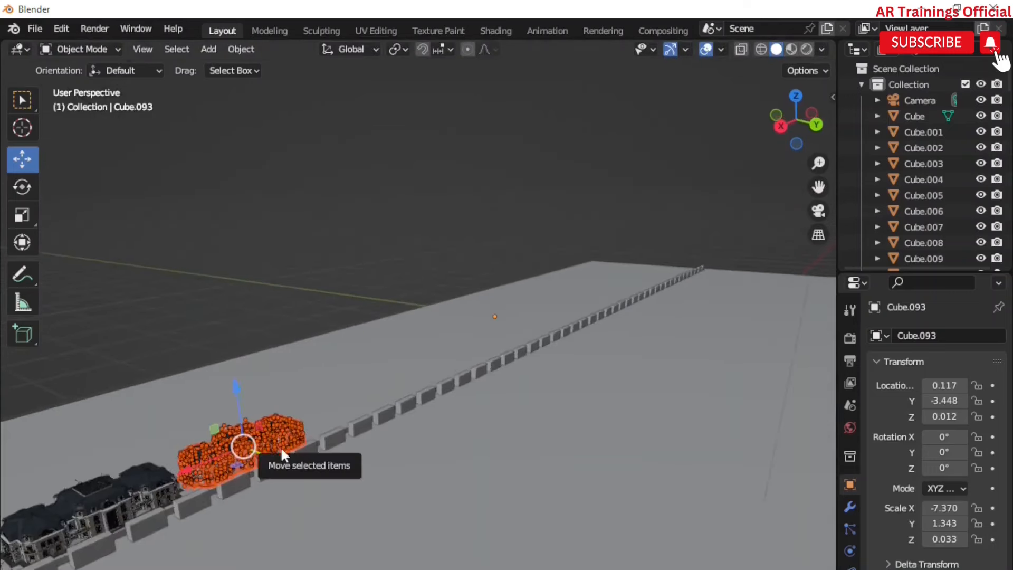
pyautogui.press('g')
pyautogui.press('x')
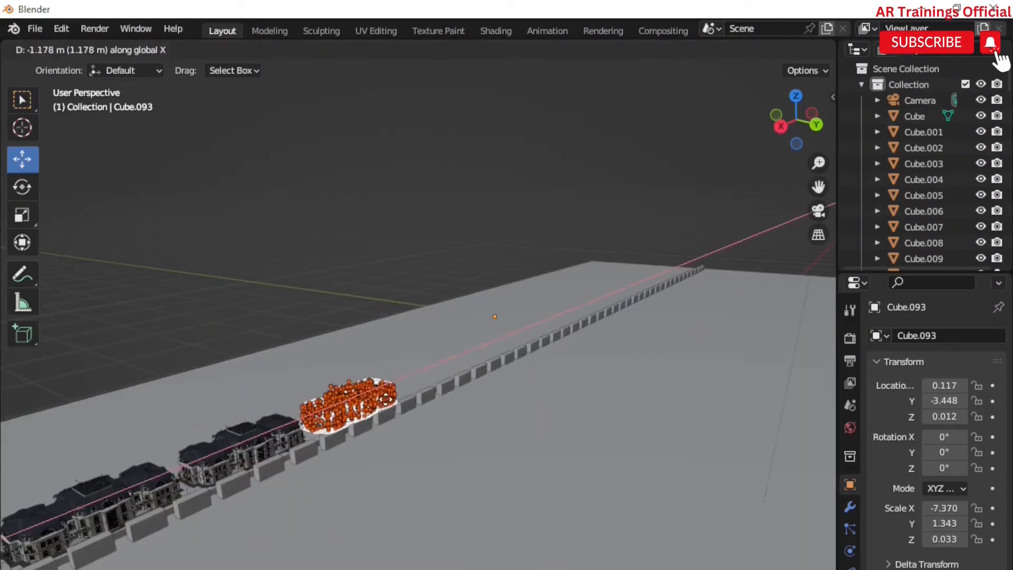
pyautogui.click(387, 406)
# Step: Continue sliding further villa copies along X toward the far end of the road
pyautogui.press('g')
pyautogui.press('x')
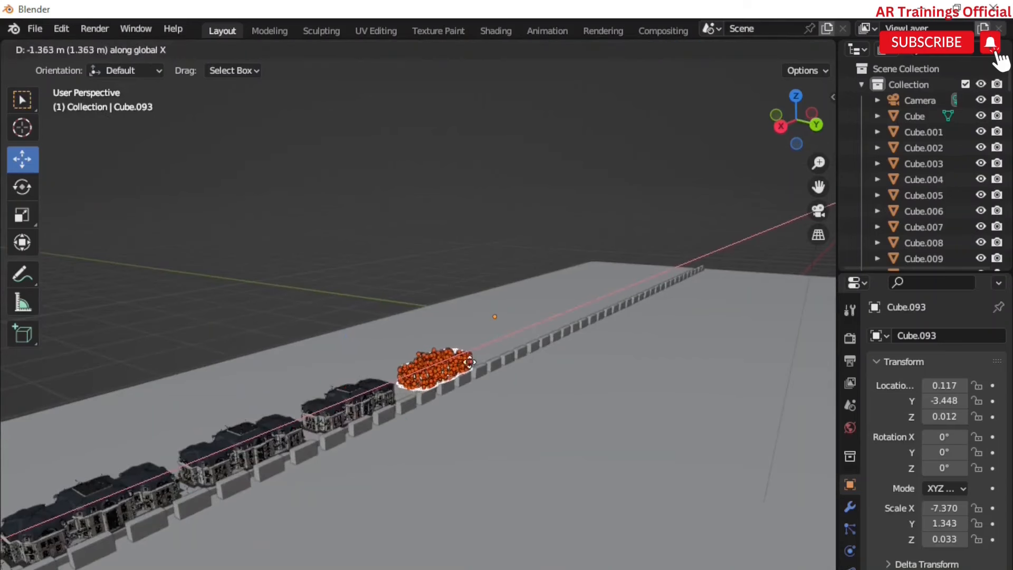
pyautogui.click(469, 369)
pyautogui.press('g')
pyautogui.press('x')
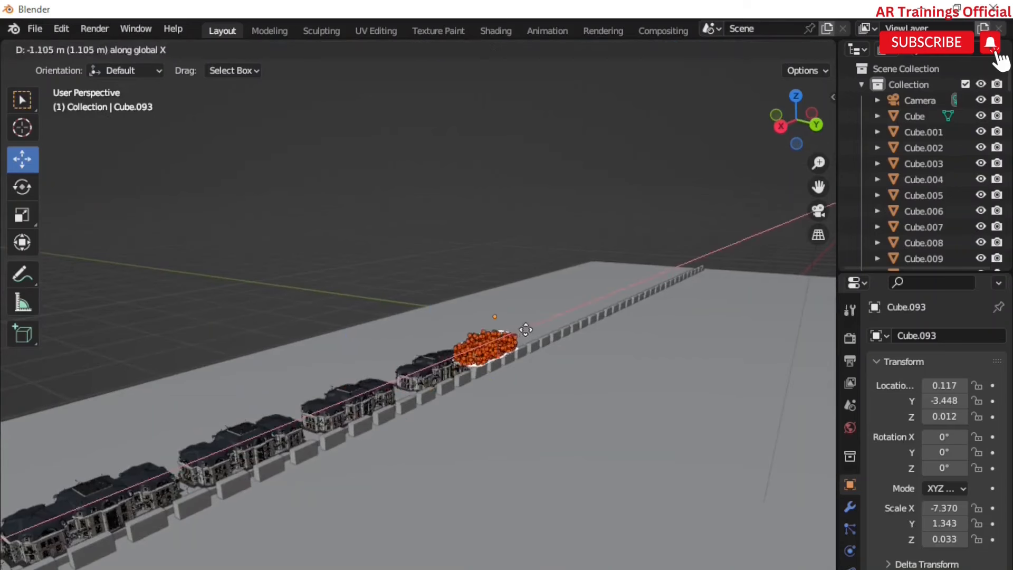
pyautogui.click(514, 341)
pyautogui.scroll(1, 503, 345)
pyautogui.moveTo(502, 345); pyautogui.dragTo(507, 410, button='middle')
pyautogui.press('g')
pyautogui.press('x')
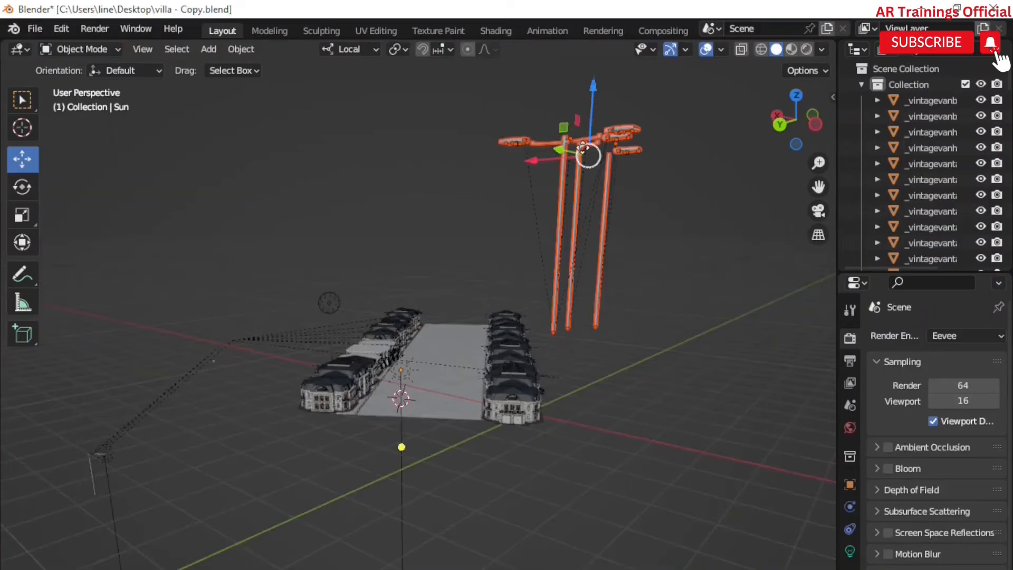
# Step: Try repositioning the sun light, undoing the stray move
pyautogui.moveTo(593, 89); pyautogui.dragTo(593, 202)
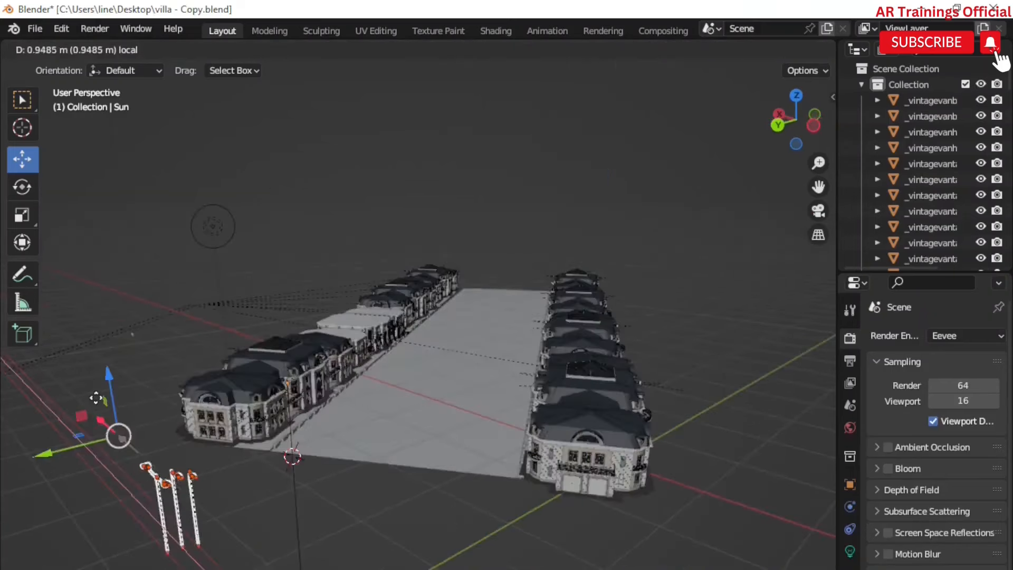
pyautogui.moveTo(96, 398); pyautogui.dragTo(91, 392)
pyautogui.hotkey('ctrl', 'z')
pyautogui.press('g')
pyautogui.press('z')
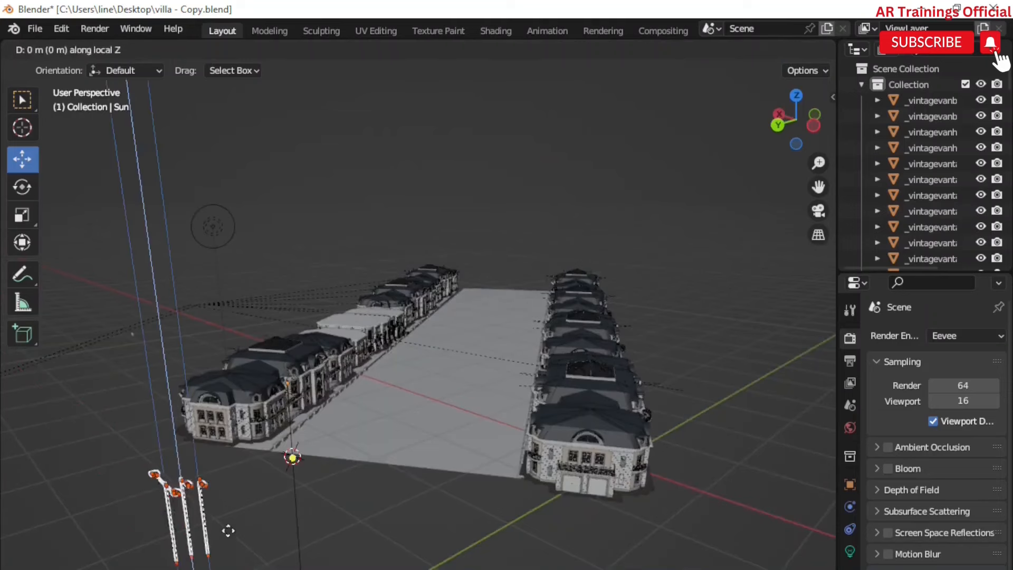
pyautogui.click(268, 549)
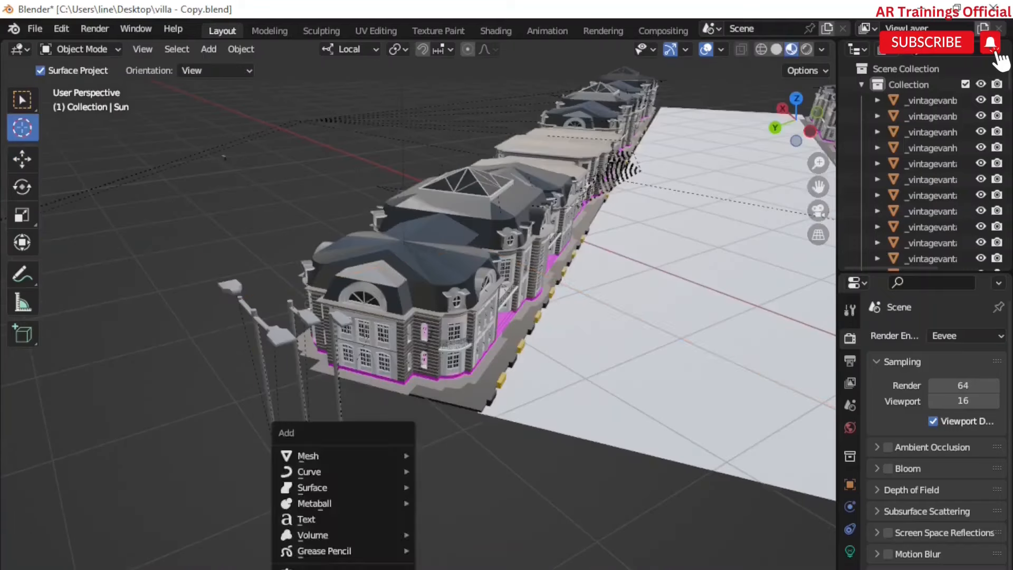
# Step: Scale the area light to about 0.14 and move it along X, Y and Z beside the first street lamp
pyautogui.press('s')
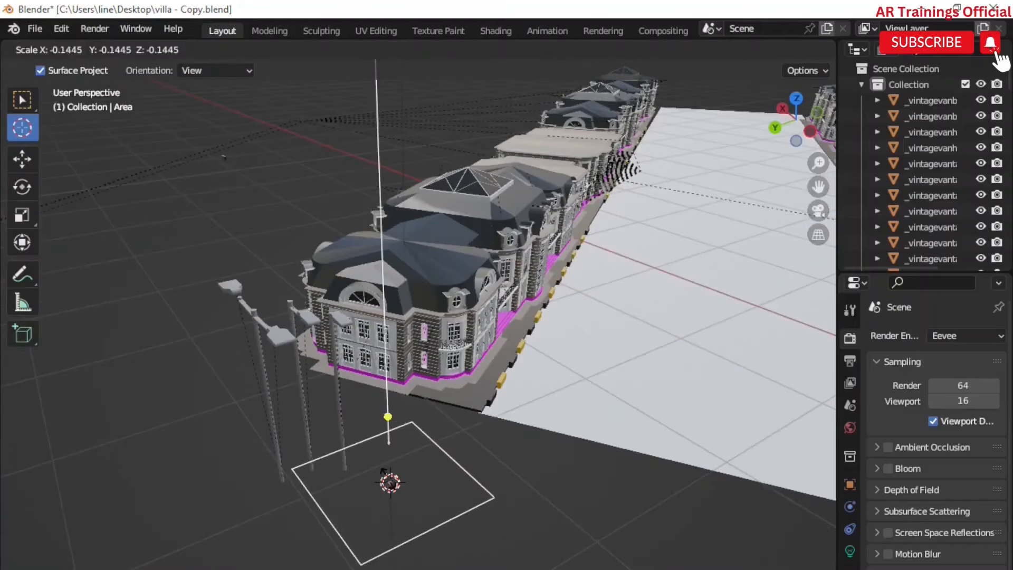
pyautogui.click(391, 482)
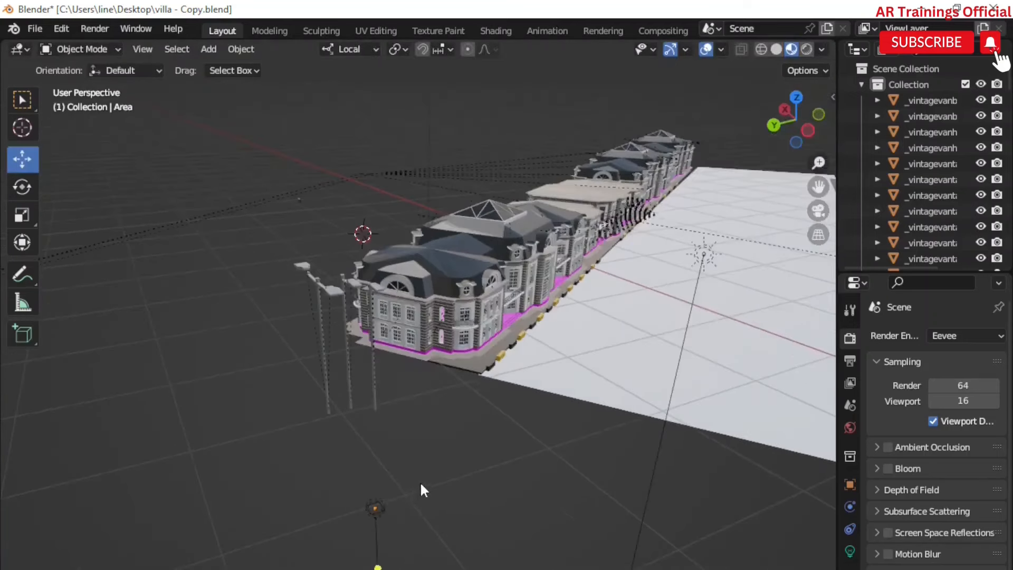
pyautogui.moveTo(421, 482); pyautogui.dragTo(378, 521)
pyautogui.press('g')
pyautogui.press('x')
pyautogui.press('x')
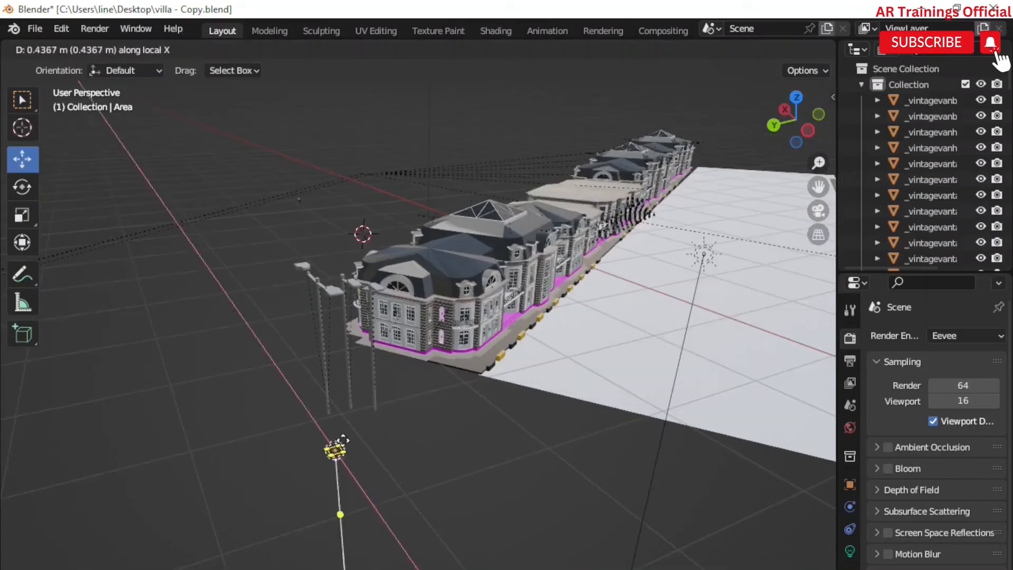
pyautogui.press('x')
pyautogui.press('y')
pyautogui.press('y')
pyautogui.press('z')
pyautogui.press('z')
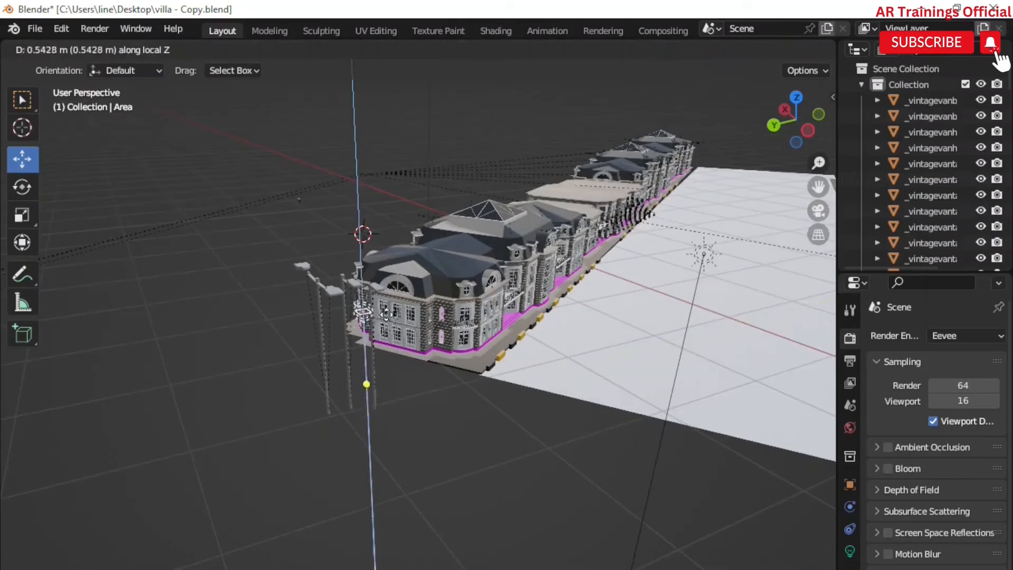
pyautogui.scroll(5, 386, 313)
pyautogui.press('y')
pyautogui.press('y')
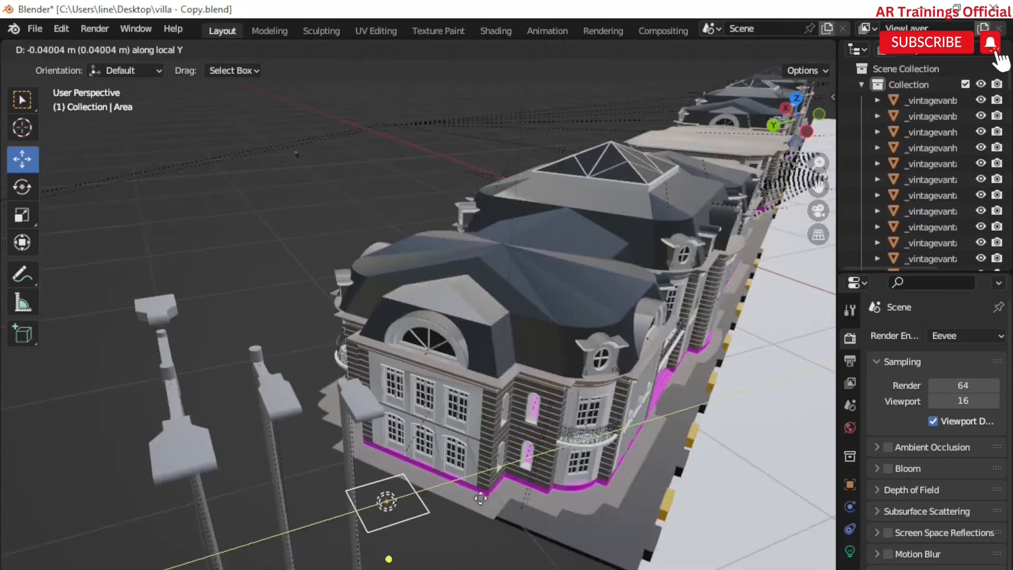
pyautogui.click(478, 511)
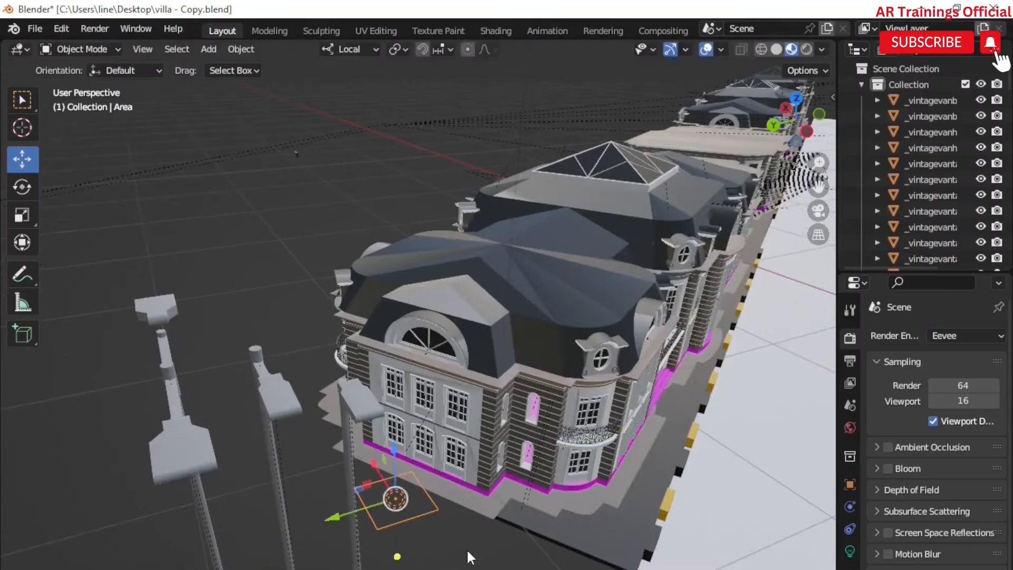
# Step: Shrink the area light again by a factor of about 0.41
pyautogui.press('s')
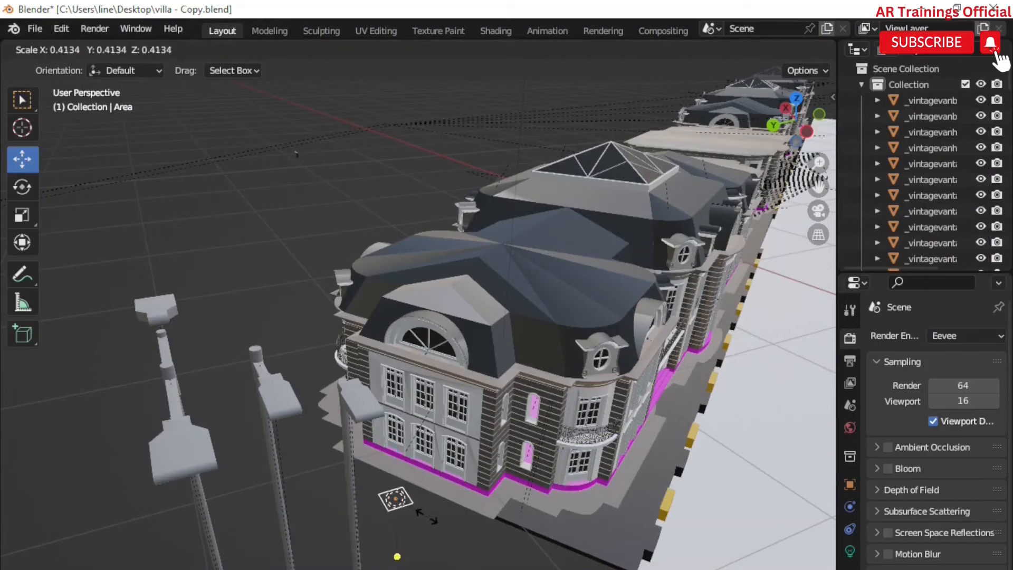
pyautogui.click(457, 544)
pyautogui.scroll(-5, 457, 544)
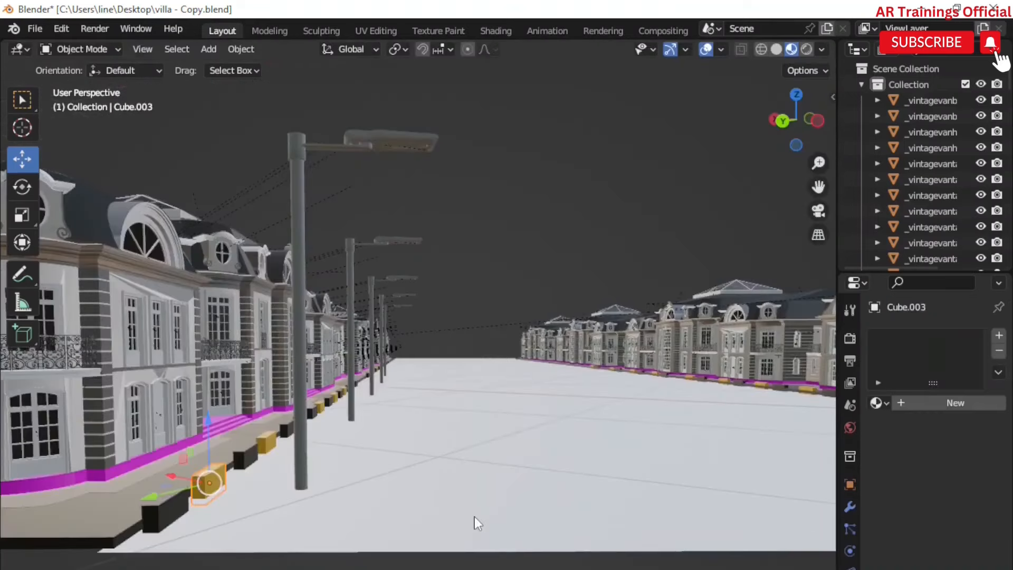
pyautogui.moveTo(474, 517); pyautogui.dragTo(469, 514, button='middle')
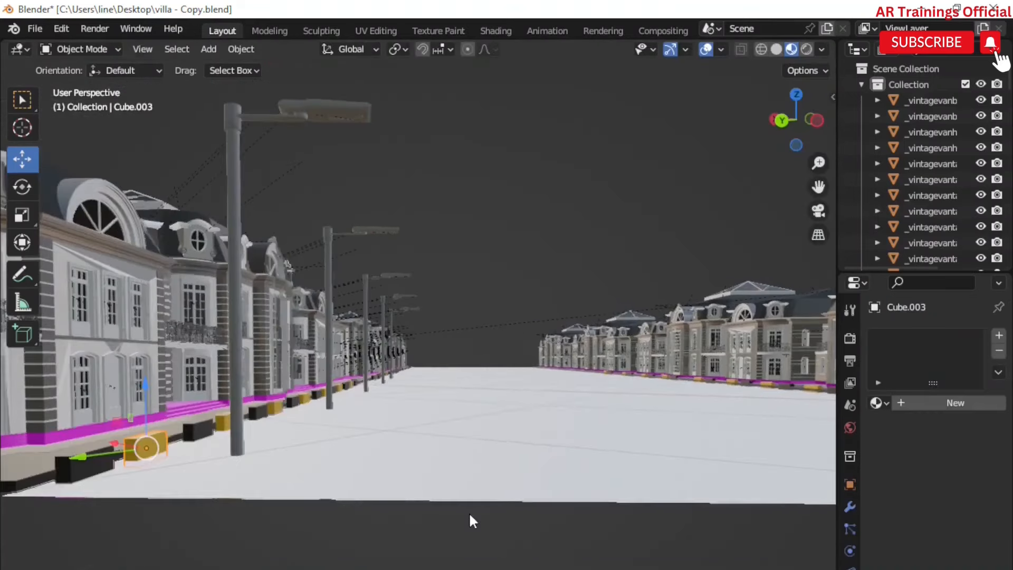
pyautogui.scroll(-3, 470, 516)
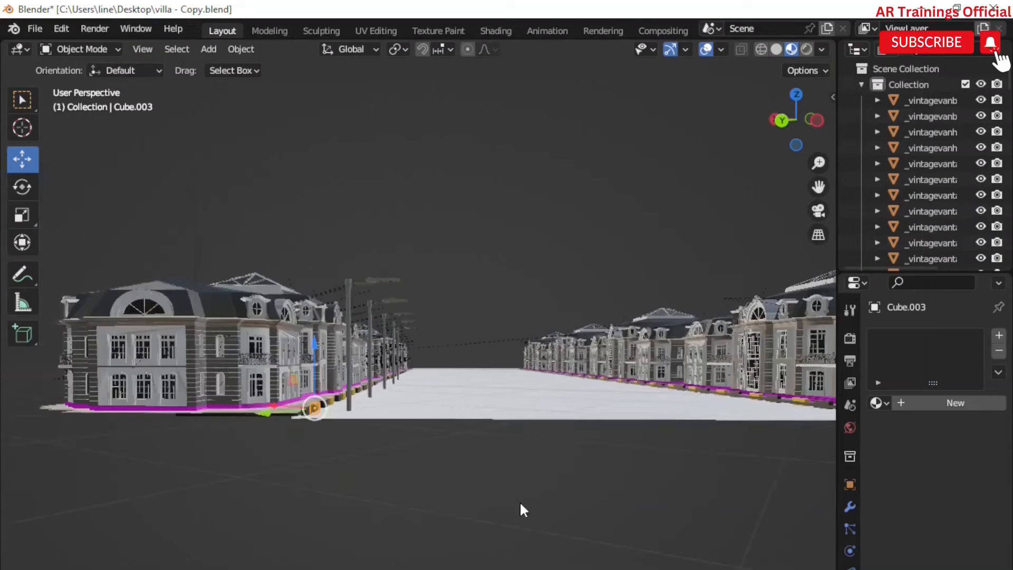
pyautogui.moveTo(521, 503); pyautogui.dragTo(491, 523, button='middle')
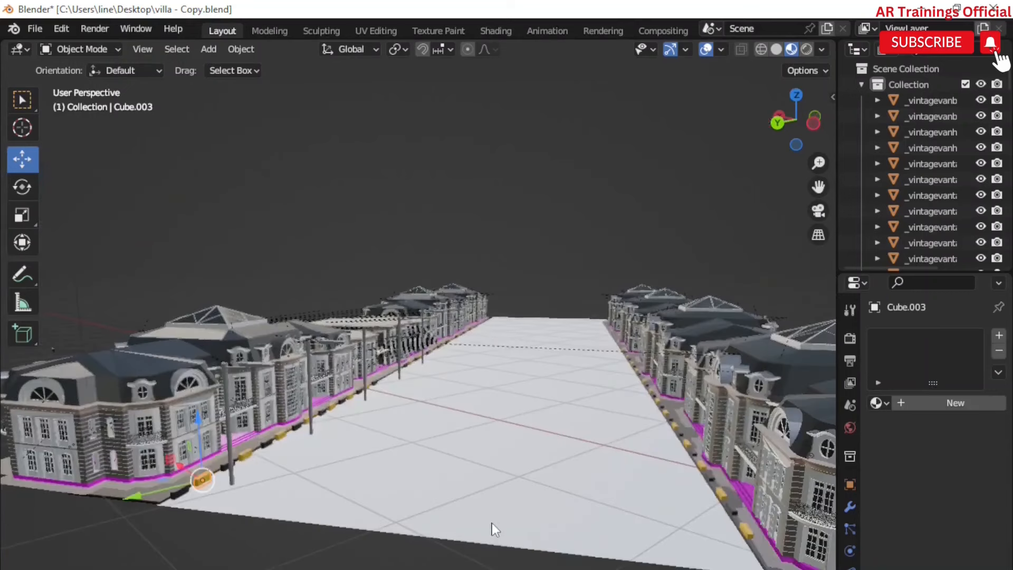
pyautogui.scroll(-4, 492, 523)
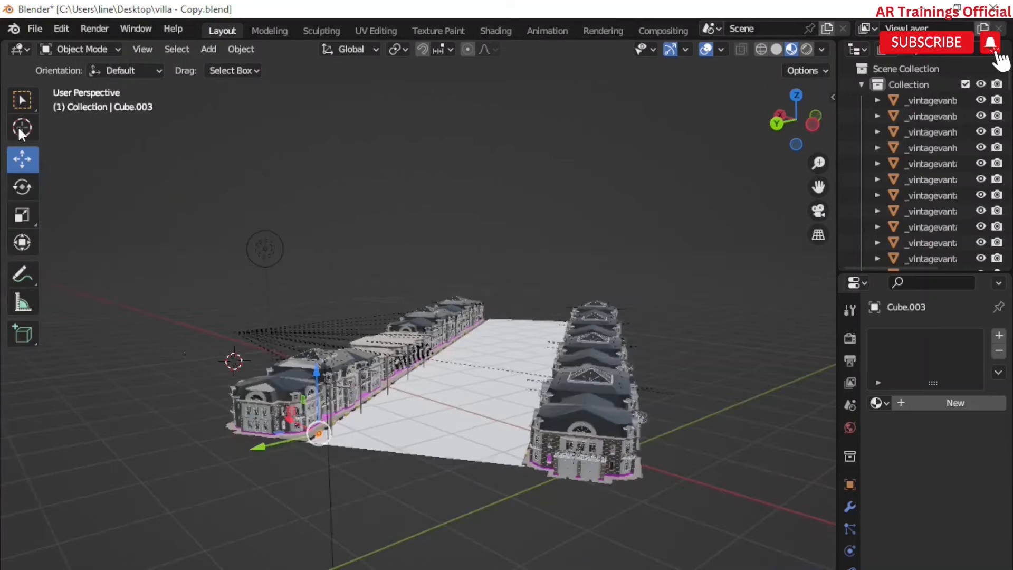
# Step: Add a mesh plane at the 3D cursor in front of the road's end
pyautogui.click(21, 127)
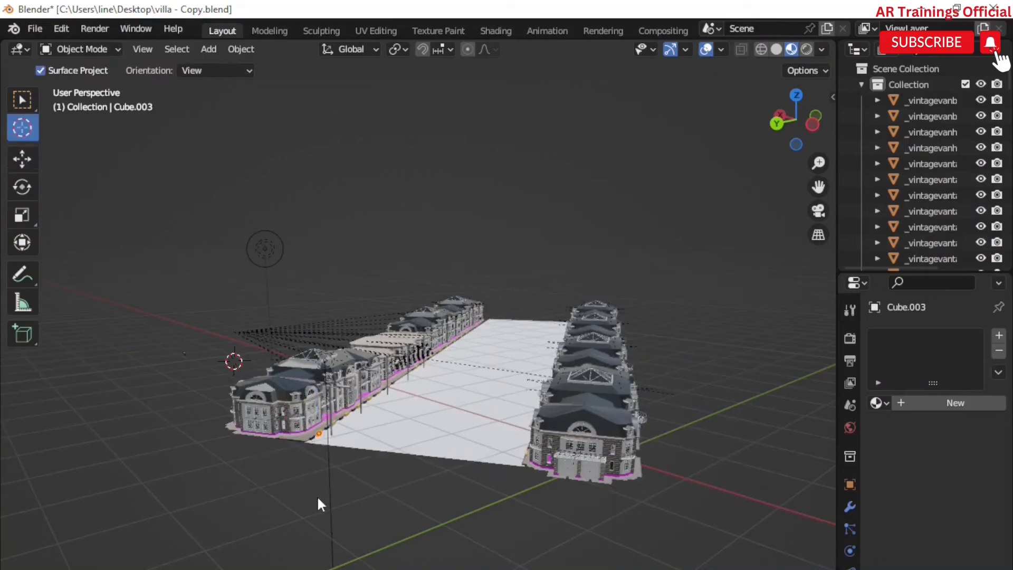
pyautogui.scroll(2, 317, 495)
pyautogui.hotkey('shift', 'a')
pyautogui.moveTo(275, 327)
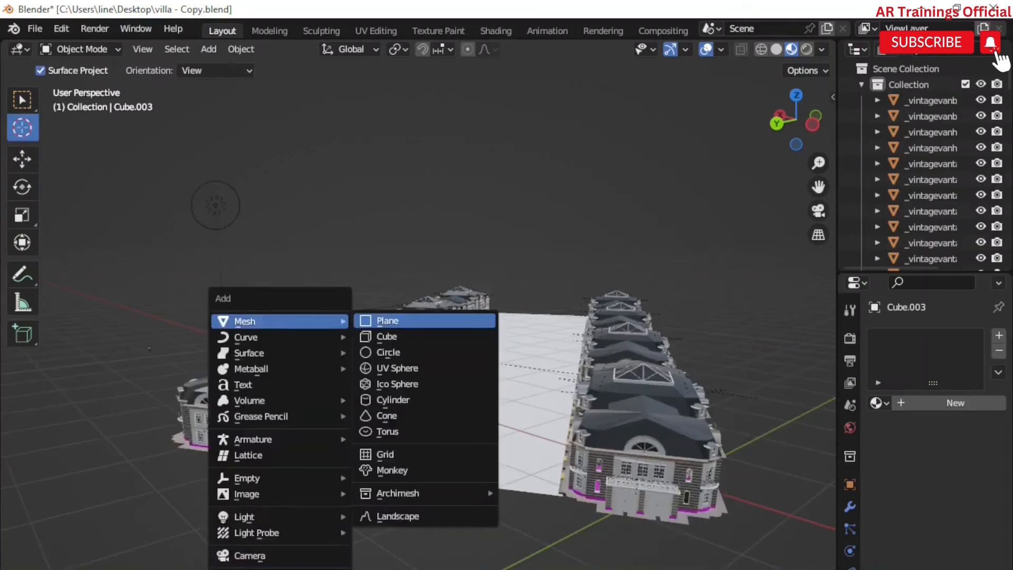
pyautogui.click(388, 321)
pyautogui.scroll(2, 333, 528)
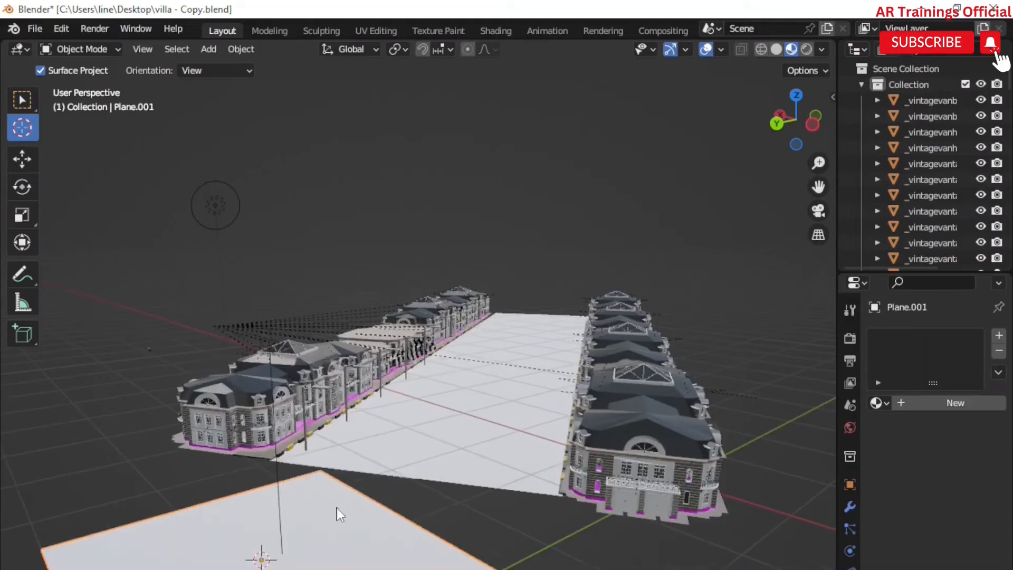
pyautogui.scroll(-2, 337, 507)
# Step: Rotate the plane about -4° and stretch it about 2.55 times along its Y axis
pyautogui.click(22, 187)
pyautogui.moveTo(346, 520); pyautogui.dragTo(365, 550)
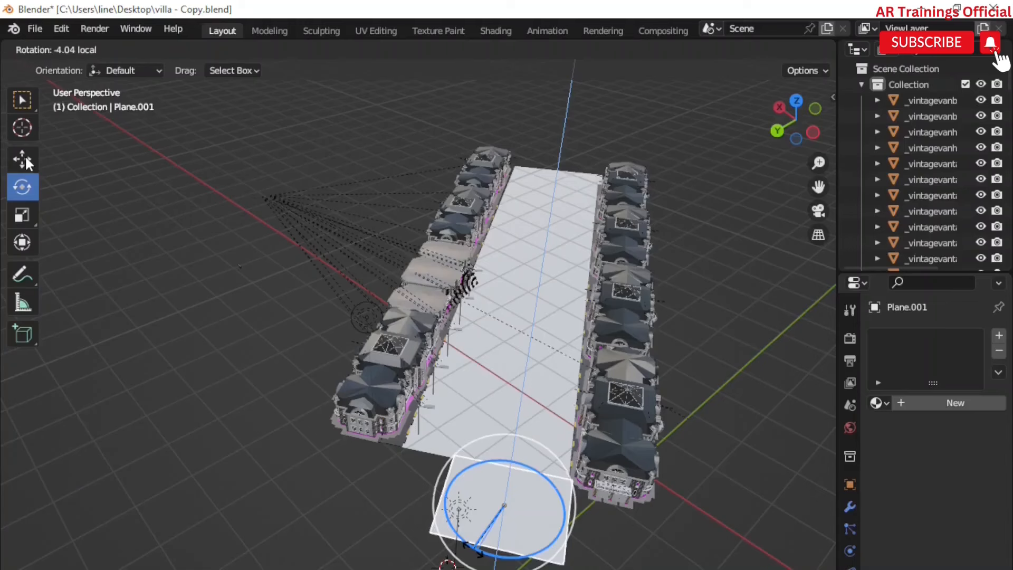
pyautogui.click(26, 164)
pyautogui.press('s')
pyautogui.press('y')
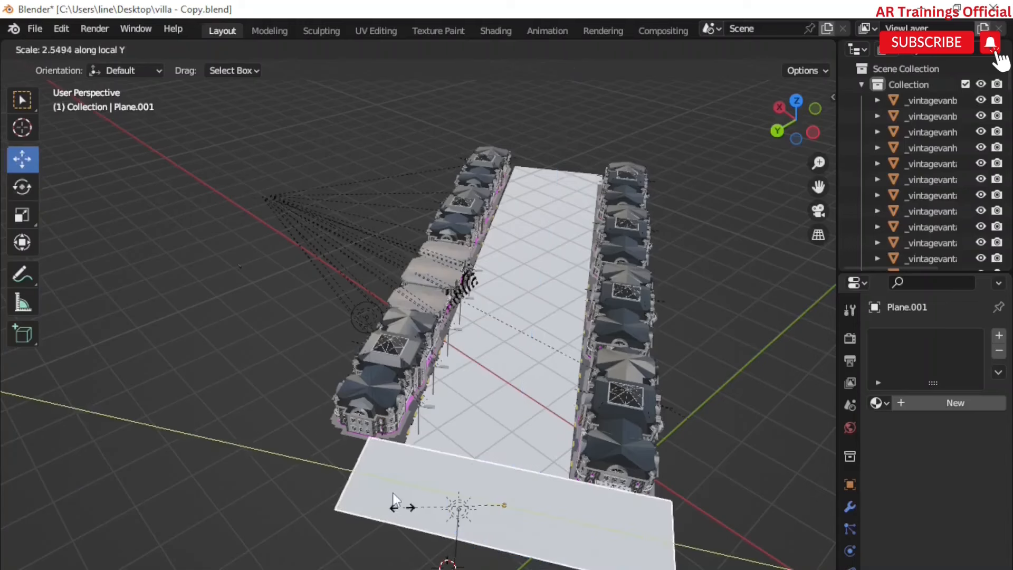
pyautogui.click(394, 499)
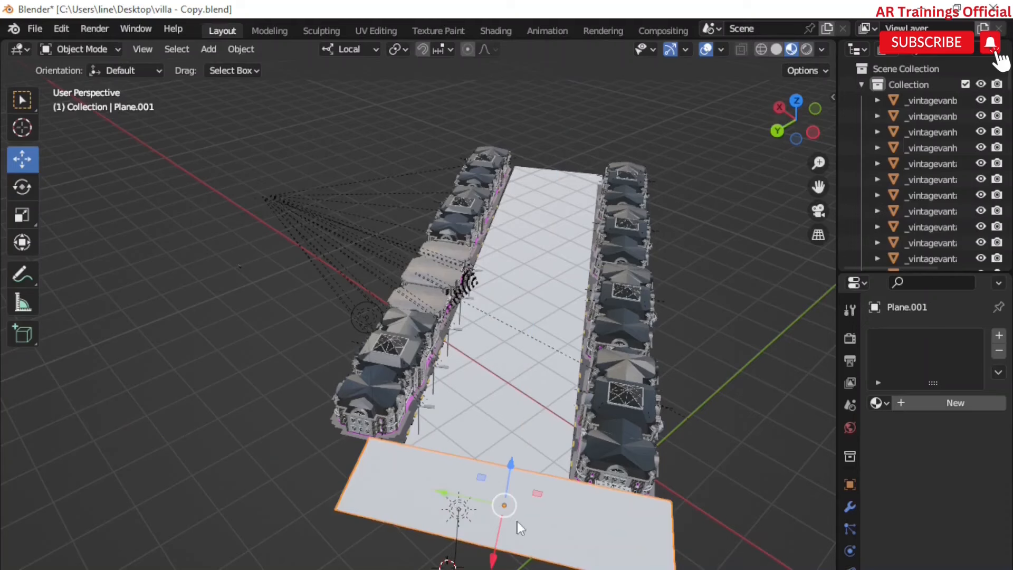
# Step: Move the plane about 0.32 m along Y and lower it about 0.39 m along Z to meet the road
pyautogui.press('g')
pyautogui.press('y')
pyautogui.press('y')
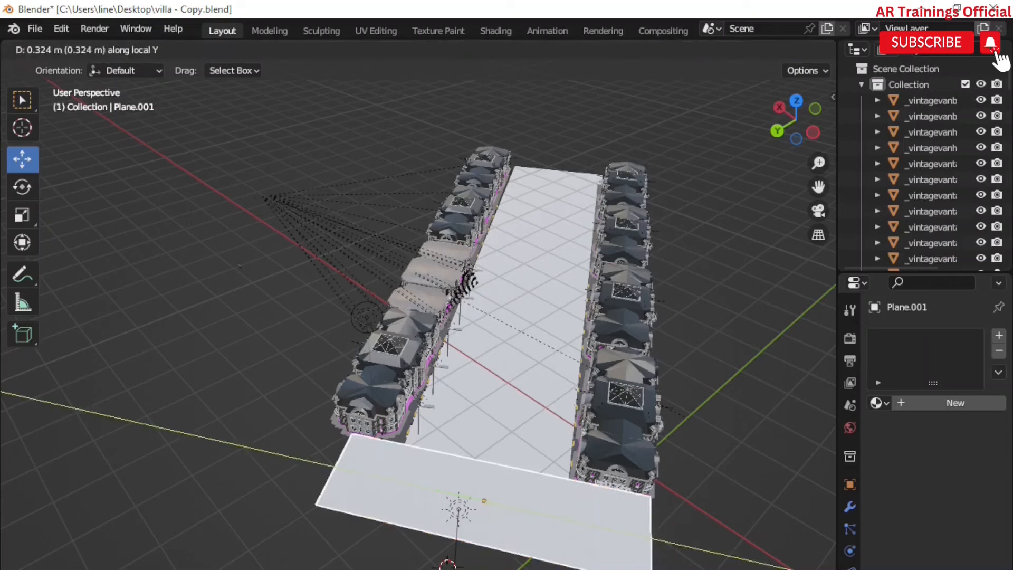
pyautogui.click(526, 564)
pyautogui.moveTo(527, 565); pyautogui.dragTo(527, 500, button='middle')
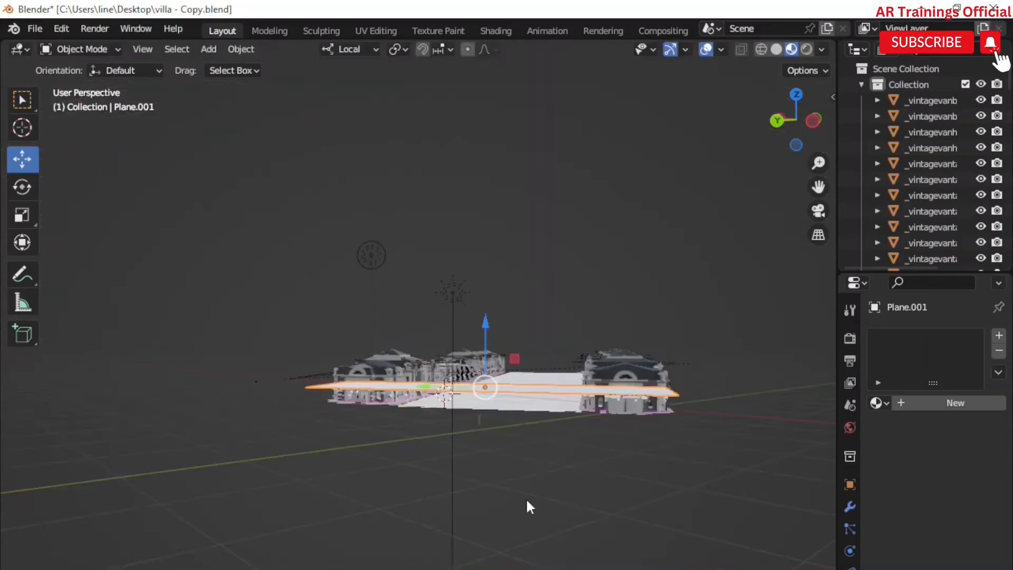
pyautogui.press('g')
pyautogui.press('z')
pyautogui.press('z')
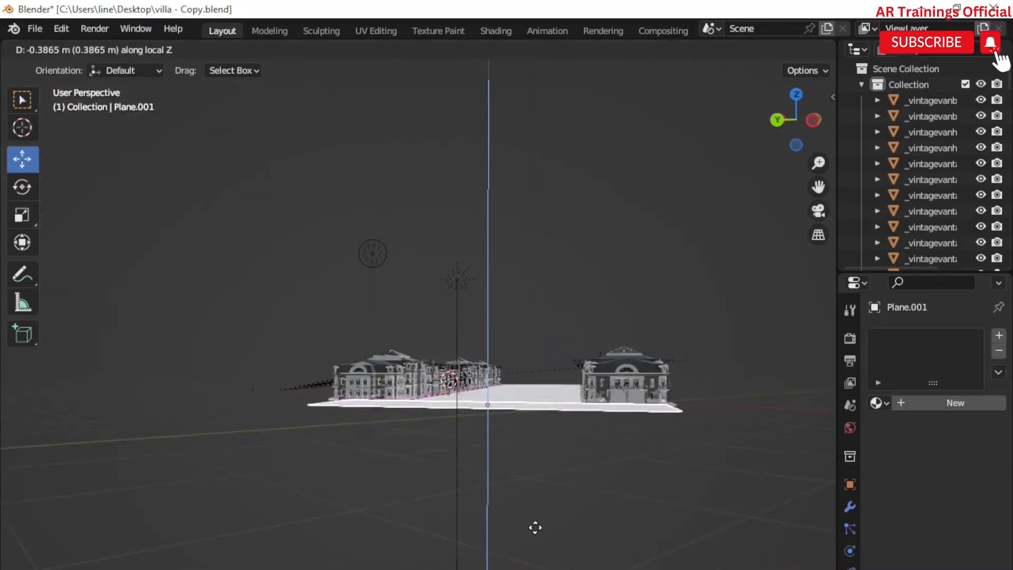
pyautogui.click(545, 505)
pyautogui.moveTo(546, 506); pyautogui.dragTo(544, 526, button='middle')
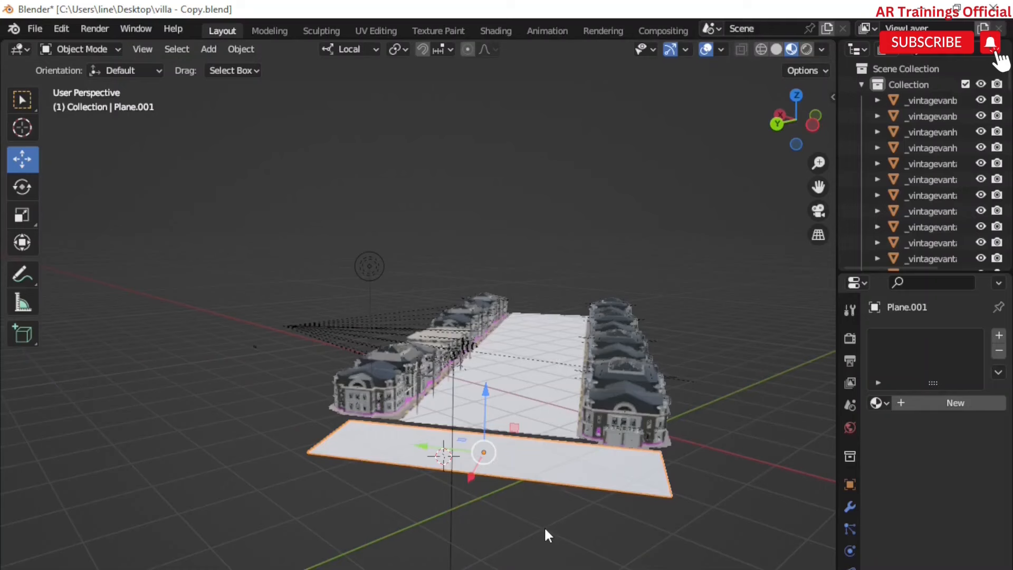
pyautogui.scroll(3, 545, 528)
pyautogui.moveTo(545, 529); pyautogui.dragTo(524, 526, button='middle')
# Step: Import an FBX vehicle model from the Downloads folder
pyautogui.click(35, 28)
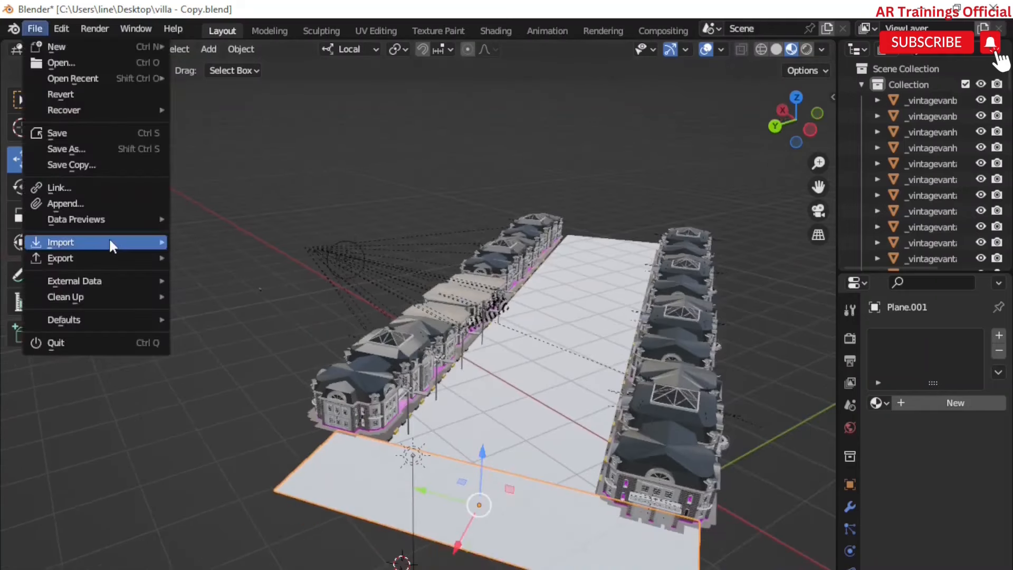
pyautogui.moveTo(109, 237)
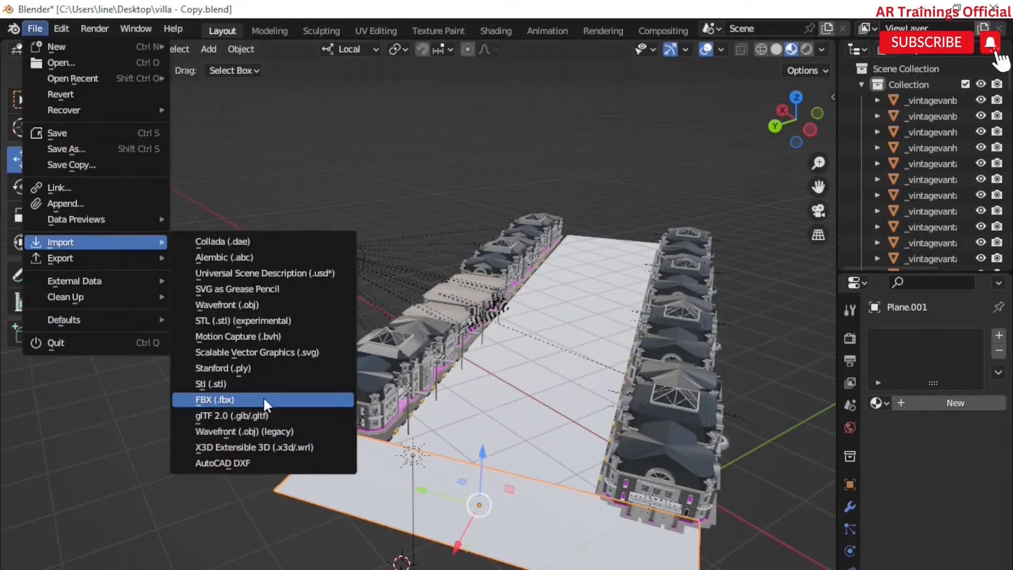
pyautogui.click(263, 400)
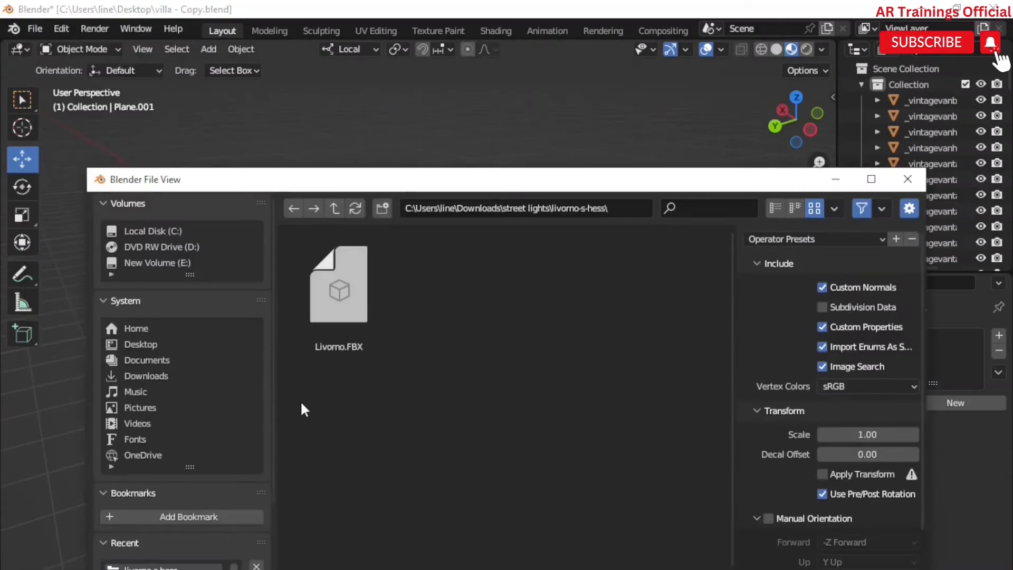
pyautogui.click(147, 376)
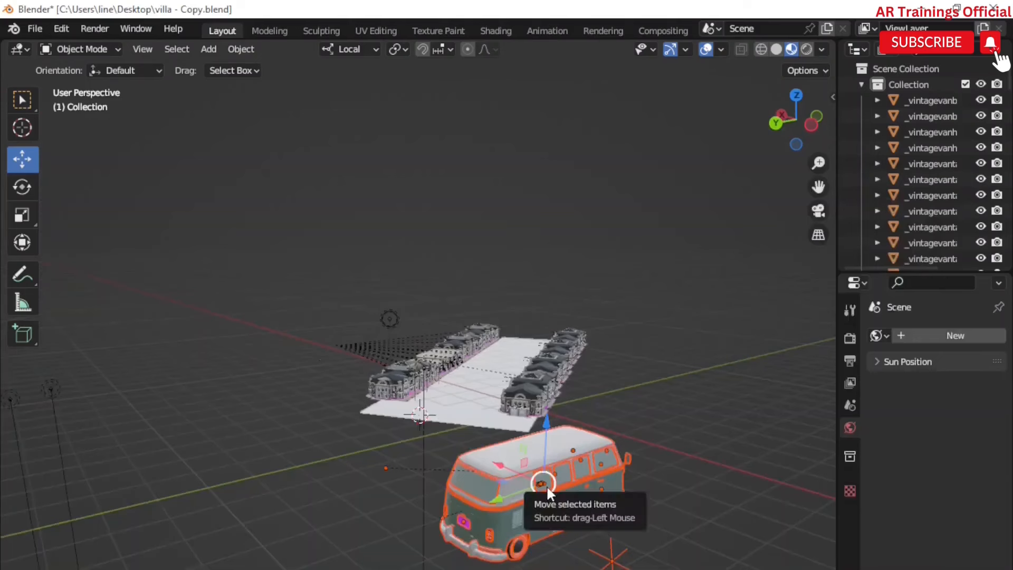
# Step: Scale the imported van down by about 0.25, then up by about 1.06
pyautogui.press('s')
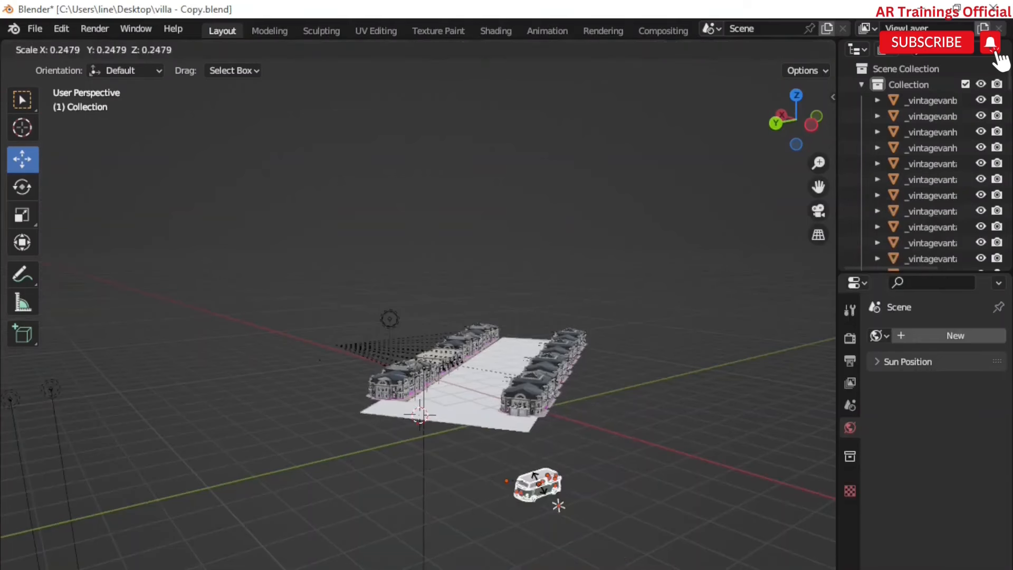
pyautogui.click(537, 492)
pyautogui.scroll(1, 536, 492)
pyautogui.press('s')
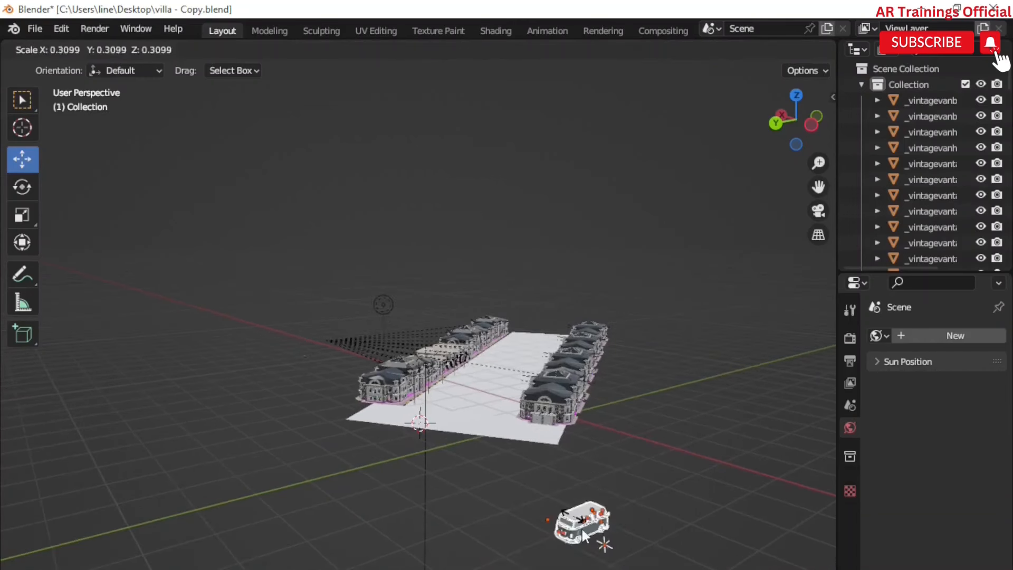
pyautogui.click(581, 530)
pyautogui.scroll(3, 578, 528)
# Step: Move the van about 0.45 m along its local Y axis onto the road
pyautogui.press('g')
pyautogui.press('y')
pyautogui.press('y')
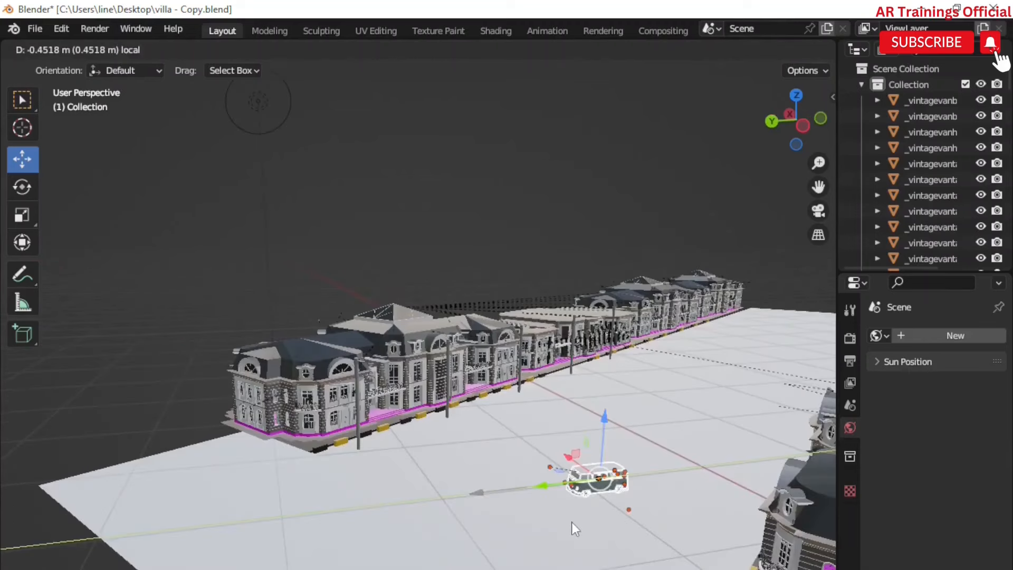
pyautogui.click(571, 522)
# Step: Duplicate the van and place copies about 2.8 m apart along the road
pyautogui.moveTo(572, 521); pyautogui.dragTo(474, 448, button='middle')
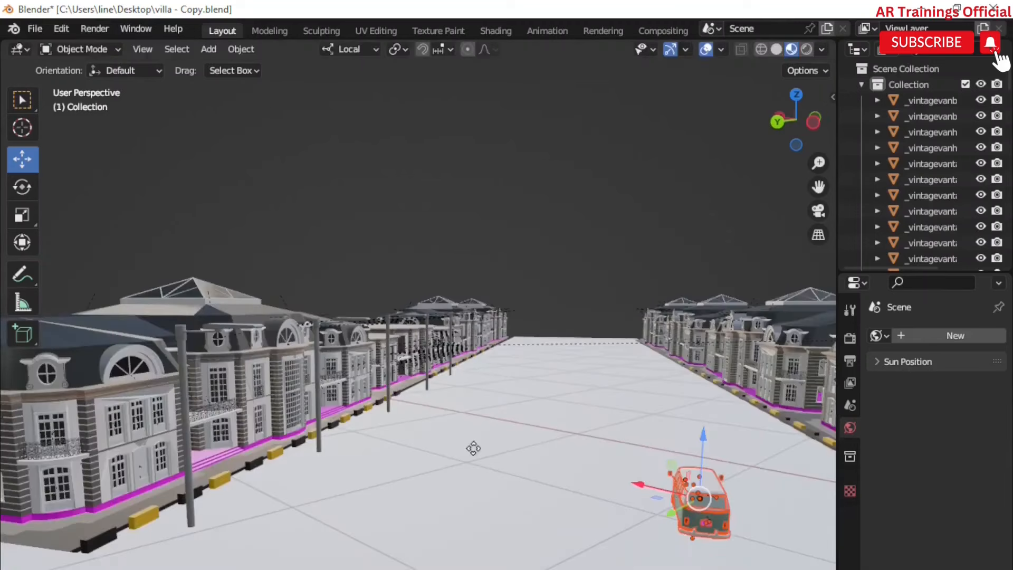
pyautogui.hotkey('shift', 'd')
pyautogui.press('x')
pyautogui.press('x')
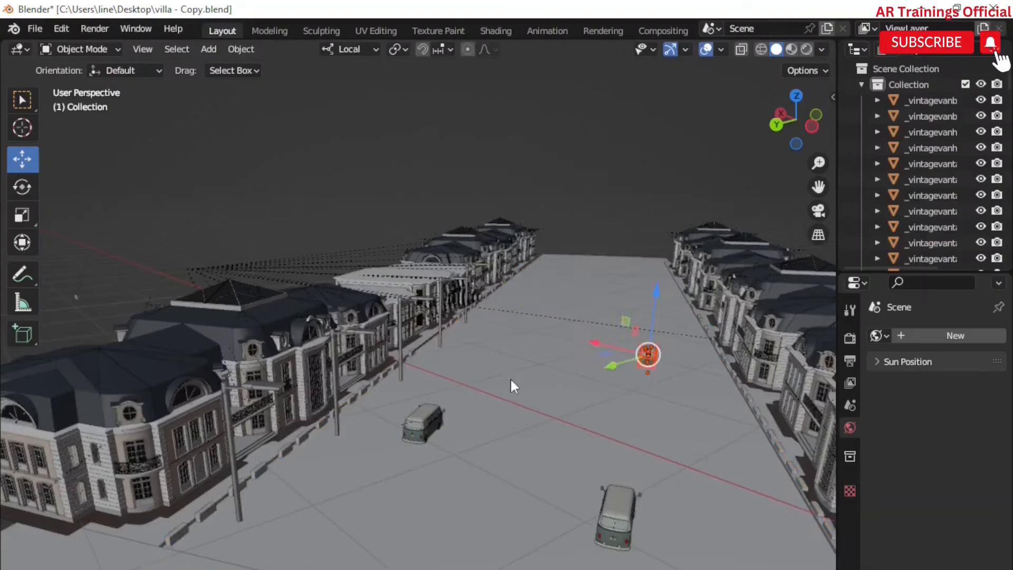
pyautogui.click(511, 378)
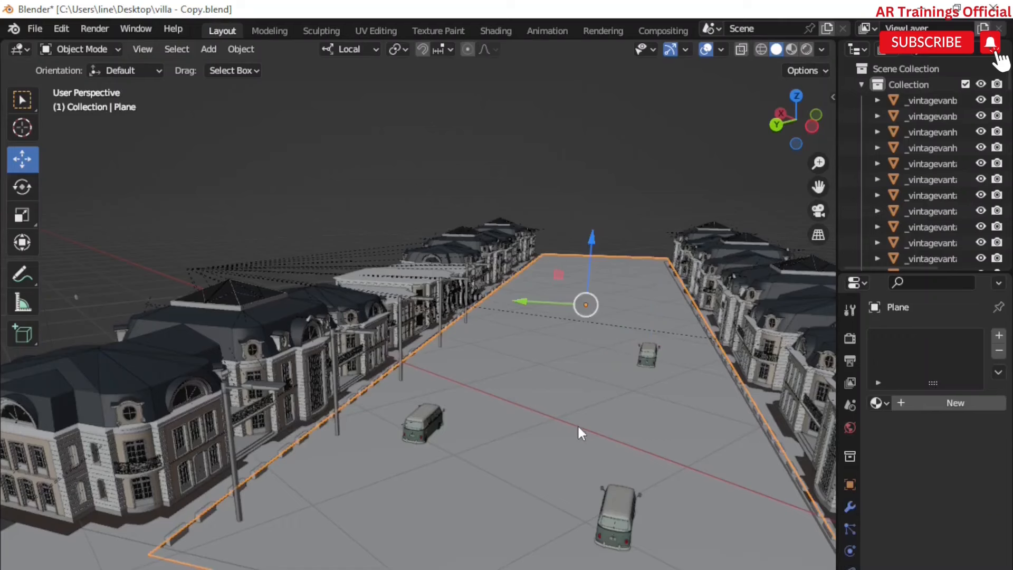
# Step: Enter Edit Mode on the road plane and add two lengthwise loop cuts, sliding them off centre
pyautogui.click(82, 49)
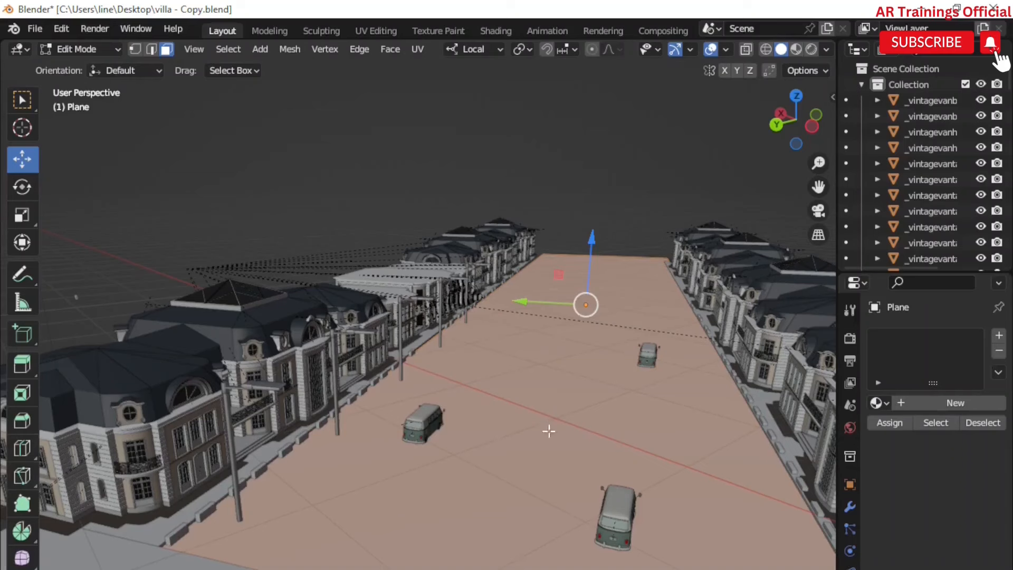
pyautogui.hotkey('ctrl', 'r')
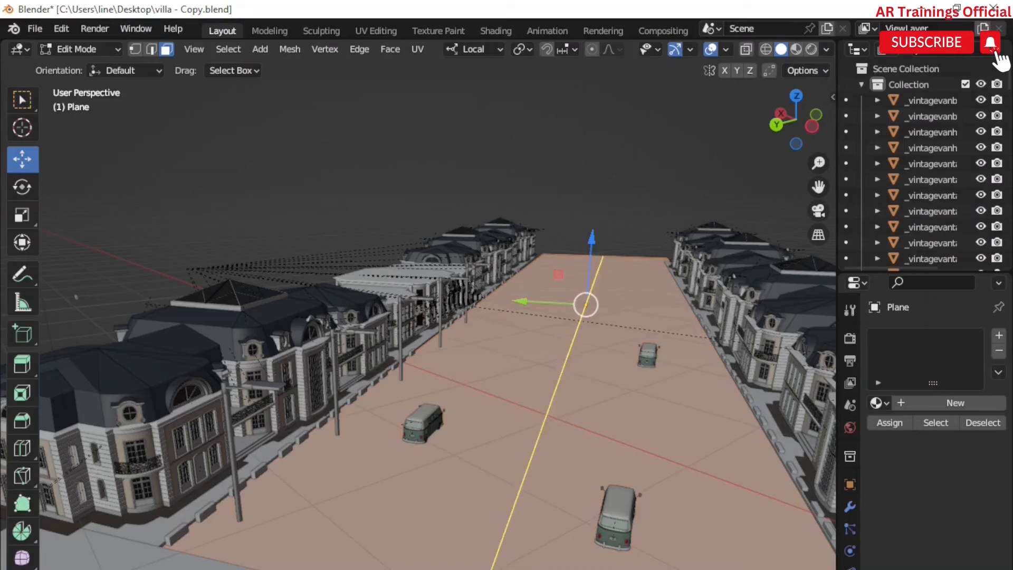
pyautogui.click(508, 555)
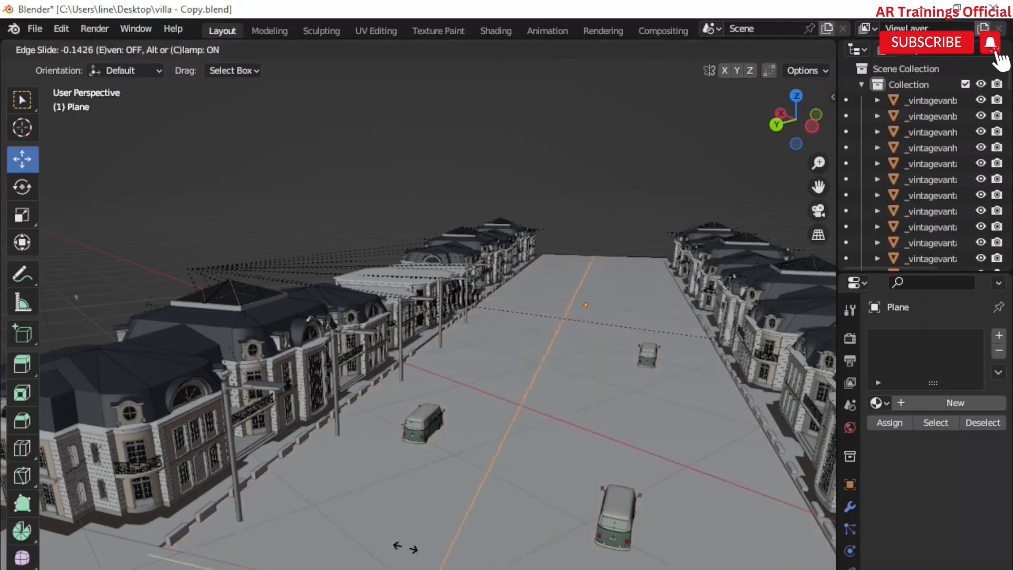
pyautogui.click(383, 534)
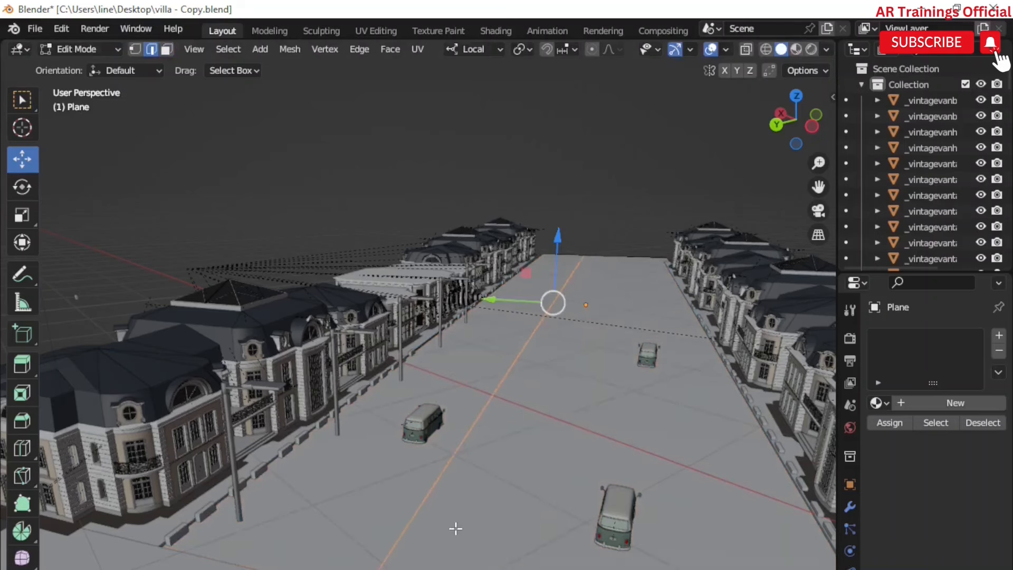
pyautogui.hotkey('ctrl', 'r')
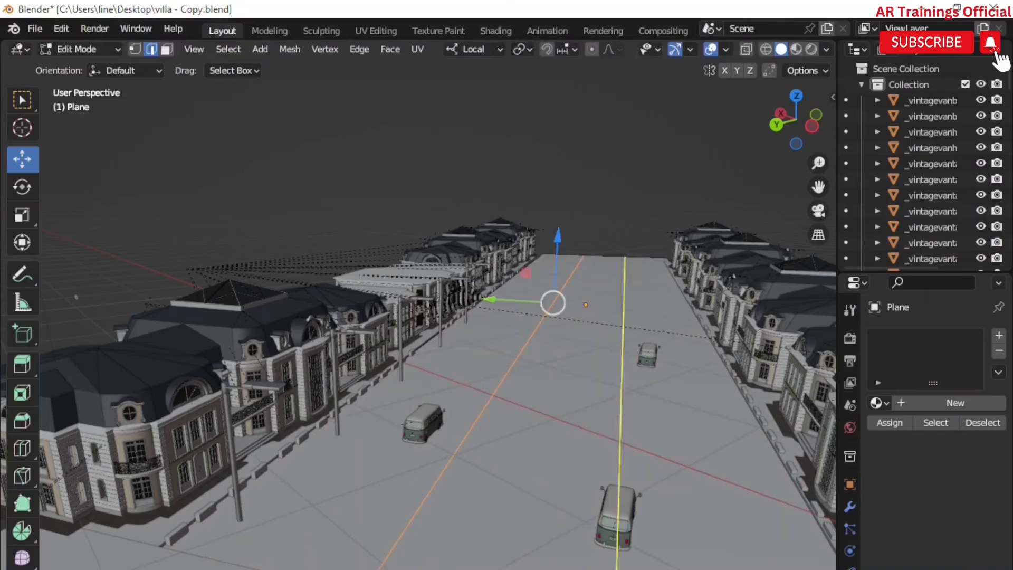
pyautogui.click(391, 560)
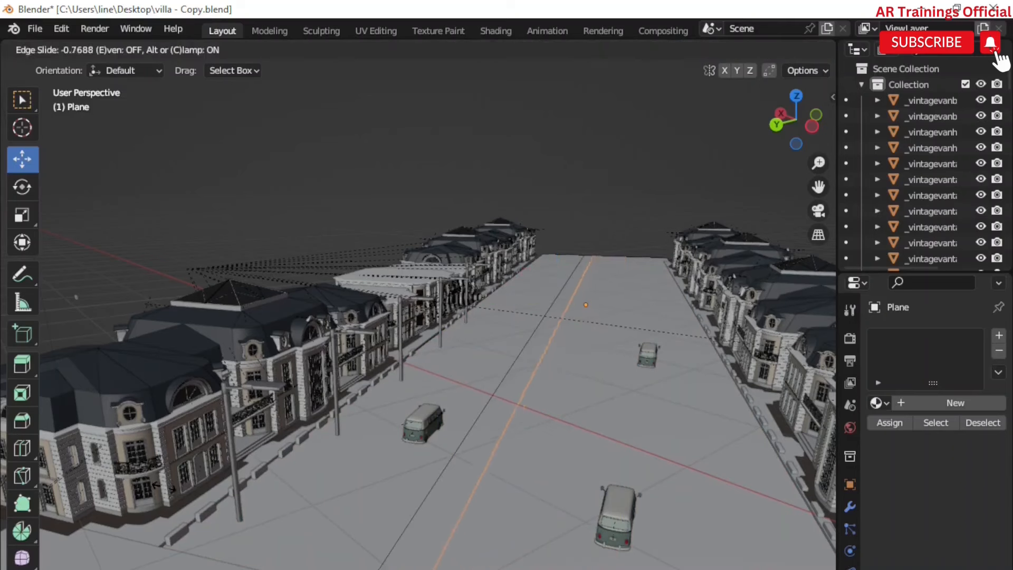
pyautogui.click(319, 481)
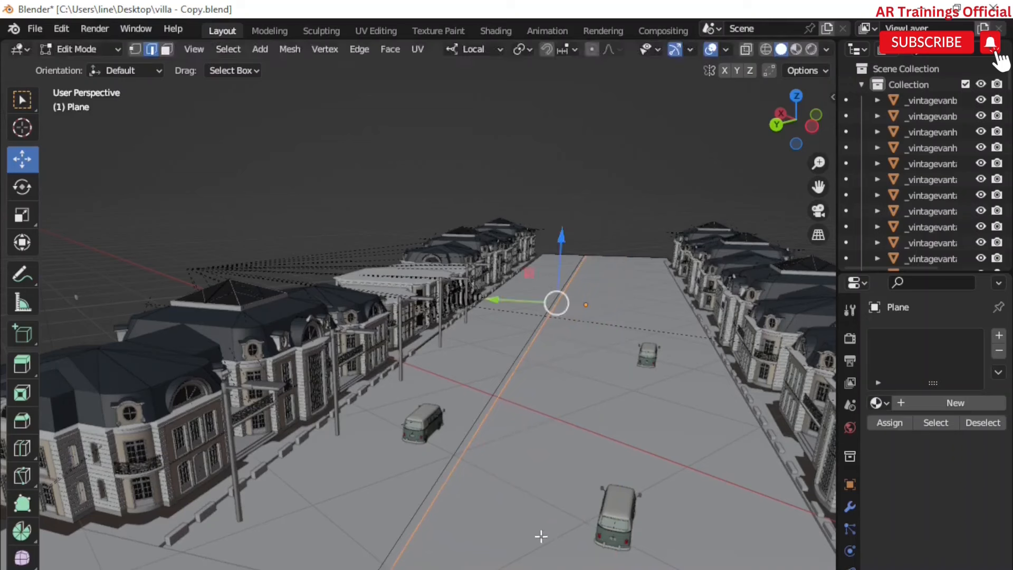
# Step: Add two more lengthwise loop cuts beside the first ones and nudge the new edge sideways
pyautogui.hotkey('ctrl', 'r')
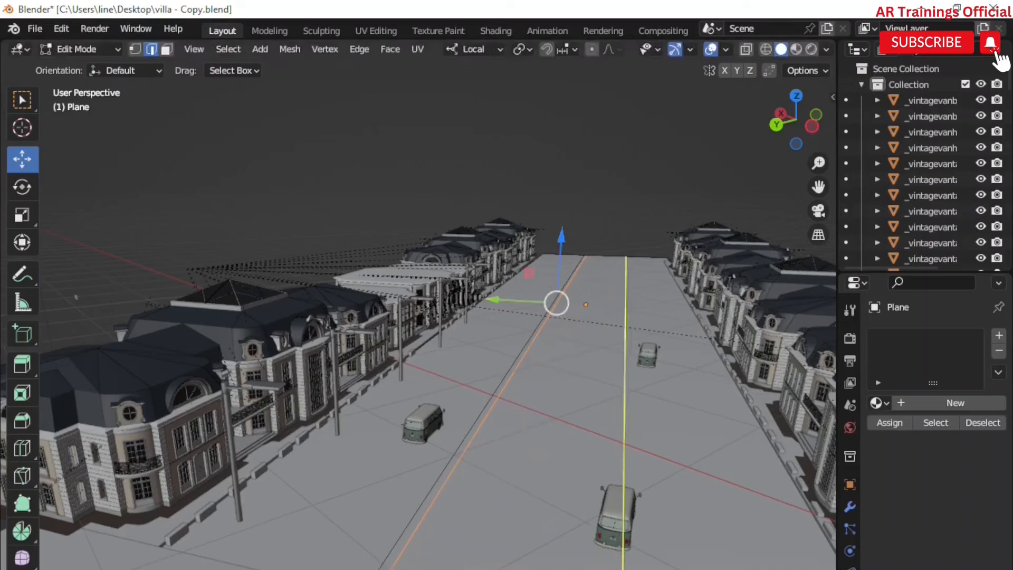
pyautogui.click(601, 548)
pyautogui.click(582, 549)
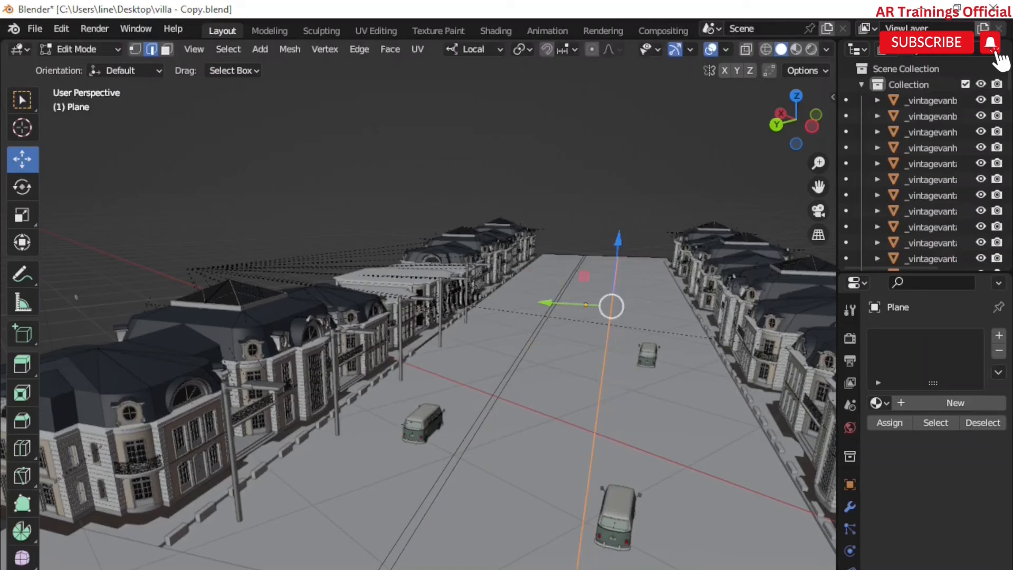
pyautogui.hotkey('ctrl', 'r')
pyautogui.click(493, 548)
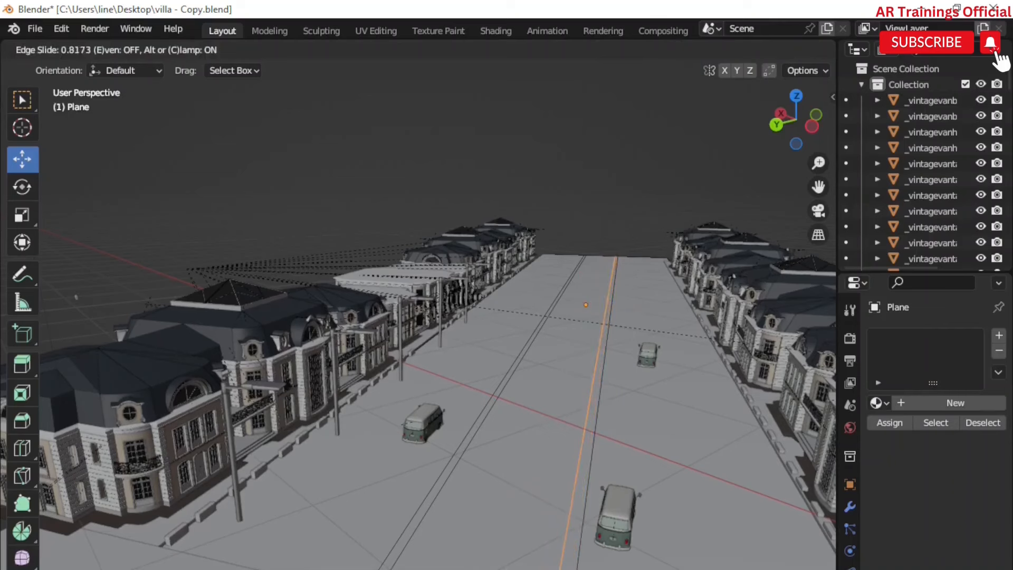
pyautogui.click(565, 549)
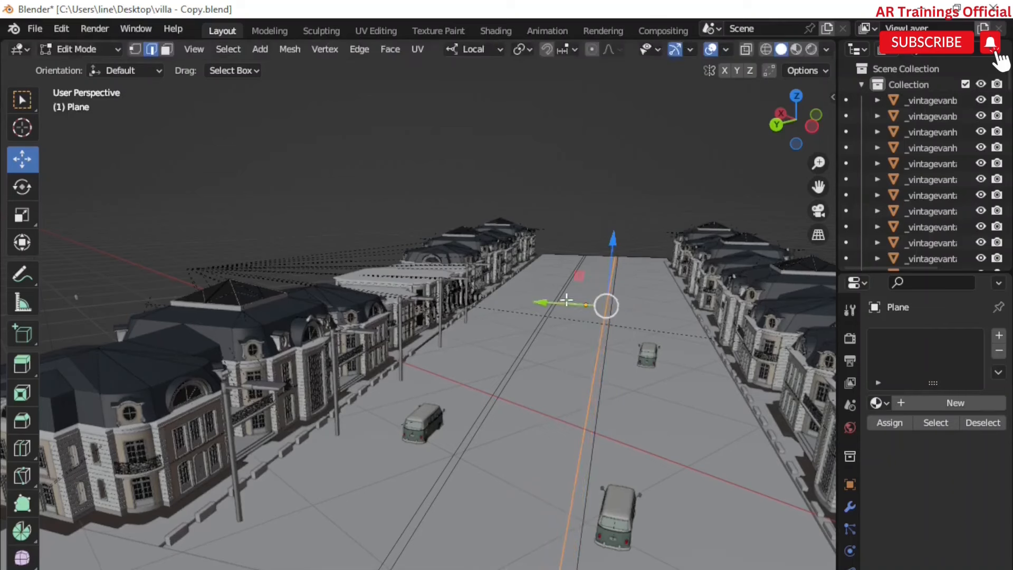
pyautogui.moveTo(546, 303)
pyautogui.mouseDown()
pyautogui.moveTo(558, 298)
pyautogui.moveTo(549, 296)
pyautogui.moveTo(563, 312)
pyautogui.mouseUp()
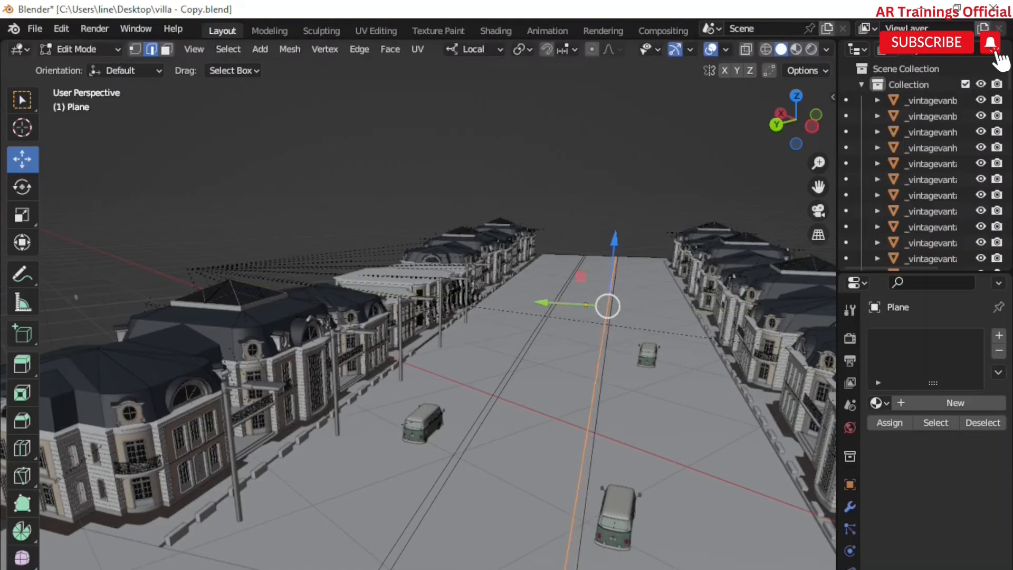
# Step: Select the thin centre strip face and assign it a new material with a yellow base colour
pyautogui.click(166, 49)
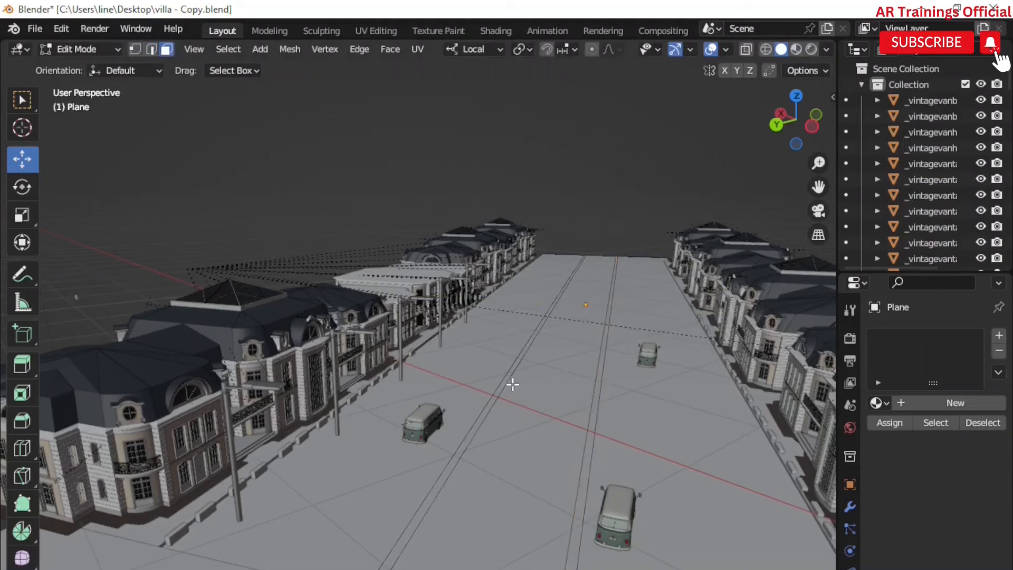
pyautogui.click(590, 388)
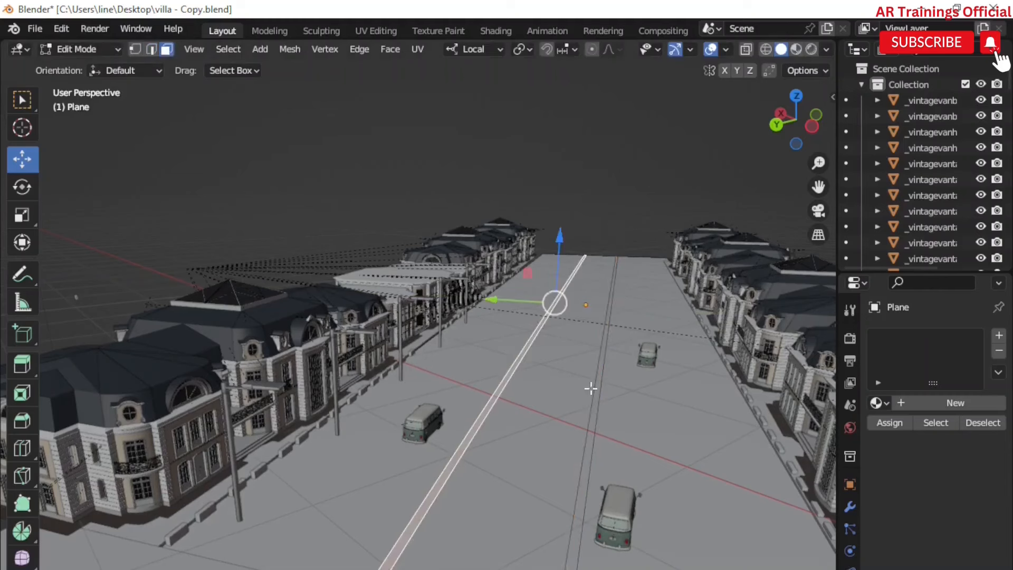
pyautogui.keyDown('shift'); pyautogui.click(594, 430); pyautogui.keyUp('shift')
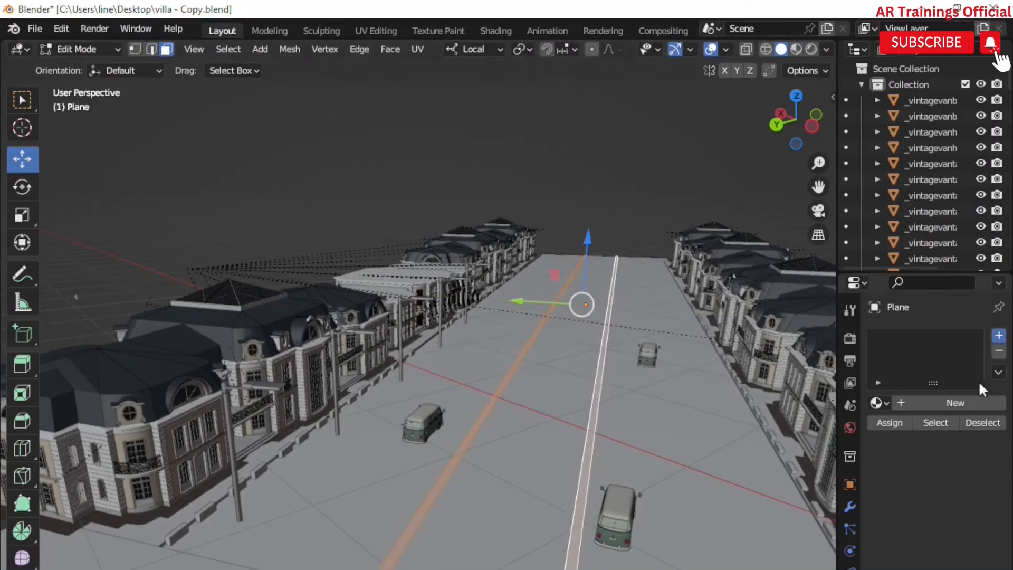
pyautogui.click(999, 335)
pyautogui.click(939, 403)
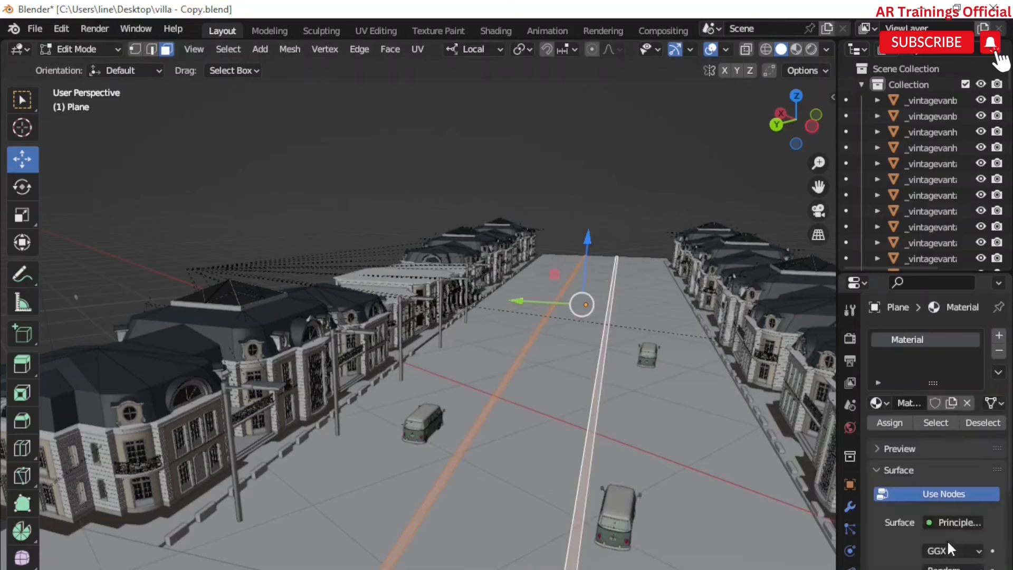
pyautogui.click(950, 569)
pyautogui.moveTo(901, 426)
pyautogui.mouseDown()
pyautogui.moveTo(850, 446)
pyautogui.moveTo(853, 457)
pyautogui.mouseUp()
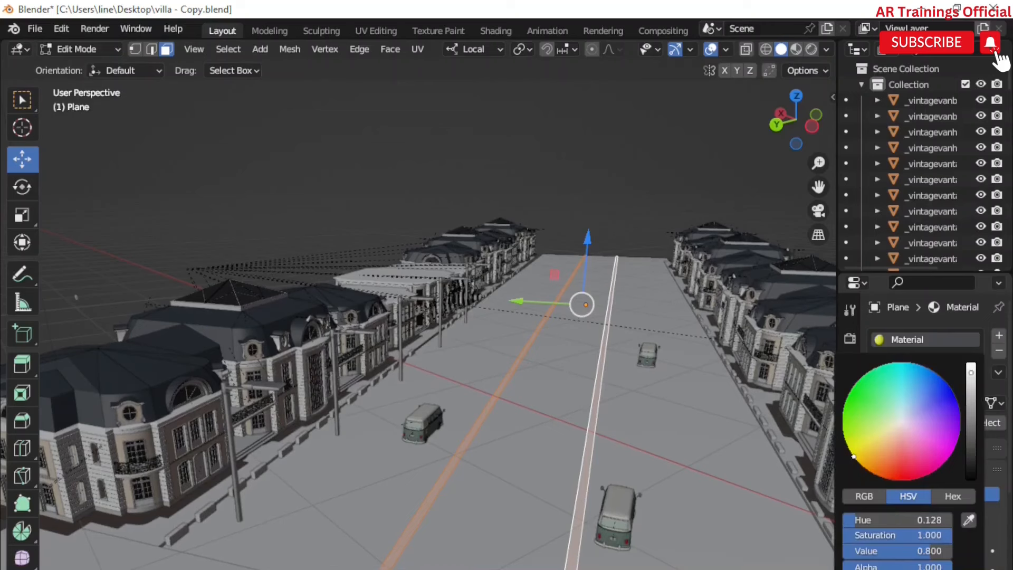
pyautogui.click(889, 422)
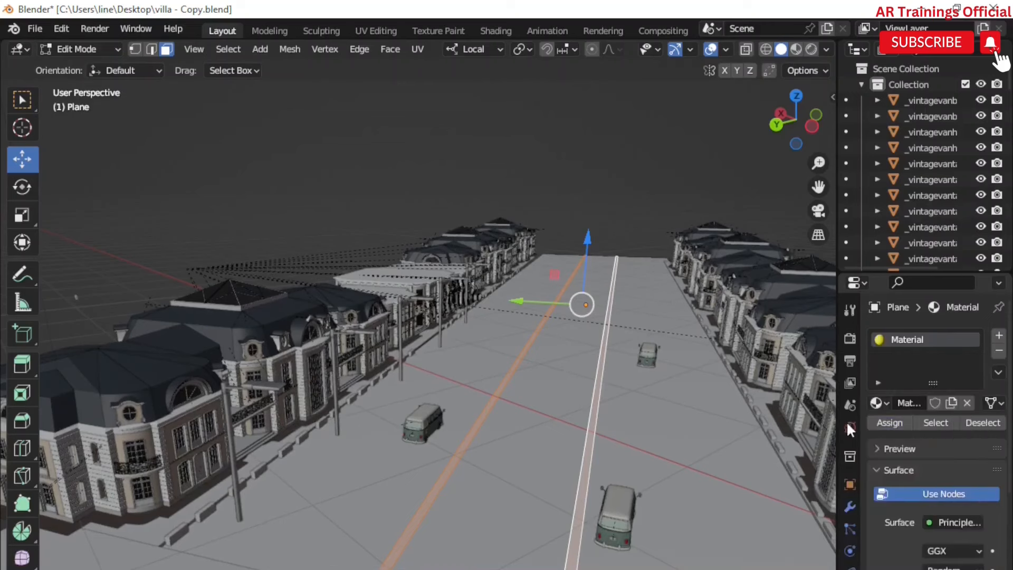
# Step: Select both wide road lane faces and add a new material slot with a new material
pyautogui.click(508, 322)
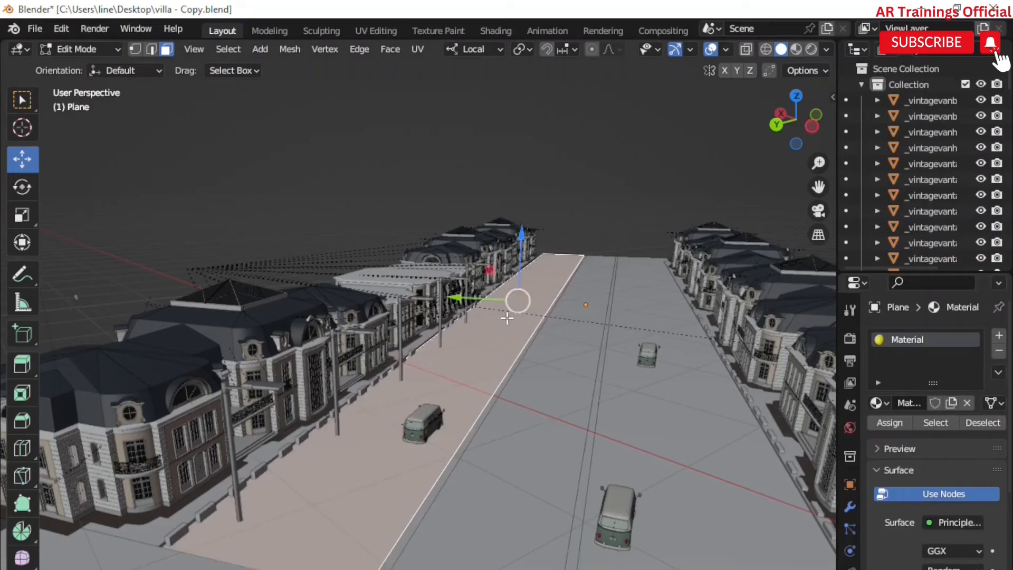
pyautogui.keyDown('shift'); pyautogui.click(557, 370); pyautogui.keyUp('shift')
pyautogui.keyDown('shift'); pyautogui.click(661, 406); pyautogui.keyUp('shift')
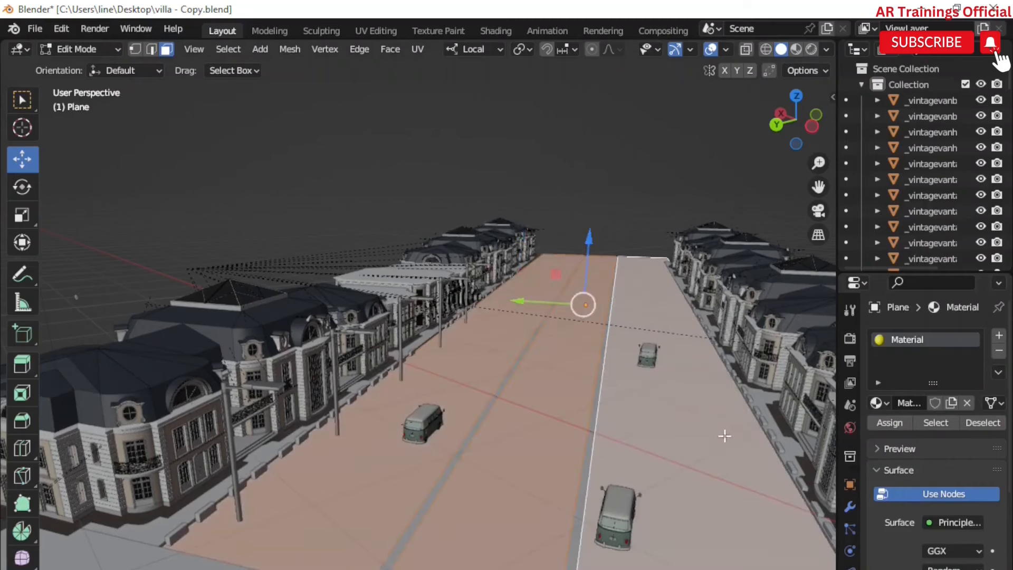
pyautogui.click(999, 335)
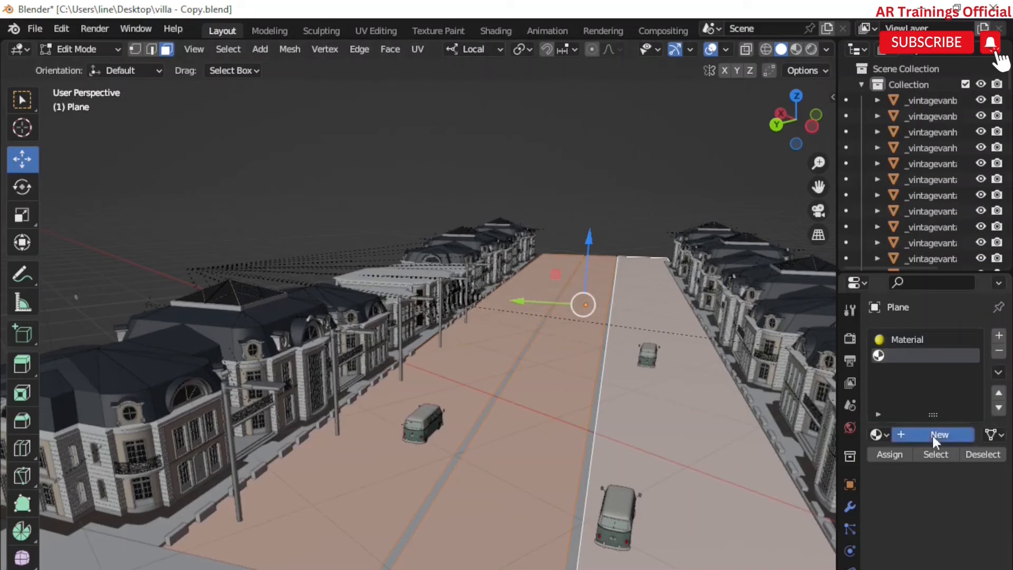
pyautogui.click(939, 434)
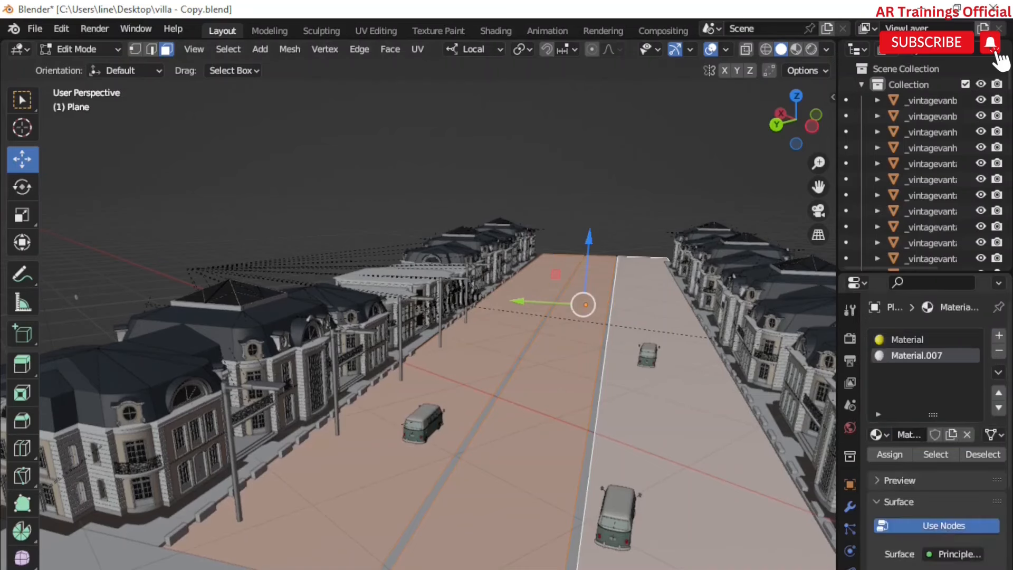
# Step: Give the lane material an image texture as base colour, loading Marble019_1K_Color (1) from Downloads
pyautogui.click(929, 569)
pyautogui.click(556, 482)
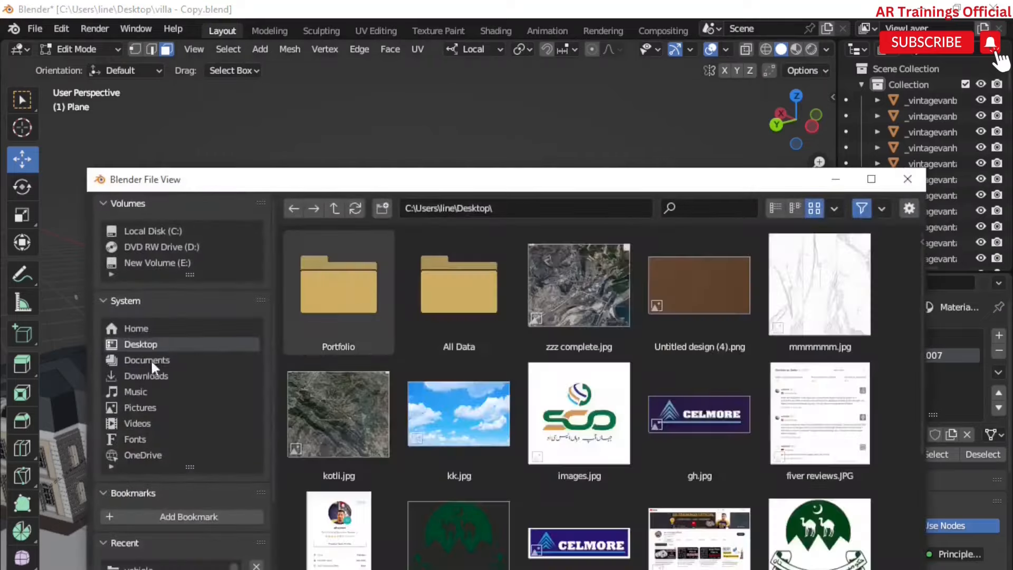
pyautogui.click(146, 376)
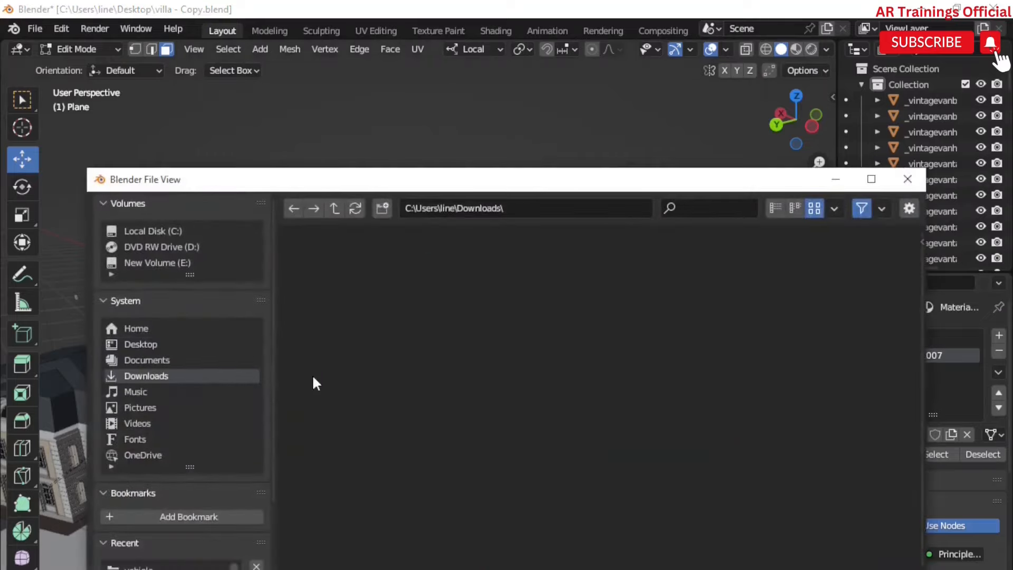
pyautogui.scroll(-15, 720, 420)
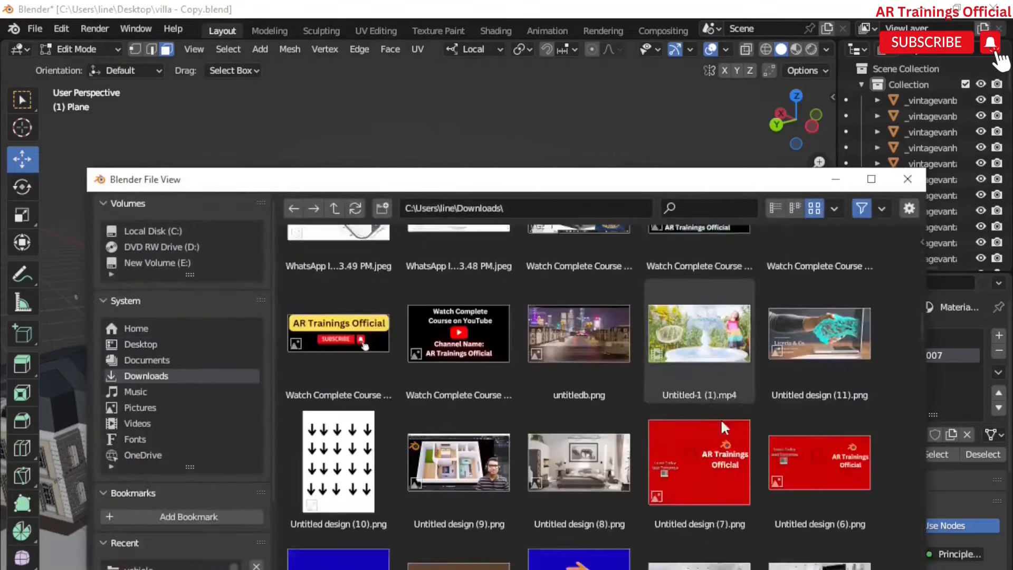
pyautogui.scroll(-8, 721, 419)
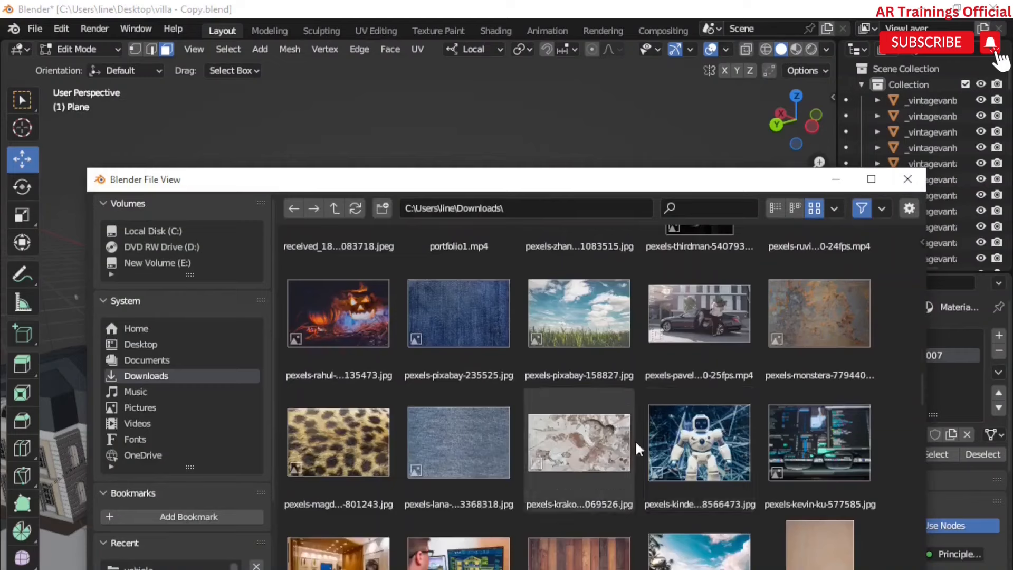
pyautogui.scroll(3, 665, 445)
pyautogui.scroll(9, 666, 438)
pyautogui.scroll(-3, 666, 438)
pyautogui.scroll(8, 667, 438)
pyautogui.scroll(-15, 667, 438)
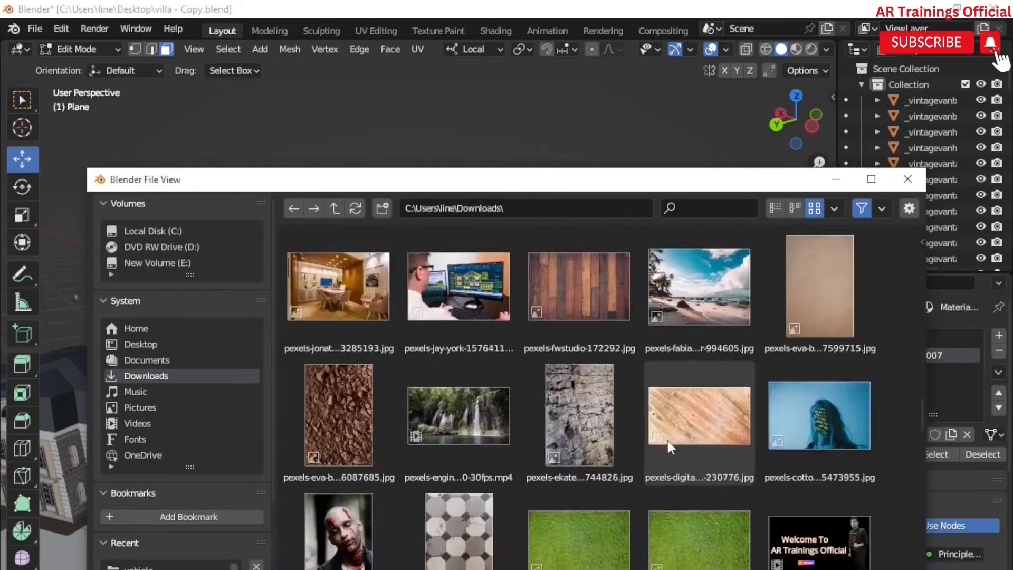
pyautogui.scroll(-6, 662, 438)
pyautogui.click(357, 355)
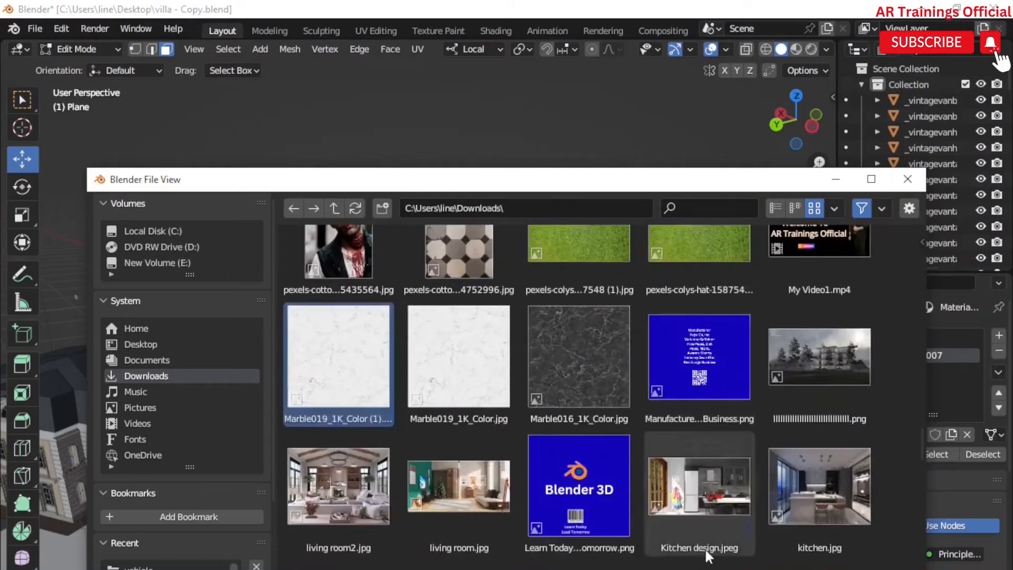
pyautogui.click(754, 569)
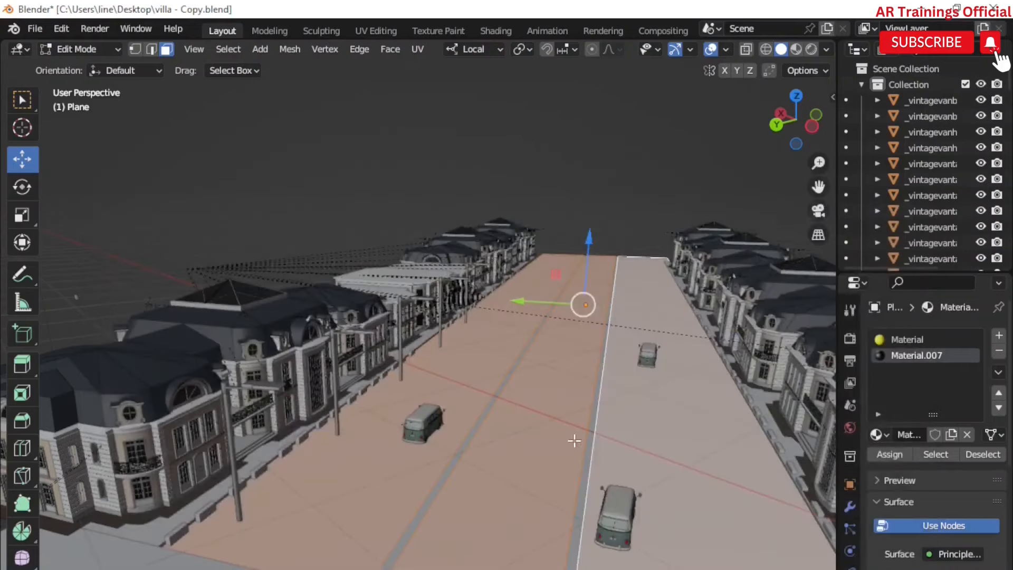
# Step: Return to Object Mode, select the foreground ground plane and briefly preview it in material shading
pyautogui.scroll(-5, 569, 366)
pyautogui.scroll(4, 569, 367)
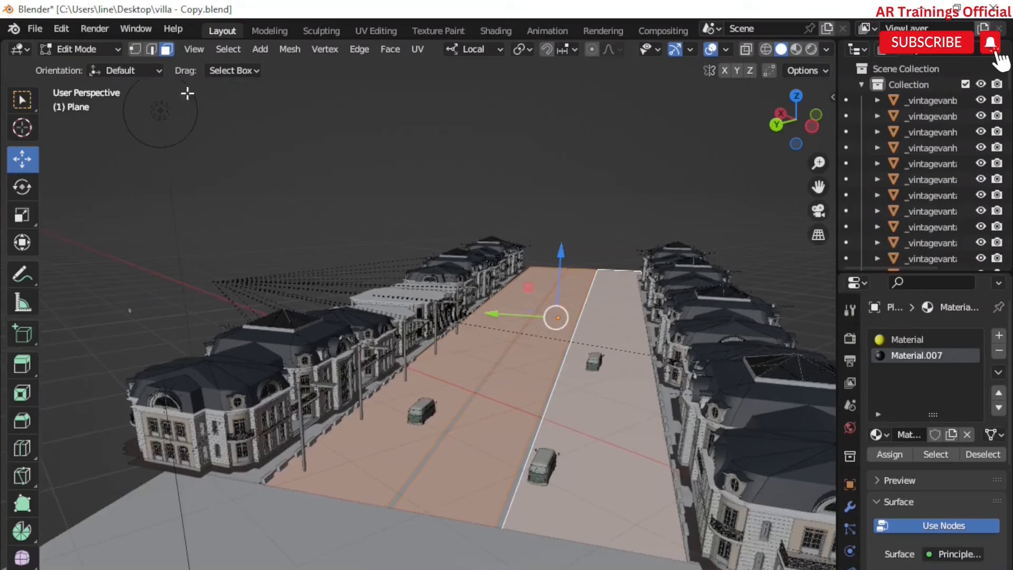
pyautogui.click(84, 48)
pyautogui.click(85, 66)
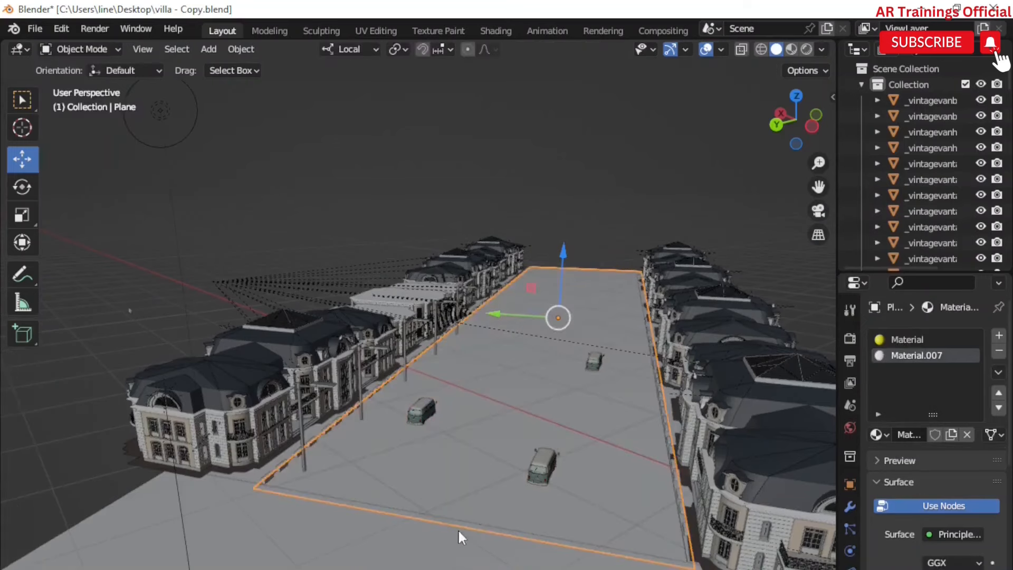
pyautogui.click(451, 492)
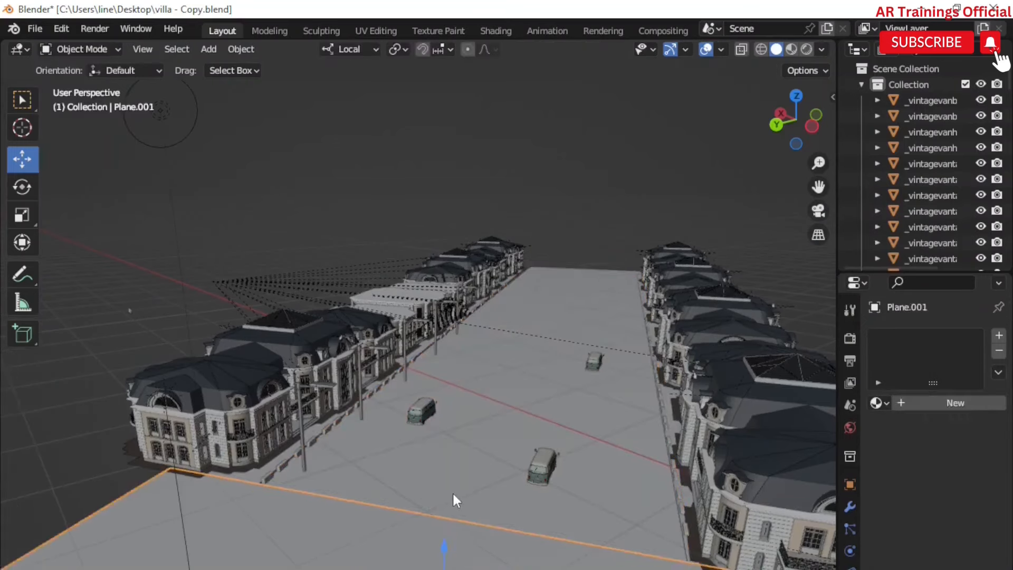
pyautogui.click(791, 47)
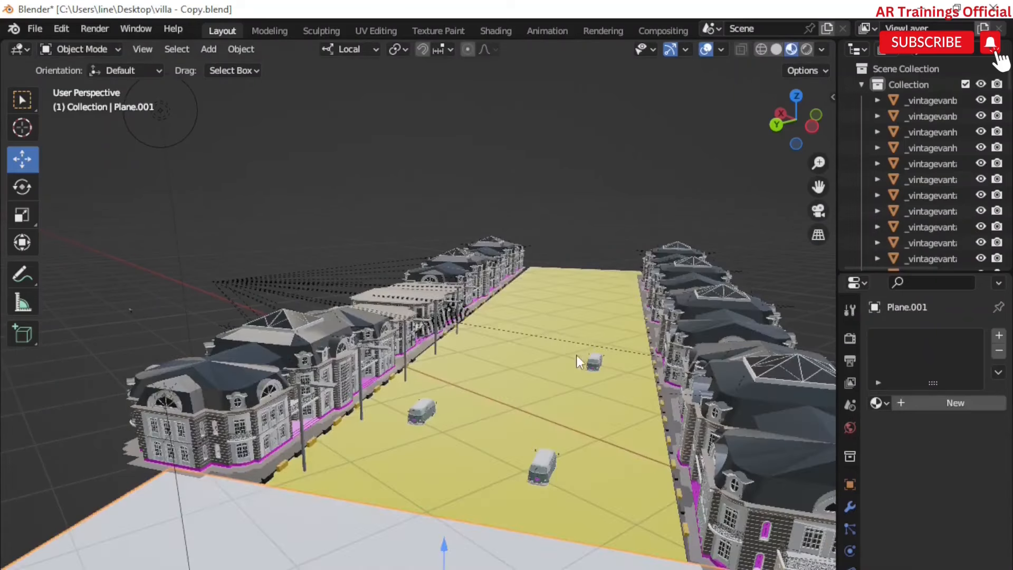
pyautogui.click(776, 50)
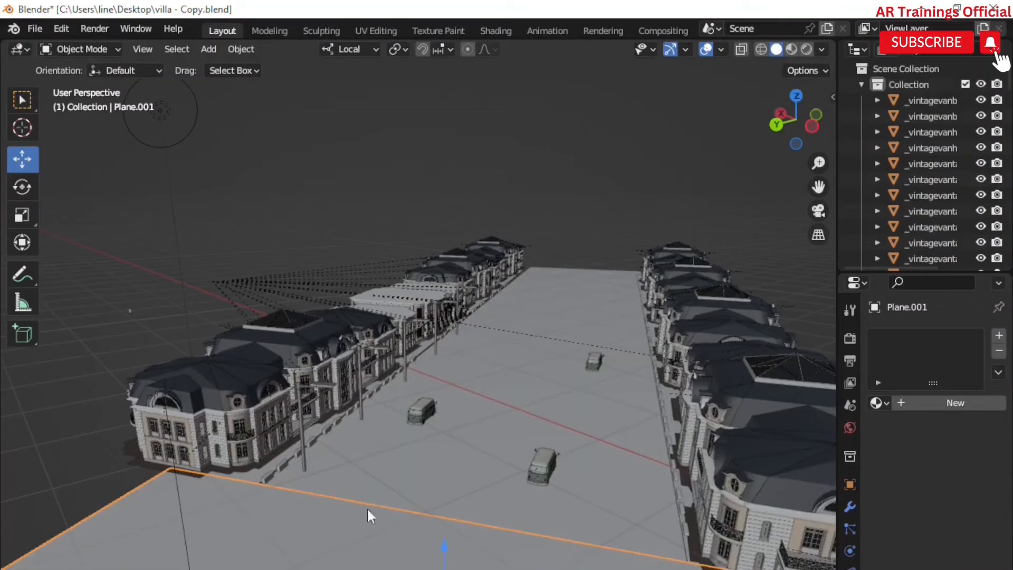
# Step: Enter Edit Mode on the foreground plane and add a lengthwise loop cut, sliding it toward the far edge
pyautogui.keyDown('shift'); pyautogui.moveTo(461, 496); pyautogui.dragTo(472, 448, button='middle'); pyautogui.keyUp('shift')
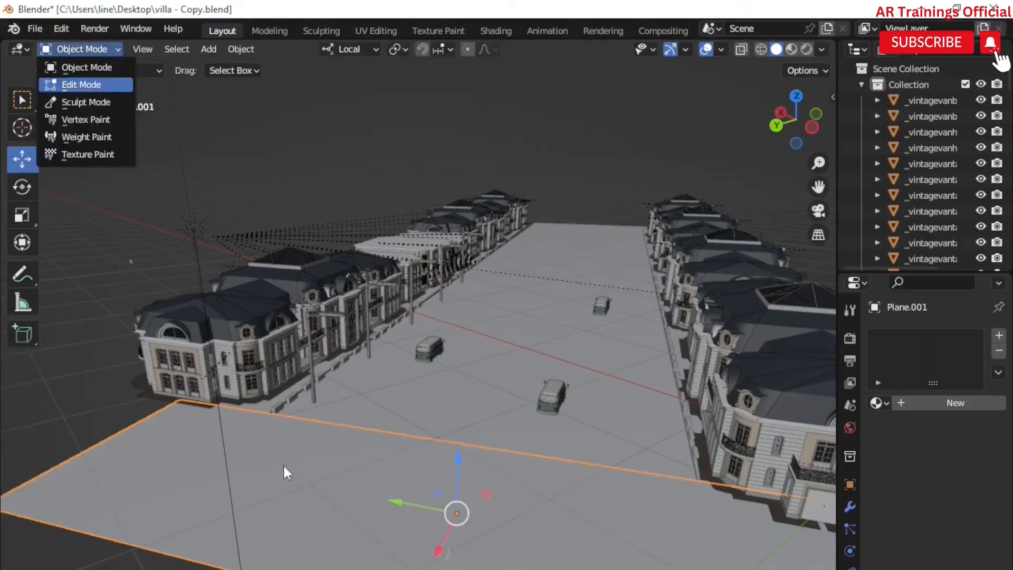
pyautogui.press('Tab')
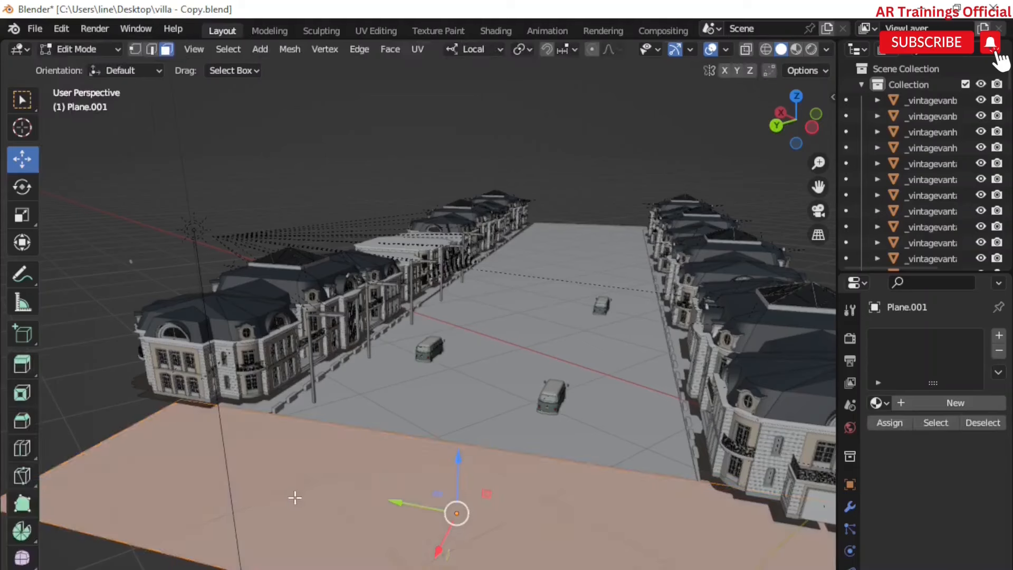
pyautogui.keyDown('shift'); pyautogui.moveTo(287, 491); pyautogui.dragTo(314, 489, button='middle'); pyautogui.keyUp('shift')
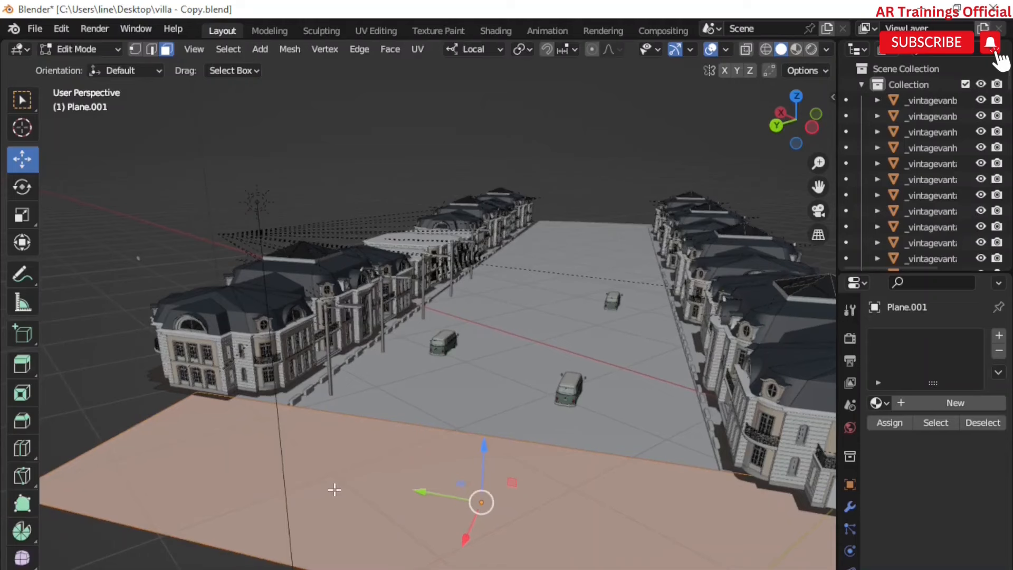
pyautogui.hotkey('ctrl', 'r')
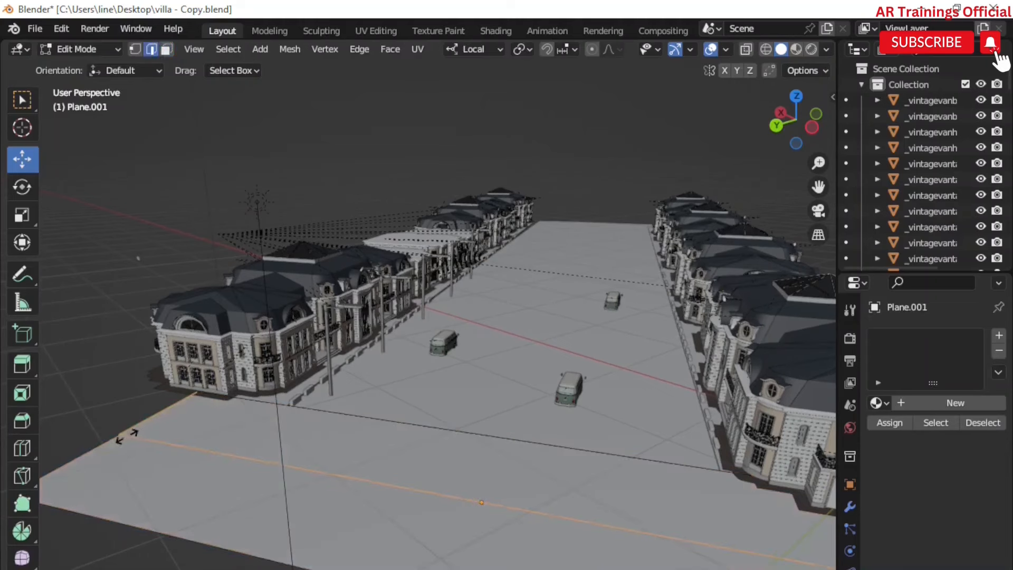
pyautogui.click(137, 448)
pyautogui.click(141, 431)
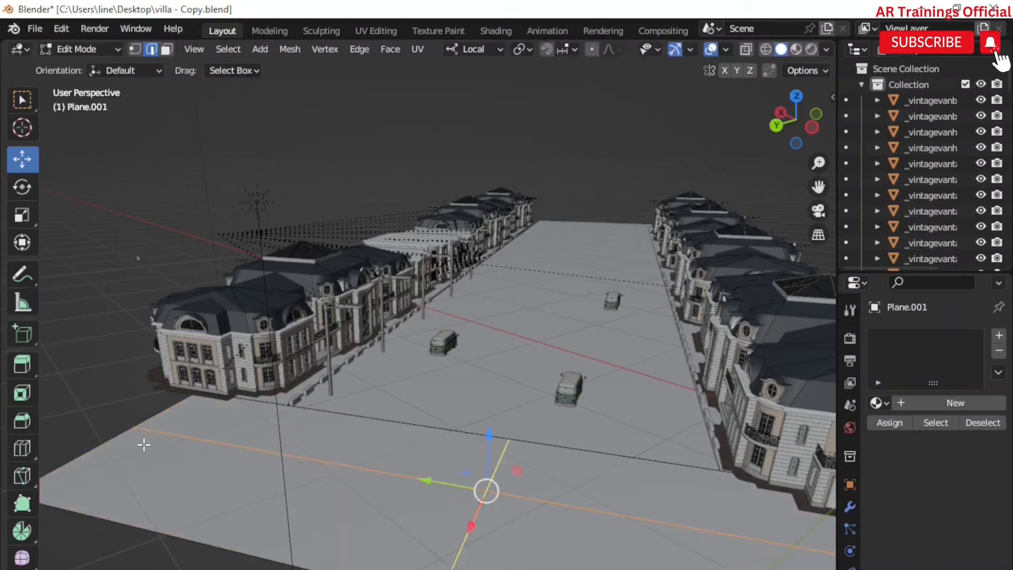
pyautogui.press('g')
pyautogui.press('g')
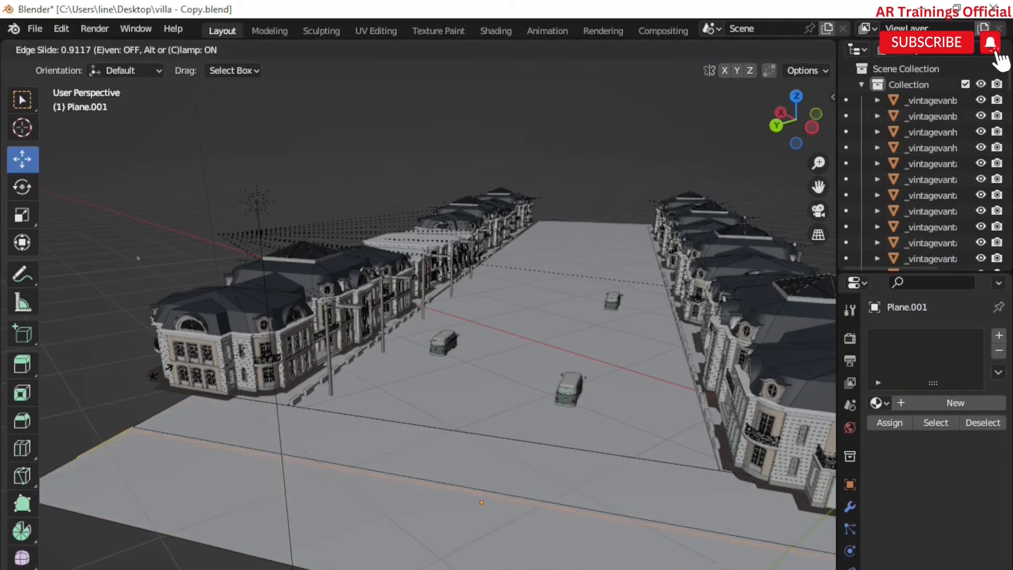
pyautogui.click(201, 408)
# Step: Select the thin strip face along the road edge and give it a new material with a yellow base colour
pyautogui.click(166, 49)
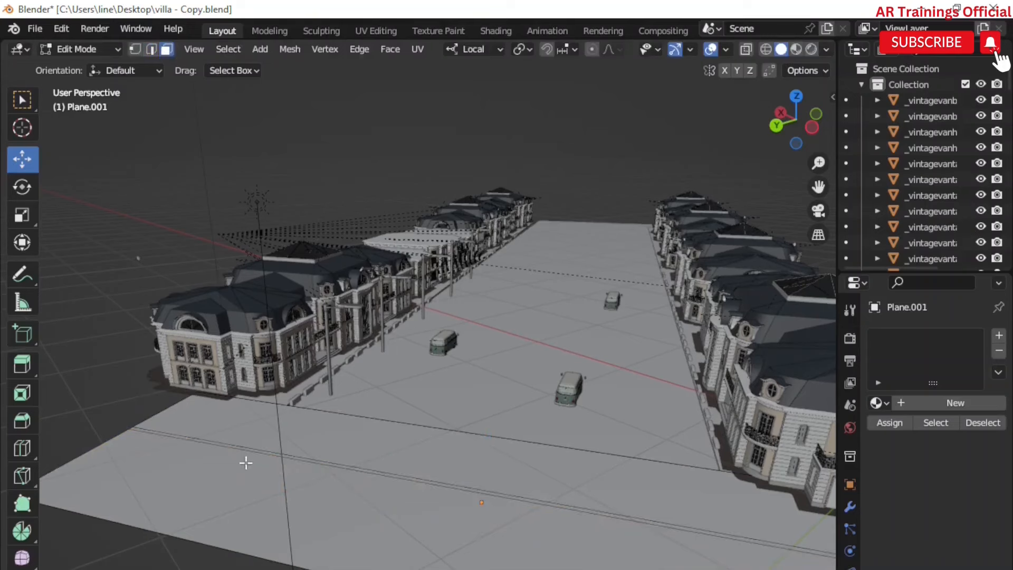
pyautogui.click(250, 448)
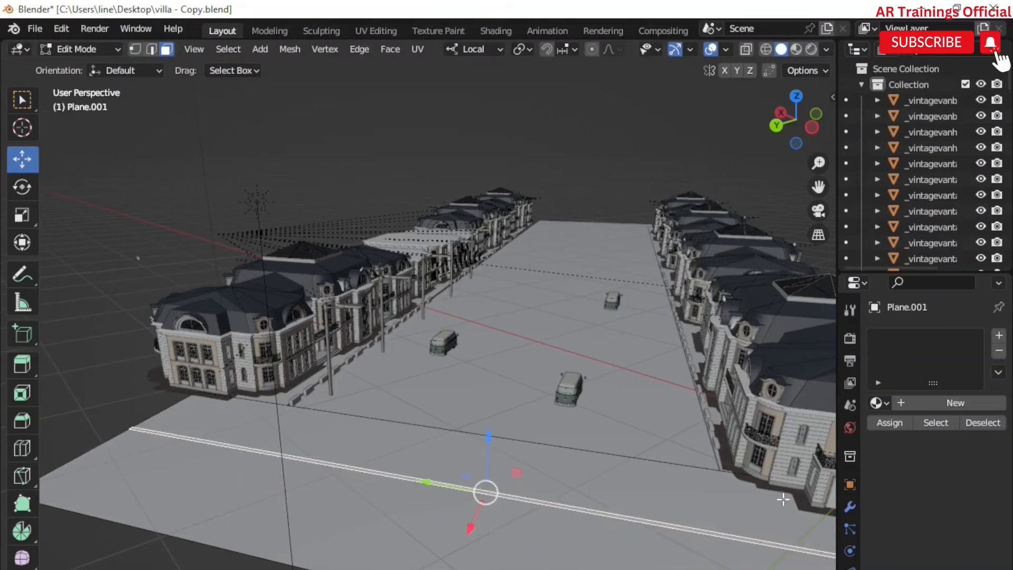
pyautogui.click(999, 337)
pyautogui.click(951, 404)
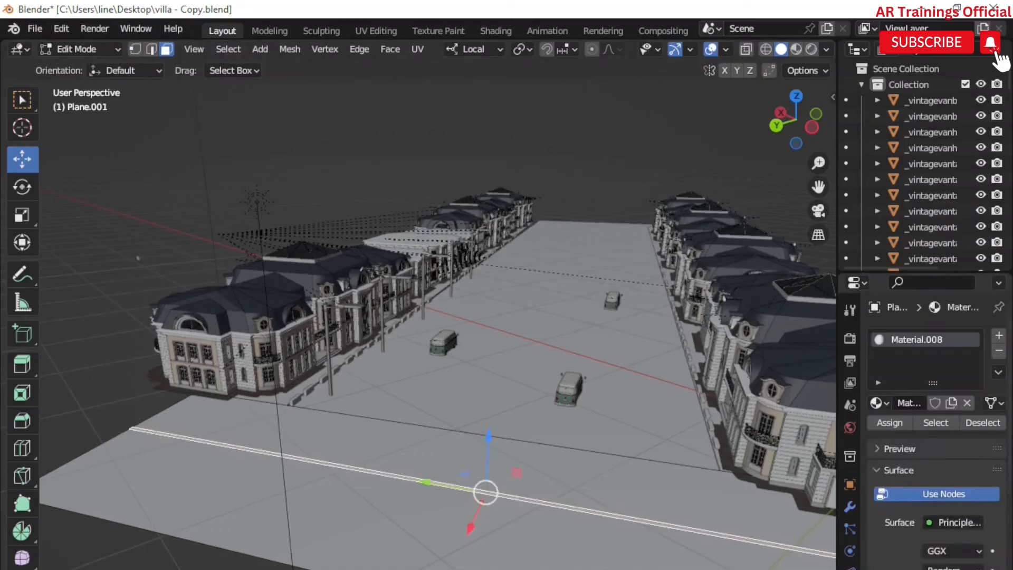
pyautogui.click(952, 569)
pyautogui.moveTo(903, 423)
pyautogui.mouseDown()
pyautogui.moveTo(970, 422)
pyautogui.moveTo(855, 455)
pyautogui.mouseUp()
# Step: Select the wide front face of the plane and add a new material slot with a new material
pyautogui.click(415, 465)
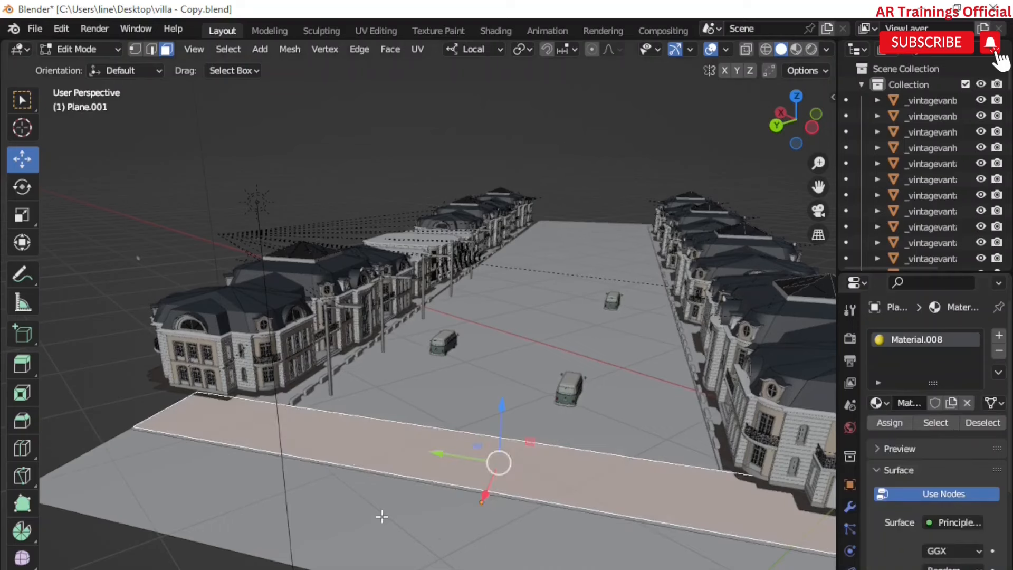
pyautogui.keyDown('shift'); pyautogui.click(382, 516); pyautogui.keyUp('shift')
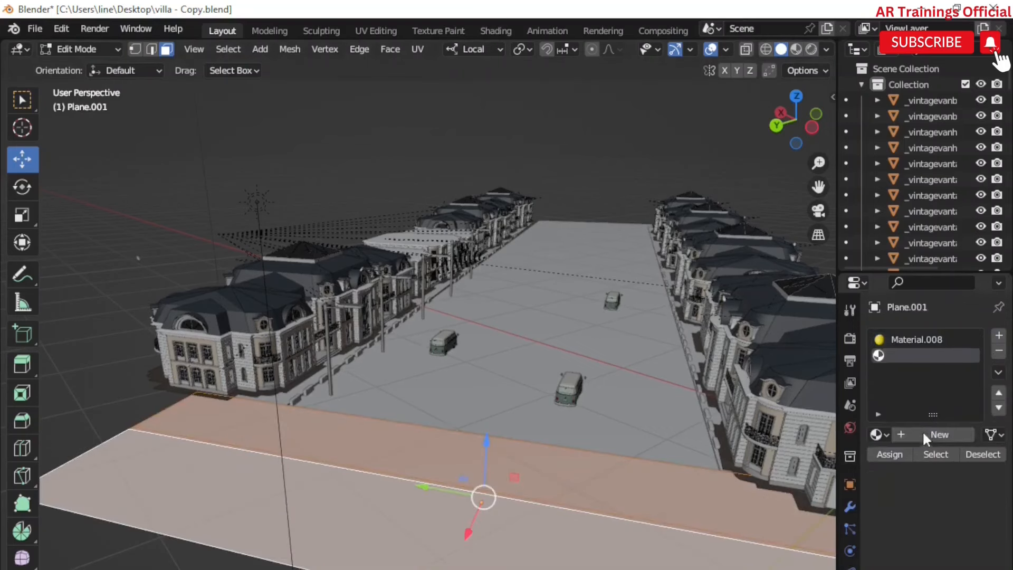
pyautogui.click(910, 435)
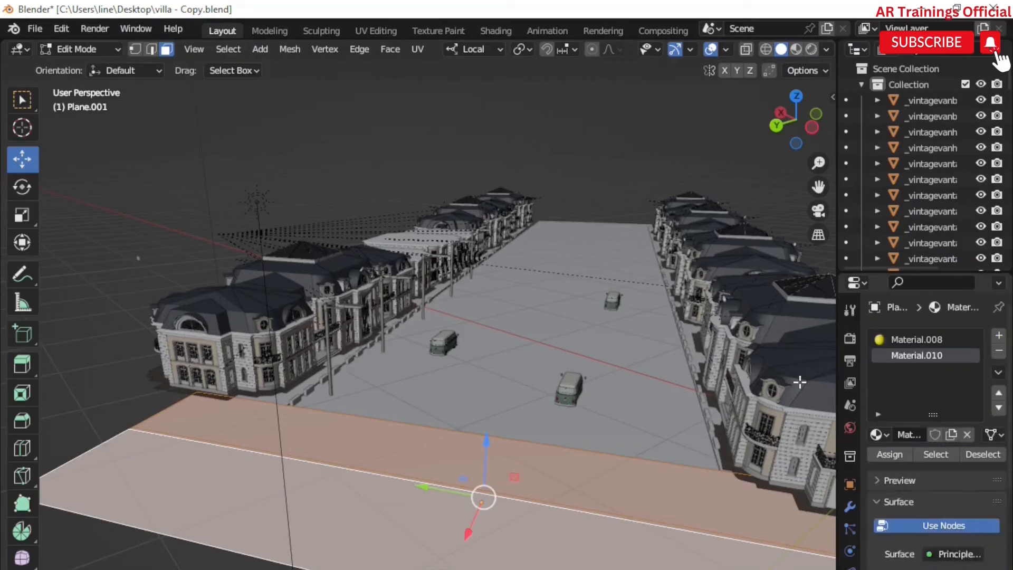
# Step: Connect an image texture to the new material's base colour and load a marble colour image from Downloads
pyautogui.click(930, 569)
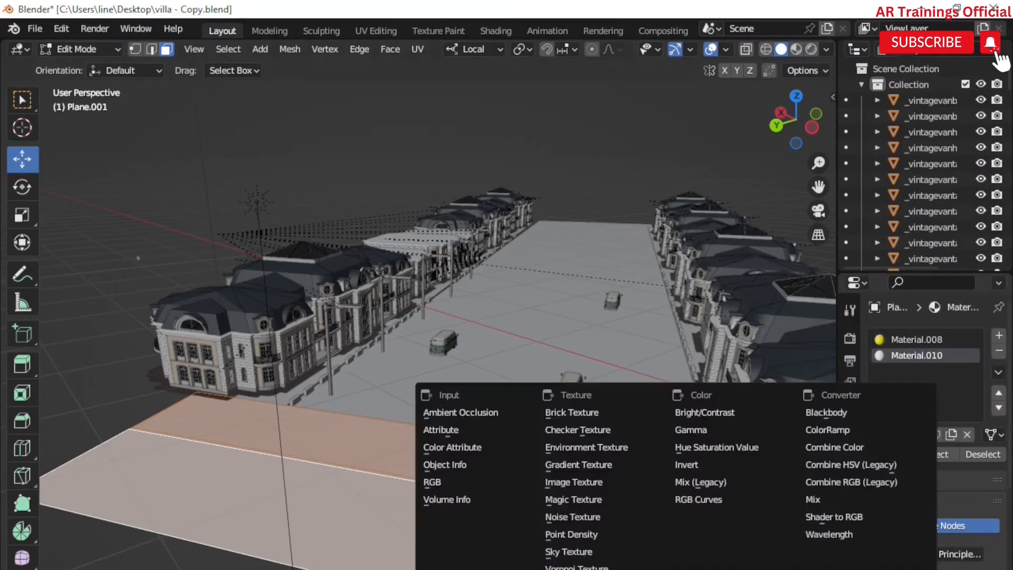
pyautogui.click(594, 482)
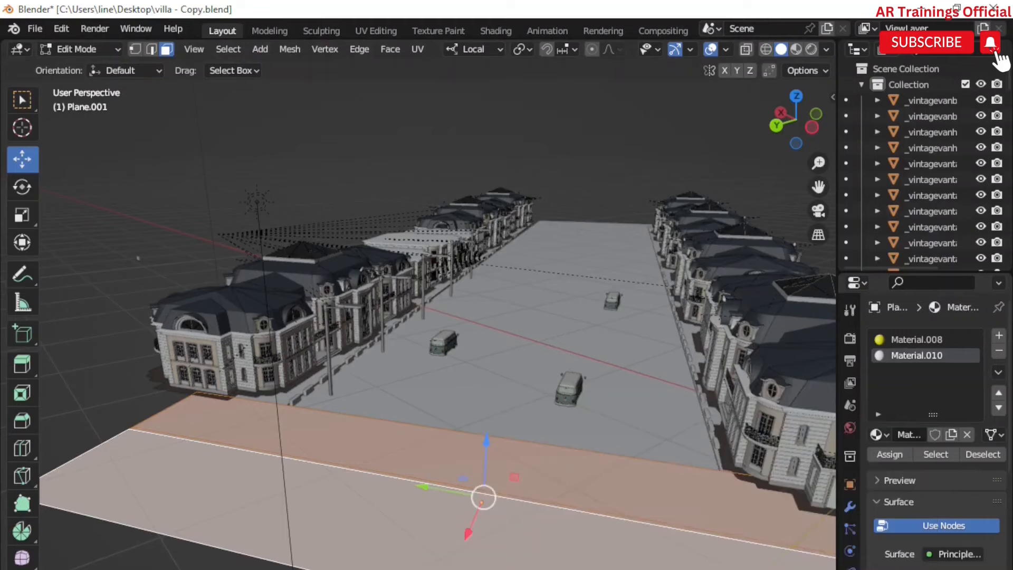
pyautogui.click(963, 568)
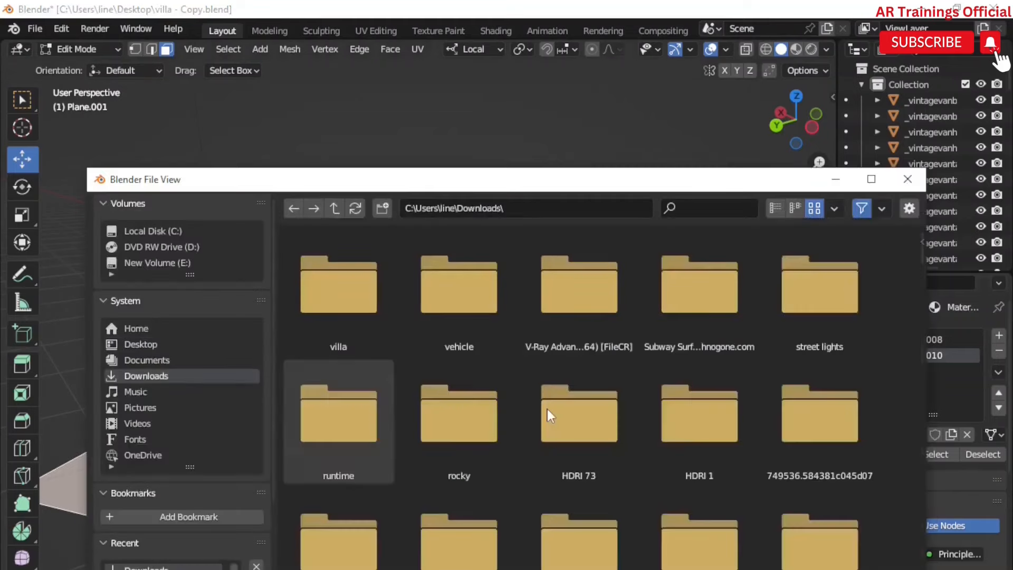
pyautogui.scroll(-10, 607, 398)
pyautogui.scroll(-6, 612, 397)
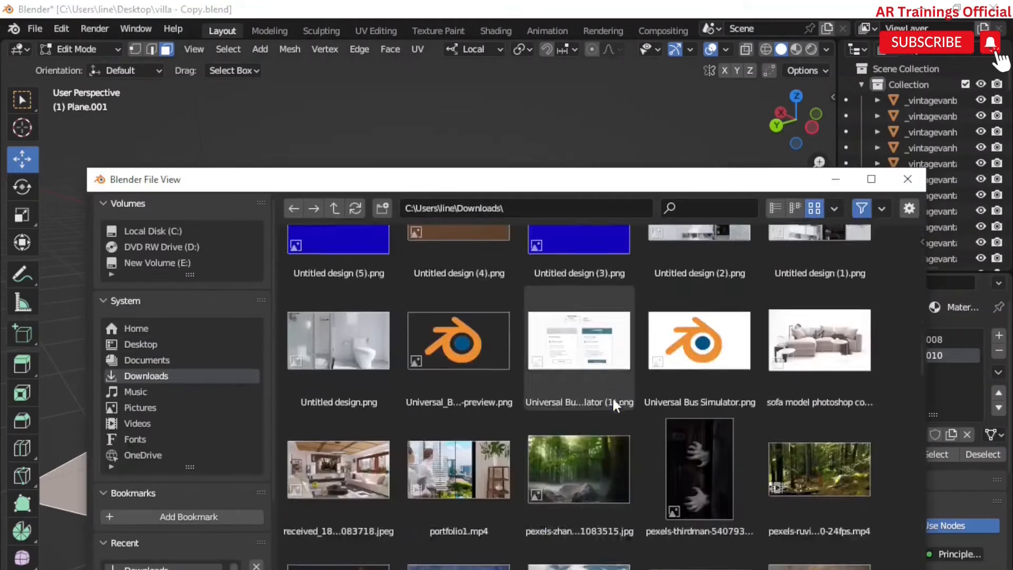
pyautogui.scroll(6, 612, 396)
pyautogui.scroll(-20, 610, 397)
pyautogui.scroll(-15, 606, 391)
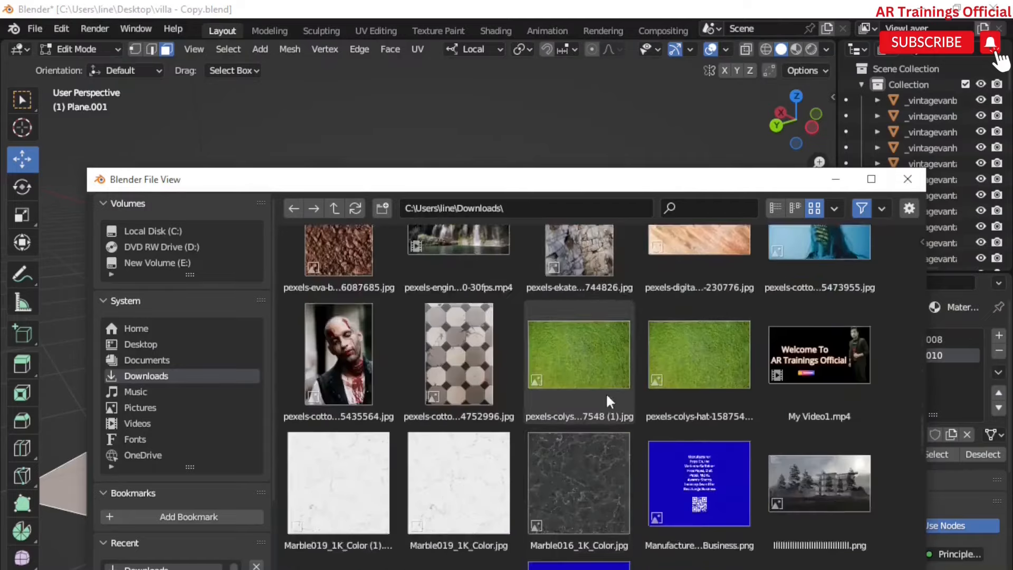
pyautogui.scroll(4, 465, 291)
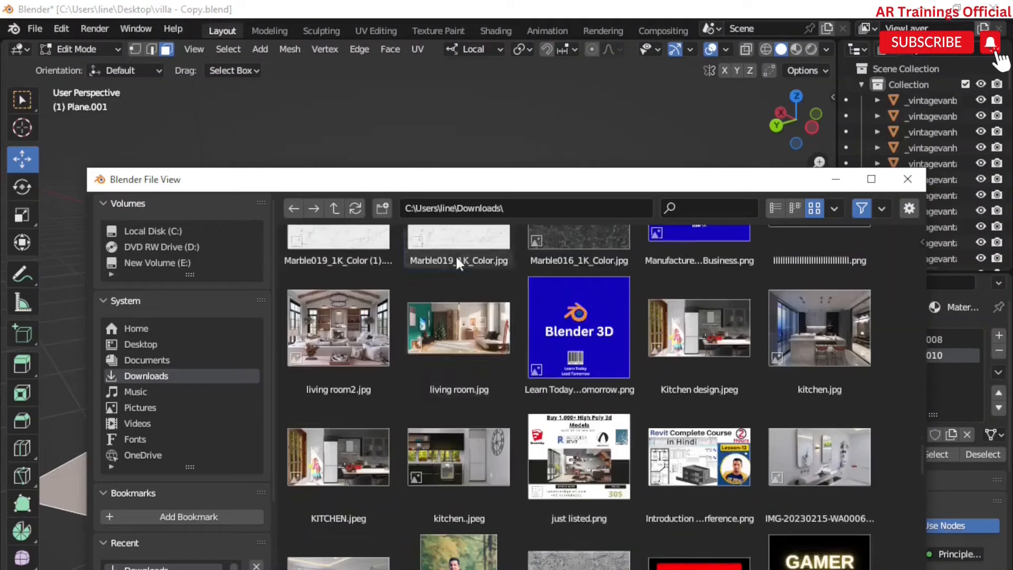
pyautogui.doubleClick(464, 292)
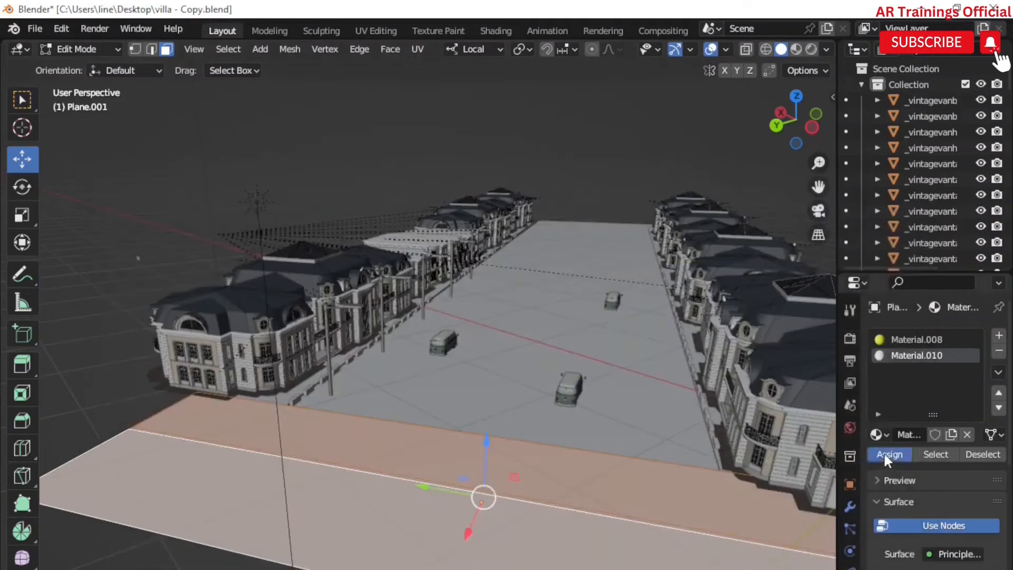
# Step: Return to Object Mode, zoom out and add a camera to the scene
pyautogui.click(82, 49)
pyautogui.click(79, 68)
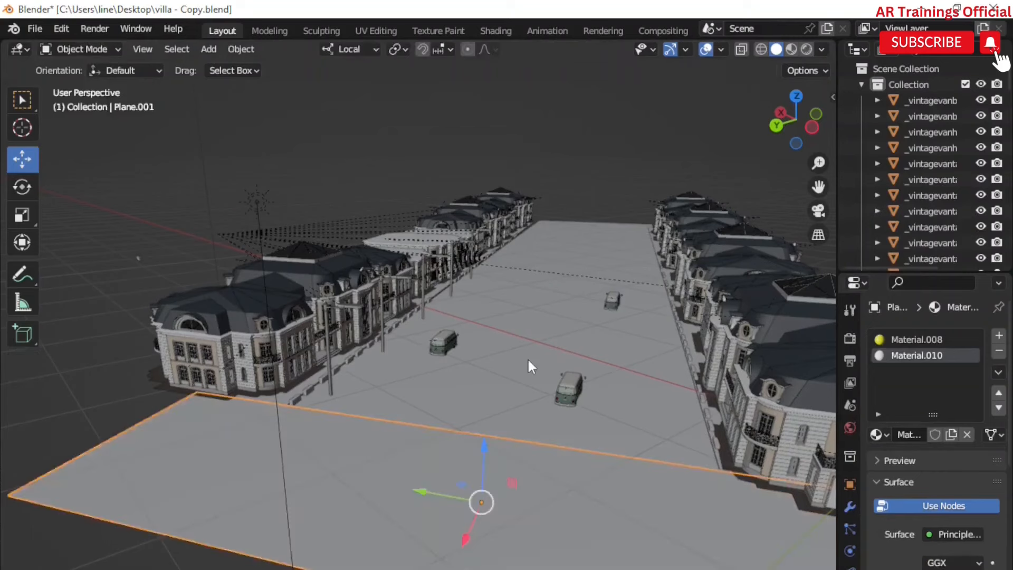
pyautogui.scroll(-4, 530, 360)
pyautogui.scroll(-1, 527, 355)
pyautogui.click(209, 49)
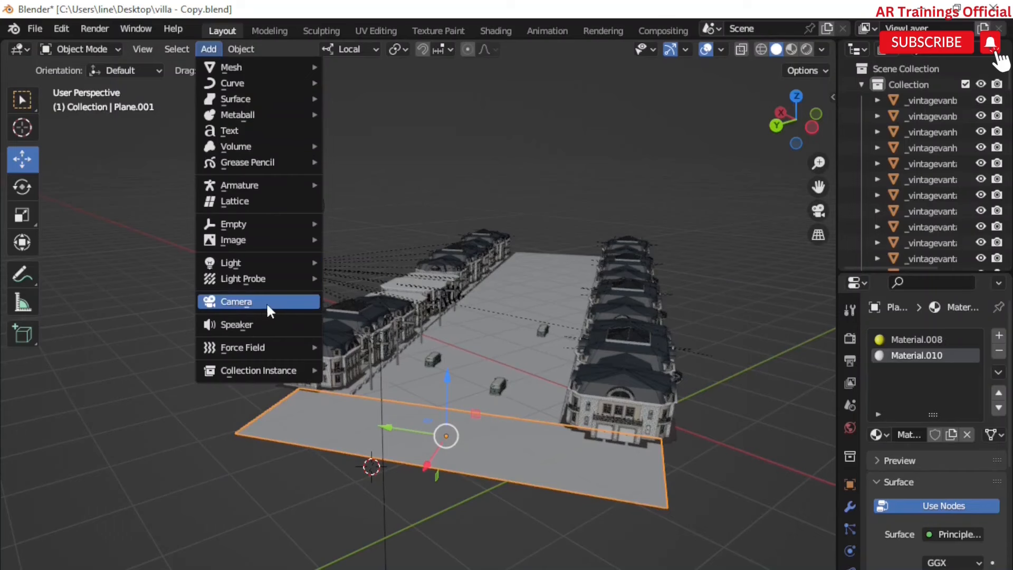
pyautogui.press('Return')
# Step: Scale the new camera up to about 1.975 and open the sidebar
pyautogui.press('s')
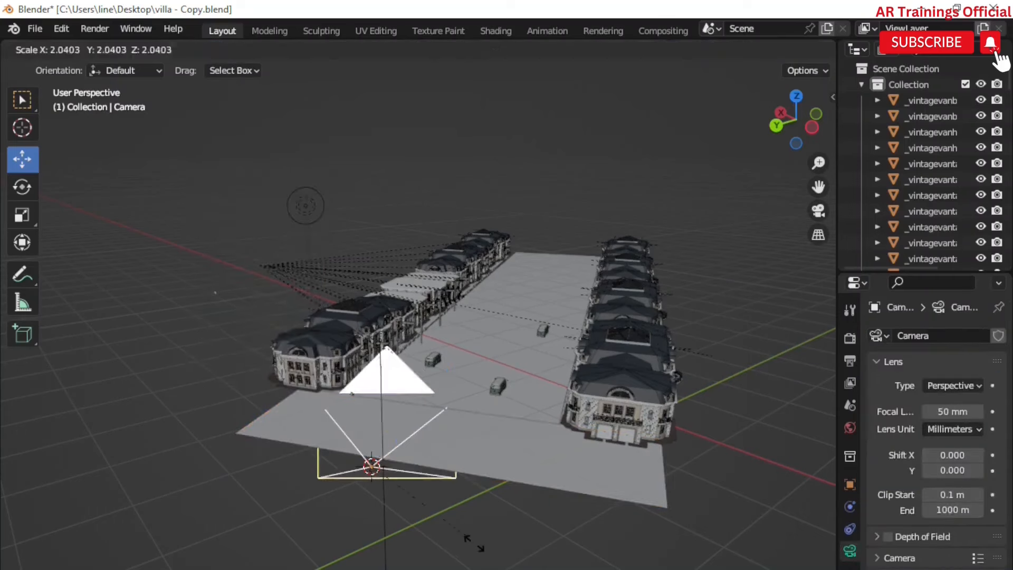
pyautogui.click(457, 537)
pyautogui.press('n')
# Step: Set the camera's rotation to 90° on X and 0° on Y
pyautogui.click(750, 195)
pyautogui.write('90')
pyautogui.press('Return')
pyautogui.click(746, 211)
pyautogui.write('90')
pyautogui.press('Return')
pyautogui.click(747, 211)
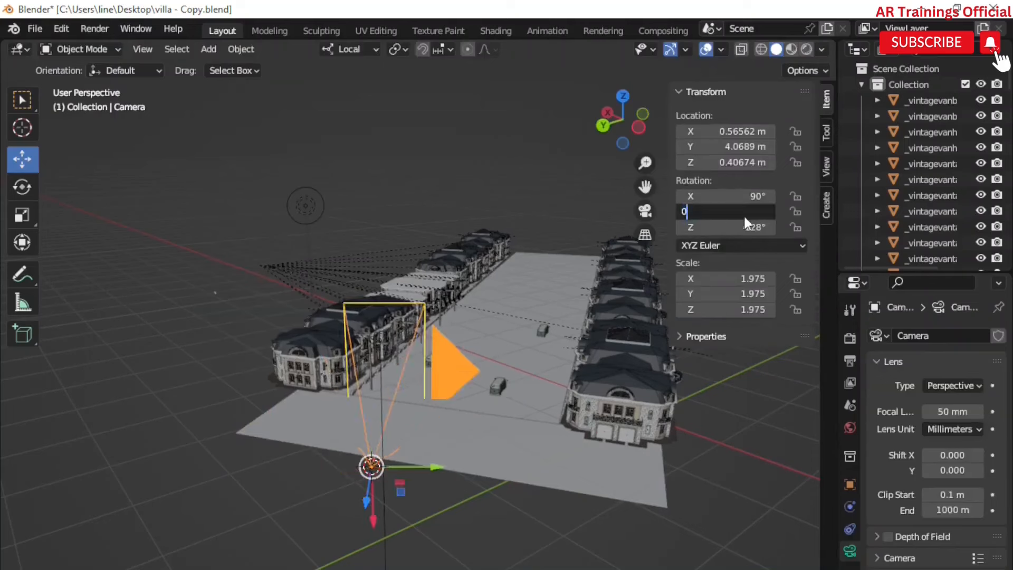
pyautogui.write('0')
pyautogui.press('Return')
# Step: Re-enter the camera's rotation as 90° on X and 0° on Y, and edit its Z rotation field
pyautogui.click(749, 228)
pyautogui.write('90d')
pyautogui.press('Return')
pyautogui.click(759, 228)
pyautogui.write('0d')
pyautogui.press('Return')
pyautogui.click(759, 228)
pyautogui.write('9')
pyautogui.press('BackSpace')
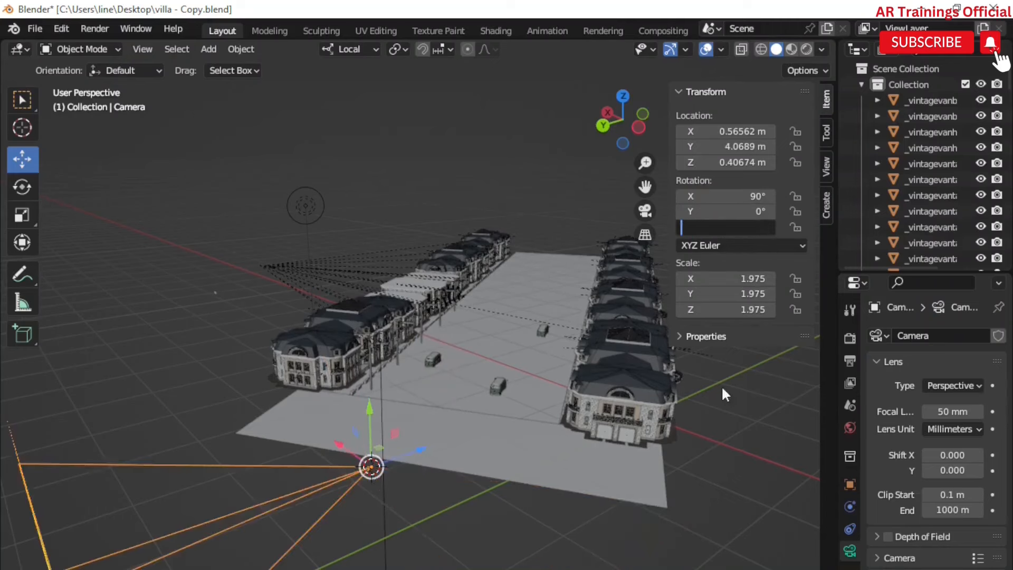
pyautogui.press('Return')
# Step: Hide the sidebar and rotate the camera about -142° around its local axis with the Rotate tool
pyautogui.press('n')
pyautogui.click(22, 186)
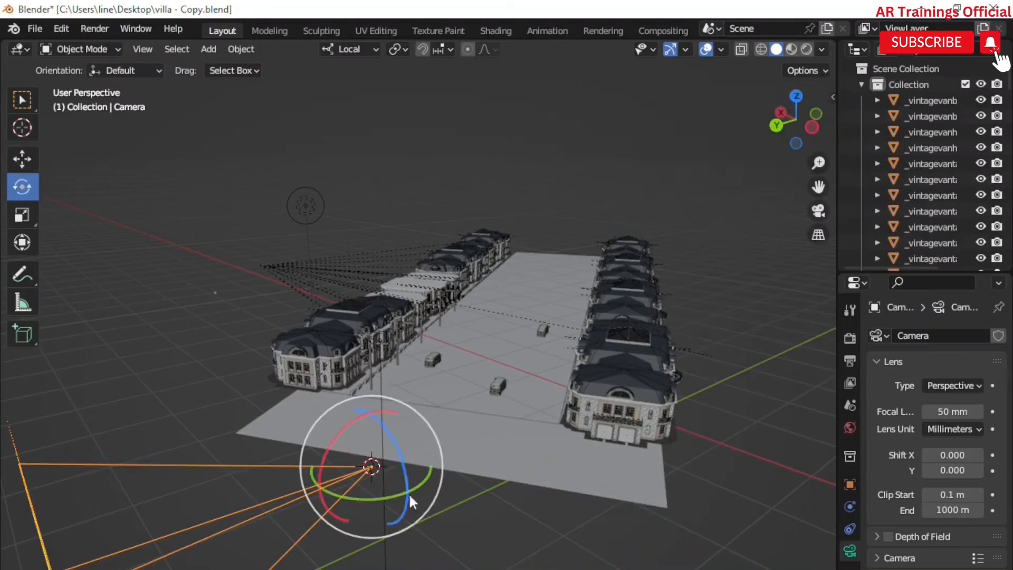
pyautogui.moveTo(397, 493); pyautogui.dragTo(264, 429)
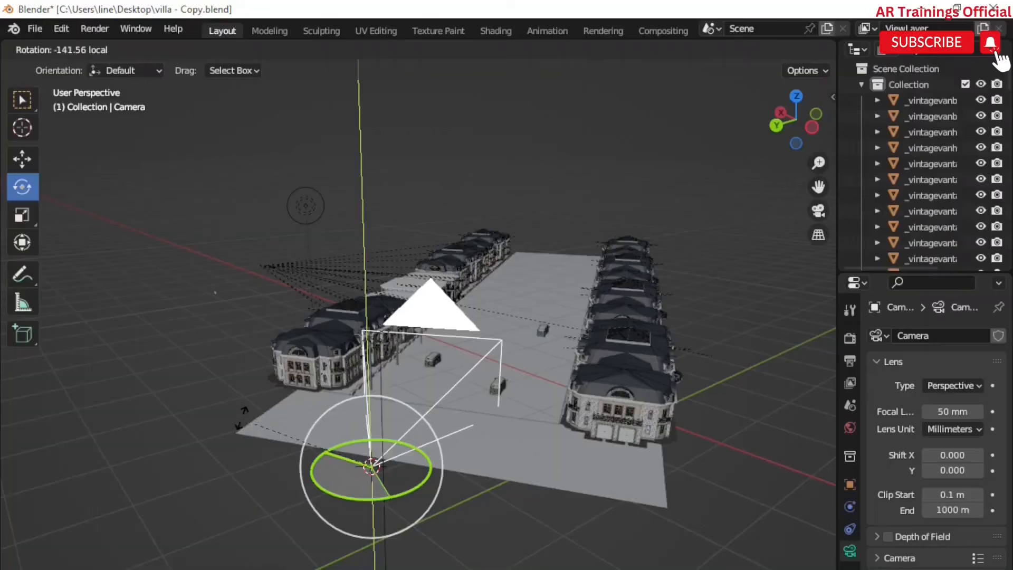
pyautogui.moveTo(294, 437); pyautogui.dragTo(300, 437)
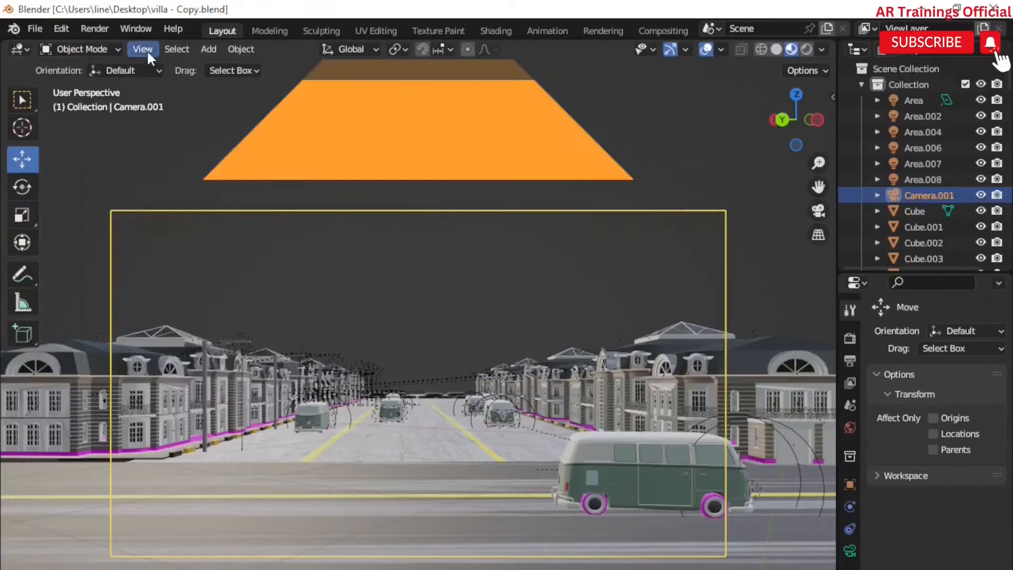
# Step: Look through the camera, create a new world and set its colour to an Environment Texture
pyautogui.click(144, 49)
pyautogui.moveTo(225, 224)
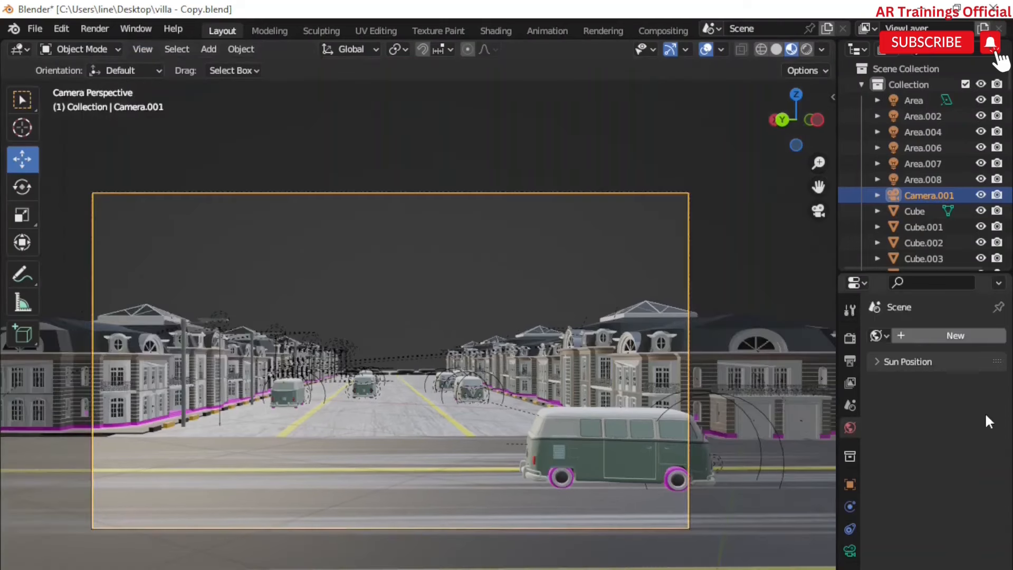
pyautogui.click(956, 336)
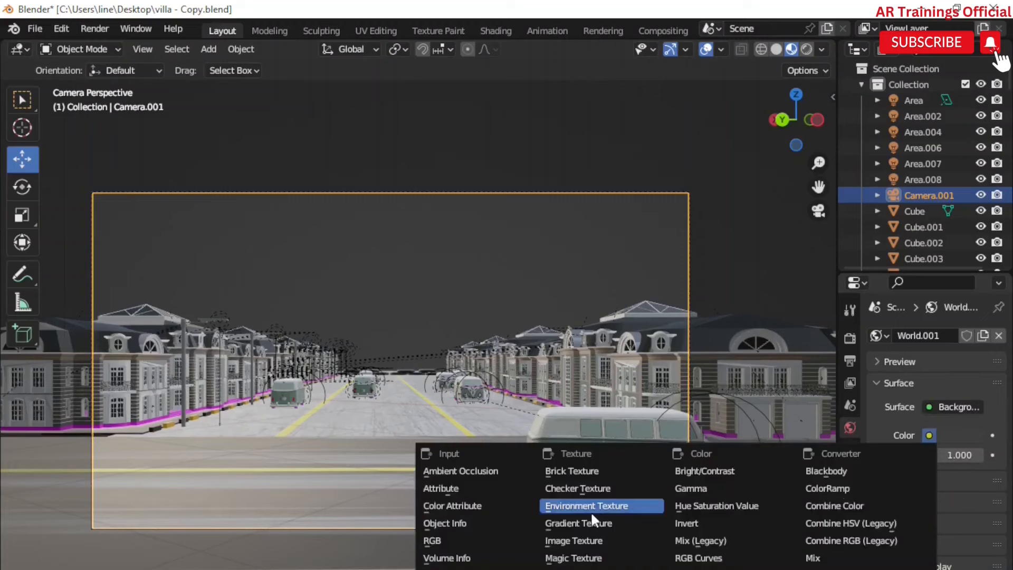
pyautogui.press('Return')
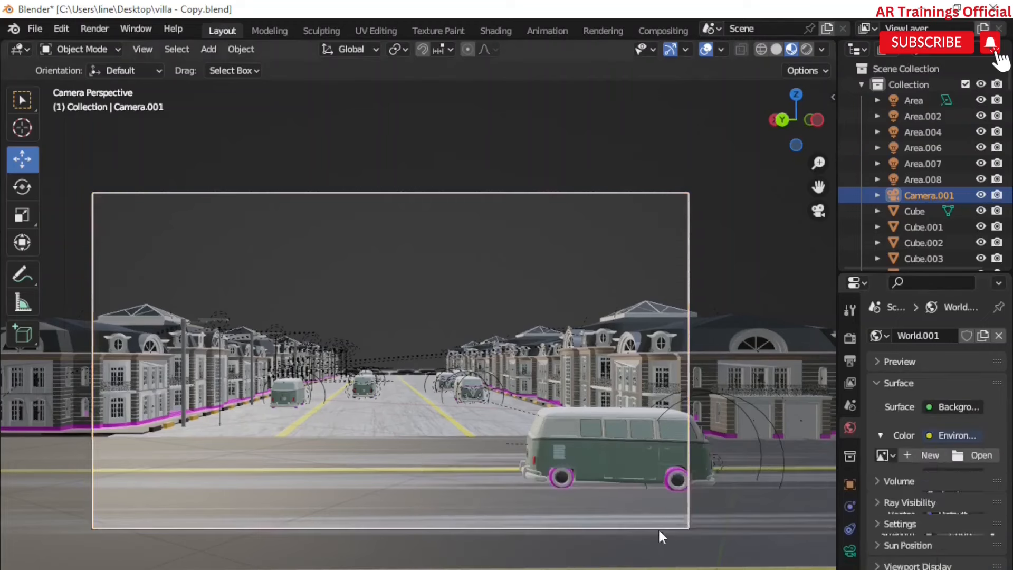
# Step: Open HDRI 1.hdr from the Downloads HDRI 1 folder as the environment image
pyautogui.click(967, 454)
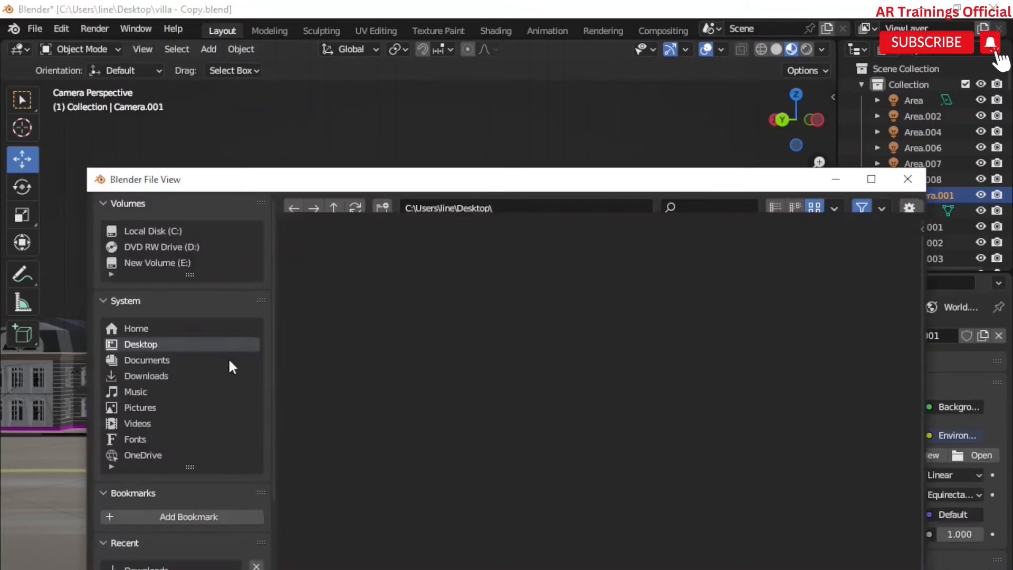
pyautogui.click(182, 375)
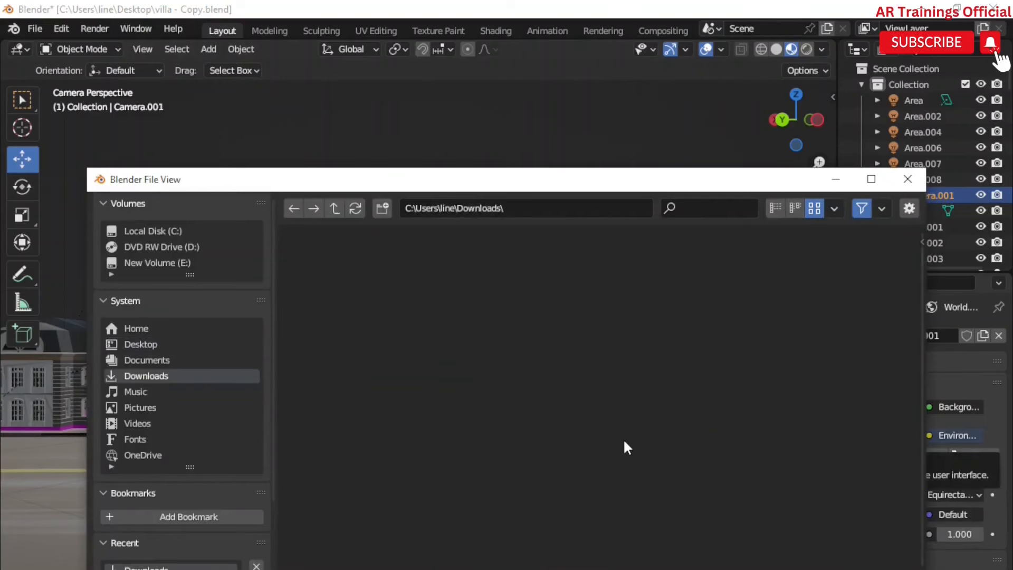
pyautogui.doubleClick(701, 437)
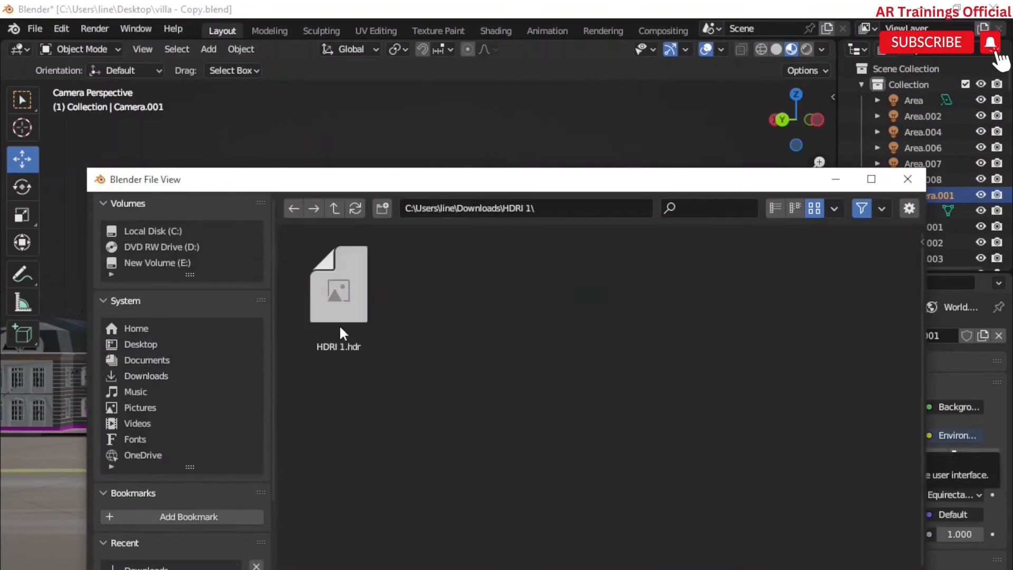
pyautogui.click(338, 324)
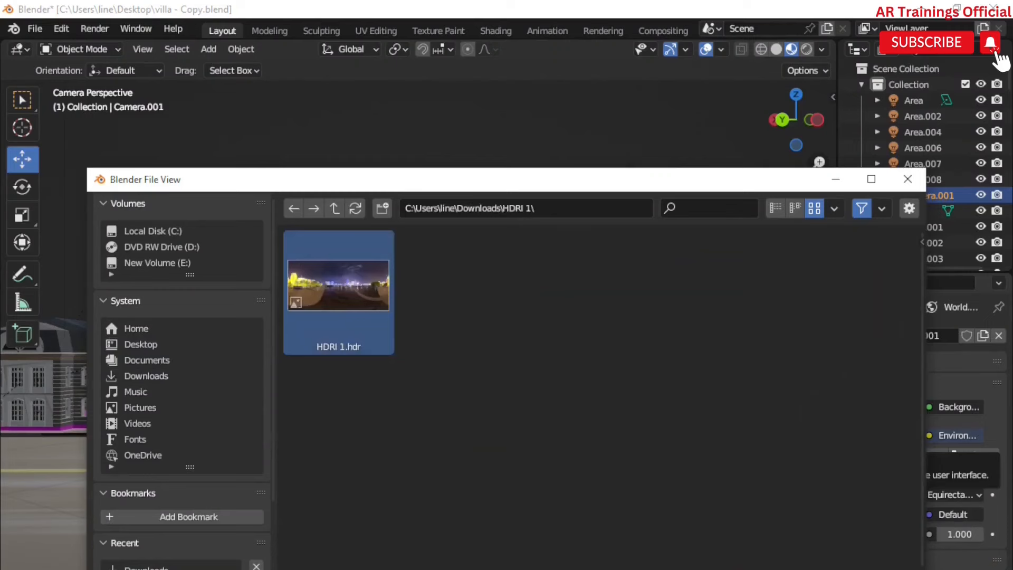
pyautogui.click(737, 569)
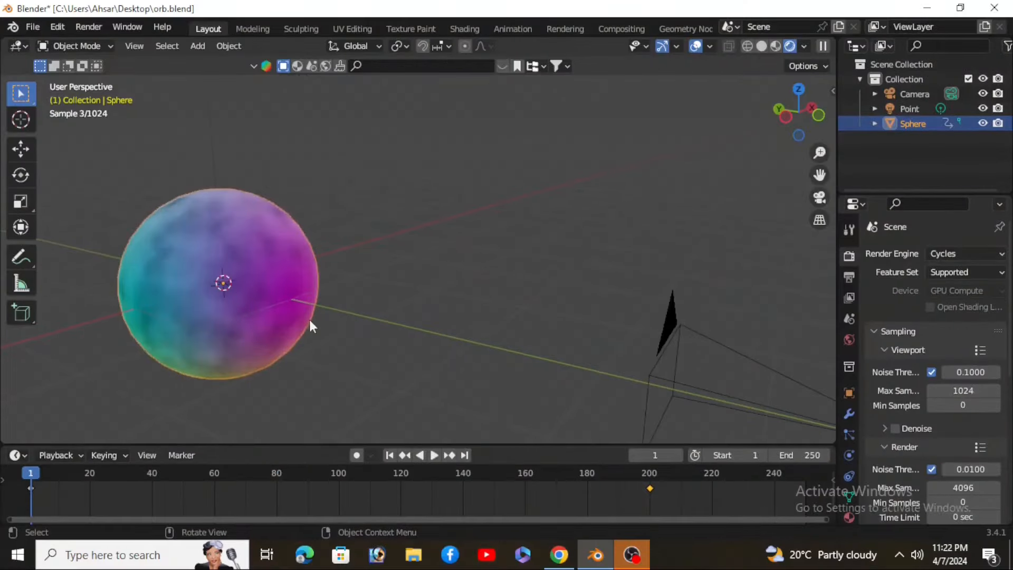
pyautogui.moveTo(490, 350); pyautogui.dragTo(537, 364, button='middle')
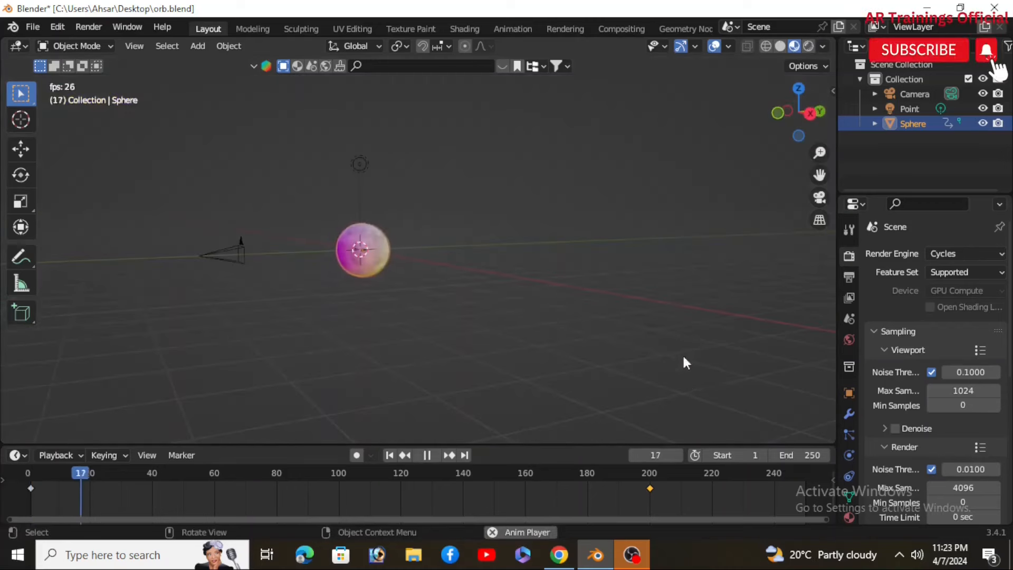
pyautogui.moveTo(697, 393)
pyautogui.mouseDown(button='middle')
pyautogui.moveTo(737, 382)
pyautogui.moveTo(695, 382)
pyautogui.mouseUp(button='middle')
pyautogui.scroll(-1, 687, 375)
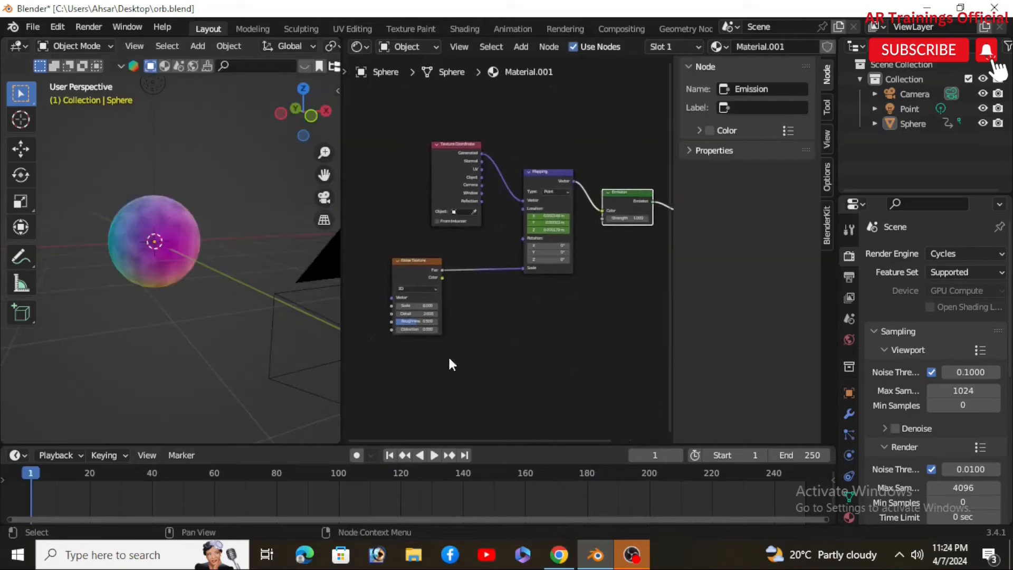
pyautogui.scroll(3, 448, 367)
pyautogui.moveTo(445, 373); pyautogui.dragTo(501, 351, button='middle')
pyautogui.moveTo(483, 317); pyautogui.dragTo(488, 322, button='middle')
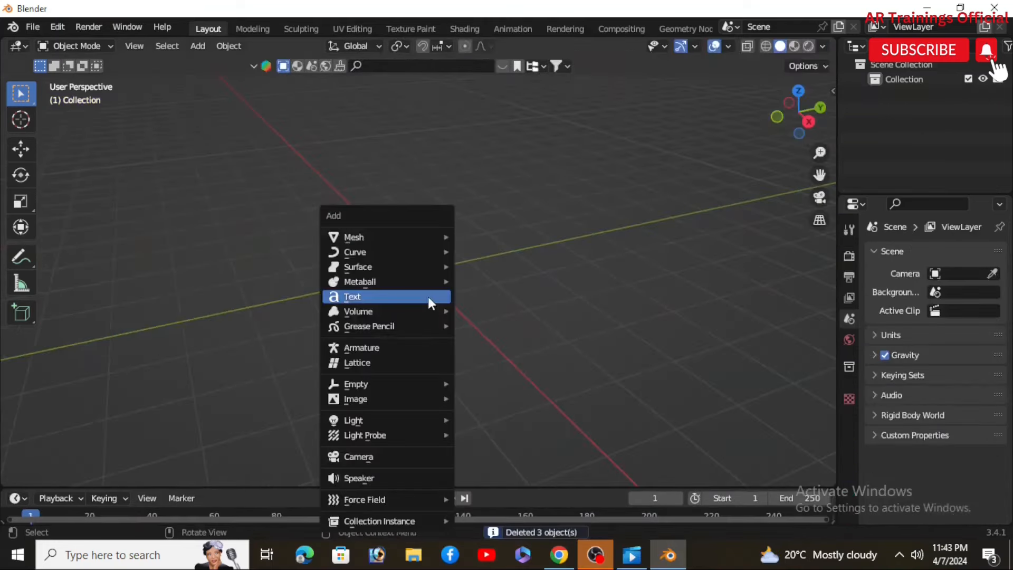
# Step: Add a UV sphere to the empty scene
pyautogui.moveTo(398, 238)
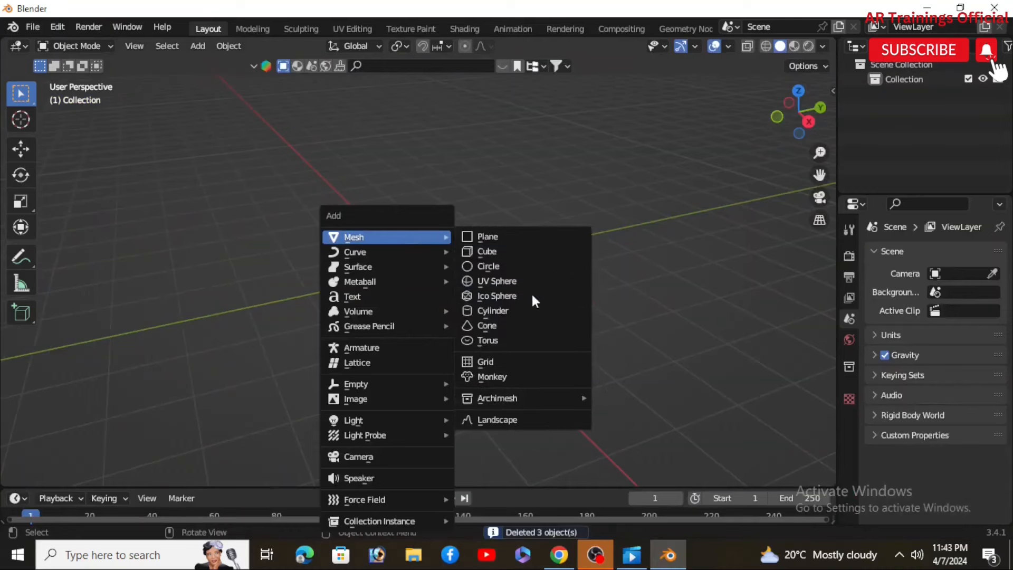
pyautogui.click(505, 282)
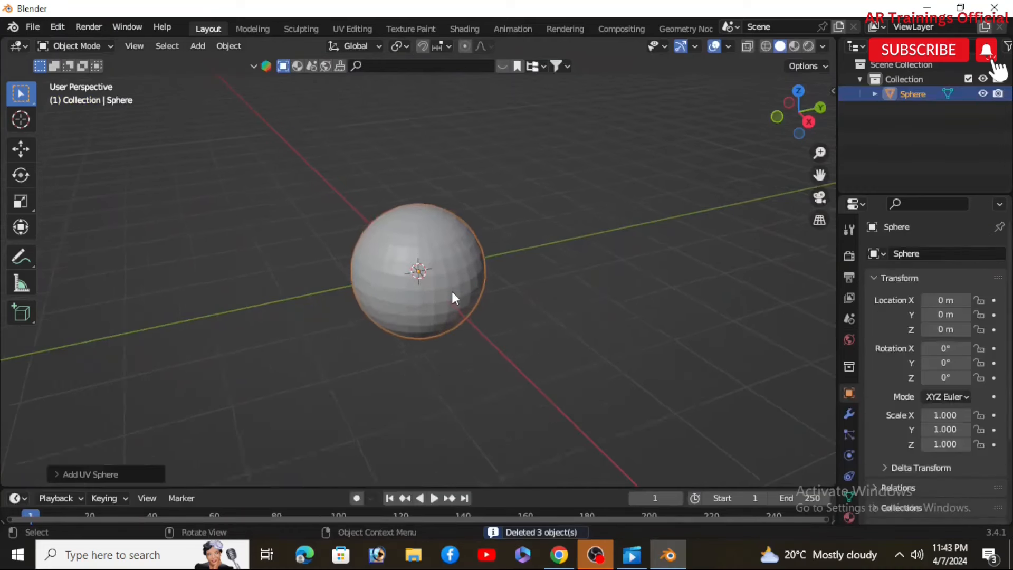
# Step: Enter Edit Mode and subdivide the whole sphere twice
pyautogui.click(109, 47)
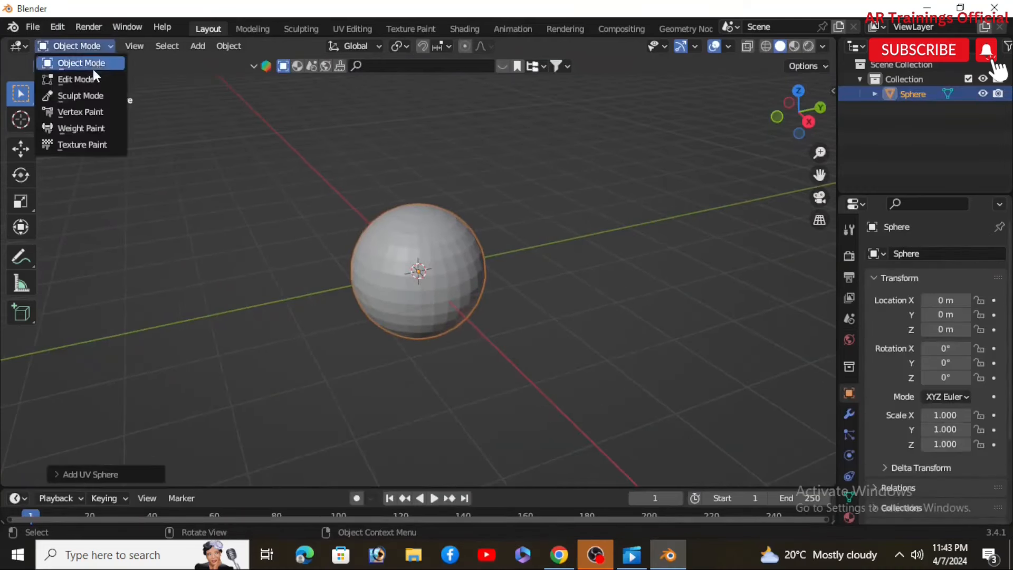
pyautogui.press('Tab')
pyautogui.rightClick(414, 238)
pyautogui.click(347, 205)
pyautogui.rightClick(349, 207)
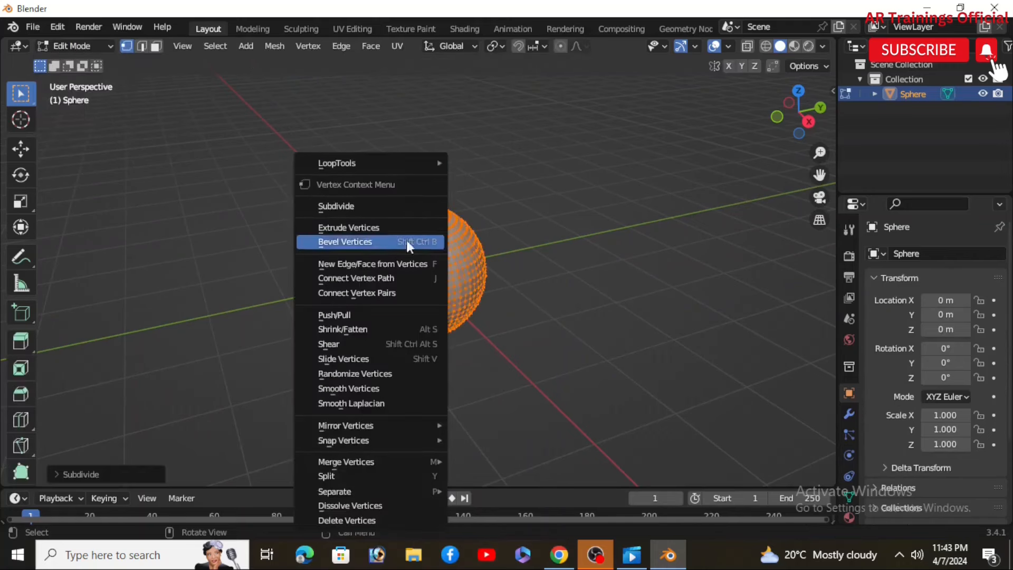
pyautogui.click(357, 207)
pyautogui.scroll(5, 399, 272)
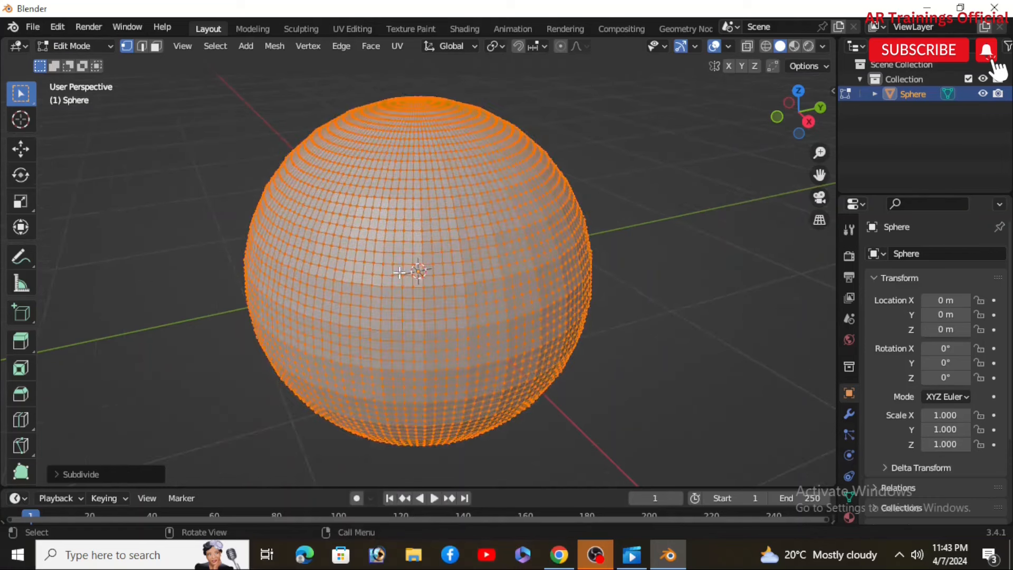
# Step: Set the last subdivision's number of cuts to 10
pyautogui.click(63, 474)
pyautogui.doubleClick(181, 371)
pyautogui.write('10')
pyautogui.press('Return')
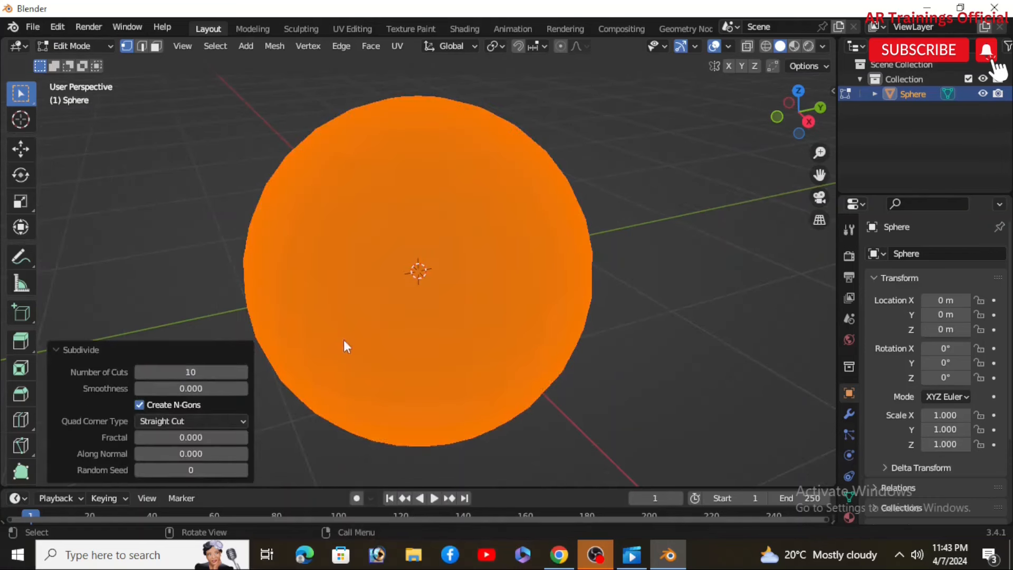
# Step: Return the sphere to Object Mode
pyautogui.scroll(3, 418, 269)
pyautogui.scroll(-6, 418, 269)
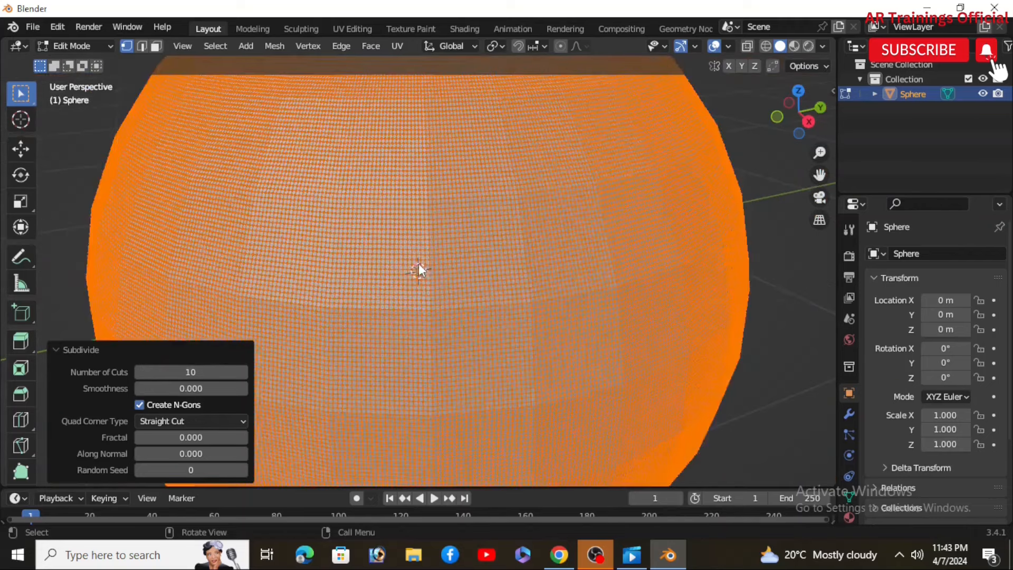
pyautogui.click(76, 349)
pyautogui.click(78, 46)
pyautogui.click(87, 64)
pyautogui.scroll(2, 417, 262)
pyautogui.scroll(-2, 419, 262)
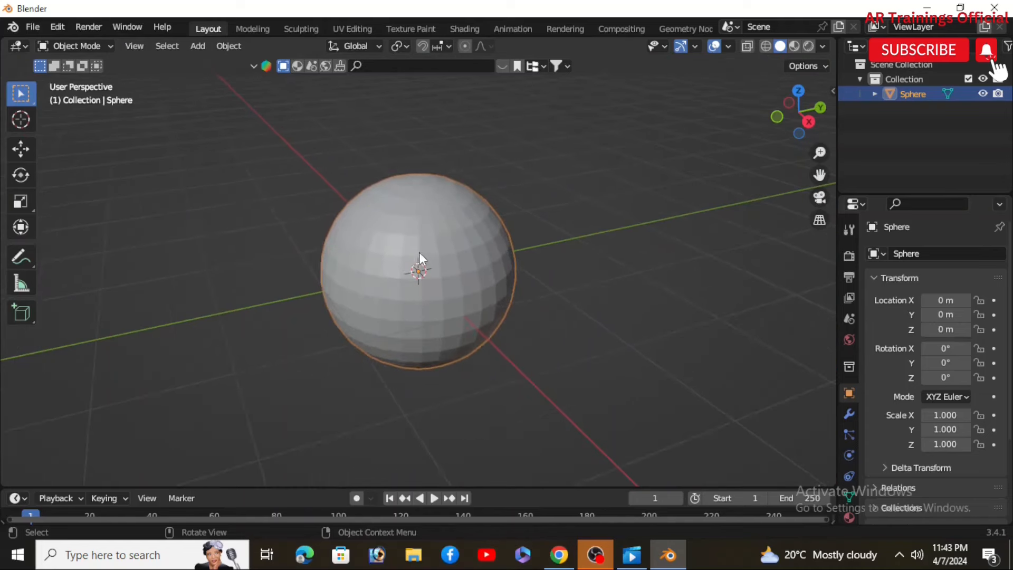
pyautogui.scroll(3, 389, 267)
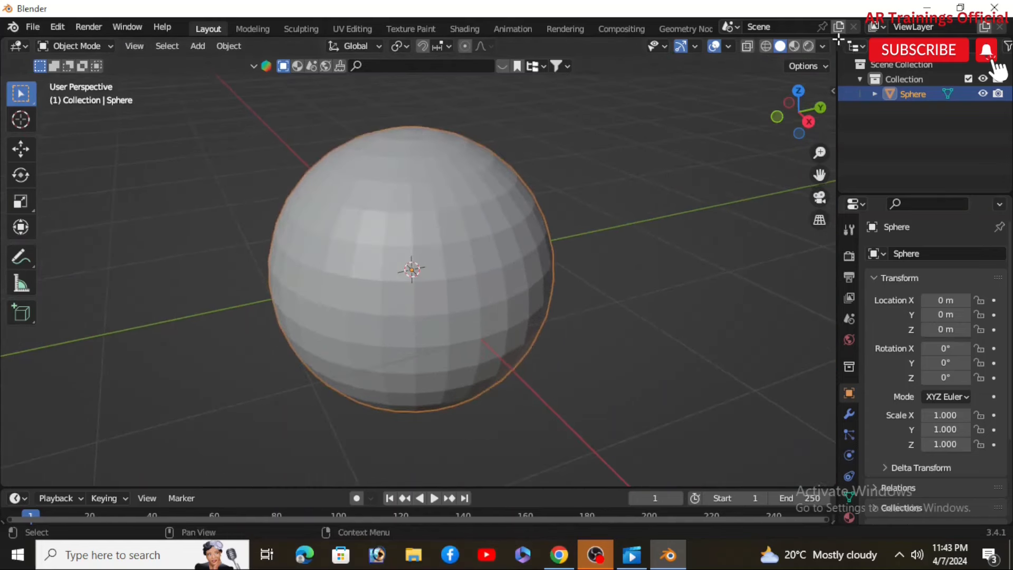
# Step: Split the viewport and turn the new area into a Shader Editor
pyautogui.moveTo(835, 39); pyautogui.dragTo(502, 235)
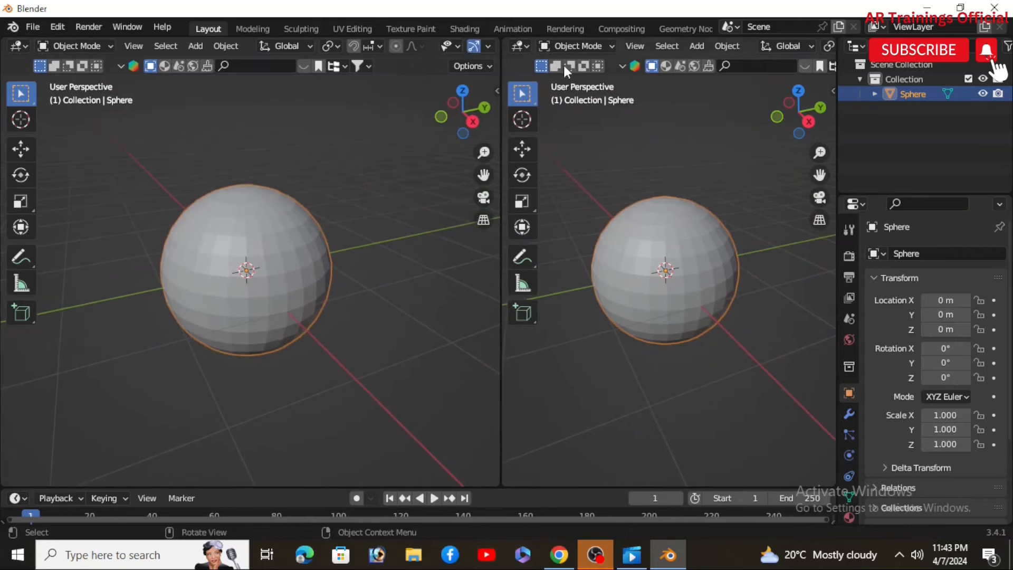
pyautogui.click(529, 45)
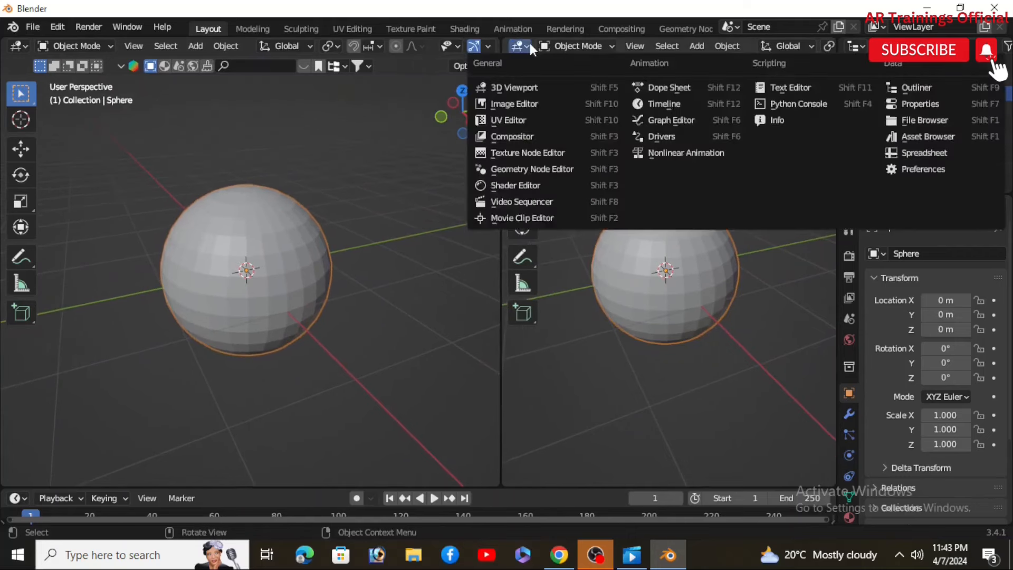
pyautogui.click(521, 184)
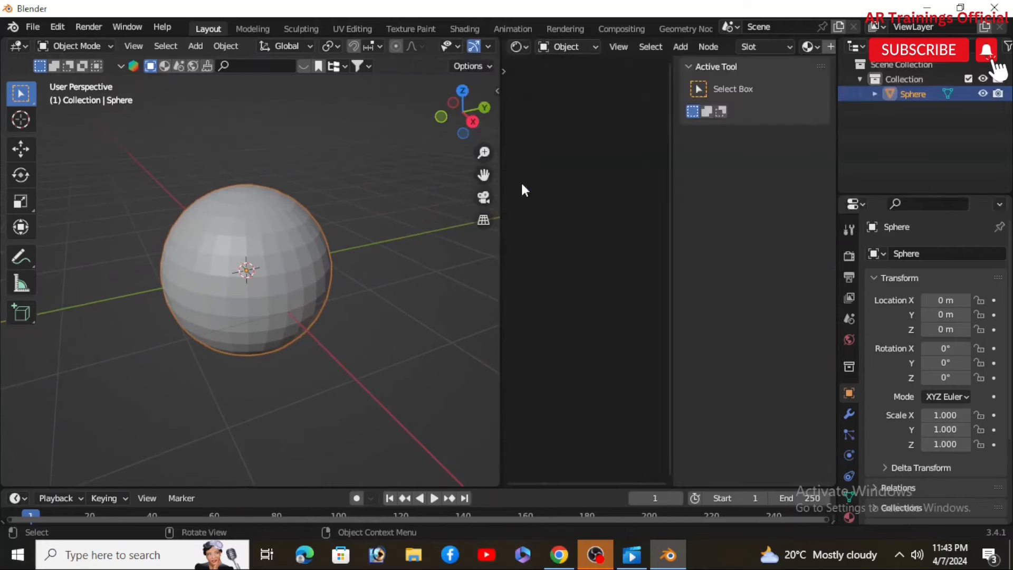
# Step: Add a material slot to the sphere and create a new material
pyautogui.click(848, 517)
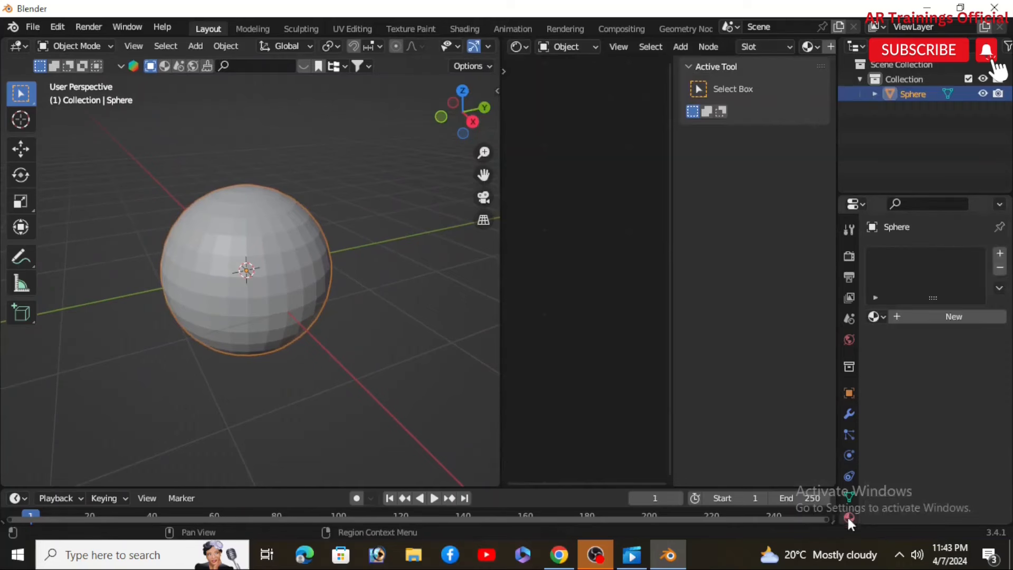
pyautogui.click(1000, 253)
pyautogui.click(946, 316)
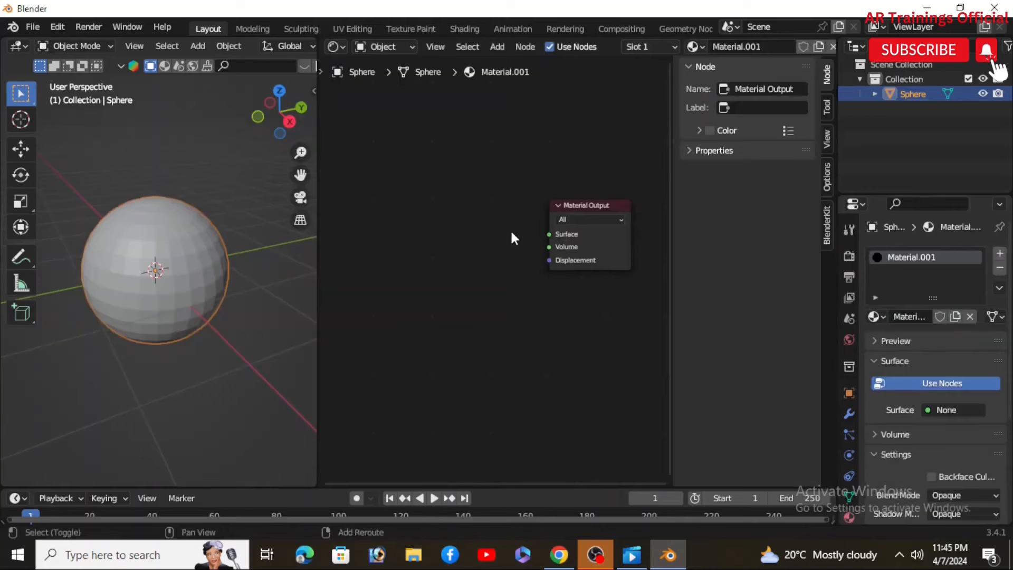
# Step: Add an Emission node to the material's node tree
pyautogui.hotkey('shift', 'a')
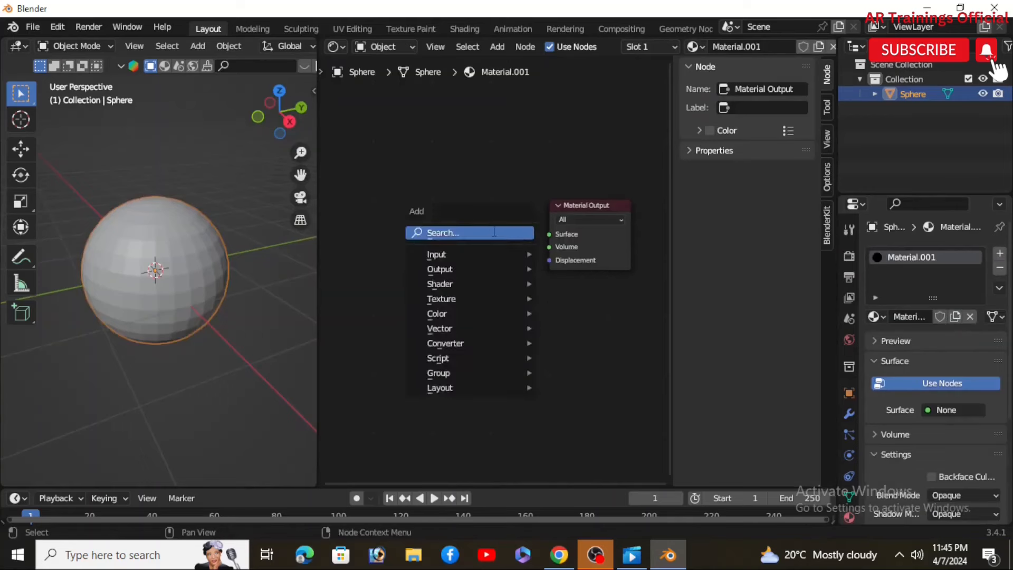
pyautogui.click(492, 232)
pyautogui.write('emi')
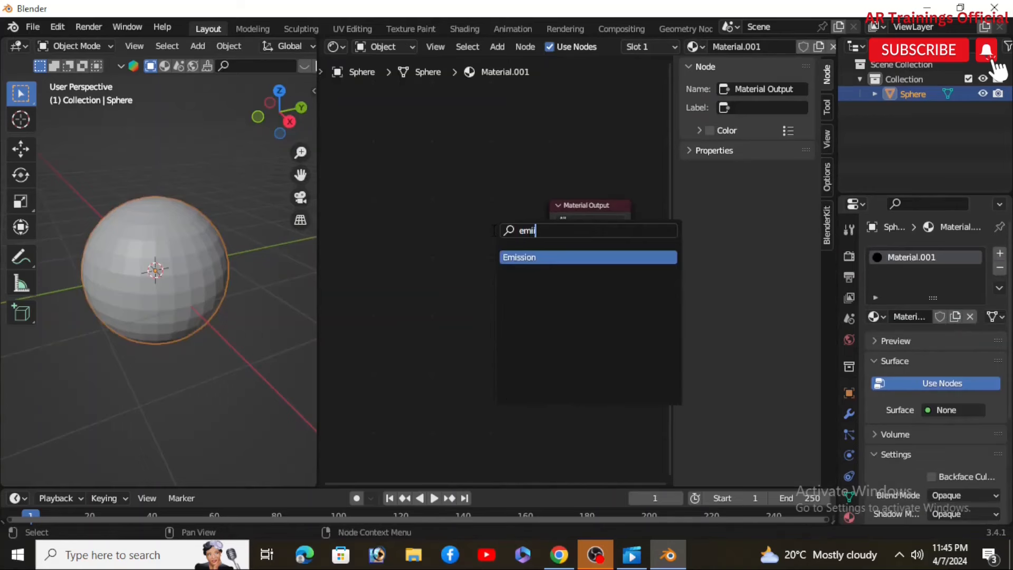
pyautogui.click(533, 264)
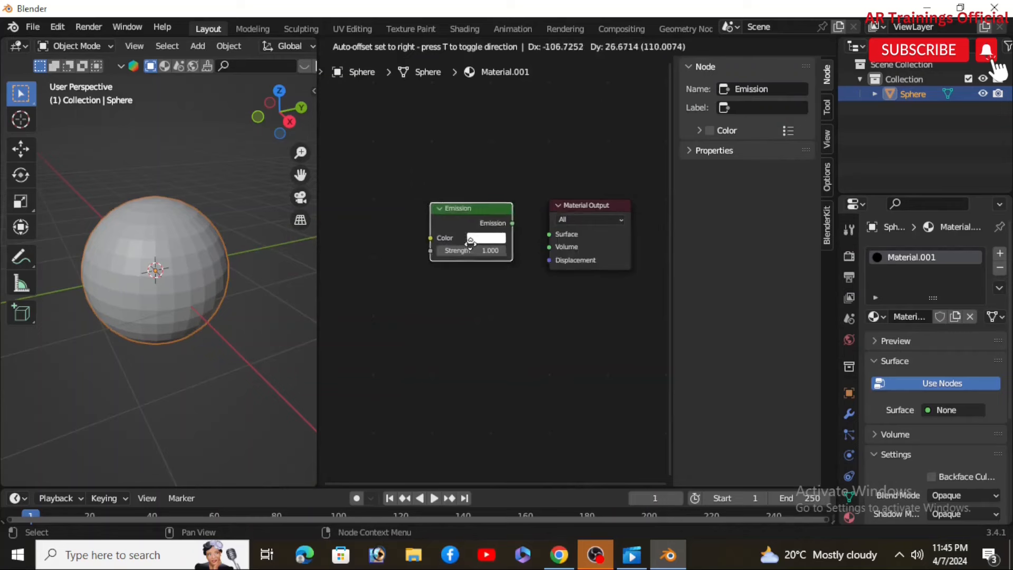
pyautogui.click(477, 254)
# Step: Add a Mapping node to the left of the Emission node
pyautogui.scroll(8, 389, 169)
pyautogui.scroll(-2, 448, 287)
pyautogui.moveTo(447, 289); pyautogui.dragTo(477, 312, button='middle')
pyautogui.scroll(-3, 444, 306)
pyautogui.hotkey('shift', 'a')
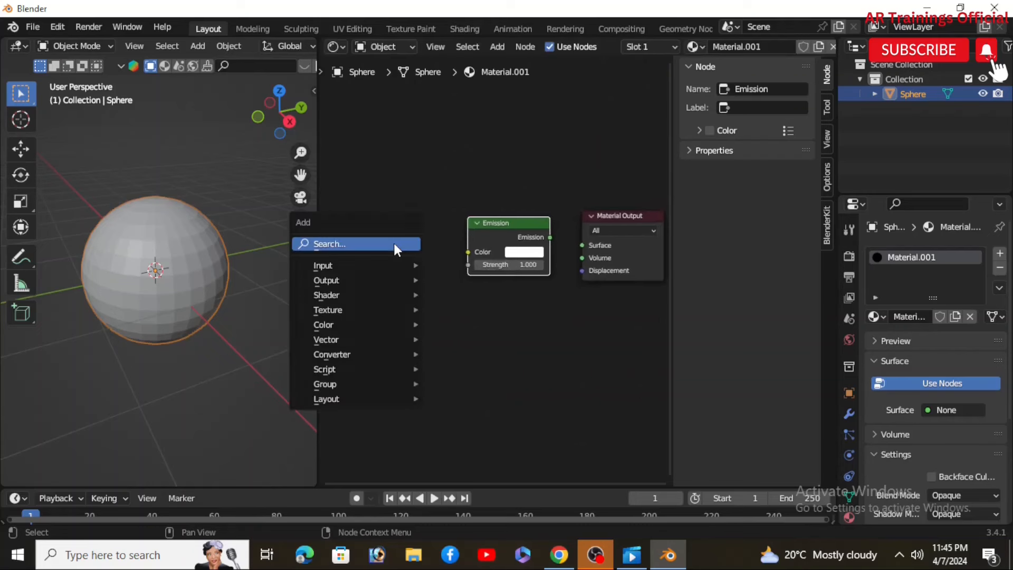
pyautogui.click(394, 243)
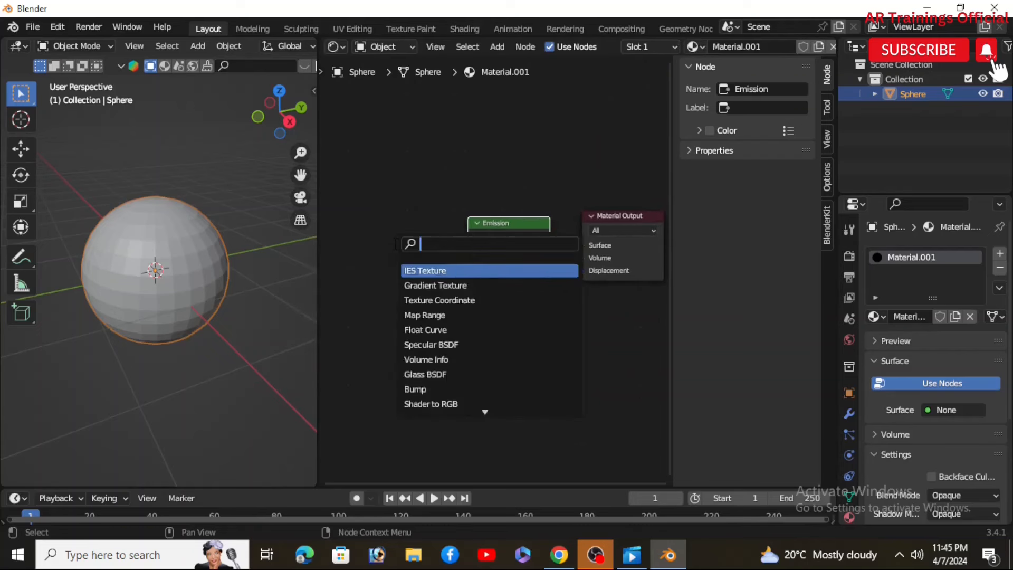
pyautogui.write('mapp')
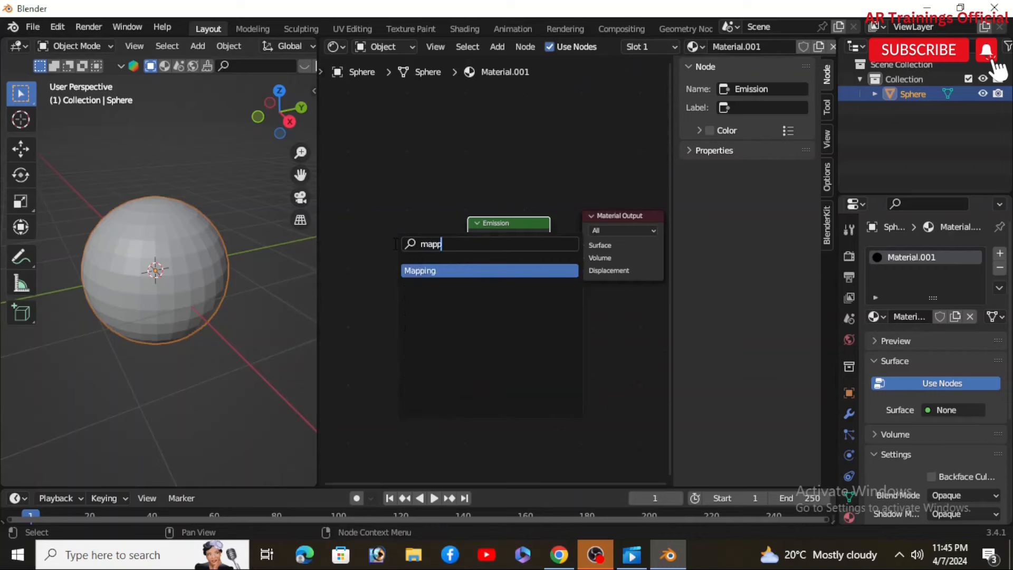
pyautogui.click(432, 271)
pyautogui.click(395, 240)
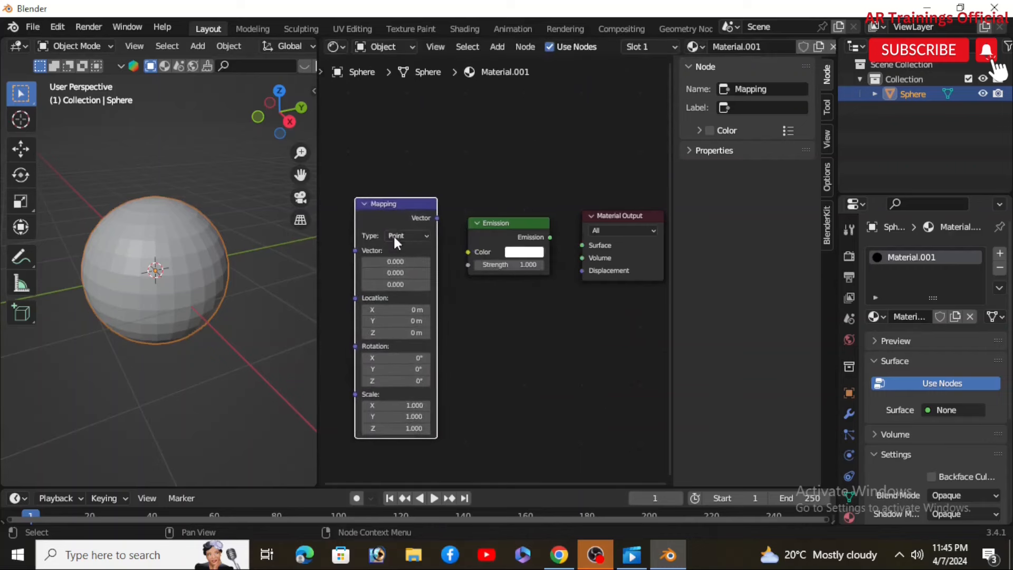
# Step: Enlarge the Shader Editor area toward the 3D viewport
pyautogui.scroll(-2, 512, 391)
pyautogui.moveTo(513, 391); pyautogui.dragTo(531, 391, button='middle')
pyautogui.scroll(8, 429, 256)
pyautogui.moveTo(543, 311)
pyautogui.mouseDown(button='middle')
pyautogui.moveTo(517, 310)
pyautogui.moveTo(560, 307)
pyautogui.mouseUp(button='middle')
pyautogui.scroll(-2, 491, 319)
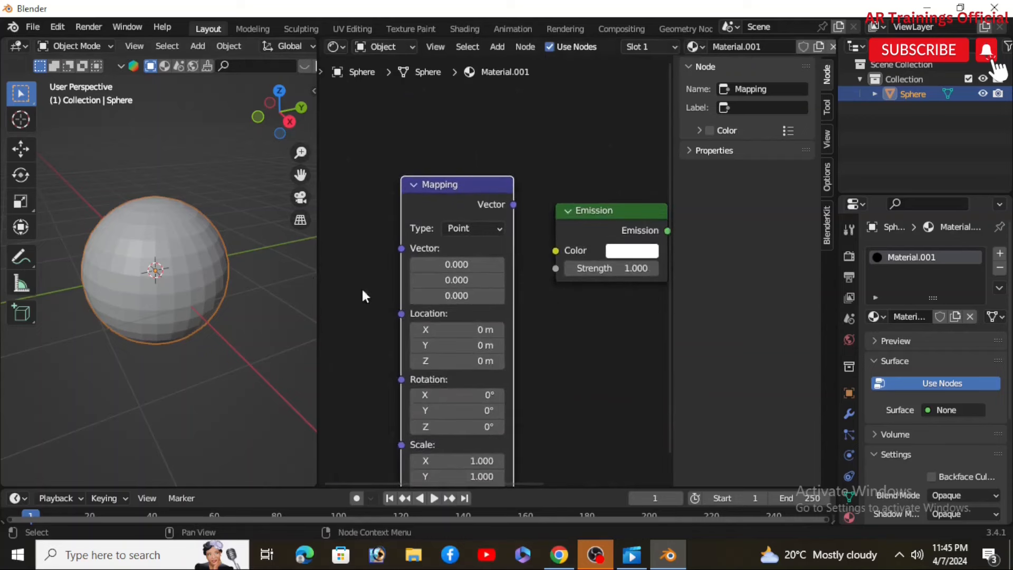
pyautogui.scroll(-1, 350, 298)
pyautogui.moveTo(316, 294); pyautogui.dragTo(176, 312)
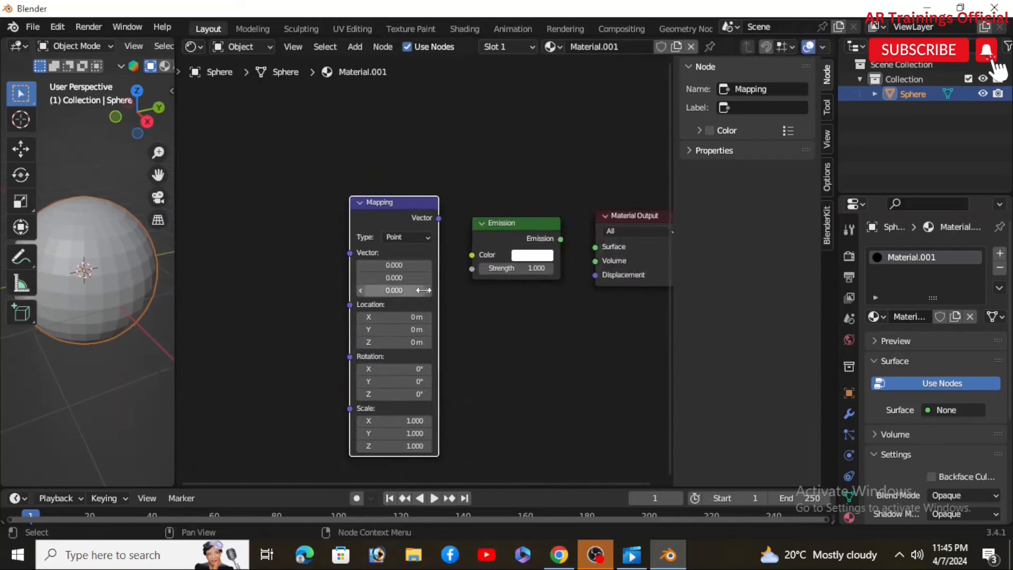
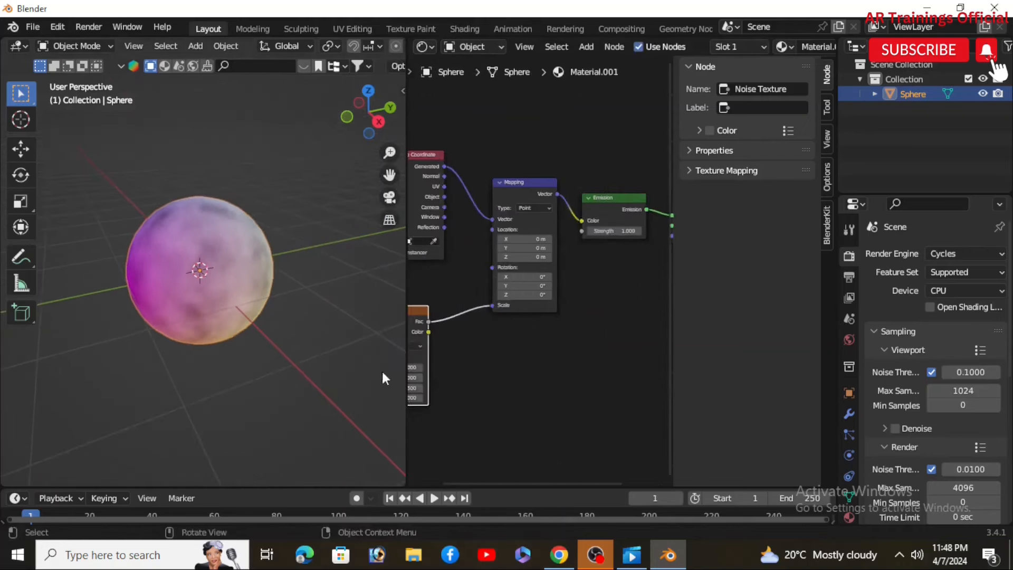
# Step: Shrink the Shader Editor area so the 3D viewport is wider again
pyautogui.scroll(-1, 550, 338)
pyautogui.moveTo(477, 350); pyautogui.dragTo(560, 349, button='middle')
pyautogui.scroll(1, 172, 326)
pyautogui.scroll(-2, 172, 324)
pyautogui.moveTo(220, 388); pyautogui.dragTo(110, 364, button='middle')
pyautogui.scroll(5, 167, 270)
pyautogui.scroll(-2, 220, 336)
pyautogui.scroll(-1, 263, 364)
pyautogui.moveTo(185, 385)
pyautogui.mouseDown(button='middle')
pyautogui.moveTo(102, 339)
pyautogui.moveTo(120, 269)
pyautogui.moveTo(175, 227)
pyautogui.moveTo(276, 314)
pyautogui.moveTo(329, 389)
pyautogui.moveTo(393, 384)
pyautogui.moveTo(185, 421)
pyautogui.moveTo(309, 345)
pyautogui.moveTo(285, 369)
pyautogui.moveTo(402, 351)
pyautogui.moveTo(33, 284)
pyautogui.moveTo(388, 364)
pyautogui.mouseUp(button='middle')
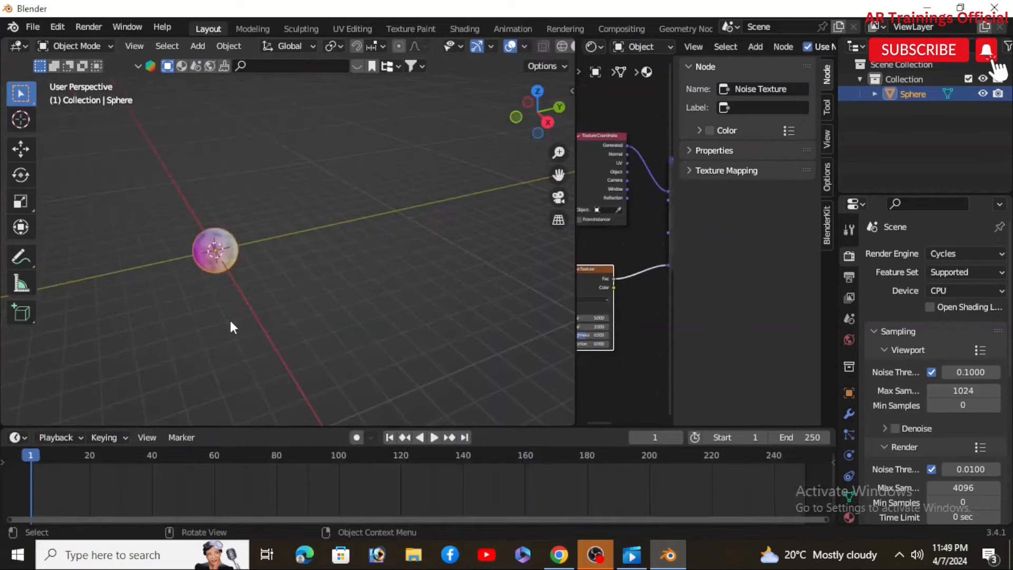
pyautogui.keyDown('shift'); pyautogui.moveTo(313, 312); pyautogui.dragTo(292, 316, button='middle'); pyautogui.keyUp('shift')
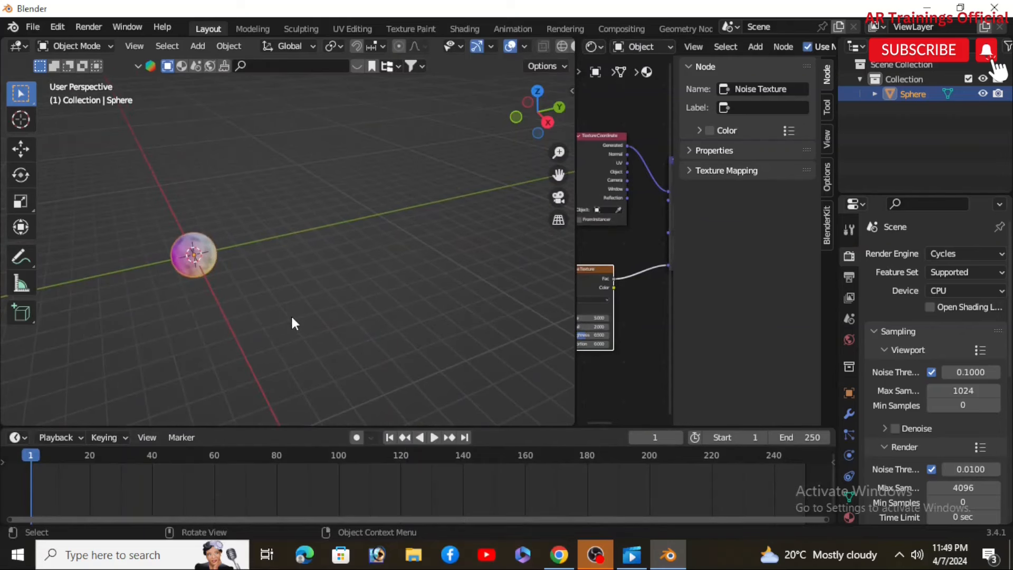
# Step: Insert a Location, Rotation & Scale keyframe for the sphere at frame 1
pyautogui.press('i')
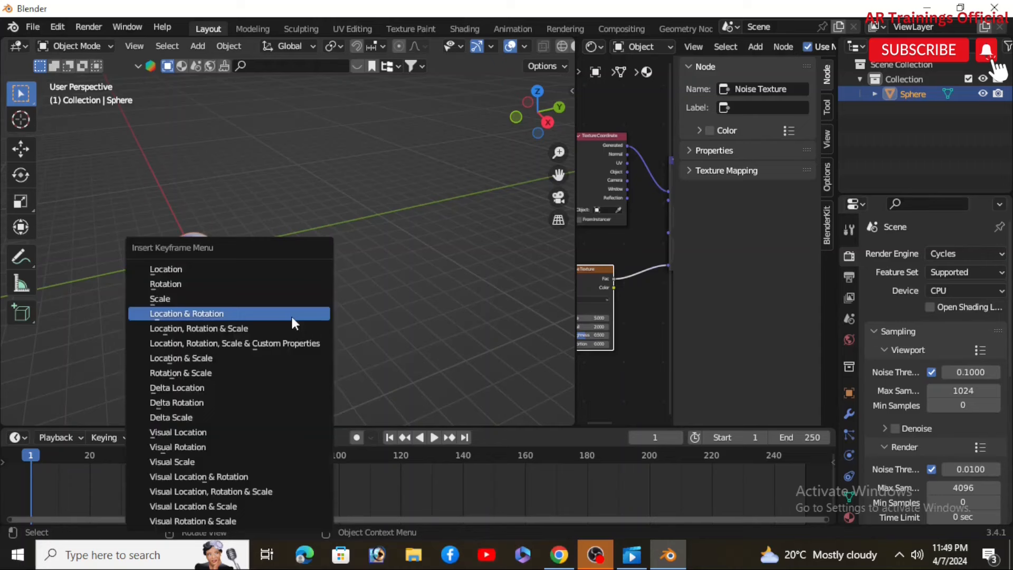
pyautogui.click(232, 328)
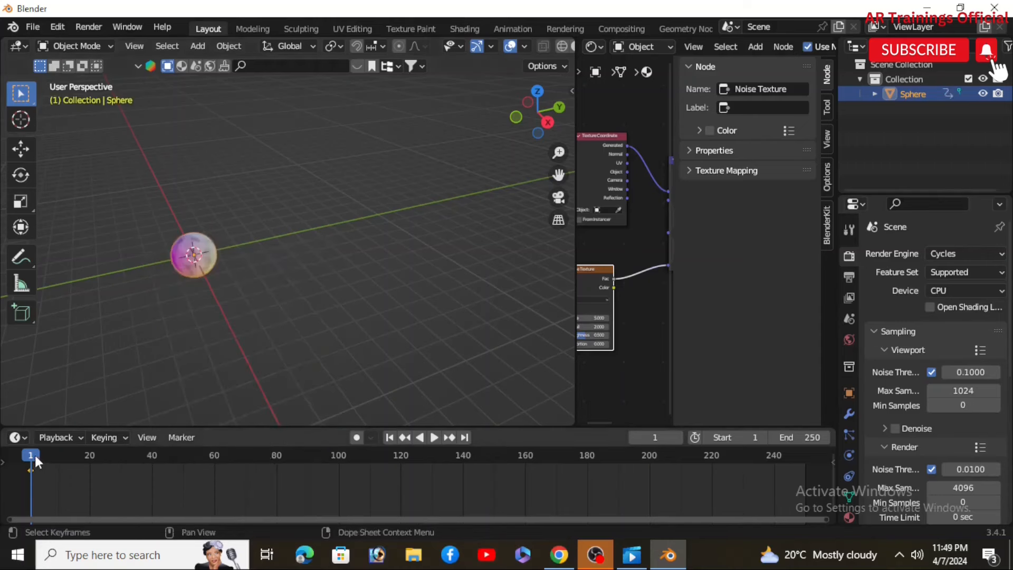
pyautogui.press('space')
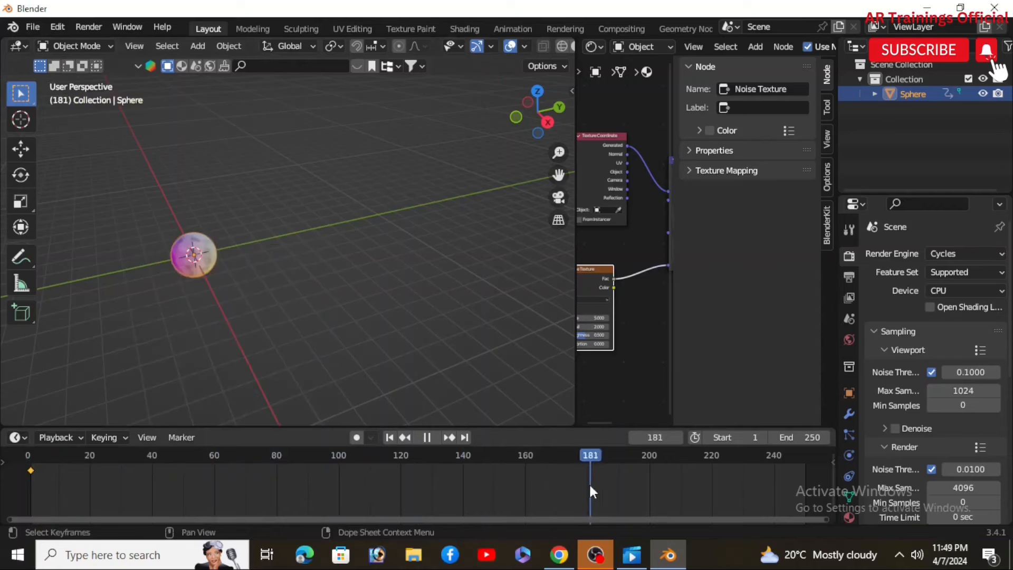
# Step: At frame 180, move the sphere along the Y axis and insert another keyframe
pyautogui.moveTo(590, 484); pyautogui.dragTo(588, 501)
pyautogui.moveTo(222, 300); pyautogui.dragTo(182, 304, button='middle')
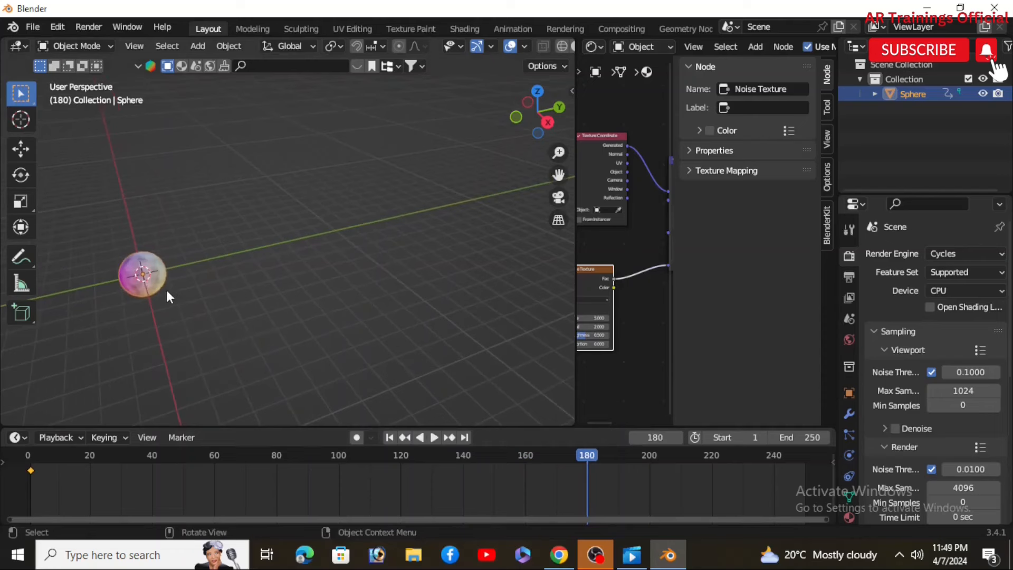
pyautogui.press('g')
pyautogui.press('y')
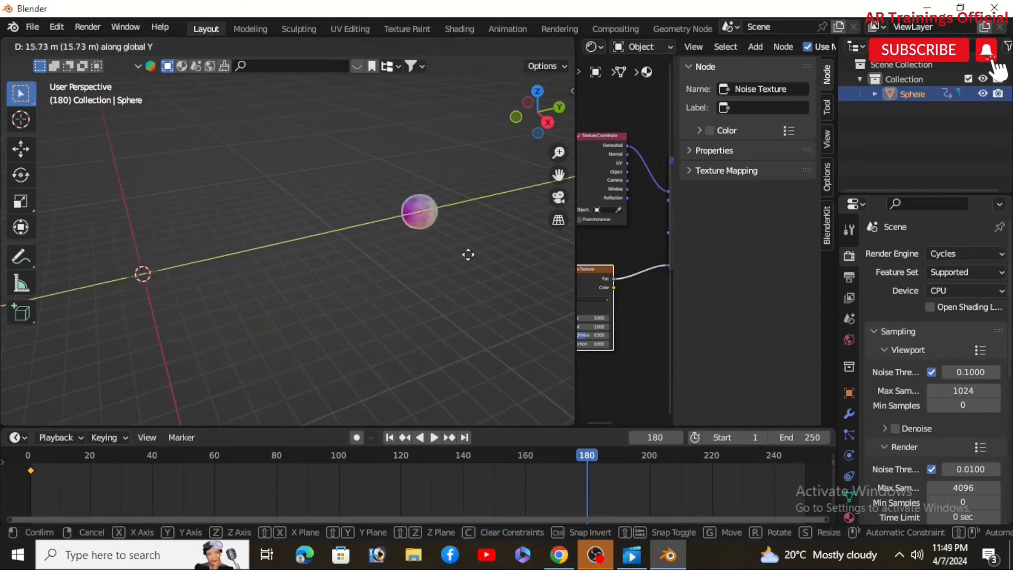
pyautogui.click(535, 254)
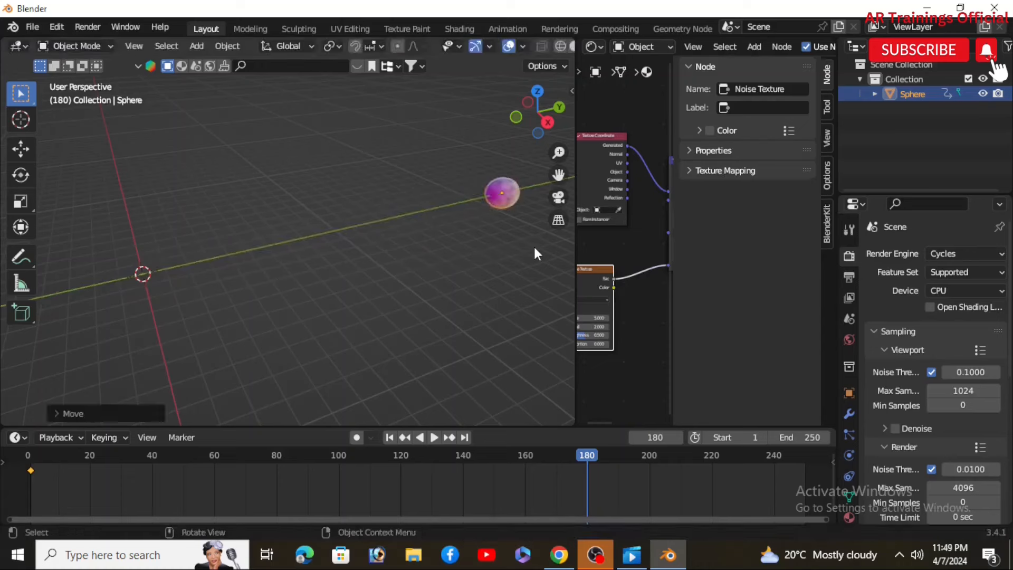
pyautogui.press('i')
pyautogui.click(469, 248)
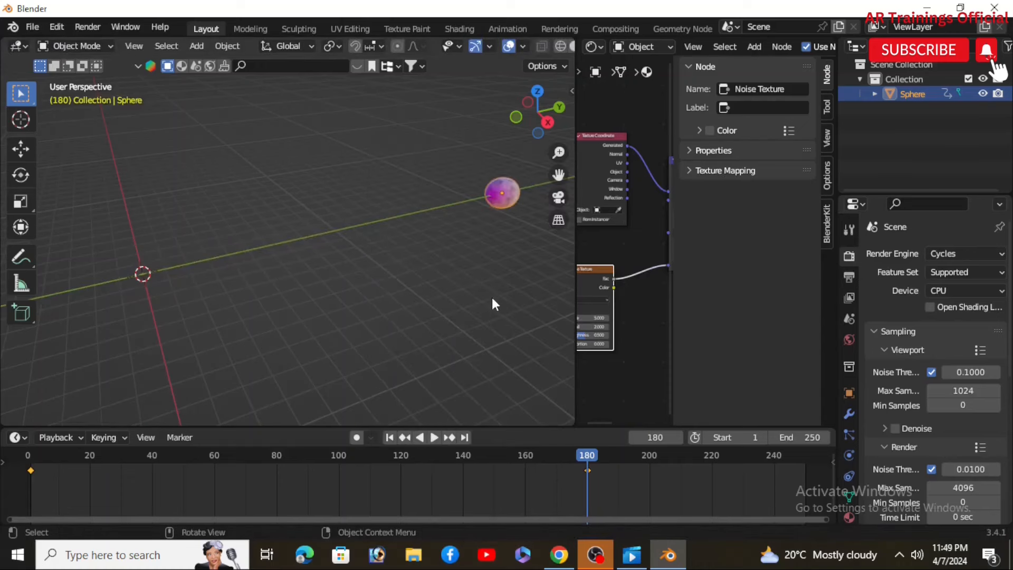
# Step: Play back the sphere's movement animation from frame 1
pyautogui.click(391, 437)
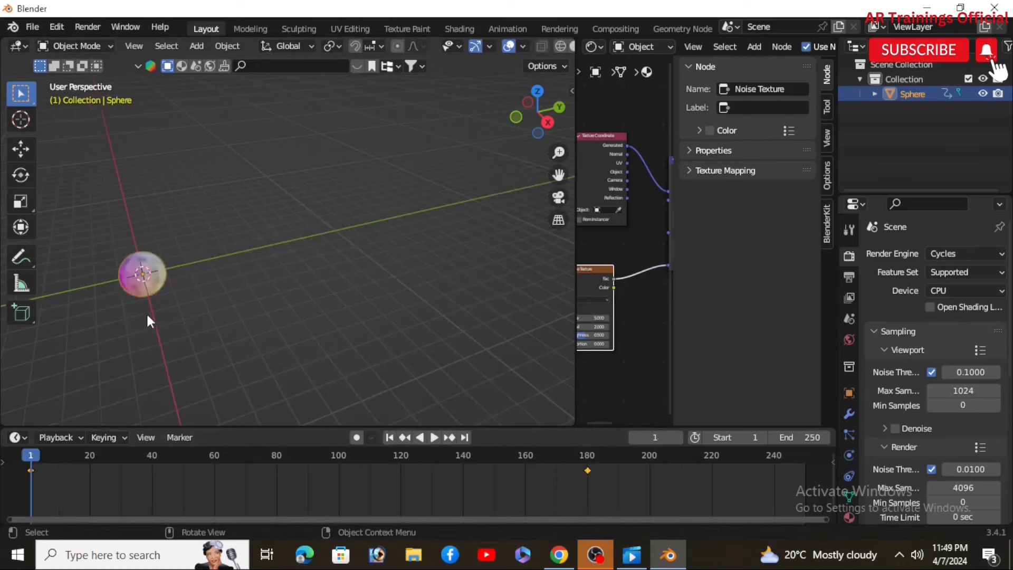
pyautogui.keyDown('shift'); pyautogui.moveTo(210, 315); pyautogui.dragTo(218, 306, button='middle'); pyautogui.keyUp('shift')
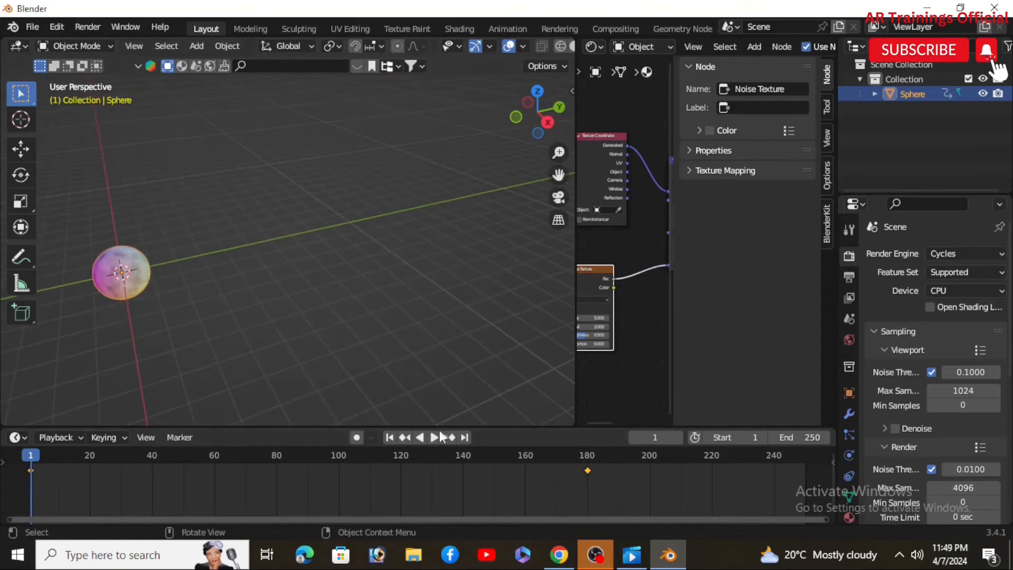
pyautogui.click(435, 437)
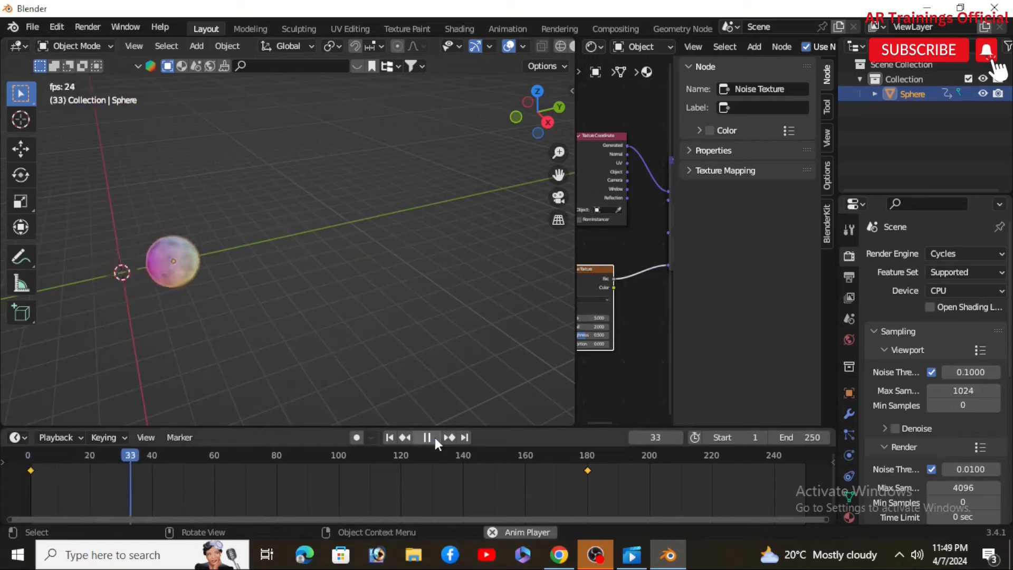
pyautogui.moveTo(259, 344)
pyautogui.mouseDown(button='middle')
pyautogui.moveTo(307, 347)
pyautogui.moveTo(332, 324)
pyautogui.moveTo(250, 327)
pyautogui.mouseUp(button='middle')
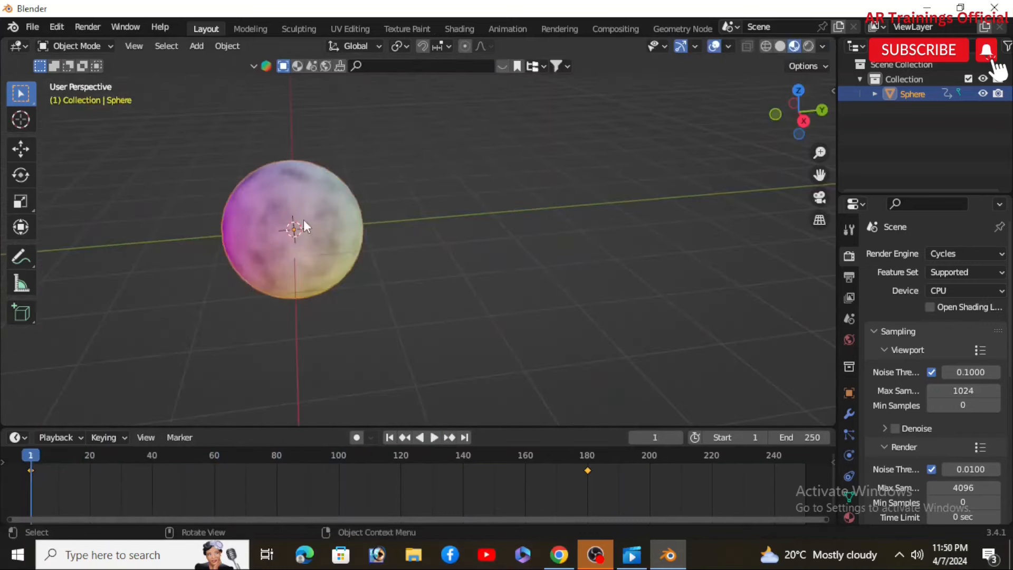
# Step: Set the sphere's origin to its geometry
pyautogui.click(228, 49)
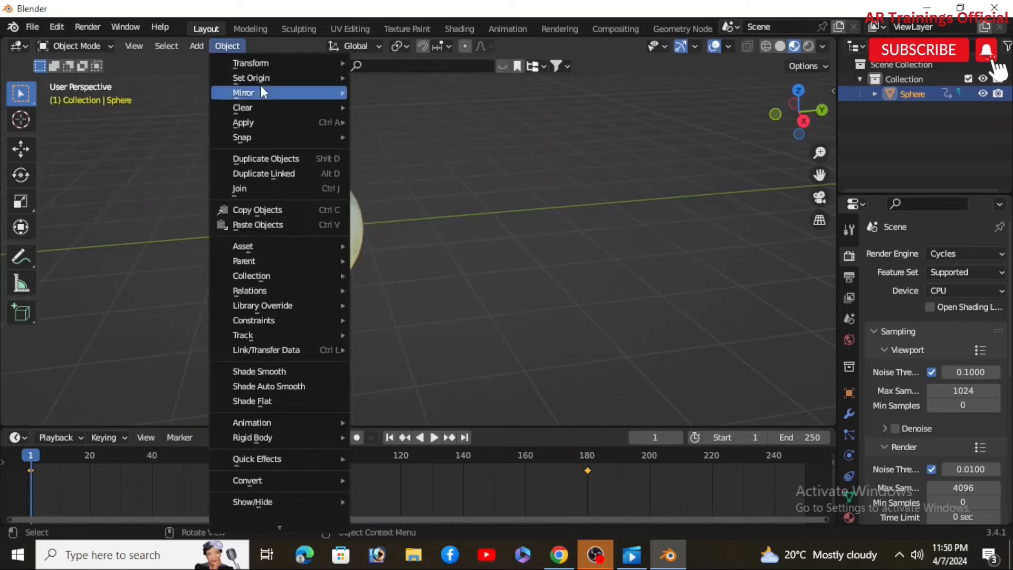
pyautogui.moveTo(284, 81)
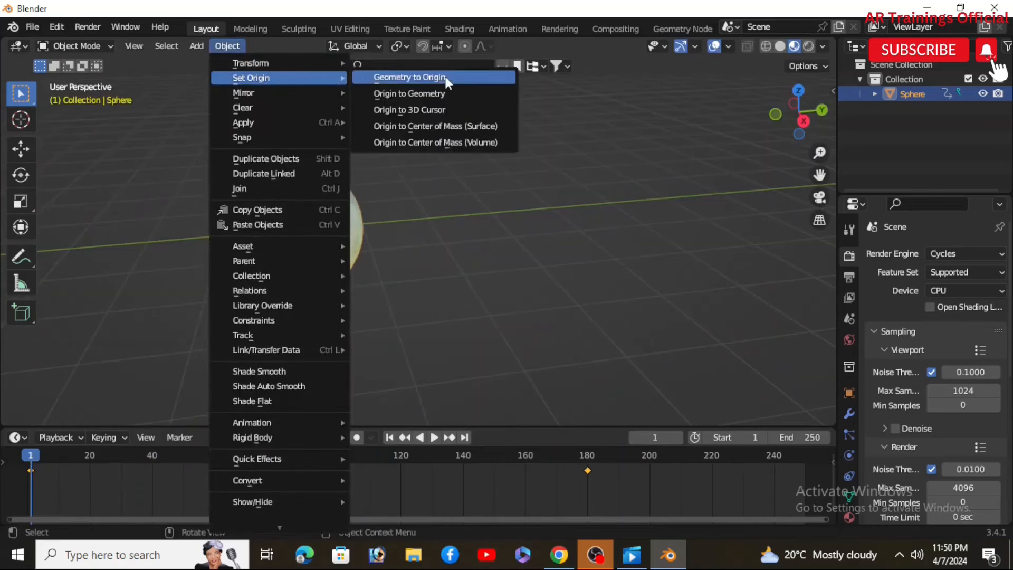
pyautogui.click(435, 93)
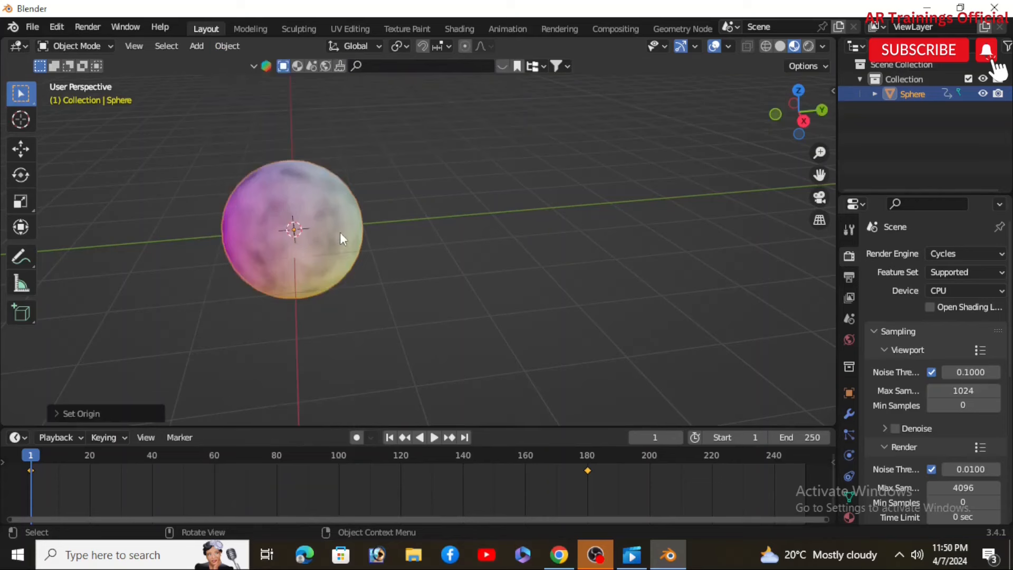
# Step: Drive the sphere's X rotation with the expression #frame*0.1
pyautogui.press('n')
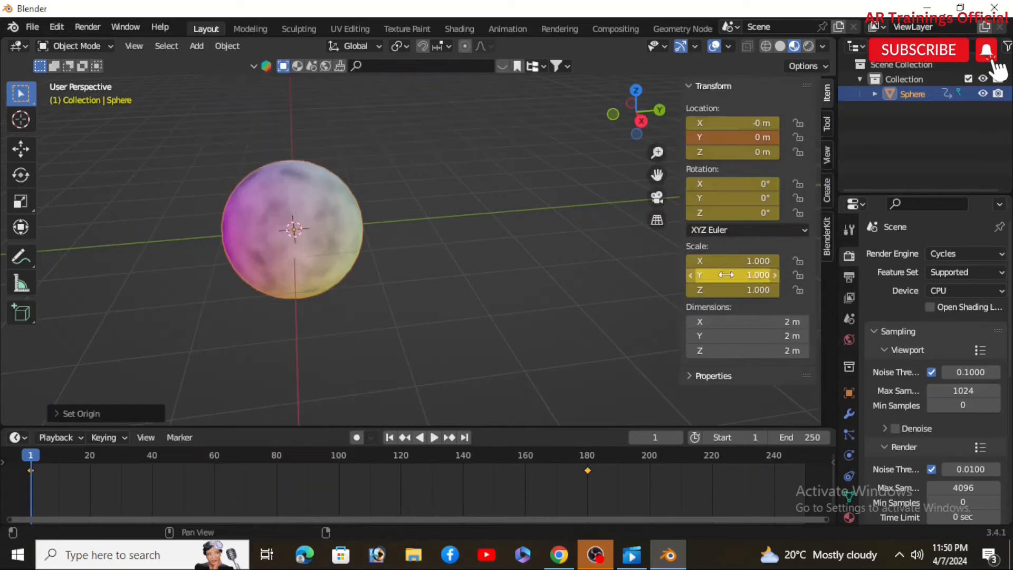
pyautogui.doubleClick(729, 183)
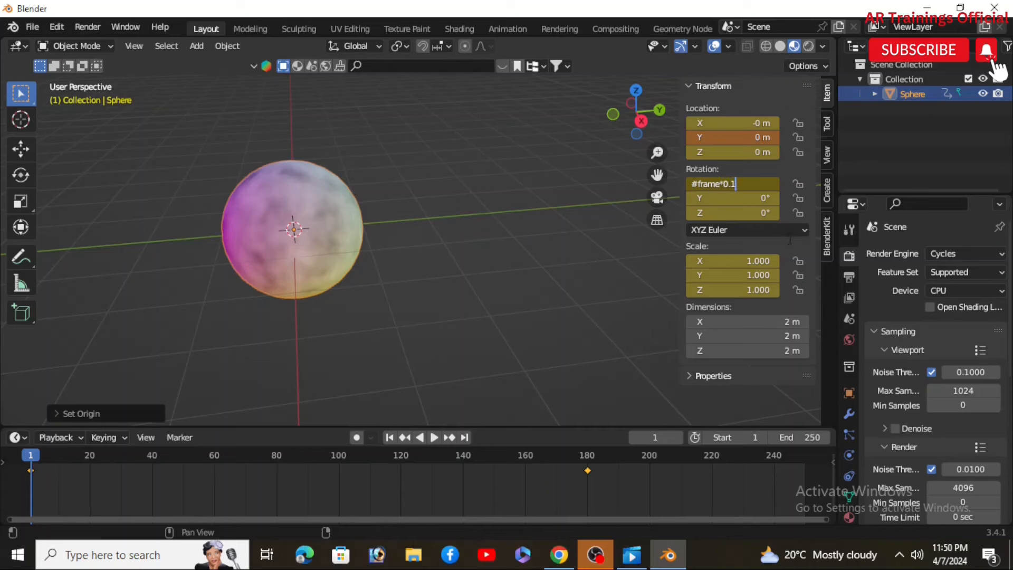
pyautogui.press('Return')
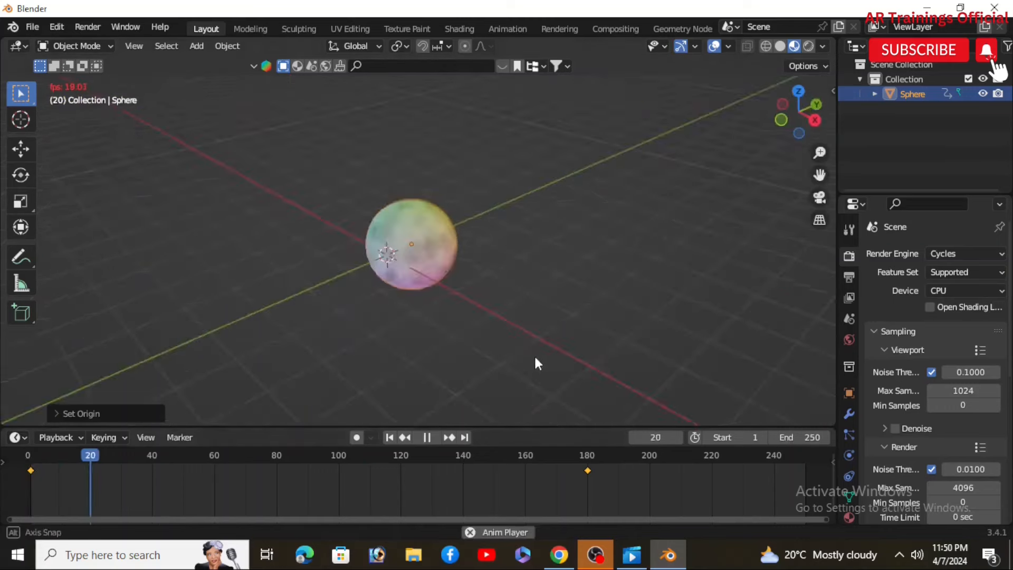
# Step: Play the animation and preview the rotating orb from several angles
pyautogui.moveTo(536, 357); pyautogui.dragTo(546, 350, button='middle')
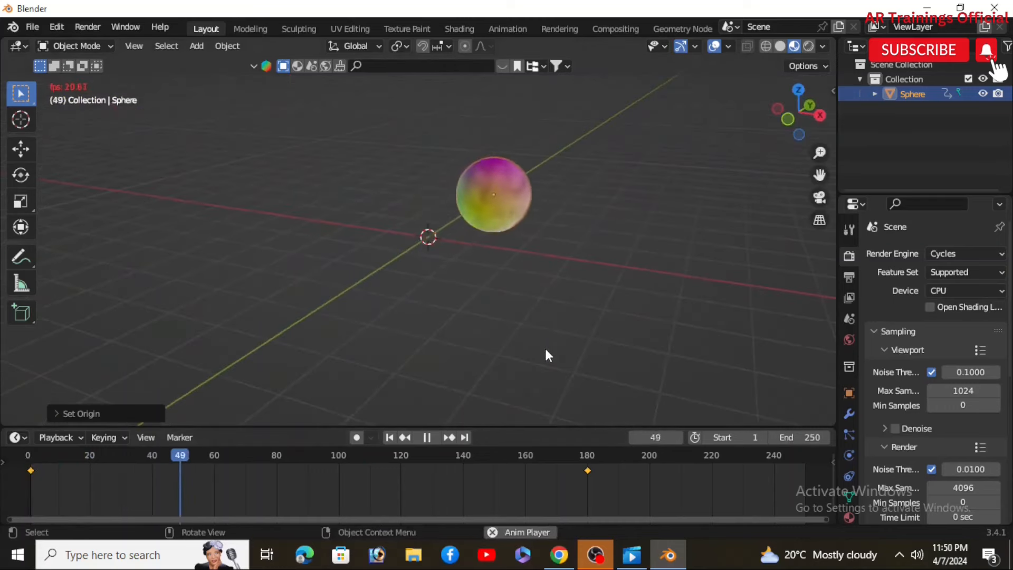
pyautogui.moveTo(600, 316); pyautogui.dragTo(409, 269, button='middle')
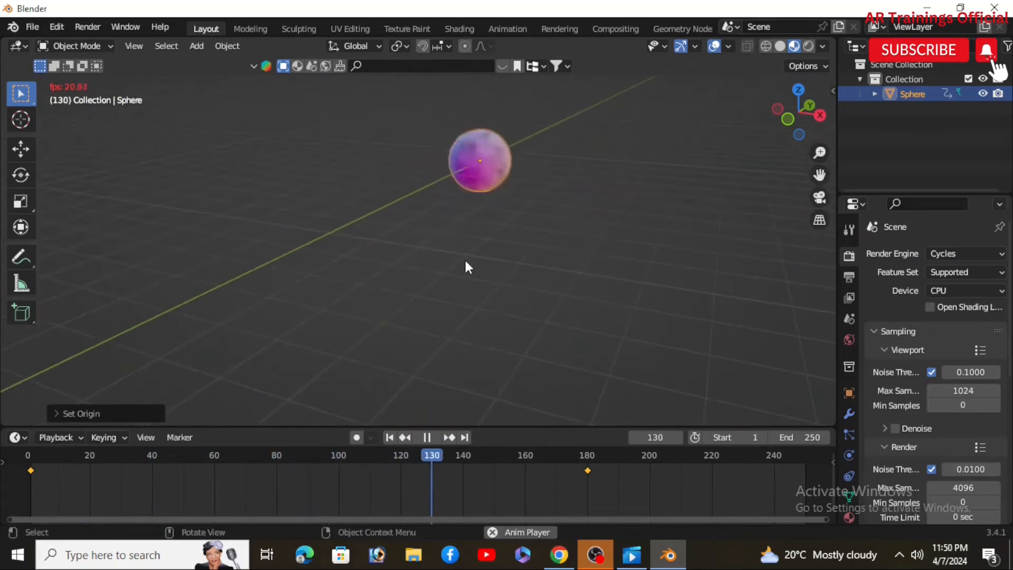
pyautogui.click(427, 438)
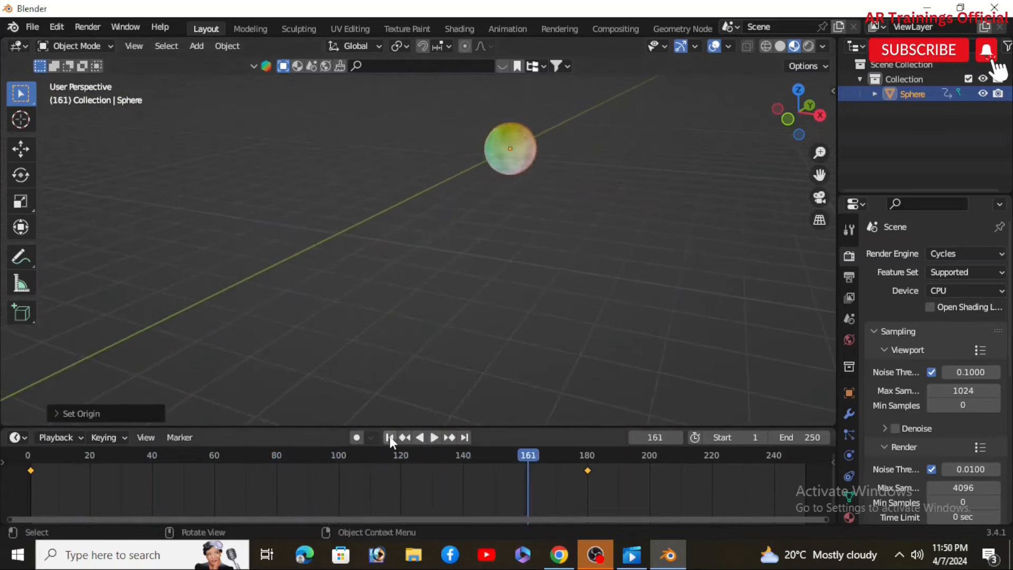
pyautogui.click(389, 438)
pyautogui.moveTo(414, 315); pyautogui.dragTo(520, 336, button='middle')
pyautogui.press('space')
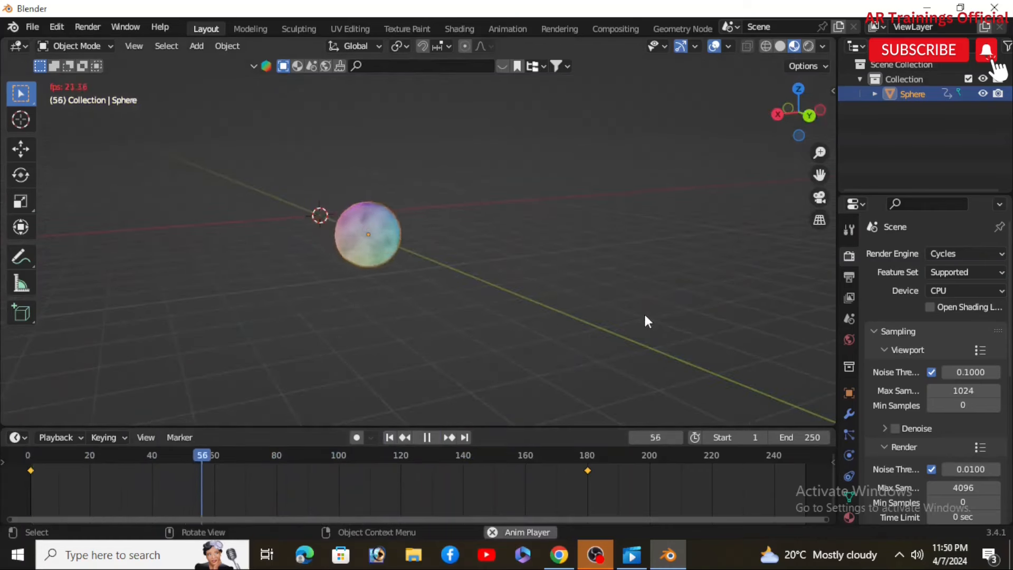
pyautogui.scroll(1, 678, 334)
pyautogui.scroll(-1, 679, 331)
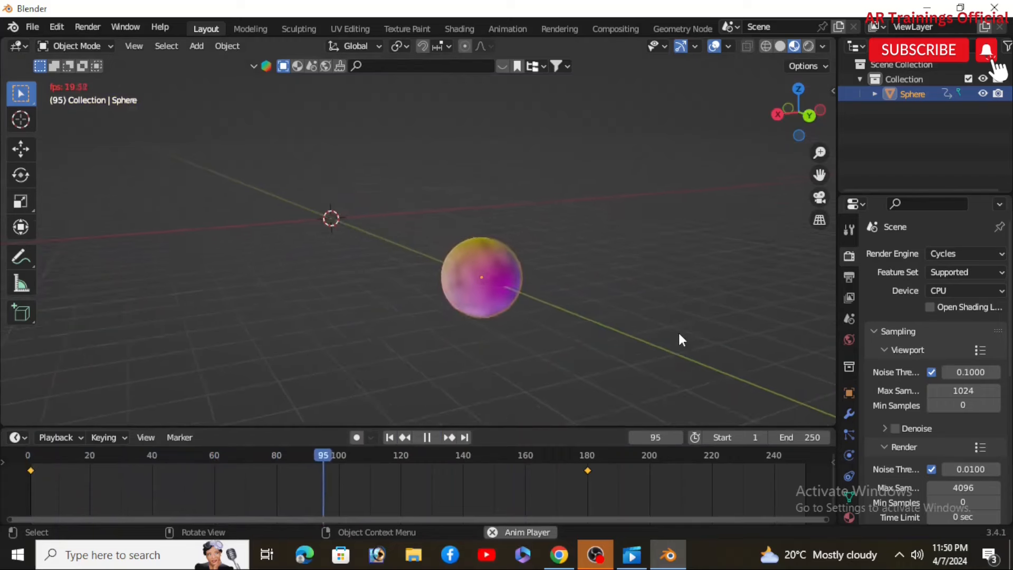
pyautogui.scroll(-1, 679, 331)
pyautogui.click(425, 437)
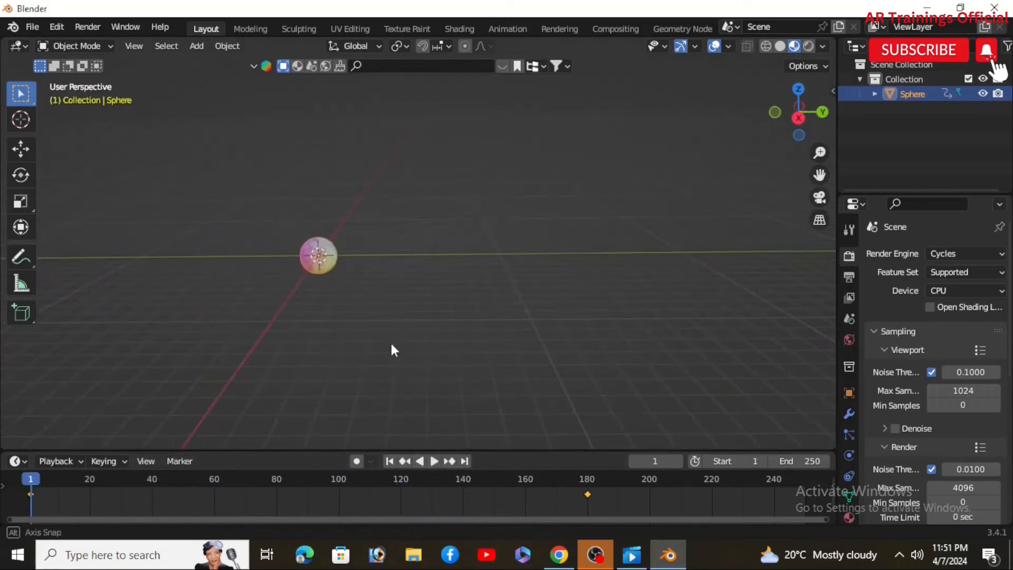
pyautogui.scroll(5, 391, 341)
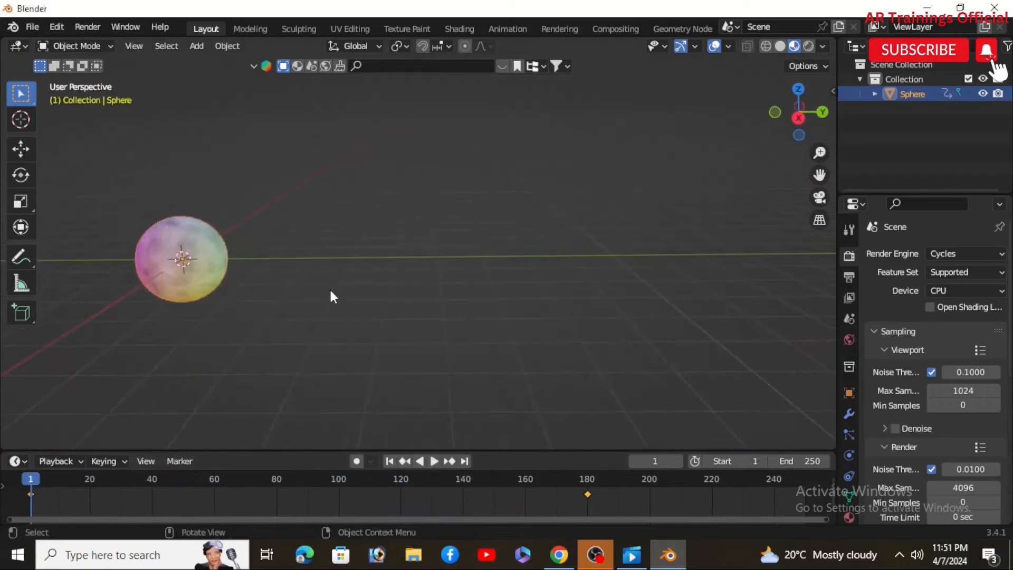
pyautogui.keyDown('shift'); pyautogui.moveTo(258, 321); pyautogui.dragTo(429, 343, button='middle'); pyautogui.keyUp('shift')
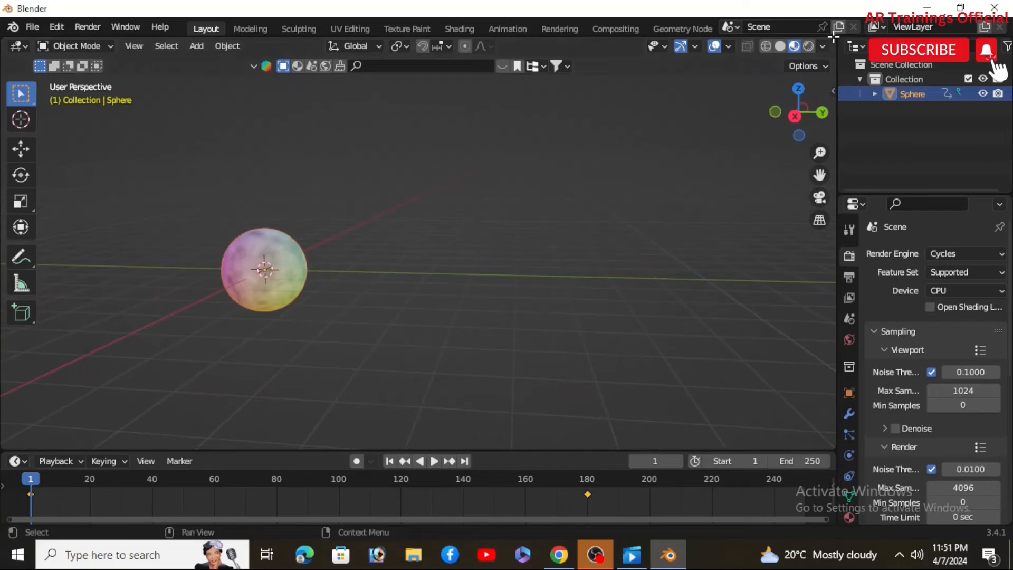
# Step: Split the 3D viewport and turn the new area into a Shader Editor
pyautogui.moveTo(805, 62); pyautogui.dragTo(517, 209)
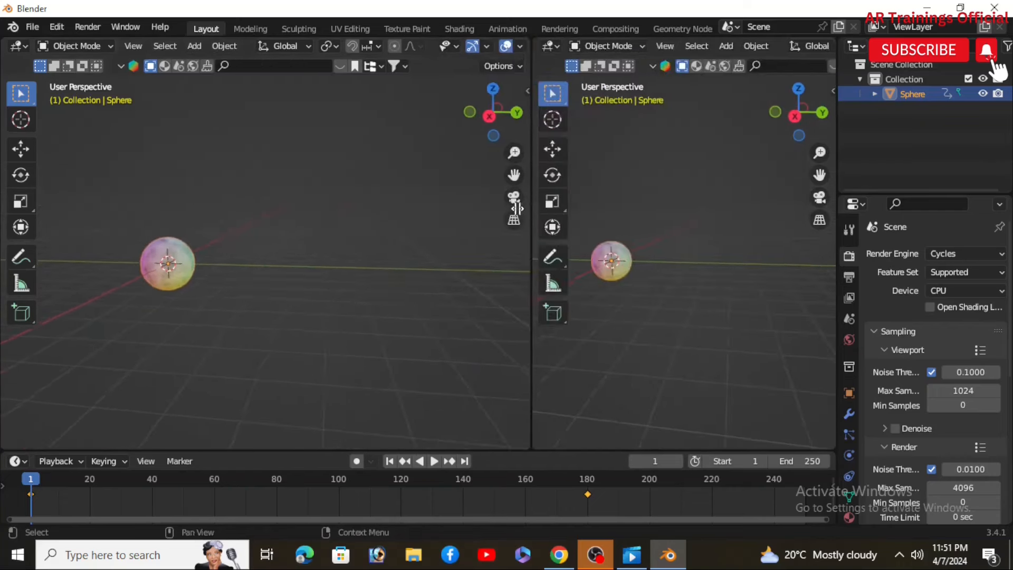
pyautogui.click(536, 47)
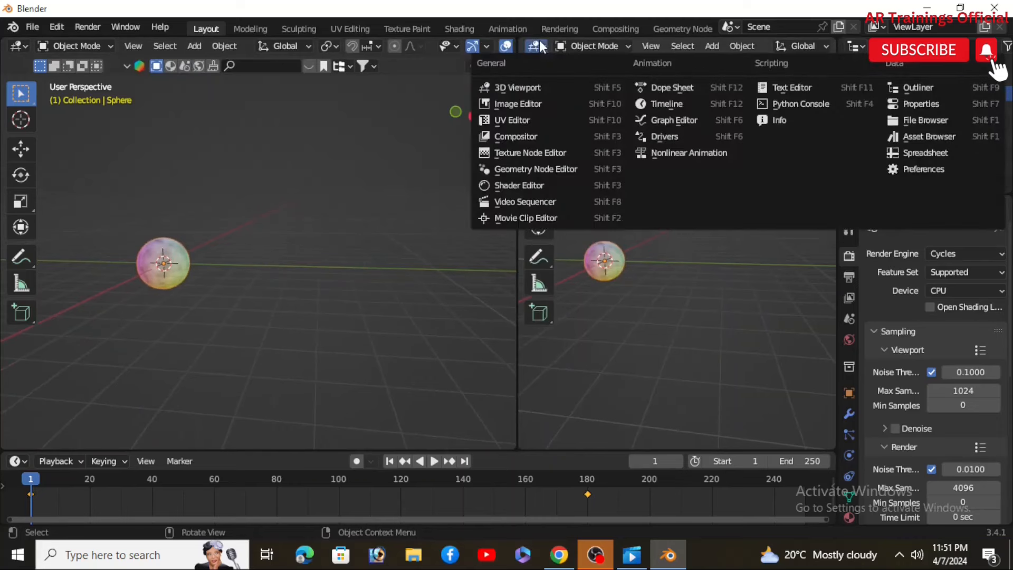
pyautogui.click(525, 182)
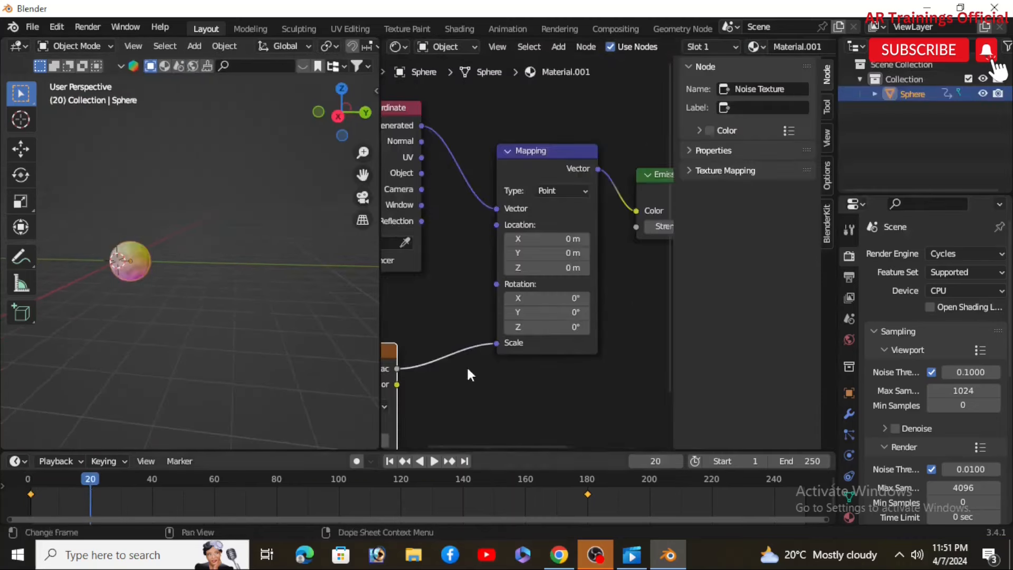
# Step: Keyframe the Mapping node's Location at frame 20, then at frame 40 keyframe it at X 0.7 m, Y -0.2 m, Z -0.2 m
pyautogui.press('i')
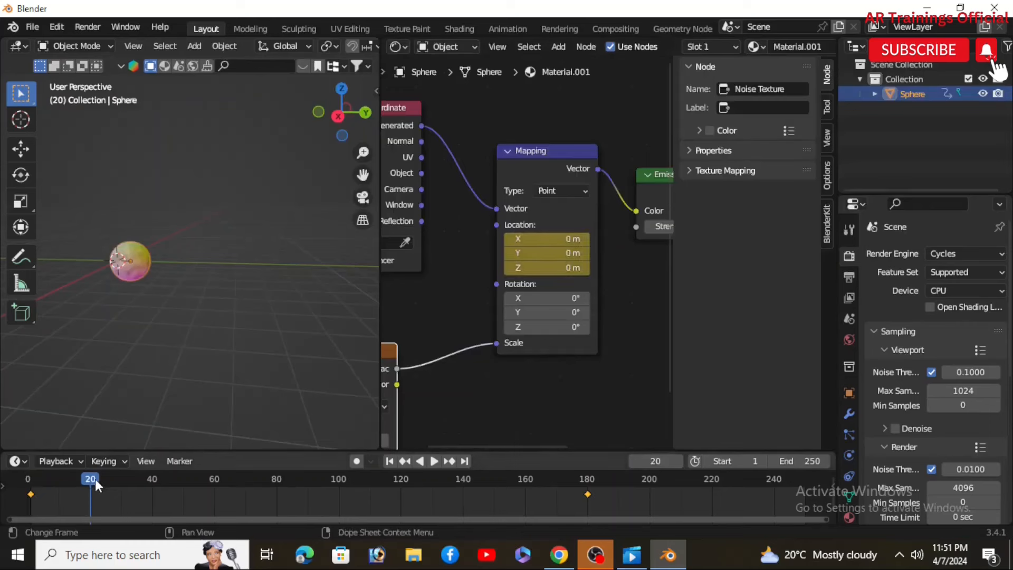
pyautogui.moveTo(109, 481); pyautogui.dragTo(154, 494)
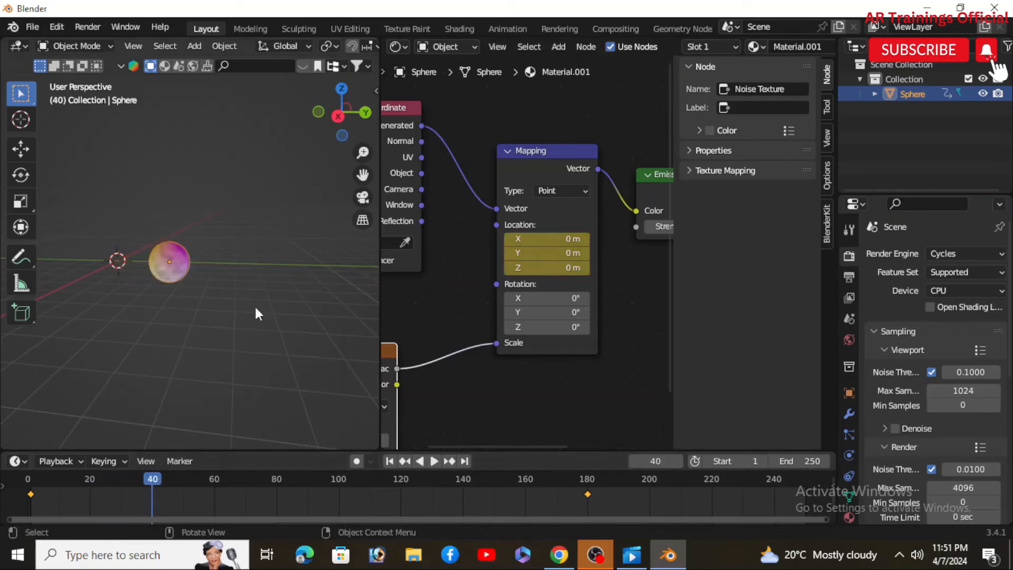
pyautogui.scroll(4, 147, 276)
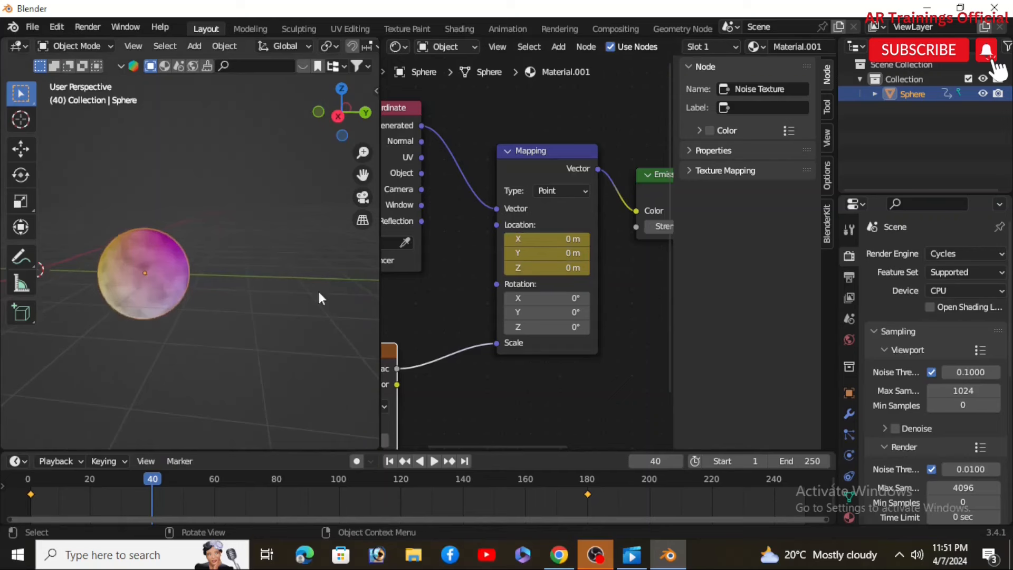
pyautogui.moveTo(531, 239); pyautogui.dragTo(522, 268)
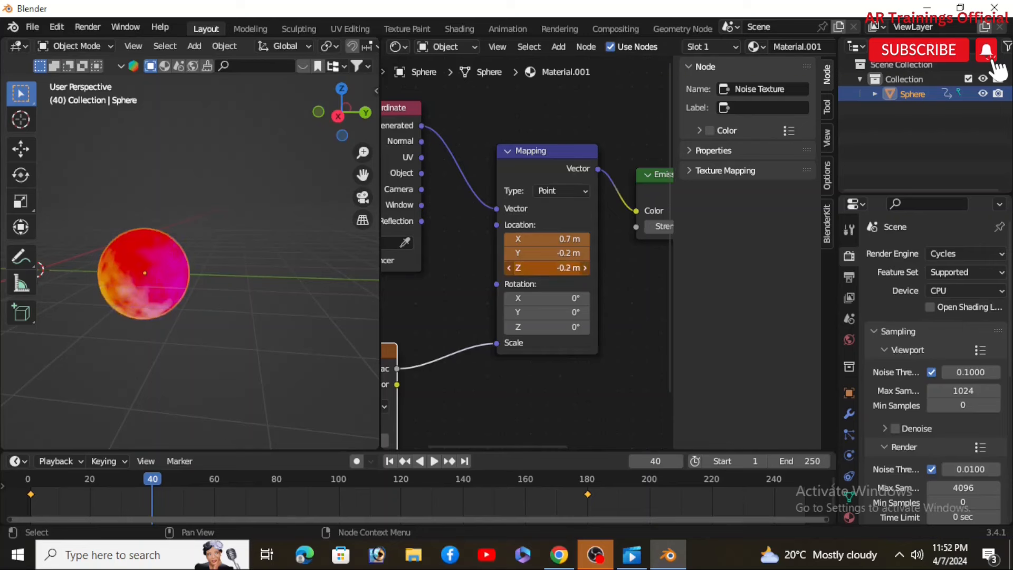
pyautogui.press('i')
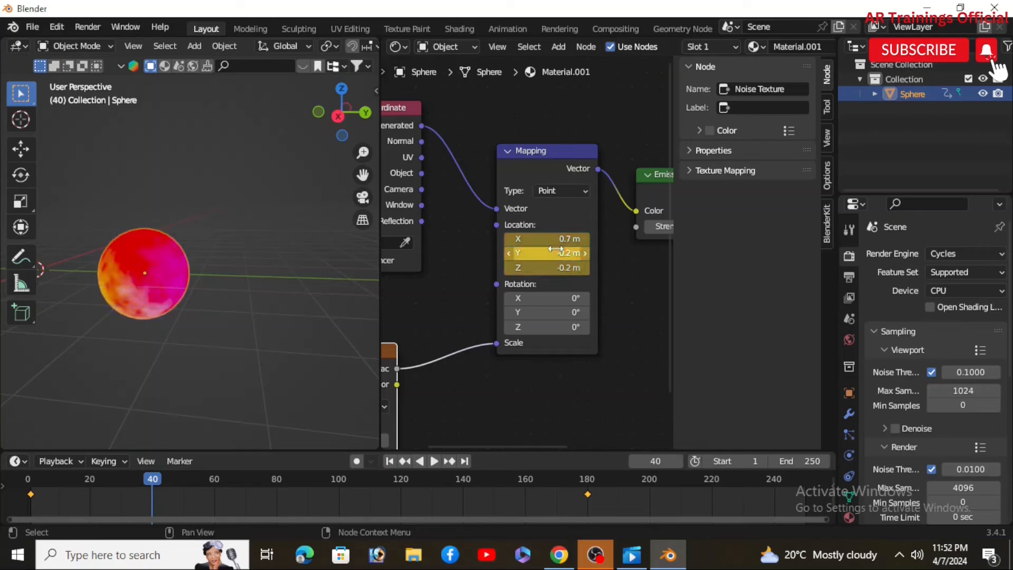
# Step: Scrub and play the timeline to preview the moving noise texture on the orb
pyautogui.moveTo(157, 478); pyautogui.dragTo(244, 491)
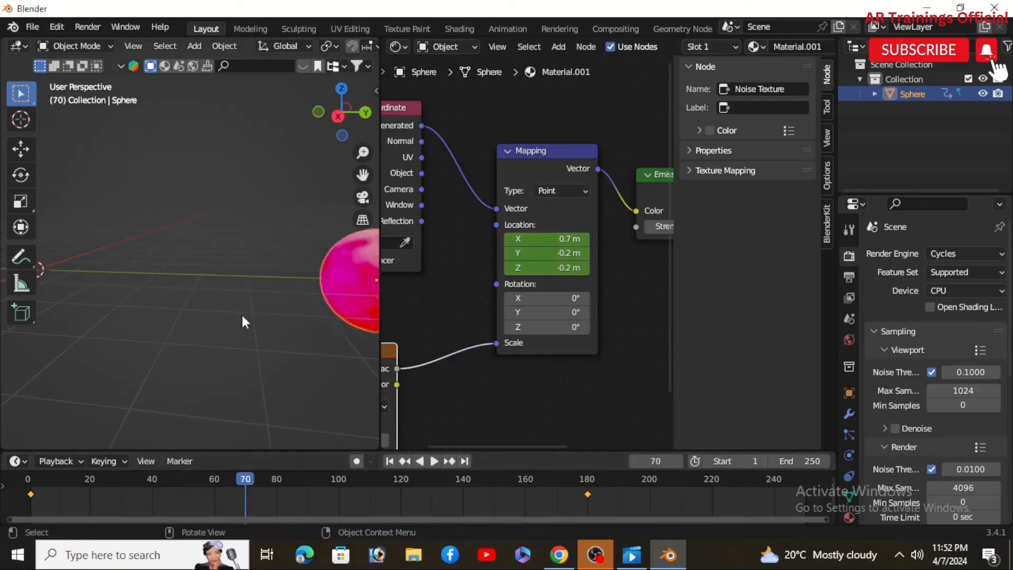
pyautogui.scroll(-1, 241, 311)
pyautogui.keyDown('shift'); pyautogui.moveTo(346, 381); pyautogui.dragTo(223, 378, button='middle'); pyautogui.keyUp('shift')
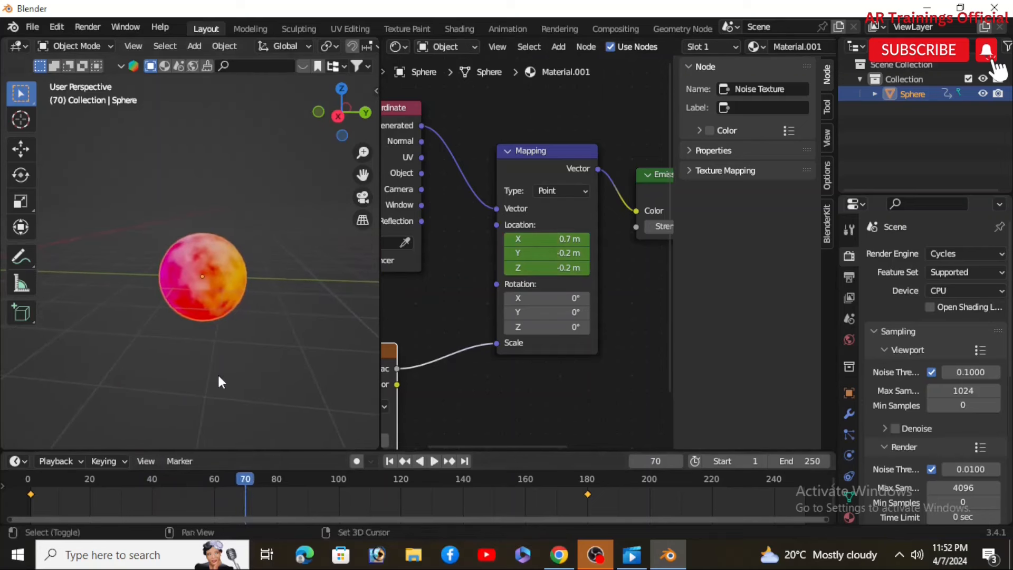
pyautogui.moveTo(245, 478); pyautogui.dragTo(153, 486)
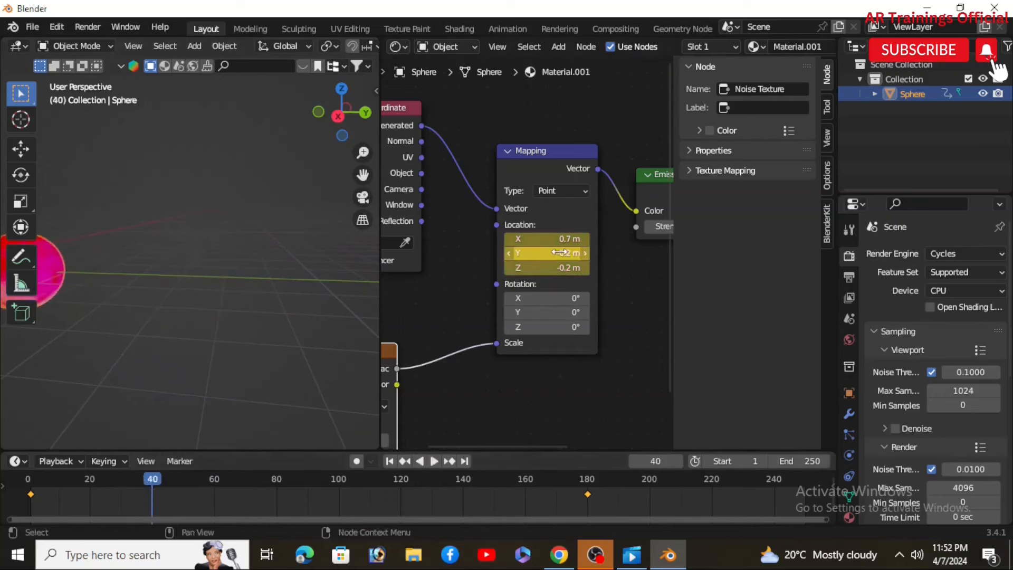
pyautogui.press('space')
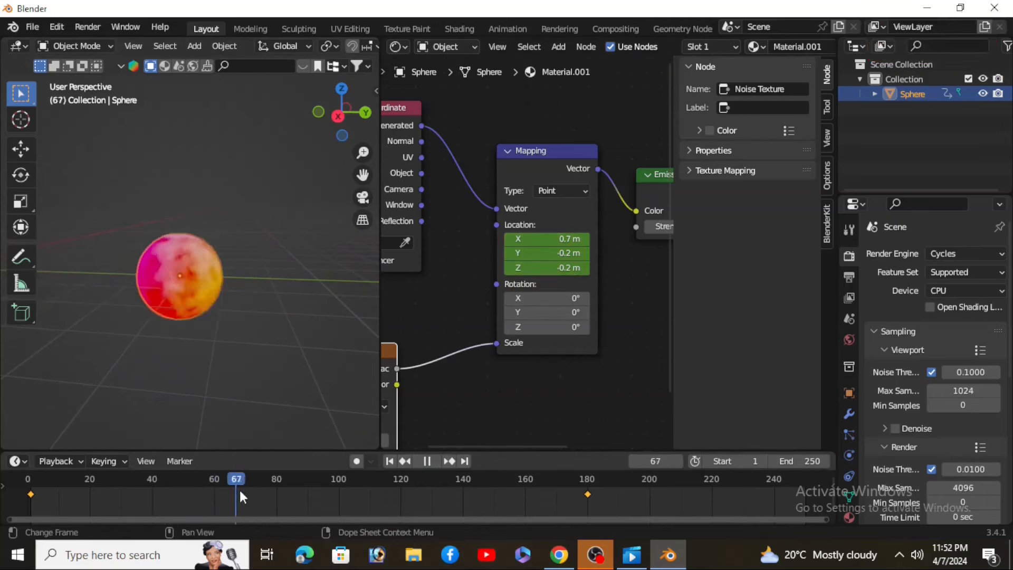
pyautogui.press('space')
# Step: At frame 70, keyframe the Mapping node's Location with X set to 2.6 m
pyautogui.press('i')
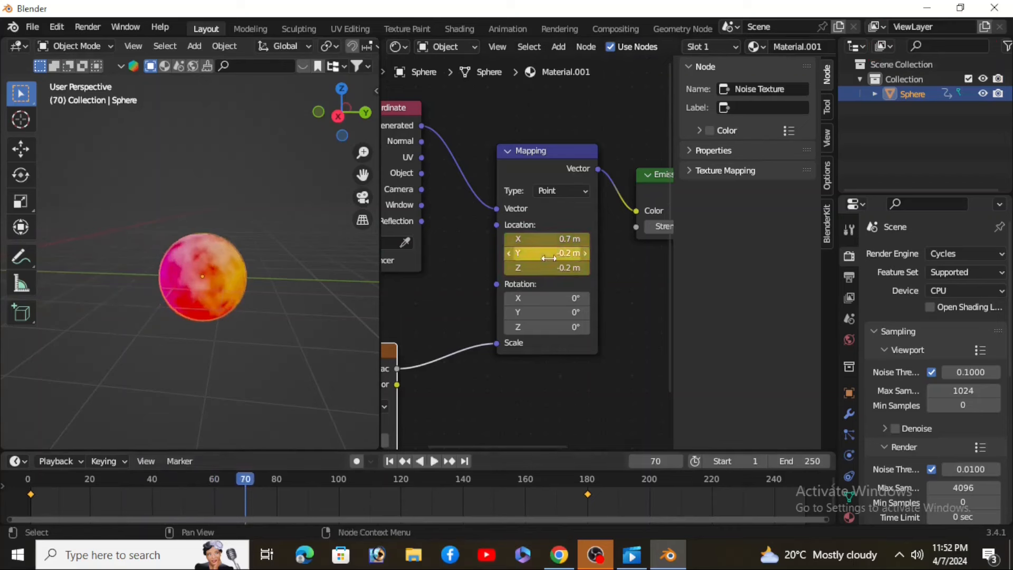
pyautogui.moveTo(549, 240); pyautogui.dragTo(548, 267)
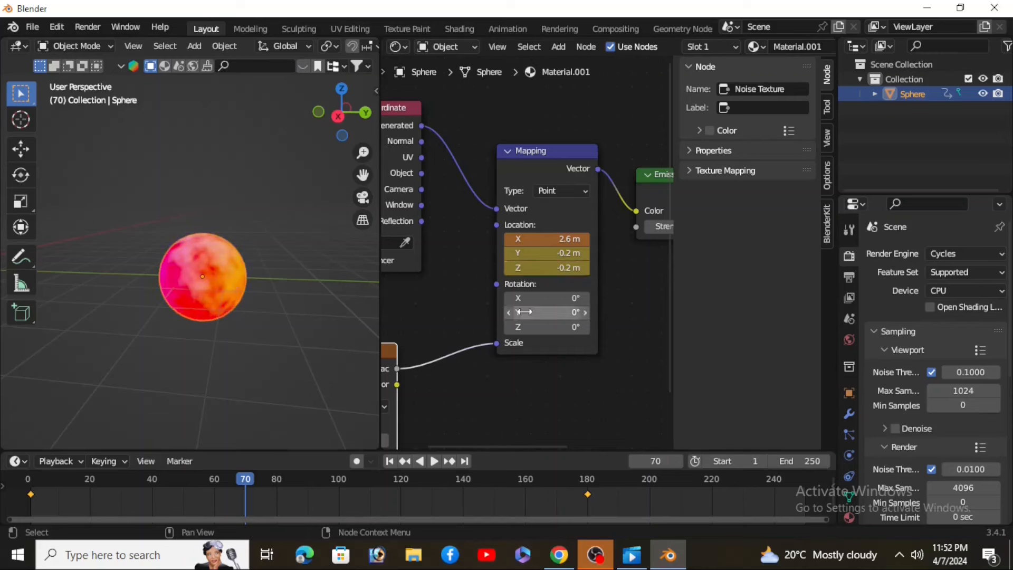
pyautogui.press('i')
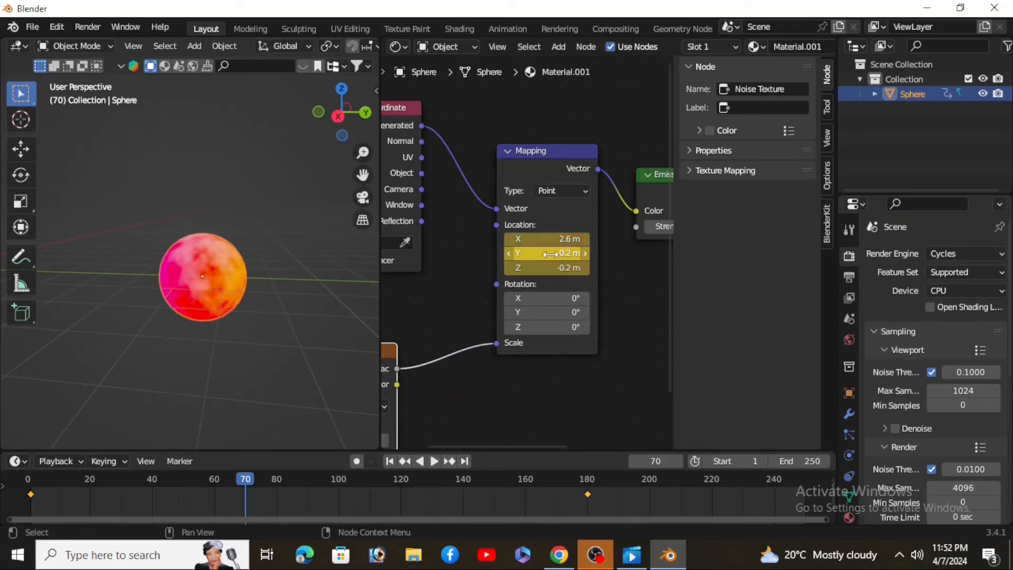
# Step: Adjust the Mapping node's Location to X 0.4 m and Y 0 m around frame 150
pyautogui.press('space')
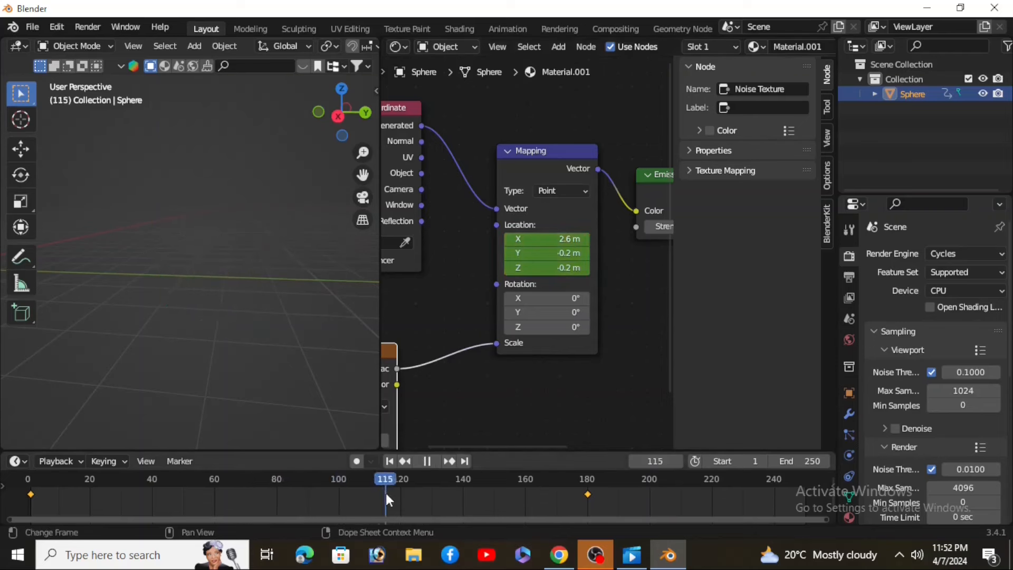
pyautogui.press('space')
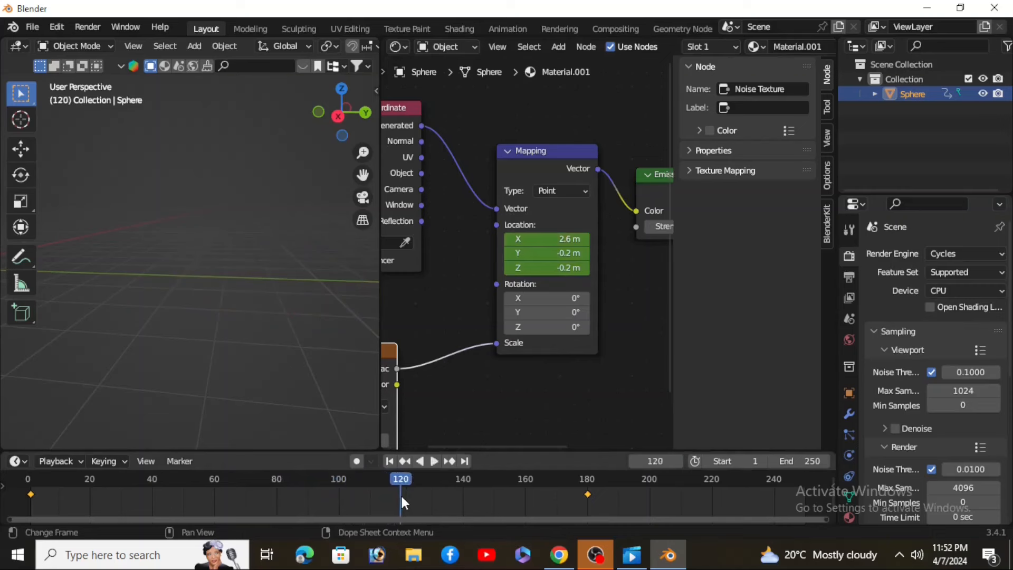
pyautogui.scroll(-4, 247, 271)
pyautogui.keyDown('shift'); pyautogui.moveTo(303, 313); pyautogui.dragTo(185, 322, button='middle'); pyautogui.keyUp('shift')
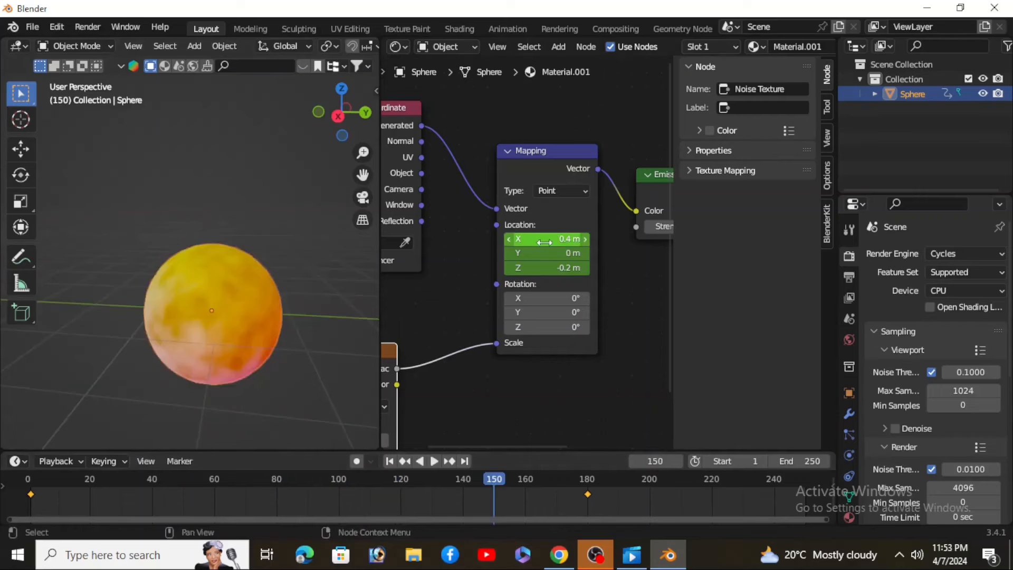
pyautogui.moveTo(549, 241); pyautogui.dragTo(560, 267)
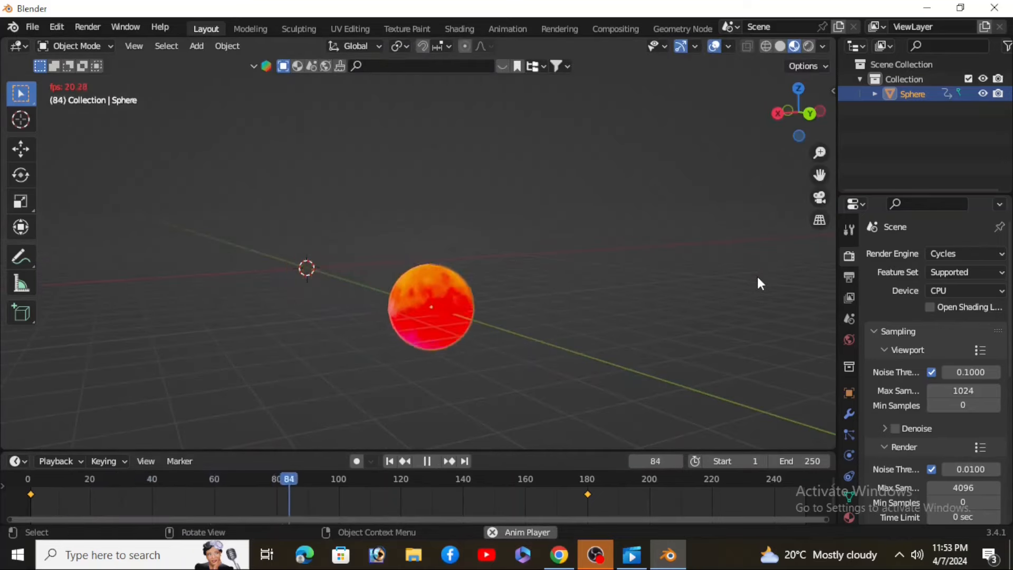
# Step: Play the animation in a full-size viewport and watch the orb at different zoom levels
pyautogui.scroll(-1, 661, 307)
pyautogui.scroll(-1, 662, 308)
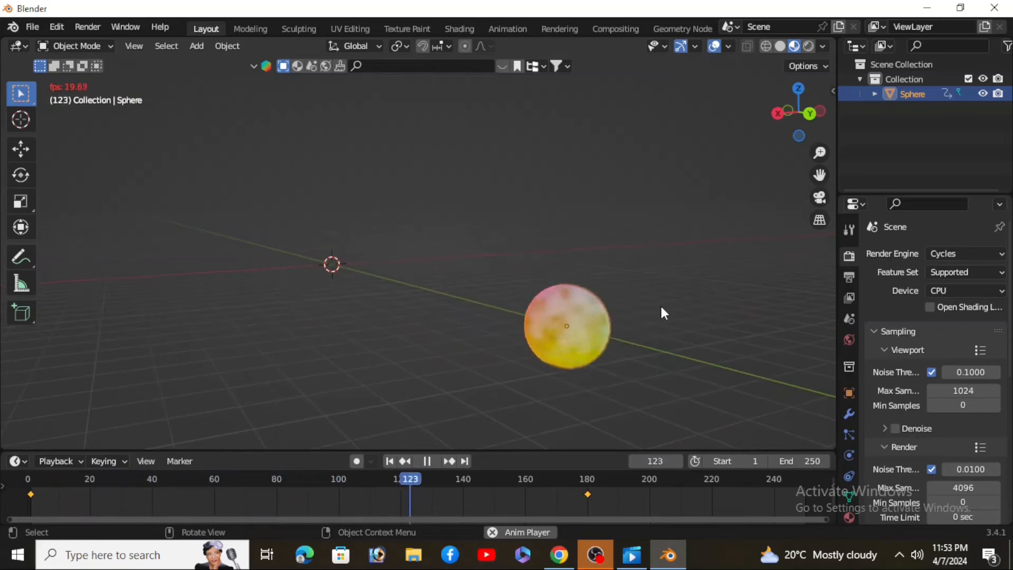
pyautogui.scroll(-1, 661, 308)
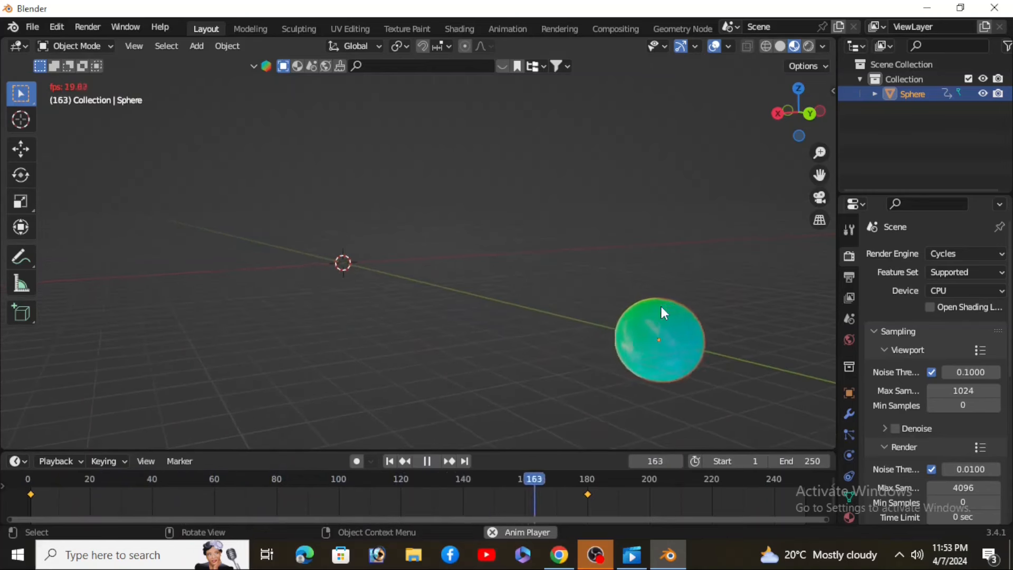
pyautogui.click(390, 461)
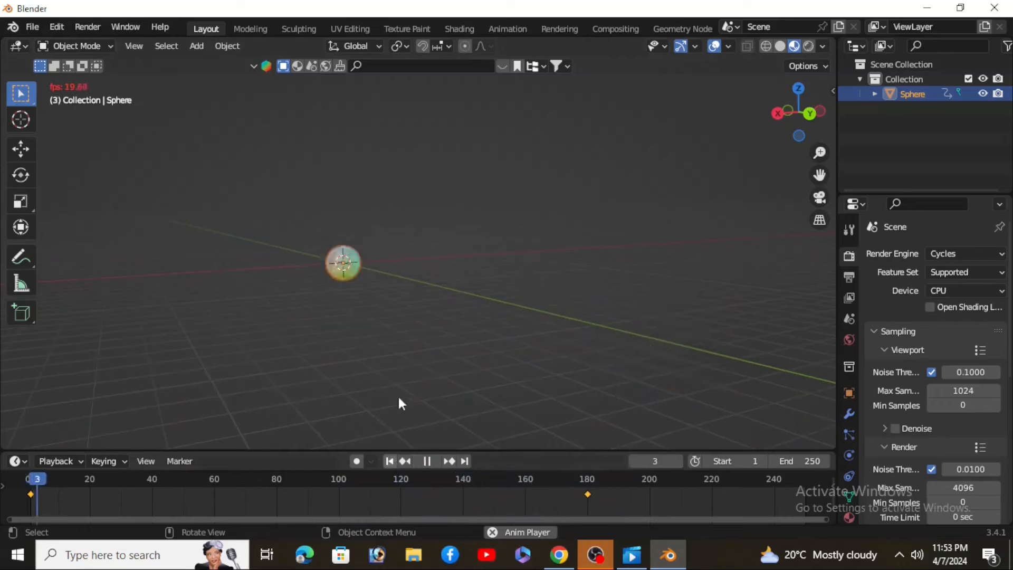
pyautogui.moveTo(481, 363); pyautogui.dragTo(431, 362, button='middle')
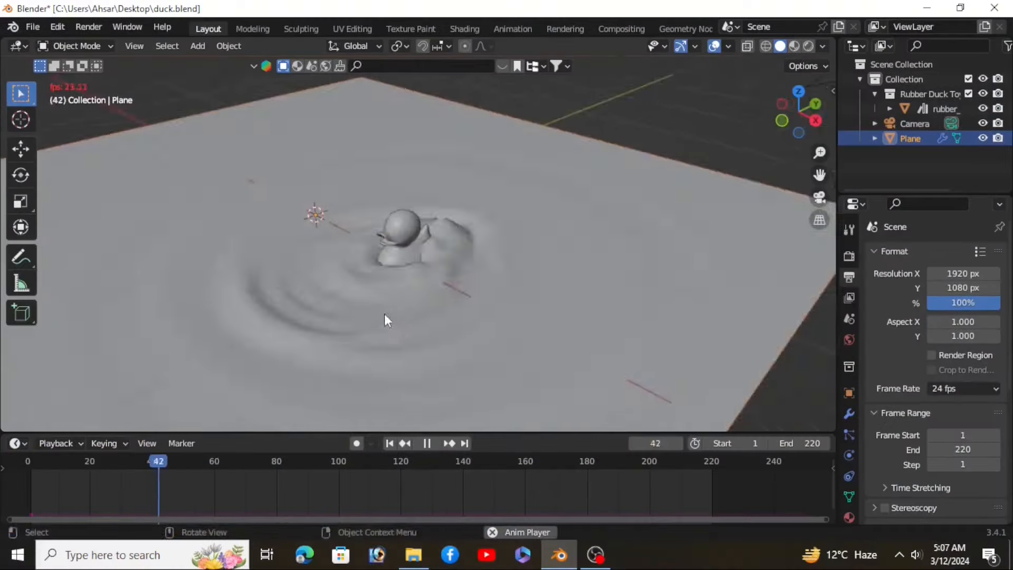
# Step: Preview the finished rubber duck wave scene and its shader nodes from several angles
pyautogui.moveTo(384, 314); pyautogui.dragTo(296, 288, button='middle')
pyautogui.moveTo(328, 299)
pyautogui.mouseDown(button='middle')
pyautogui.moveTo(387, 303)
pyautogui.moveTo(304, 281)
pyautogui.moveTo(426, 314)
pyautogui.moveTo(417, 294)
pyautogui.mouseUp(button='middle')
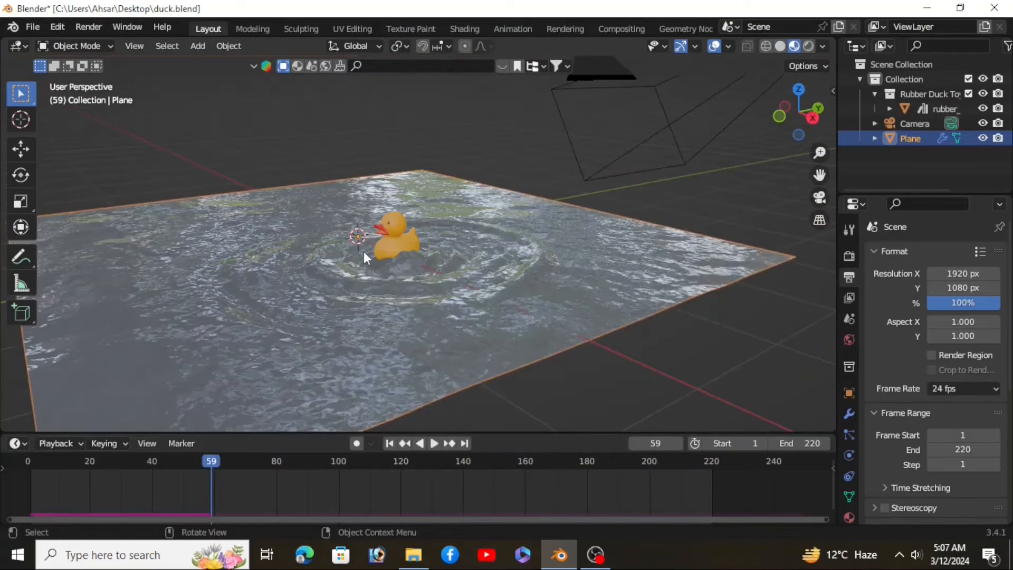
pyautogui.moveTo(372, 252); pyautogui.dragTo(414, 289, button='middle')
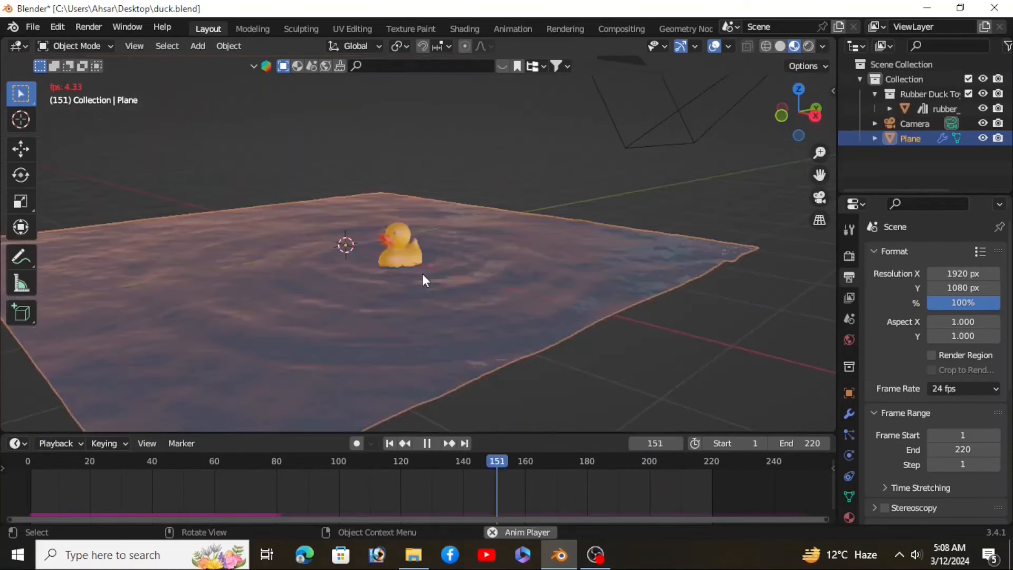
pyautogui.moveTo(424, 279); pyautogui.dragTo(395, 290, button='middle')
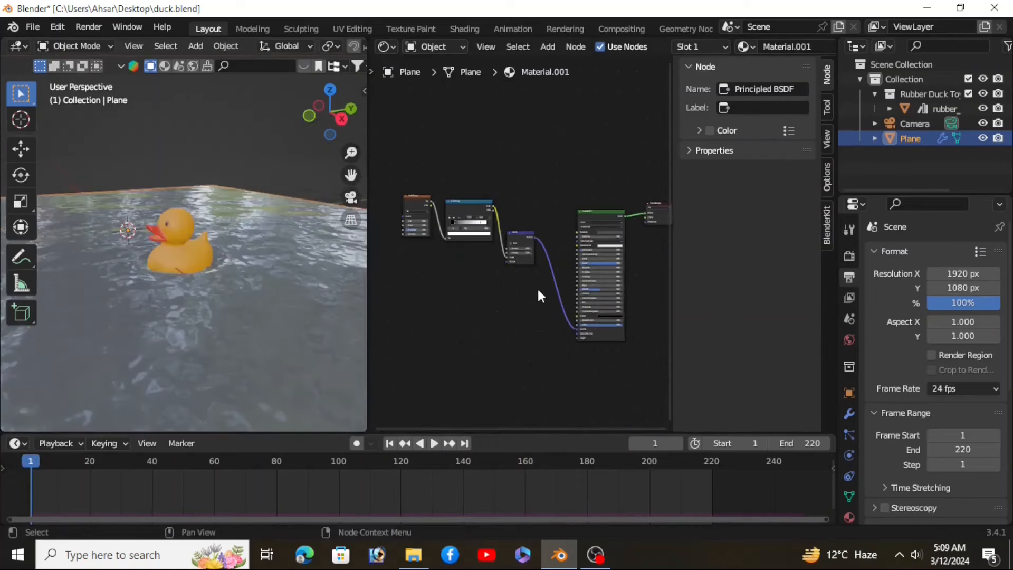
pyautogui.moveTo(537, 287); pyautogui.dragTo(481, 264, button='middle')
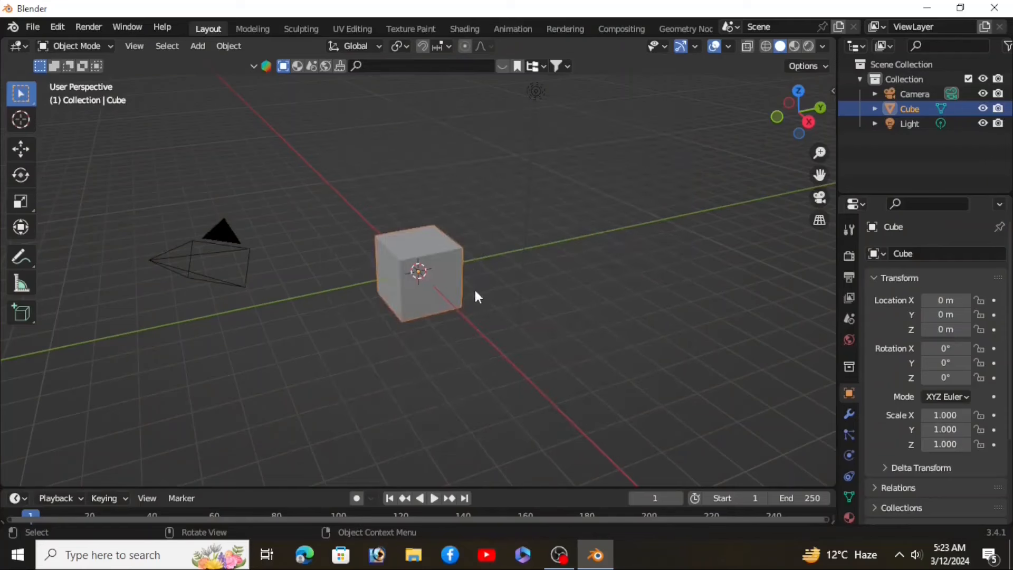
# Step: Delete all default objects and add a plane mesh
pyautogui.moveTo(594, 369); pyautogui.dragTo(177, 189)
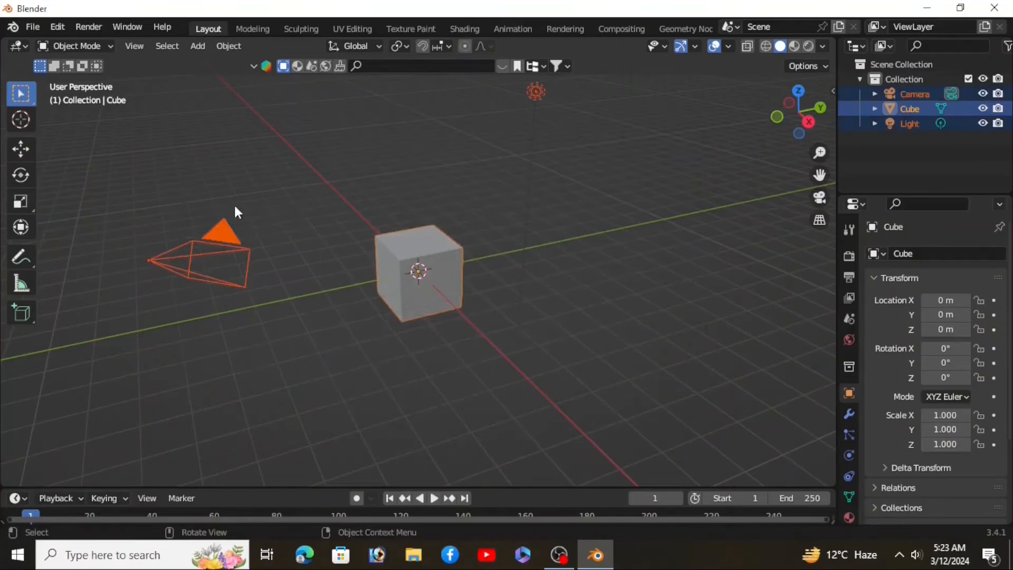
pyautogui.press('Delete')
pyautogui.hotkey('shift', 'a')
pyautogui.moveTo(396, 237)
pyautogui.click(508, 237)
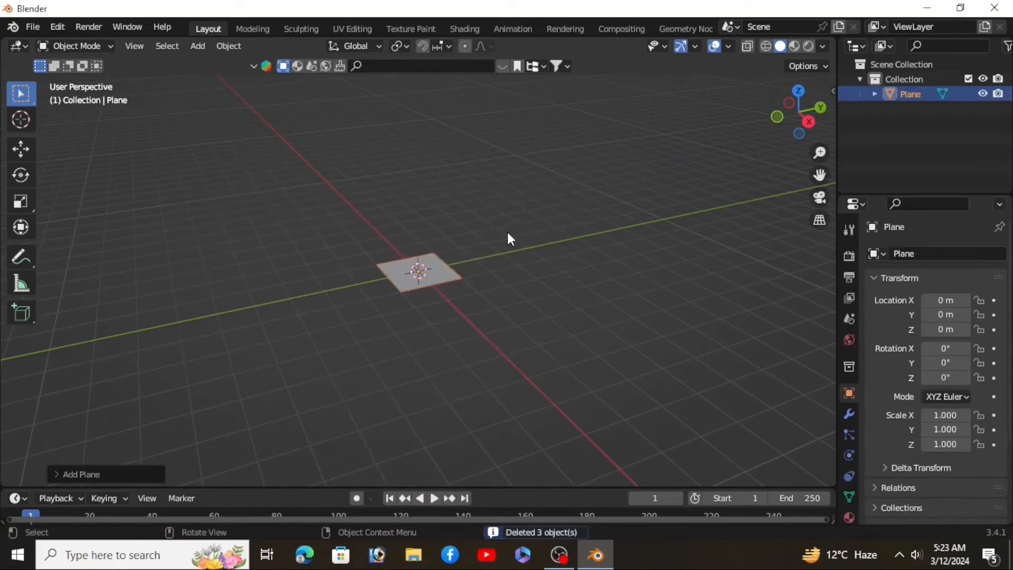
# Step: Scale the plane up uniformly to about 3.662
pyautogui.scroll(4, 443, 285)
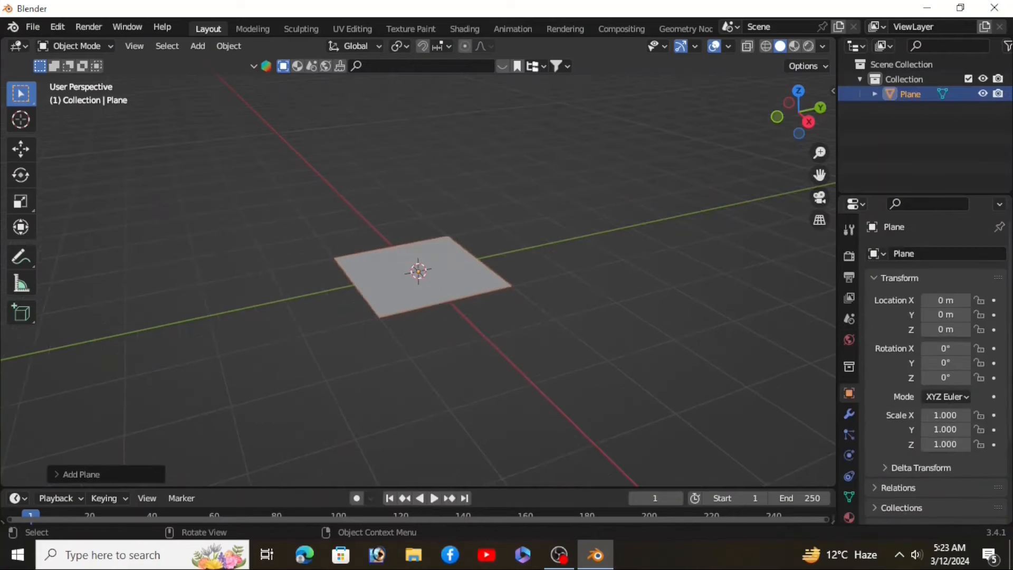
pyautogui.press('s')
pyautogui.click(681, 328)
pyautogui.moveTo(606, 281)
pyautogui.mouseDown(button='middle')
pyautogui.moveTo(574, 296)
pyautogui.moveTo(592, 276)
pyautogui.mouseUp(button='middle')
pyautogui.scroll(3, 412, 298)
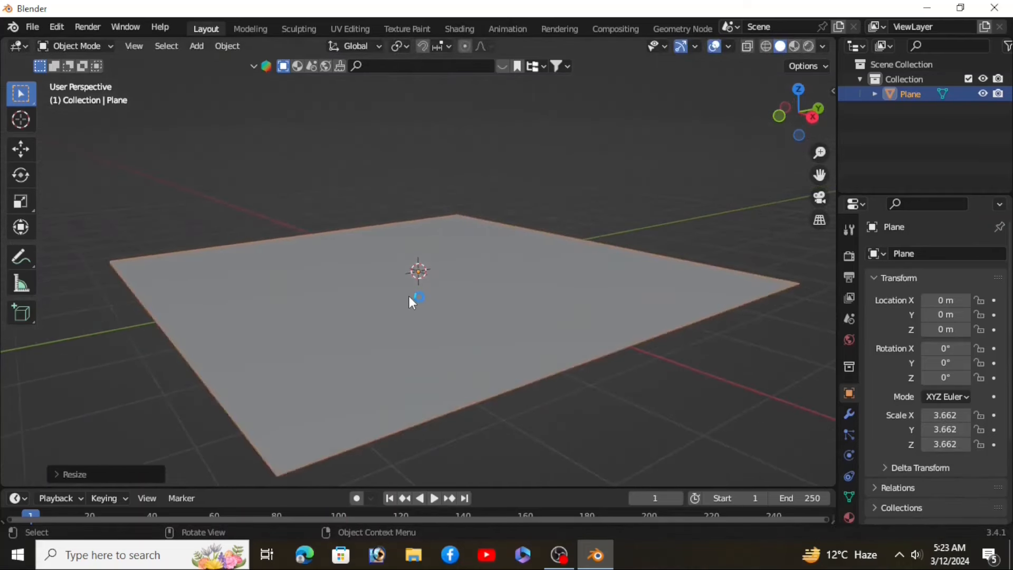
# Step: In Edit Mode, subdivide the plane with 100 cuts, then return to Object Mode
pyautogui.keyDown('shift'); pyautogui.moveTo(412, 300); pyautogui.dragTo(467, 303, button='middle'); pyautogui.keyUp('shift')
pyautogui.scroll(-5, 467, 305)
pyautogui.moveTo(449, 344); pyautogui.dragTo(489, 340, button='middle')
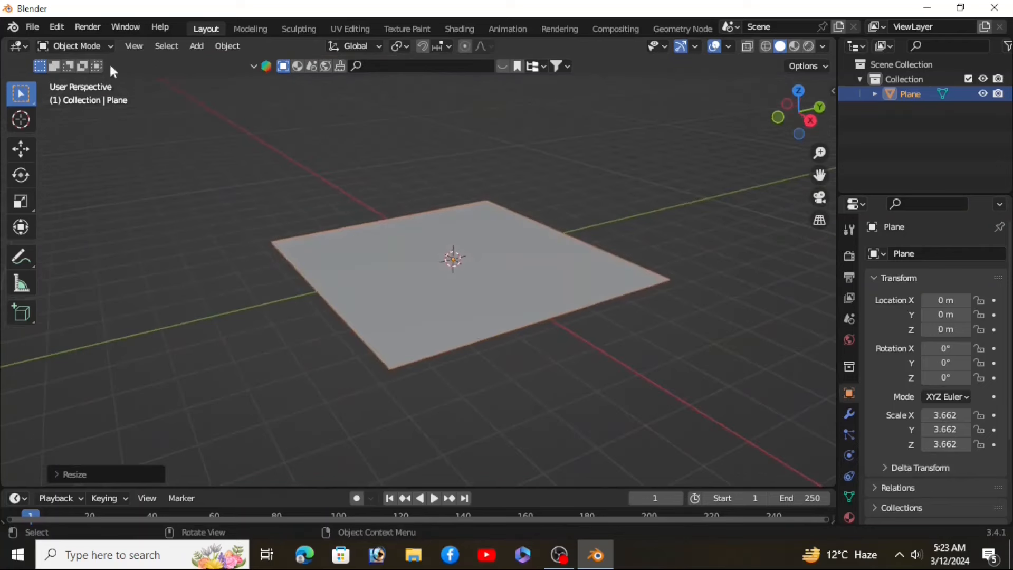
pyautogui.click(90, 46)
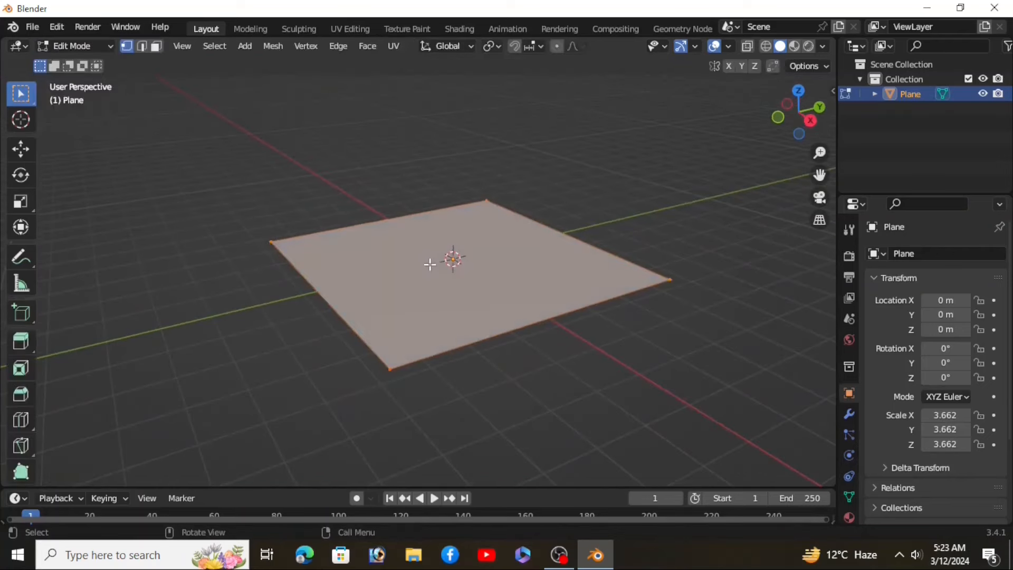
pyautogui.rightClick(414, 255)
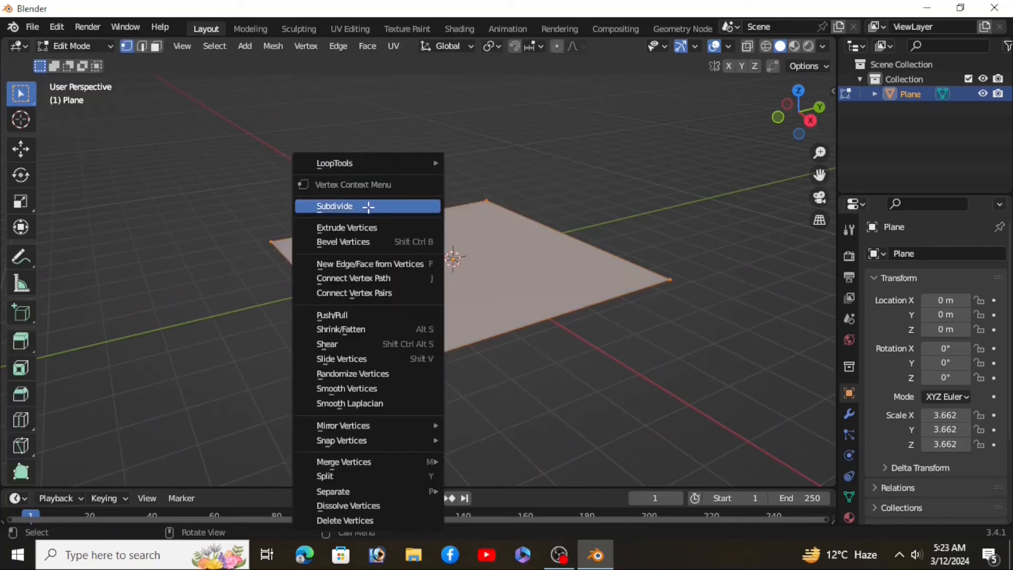
pyautogui.click(368, 207)
pyautogui.click(74, 475)
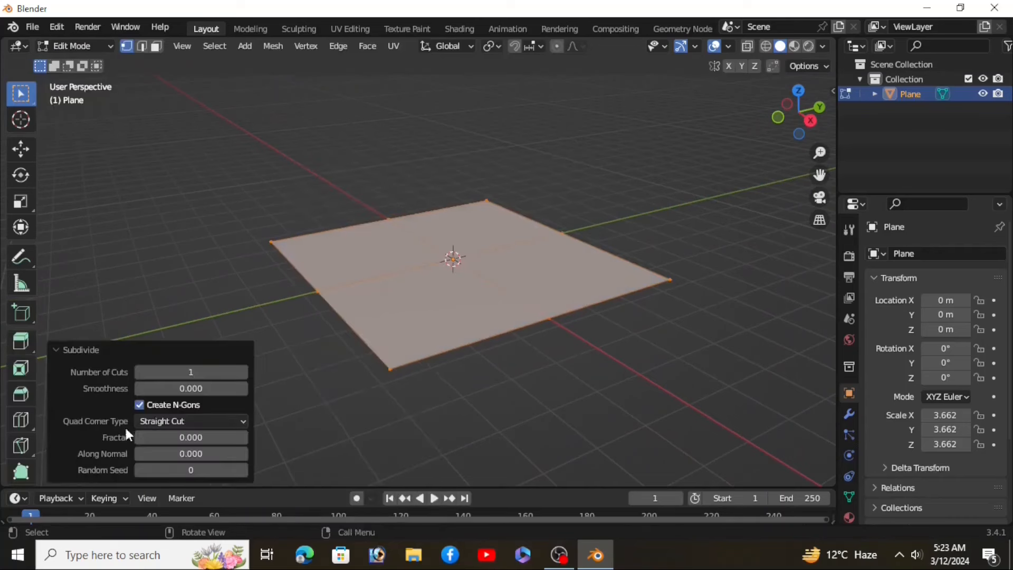
pyautogui.click(222, 372)
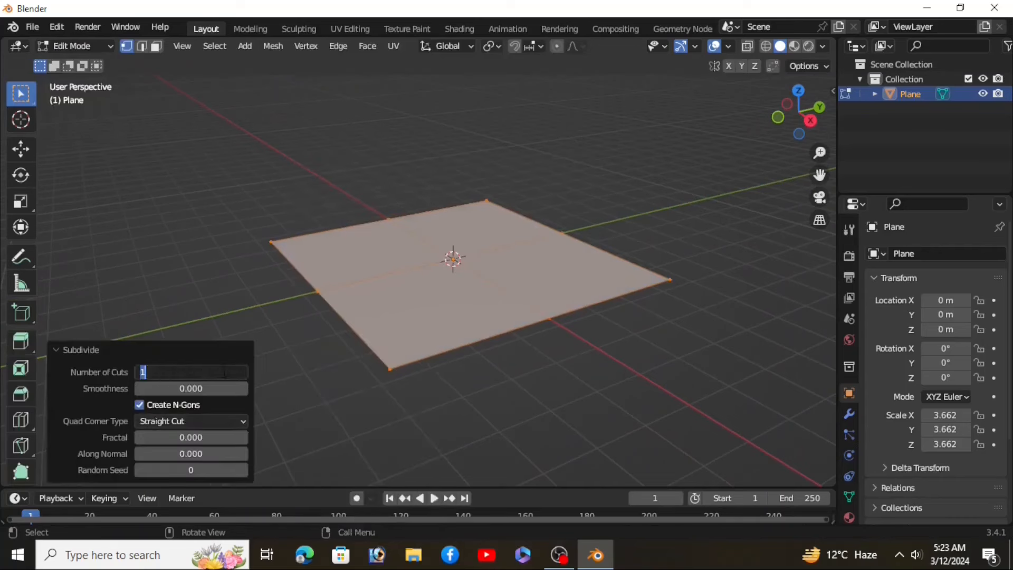
pyautogui.press('Return')
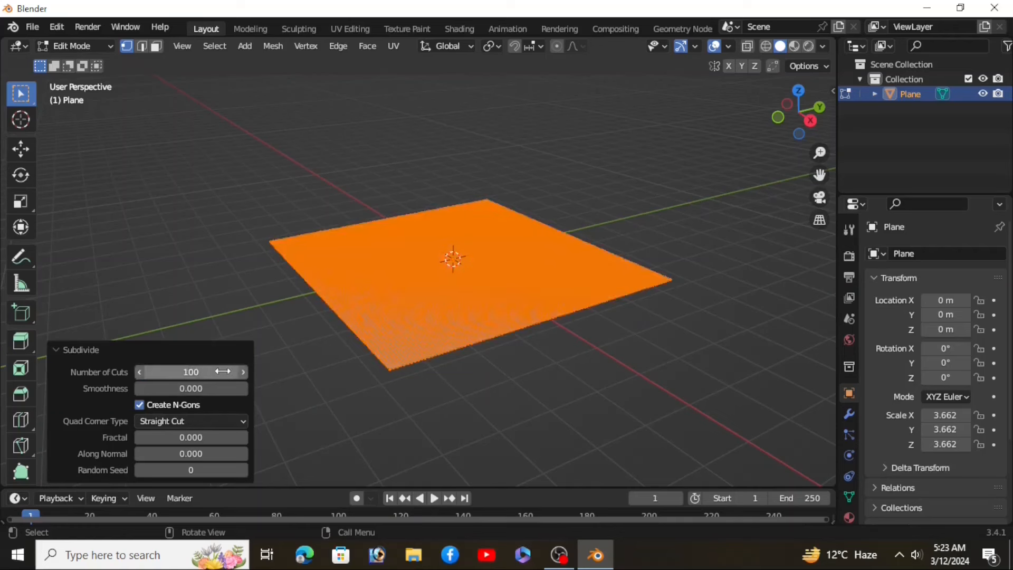
pyautogui.click(124, 349)
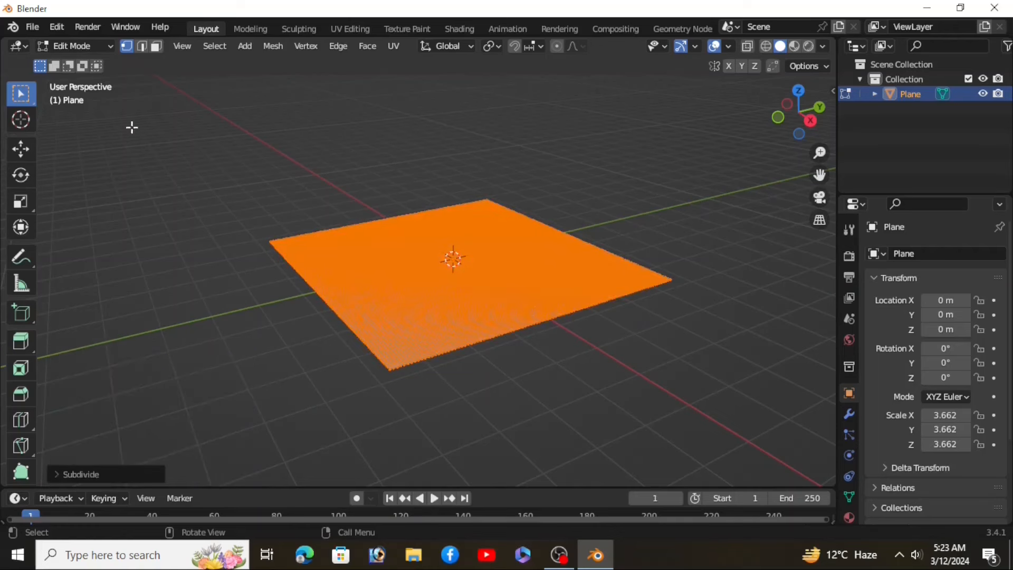
pyautogui.click(92, 47)
pyautogui.click(85, 63)
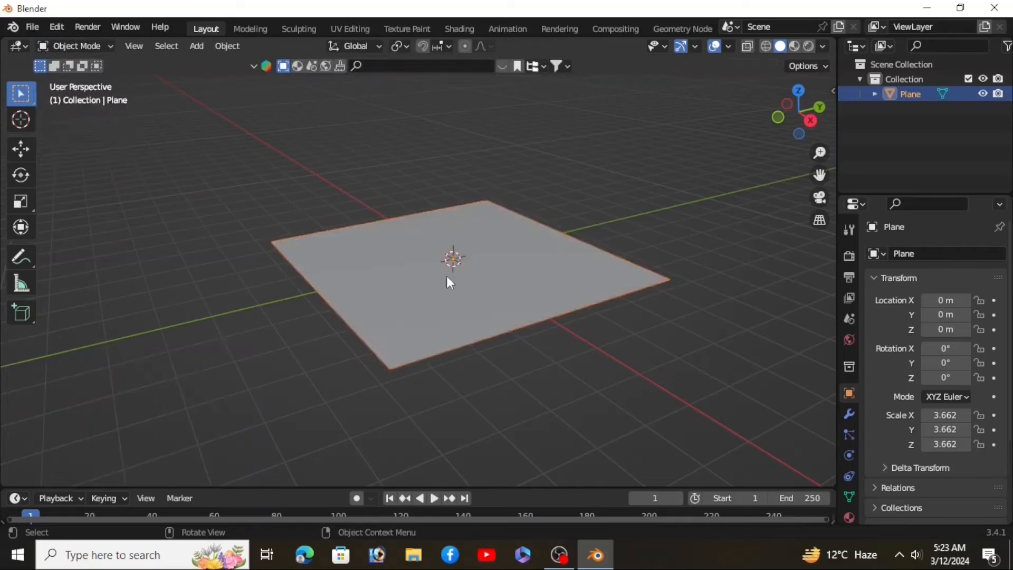
# Step: Search the asset library for duck and add the rubber duck model to the scene
pyautogui.keyDown('shift'); pyautogui.moveTo(506, 284); pyautogui.dragTo(473, 282, button='middle'); pyautogui.keyUp('shift')
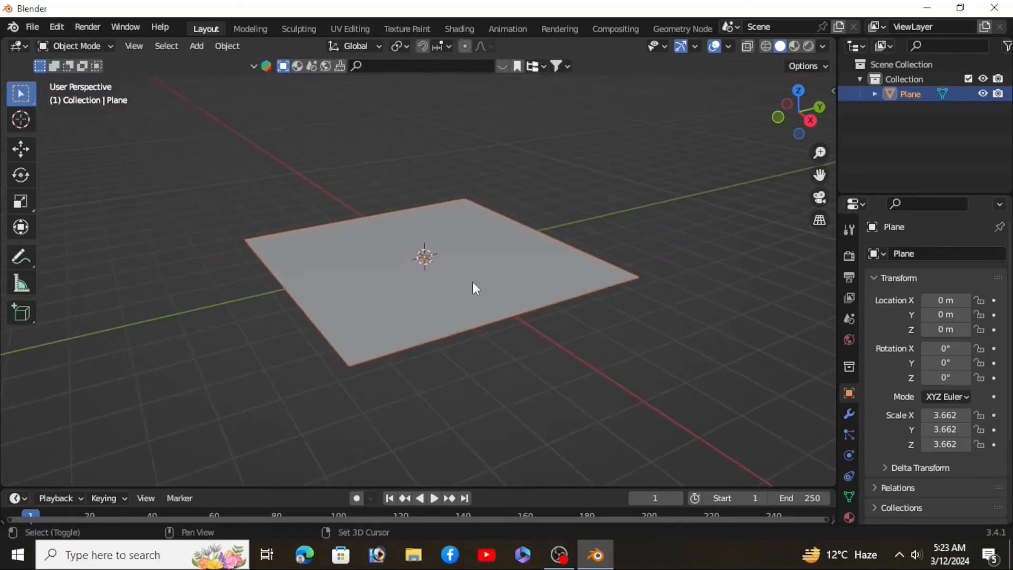
pyautogui.click(501, 66)
pyautogui.click(468, 65)
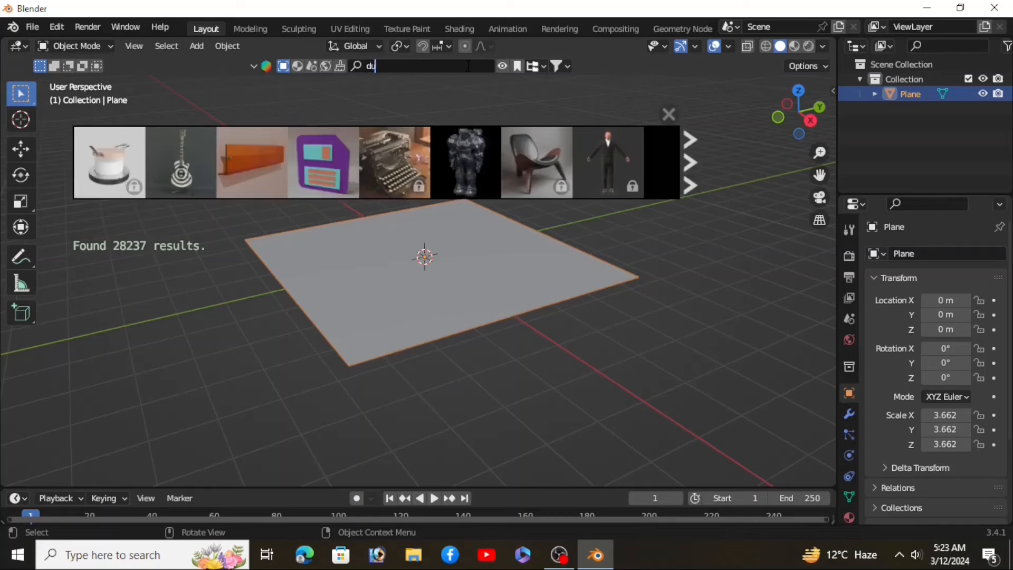
pyautogui.press('Return')
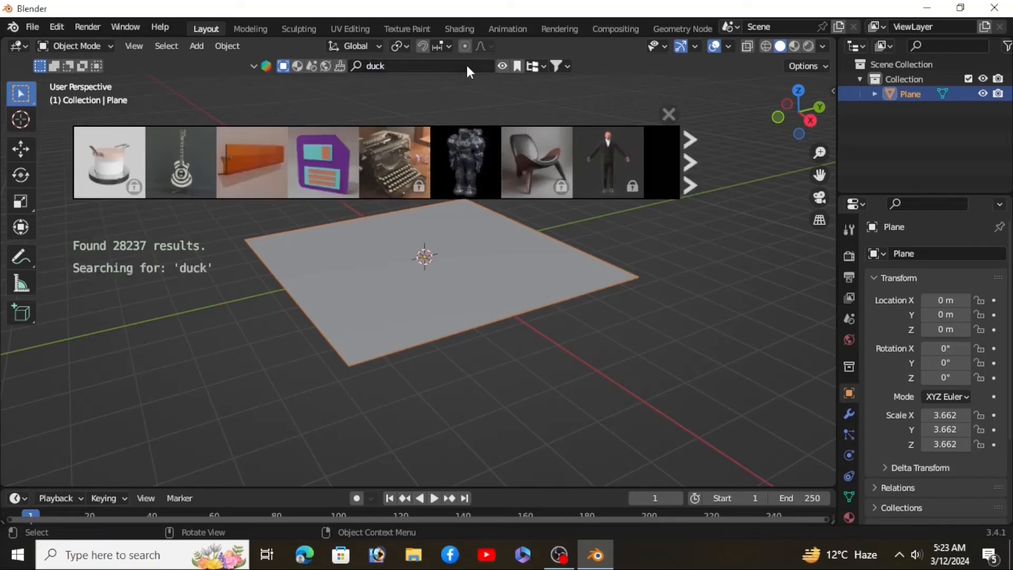
pyautogui.click(192, 172)
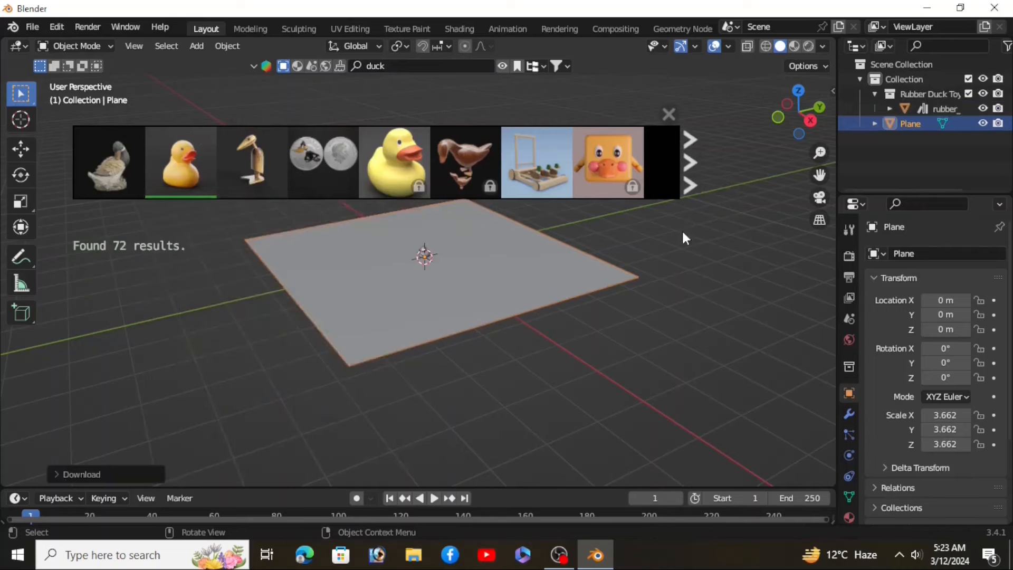
# Step: Close the asset browser and add a Dynamic Paint canvas to the plane
pyautogui.click(669, 114)
pyautogui.scroll(6, 401, 271)
pyautogui.scroll(-3, 522, 261)
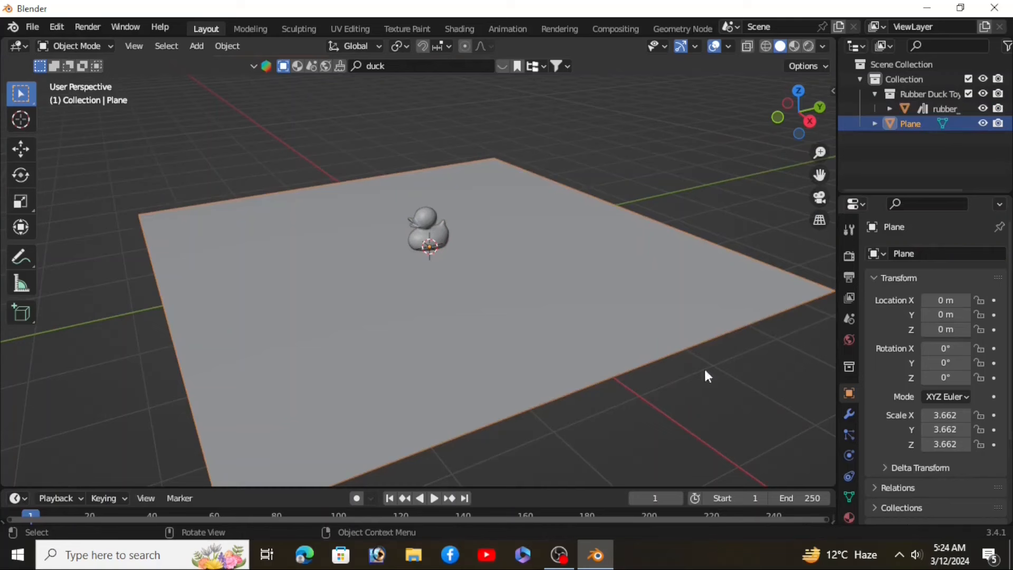
pyautogui.click(848, 475)
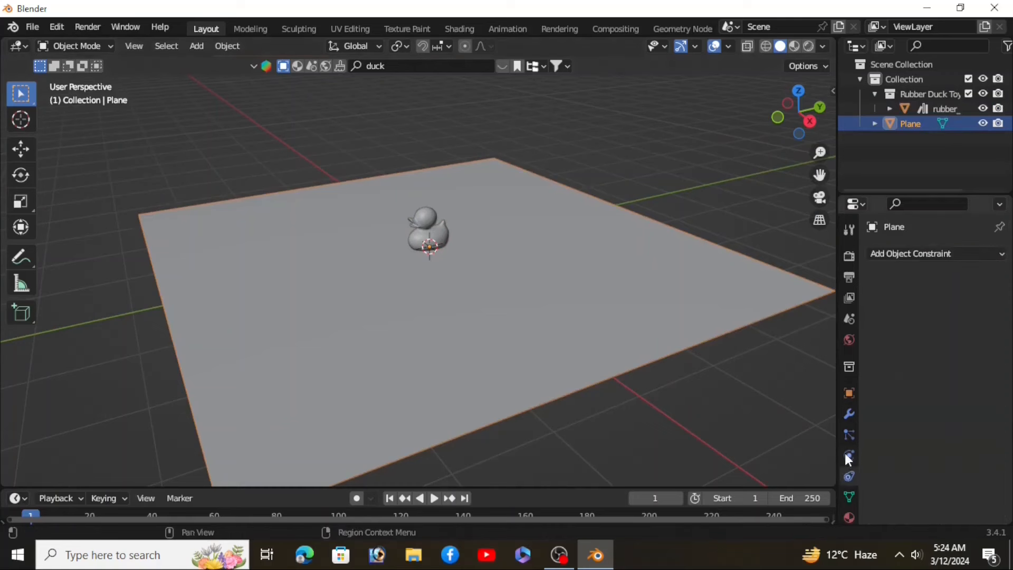
pyautogui.click(848, 456)
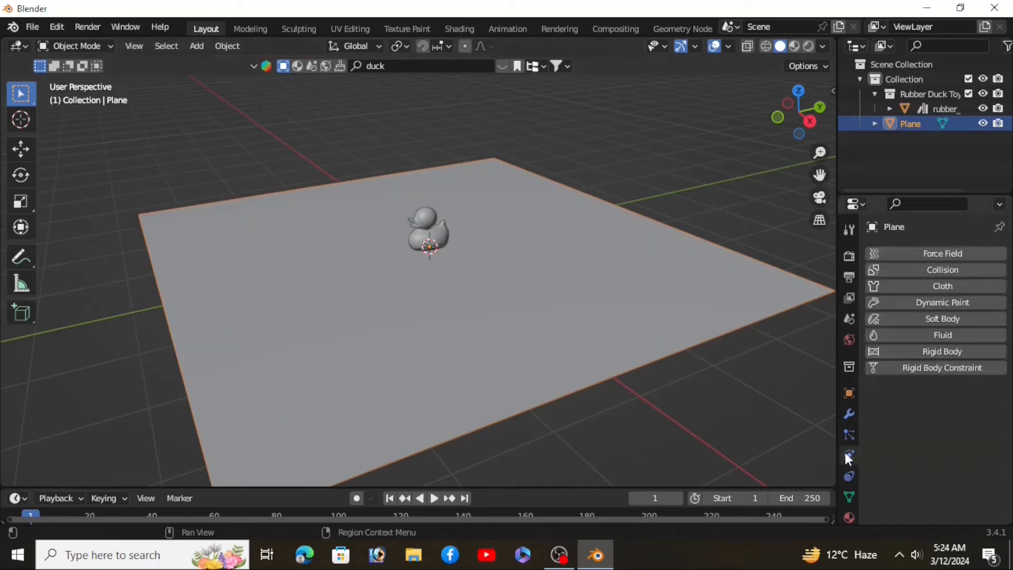
pyautogui.click(942, 305)
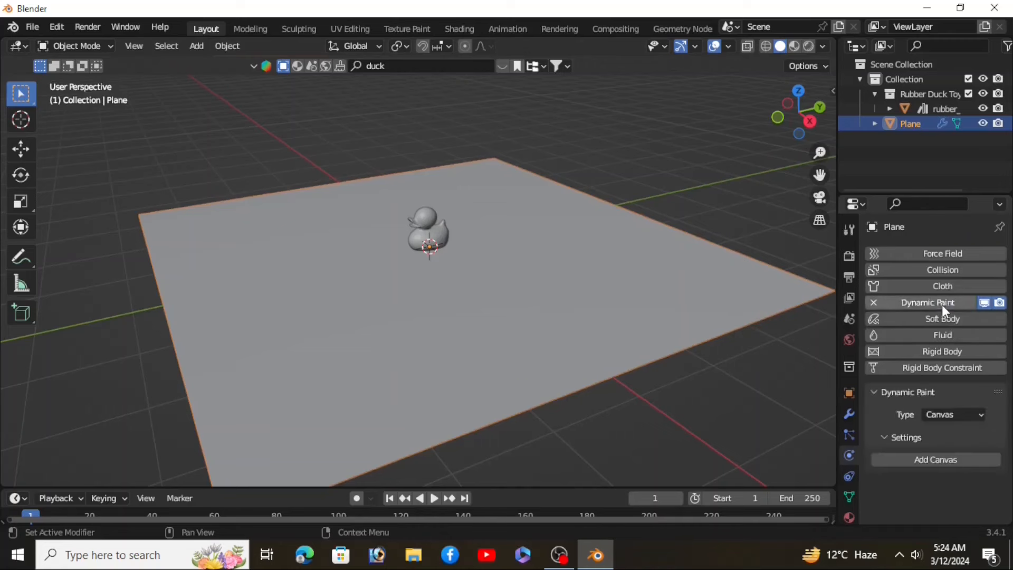
pyautogui.click(962, 461)
# Step: Set the canvas surface type to Waves
pyautogui.scroll(-3, 949, 469)
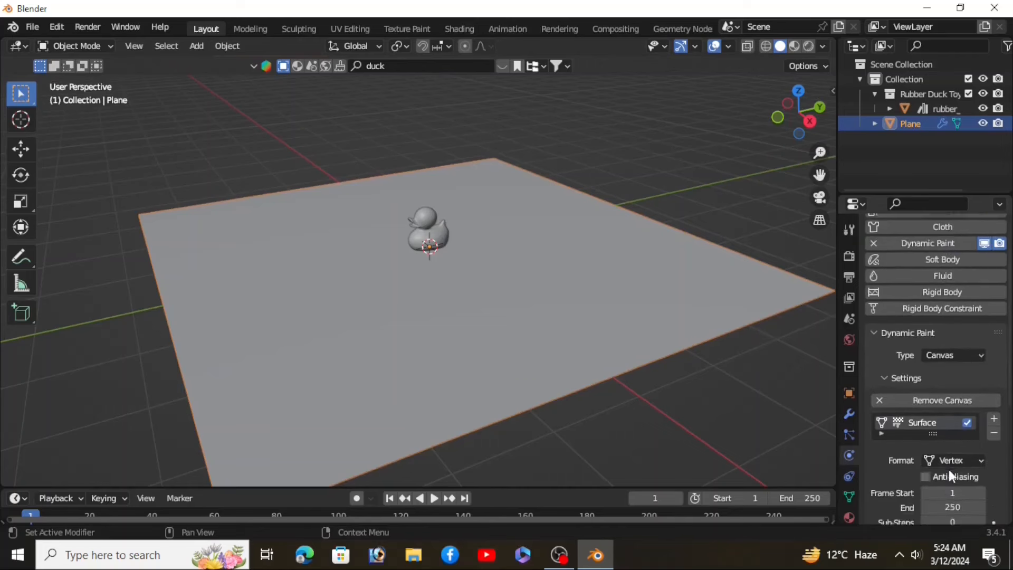
pyautogui.scroll(-4, 942, 400)
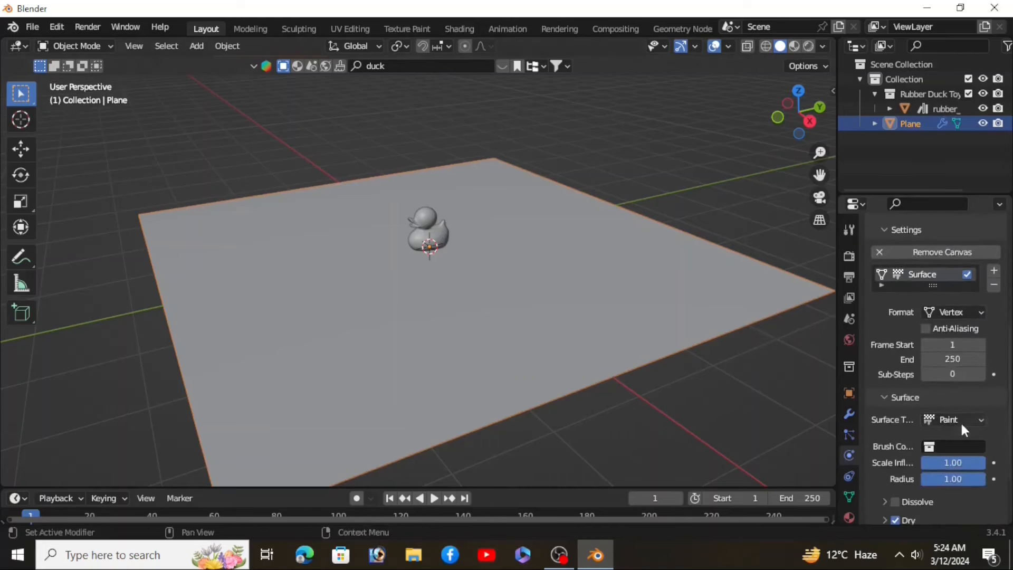
pyautogui.click(958, 420)
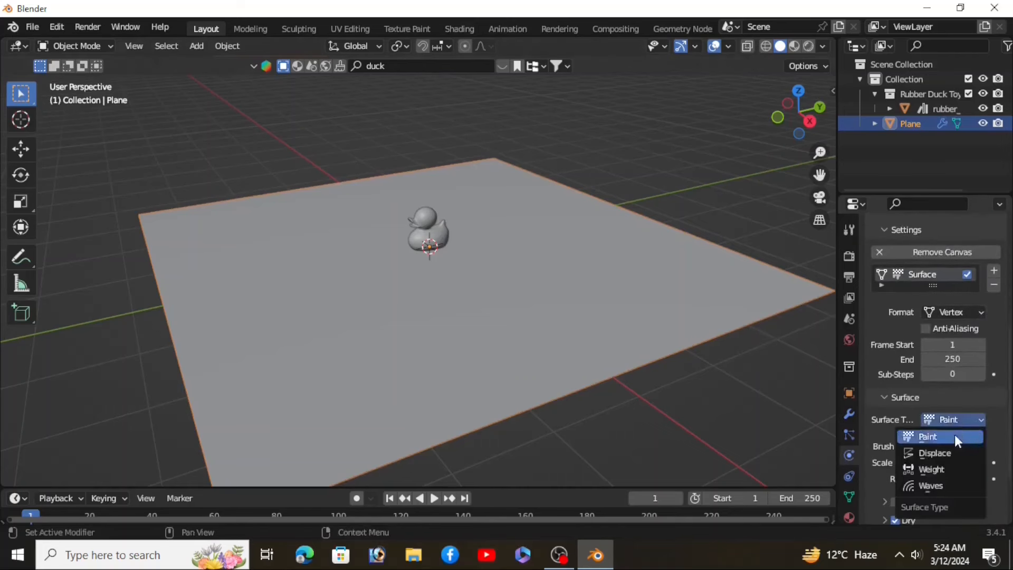
pyautogui.click(948, 480)
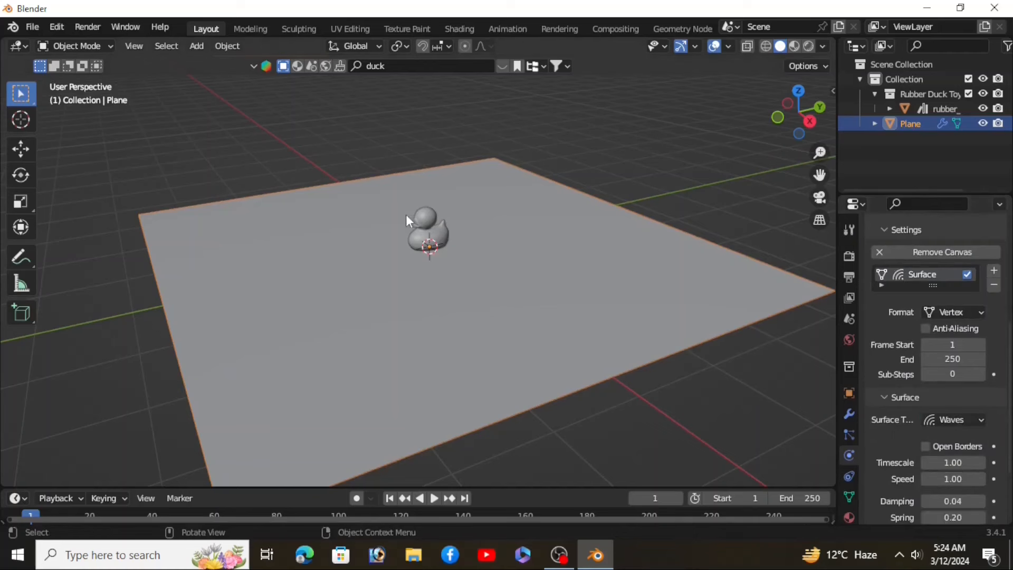
# Step: Select the rubber duck and add Dynamic Paint to it as a Brush
pyautogui.click(426, 214)
pyautogui.scroll(3, 426, 214)
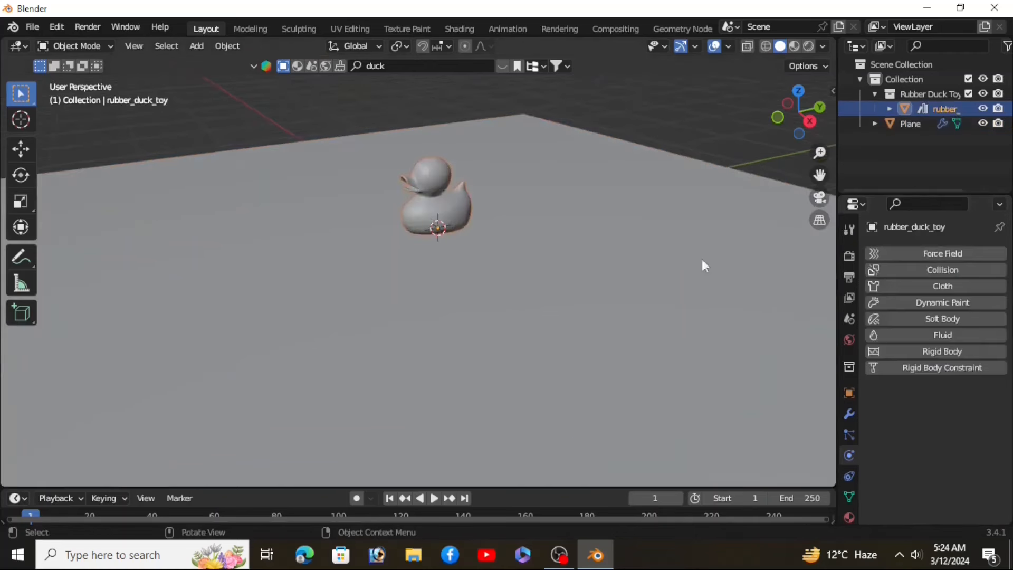
pyautogui.click(953, 302)
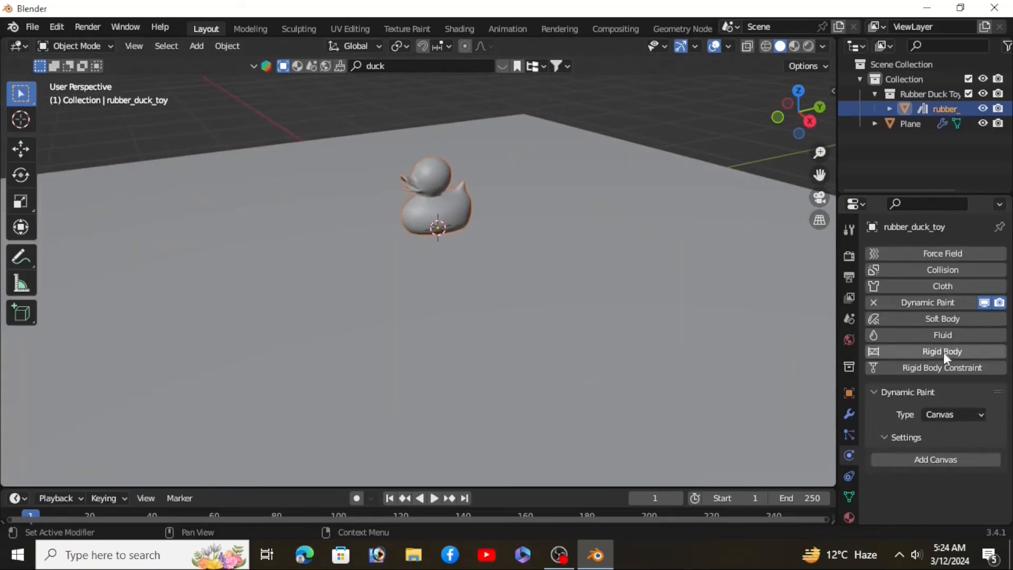
pyautogui.click(951, 414)
pyautogui.click(945, 447)
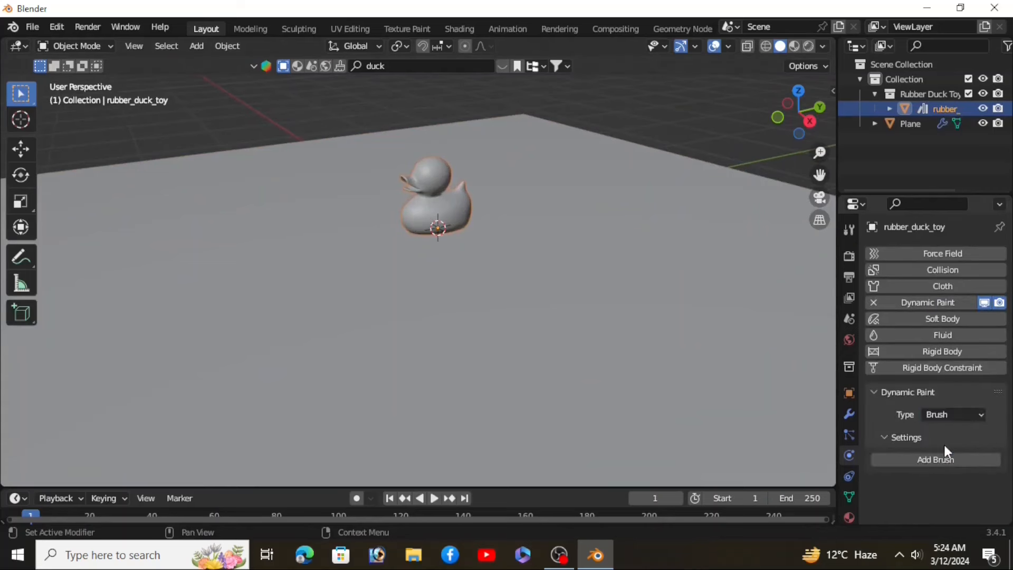
pyautogui.click(948, 459)
# Step: Select the plane and apply Shade Auto Smooth to it
pyautogui.scroll(-4, 947, 446)
pyautogui.scroll(3, 946, 443)
pyautogui.scroll(-3, 415, 238)
pyautogui.scroll(2, 420, 241)
pyautogui.click(479, 242)
pyautogui.scroll(3, 491, 241)
pyautogui.rightClick(499, 240)
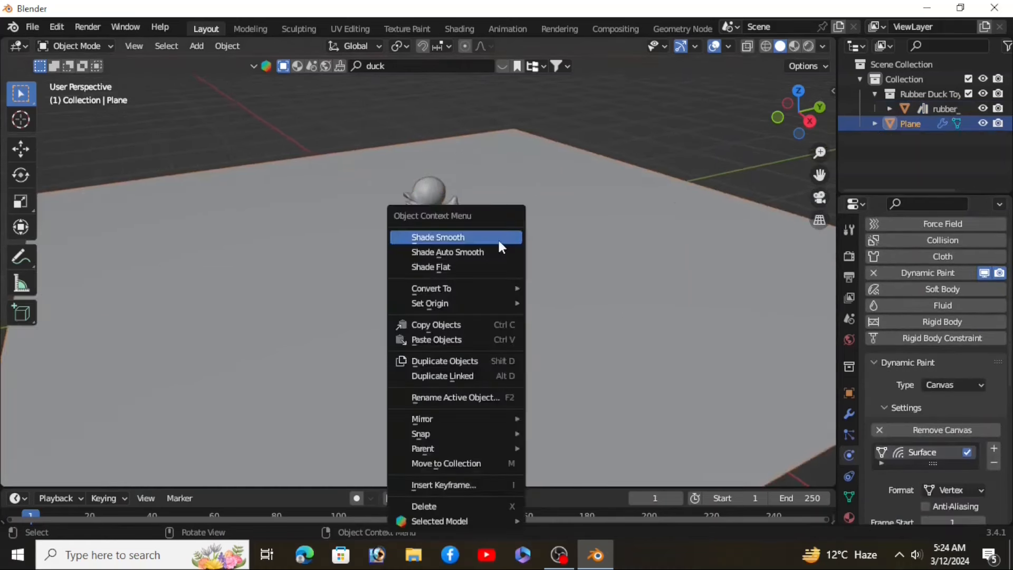
pyautogui.click(470, 251)
pyautogui.scroll(-3, 502, 275)
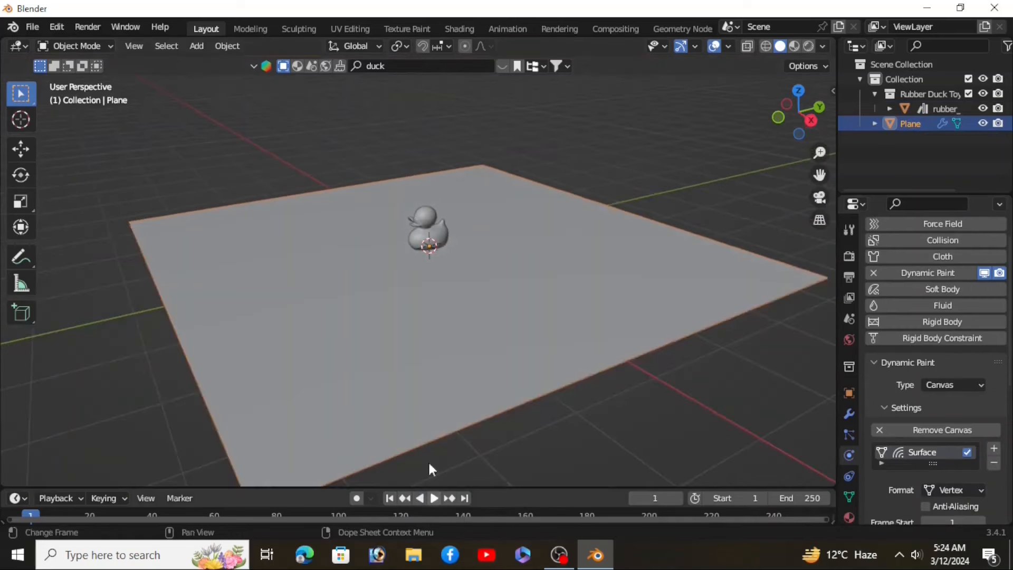
# Step: Play the animation and move the duck around on the plane to preview the waves
pyautogui.click(426, 212)
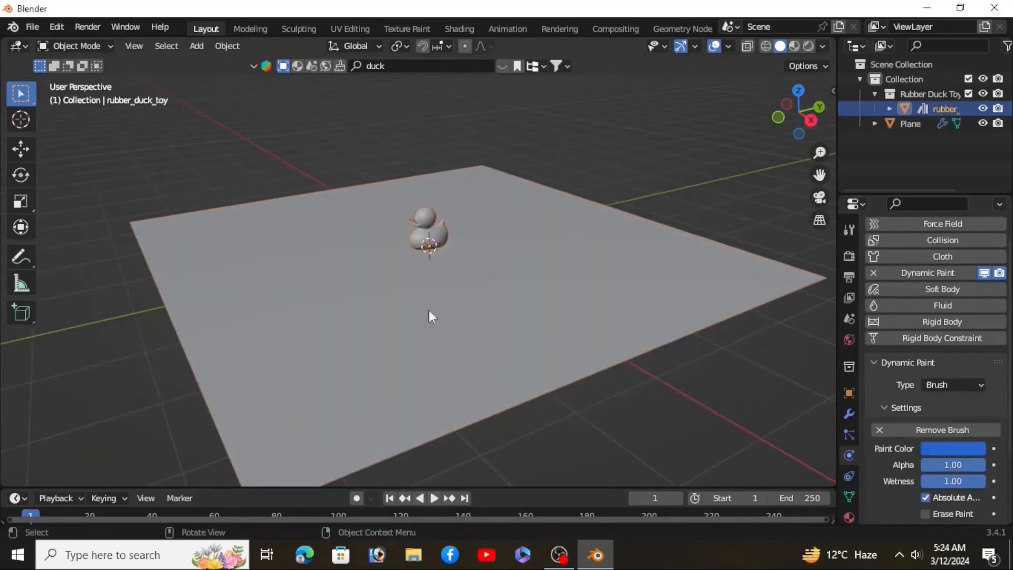
pyautogui.click(434, 498)
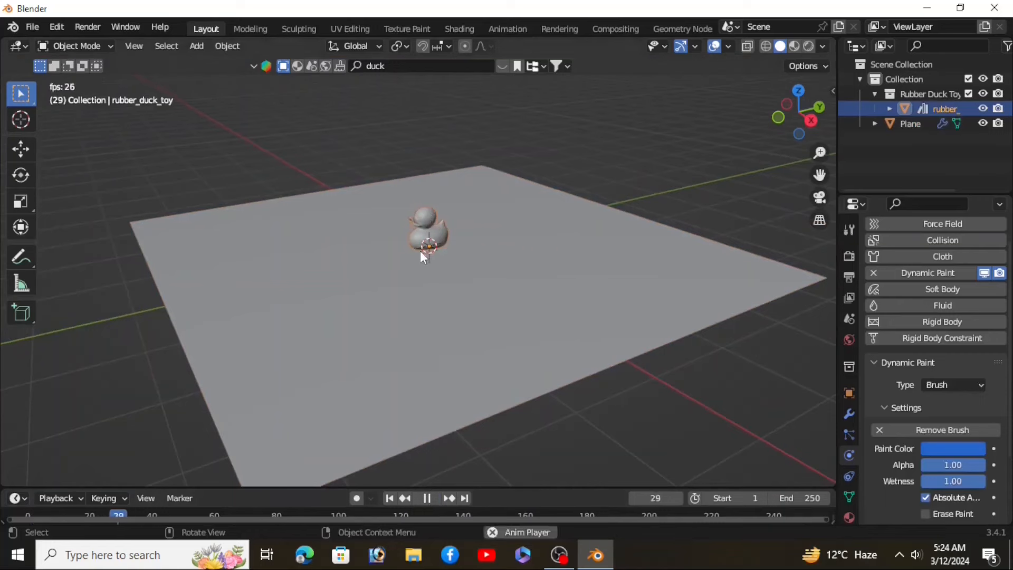
pyautogui.press('g')
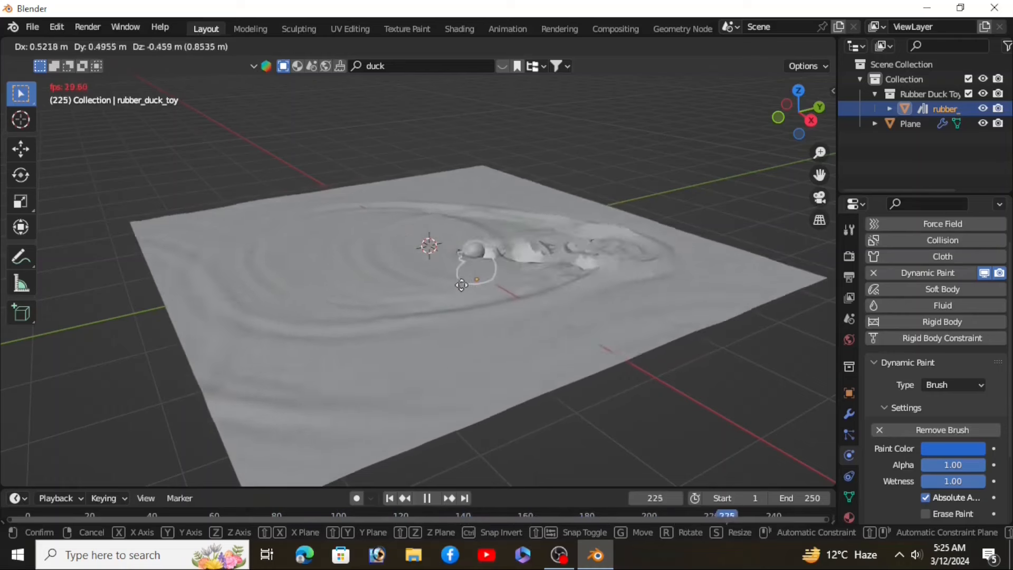
pyautogui.click(429, 267)
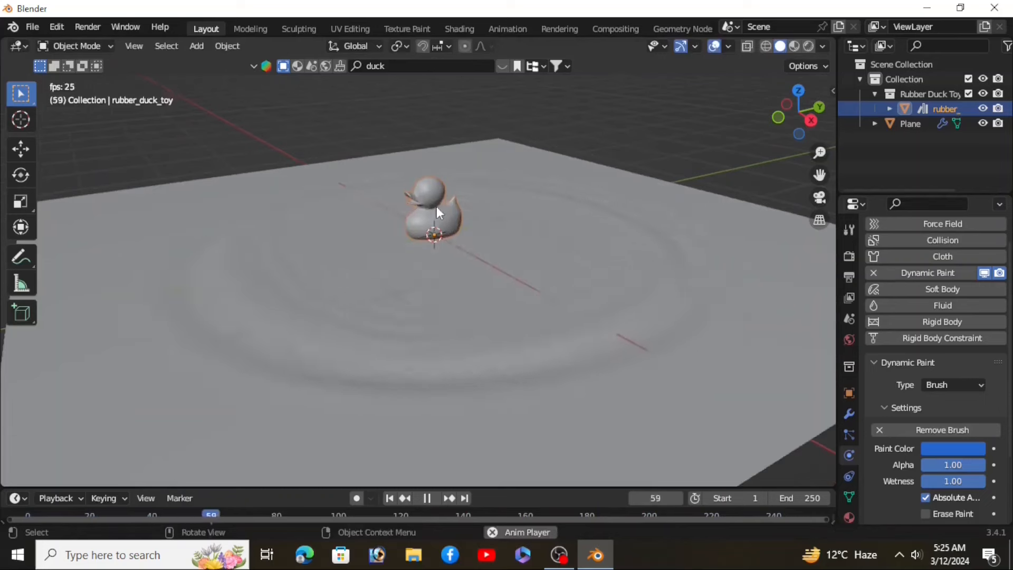
pyautogui.press('g')
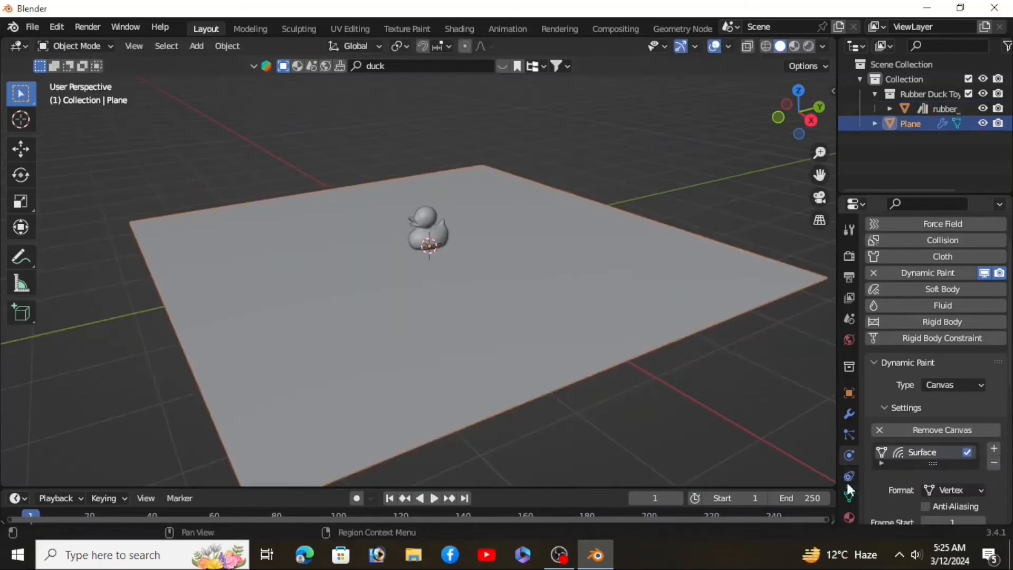
# Step: Add a new material slot and a new material to the plane
pyautogui.click(849, 517)
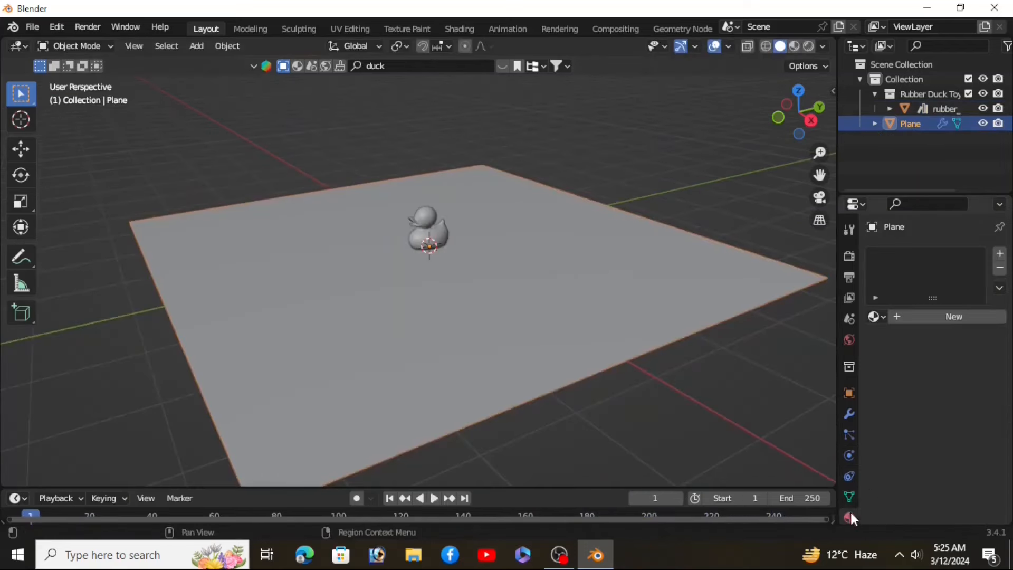
pyautogui.click(999, 255)
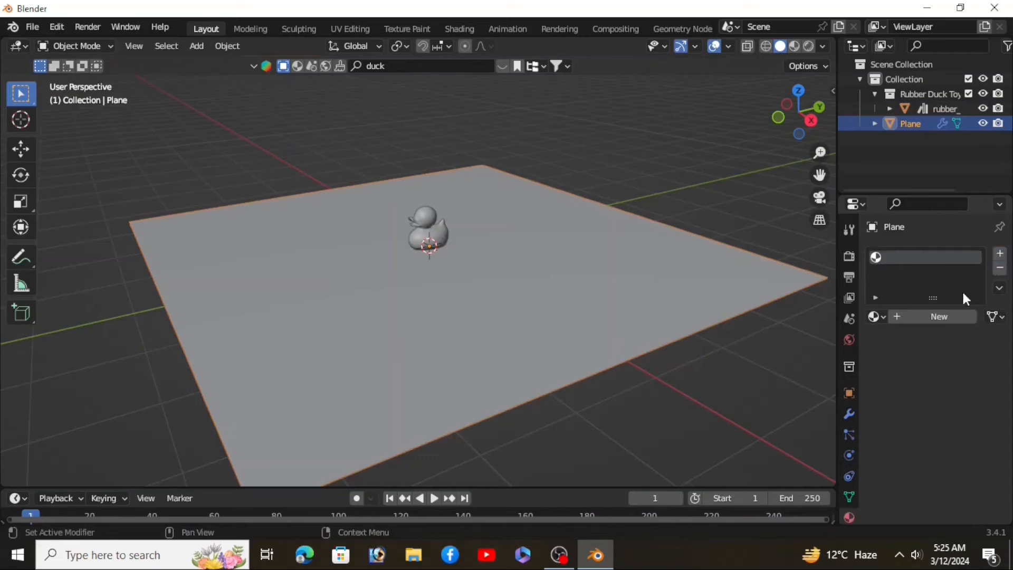
pyautogui.click(940, 316)
# Step: Split the viewport and switch the new area to the Shader Editor
pyautogui.moveTo(833, 38); pyautogui.dragTo(478, 100)
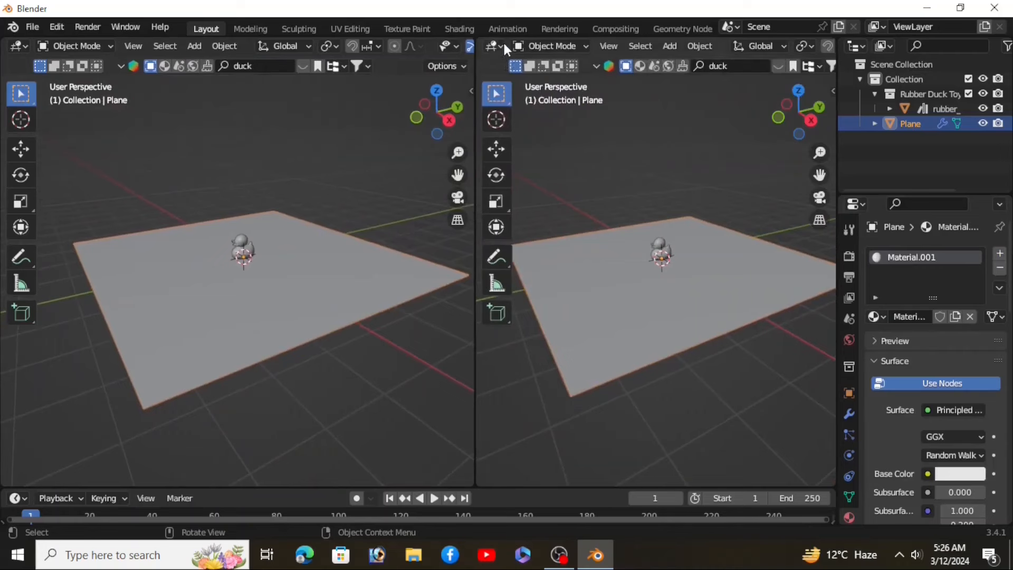
pyautogui.click(501, 45)
pyautogui.click(529, 185)
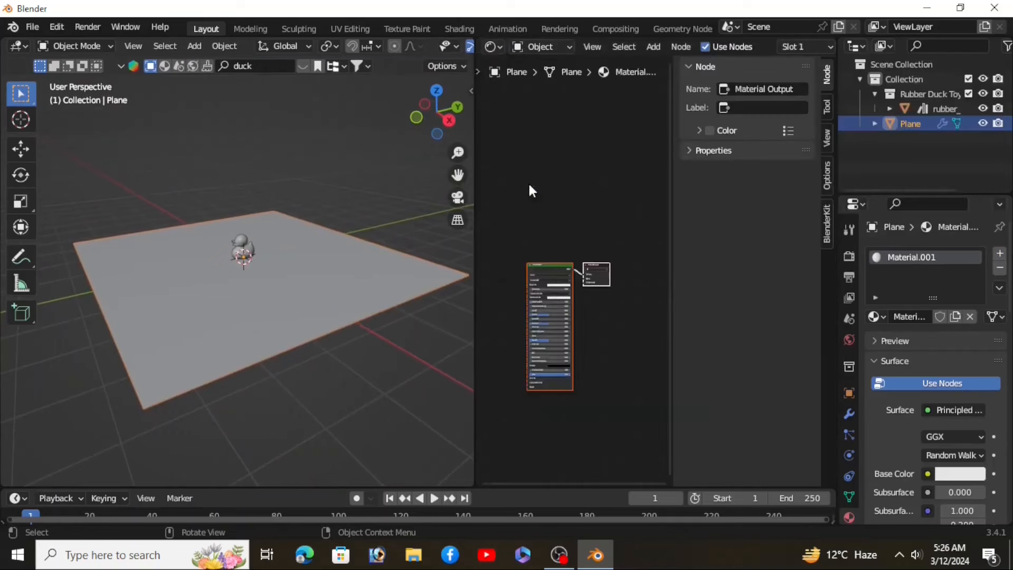
pyautogui.scroll(4, 559, 292)
pyautogui.moveTo(561, 285); pyautogui.dragTo(585, 254, button='middle')
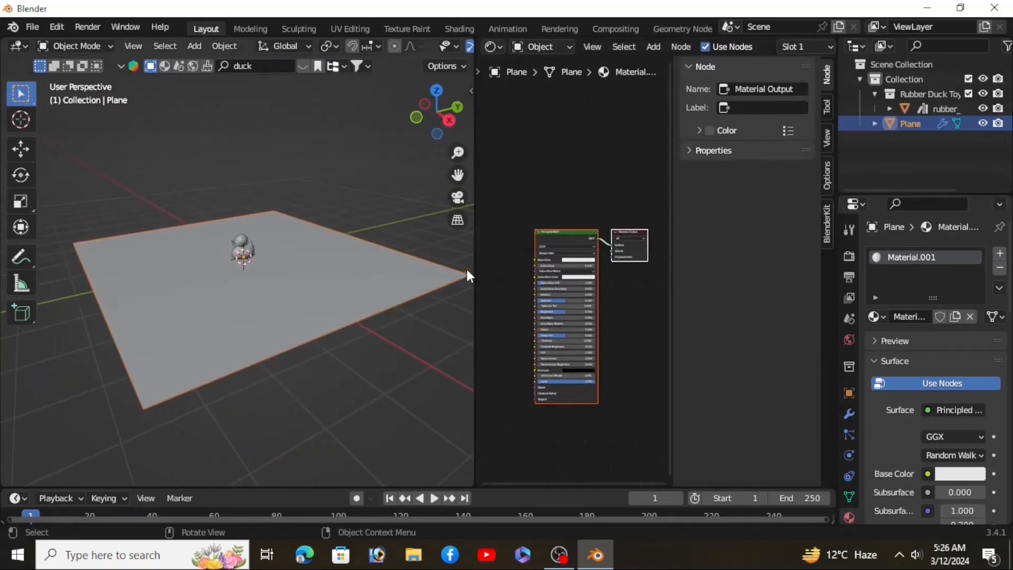
pyautogui.moveTo(474, 275); pyautogui.dragTo(310, 296)
pyautogui.scroll(2, 429, 317)
pyautogui.scroll(1, 431, 319)
pyautogui.moveTo(431, 318); pyautogui.dragTo(487, 286, button='middle')
# Step: Add a ColorRamp node to the plane's material
pyautogui.hotkey('shift', 'a')
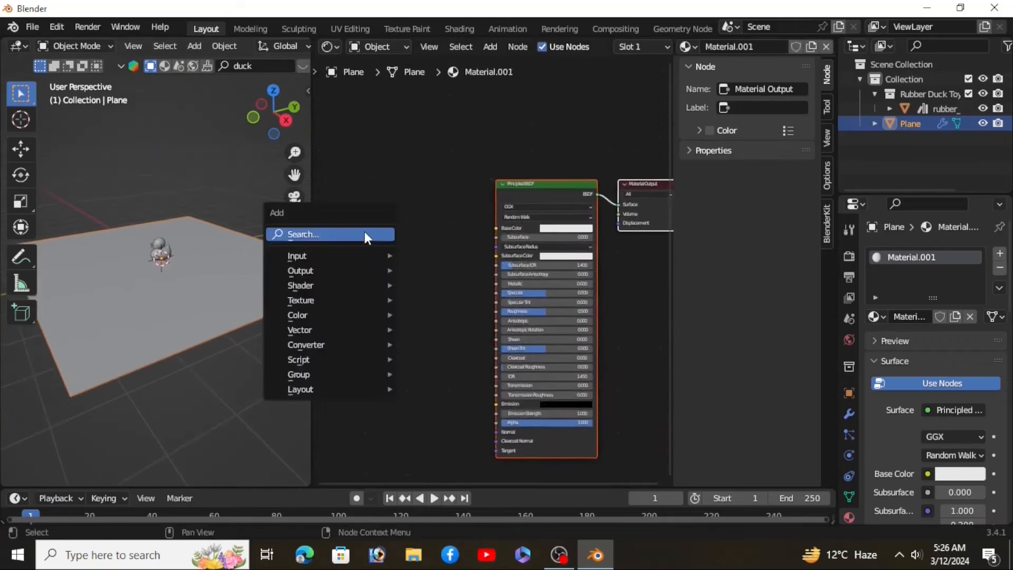
pyautogui.press('n')
pyautogui.press('o')
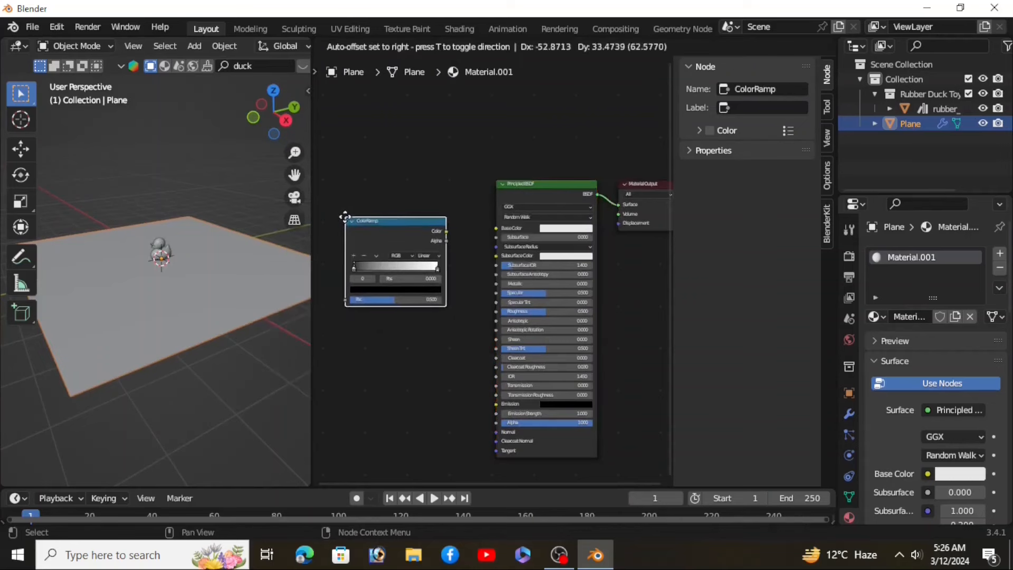
pyautogui.click(343, 213)
pyautogui.moveTo(399, 367); pyautogui.dragTo(479, 338, button='middle')
pyautogui.scroll(-2, 516, 310)
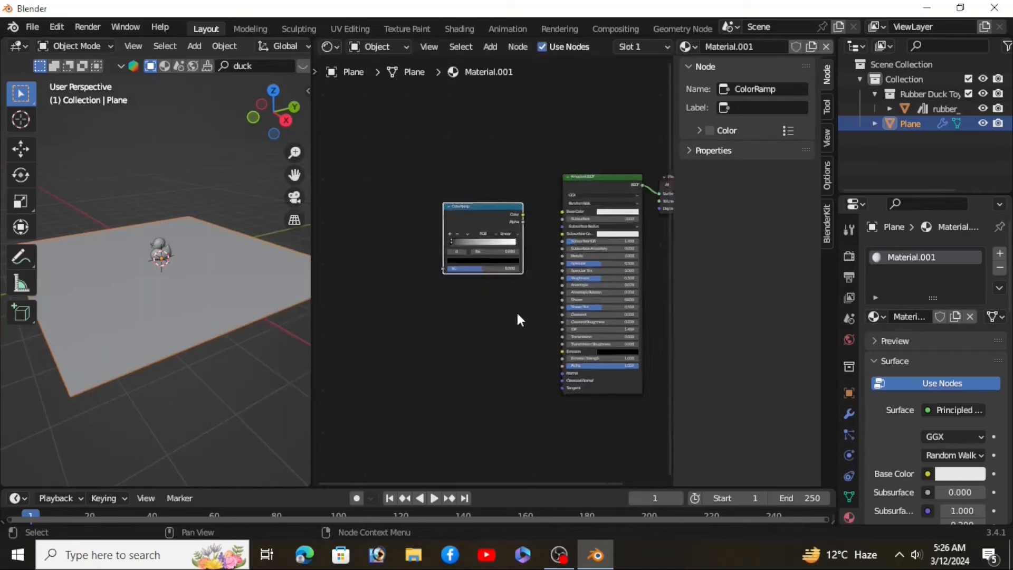
# Step: Add a Noise Texture node to the left of the ColorRamp
pyautogui.hotkey('shift', 'a')
pyautogui.moveTo(395, 220)
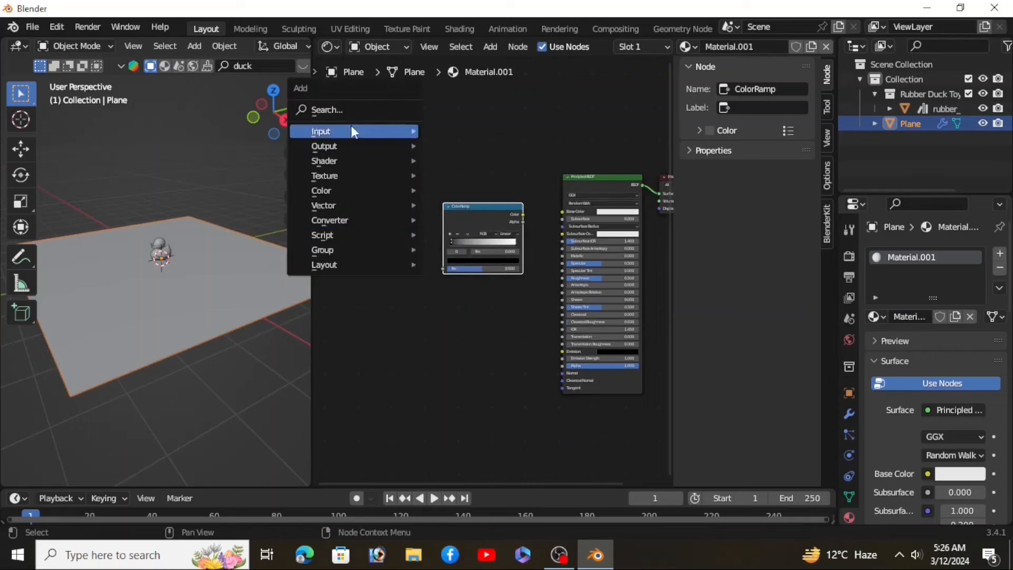
pyautogui.click(353, 105)
pyautogui.write('nois')
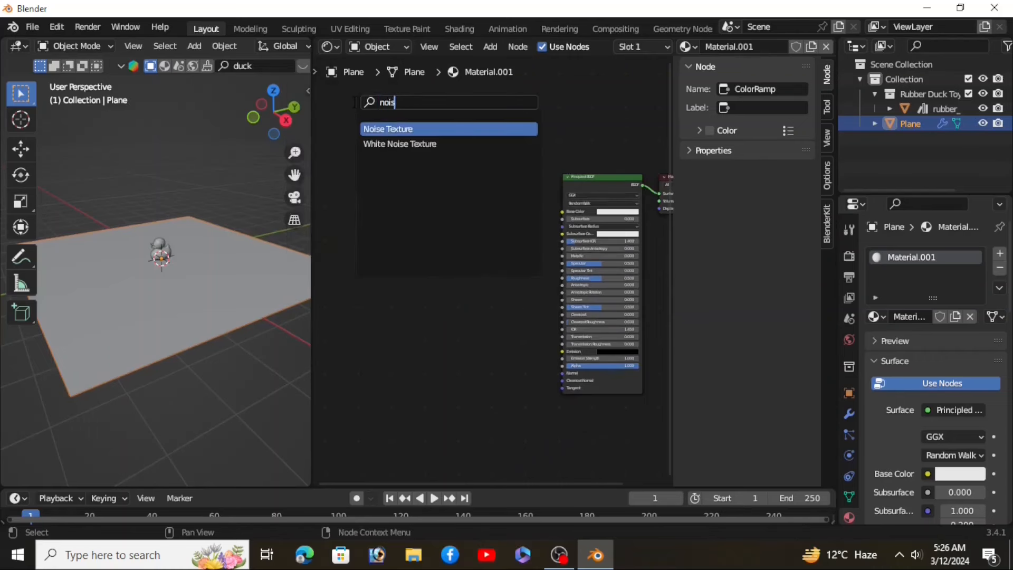
pyautogui.click(381, 128)
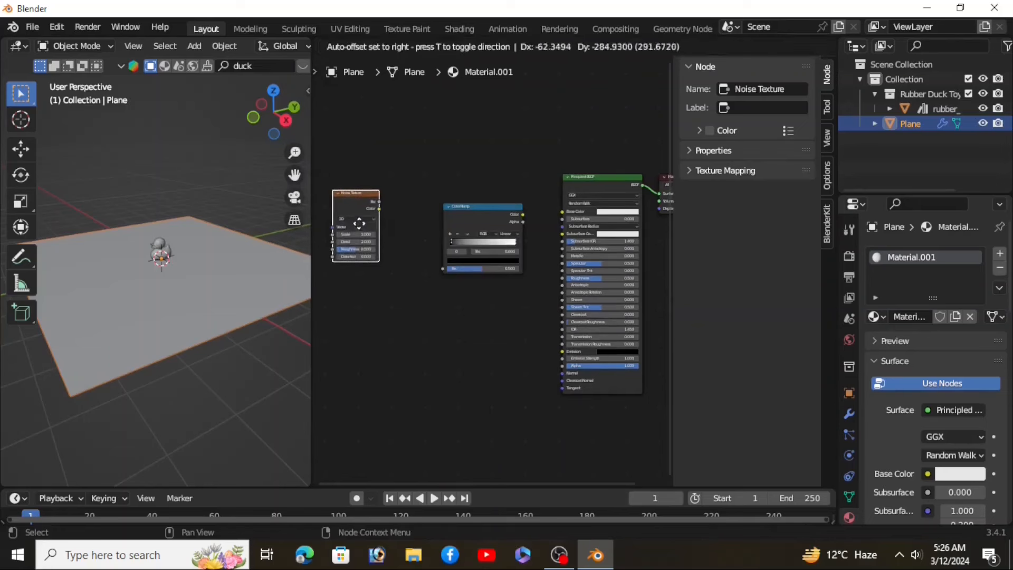
pyautogui.click(364, 161)
# Step: Add a Bump node below the ColorRamp
pyautogui.moveTo(490, 205); pyautogui.dragTo(462, 201)
pyautogui.hotkey('shift', 'a')
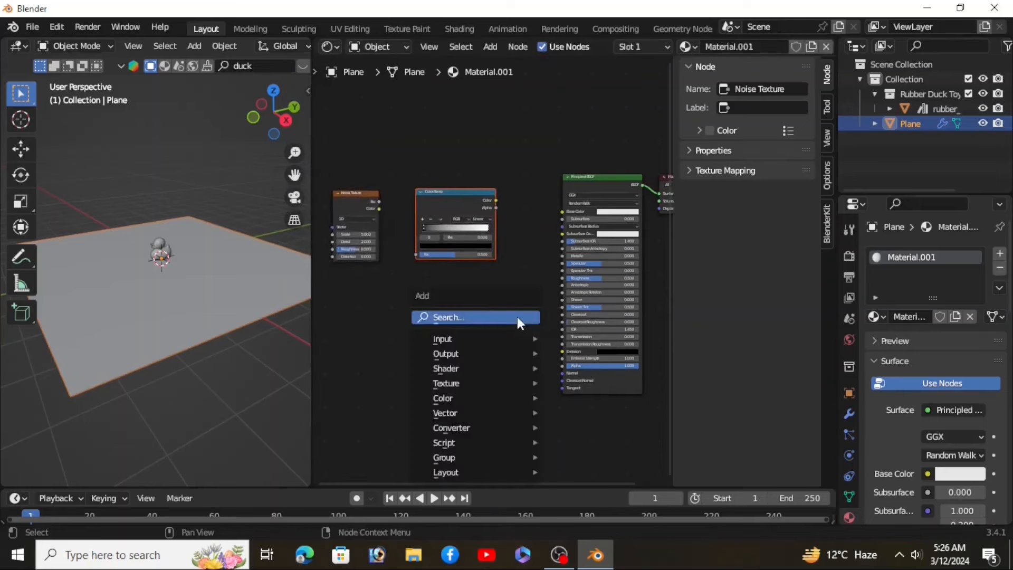
pyautogui.click(488, 315)
pyautogui.write('bum')
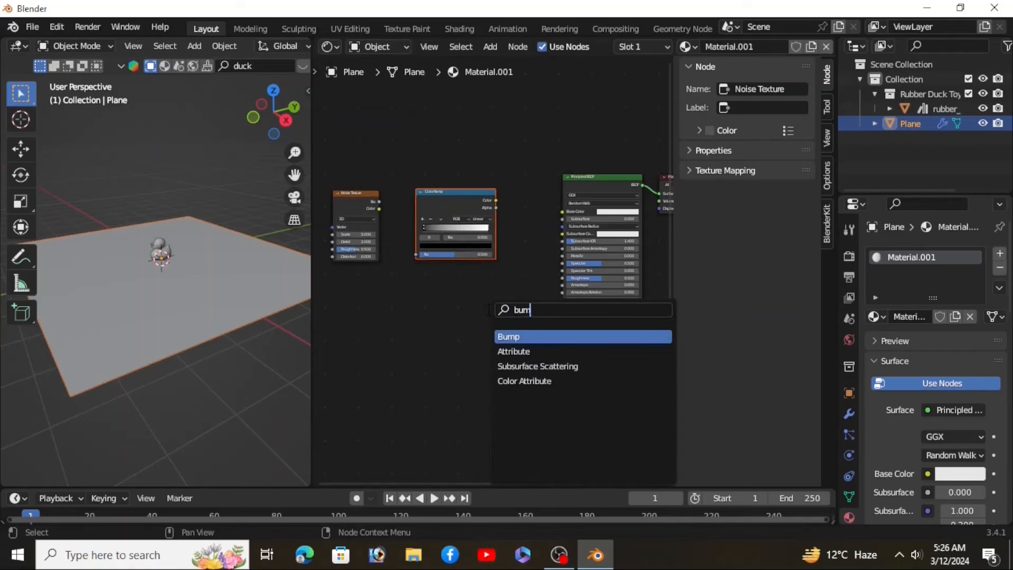
pyautogui.click(519, 336)
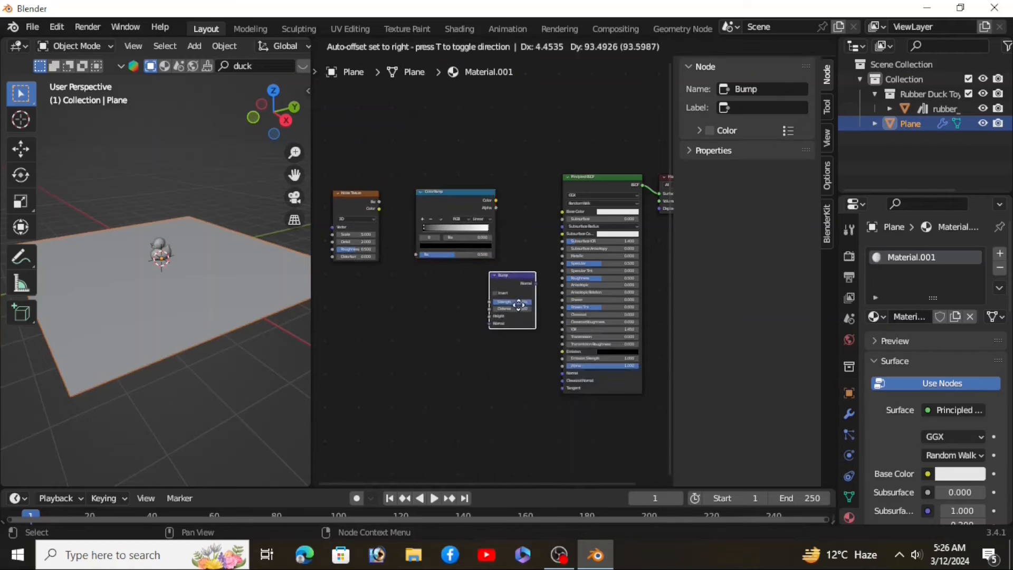
pyautogui.click(537, 316)
# Step: Connect the Noise Texture's Fac output to the ColorRamp's Fac input
pyautogui.scroll(-1, 381, 217)
pyautogui.scroll(3, 381, 217)
pyautogui.moveTo(412, 214); pyautogui.dragTo(456, 297)
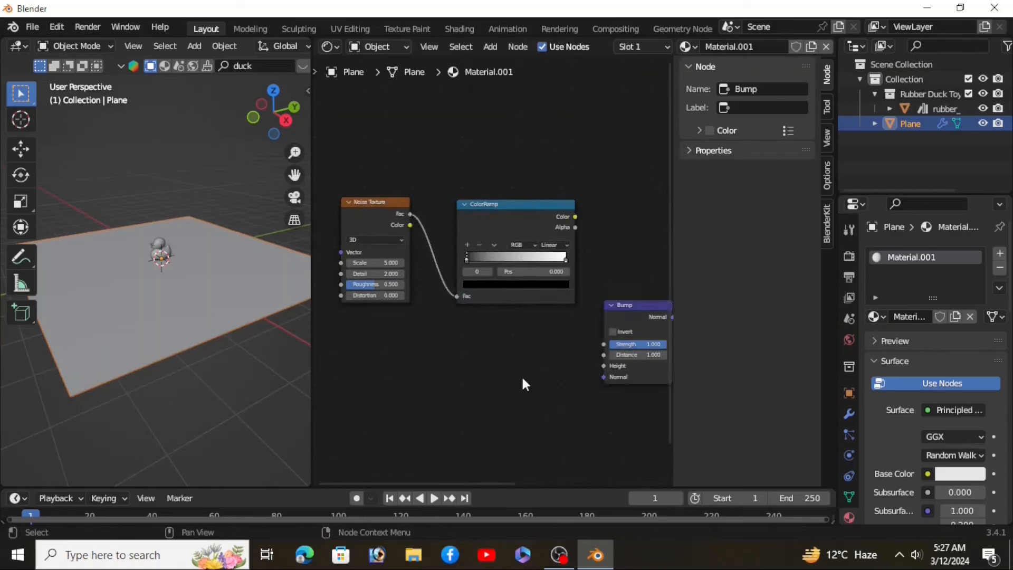
# Step: Connect the ColorRamp color to the Bump height and the Bump normal to the Principled BSDF normal
pyautogui.moveTo(521, 374); pyautogui.dragTo(387, 274, button='middle')
pyautogui.moveTo(443, 114); pyautogui.dragTo(470, 259)
pyautogui.scroll(-1, 496, 294)
pyautogui.moveTo(501, 304); pyautogui.dragTo(441, 298, button='middle')
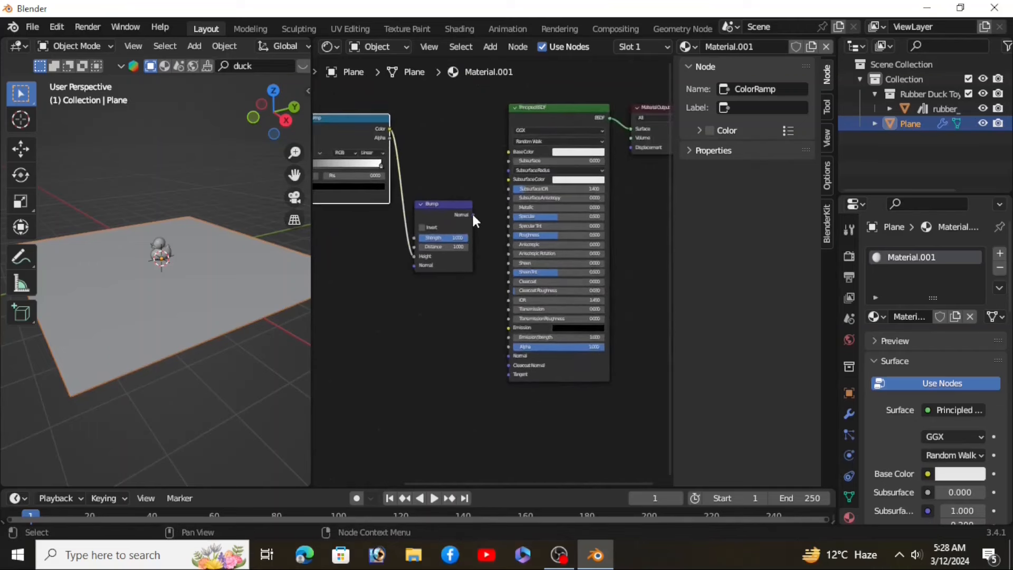
pyautogui.scroll(1, 472, 212)
pyautogui.moveTo(469, 205); pyautogui.dragTo(505, 365)
pyautogui.scroll(-1, 505, 366)
pyautogui.scroll(-1, 498, 368)
pyautogui.moveTo(430, 371); pyautogui.dragTo(485, 389, button='middle')
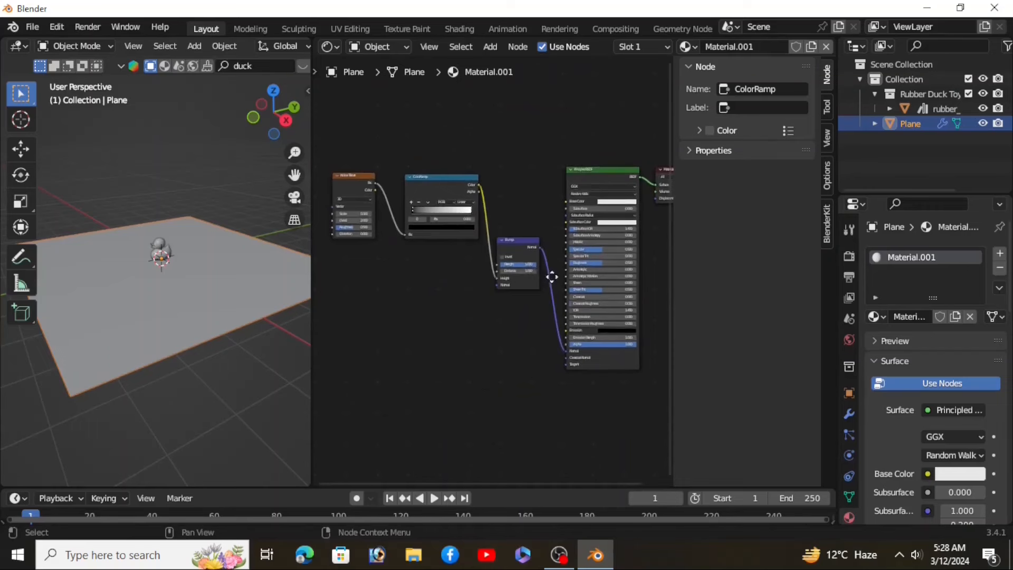
# Step: Set the Noise Texture's Scale to 6.4 and Detail to 4.4
pyautogui.scroll(8, 368, 241)
pyautogui.moveTo(370, 243); pyautogui.dragTo(526, 299, button='middle')
pyautogui.scroll(3, 485, 238)
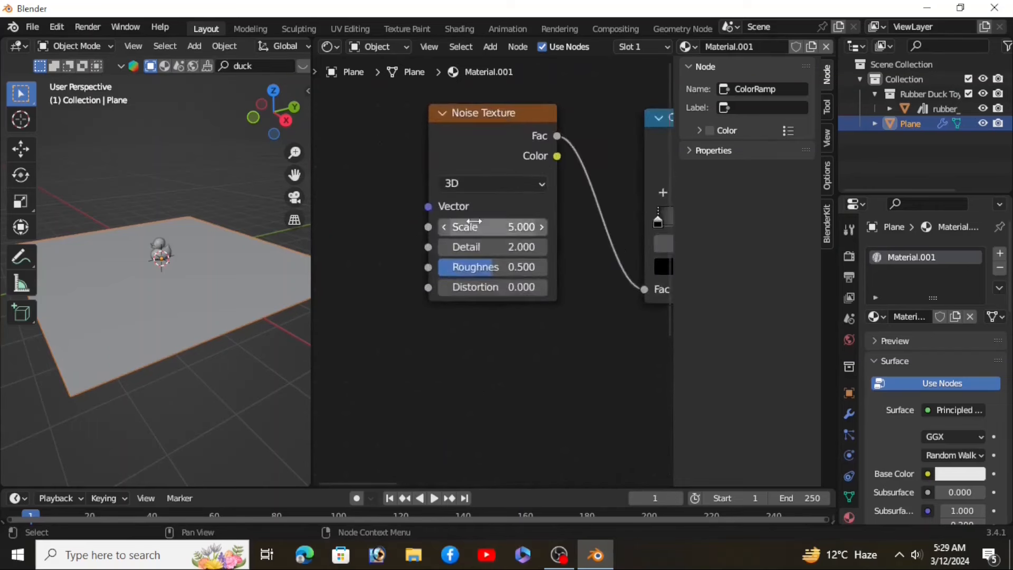
pyautogui.click(511, 220)
pyautogui.write('6.4')
pyautogui.press('Return')
pyautogui.click(511, 243)
pyautogui.write('4.4')
pyautogui.press('Return')
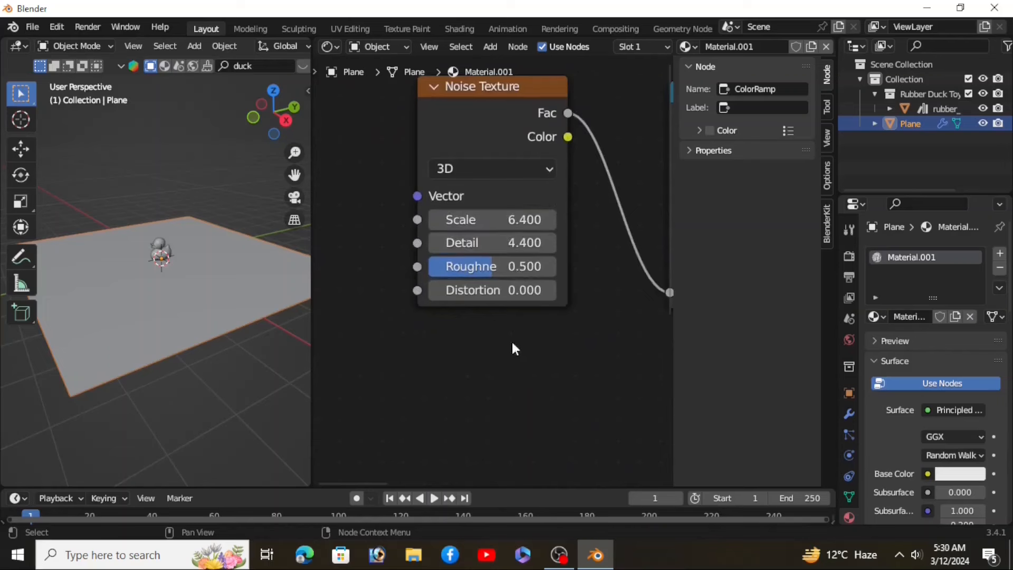
# Step: Move the ColorRamp's black stop slightly right and the white stop to about 0.882
pyautogui.scroll(-9, 432, 332)
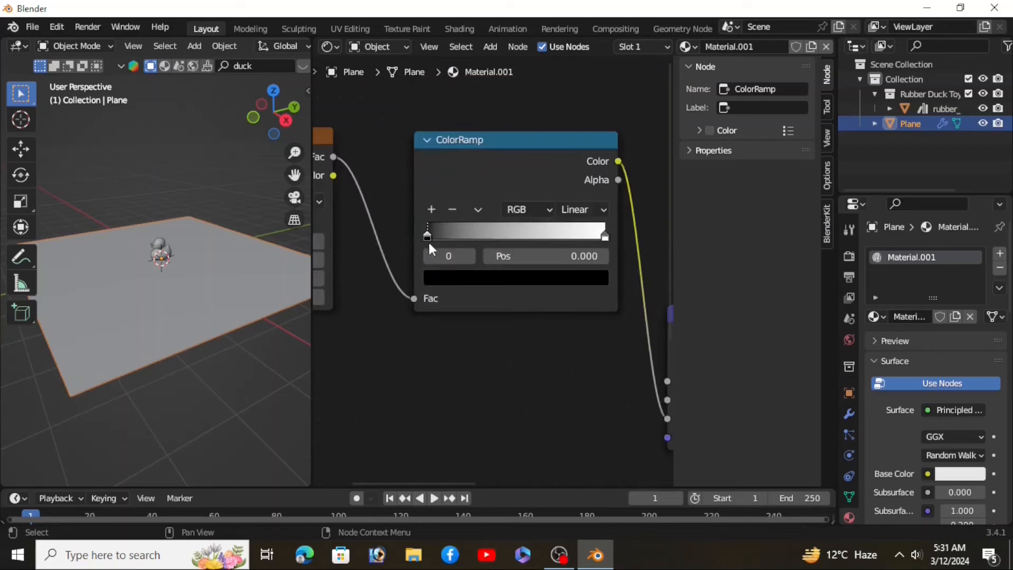
pyautogui.moveTo(428, 239); pyautogui.dragTo(446, 235)
pyautogui.click(599, 238)
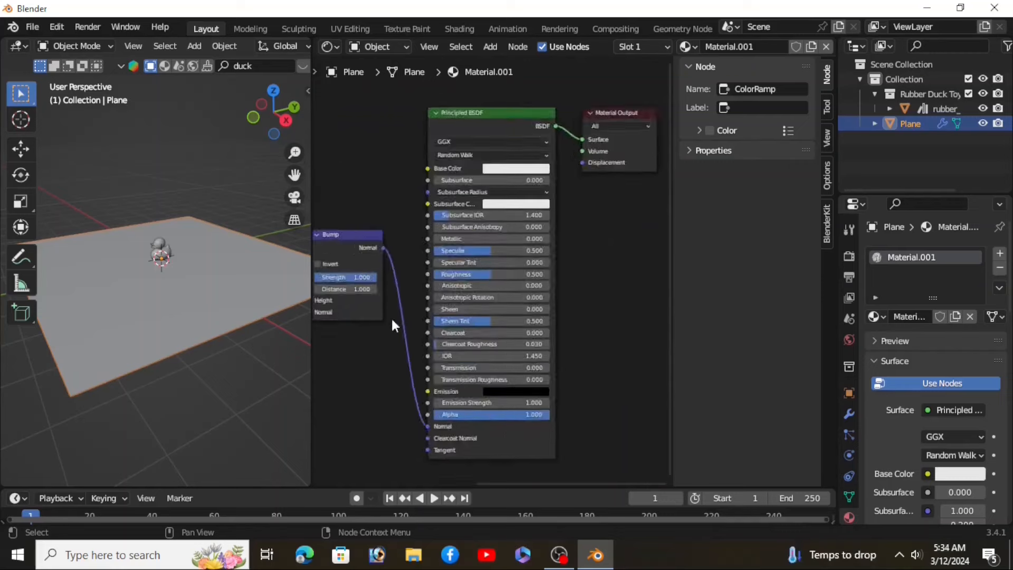
# Step: Reduce the Bump node's Strength and Distance values
pyautogui.moveTo(359, 364); pyautogui.dragTo(422, 365, button='middle')
pyautogui.scroll(3, 391, 277)
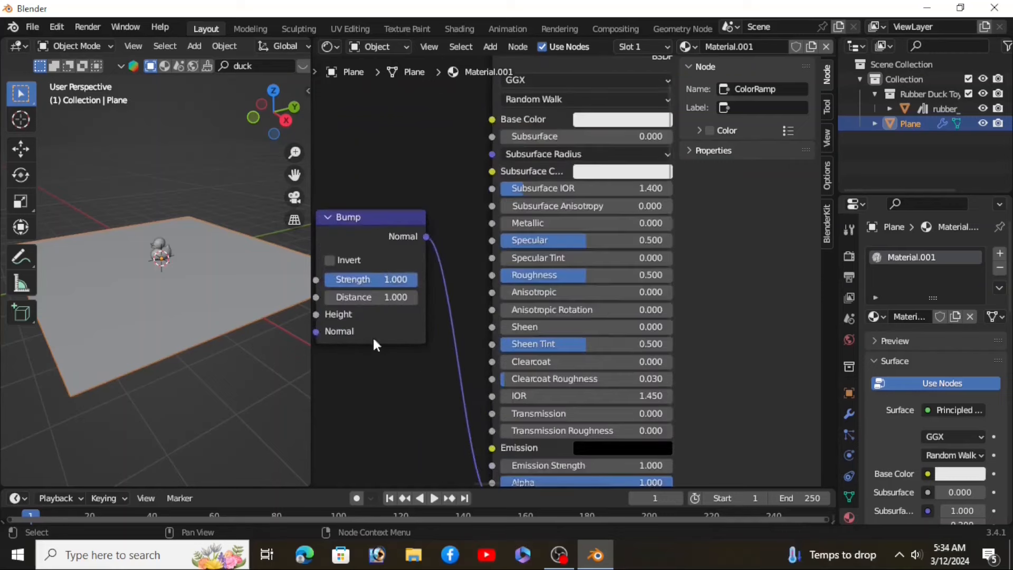
pyautogui.scroll(1, 393, 319)
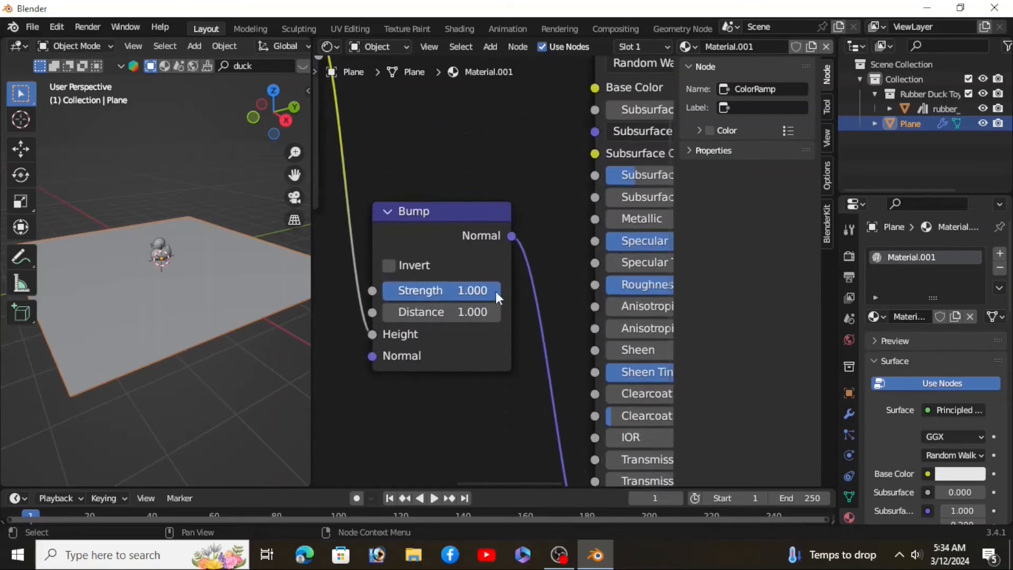
pyautogui.moveTo(493, 291); pyautogui.dragTo(393, 291)
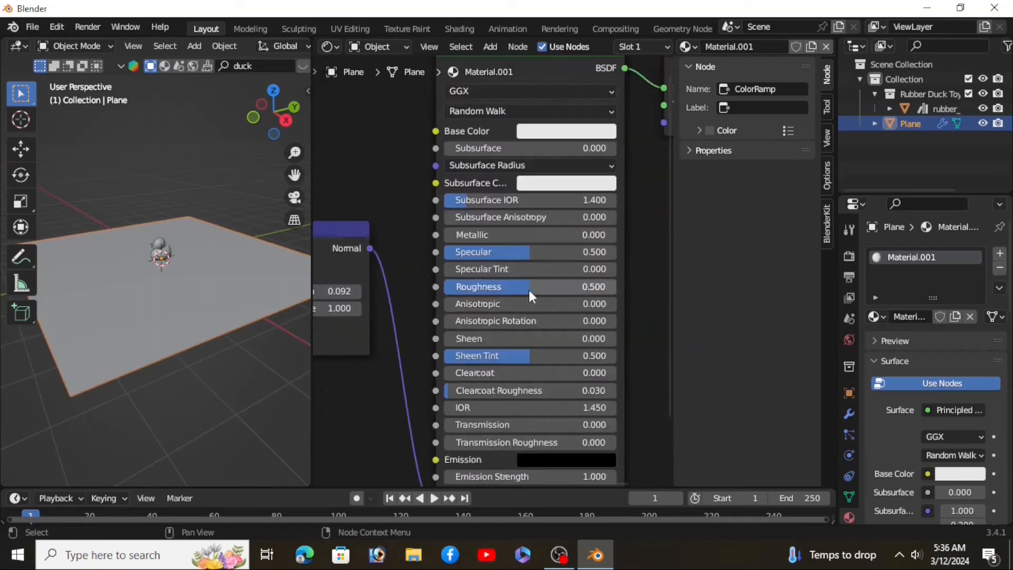
pyautogui.moveTo(532, 297); pyautogui.dragTo(453, 297)
# Step: Set the Principled BSDF's IOR to 1.33
pyautogui.moveTo(527, 252); pyautogui.dragTo(615, 252)
pyautogui.doubleClick(581, 408)
pyautogui.write('1.33')
pyautogui.press('Return')
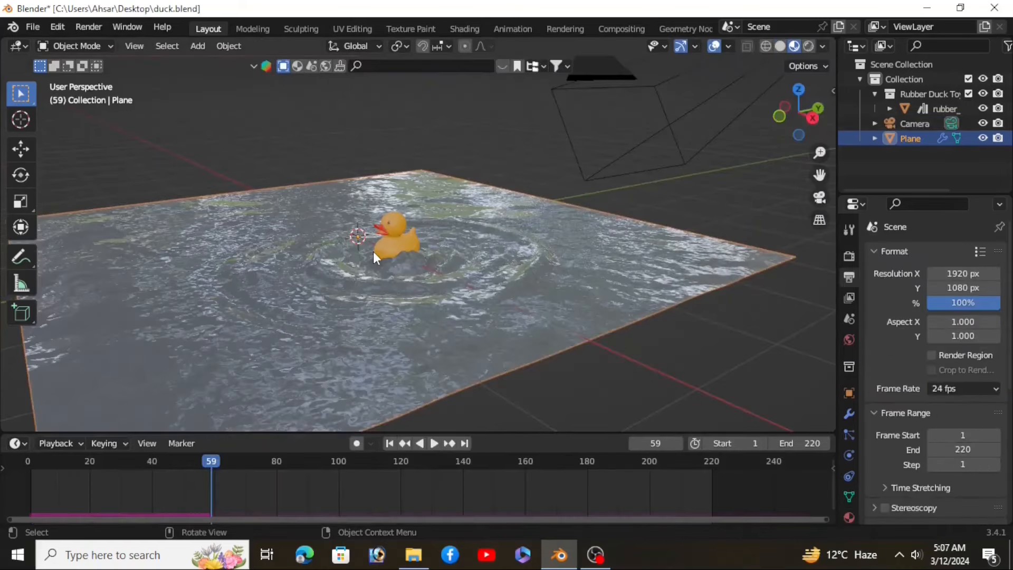
# Step: Play the animation and inspect the rippling water around the duck from different angles
pyautogui.scroll(2, 373, 253)
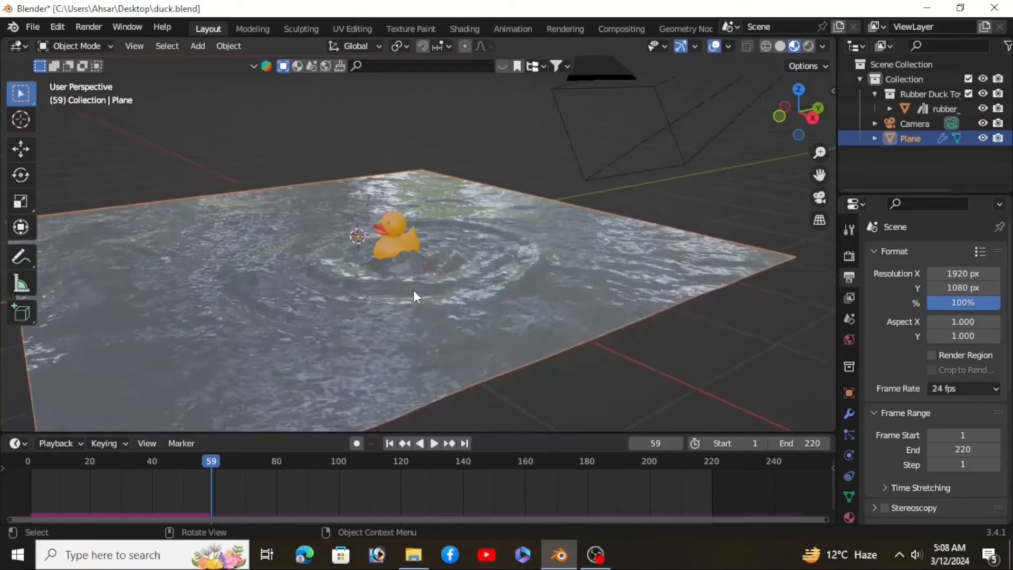
pyautogui.press('space')
pyautogui.scroll(-2, 438, 280)
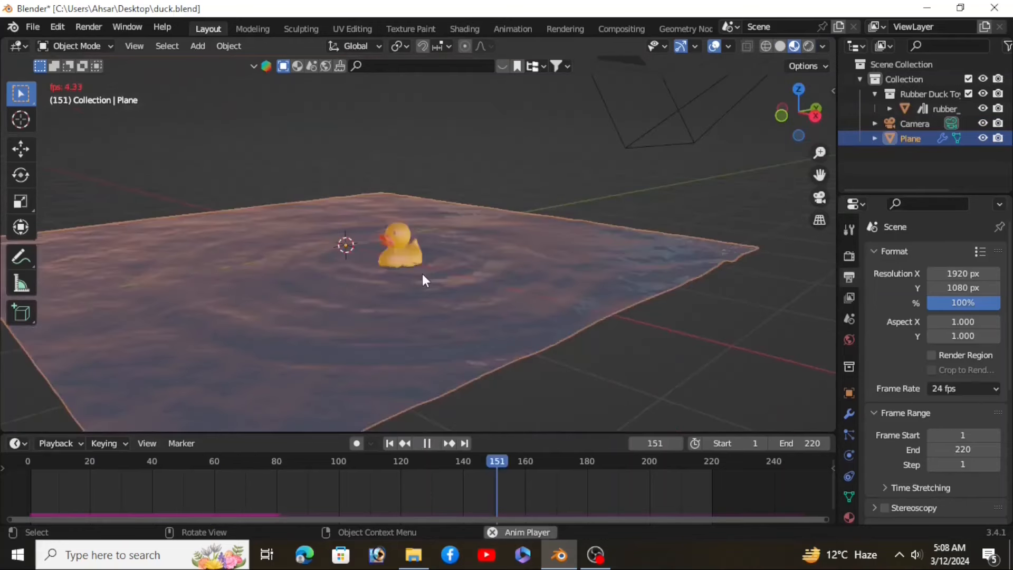
pyautogui.moveTo(423, 275); pyautogui.dragTo(395, 294, button='middle')
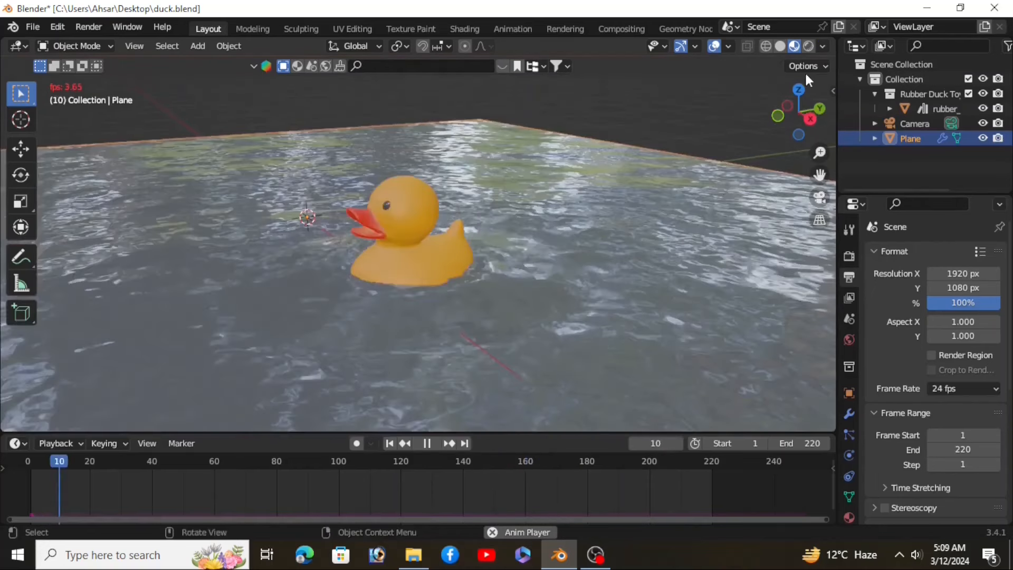
pyautogui.scroll(-1, 523, 227)
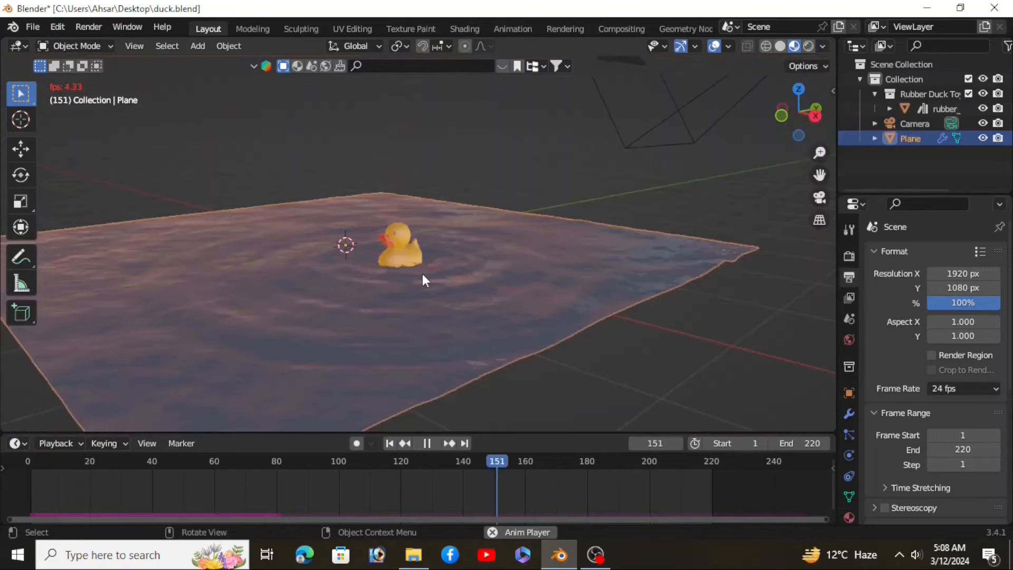
pyautogui.moveTo(422, 273); pyautogui.dragTo(395, 292, button='middle')
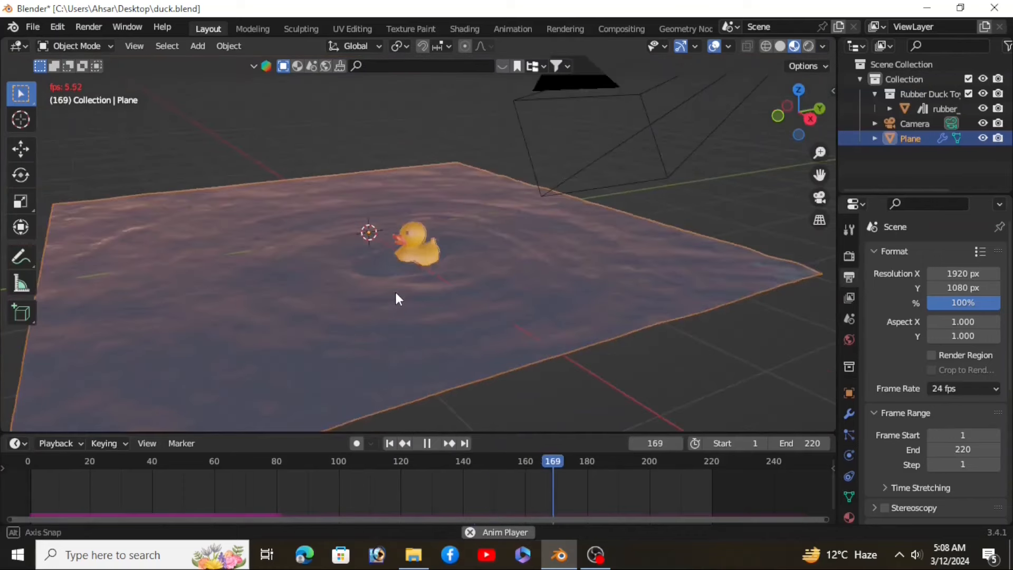